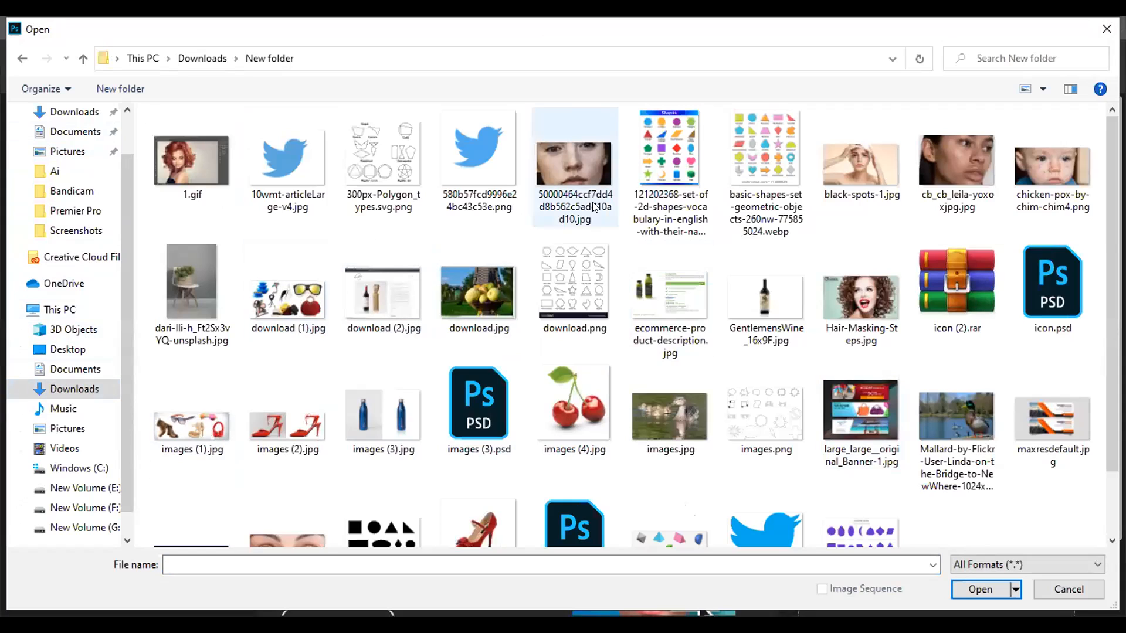
Step: Open 50000464ccf7dd4d8b562c5add10ad10.jpg, black-spots-1.jpg, cb_cb_leila-yoxoxjpg.jpg and chicken-pox-by-chim-chim4.png together
click(556, 164)
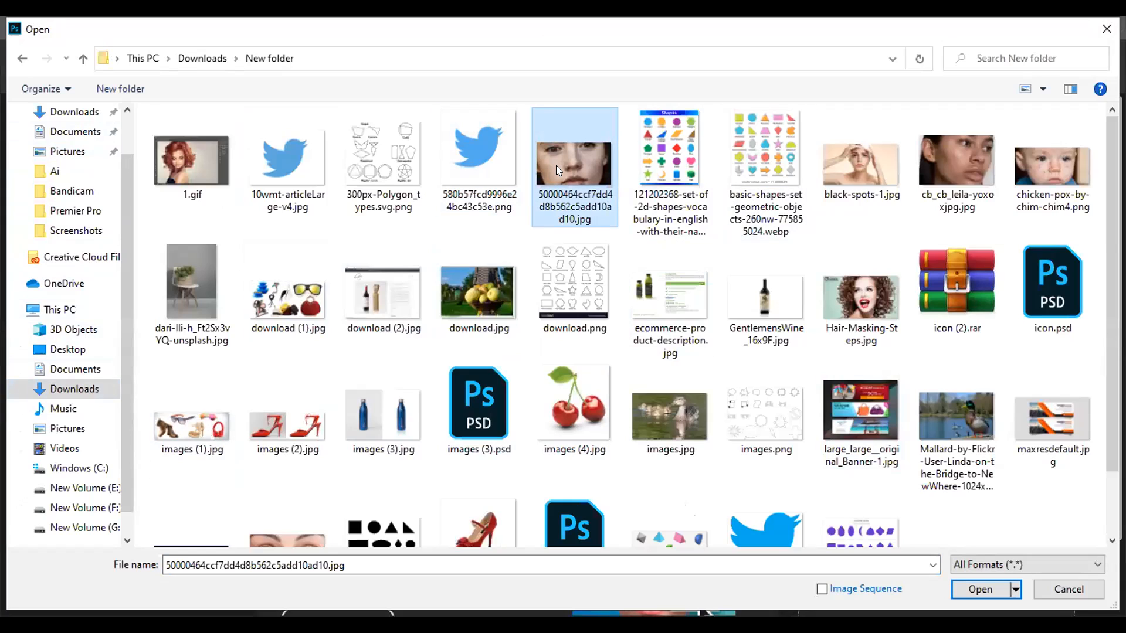
ctrl+click(850, 179)
ctrl+click(959, 192)
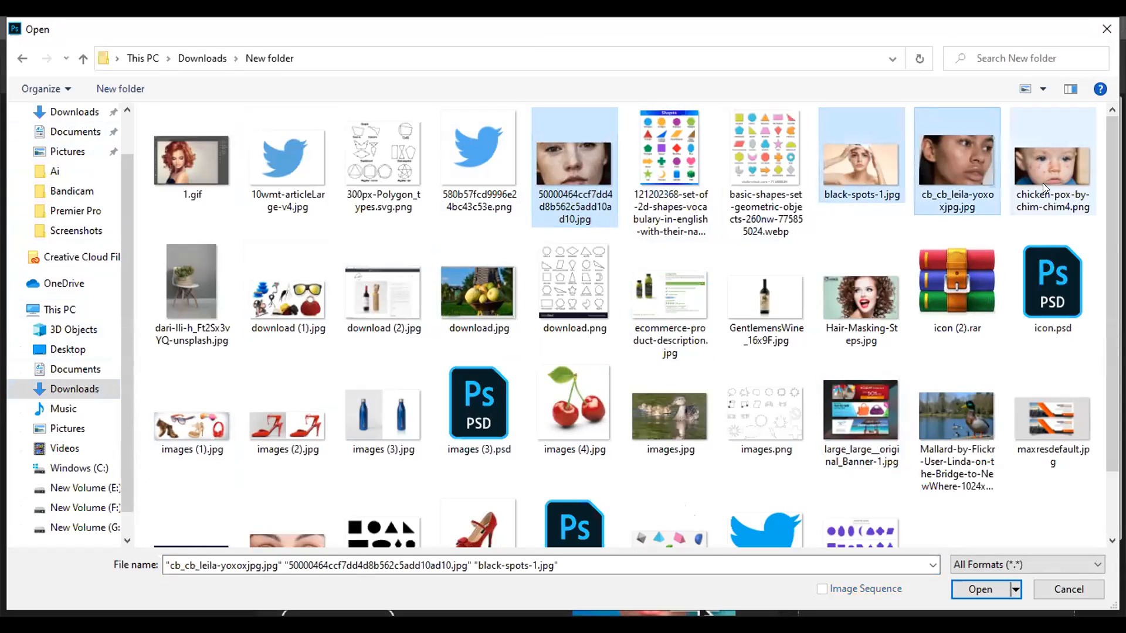
ctrl+click(1044, 180)
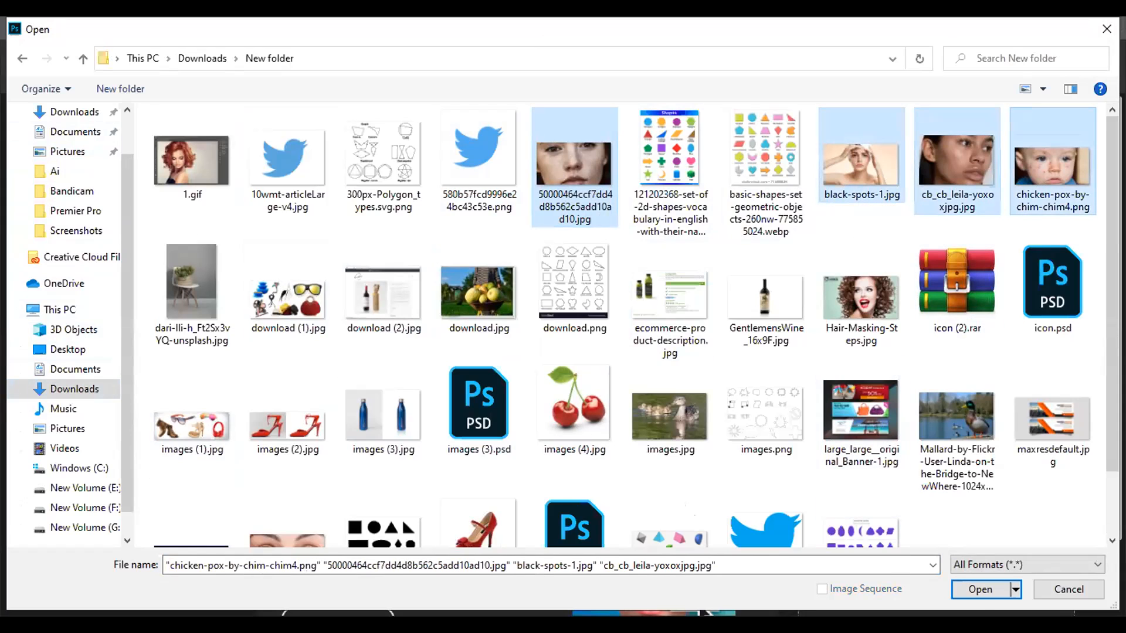
click(984, 589)
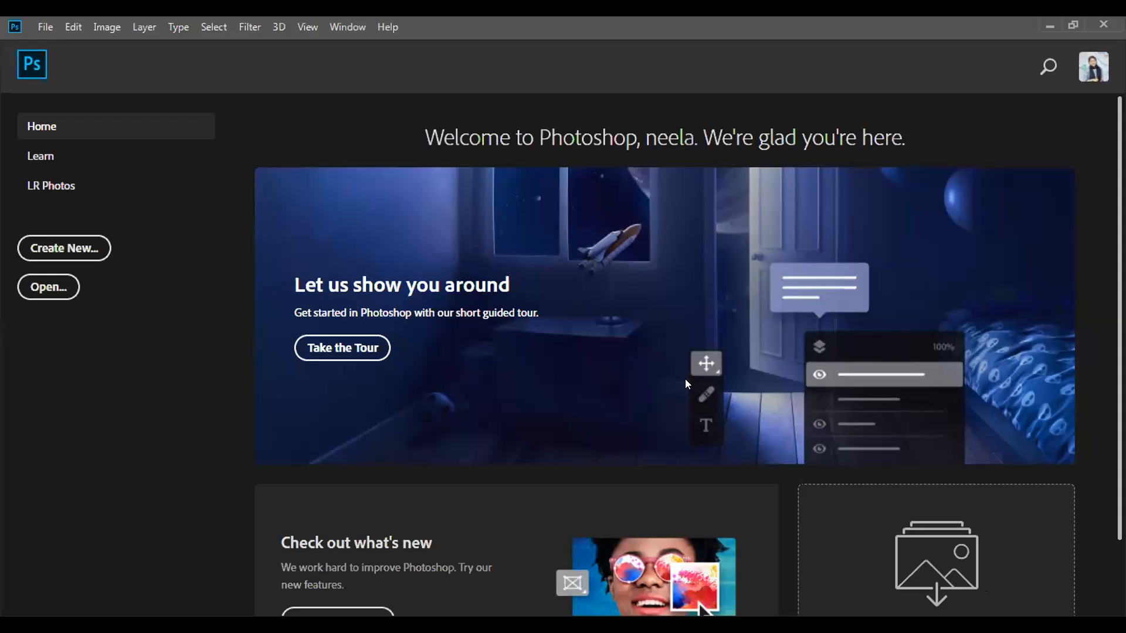
key(Escape)
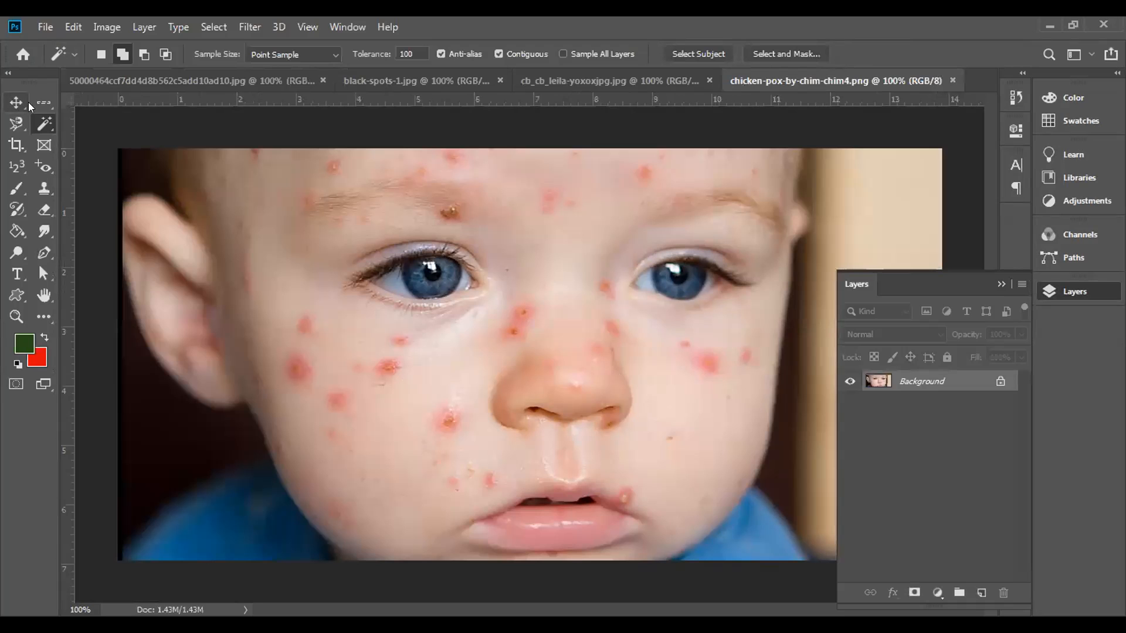
click(45, 101)
right_click(46, 102)
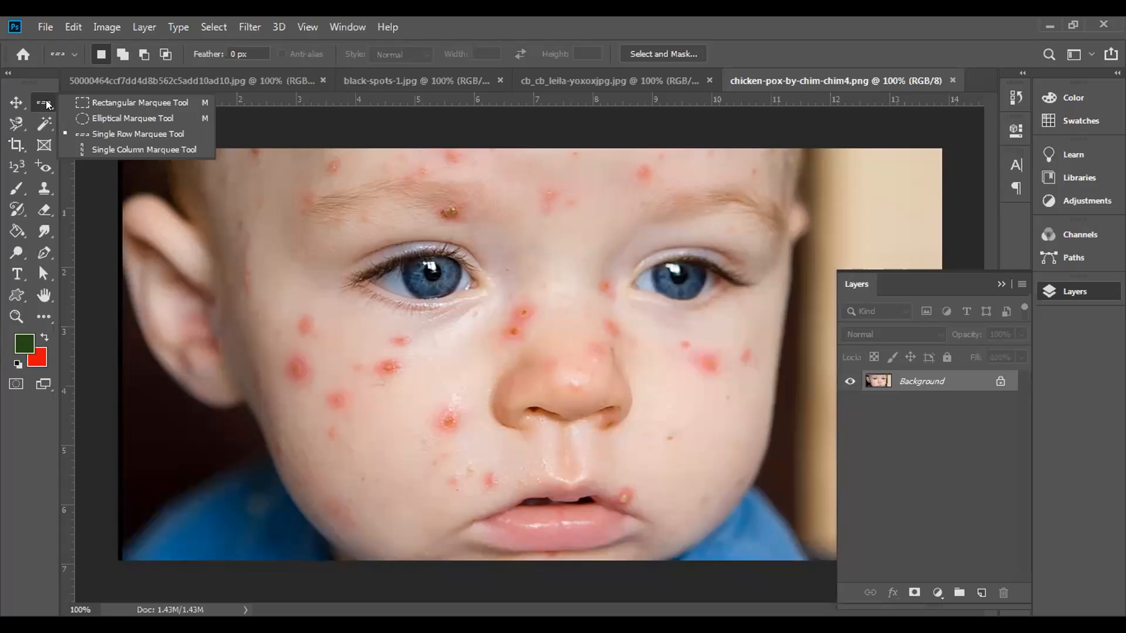
click(18, 127)
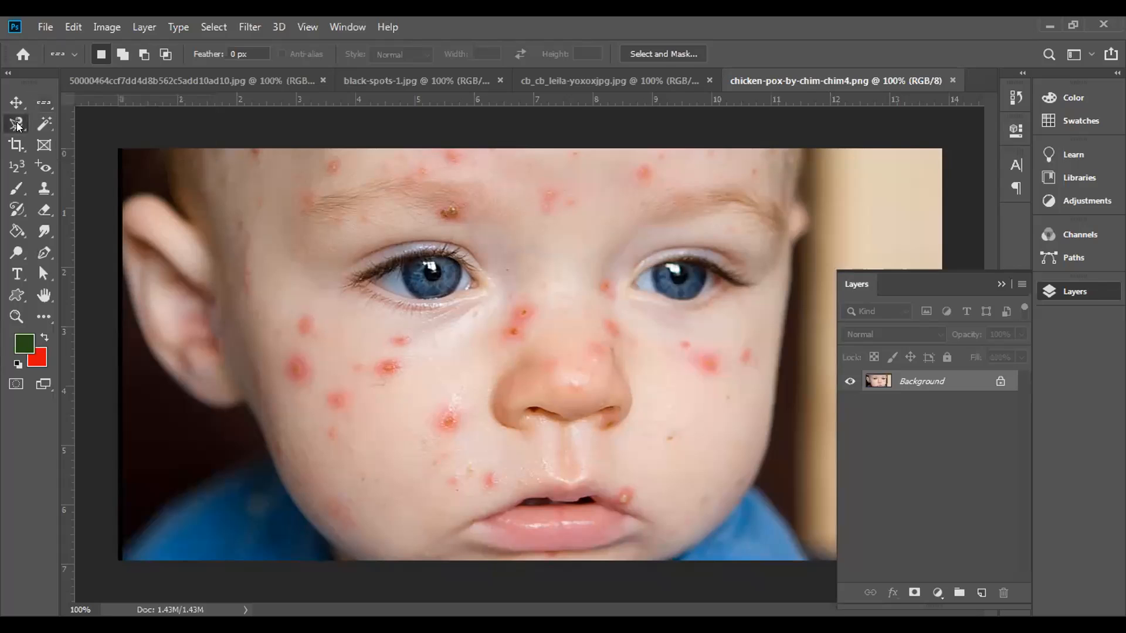
click(18, 127)
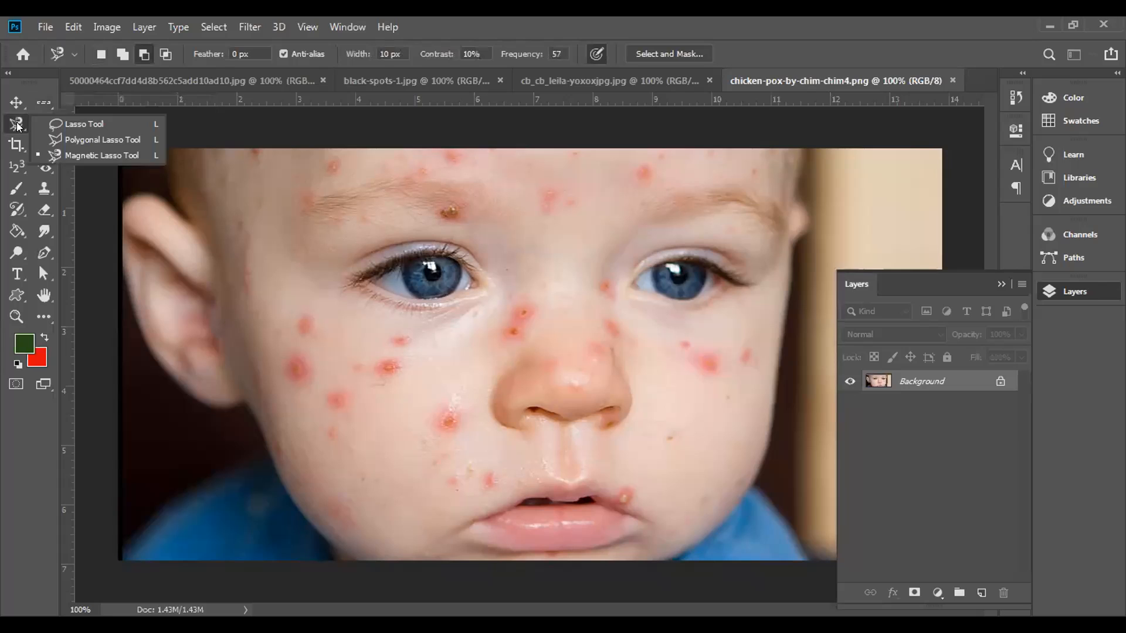
click(17, 124)
click(43, 123)
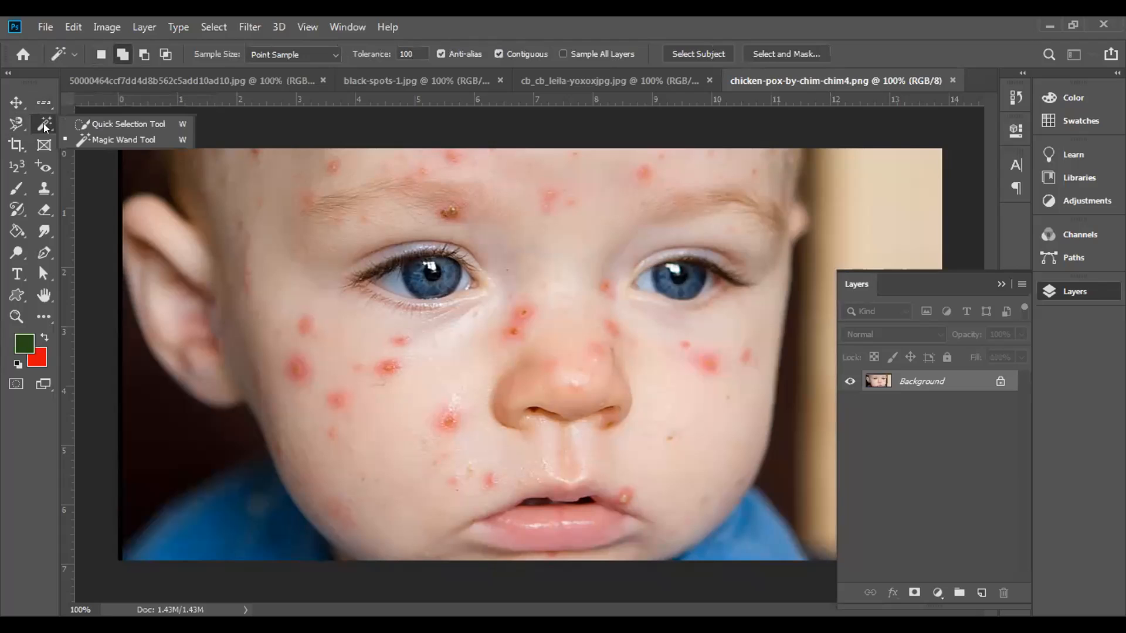
click(43, 123)
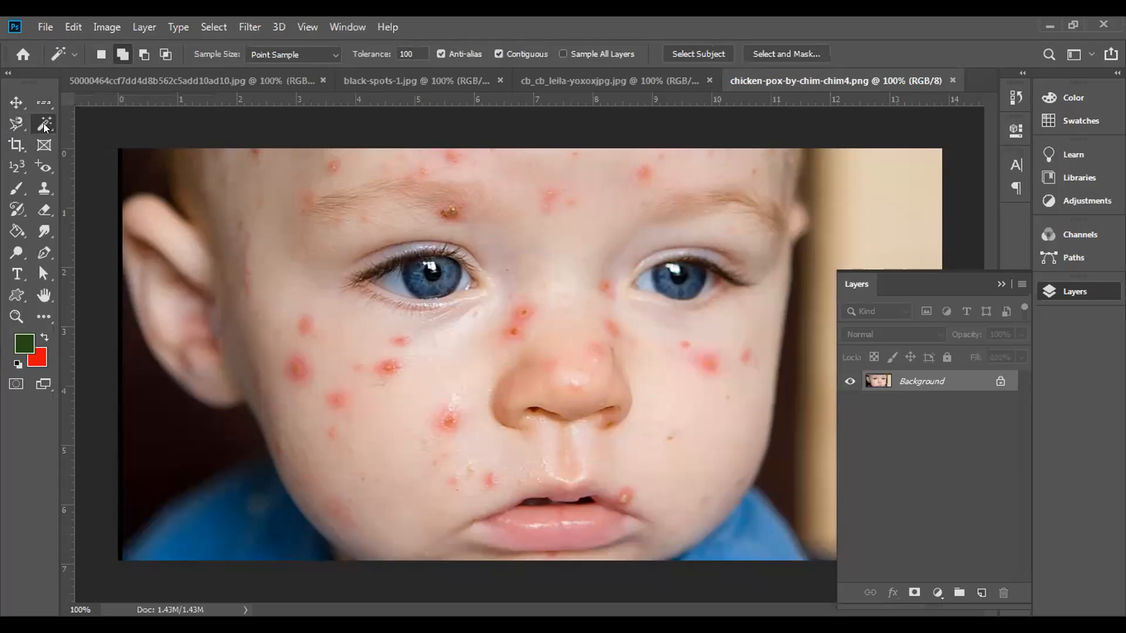
Step: Activate the Spot Healing Brush tool for retouching the baby photo
click(52, 169)
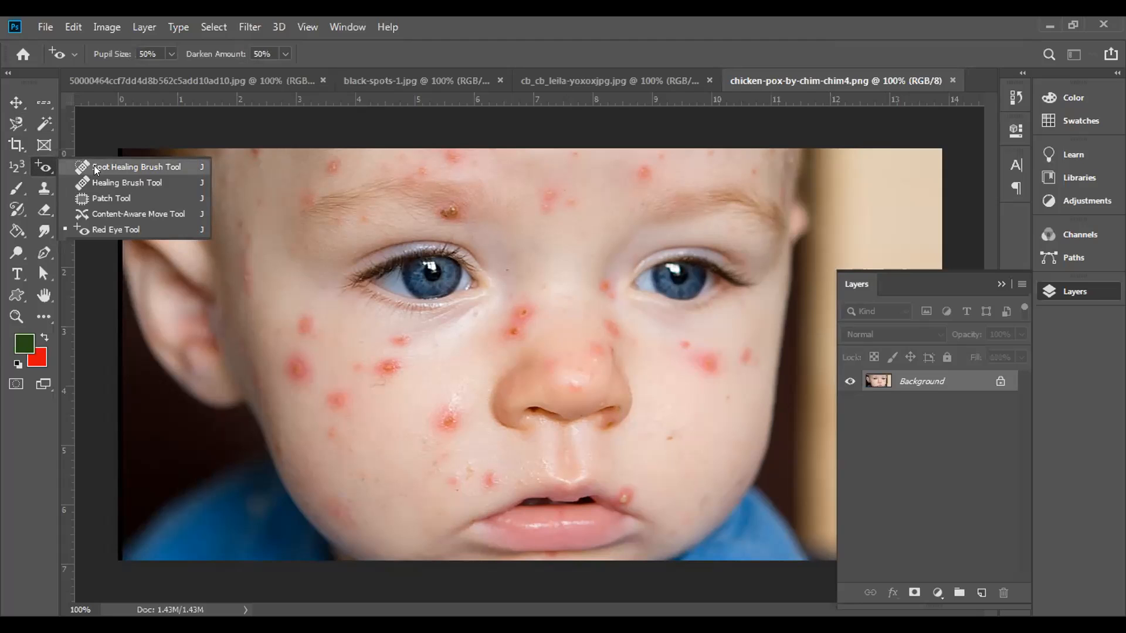
click(94, 167)
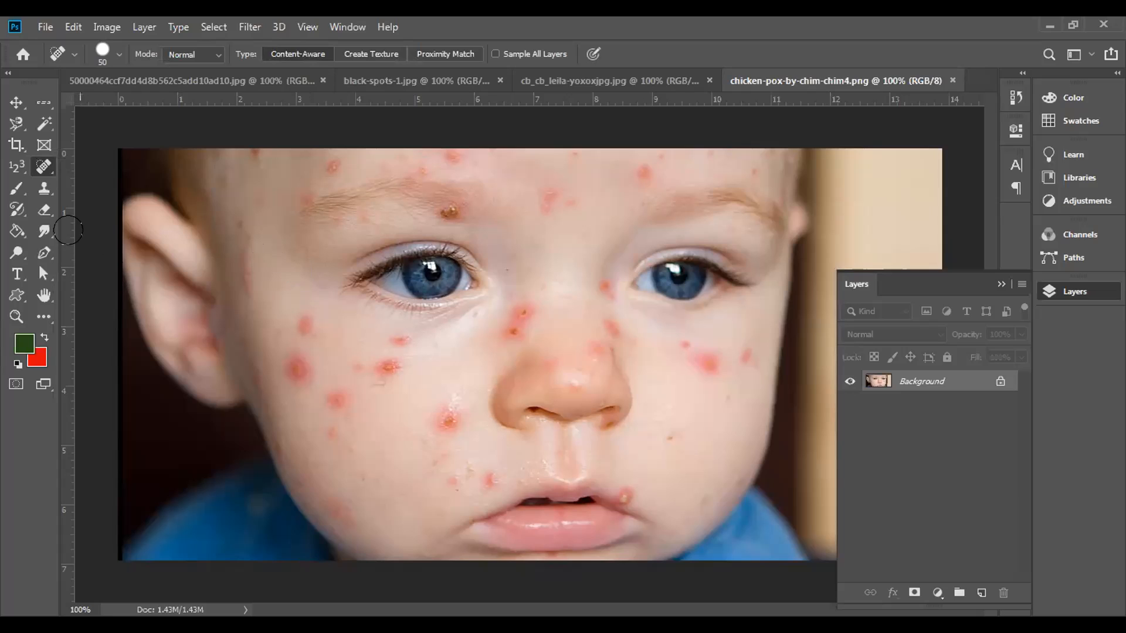
right_click(45, 168)
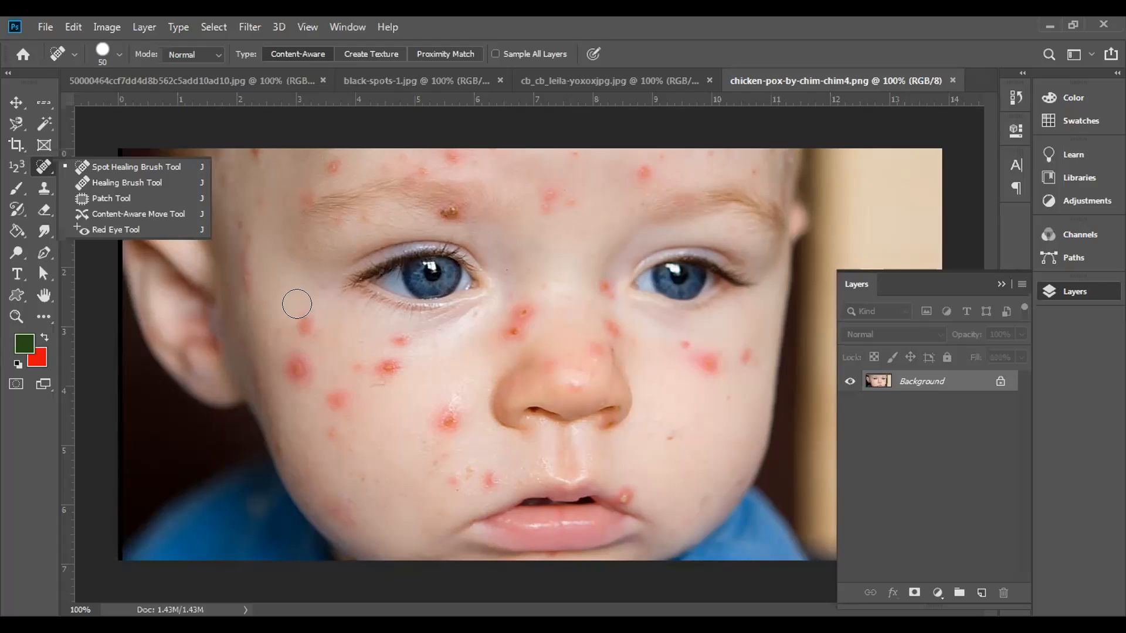
click(293, 302)
Step: Enlarge the healing brush to 100 and reduce it back to 50
key(bracketright)
key(bracketright)
key(bracketright)
key(bracketright)
key(bracketright)
key(bracketright)
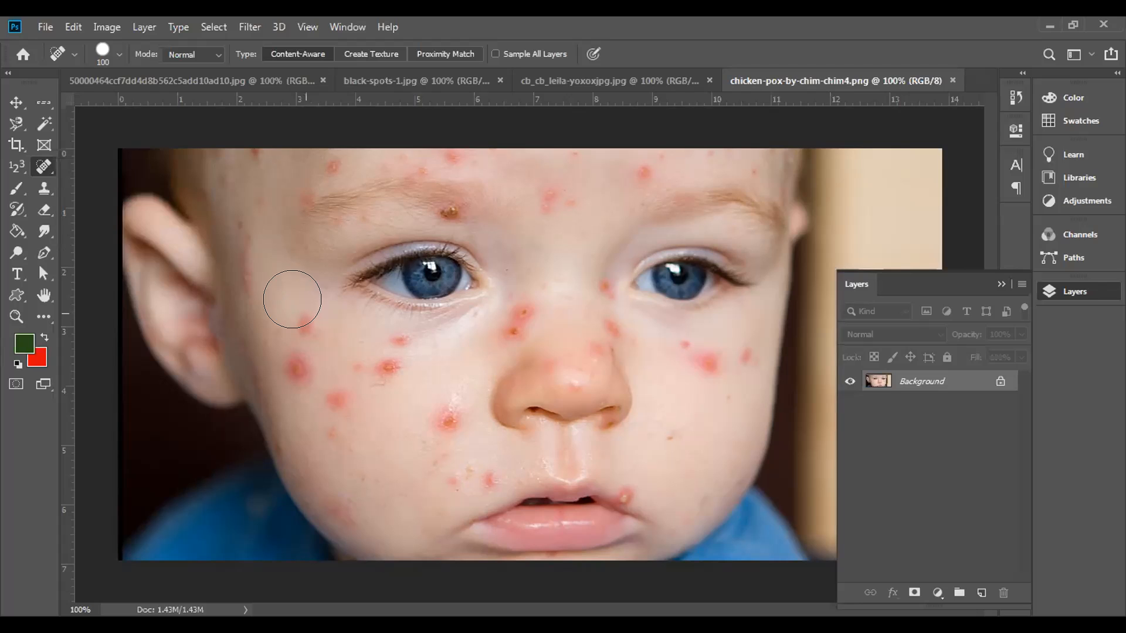
key(bracketleft)
key(bracketleft)
key(bracketleft)
key(bracketleft)
key(bracketleft)
key(bracketleft)
Step: Unlock the background layer and duplicate it as a working copy with the original layer hidden
click(998, 382)
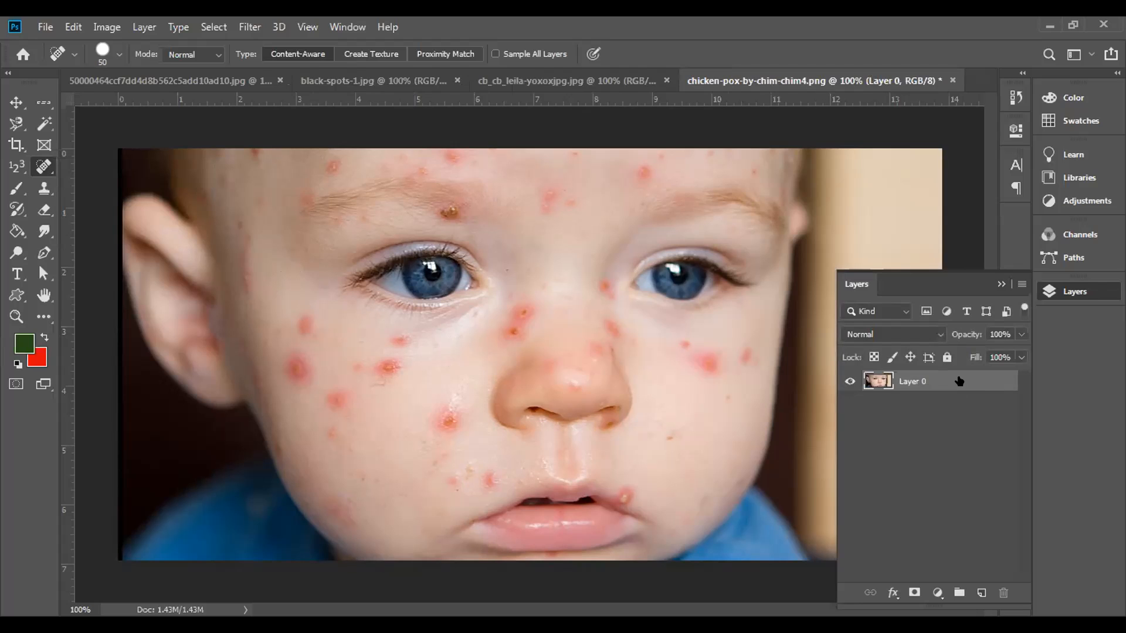
key(h)
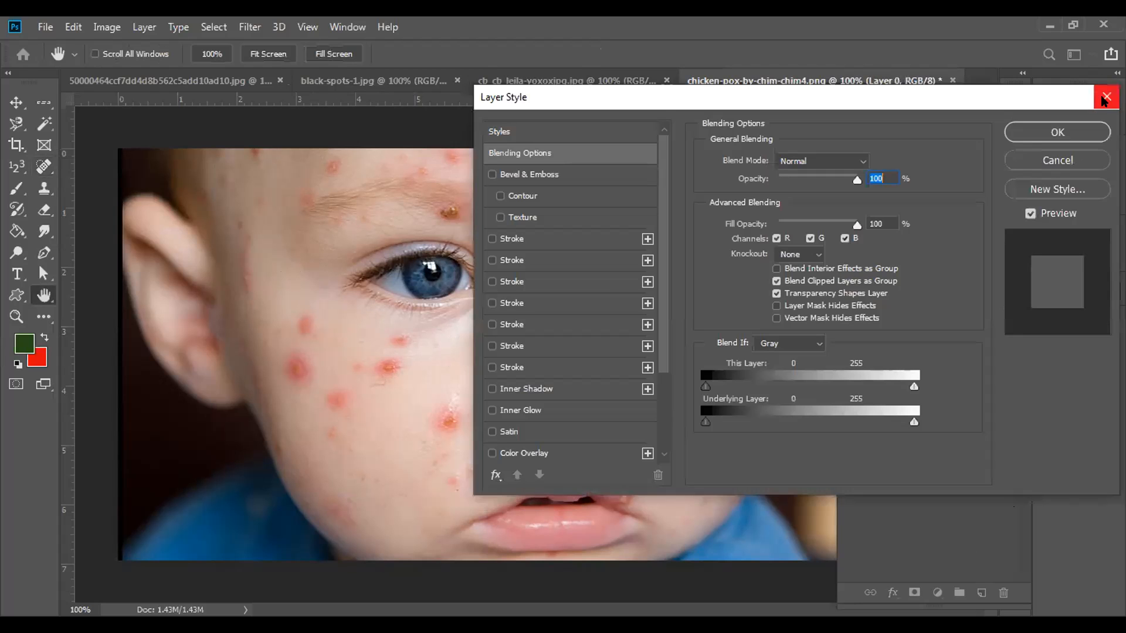
click(1102, 97)
drag(926, 380, 981, 592)
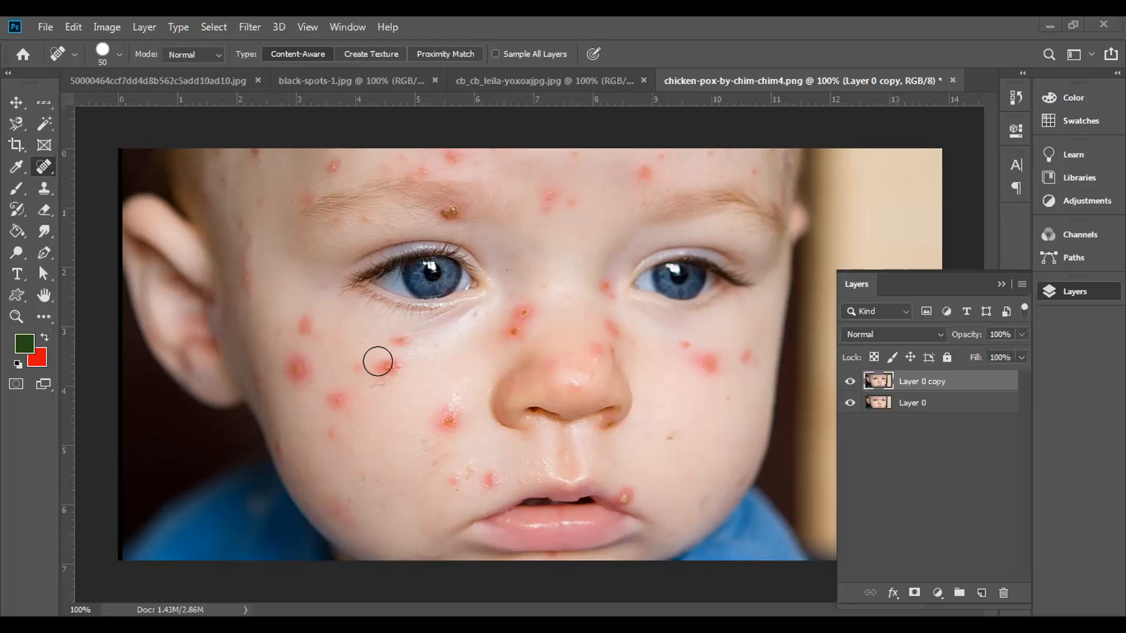
click(850, 403)
Step: Heal the two red spots on the cheek below the eye using a brush size of 30
key(bracketleft)
key(bracketleft)
click(382, 361)
click(396, 336)
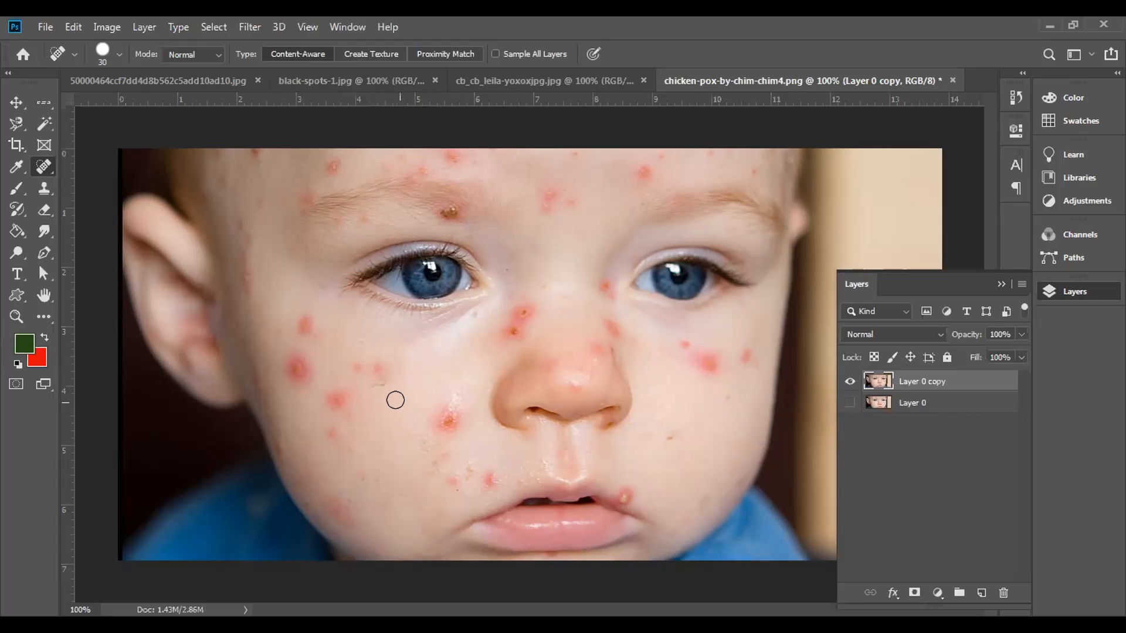
click(375, 369)
Step: Set the healing brush size to 45 and remove the larger red spots across the same cheek
key(bracketright)
key(bracketright)
key(bracketright)
click(439, 413)
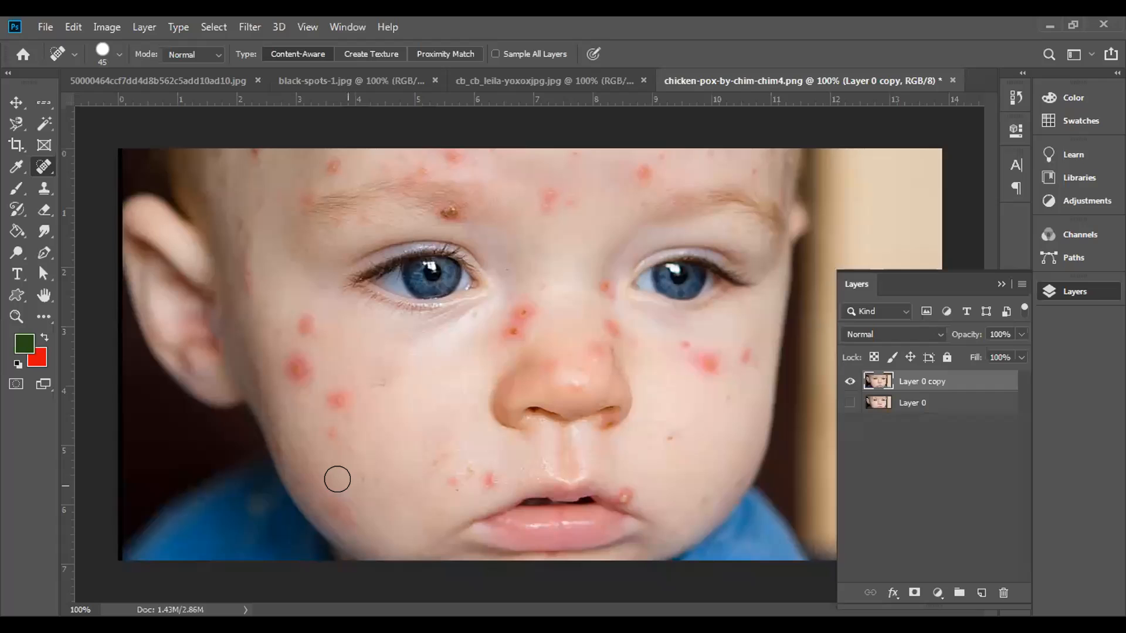
mouse_move(437, 445)
mouse_down()
mouse_move(424, 432)
mouse_move(422, 455)
mouse_move(463, 459)
mouse_up()
drag(381, 386, 380, 382)
drag(361, 340, 373, 356)
mouse_move(331, 388)
mouse_down()
mouse_move(326, 427)
mouse_move(308, 391)
mouse_up()
click(339, 448)
click(363, 475)
click(300, 371)
drag(302, 324, 297, 336)
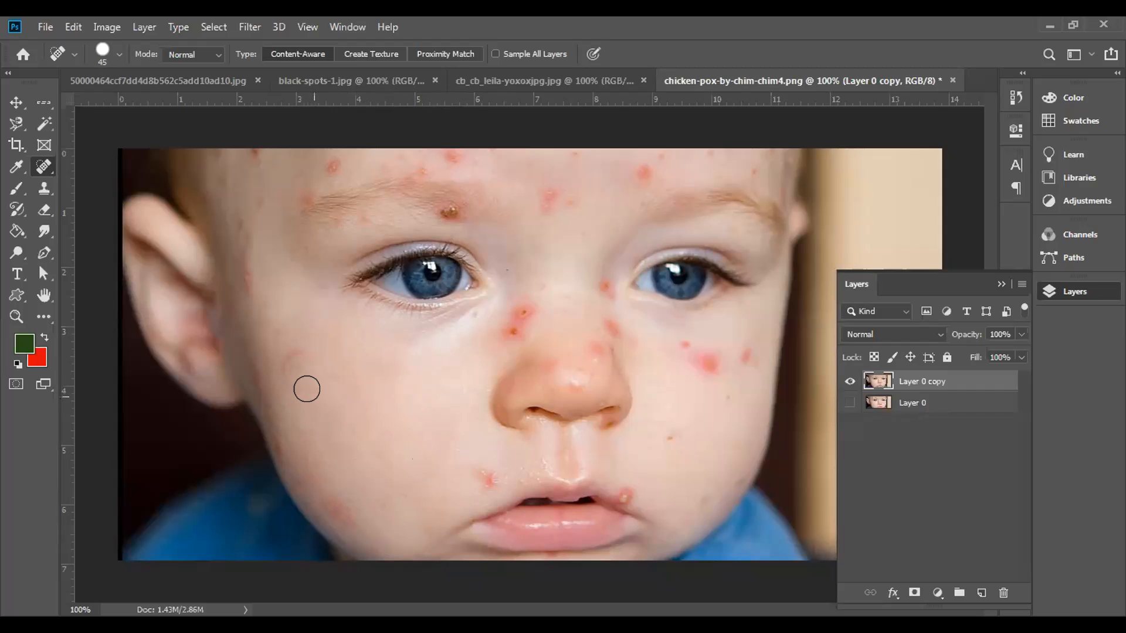
Step: Heal the remaining reddish marks on the outer cheek and beside the eye near the ear
drag(310, 353, 295, 340)
click(276, 367)
click(291, 393)
drag(253, 299, 285, 345)
drag(247, 230, 252, 291)
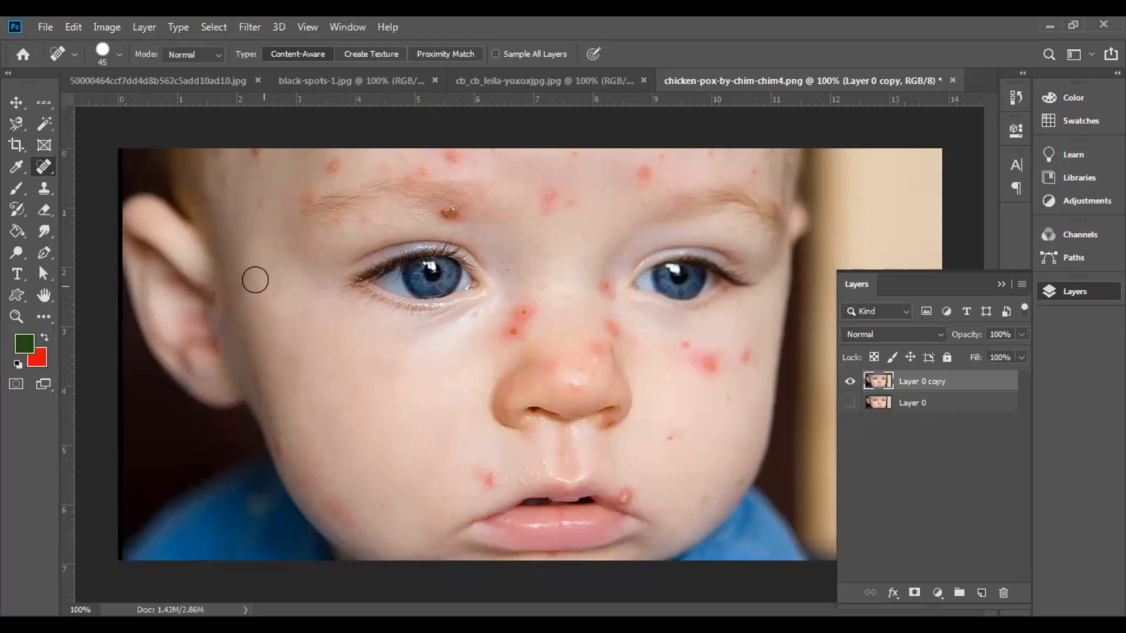
Step: Heal the red spot beside the mouth corner and the blemishes between the cheek and upper lip
click(480, 476)
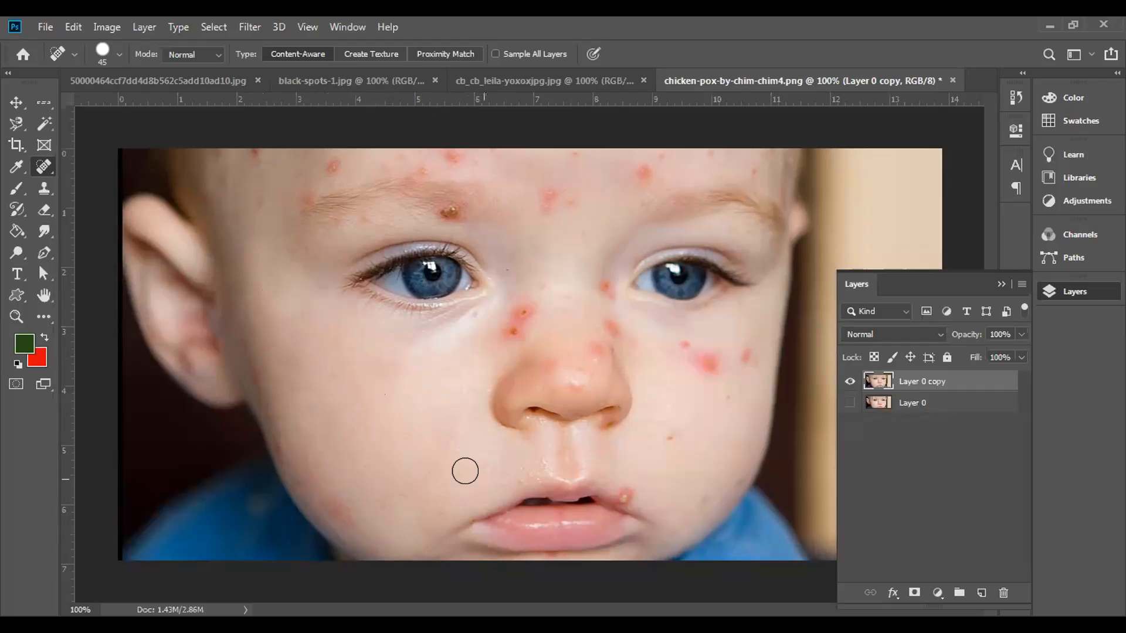
click(472, 486)
click(452, 504)
click(494, 455)
click(502, 471)
click(525, 456)
click(503, 472)
click(529, 453)
Step: Remove the cluster of red spots beside the nose bridge, near the inner corner of the eye
click(515, 335)
click(522, 311)
click(511, 329)
click(504, 335)
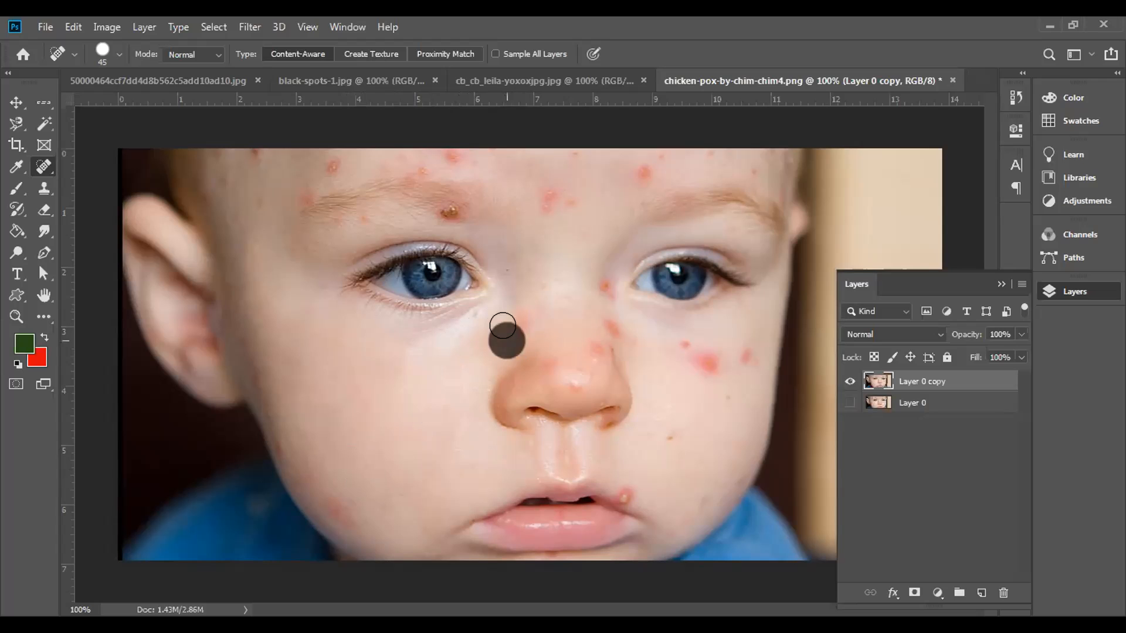
click(526, 306)
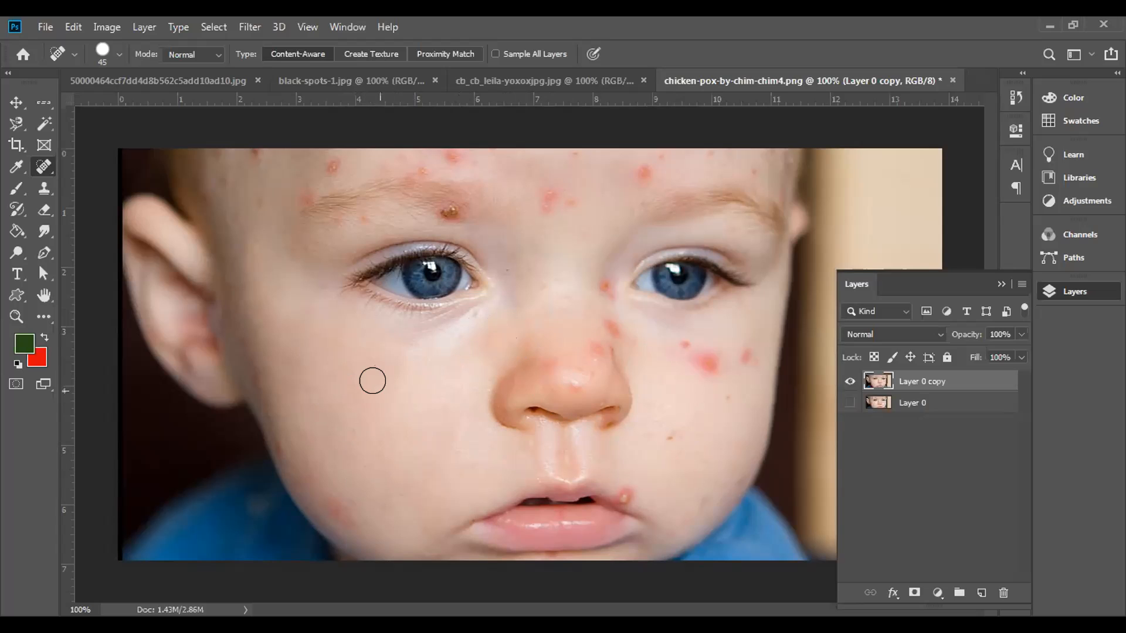
click(492, 319)
Step: Paint over the retouched cheek and jawline with healing strokes to even out the remaining redness
mouse_move(473, 326)
mouse_down()
mouse_move(399, 354)
mouse_move(426, 336)
mouse_move(408, 351)
mouse_up()
mouse_move(238, 339)
mouse_down()
mouse_move(280, 444)
mouse_move(297, 432)
mouse_move(290, 457)
mouse_move(356, 513)
mouse_up()
mouse_move(364, 458)
mouse_down()
mouse_move(424, 487)
mouse_move(412, 485)
mouse_move(419, 519)
mouse_up()
click(426, 487)
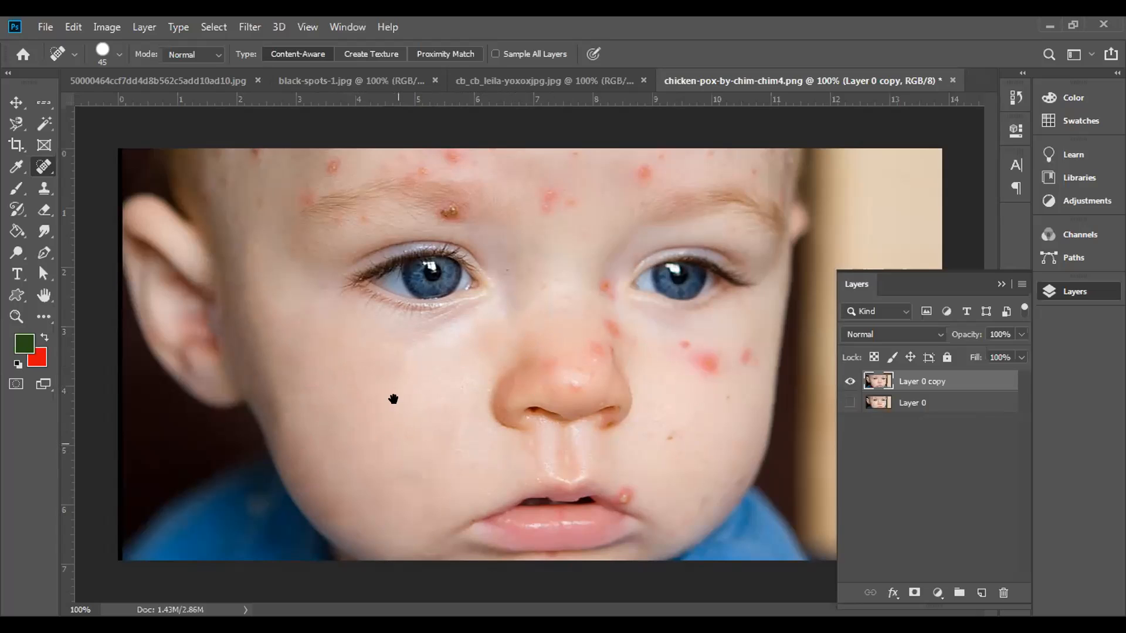
mouse_move(410, 530)
mouse_down()
mouse_move(438, 547)
mouse_move(407, 548)
mouse_up()
mouse_move(349, 523)
mouse_down()
mouse_move(269, 415)
mouse_move(231, 308)
mouse_move(243, 328)
mouse_up()
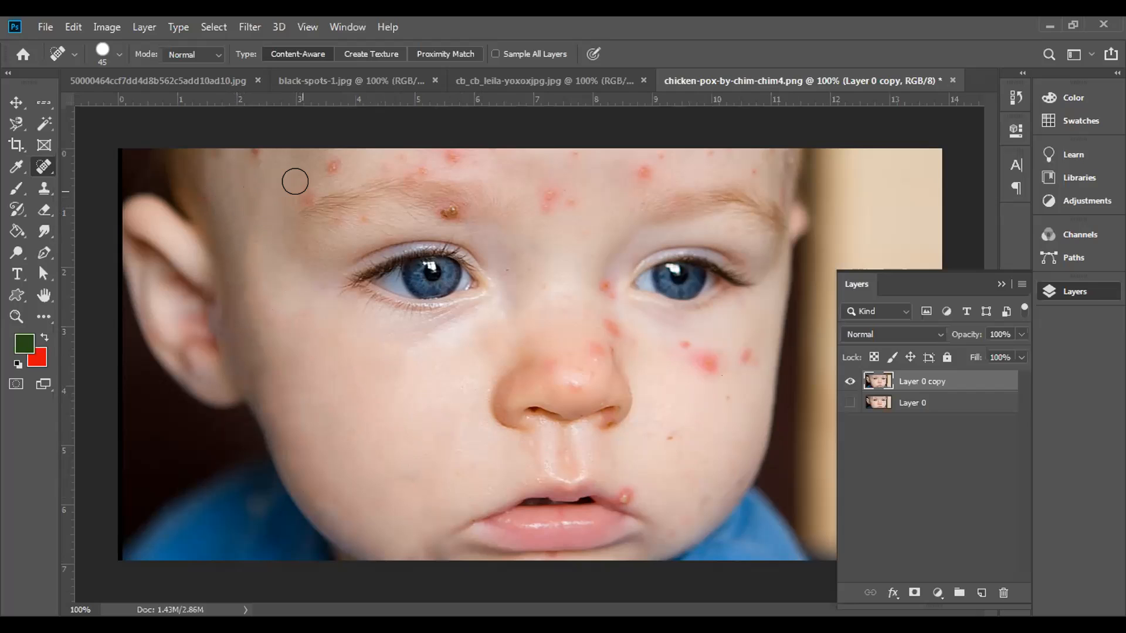
Step: Heal the red spots on the forehead above the eyebrow and between the brows
click(326, 158)
click(299, 183)
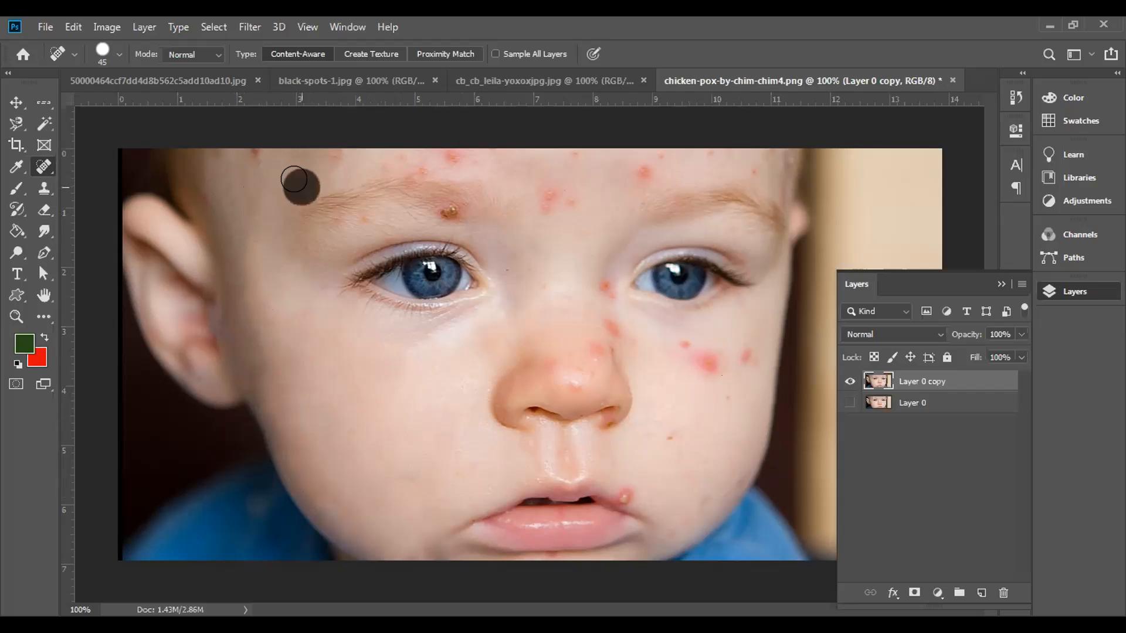
click(327, 159)
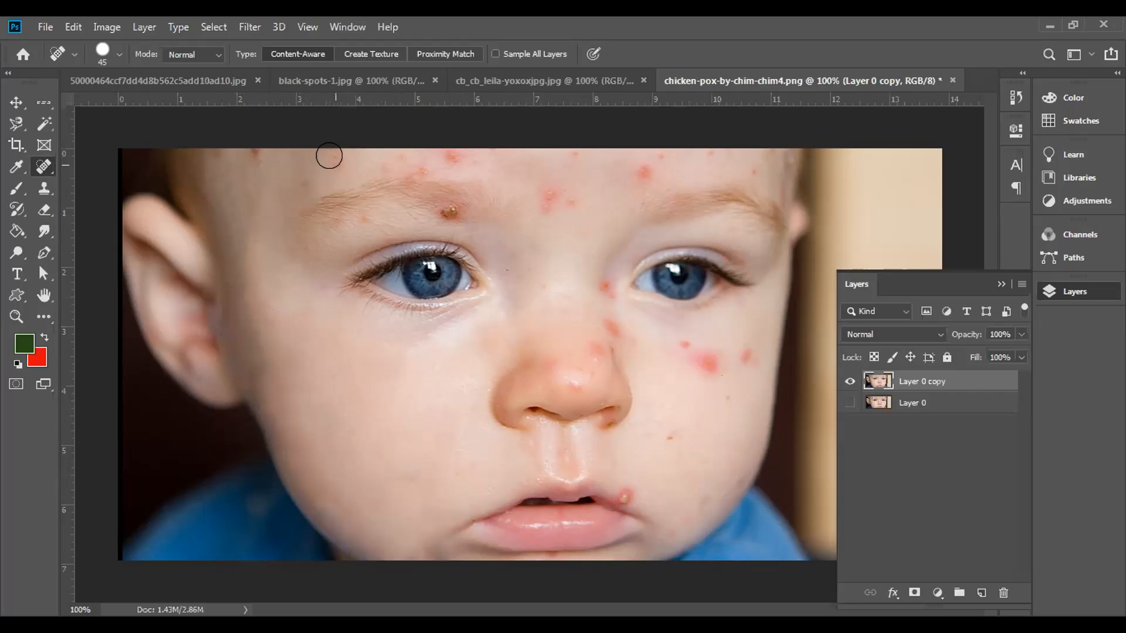
click(304, 179)
click(254, 164)
click(321, 168)
mouse_move(307, 178)
mouse_down()
mouse_move(311, 164)
mouse_move(343, 157)
mouse_up()
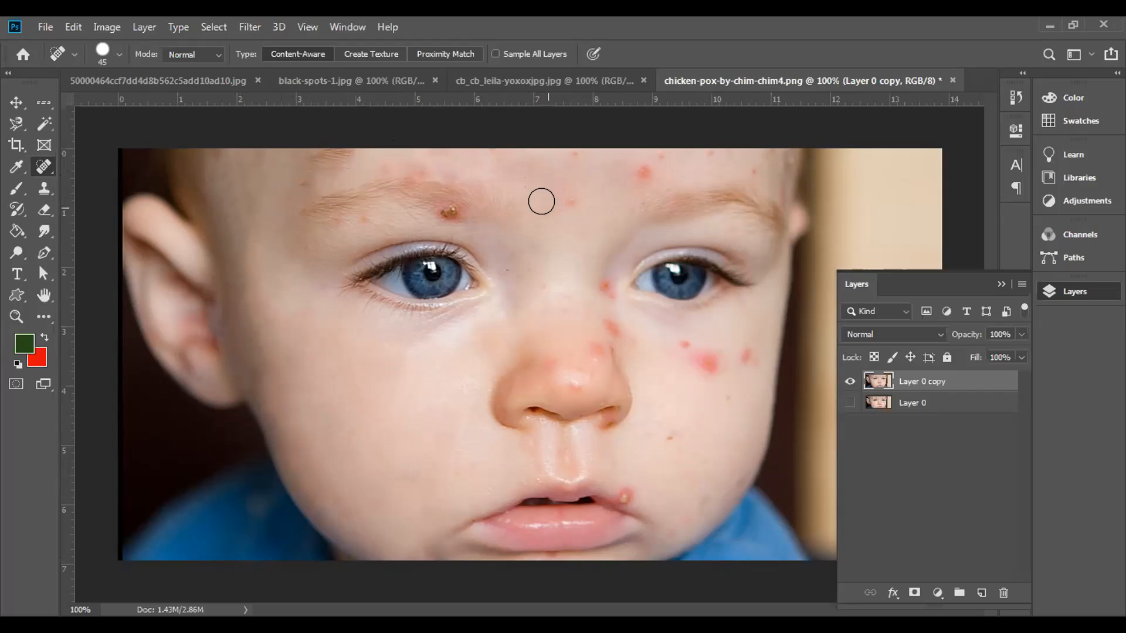
click(564, 202)
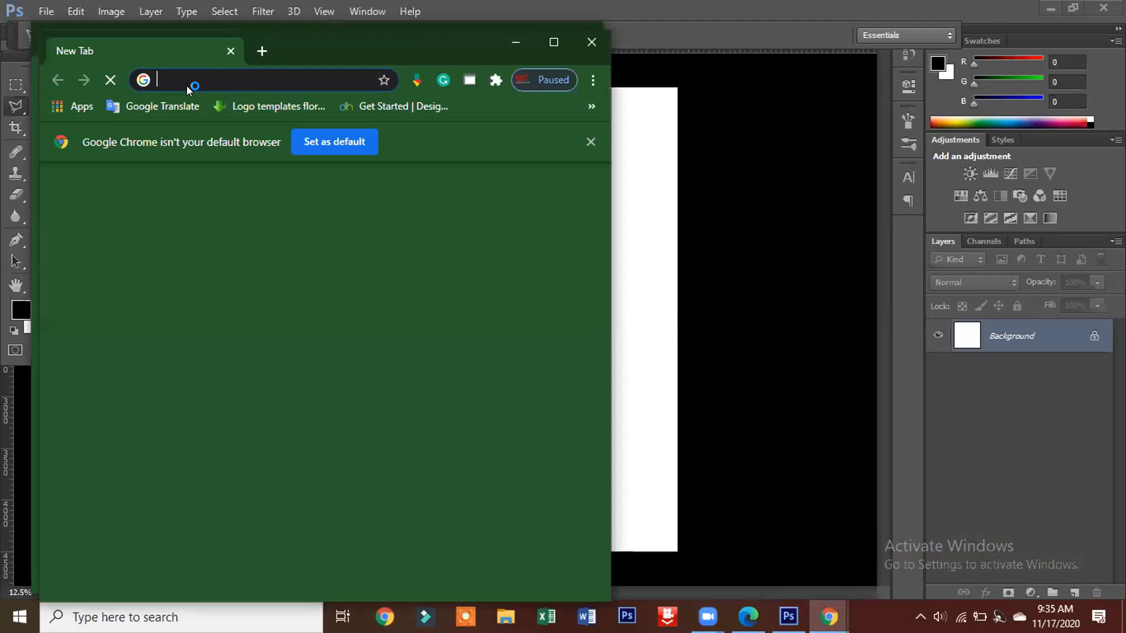
click(187, 86)
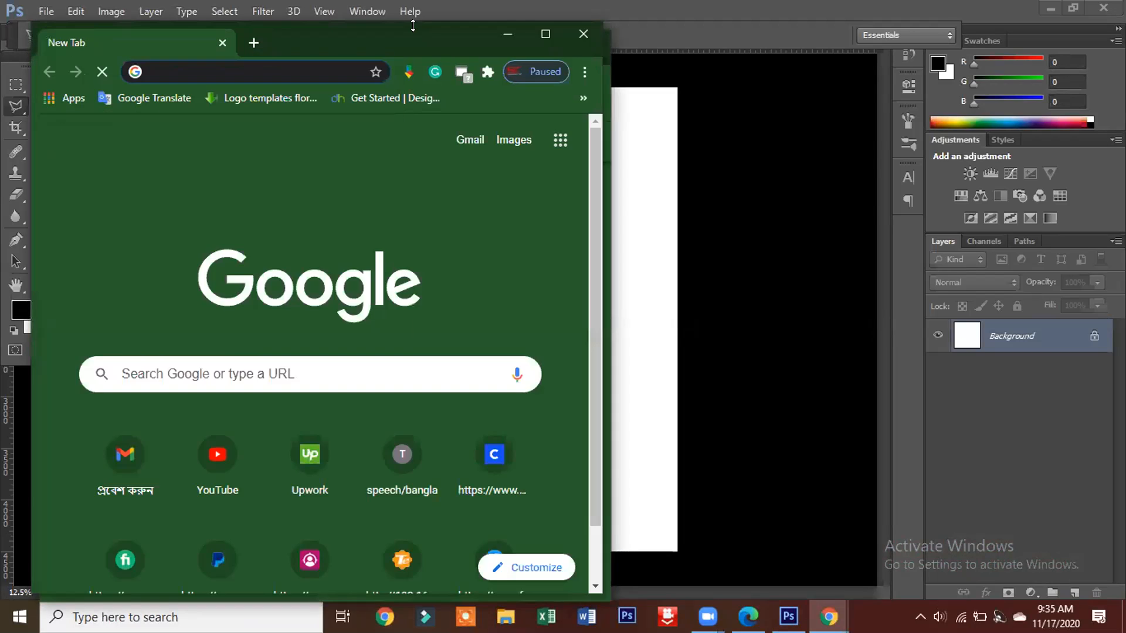
Step: Remove the freckles directly below the picture's left eye, from mid-cheek toward the nose, with the Spot Healing Brush
key(ctrl+plus)
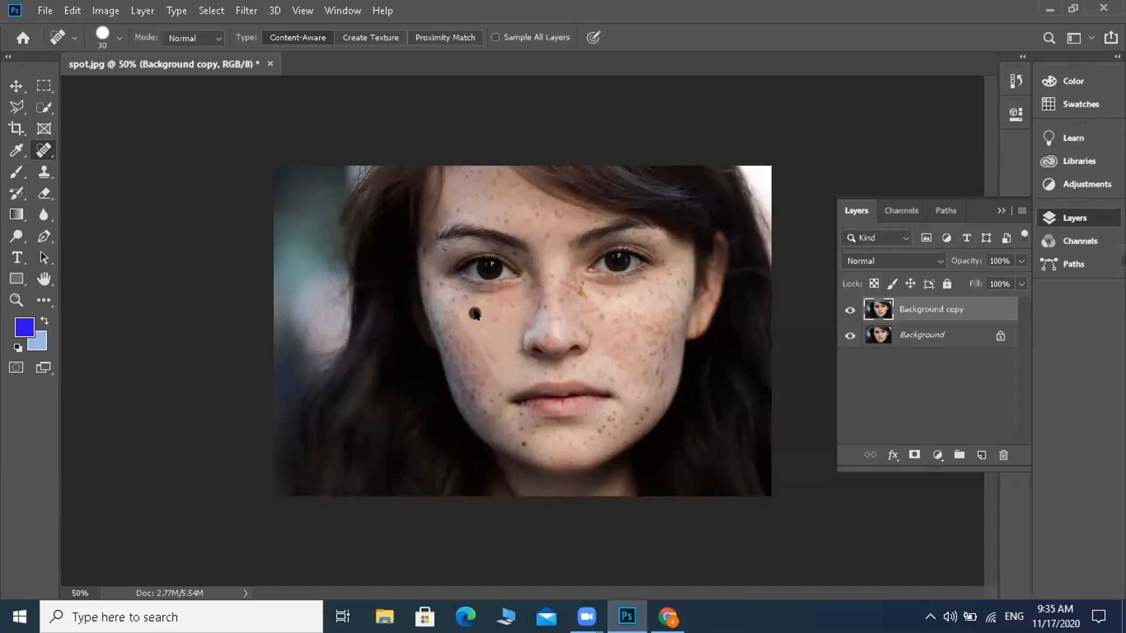
scroll(469, 310, up, 2)
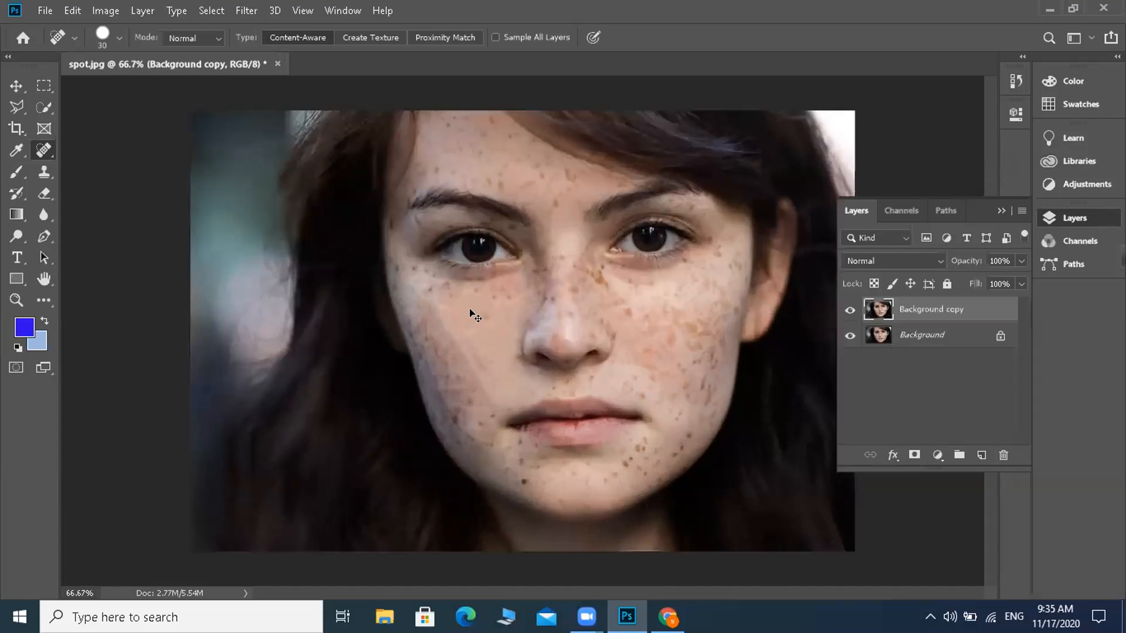
click(465, 304)
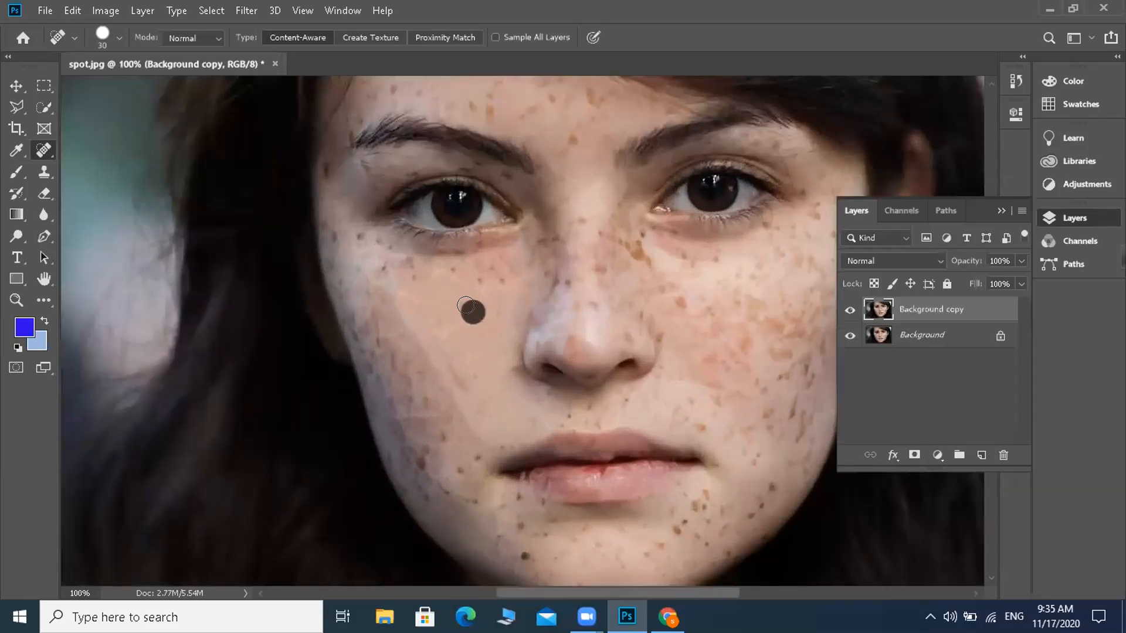
click(491, 279)
click(473, 280)
click(458, 265)
click(482, 267)
click(505, 268)
click(502, 261)
Step: Heal the freckles below the outer corner of the left eye, near the temple and on the upper outer cheek
click(408, 274)
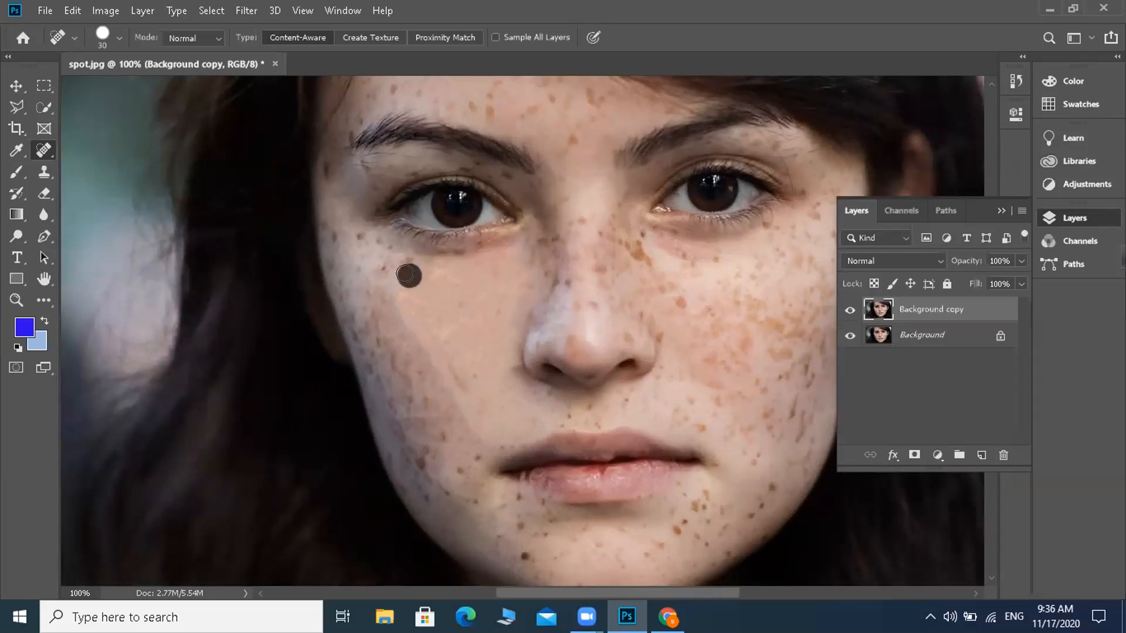
click(379, 270)
click(356, 238)
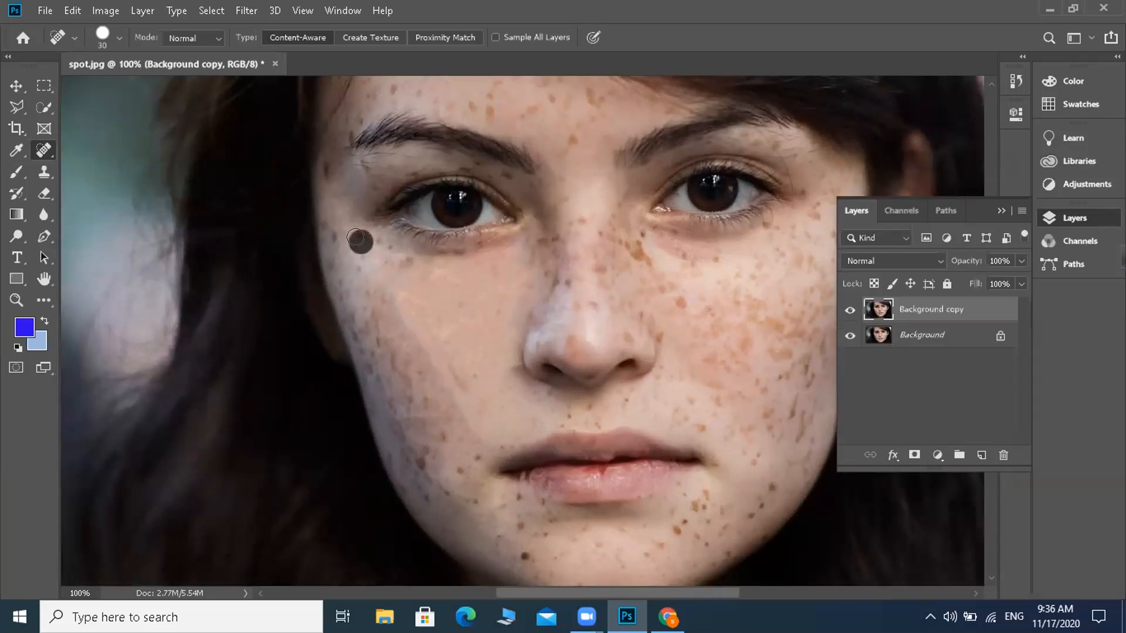
click(329, 229)
click(329, 228)
click(395, 315)
click(410, 337)
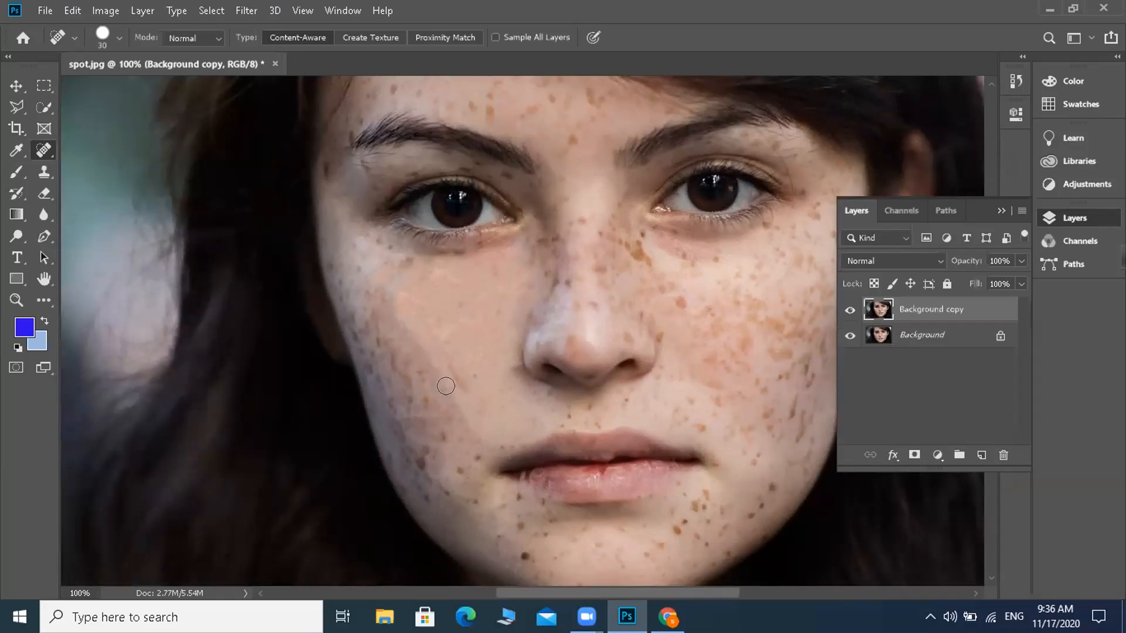
Step: Heal the spots running down the lower left cheek toward the mouth corner
click(466, 372)
click(470, 404)
click(475, 449)
click(459, 466)
click(443, 440)
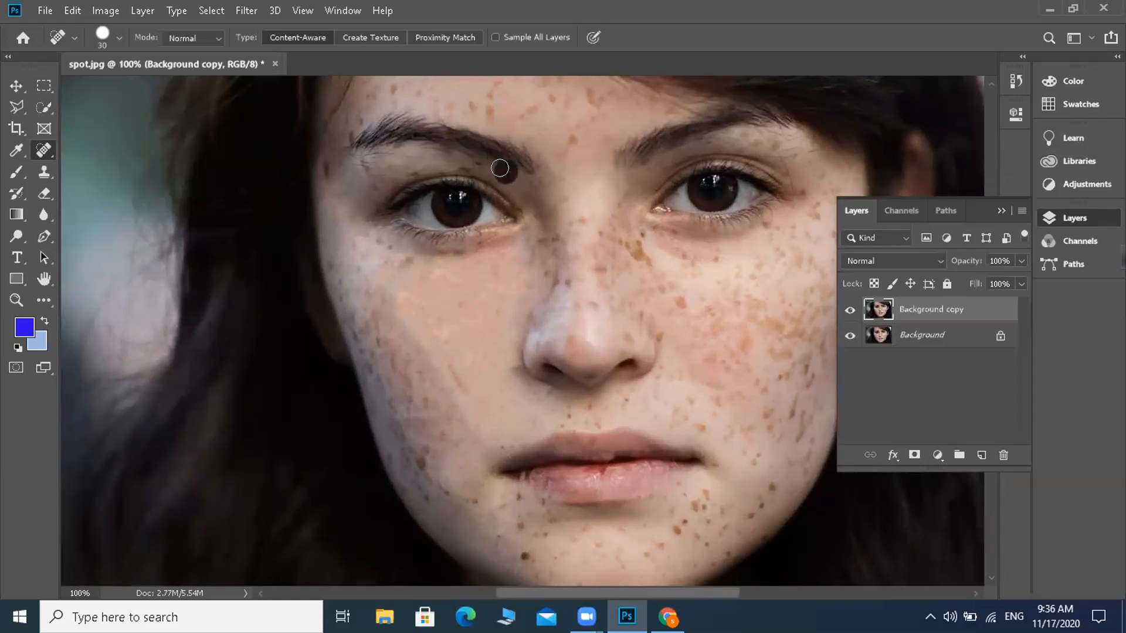
Step: Remove the freckles between the left eye's inner corner and the nose, down along the side of the nose
click(528, 187)
click(541, 228)
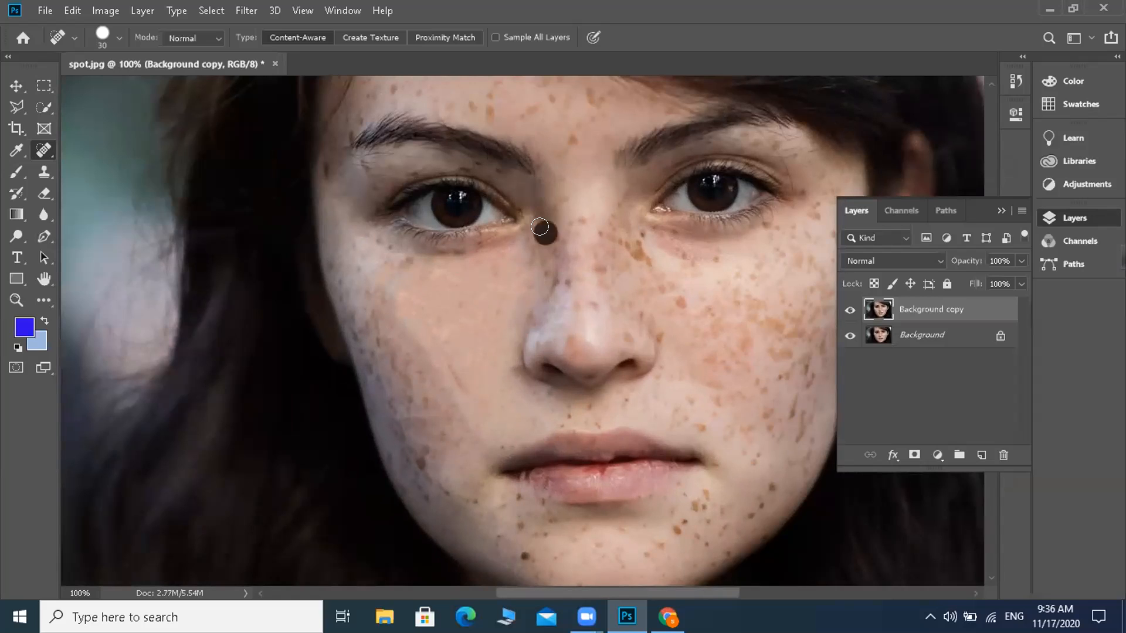
click(544, 254)
click(539, 225)
click(527, 246)
click(531, 261)
click(567, 282)
click(548, 280)
click(529, 311)
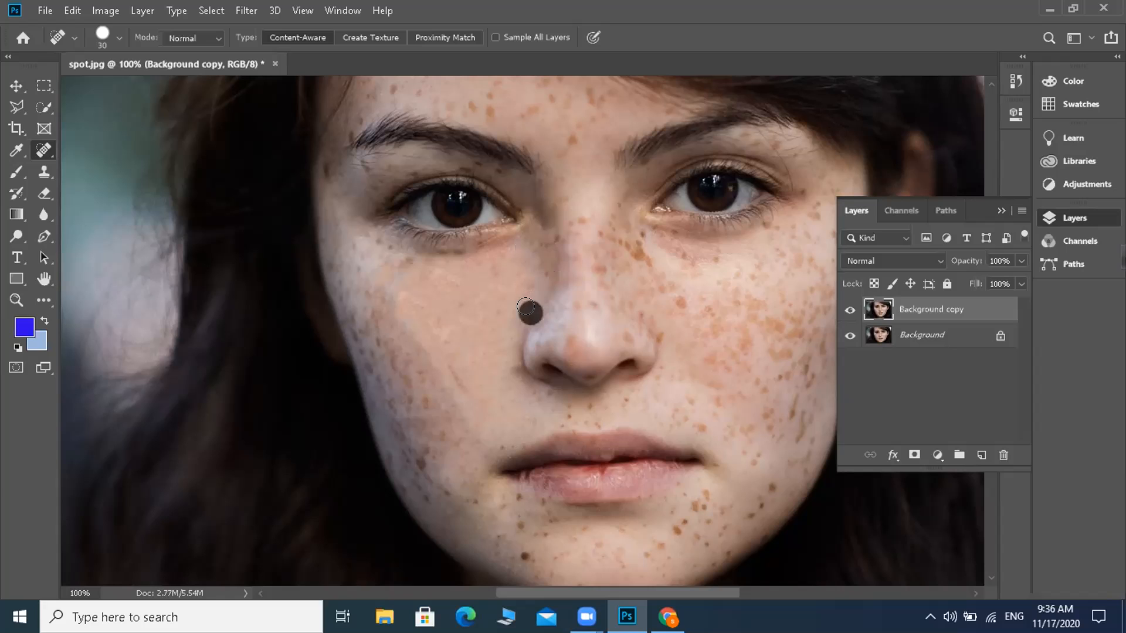
click(540, 276)
click(545, 269)
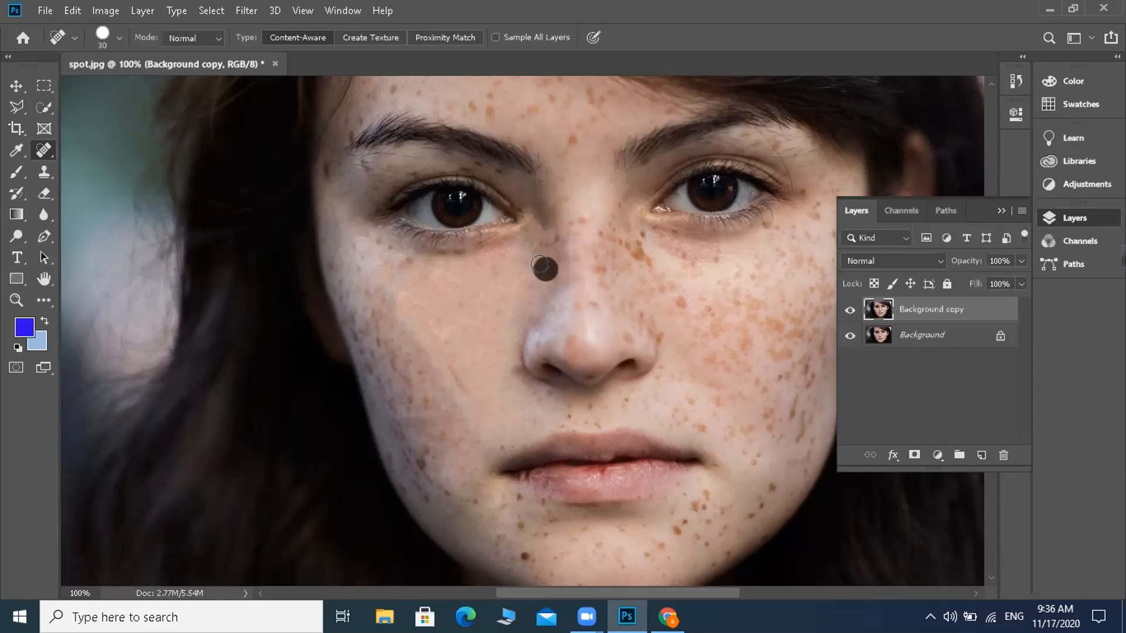
Step: Heal the remaining small spots beneath the outer half of the left eye
click(404, 259)
click(387, 249)
click(375, 245)
click(363, 263)
click(397, 259)
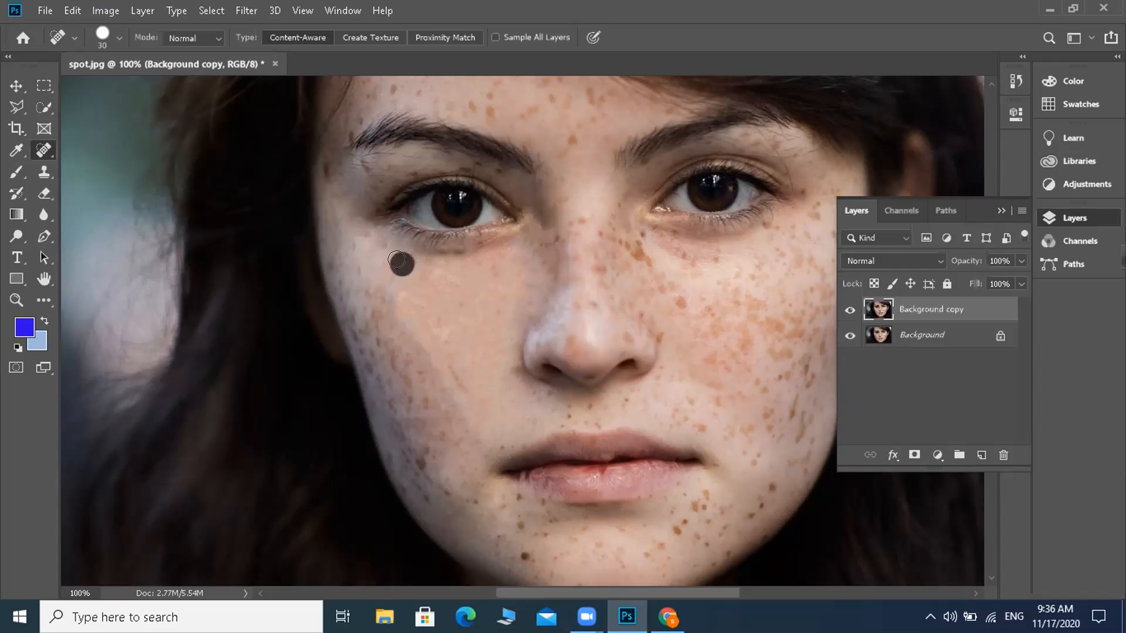
key(ctrl+plus)
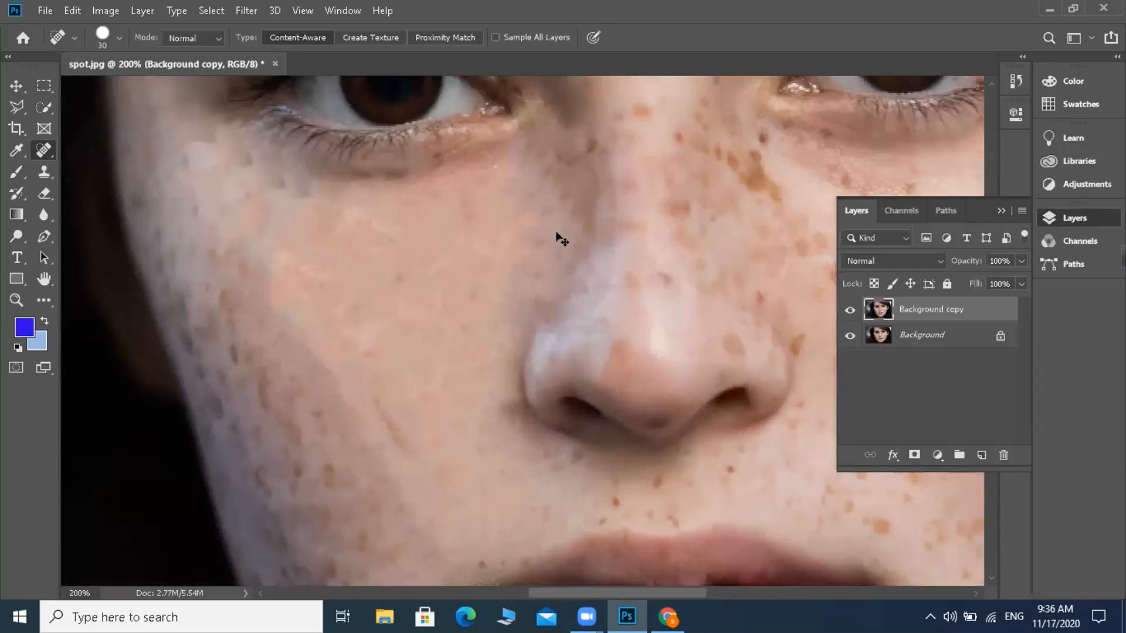
key(ctrl+minus)
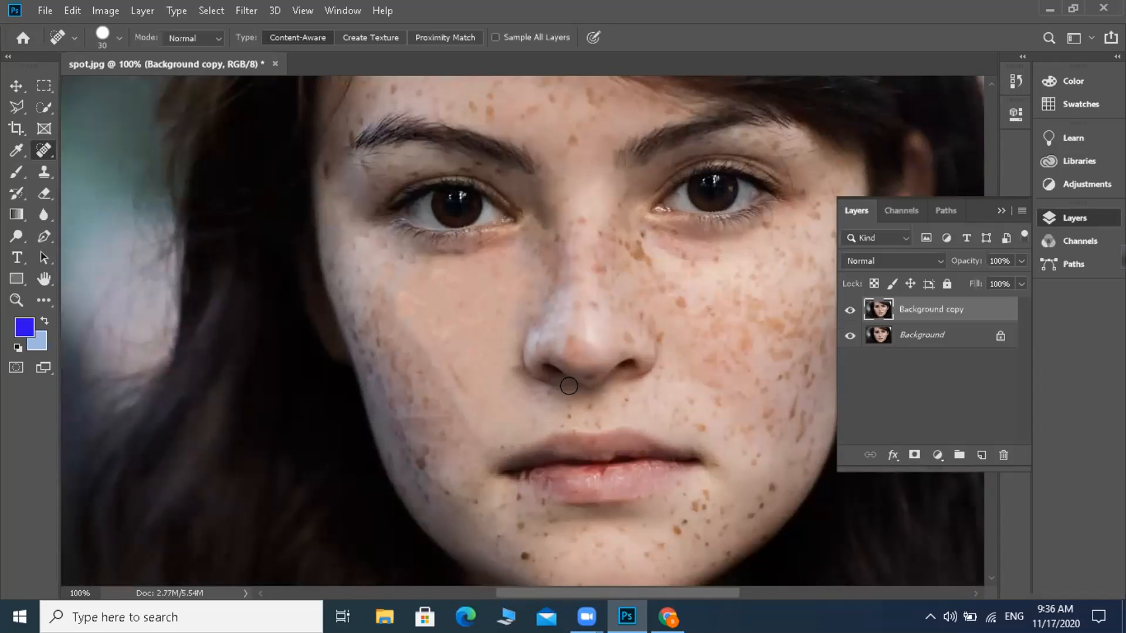
Step: Remove the spots above the upper lip, beside the left mouth corner and on the adjacent lower cheek
click(564, 407)
click(580, 406)
click(572, 407)
click(592, 412)
click(499, 447)
click(442, 434)
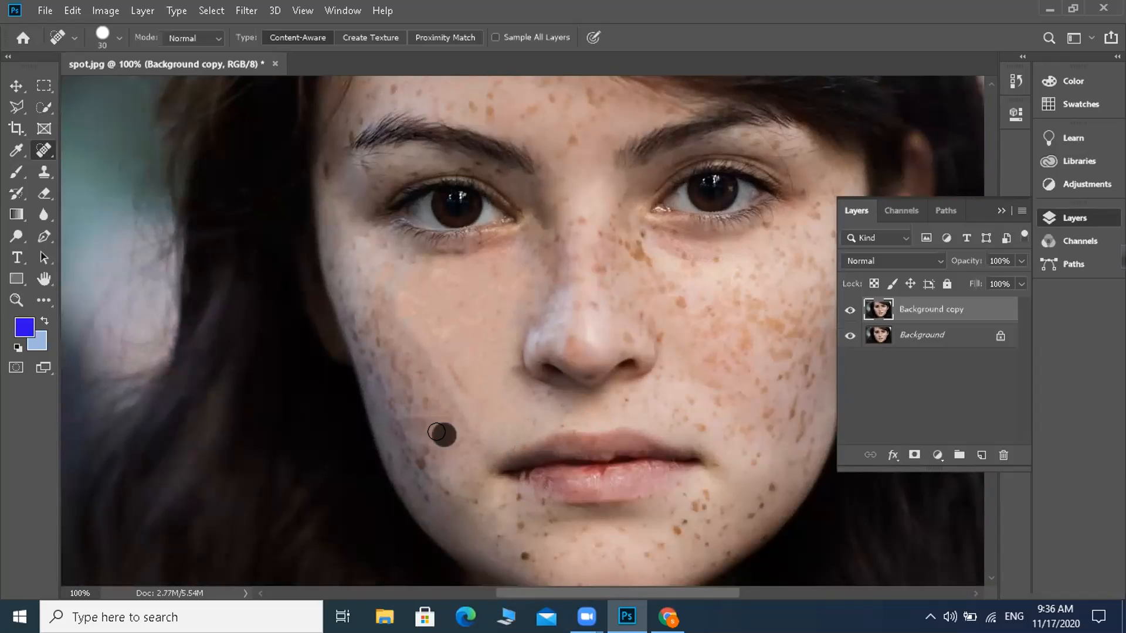
Step: Heal the freckles below the left mouth corner and across toward the jawline
click(519, 495)
click(514, 518)
click(485, 498)
click(494, 501)
click(474, 499)
click(446, 497)
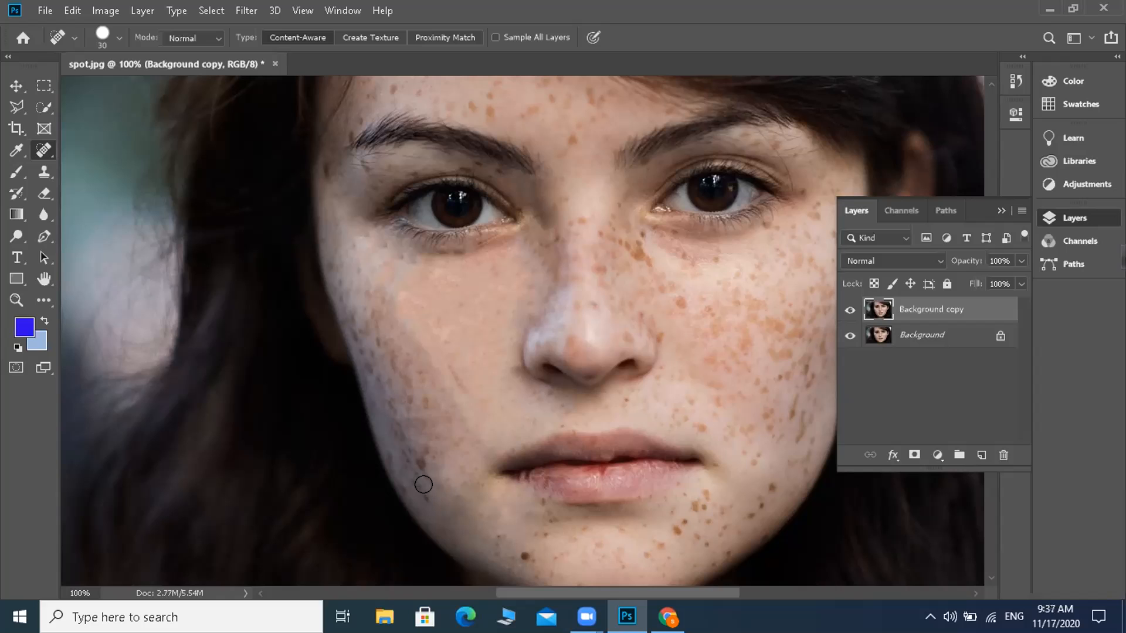
Step: Paint healing strokes over the dense freckles along the left jawline and up the outer cheek to the eye
mouse_move(422, 477)
mouse_down()
mouse_move(391, 457)
mouse_move(397, 447)
mouse_up()
mouse_move(420, 490)
mouse_down()
mouse_move(424, 453)
mouse_move(409, 410)
mouse_move(419, 392)
mouse_move(446, 417)
mouse_up()
drag(420, 452, 392, 413)
drag(392, 426, 393, 426)
mouse_move(396, 380)
mouse_down()
mouse_move(411, 400)
mouse_move(345, 278)
mouse_move(401, 259)
mouse_up()
click(356, 260)
Step: Heal a spot on the left under-eye cheek and the dark spots on the left side of the chin
drag(491, 274, 491, 274)
drag(526, 555, 526, 556)
drag(539, 517, 545, 543)
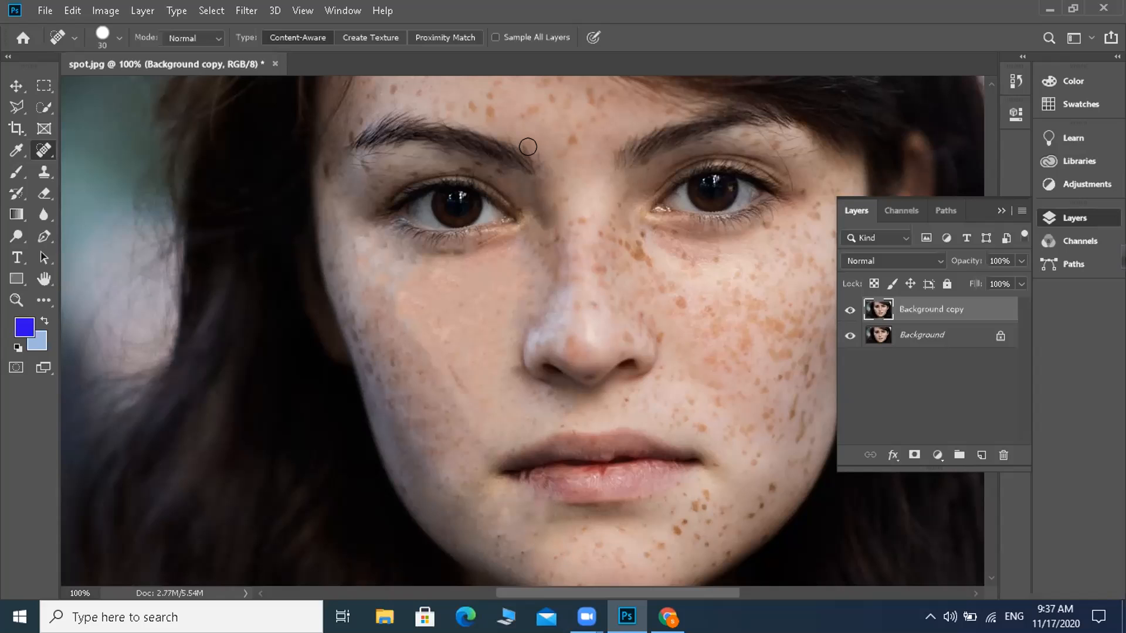
Step: Remove the freckles across the upper nose bridge toward the left eye's inner corner
click(575, 212)
click(559, 235)
drag(547, 241, 542, 238)
click(525, 239)
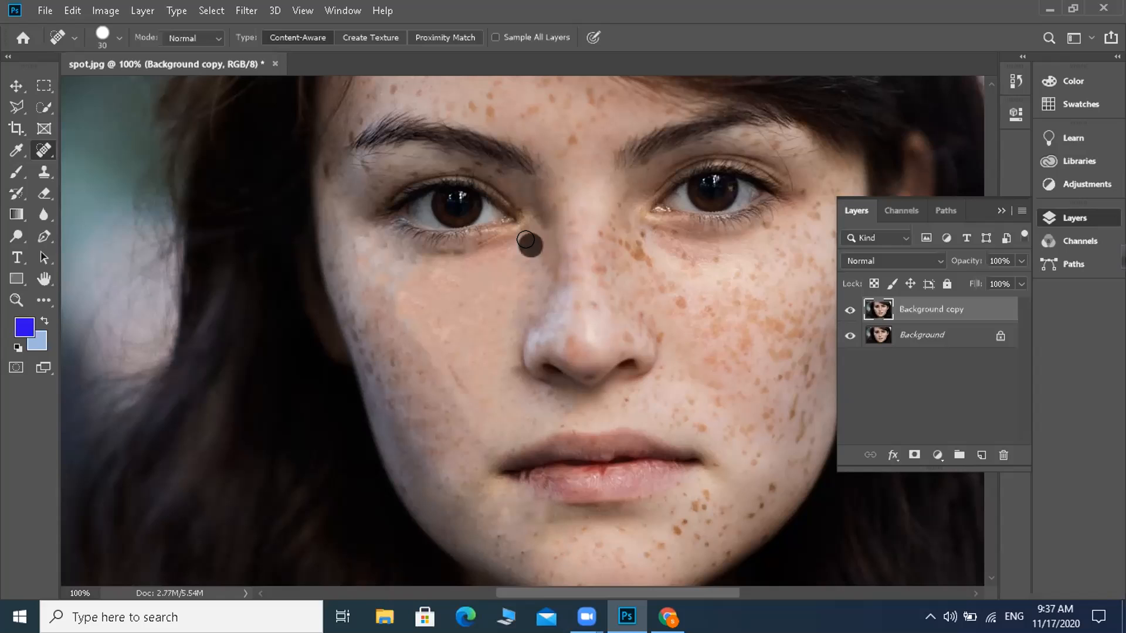
Step: Heal the discoloured spots on both sides and around the tip of the nose
click(534, 305)
click(569, 342)
click(630, 340)
click(615, 314)
click(611, 291)
click(581, 300)
Step: Heal the freckles along the nose bridge, beneath the nose and around the right nostril
click(592, 267)
click(593, 225)
click(591, 250)
click(593, 375)
click(659, 331)
click(642, 324)
click(618, 289)
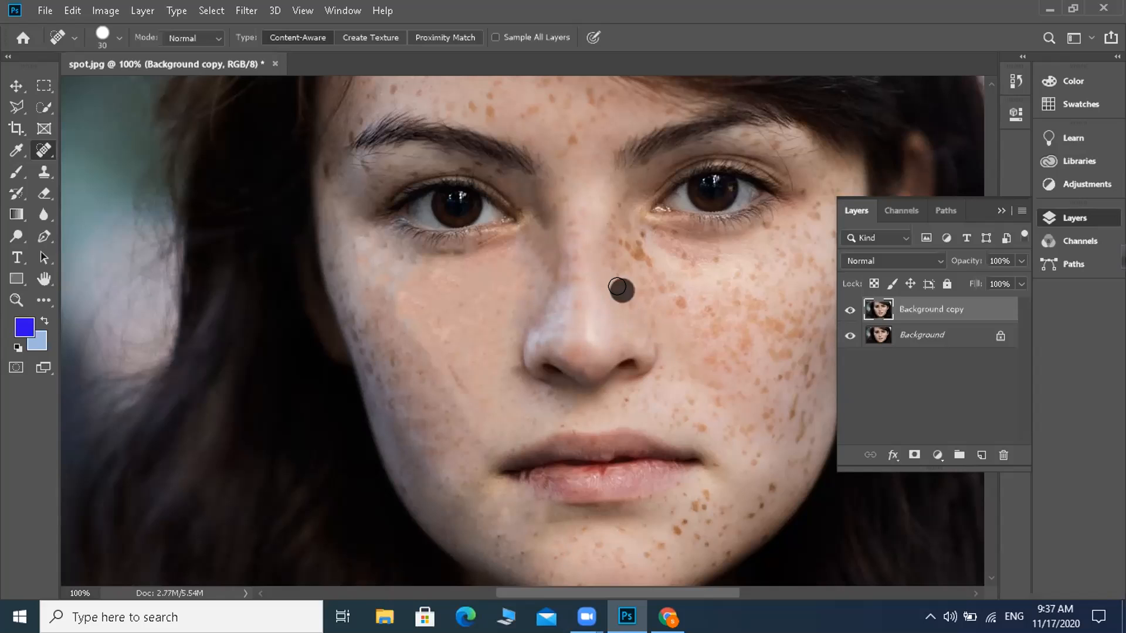
Step: Remove the brown freckle cluster between the nose bridge and the right eye's inner corner
click(626, 246)
click(646, 246)
click(616, 221)
click(610, 252)
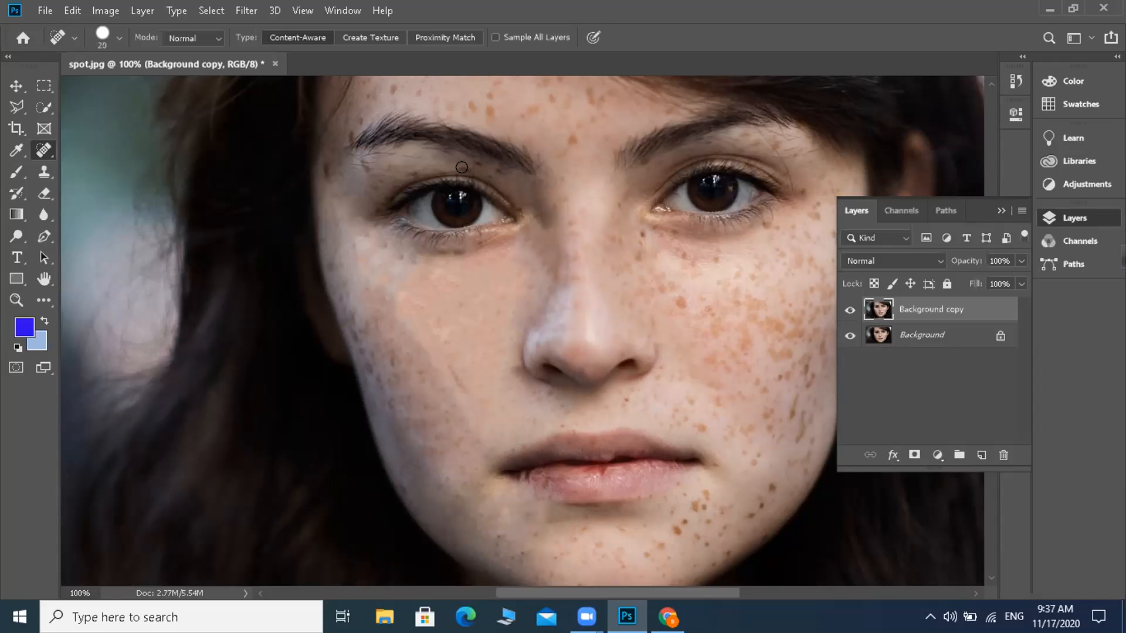
Step: Heal the spots on the left upper eyelid and around the outer end of the left eyebrow with a size 20 brush
click(461, 167)
click(466, 167)
click(373, 179)
click(367, 182)
click(346, 129)
click(362, 162)
click(365, 166)
Step: Heal the freckles along the left cheek's outer edge and the spots below the left eye's outer corner
drag(351, 326, 363, 357)
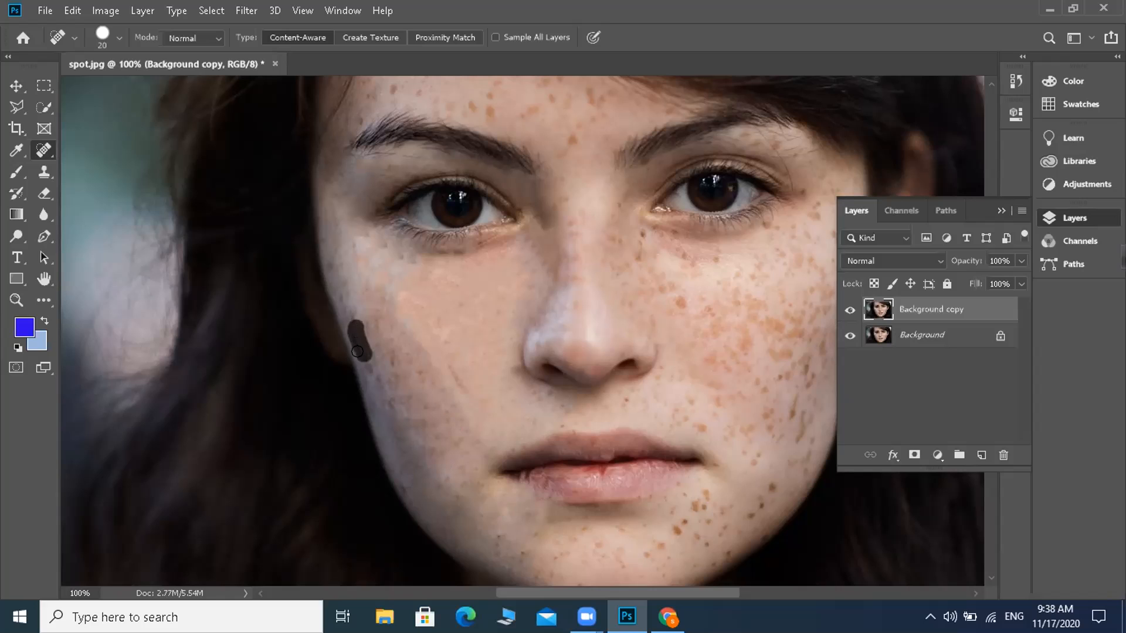
click(400, 255)
click(380, 245)
Step: Remove the spots on the upper nose bridge, between the eyebrows and just above them
click(567, 218)
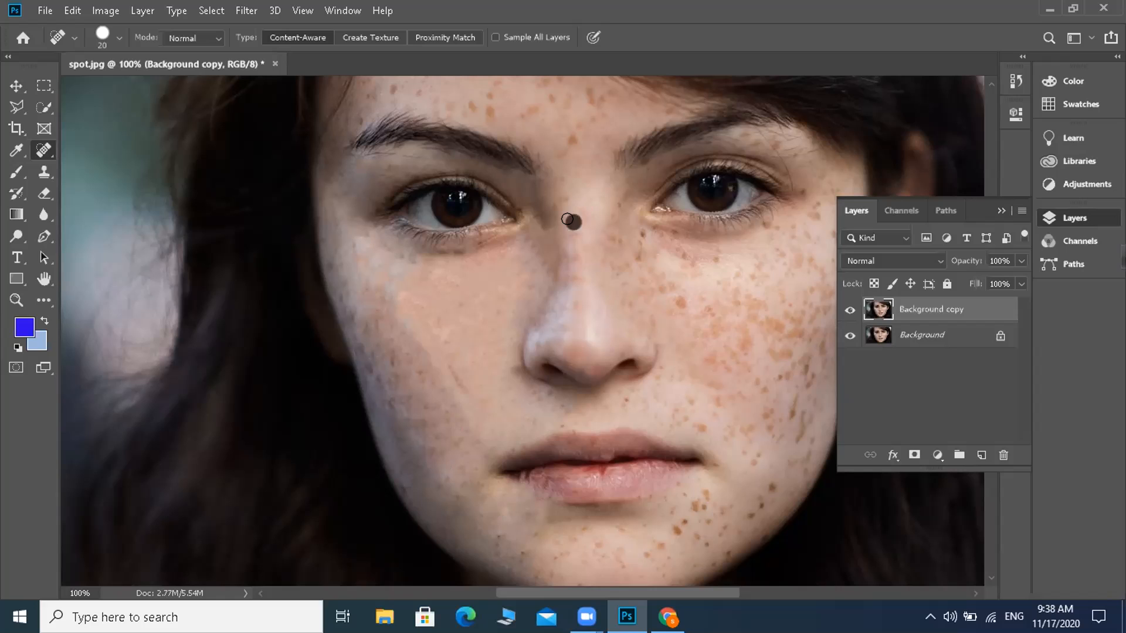
click(573, 231)
click(526, 104)
click(562, 135)
click(563, 154)
Step: Heal the freckles on the forehead above the left eyebrow, from its outer end toward the centre
click(478, 107)
click(399, 89)
click(414, 89)
click(368, 97)
click(352, 123)
click(393, 95)
click(435, 99)
click(450, 103)
click(488, 114)
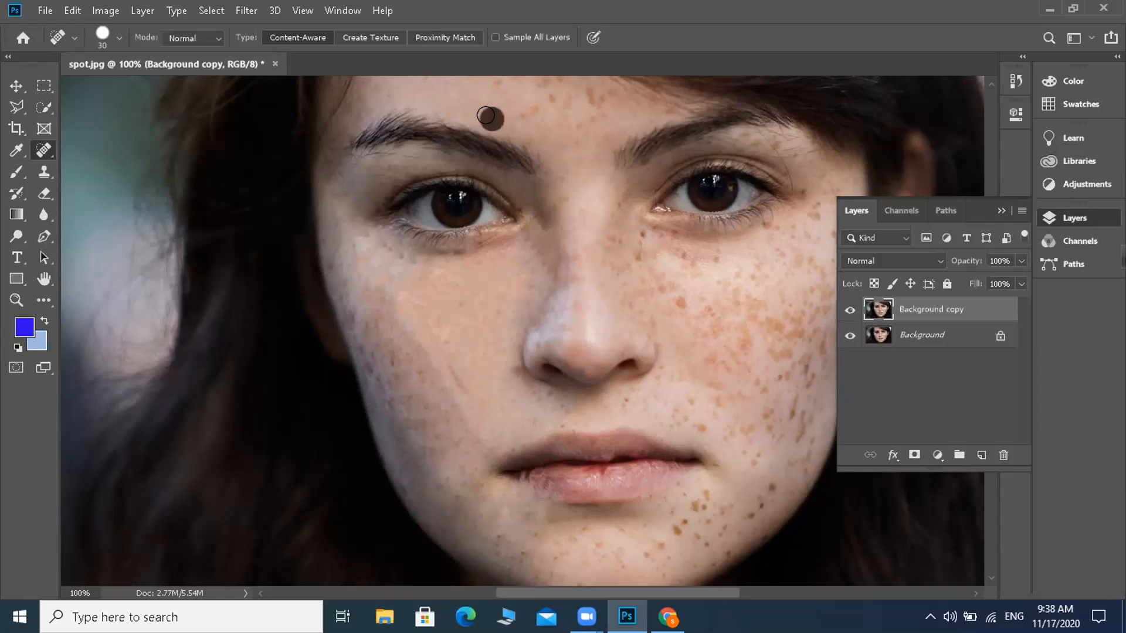
Step: Remove the freckles across the centre of the forehead near the upper edge of the view
click(489, 82)
click(529, 109)
click(543, 92)
click(548, 86)
click(563, 99)
click(595, 97)
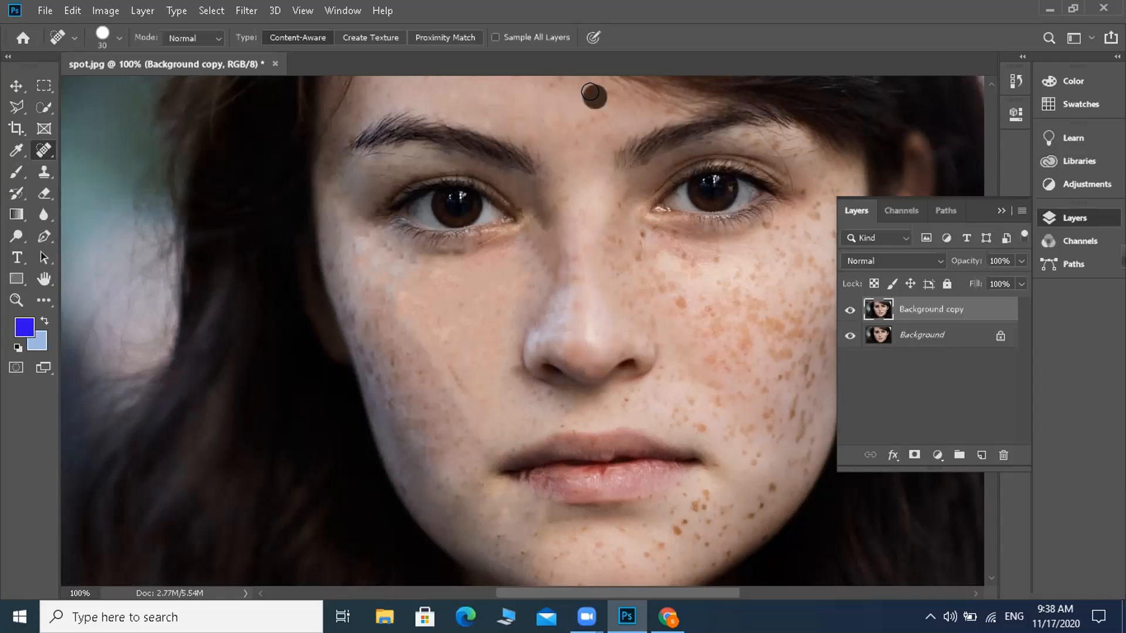
Step: Move the Background copy layer straight down with the Move tool, and hide the Background layer
click(16, 86)
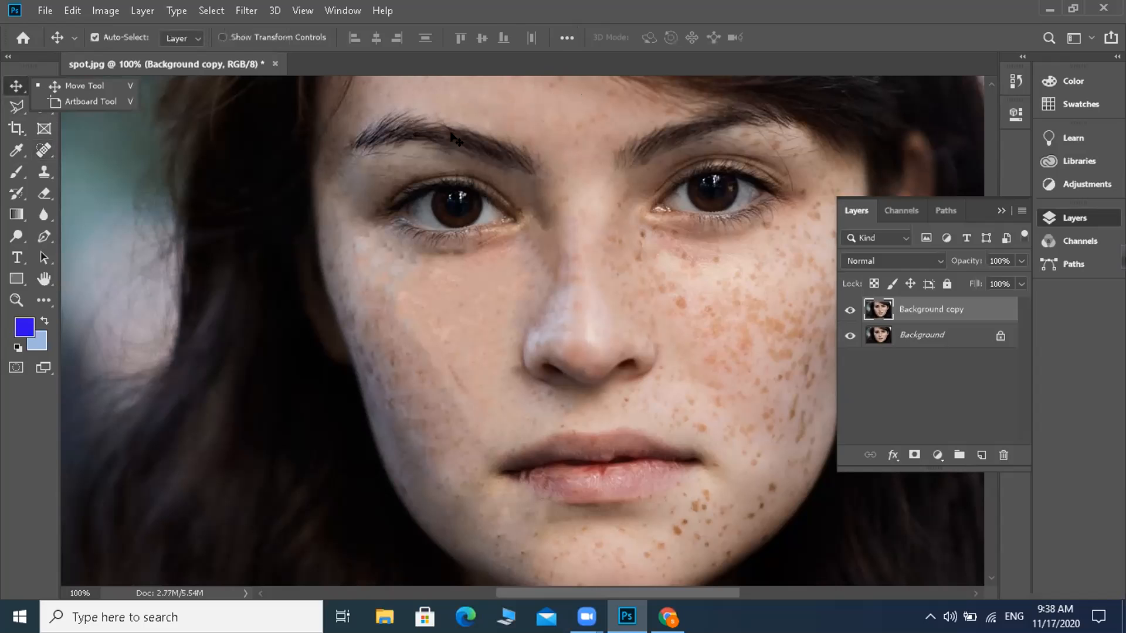
drag(524, 127, 520, 197)
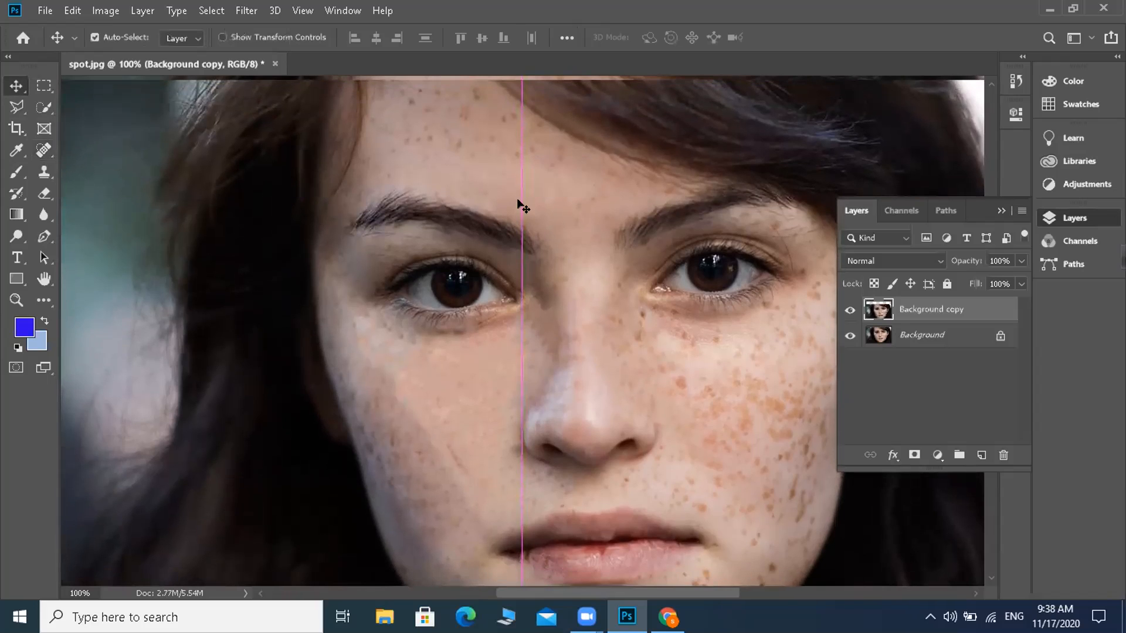
click(844, 336)
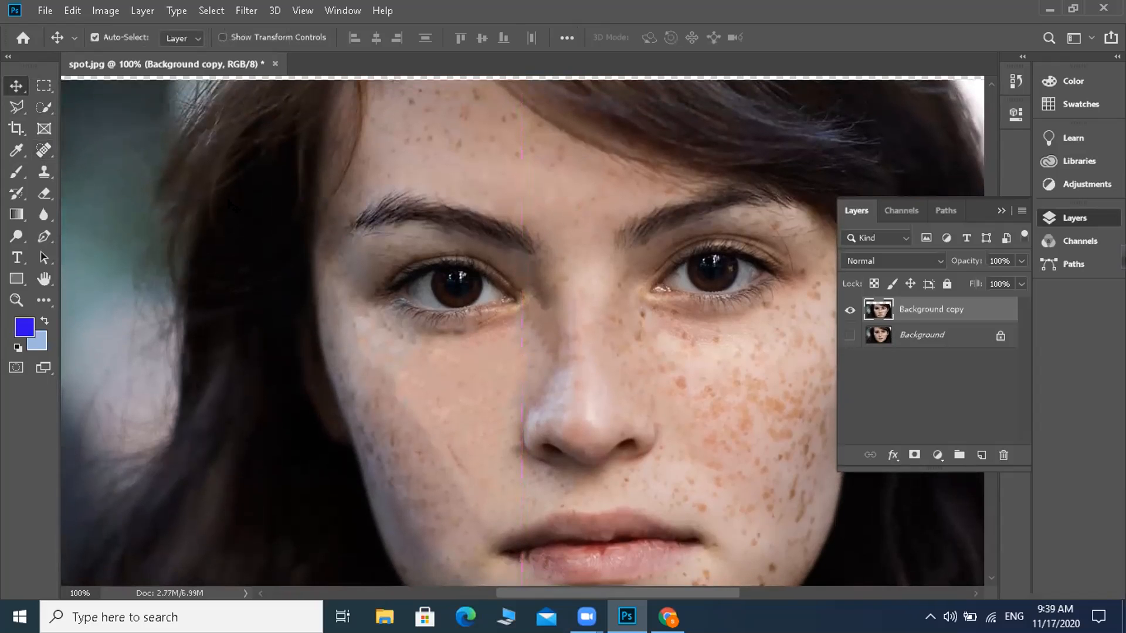
Step: Reselect the Spot Healing Brush and heal the row of freckles across the left half of the upper forehead
click(44, 150)
right_click(44, 151)
click(83, 152)
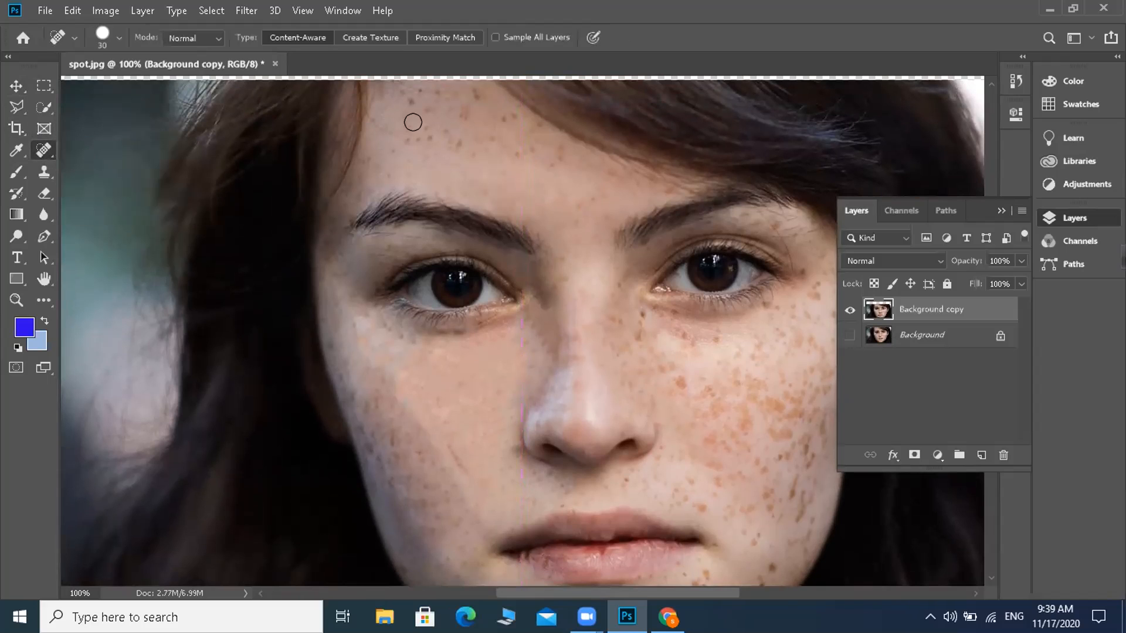
drag(449, 142, 444, 135)
click(403, 134)
click(423, 136)
click(441, 134)
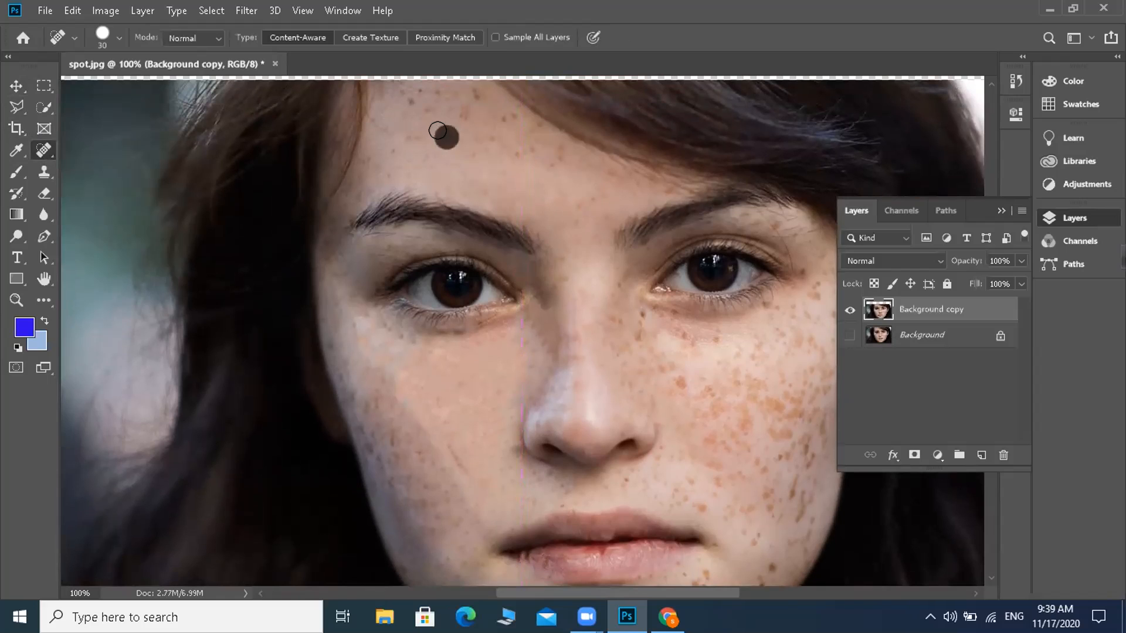
Step: Heal the spots at the very top of the forehead, near the hairline
click(417, 101)
click(417, 91)
click(432, 94)
click(469, 91)
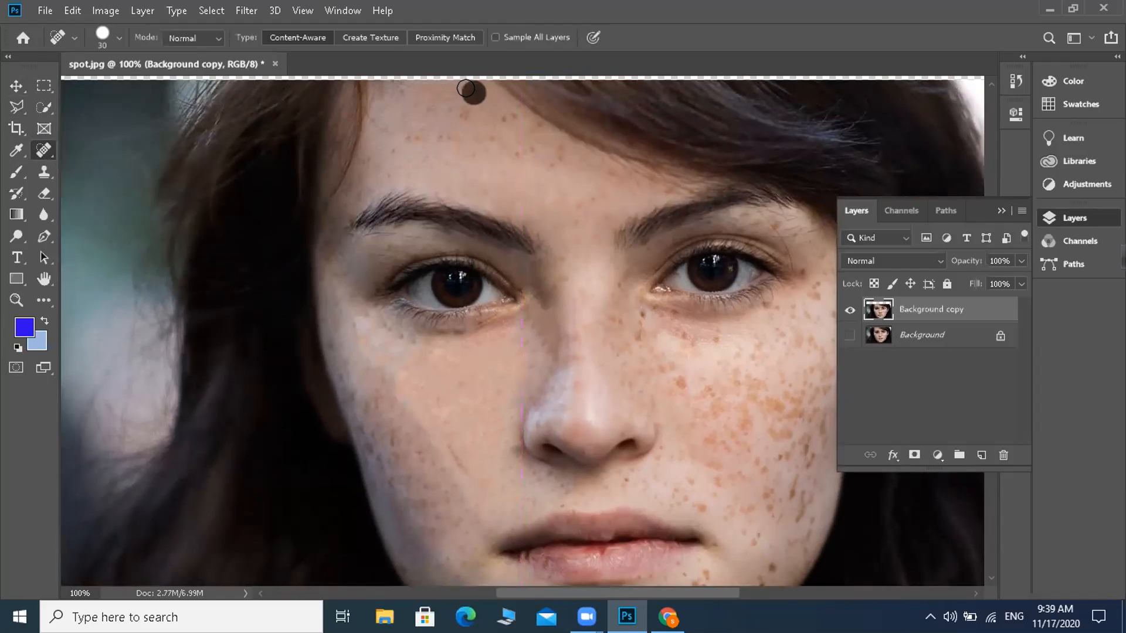
Step: Remove the remaining freckles on the left side of the forehead, down toward the temple hair
click(463, 117)
click(458, 131)
click(418, 137)
click(390, 147)
click(371, 158)
click(389, 172)
click(425, 136)
click(463, 138)
click(445, 139)
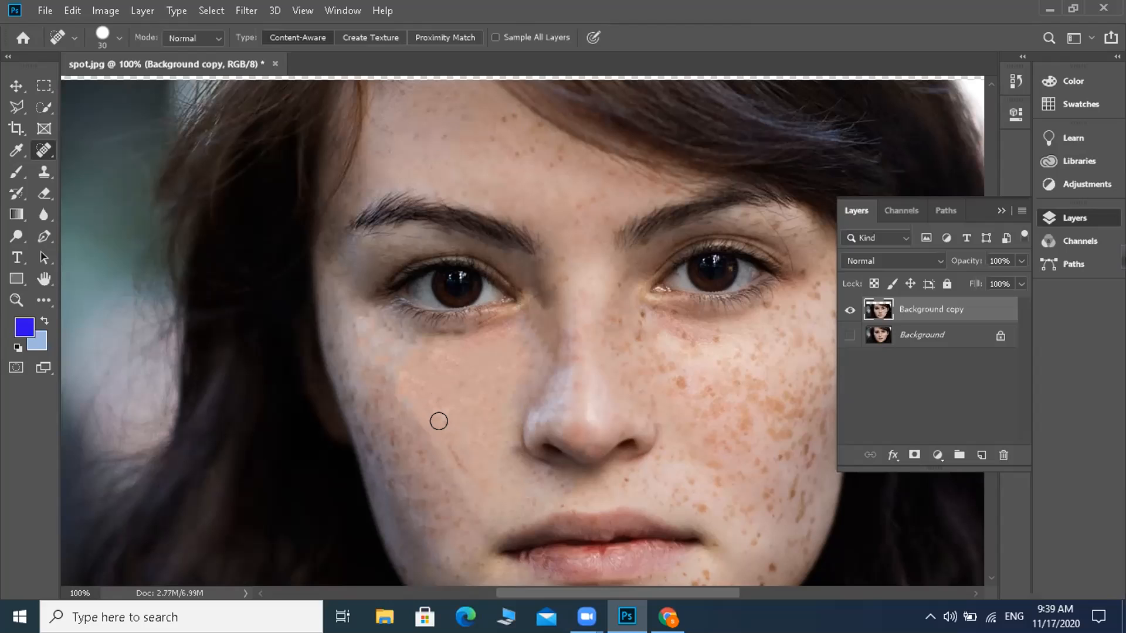
Step: Heal the freckles on the outer left cheek with short strokes and dabs
click(401, 439)
mouse_move(382, 435)
mouse_down()
mouse_move(366, 413)
mouse_move(363, 431)
mouse_move(393, 477)
mouse_up()
drag(405, 431, 405, 432)
click(407, 432)
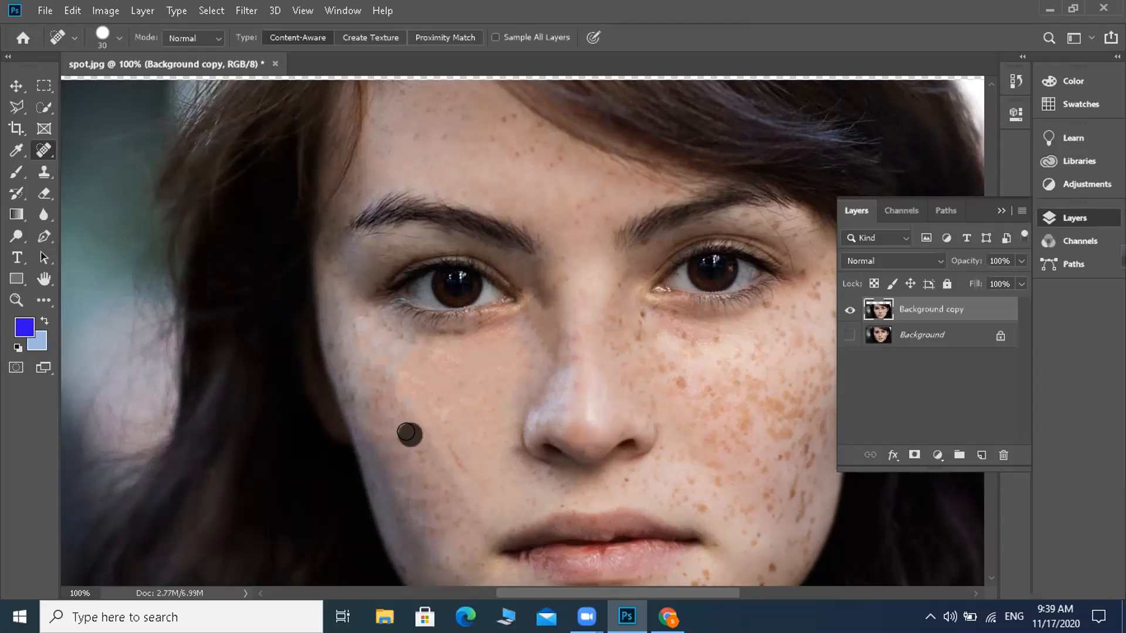
click(410, 459)
click(432, 463)
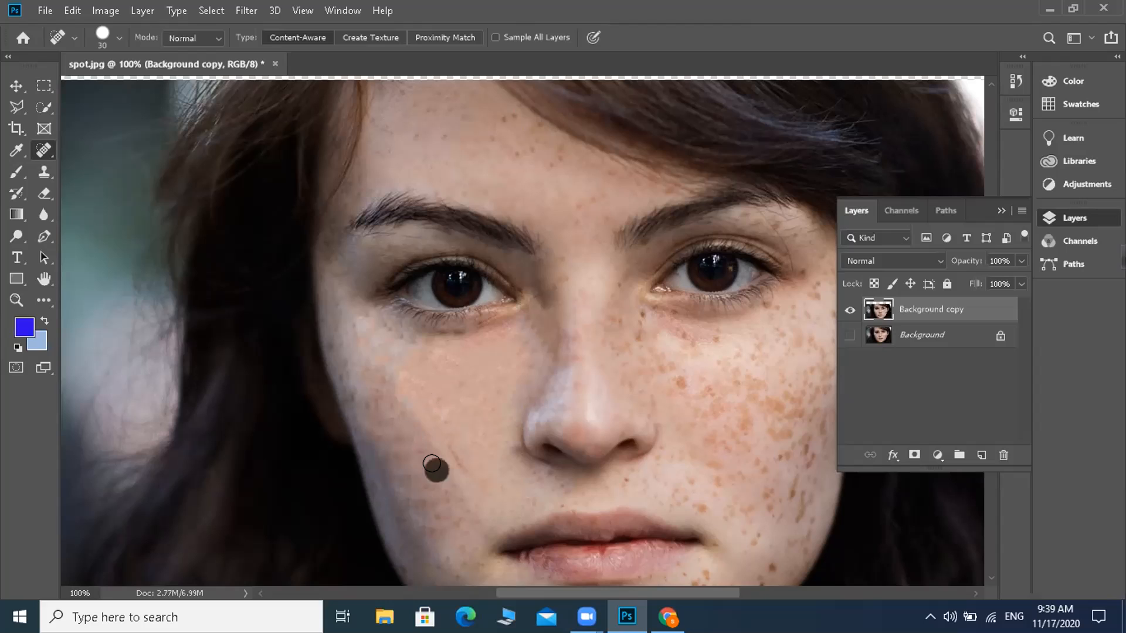
Step: Heal the spots down the centre of the forehead to the area between the eyebrows
mouse_move(555, 142)
mouse_down()
mouse_move(555, 168)
mouse_move(578, 187)
mouse_up()
click(581, 197)
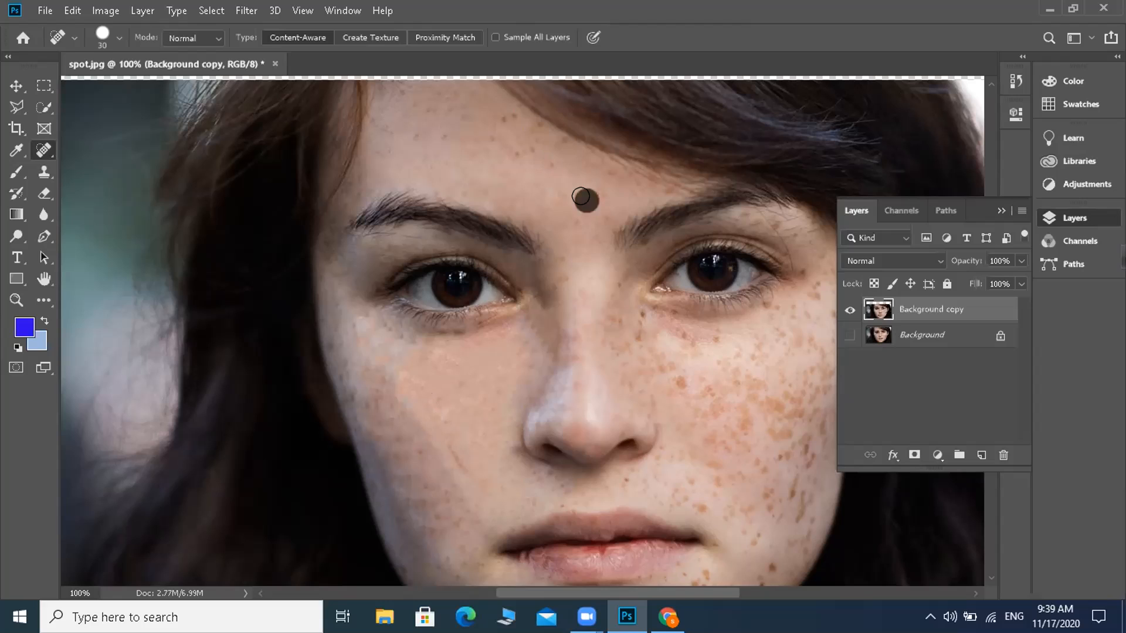
click(604, 203)
click(613, 224)
Step: Remove the freckles along the hair parting and back across the upper forehead to its left side
click(510, 123)
click(534, 126)
click(567, 139)
click(565, 164)
click(514, 151)
click(526, 143)
click(479, 132)
click(452, 136)
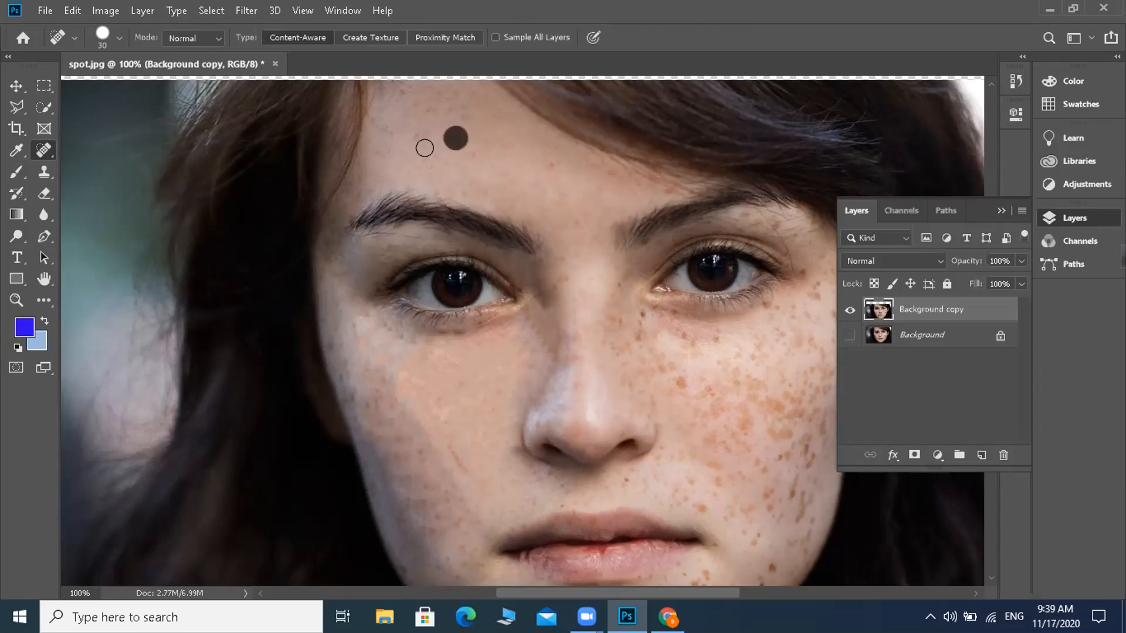
click(415, 130)
click(441, 135)
Step: Heal the leftover spots on the central forehead and one at the top of the nose bridge
click(552, 167)
click(611, 174)
click(607, 288)
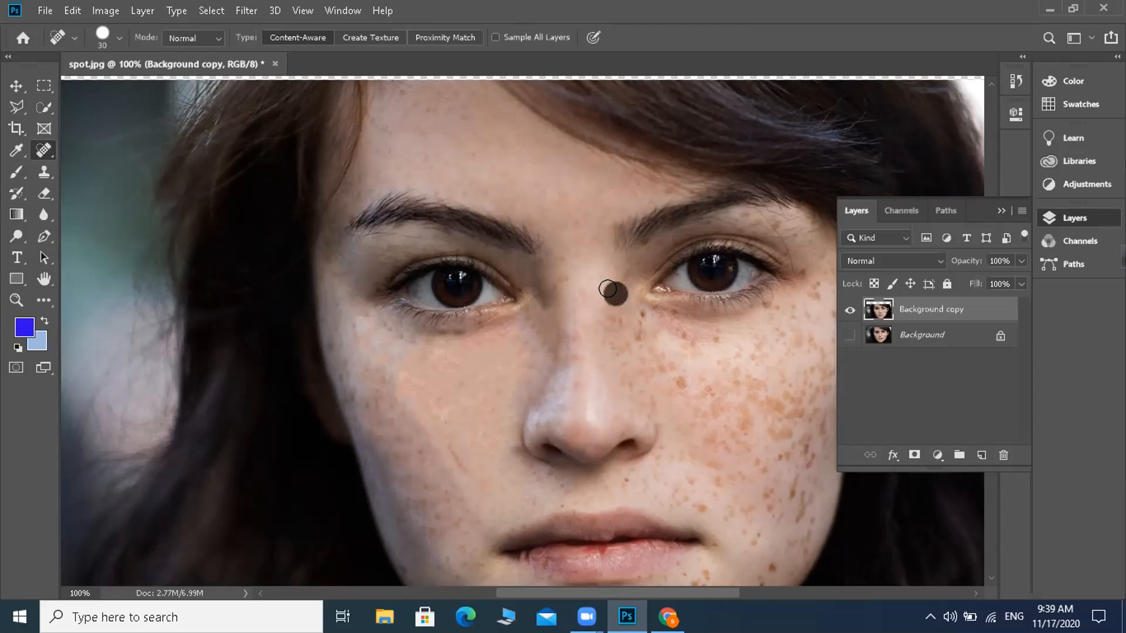
Step: Heal the spots along the right side of the nose bridge, from the inner eye corner downward
click(642, 315)
click(615, 313)
click(615, 334)
click(633, 338)
click(639, 359)
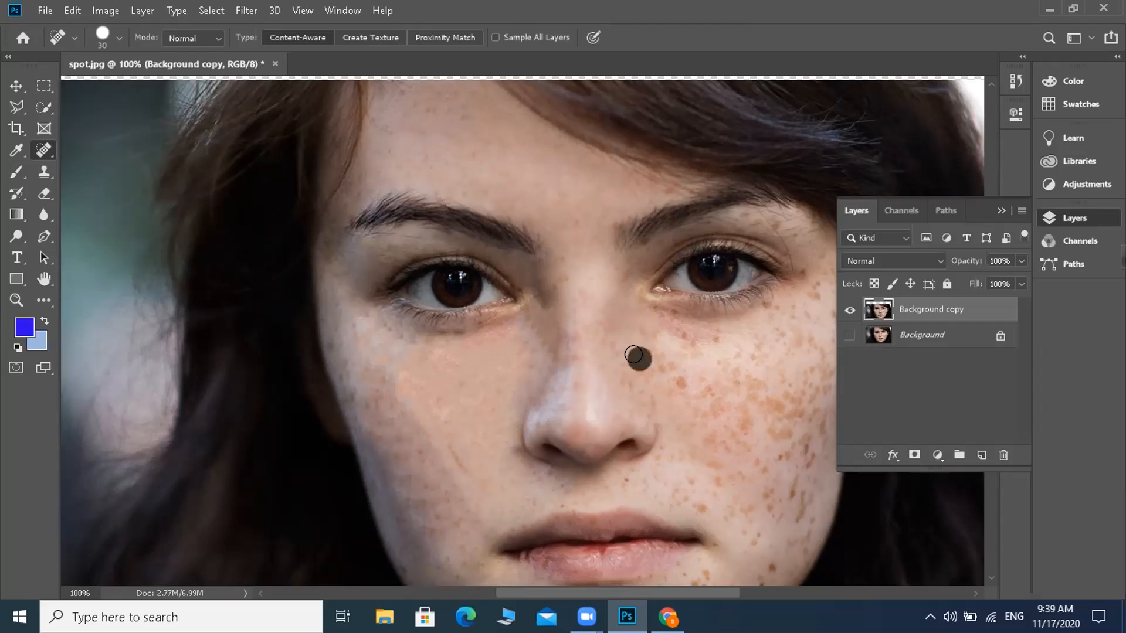
Step: Heal the freckles on the inner right cheek beside the nose, down to the nostril
click(652, 360)
click(673, 374)
click(688, 392)
click(627, 387)
click(678, 389)
click(694, 389)
click(705, 389)
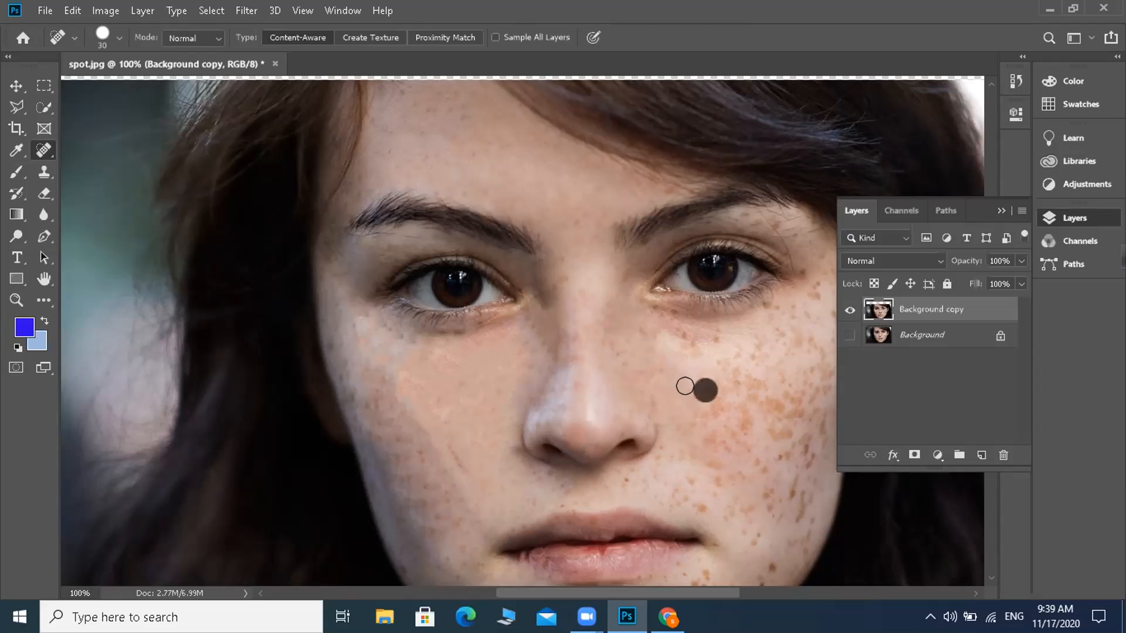
click(649, 406)
click(632, 388)
click(657, 368)
Step: Remove the freckles below the right eye, from the inner cheek out to the outer eye corner
click(669, 338)
click(690, 339)
click(712, 338)
click(774, 304)
click(772, 312)
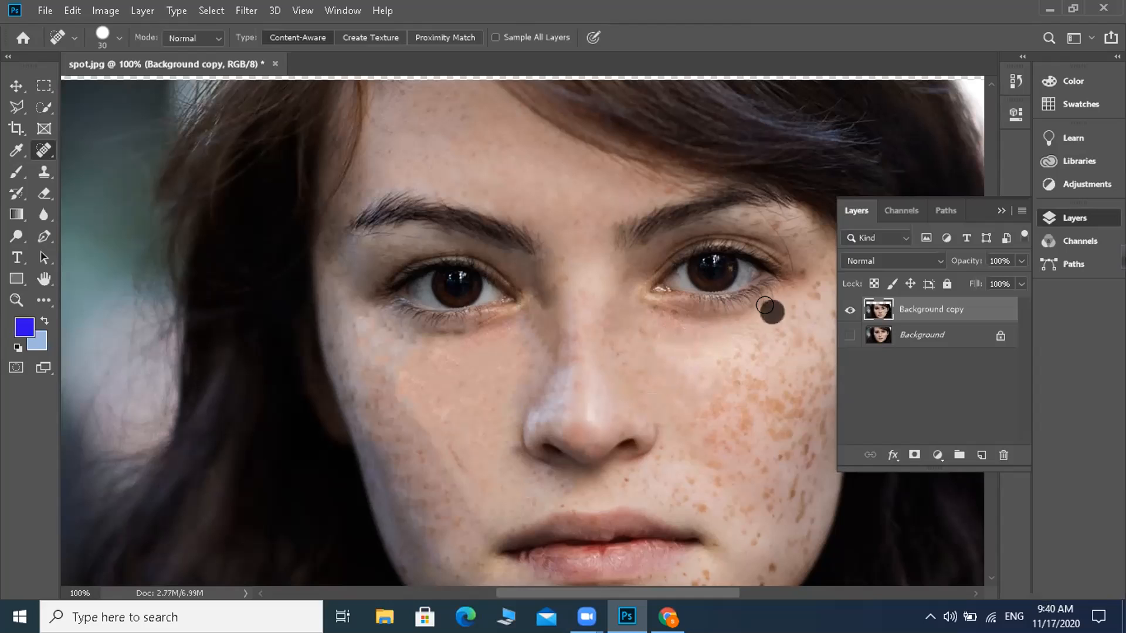
Step: Heal the spots beneath the outer end of the right eyebrow and one above the brow
click(774, 226)
click(750, 223)
click(773, 218)
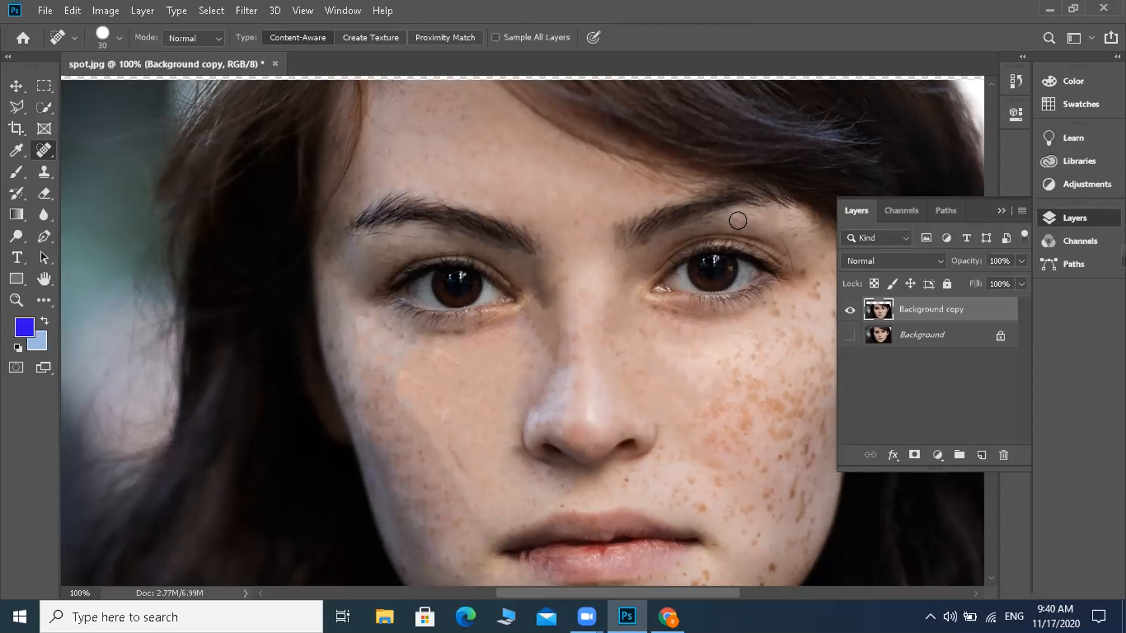
click(669, 190)
Step: Remove the freckles between the right nostril and the right corner of the mouth
click(635, 481)
click(658, 481)
click(674, 487)
click(692, 498)
click(687, 479)
Step: Enlarge the healing brush to 40 and heal the dense freckles on the middle of the right cheek
key(bracketright)
click(712, 442)
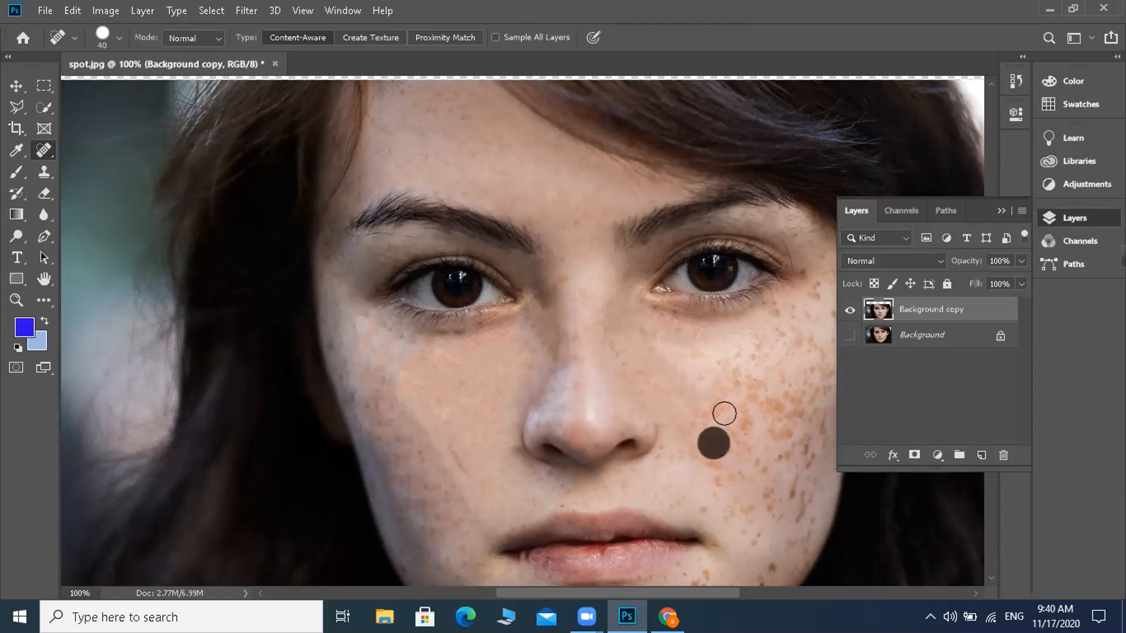
click(733, 414)
click(706, 412)
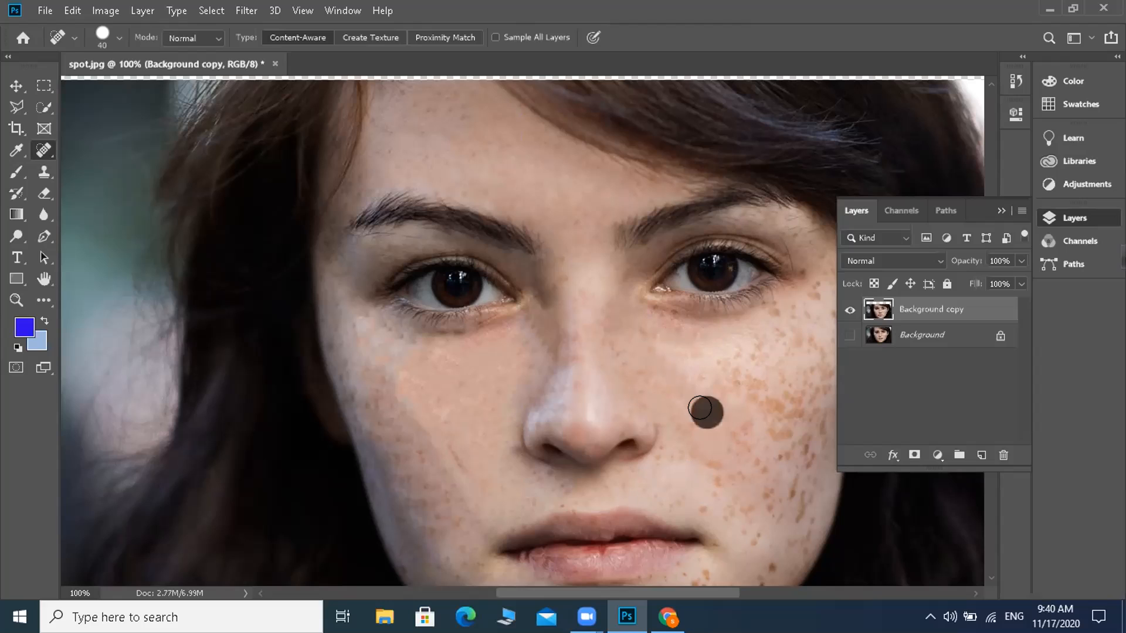
click(680, 440)
click(705, 457)
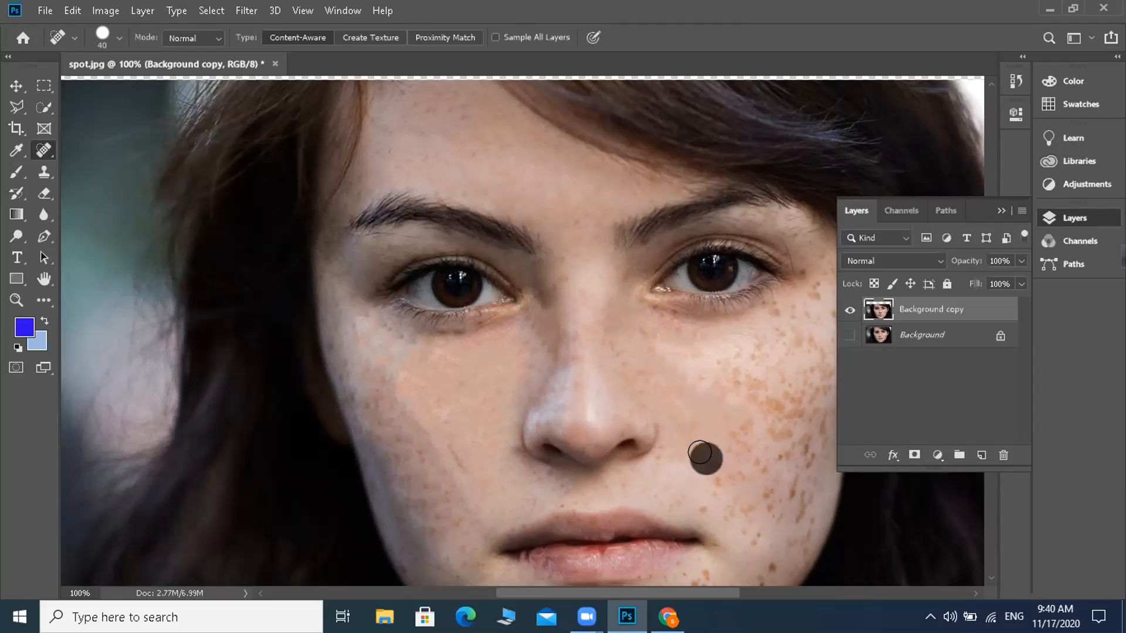
click(737, 433)
click(740, 389)
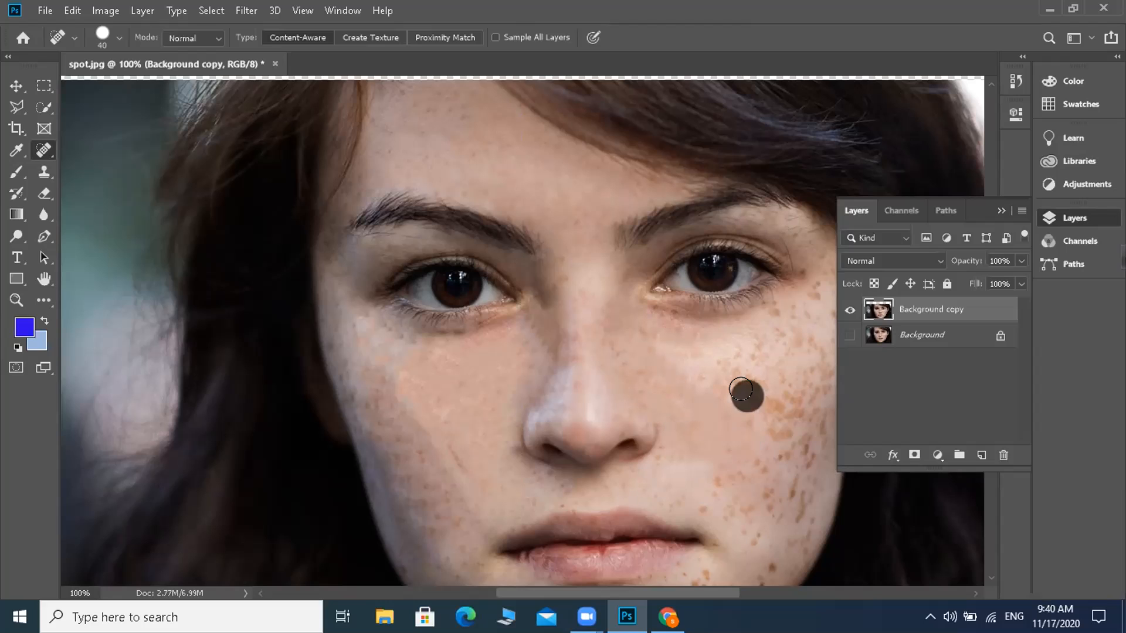
click(720, 380)
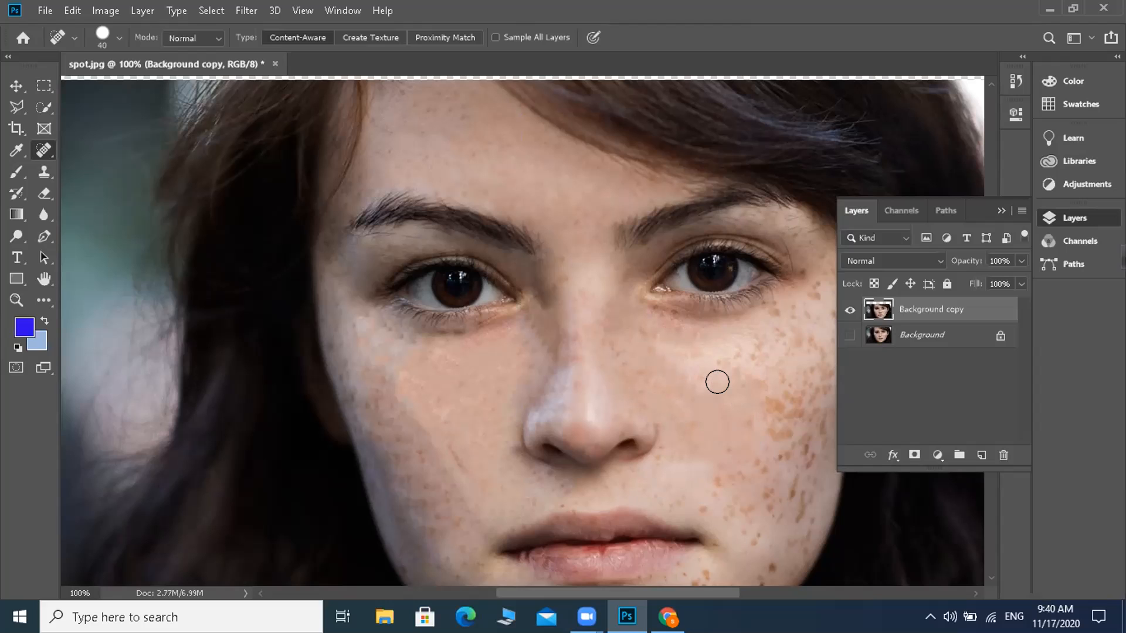
Step: Reduce the healing brush to 25 and heal freckles in the dense patch on the outer right cheek
key(bracketleft)
click(772, 406)
click(778, 433)
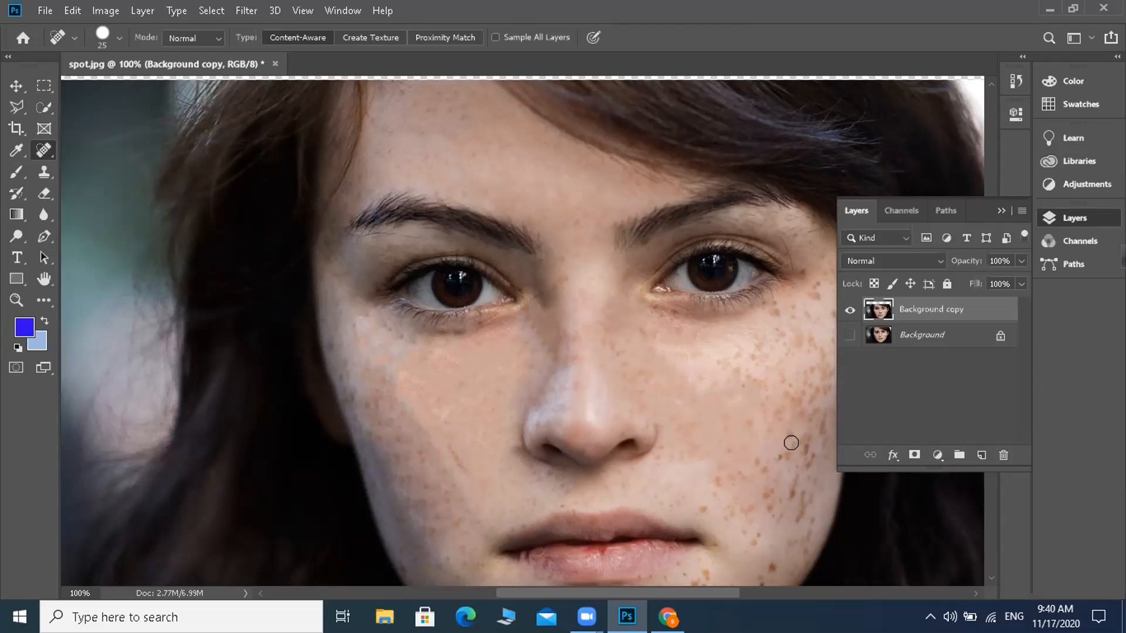
click(788, 433)
click(747, 417)
Step: Heal the freckles from the outer corner of the right eye diagonally down to the middle of the cheek
click(811, 285)
click(772, 306)
click(794, 311)
click(776, 318)
click(774, 330)
click(762, 345)
click(739, 358)
click(728, 372)
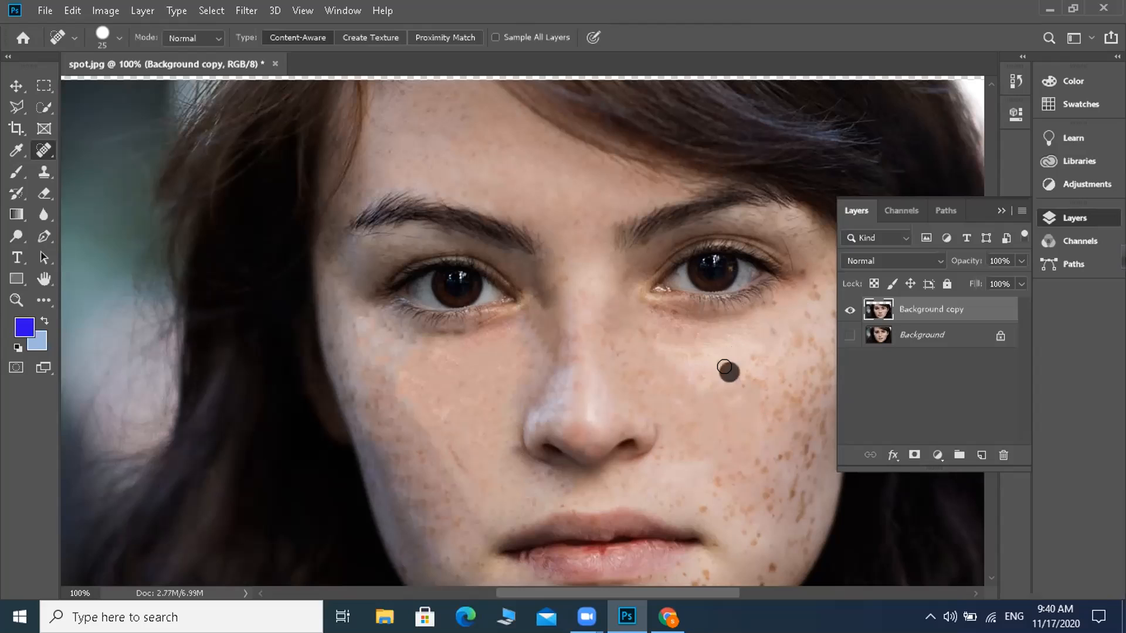
click(754, 360)
click(756, 385)
Step: Heal leftover spots by the right mouth corner, beside the nostril, on the nose side and under the right eye
click(706, 511)
click(656, 449)
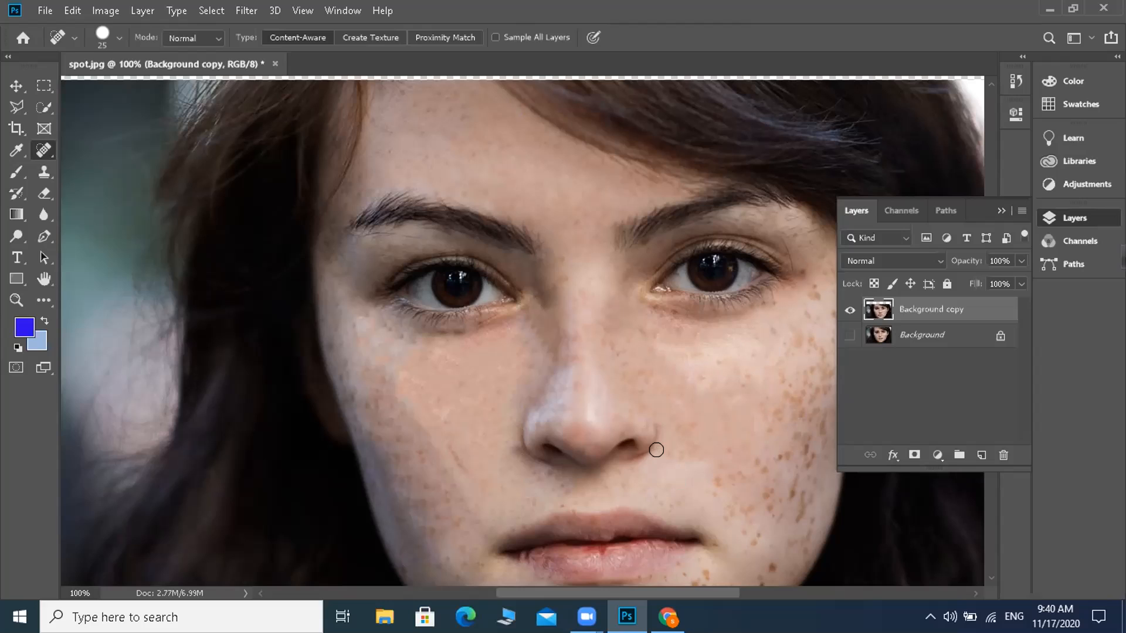
click(684, 428)
click(692, 450)
click(668, 456)
click(616, 350)
click(614, 326)
click(658, 312)
click(670, 312)
Step: Collapse the Layers panel covering the face and heal freckles on the right temple beside the eye
click(811, 289)
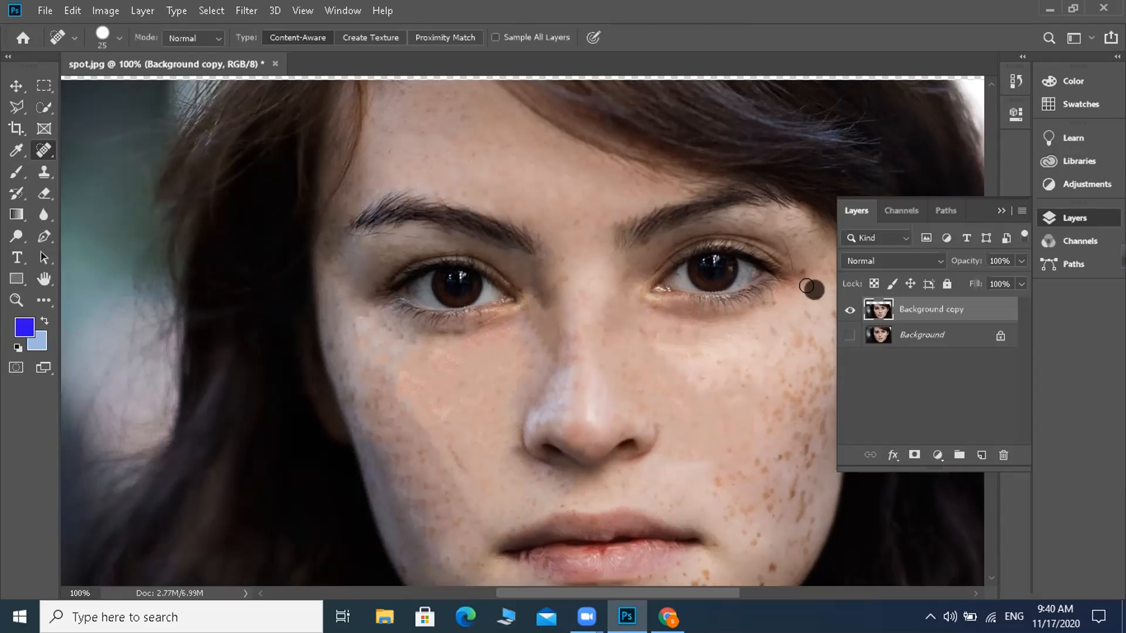
click(998, 211)
click(833, 265)
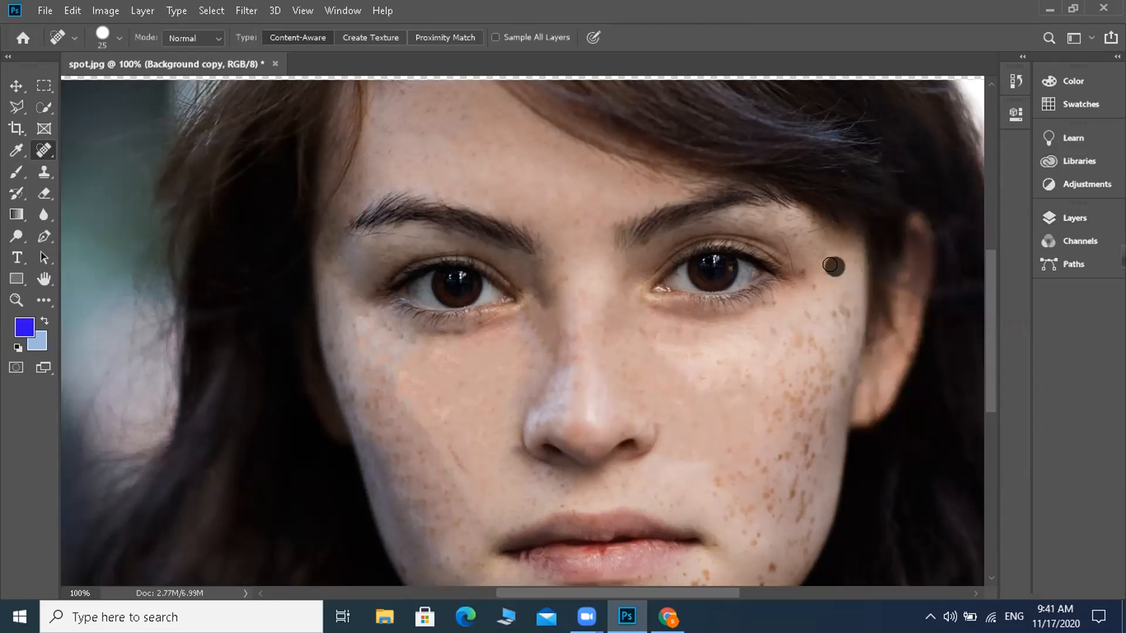
click(837, 296)
click(840, 314)
Step: Heal the freckles across the upper outer right cheek below the temple and the eye corner
click(802, 339)
click(793, 335)
click(819, 348)
click(834, 332)
click(851, 331)
click(834, 313)
click(815, 327)
click(810, 320)
click(818, 322)
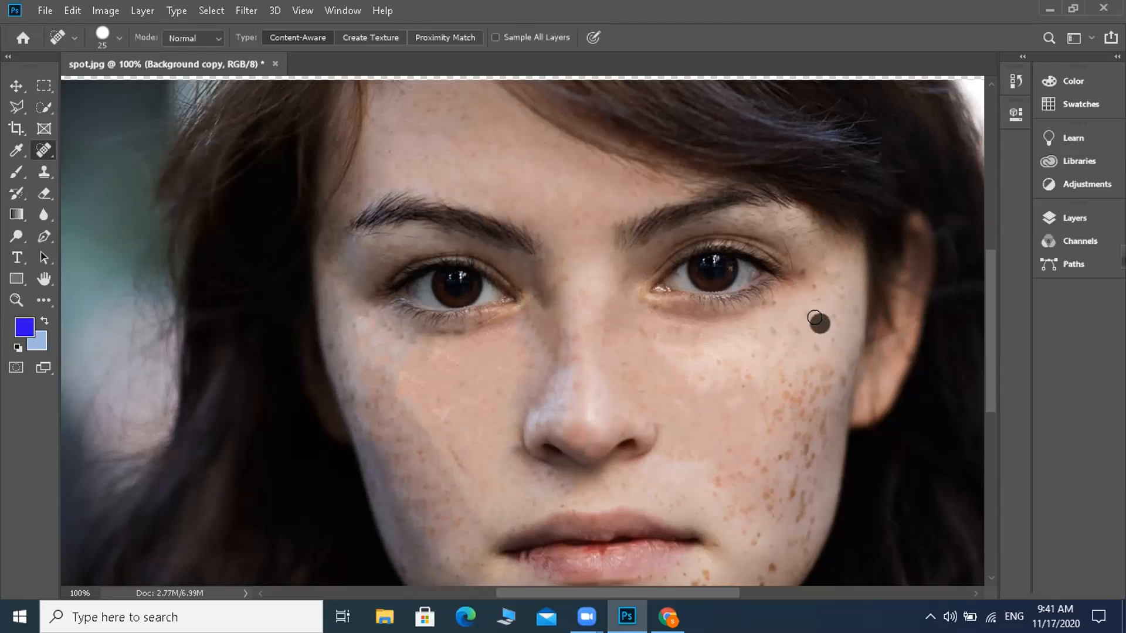
click(792, 325)
click(780, 326)
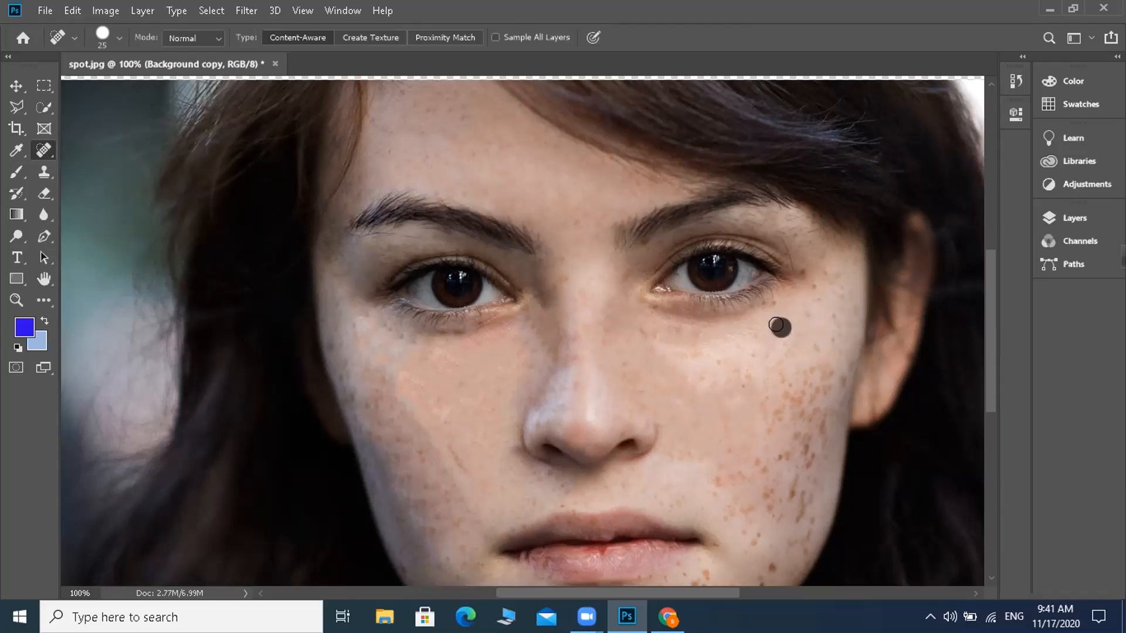
Step: Heal the freckles across the right cheek at mid-nose height, out toward the ear and back inward
click(792, 360)
click(804, 376)
click(814, 371)
click(828, 367)
click(836, 379)
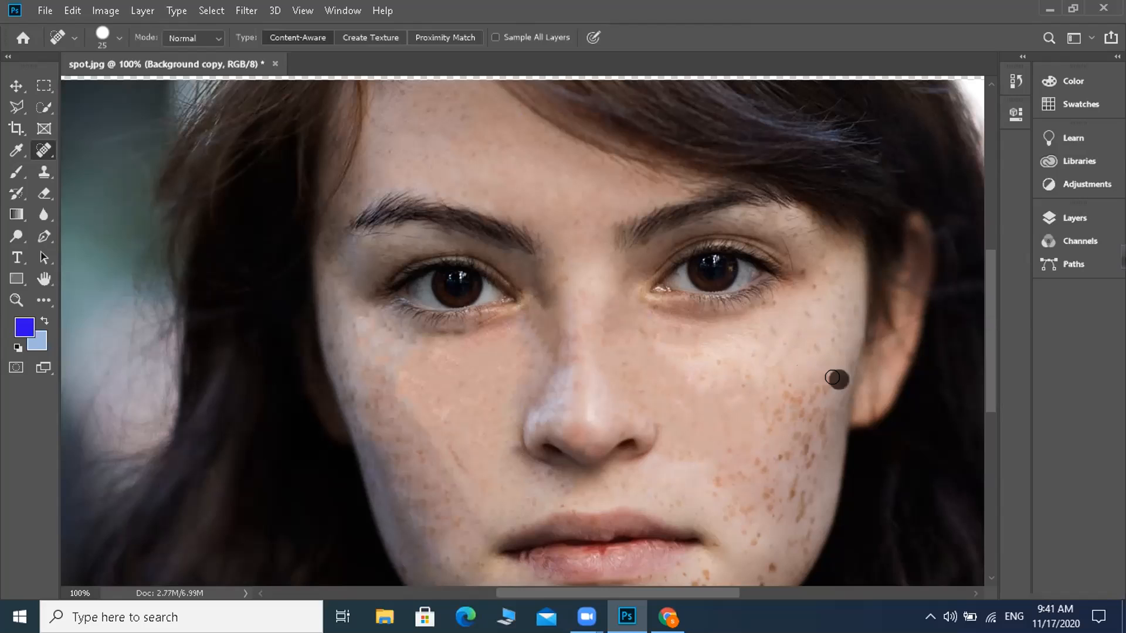
click(816, 391)
click(795, 398)
click(780, 373)
click(749, 373)
click(746, 391)
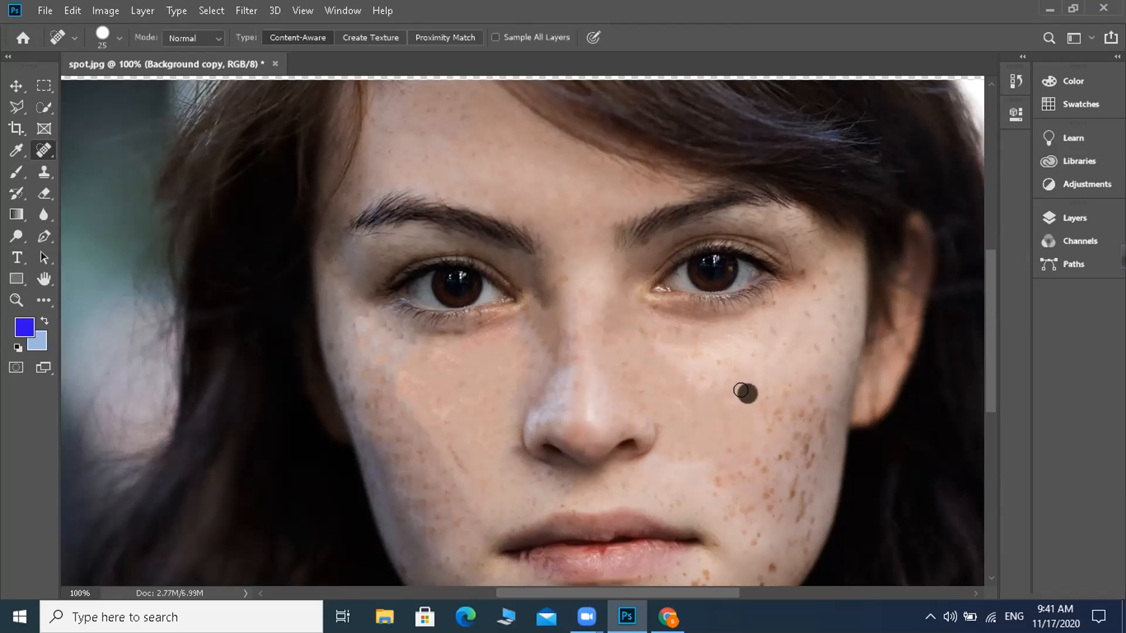
Step: Remove the remaining spots around the outer corner of the right eye with short dabs
click(773, 330)
click(819, 279)
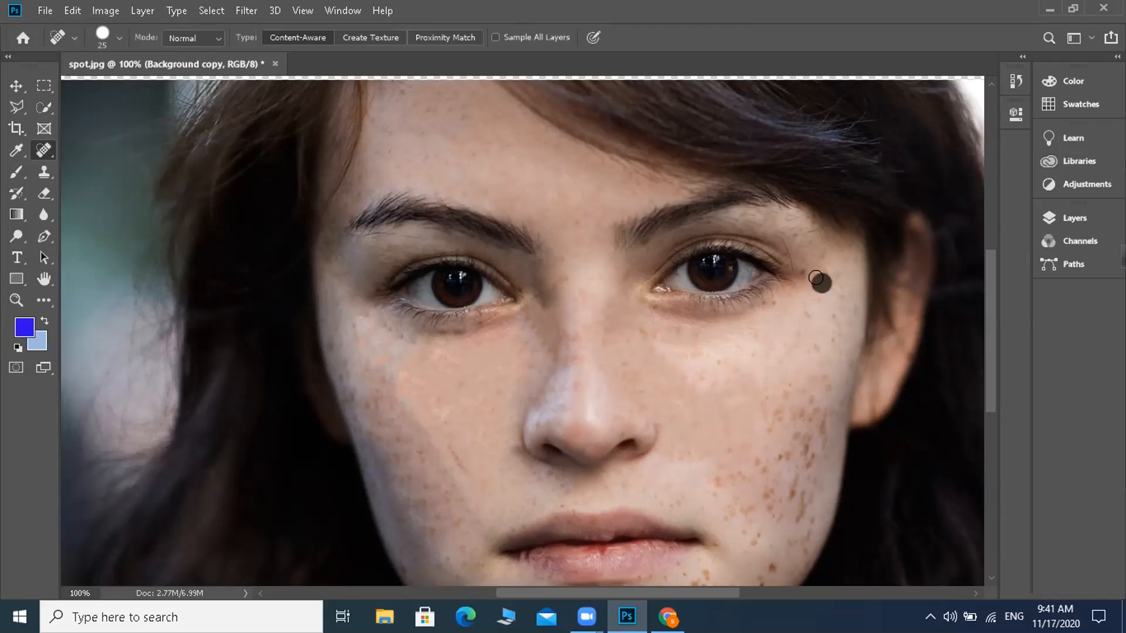
click(830, 273)
click(802, 270)
click(814, 296)
click(812, 283)
click(805, 267)
click(820, 265)
click(802, 302)
click(771, 302)
Step: Heal the freckles along the outer edge of the face, from the right temple down toward the earlobe
click(842, 289)
click(824, 316)
click(841, 302)
click(847, 302)
click(851, 322)
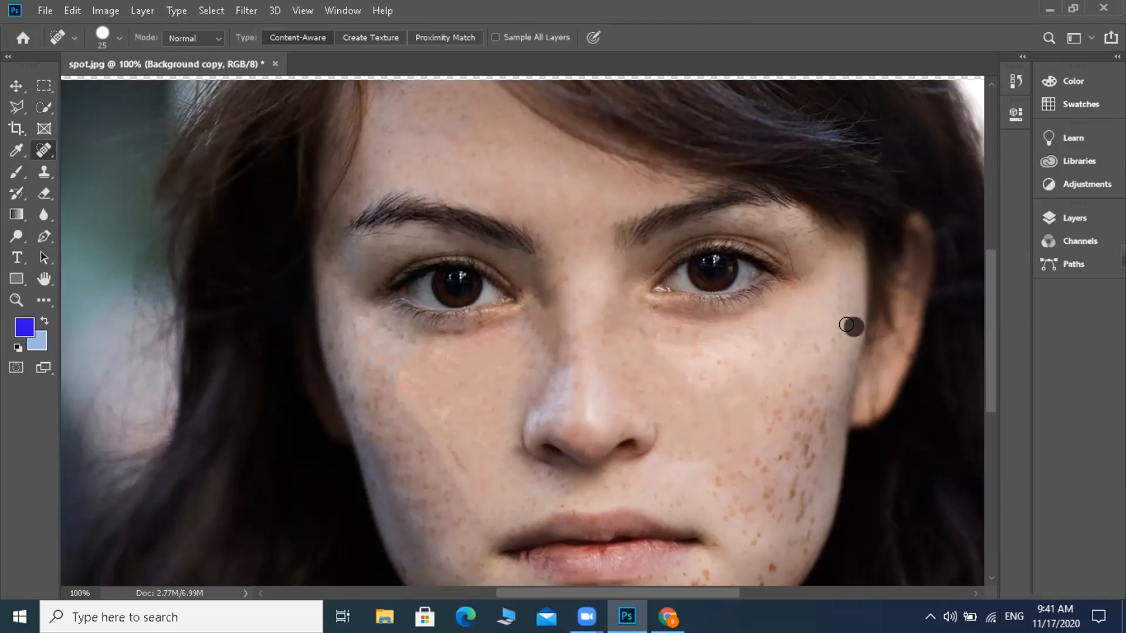
click(834, 330)
click(821, 345)
click(837, 355)
click(853, 371)
click(830, 384)
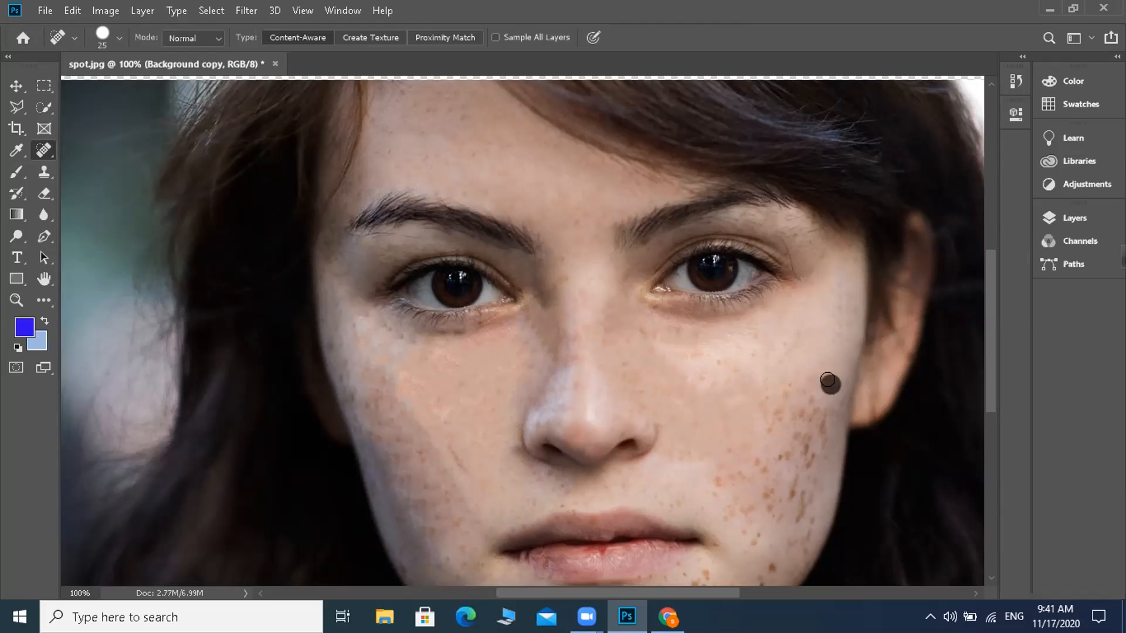
Step: Heal the upper part of the dense freckle cluster on the outer right cheek with repeated dabs
click(818, 372)
click(782, 390)
click(766, 400)
click(780, 412)
click(809, 410)
click(814, 401)
click(791, 387)
click(767, 416)
click(795, 422)
click(801, 415)
click(819, 419)
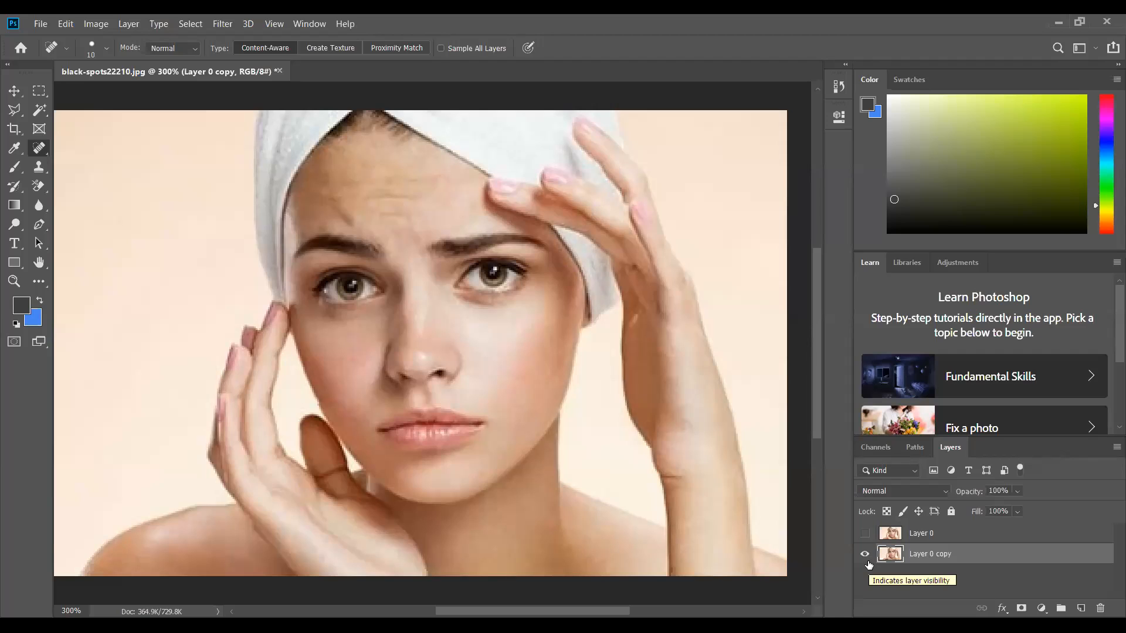
Step: Show and hide Layer 0 to compare the original black-spots22210.jpg portrait with the retouched copy
click(864, 532)
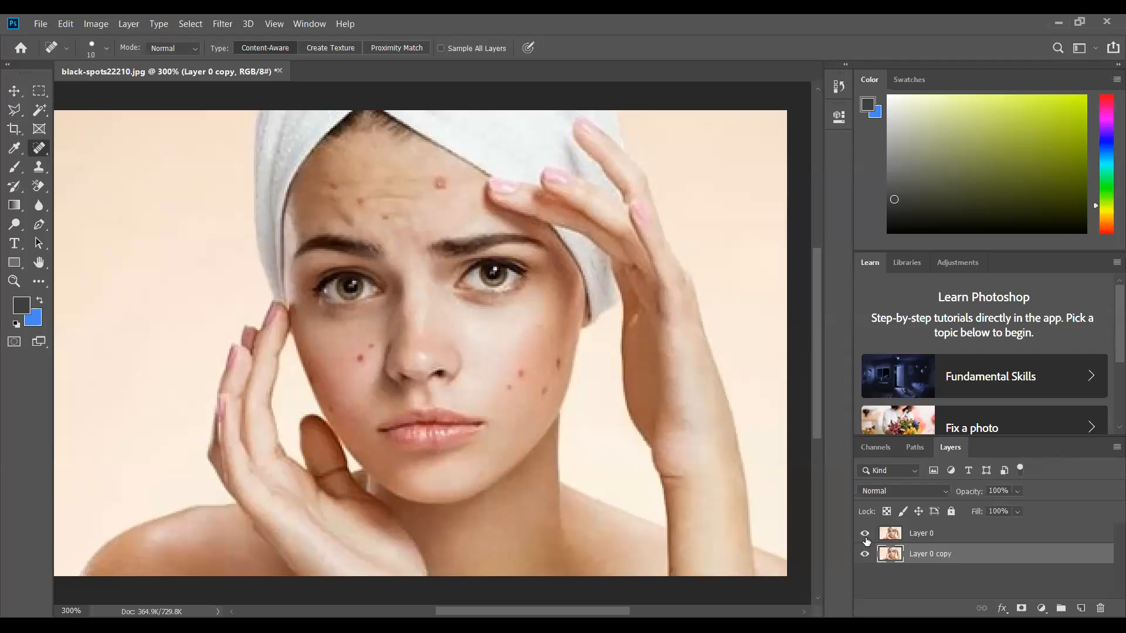
click(865, 534)
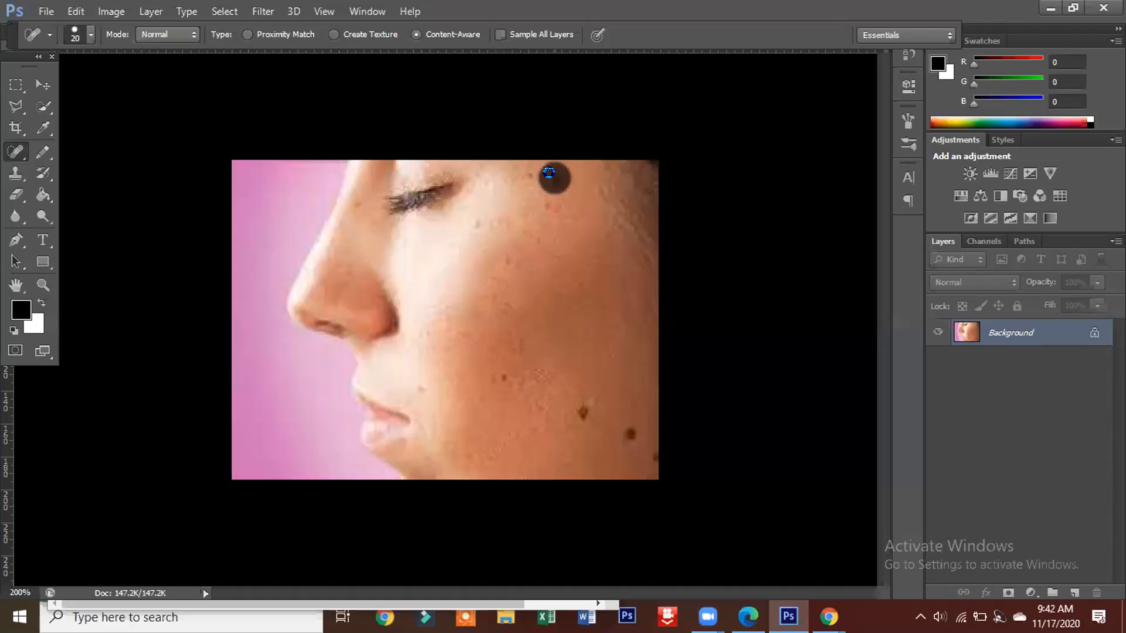
Step: Heal the spots beside the eye and the large moles near the jaw in the profile portrait, shrinking the brush to 10
click(548, 174)
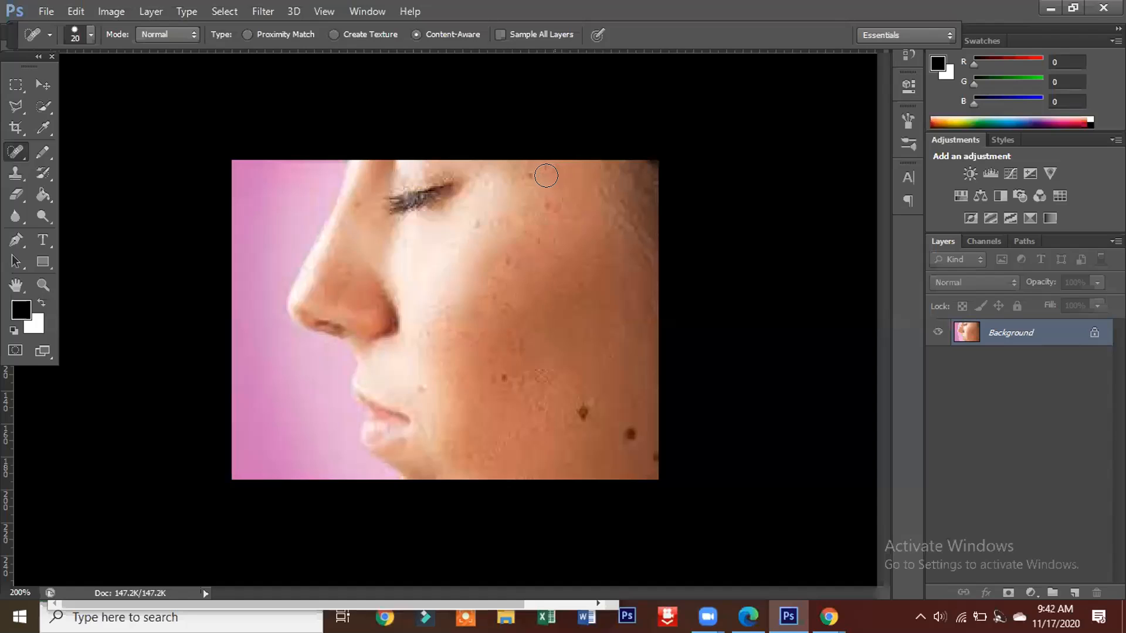
click(524, 177)
click(505, 176)
click(583, 410)
click(630, 434)
key(bracketleft)
click(653, 455)
Step: Paint healing strokes down the inner cheek, below the eyelashes and along the nose in the profile portrait
drag(414, 274, 474, 438)
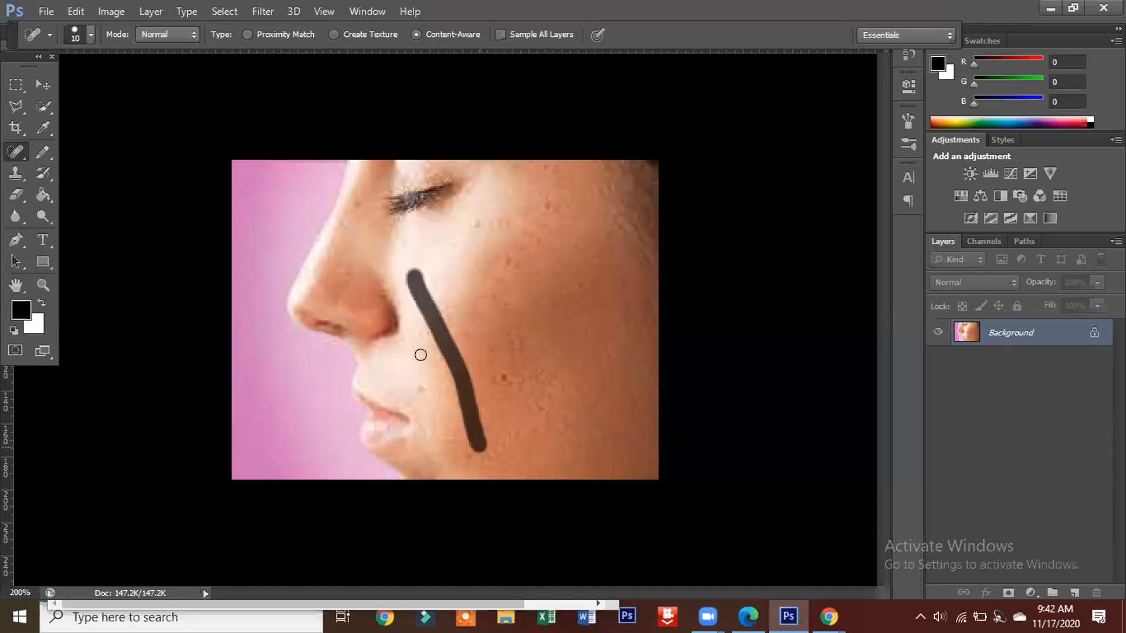
mouse_move(397, 230)
mouse_down()
mouse_move(356, 279)
mouse_move(391, 259)
mouse_move(370, 279)
mouse_move(403, 235)
mouse_up()
mouse_move(357, 190)
mouse_down()
mouse_move(344, 227)
mouse_move(367, 211)
mouse_move(324, 221)
mouse_move(289, 289)
mouse_move(295, 300)
mouse_up()
drag(338, 232, 312, 305)
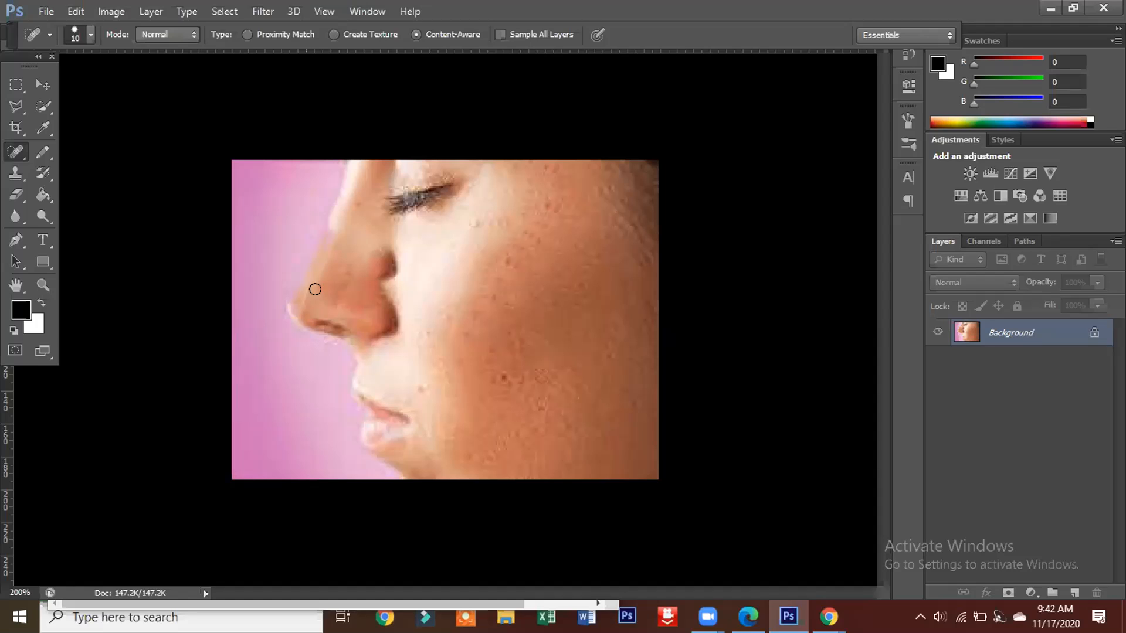
click(342, 287)
Step: Heal the individual spots beside the mouth and across the middle of the profile's cheek
click(395, 422)
click(443, 400)
click(498, 376)
click(475, 317)
click(509, 258)
click(535, 404)
click(461, 359)
click(478, 353)
click(489, 351)
Step: Smooth the chin edge, upper cheek and temple of the profile with healing strokes and dabs
drag(387, 463, 410, 456)
drag(422, 320, 508, 297)
click(485, 224)
mouse_move(487, 223)
mouse_down()
mouse_move(525, 226)
mouse_move(547, 185)
mouse_up()
click(549, 211)
mouse_move(641, 172)
mouse_down()
mouse_move(640, 250)
mouse_move(617, 233)
mouse_move(630, 237)
mouse_move(632, 222)
mouse_move(486, 283)
mouse_move(460, 315)
mouse_move(463, 354)
mouse_up()
click(446, 328)
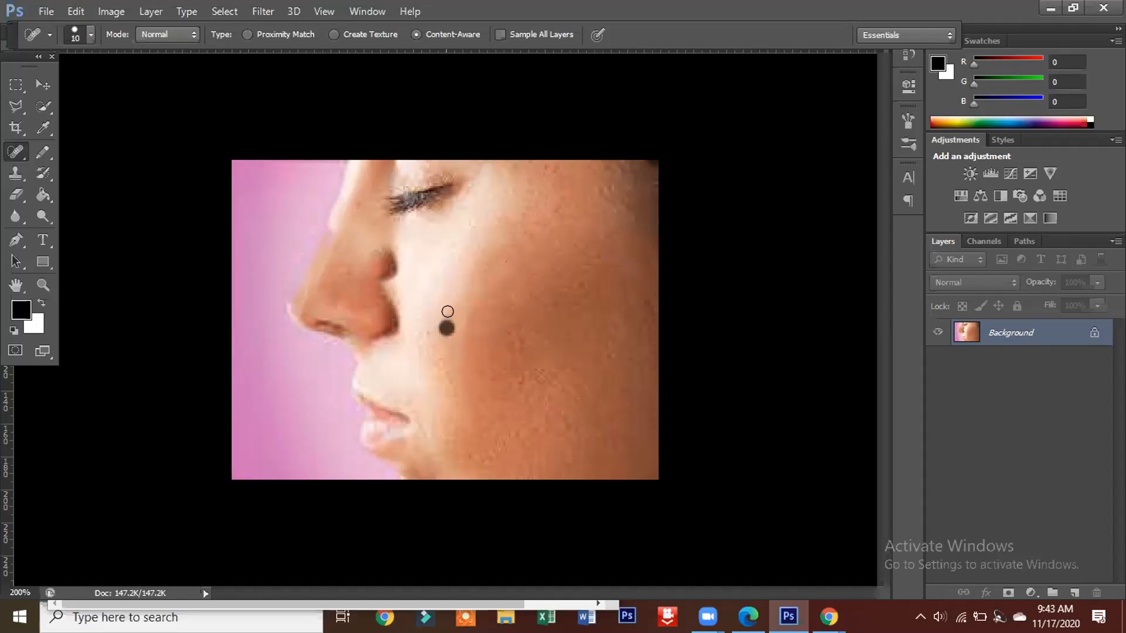
Step: Heal the leftover marks on the profile's central cheek, jaw, under-eye area, chin and outer cheek edge
click(523, 326)
click(539, 316)
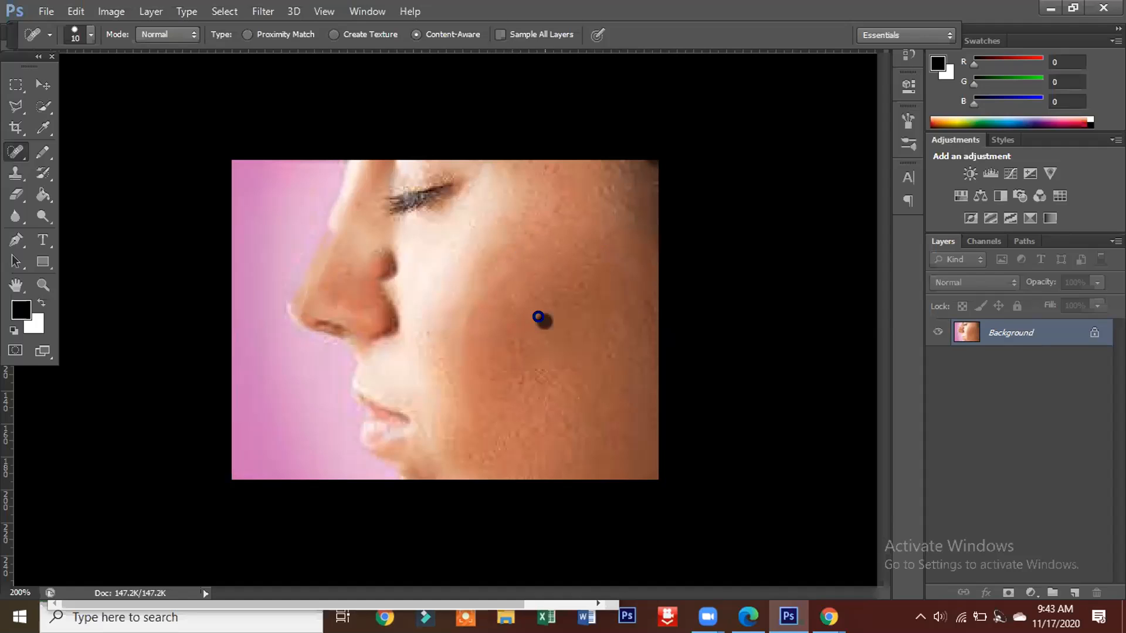
click(618, 328)
drag(486, 459, 531, 448)
click(456, 244)
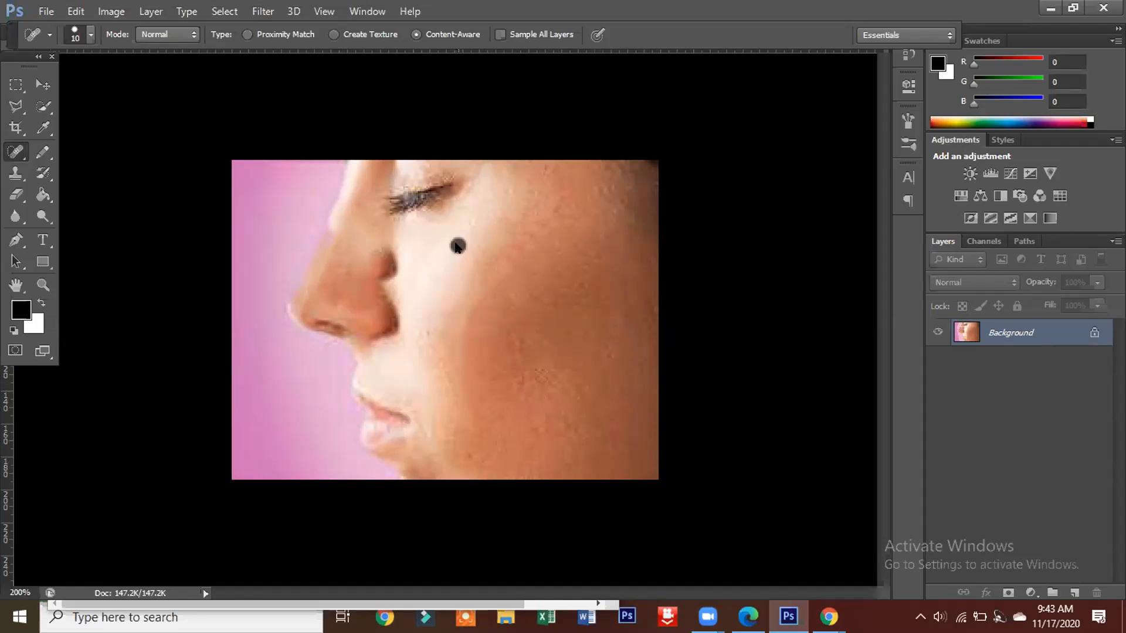
click(406, 456)
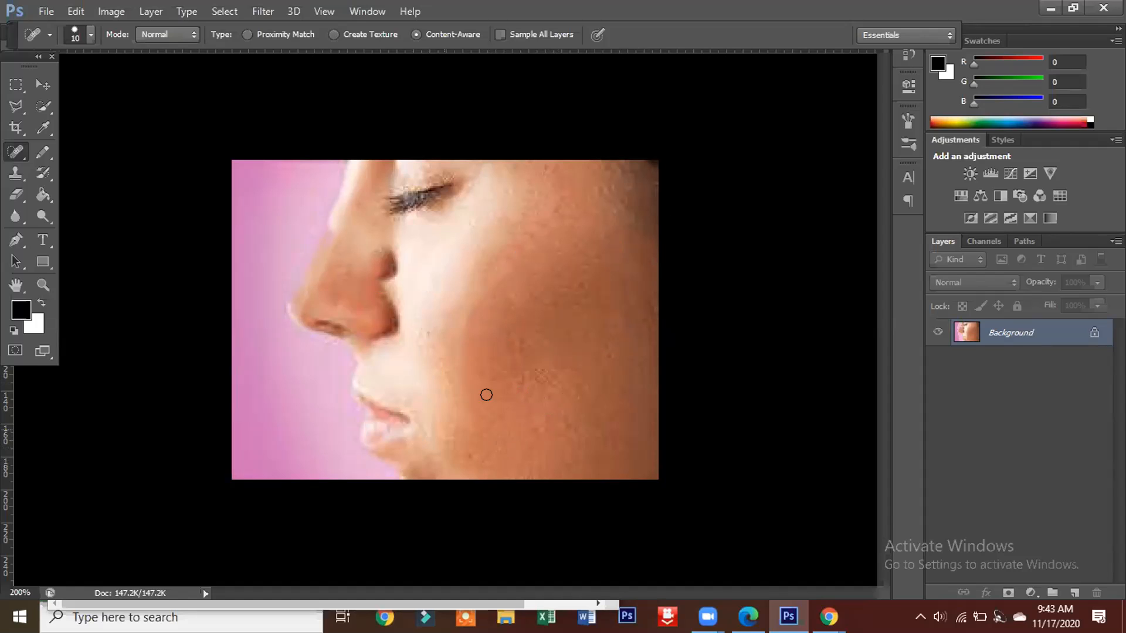
click(651, 305)
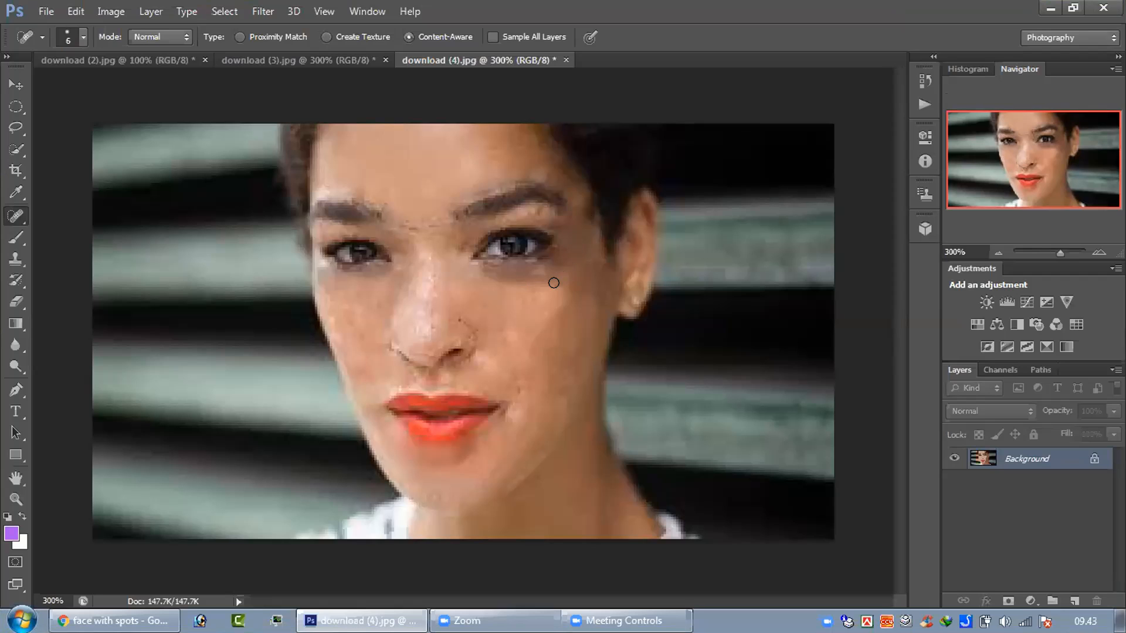
Step: Heal the skin below and beside the eye nearest the visible ear in download (4).jpg with the Spot Healing Brush
right_click(17, 216)
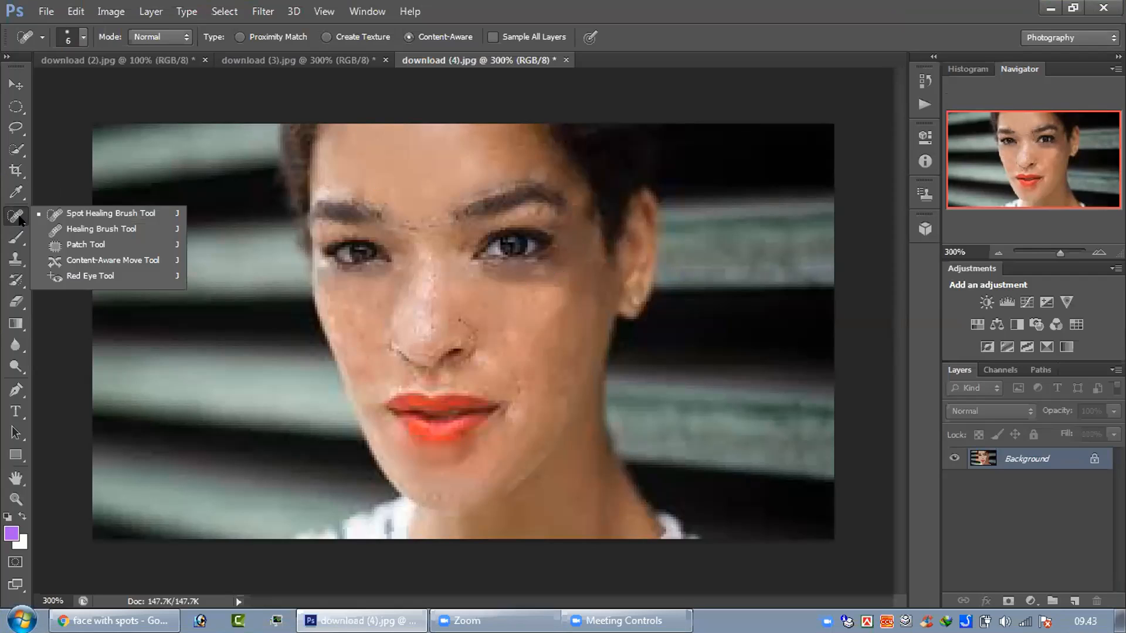
click(119, 218)
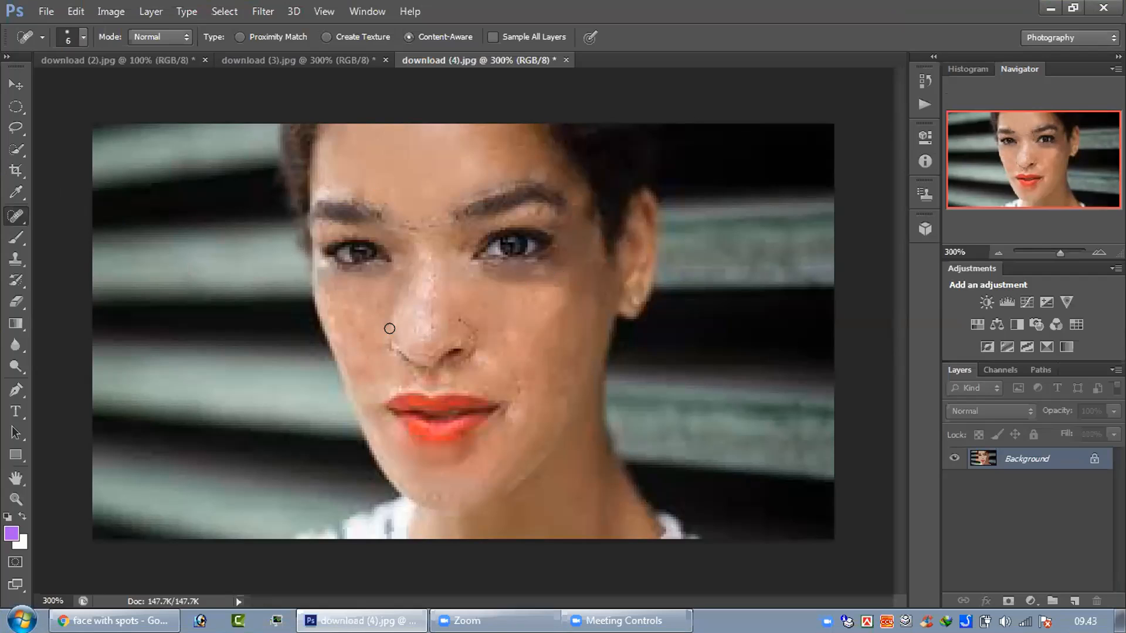
drag(551, 260, 550, 262)
click(503, 280)
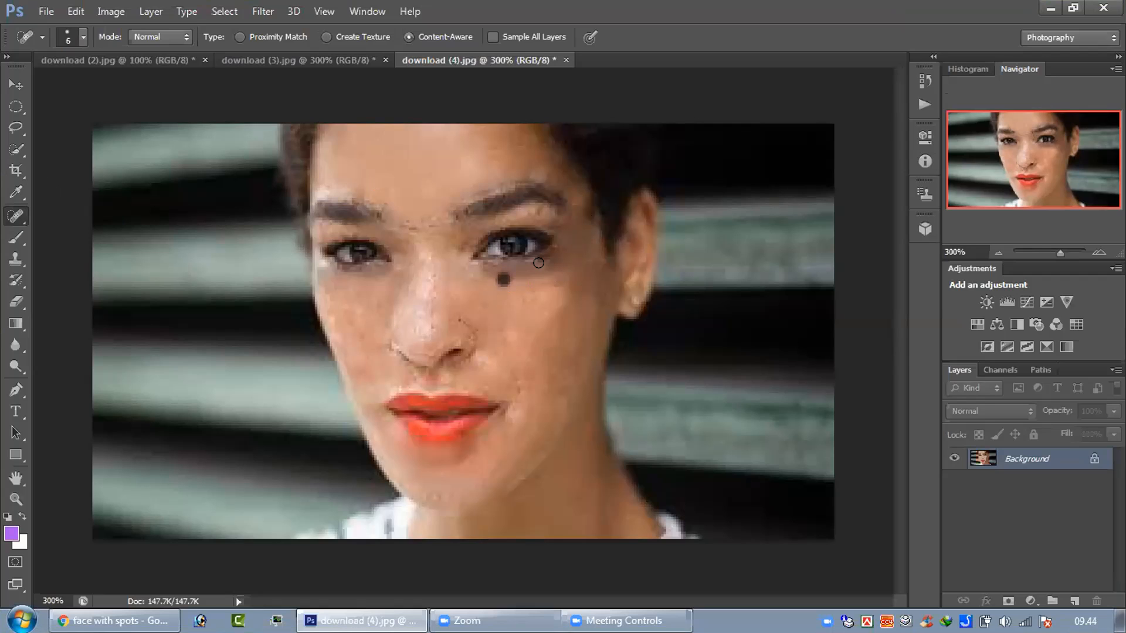
drag(538, 263, 569, 247)
drag(488, 275, 570, 252)
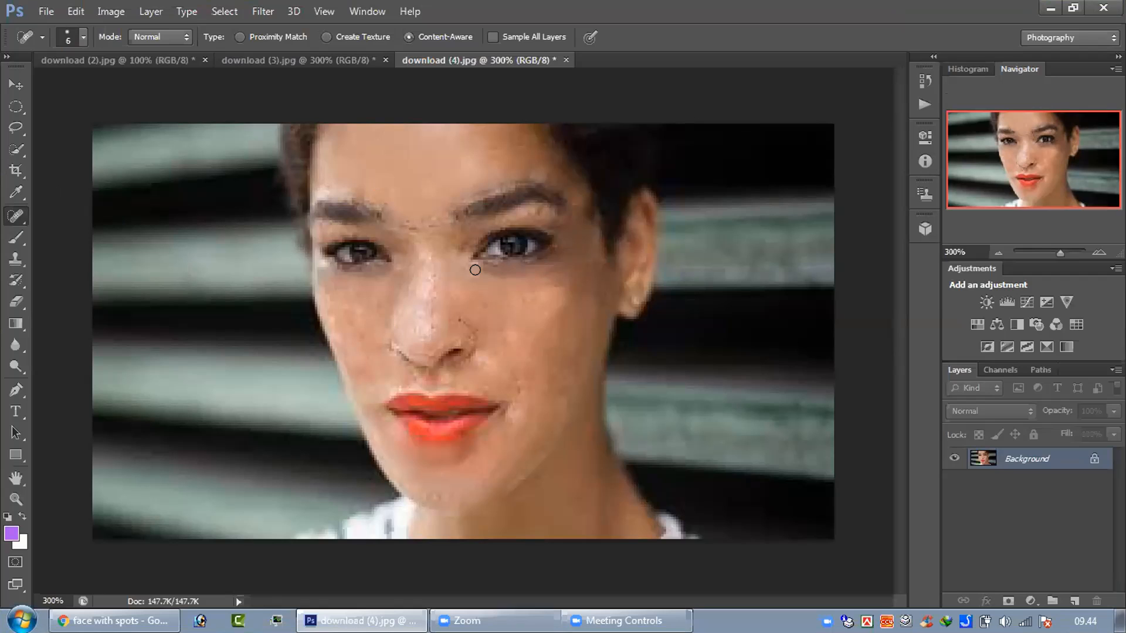
mouse_move(509, 271)
mouse_down()
mouse_move(490, 271)
mouse_move(535, 283)
mouse_up()
mouse_move(561, 237)
mouse_down()
mouse_move(544, 287)
mouse_move(554, 303)
mouse_up()
click(42, 11)
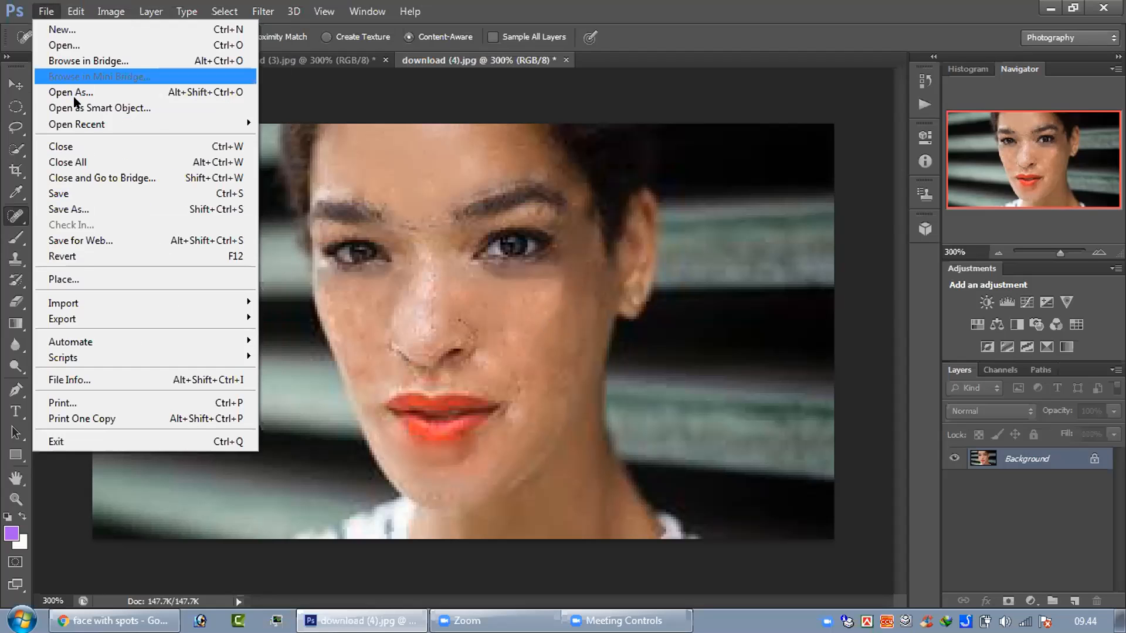
click(262, 11)
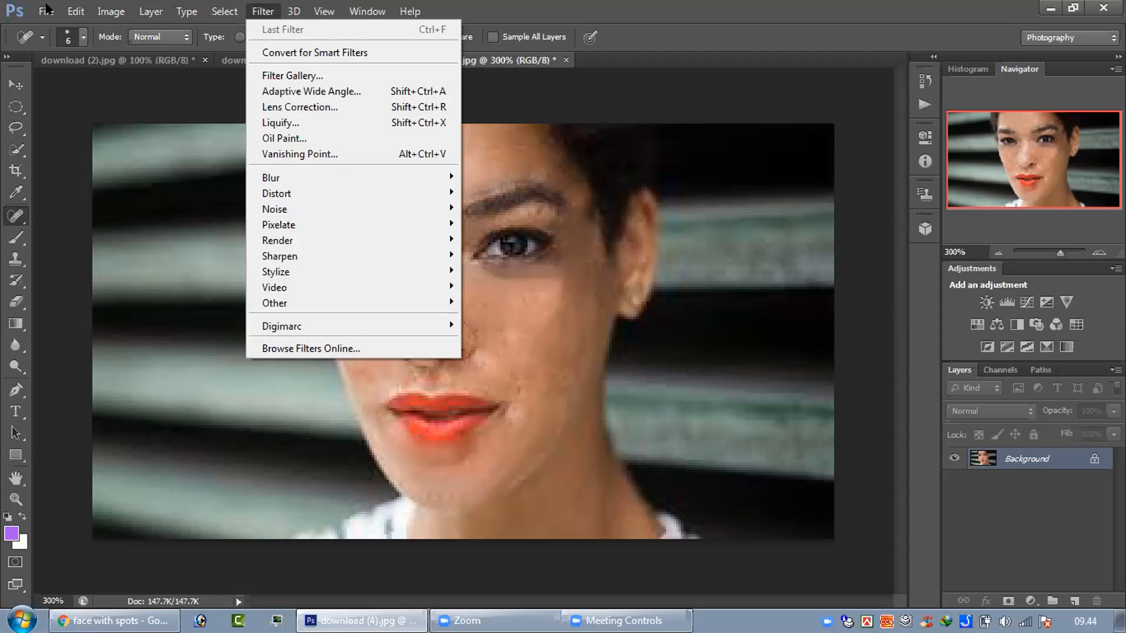
mouse_move(46, 11)
mouse_move(71, 124)
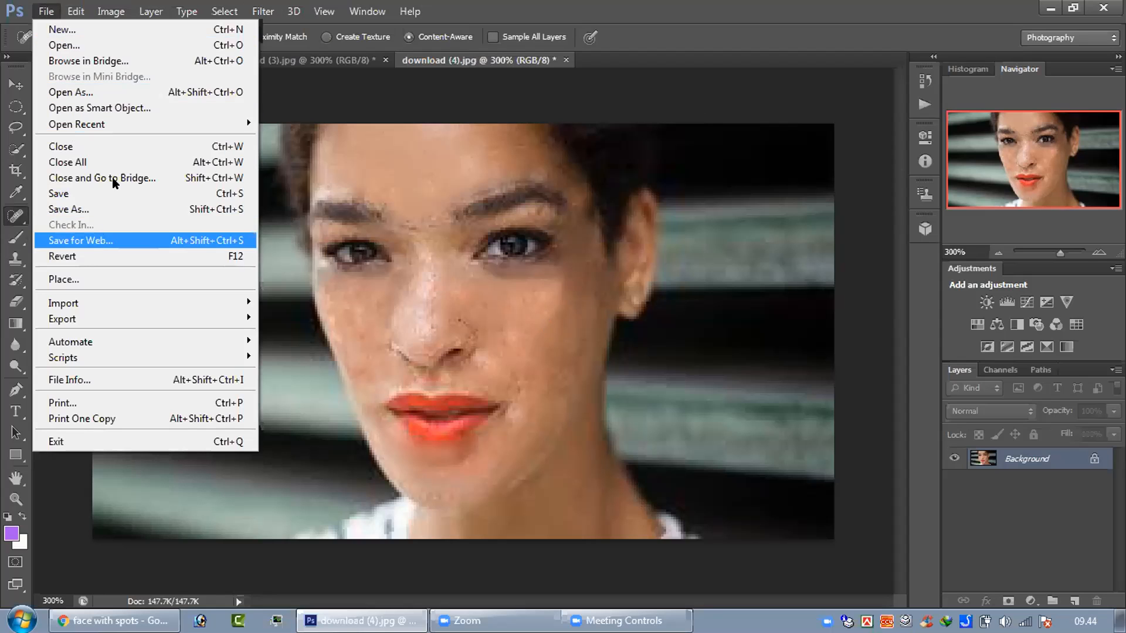
click(128, 46)
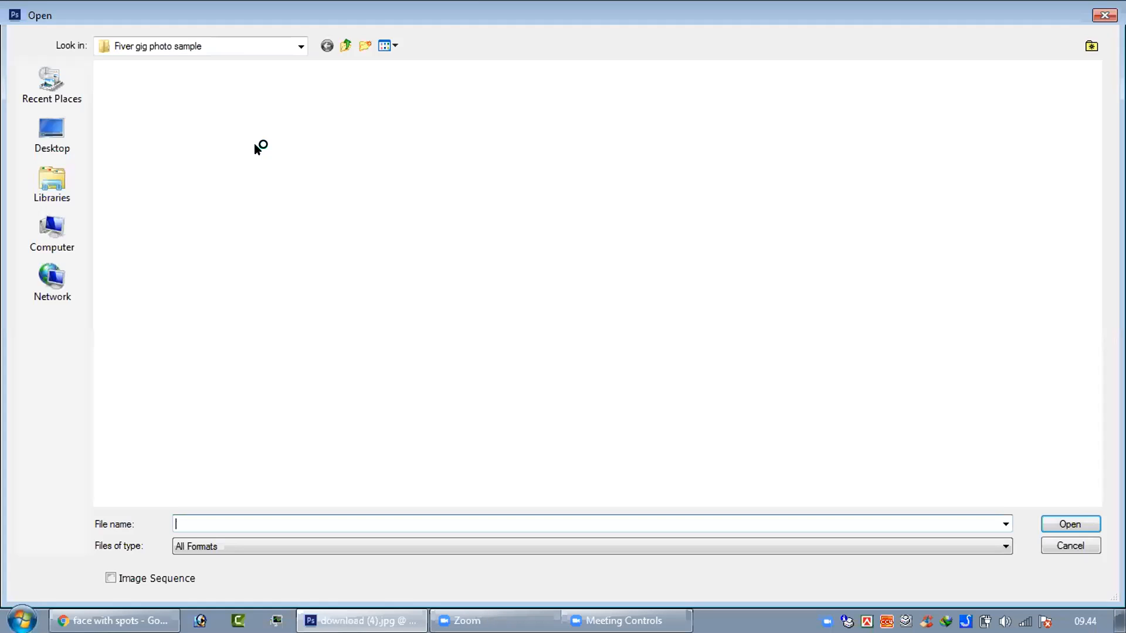
key(Escape)
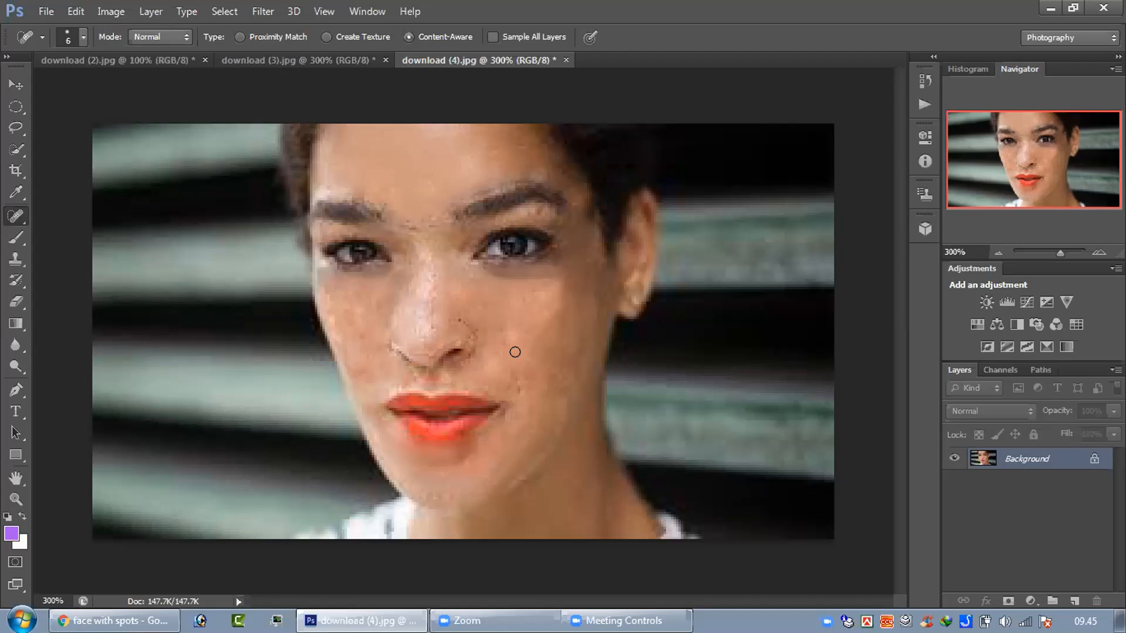
Step: Heal small marks on the upper cheek, temple and around the eyebrow on the ear side of the face
click(536, 310)
click(564, 285)
drag(581, 207, 588, 219)
click(578, 200)
click(566, 186)
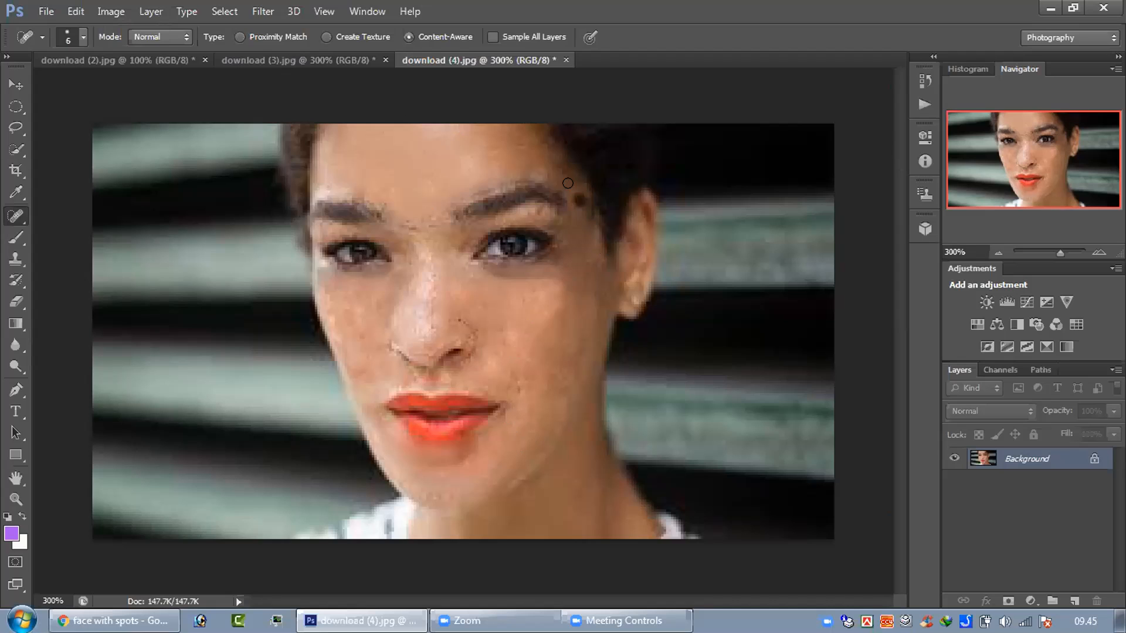
click(538, 174)
Step: Heal the leftover marks on the nose bridge and the far cheek with short strokes and dabs
click(443, 288)
drag(354, 315, 355, 326)
drag(363, 367, 355, 369)
drag(342, 312, 343, 323)
click(429, 291)
drag(430, 259, 429, 280)
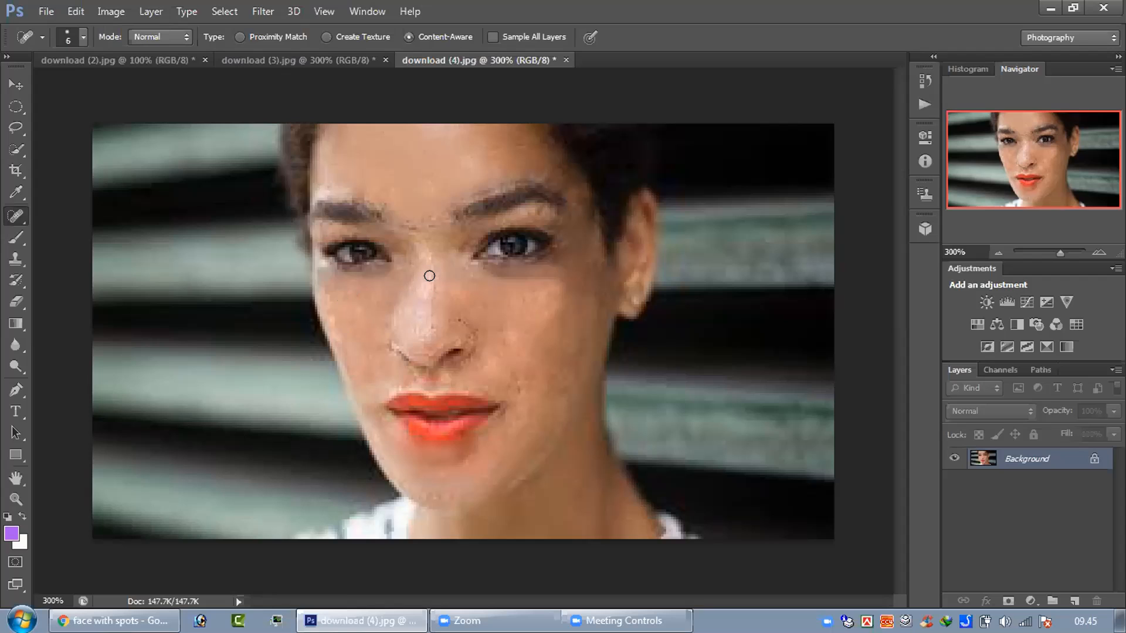
drag(415, 260, 415, 269)
key(ctrl+plus)
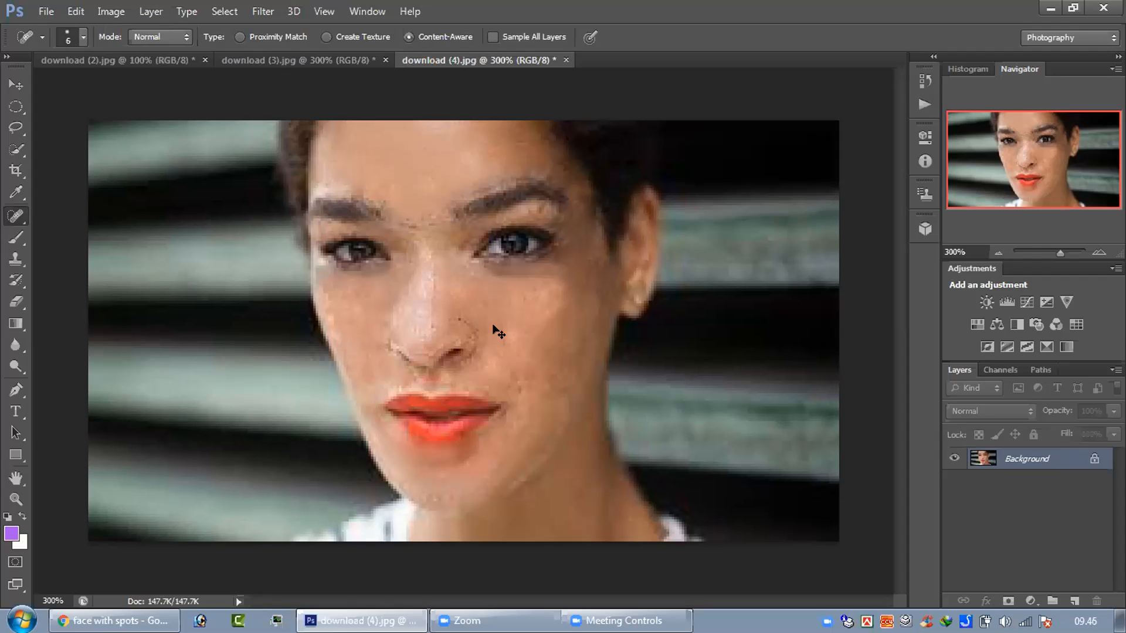
key(ctrl+plus)
key(ctrl+minus)
scroll(489, 320, up, 2)
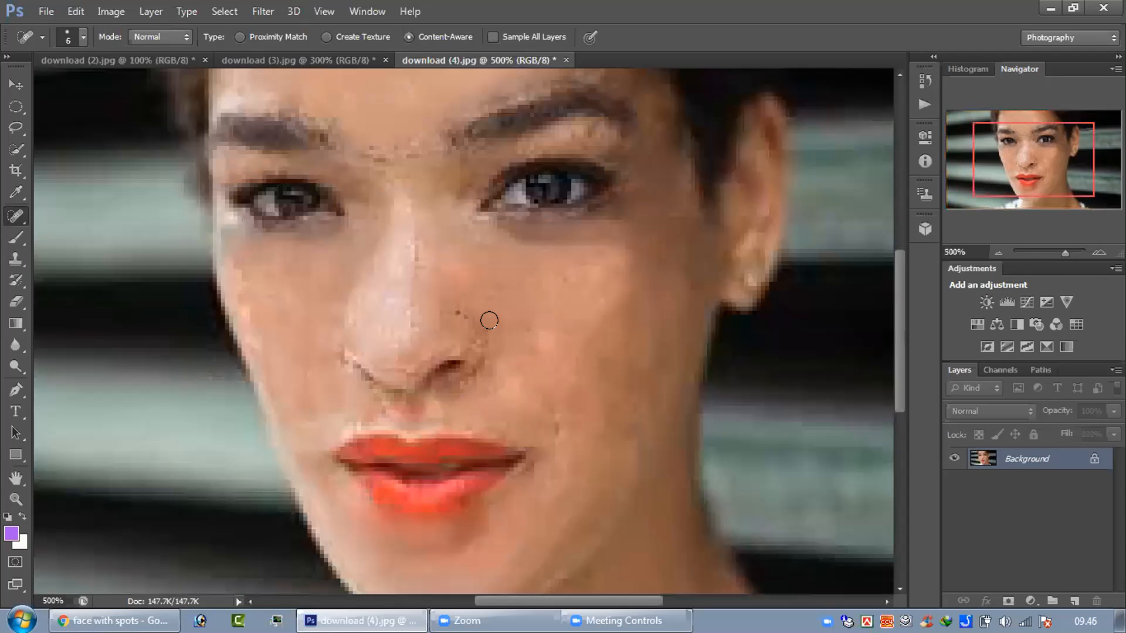
scroll(490, 323, down, 1)
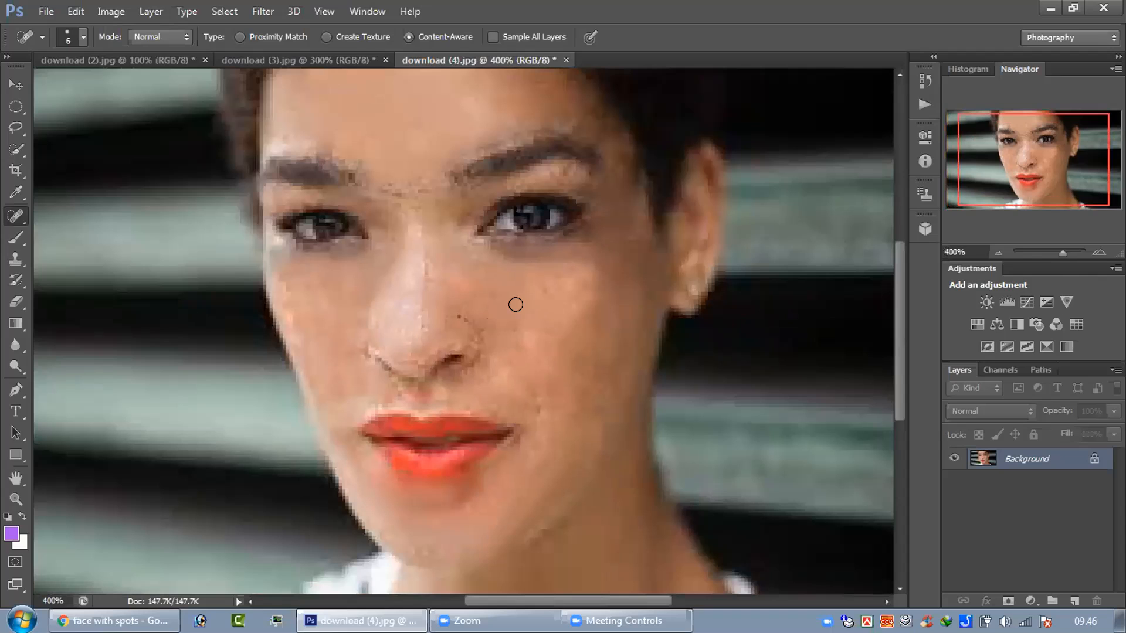
scroll(520, 303, down, 1)
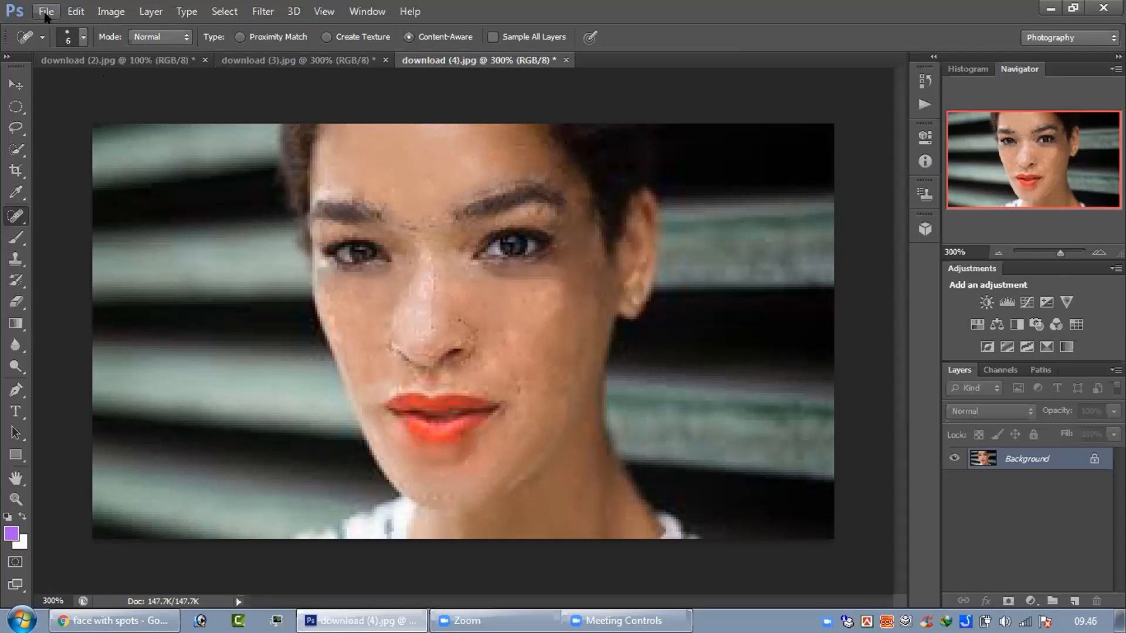
Step: Close download (4).jpg without saving its changes
click(567, 60)
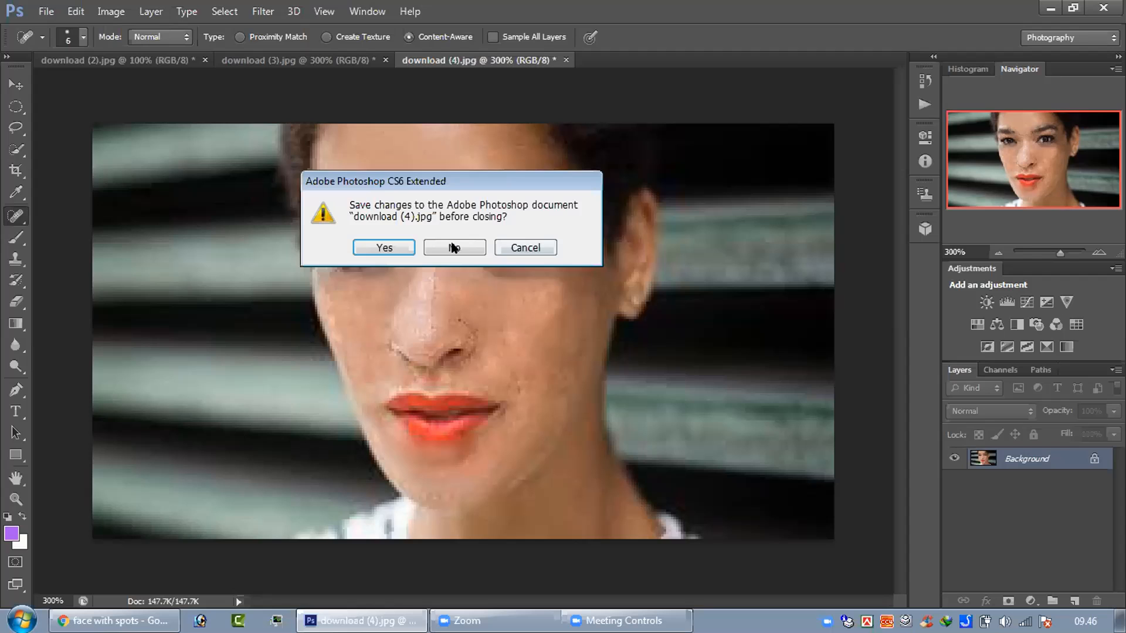
click(453, 247)
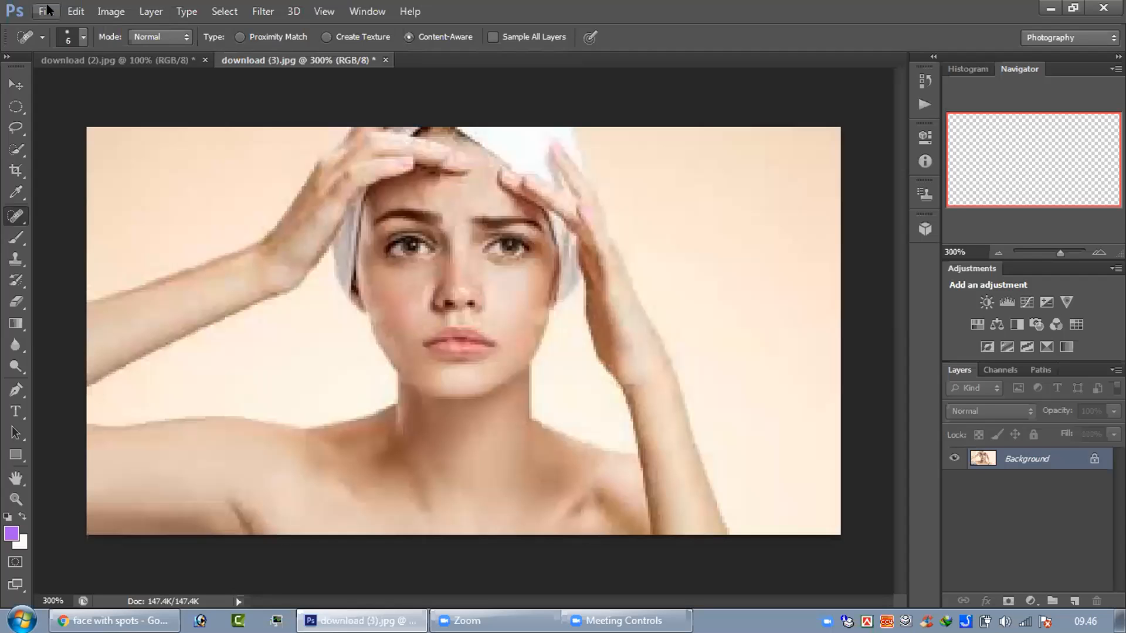
click(46, 11)
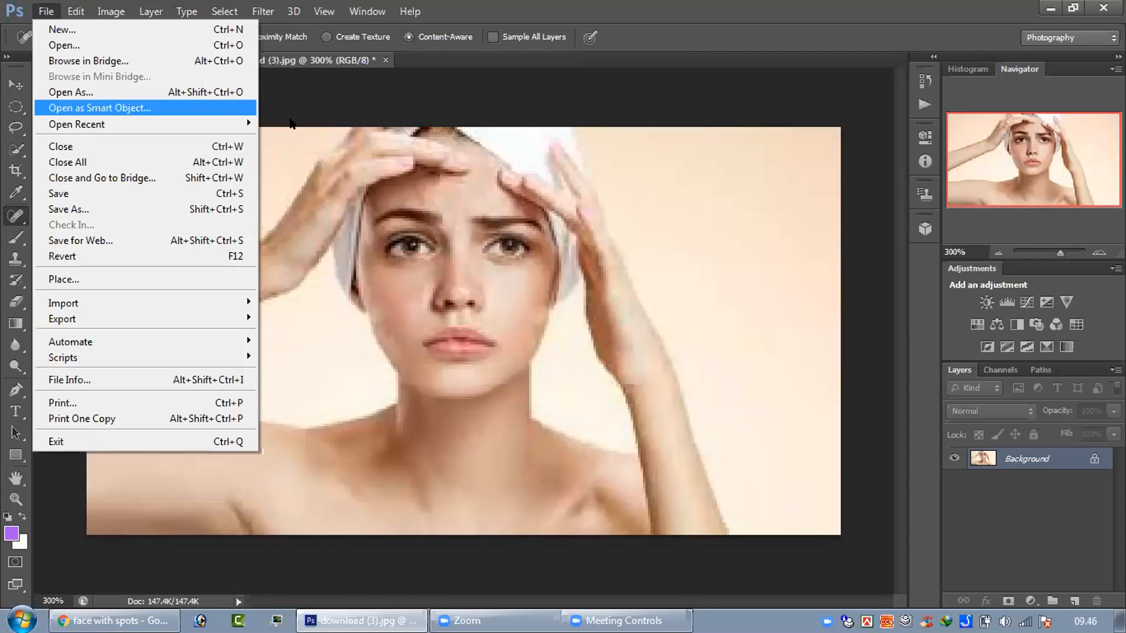
mouse_move(244, 125)
click(291, 121)
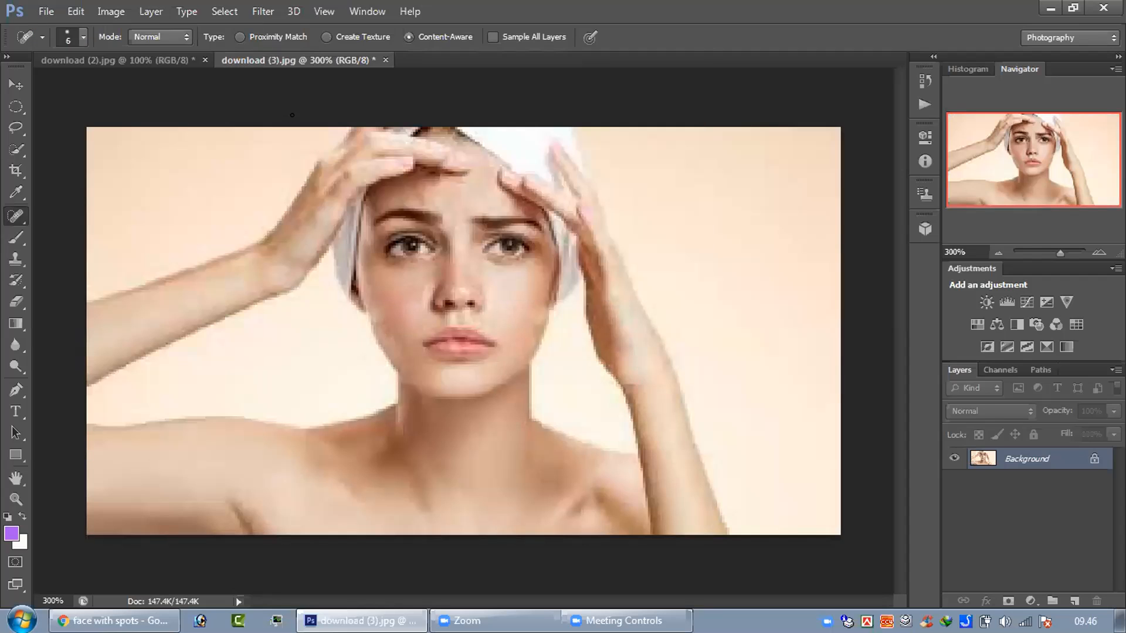
scroll(499, 287, up, 1)
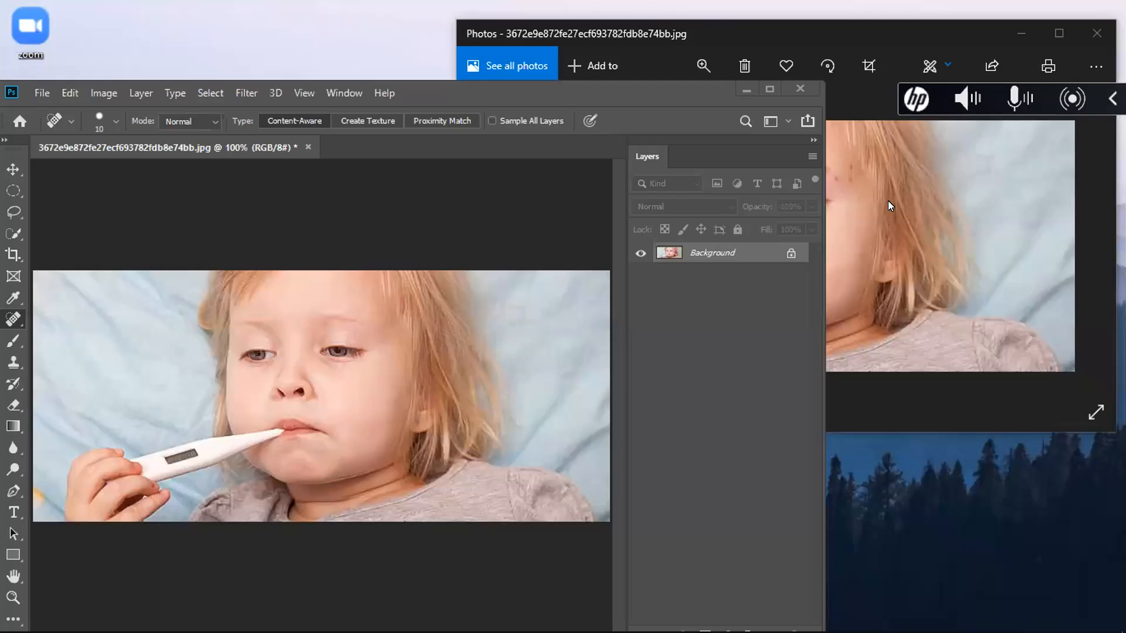
Step: Compare the healed child portrait with the spotted original in Photos and maximize the Photoshop window
click(888, 200)
click(393, 252)
click(873, 217)
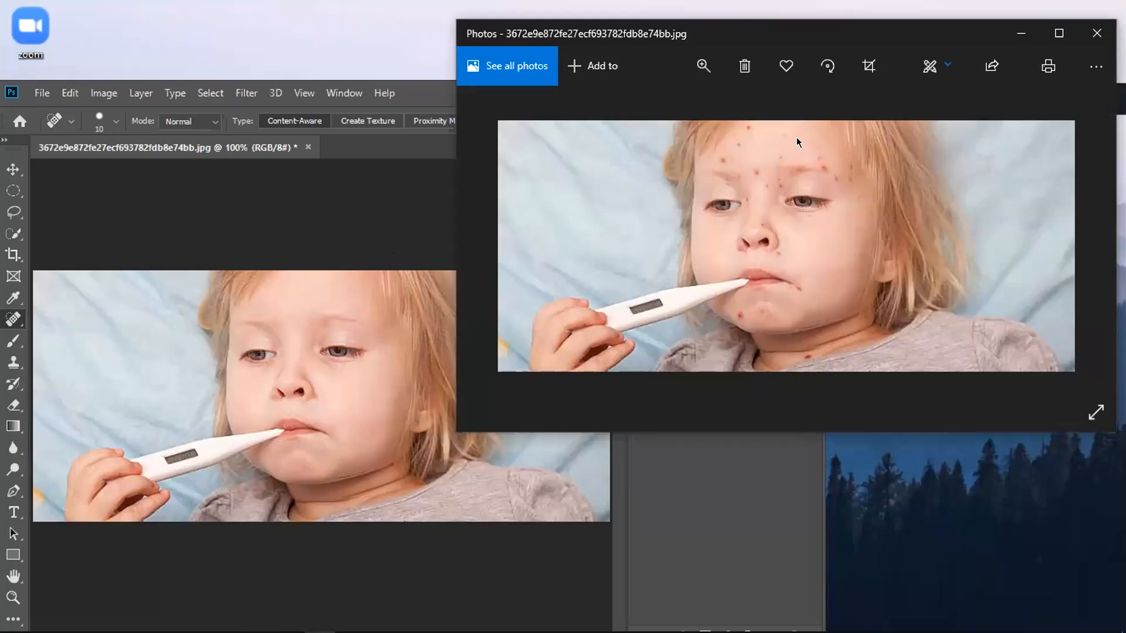
click(346, 305)
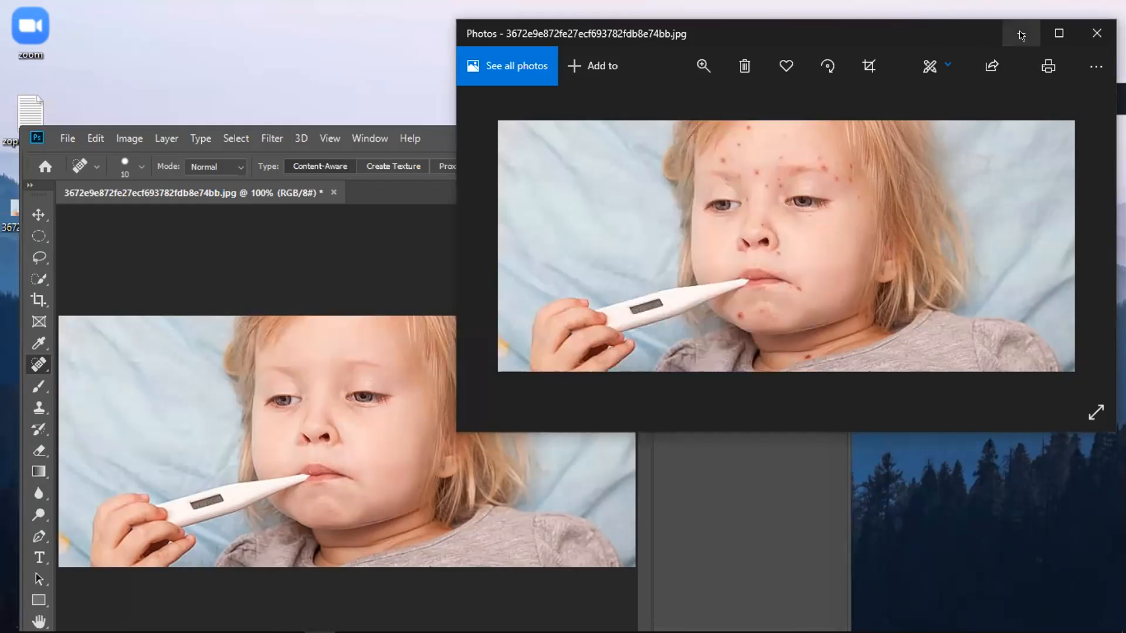
click(443, 143)
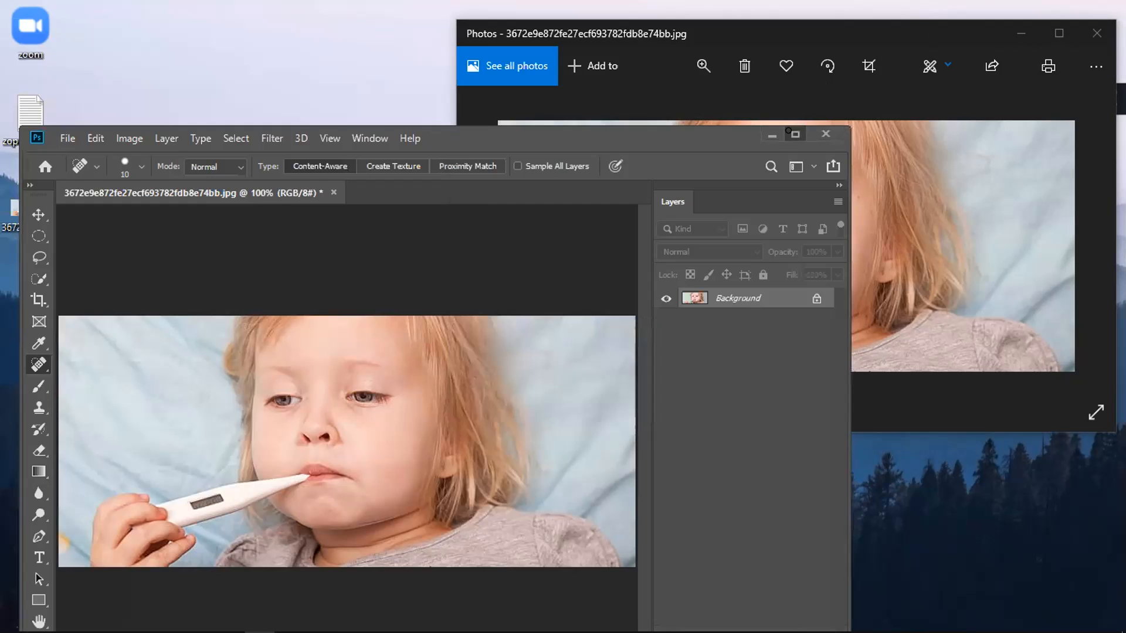
click(794, 133)
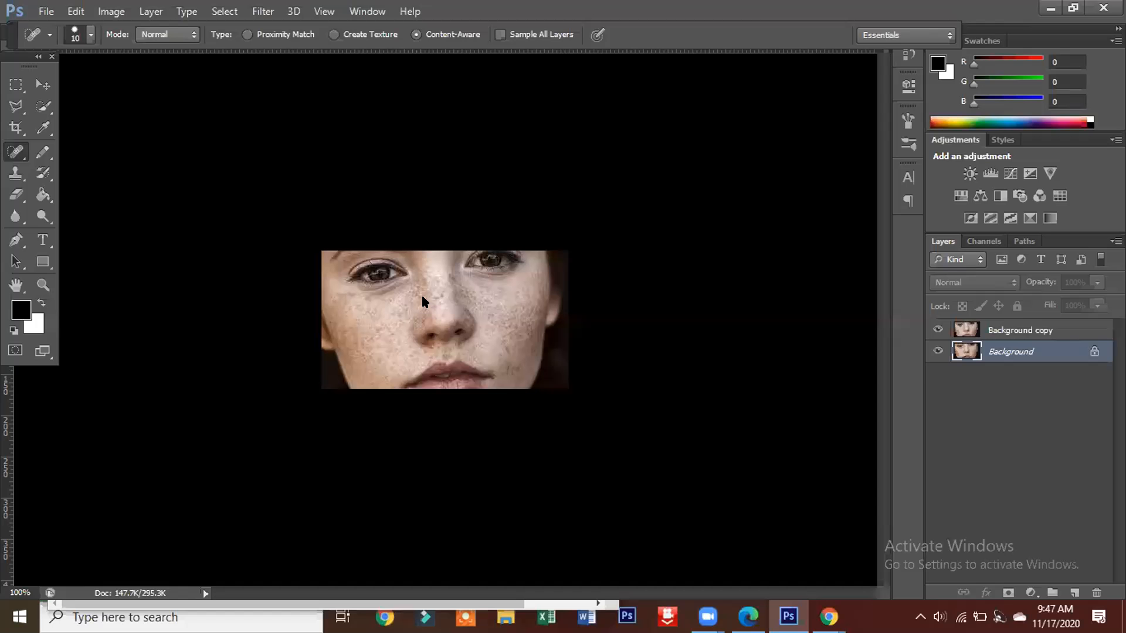
Step: Duplicate the Background layer of the freckled close-up and try healing around the nose and the left eye
key(ctrl+j)
click(417, 262)
mouse_move(423, 313)
mouse_down()
mouse_move(432, 251)
mouse_move(414, 257)
mouse_move(430, 251)
mouse_move(430, 262)
mouse_move(392, 250)
mouse_move(336, 261)
mouse_move(338, 252)
mouse_move(349, 251)
mouse_move(347, 284)
mouse_up()
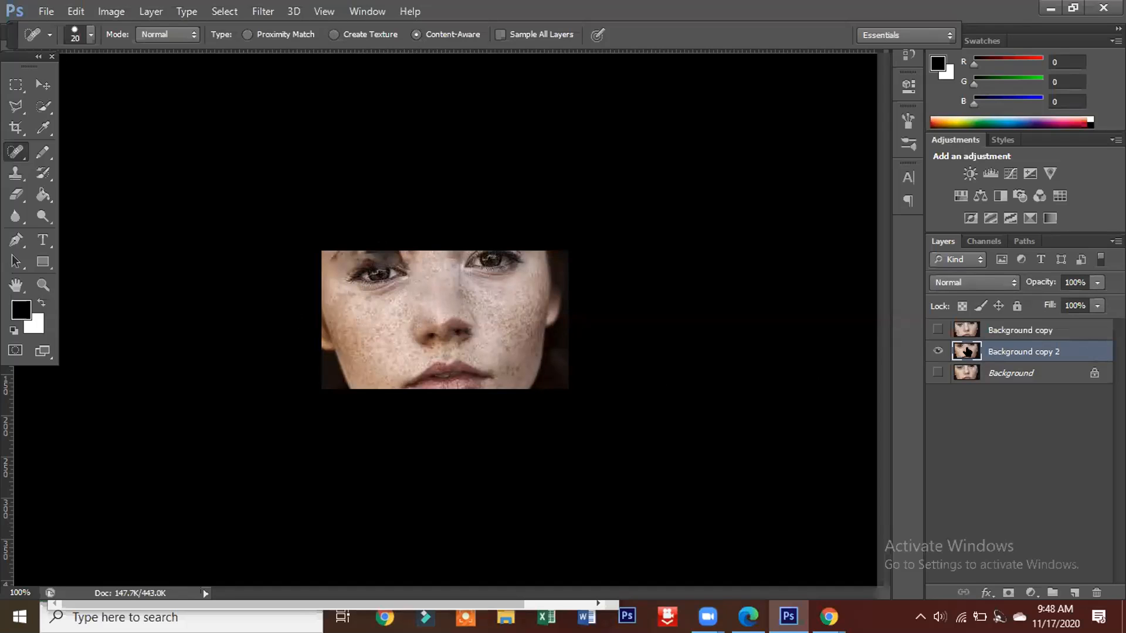
Step: Hide and delete the Background copy 2 layer, leaving the Background copy layer shown and selected
click(932, 351)
click(945, 330)
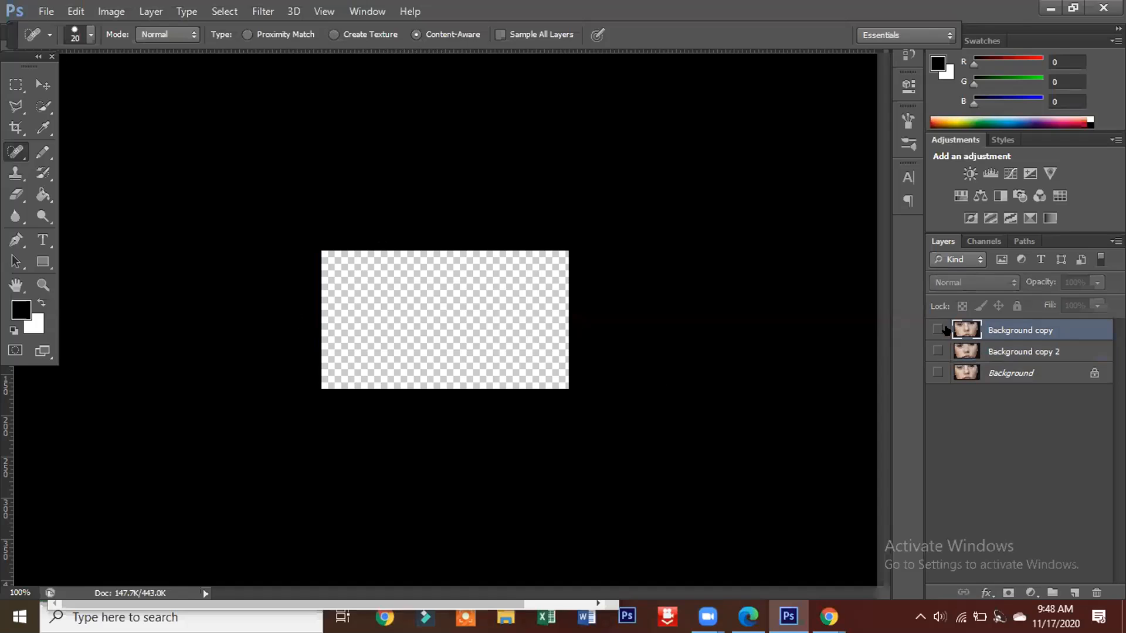
click(935, 329)
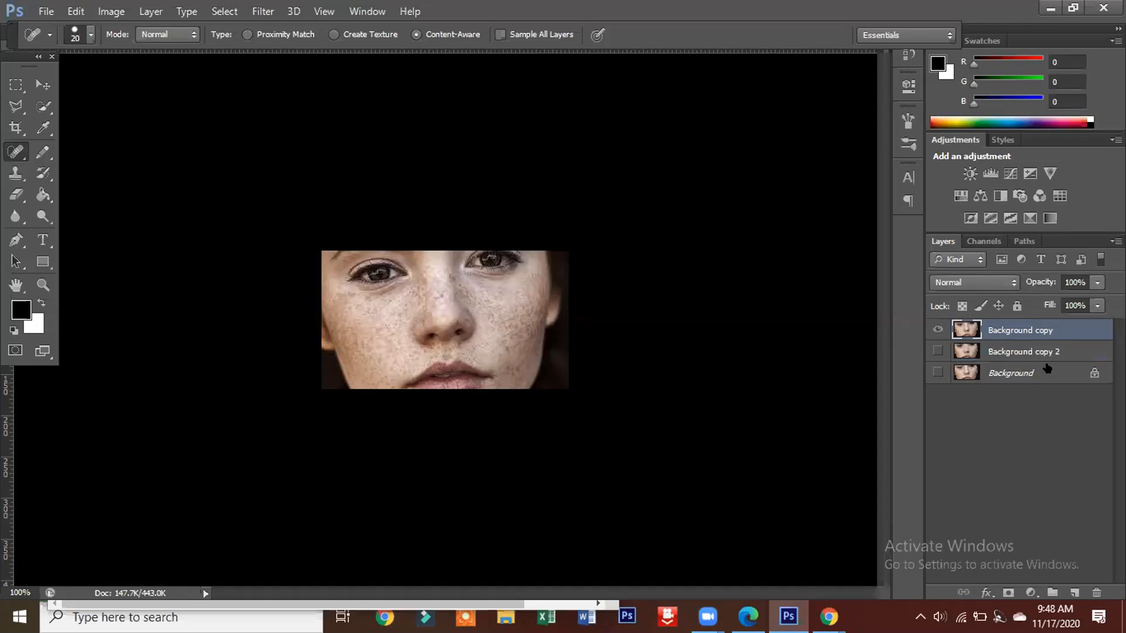
drag(1050, 346, 1096, 592)
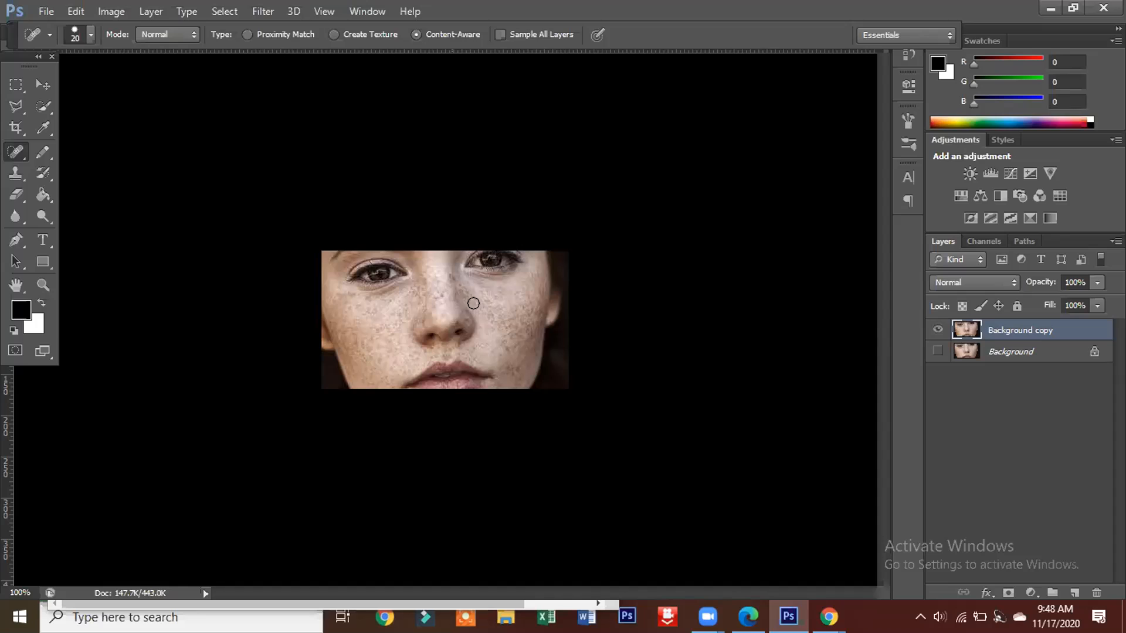
Step: Heal the freckles beside the nose and across the right-hand cheek on Background copy, enlarging the brush from 20 to 30
drag(473, 284, 496, 288)
mouse_move(472, 277)
mouse_down()
mouse_move(492, 277)
mouse_move(445, 282)
mouse_move(453, 273)
mouse_move(457, 282)
mouse_up()
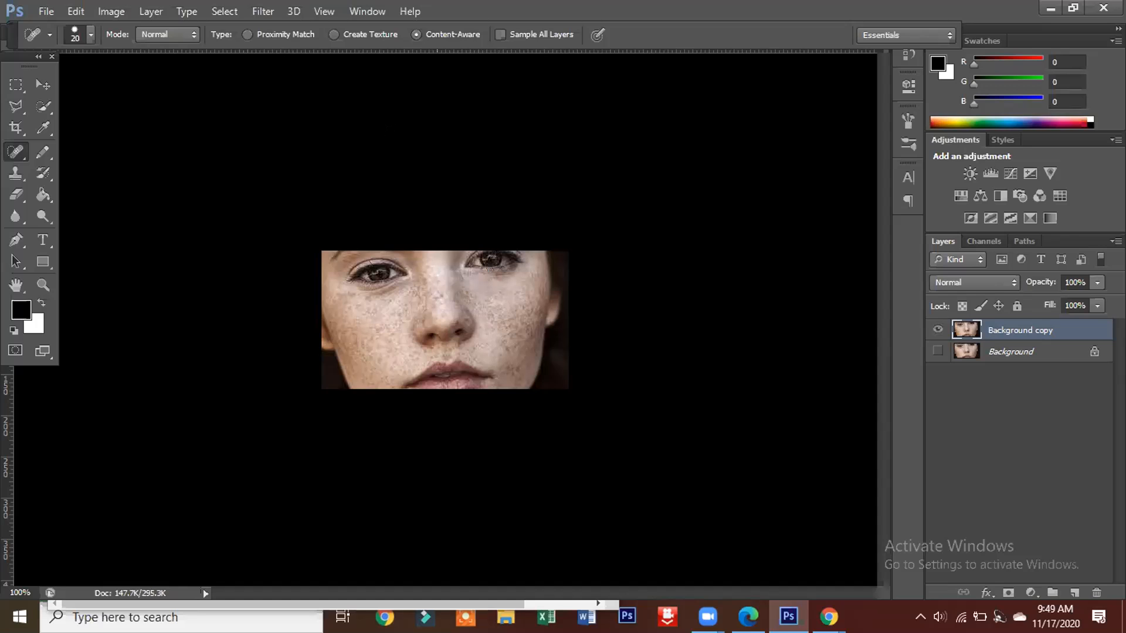
mouse_move(492, 271)
mouse_down()
mouse_move(516, 274)
mouse_move(515, 316)
mouse_move(528, 304)
mouse_up()
click(525, 308)
click(533, 290)
drag(508, 302, 513, 319)
key(bracketright)
mouse_move(516, 301)
mouse_down()
mouse_move(522, 311)
mouse_move(536, 301)
mouse_move(520, 378)
mouse_move(501, 363)
mouse_move(513, 312)
mouse_move(487, 324)
mouse_move(496, 296)
mouse_move(467, 292)
mouse_move(467, 308)
mouse_move(478, 296)
mouse_move(458, 286)
mouse_up()
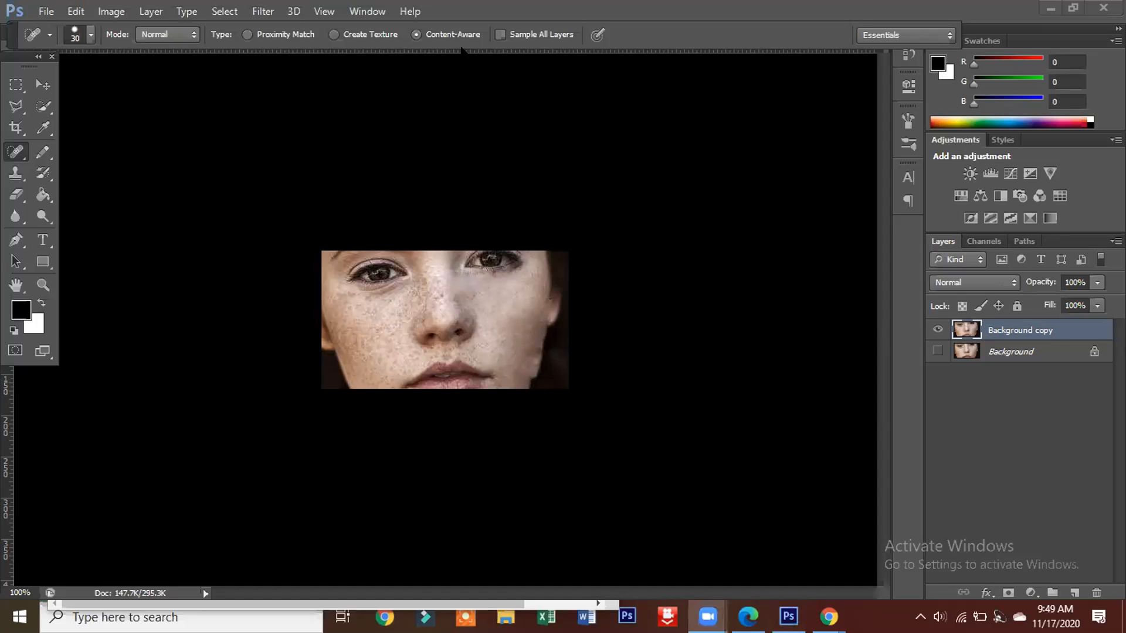
Step: Dab away the freckles along the nose bridge and beside the nose with the size 30 healing brush
click(418, 266)
click(426, 285)
click(435, 302)
click(442, 286)
click(440, 270)
click(413, 293)
click(410, 305)
Step: Heal the freckles below the left-hand eye and across the upper part of that cheek
click(397, 287)
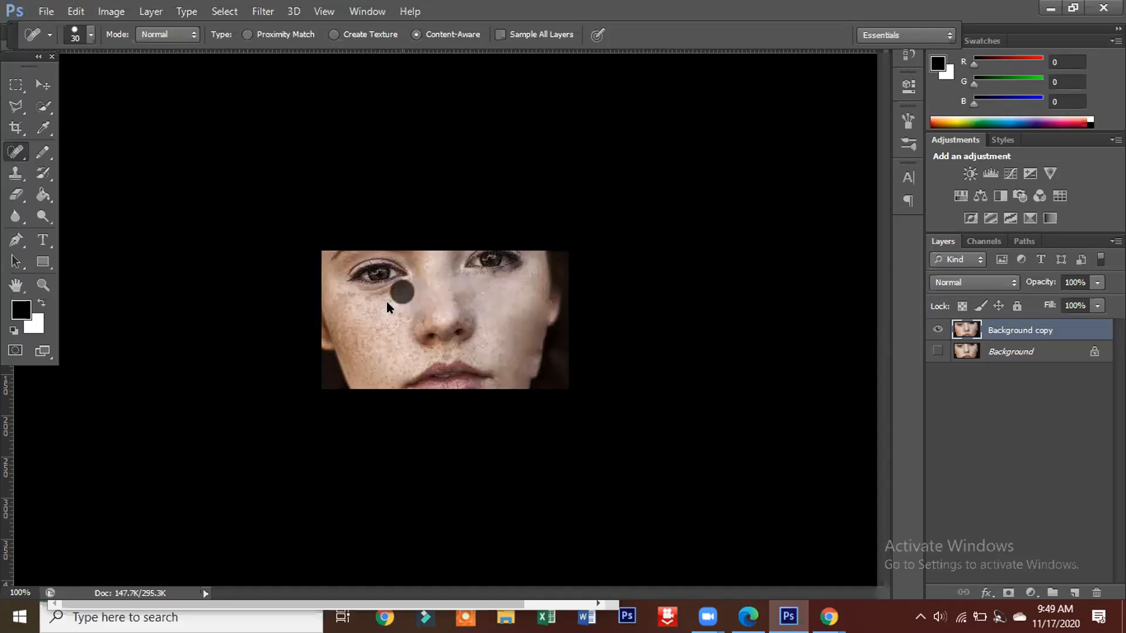
click(375, 291)
click(372, 294)
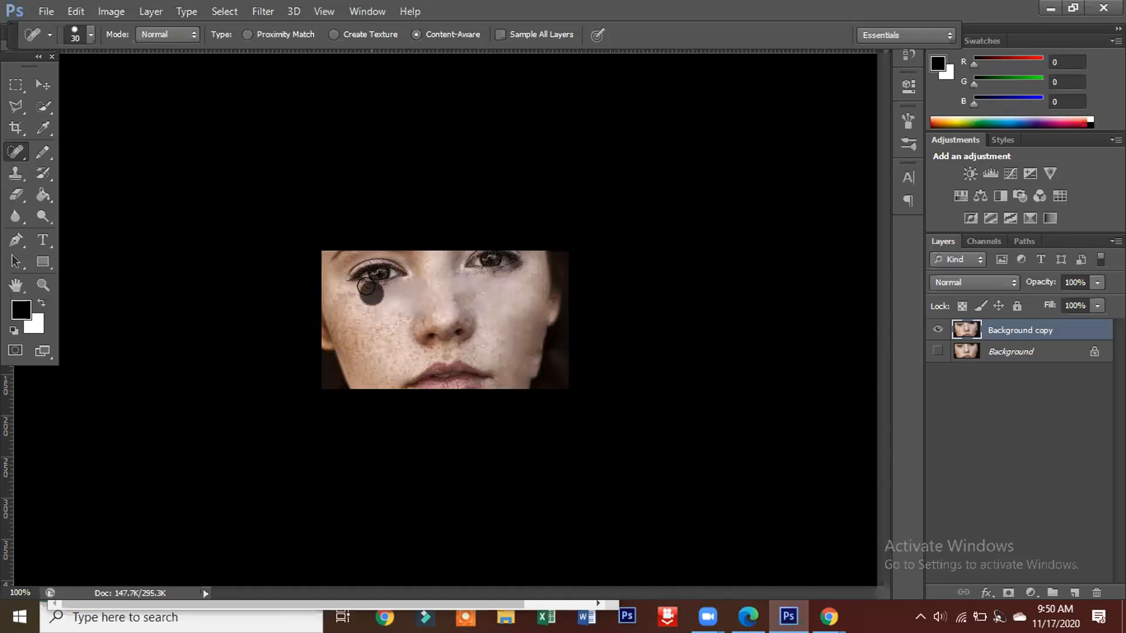
drag(345, 286, 342, 307)
click(354, 306)
click(374, 305)
click(397, 306)
click(403, 313)
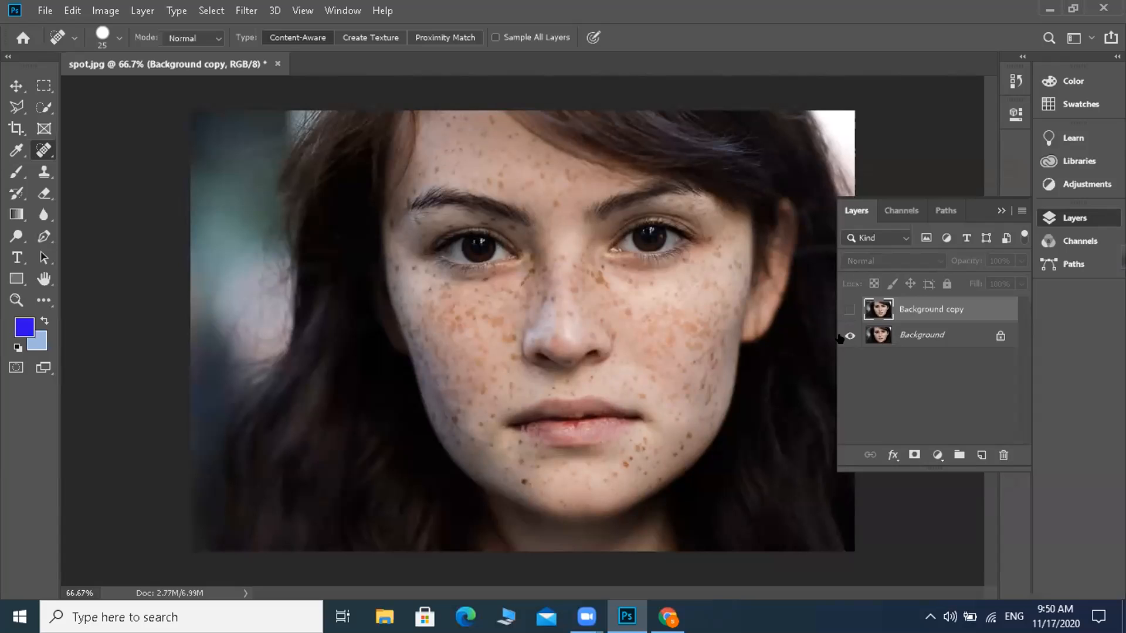
Step: Compare the freckled original with the retouched portrait in spot.jpg by showing Background copy and hiding Background
click(849, 308)
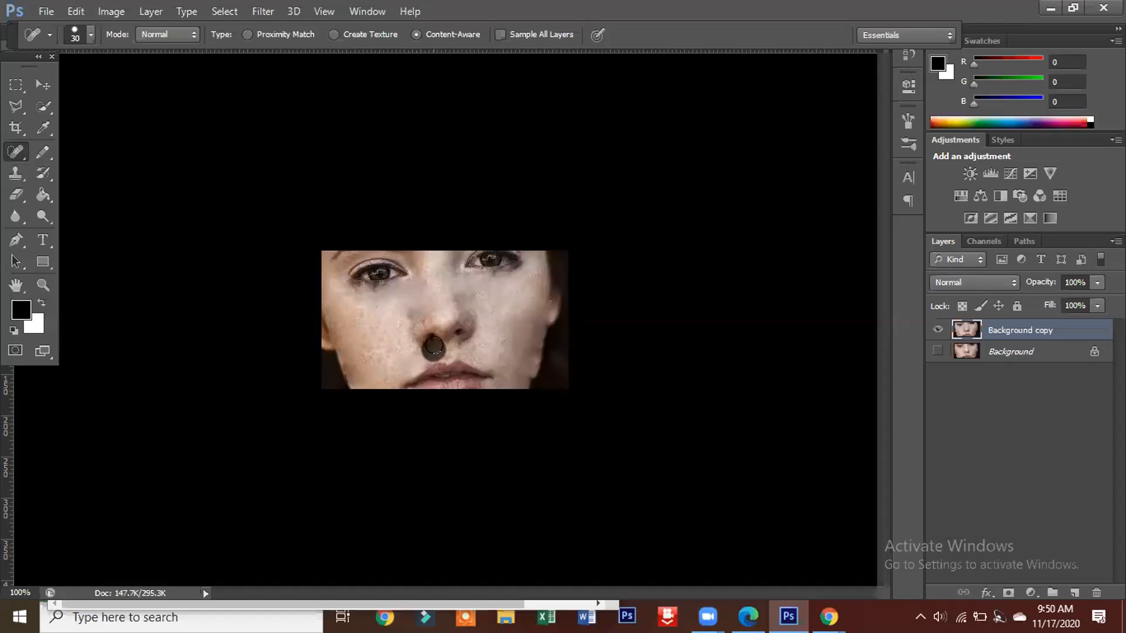
click(437, 347)
drag(444, 350, 450, 341)
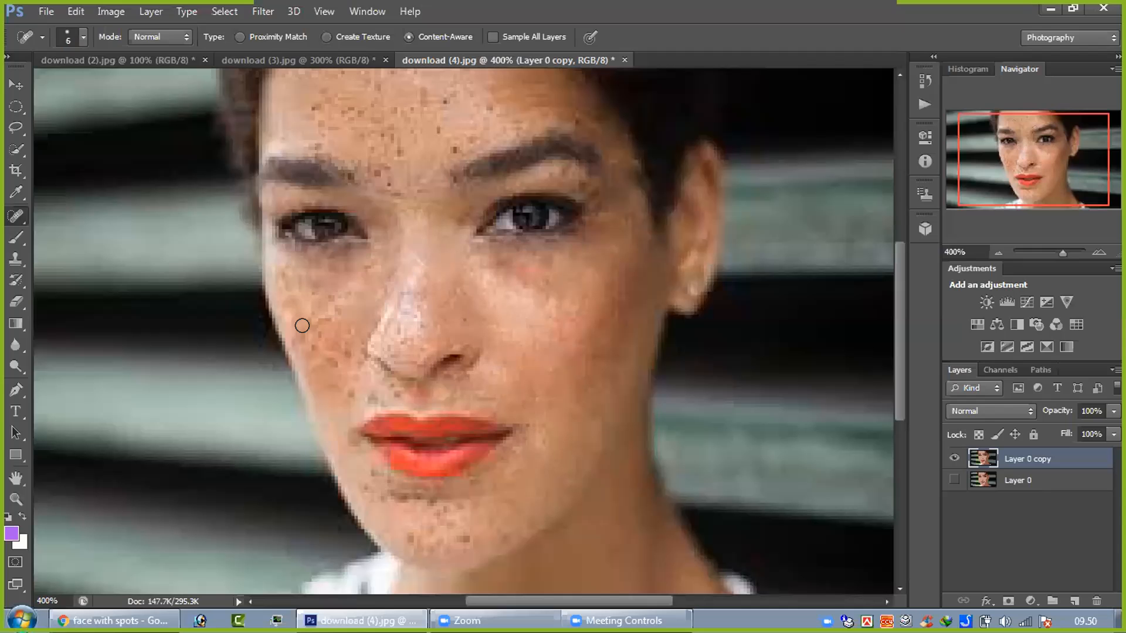
Step: Heal freckles on the left-hand cheek in the Layer 0 copy of download (4).jpg with the size 6 brush
click(320, 313)
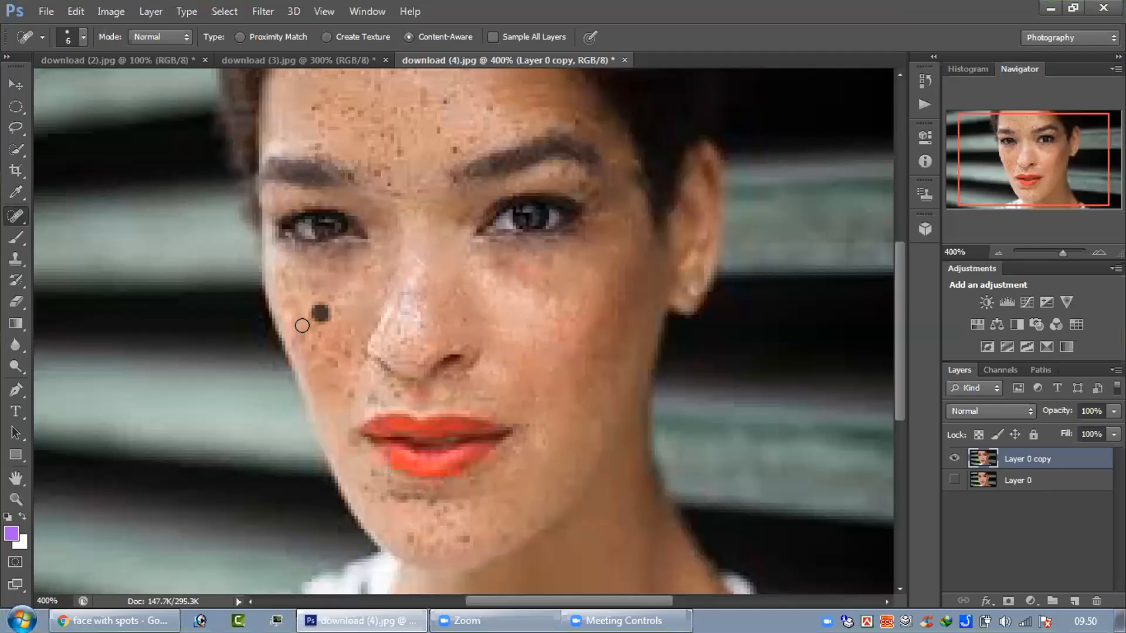
click(330, 316)
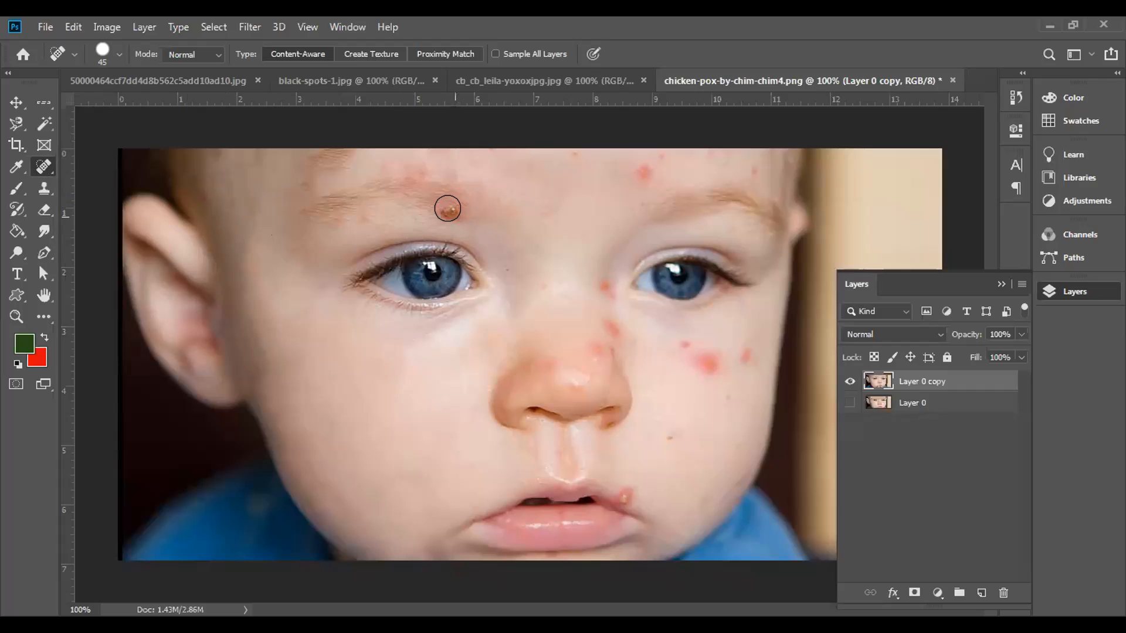
Step: Heal the spot at the left-hand eyebrow and the red spot above the right-hand eyebrow in the baby portrait
click(449, 211)
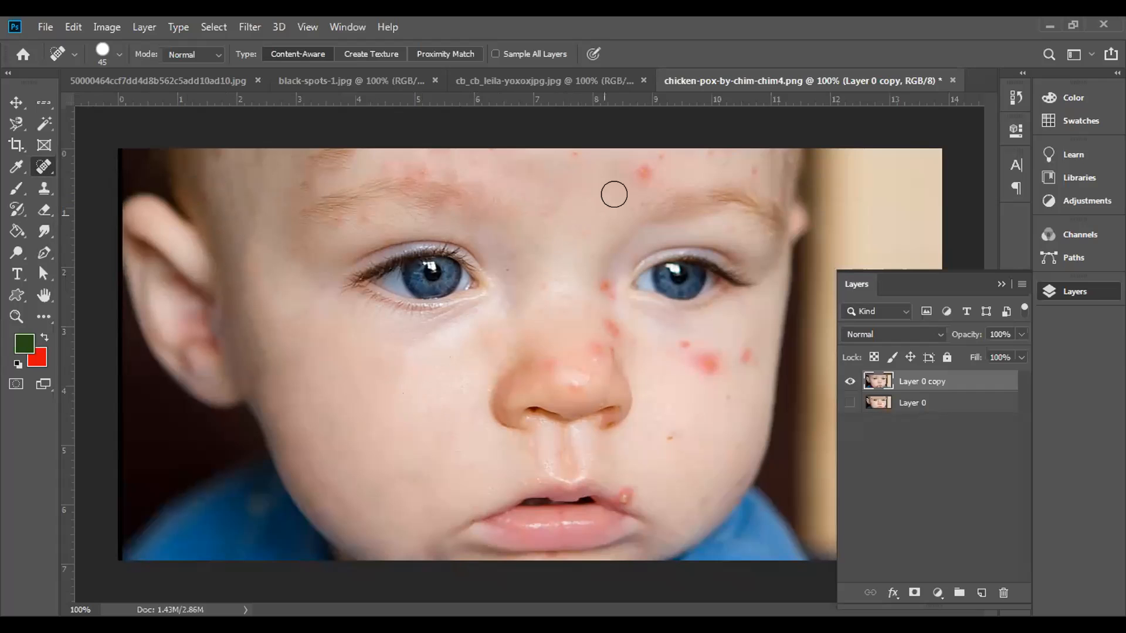
click(642, 175)
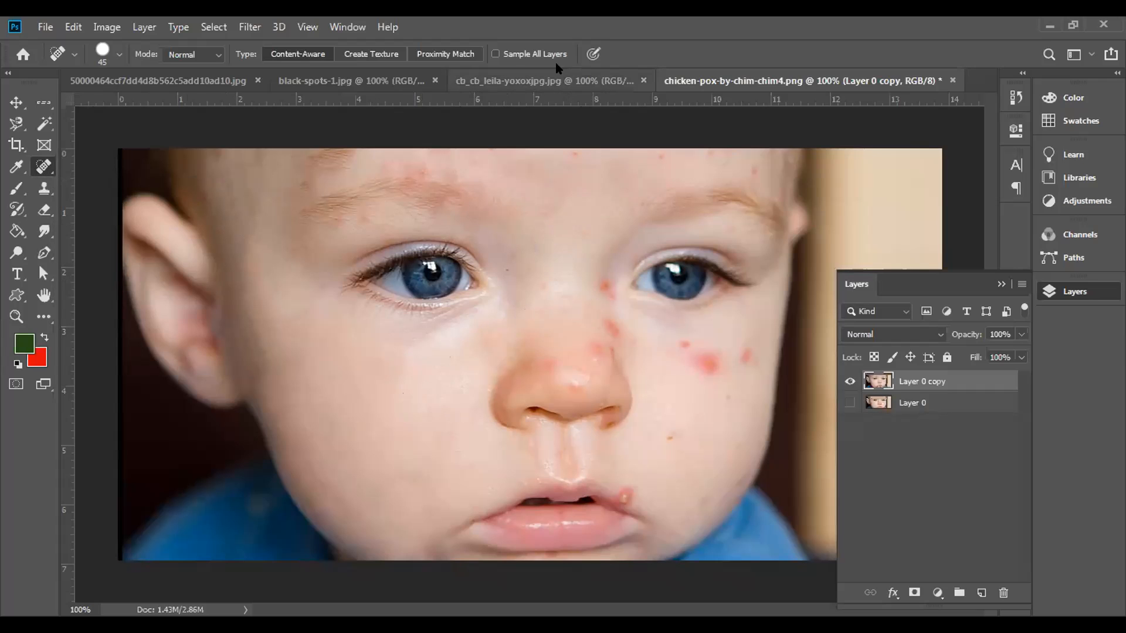
Step: In cb_cb_leila-yoxoxjpg.jpg, set the healing brush size to 20, unlock the Background and duplicate Layer 0 with the original hidden
click(549, 81)
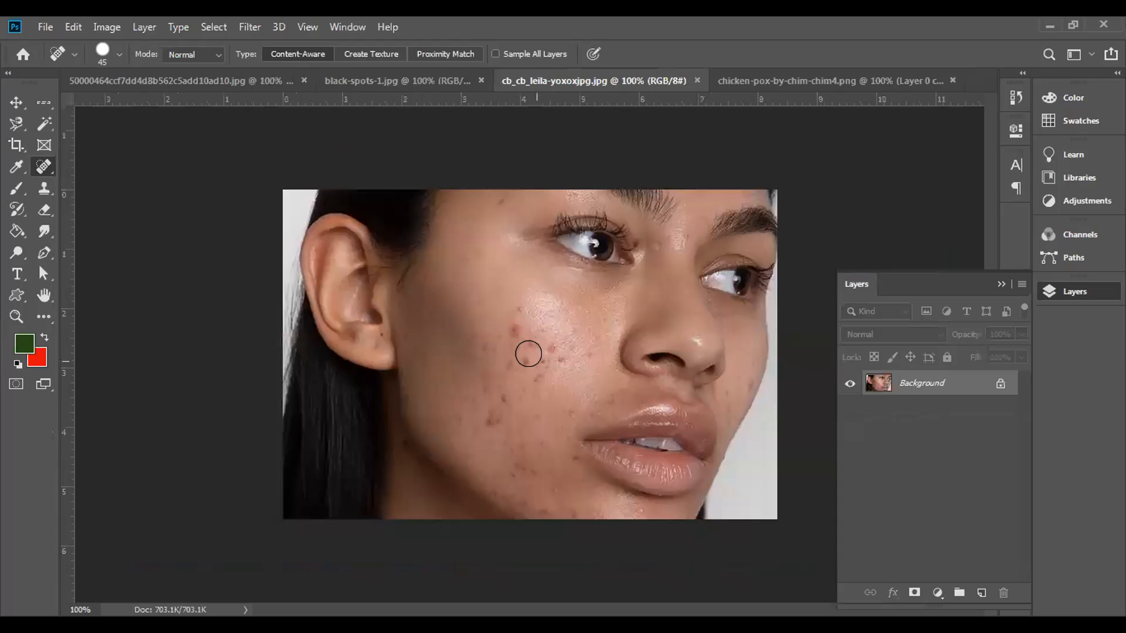
key(bracketleft)
key(bracketleft)
mouse_move(564, 328)
mouse_down()
mouse_move(576, 325)
mouse_move(562, 353)
mouse_up()
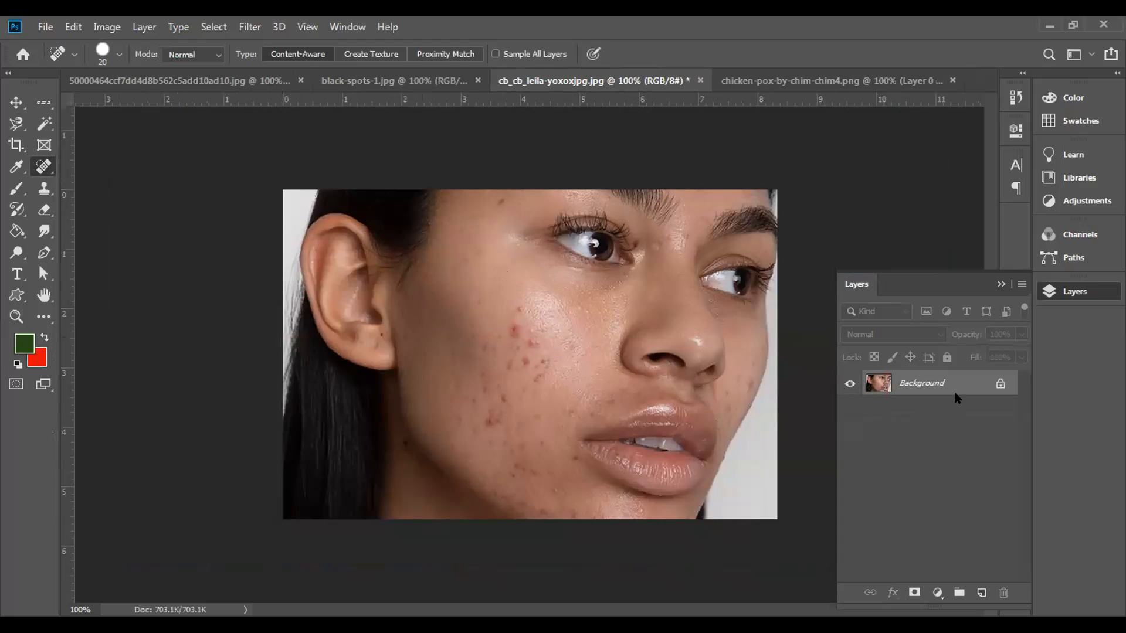
click(1007, 383)
drag(973, 383, 982, 594)
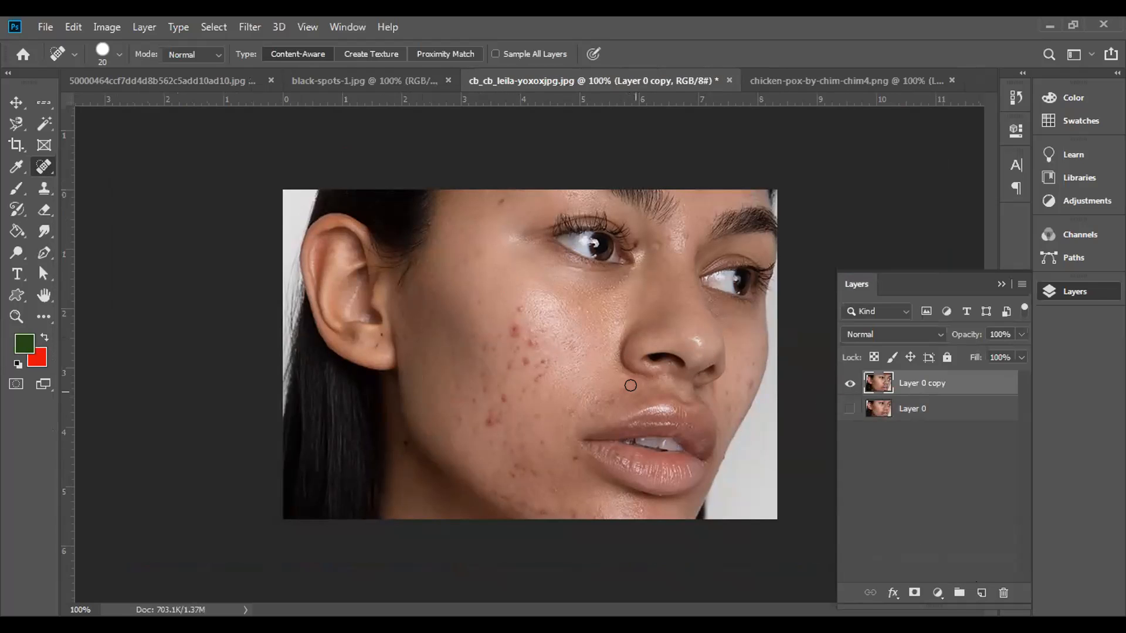
Step: Switch to the Healing Brush Tool at size 15 and try to heal the cheek without a source point
key(ctrl+plus)
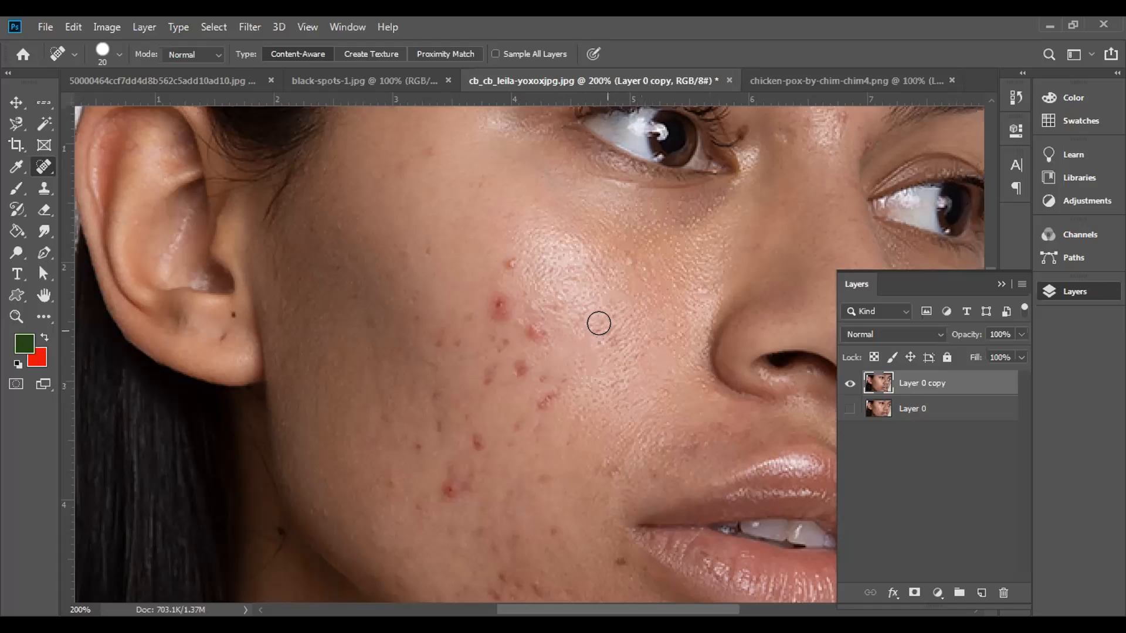
mouse_move(591, 312)
mouse_down()
mouse_move(618, 339)
mouse_move(625, 364)
mouse_move(606, 378)
mouse_up()
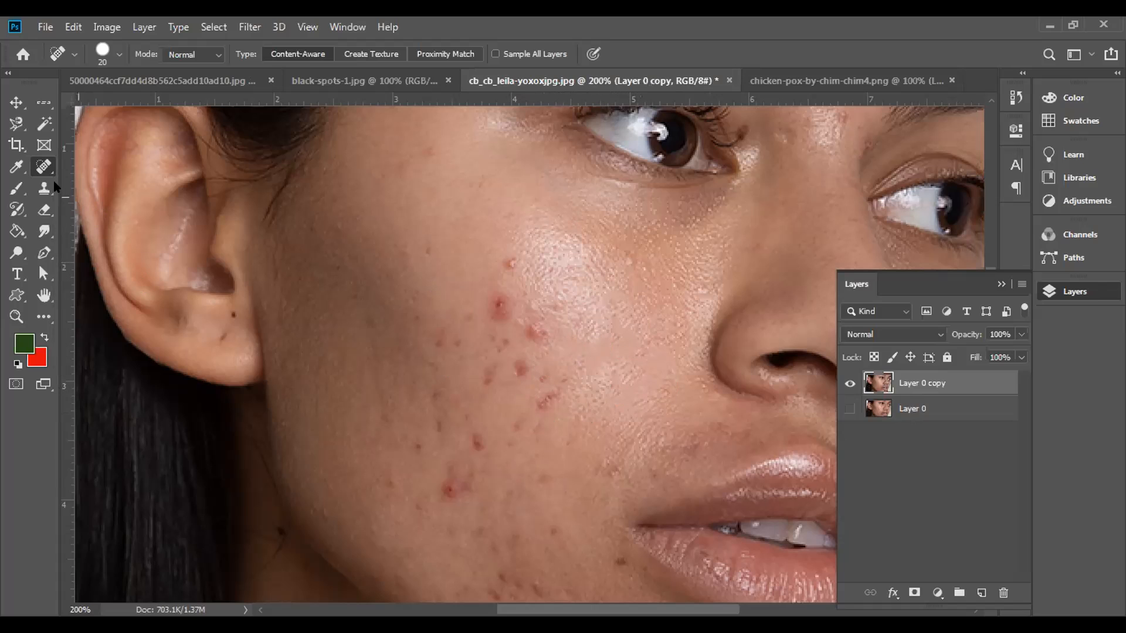
right_click(44, 167)
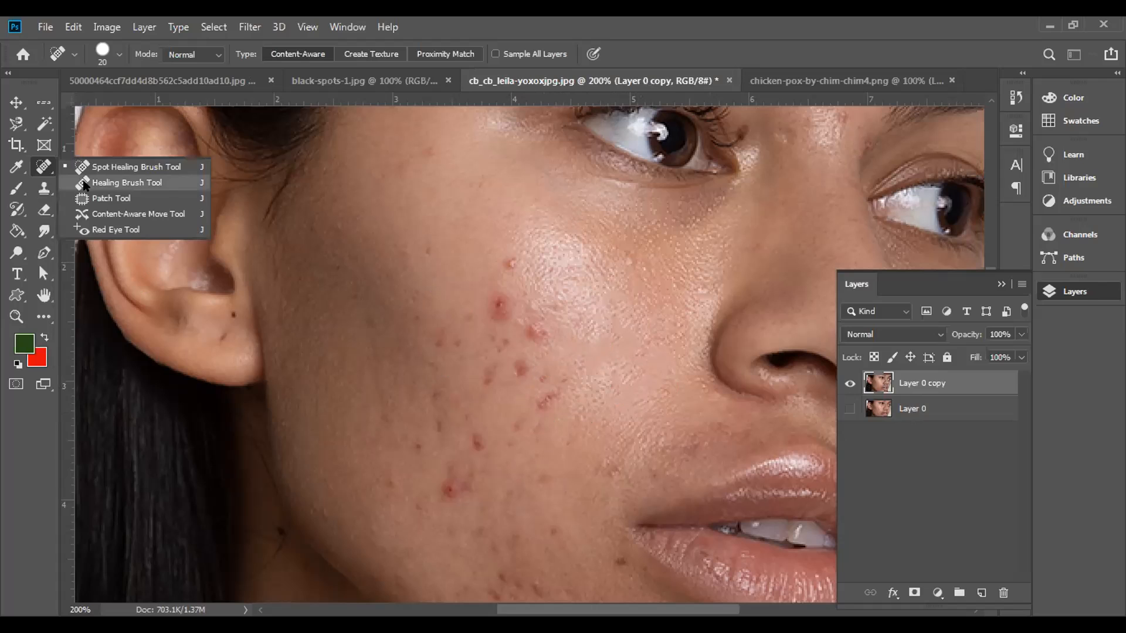
click(84, 184)
key(bracketleft)
key(bracketleft)
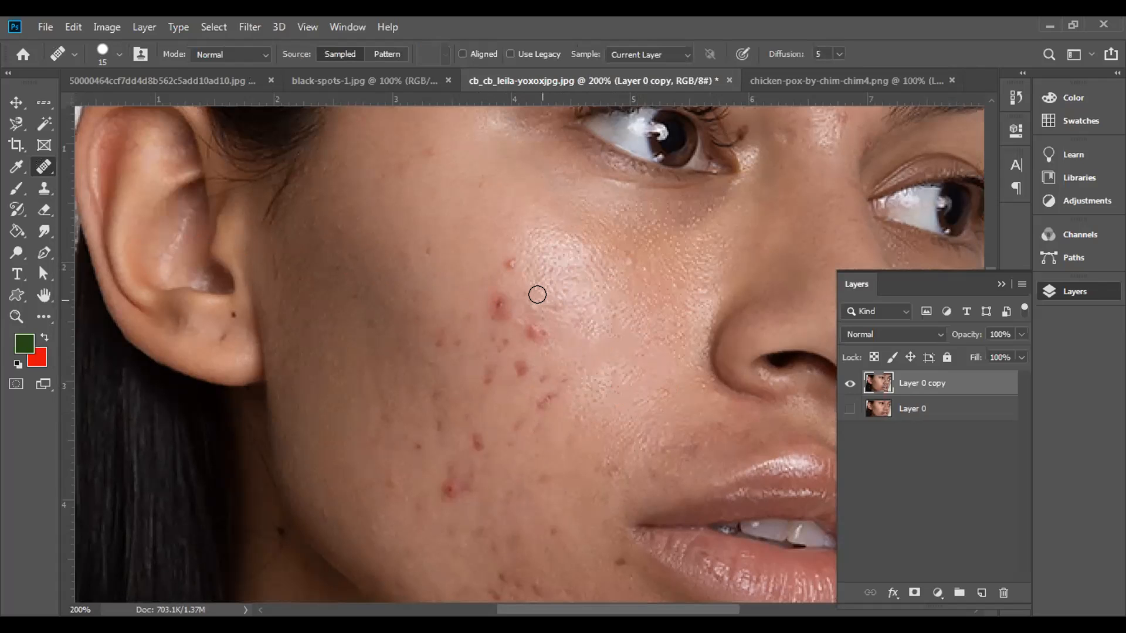
click(537, 294)
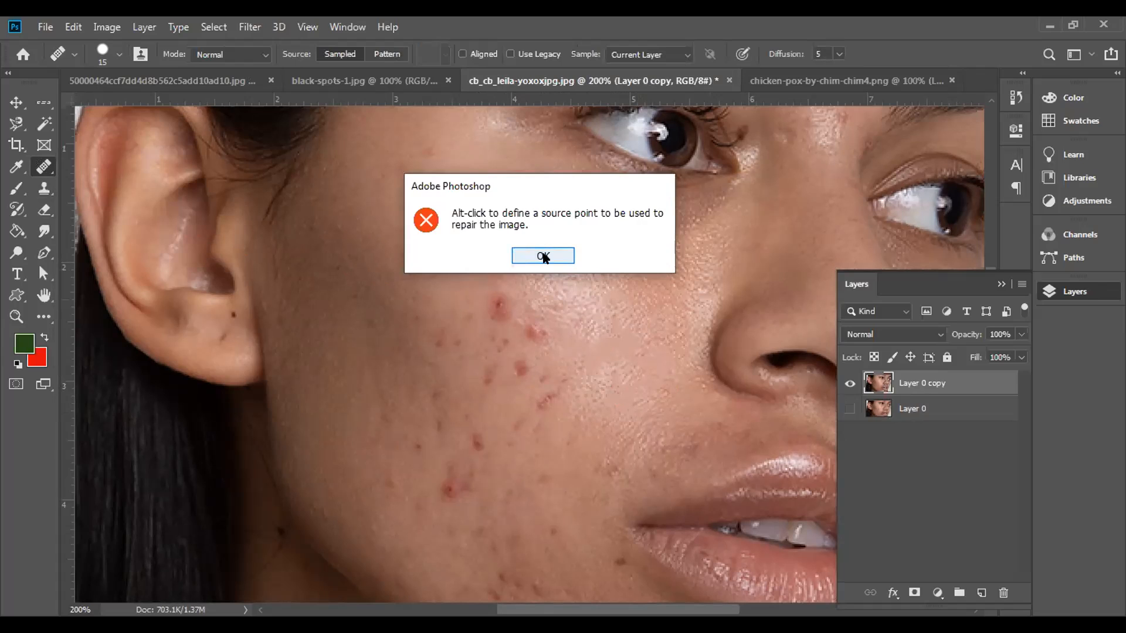
click(542, 256)
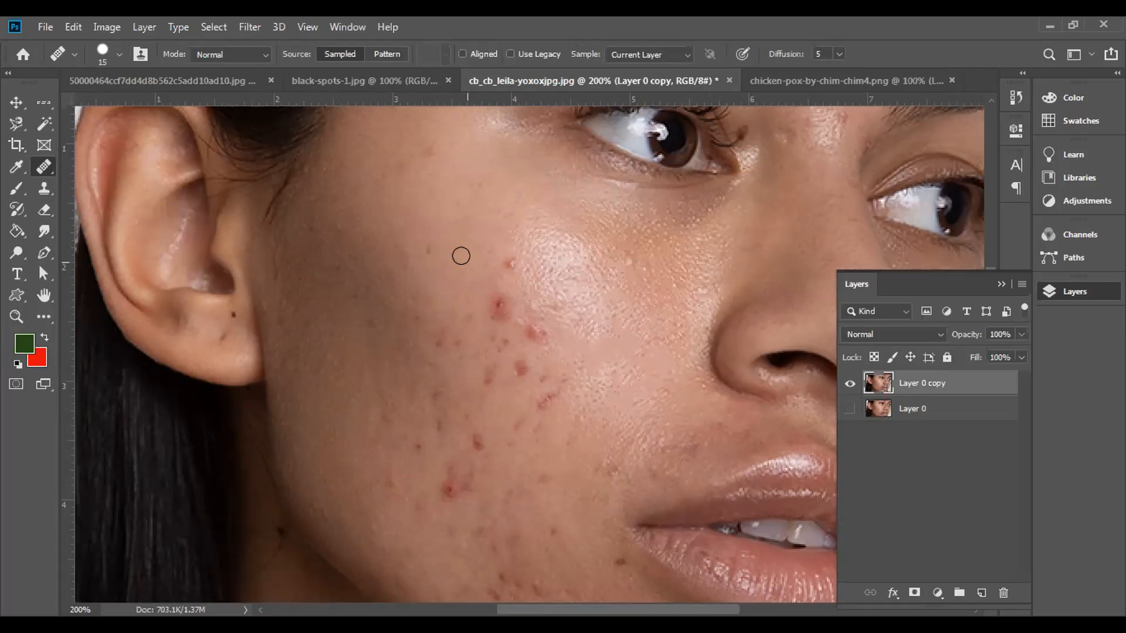
Step: Sample clear cheek skin and heal the uppermost red spot and the skin around the upper edge of the cheek highlight
alt+click(462, 256)
mouse_move(487, 251)
mouse_down()
mouse_move(511, 267)
mouse_move(490, 219)
mouse_move(503, 229)
mouse_up()
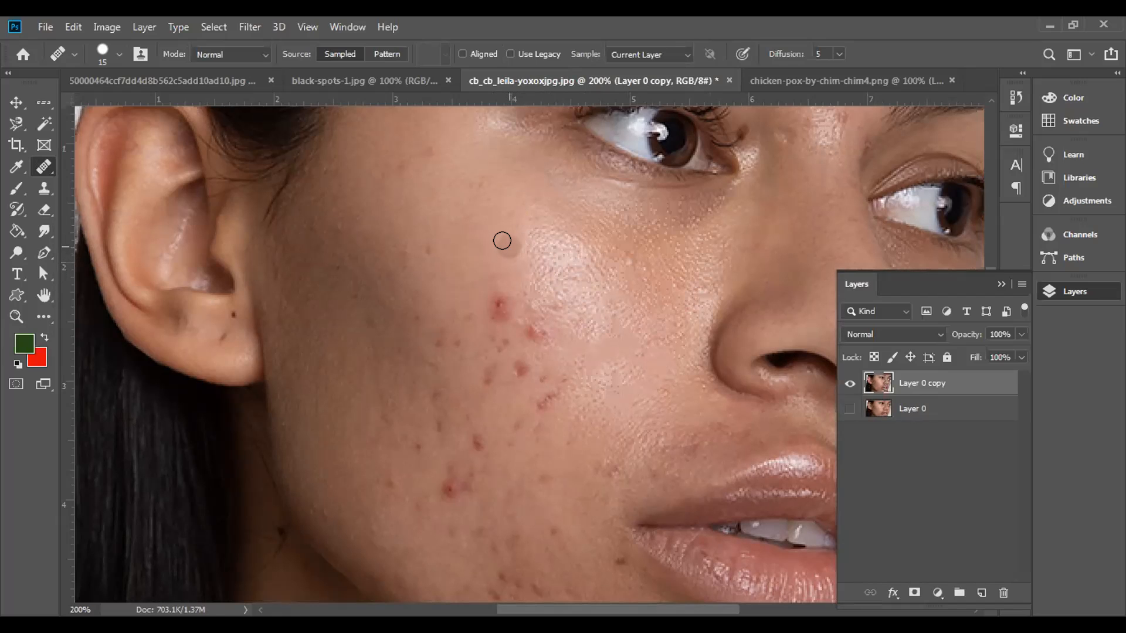
mouse_move(510, 214)
mouse_down()
mouse_move(525, 251)
mouse_move(524, 202)
mouse_up()
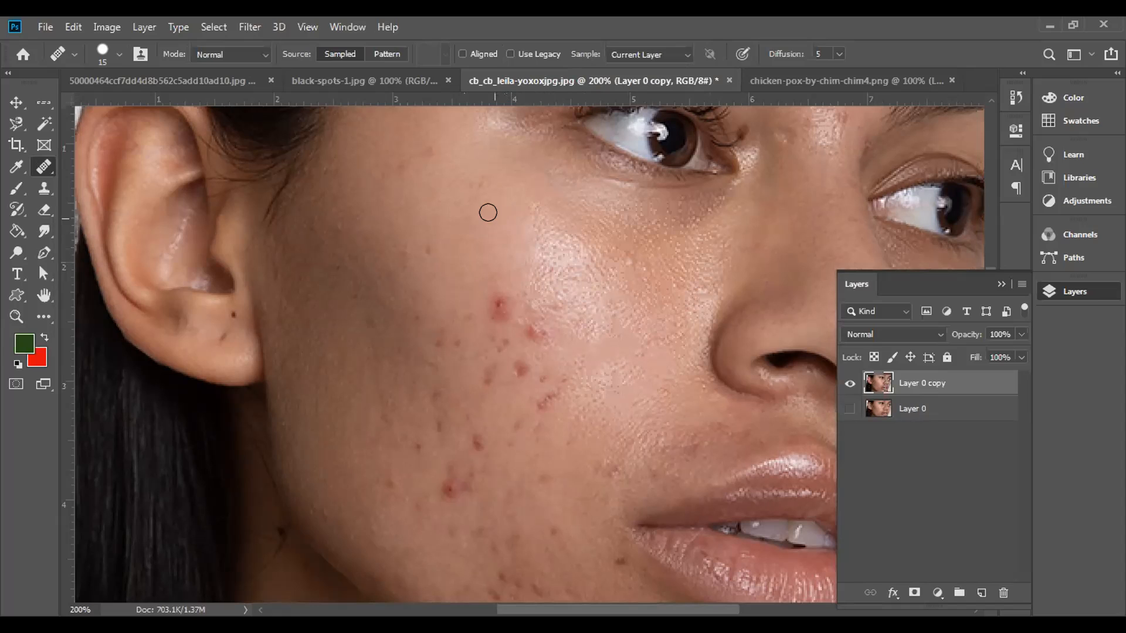
mouse_move(526, 200)
mouse_down()
mouse_move(529, 251)
mouse_move(538, 191)
mouse_up()
mouse_move(555, 211)
mouse_down()
mouse_move(553, 251)
mouse_move(555, 175)
mouse_move(581, 201)
mouse_up()
drag(536, 153, 528, 145)
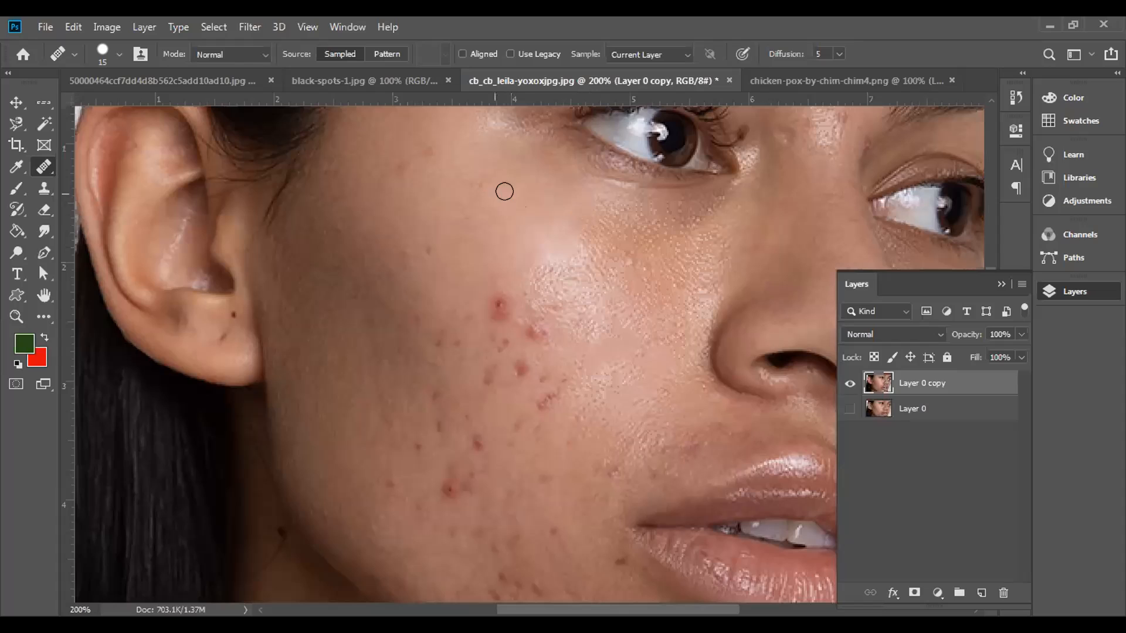
Step: Smooth the shiny highlight on the cheek with repeated Healing Brush strokes from nearby clear skin
click(526, 212)
alt+click(524, 228)
drag(525, 253, 538, 294)
alt+click(553, 236)
mouse_move(549, 246)
mouse_down()
mouse_move(555, 271)
mouse_move(578, 223)
mouse_move(589, 227)
mouse_move(557, 276)
mouse_move(569, 281)
mouse_move(580, 256)
mouse_move(542, 269)
mouse_move(553, 239)
mouse_up()
click(574, 275)
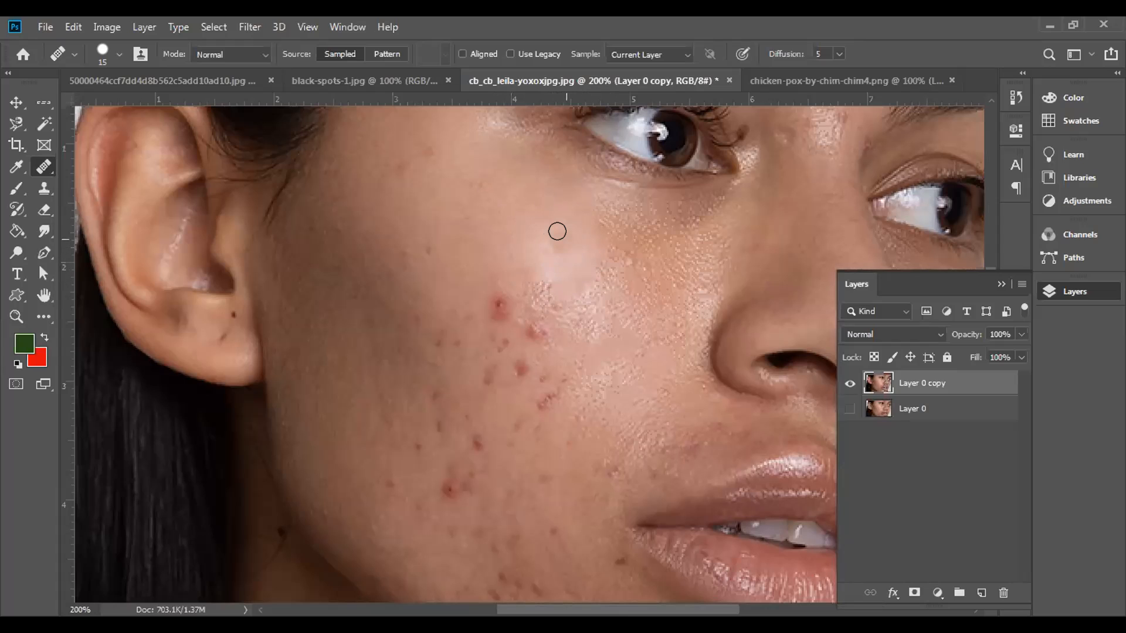
alt+click(561, 236)
click(538, 293)
alt+click(549, 250)
click(550, 301)
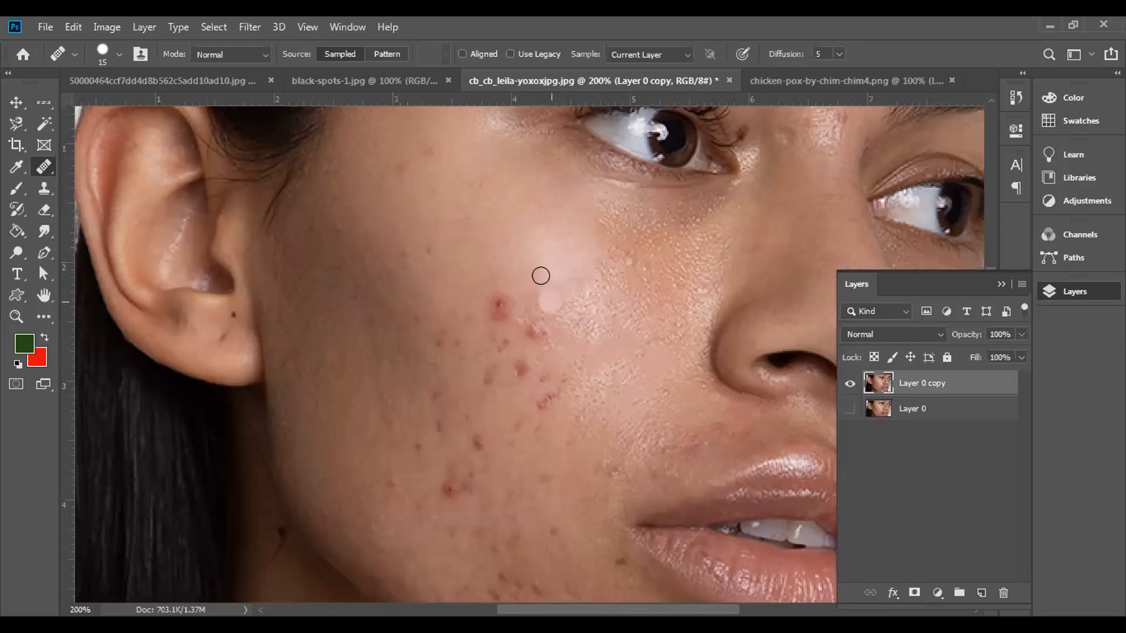
alt+click(539, 271)
Step: Heal the large red spot below the cheek highlight and the small marks beside it
click(499, 298)
drag(499, 297, 502, 322)
mouse_move(494, 279)
mouse_down()
mouse_move(491, 316)
mouse_move(502, 317)
mouse_move(492, 279)
mouse_up()
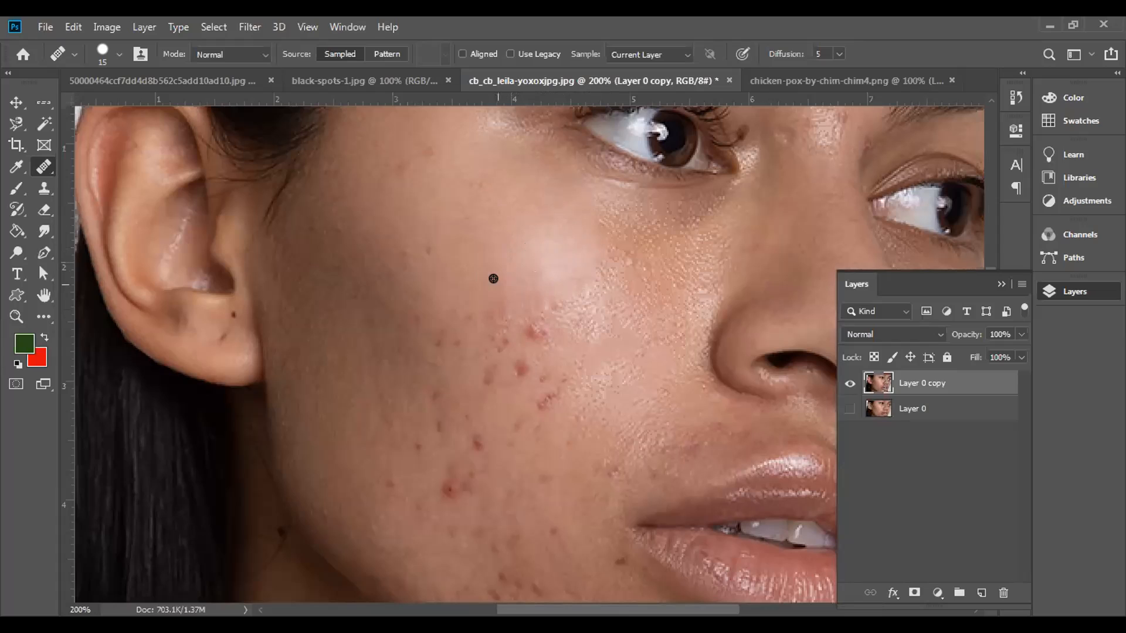
click(468, 307)
click(502, 324)
click(503, 317)
click(446, 323)
click(395, 309)
Step: Dab skin sampled from the upper cheek over the highlight and its lower edge, and undo the last two dabs
click(500, 176)
click(571, 253)
click(563, 302)
click(482, 178)
click(560, 243)
click(540, 302)
click(534, 329)
key(ctrl+z)
key(ctrl+z)
Step: Try applying sampled light skin to the shaded side of the cheek near the ear
click(626, 319)
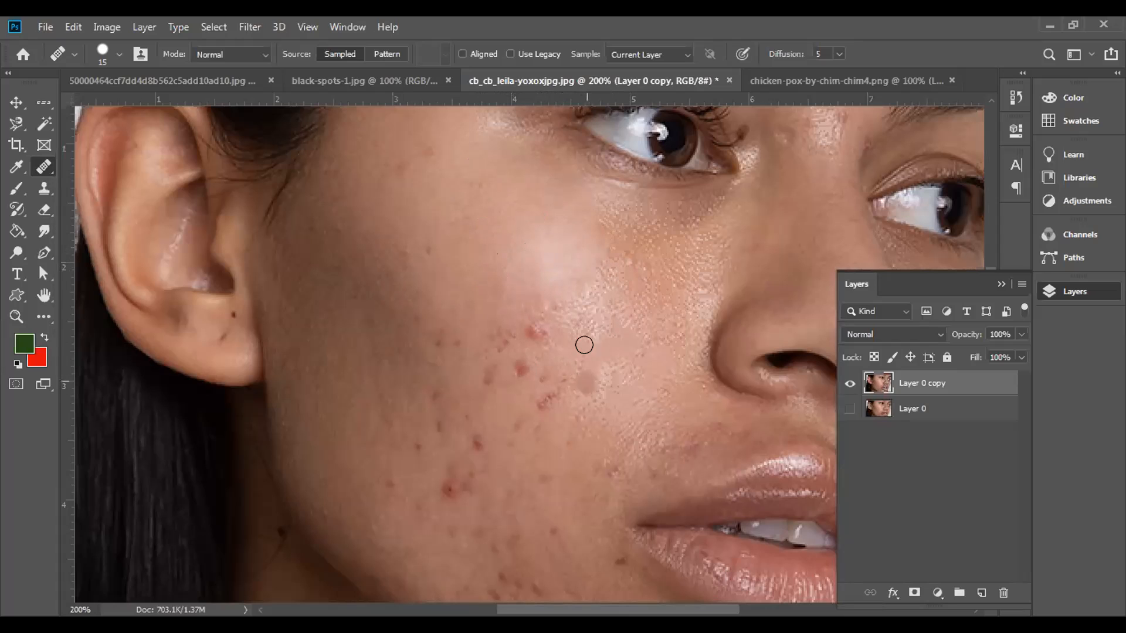
click(432, 306)
click(380, 345)
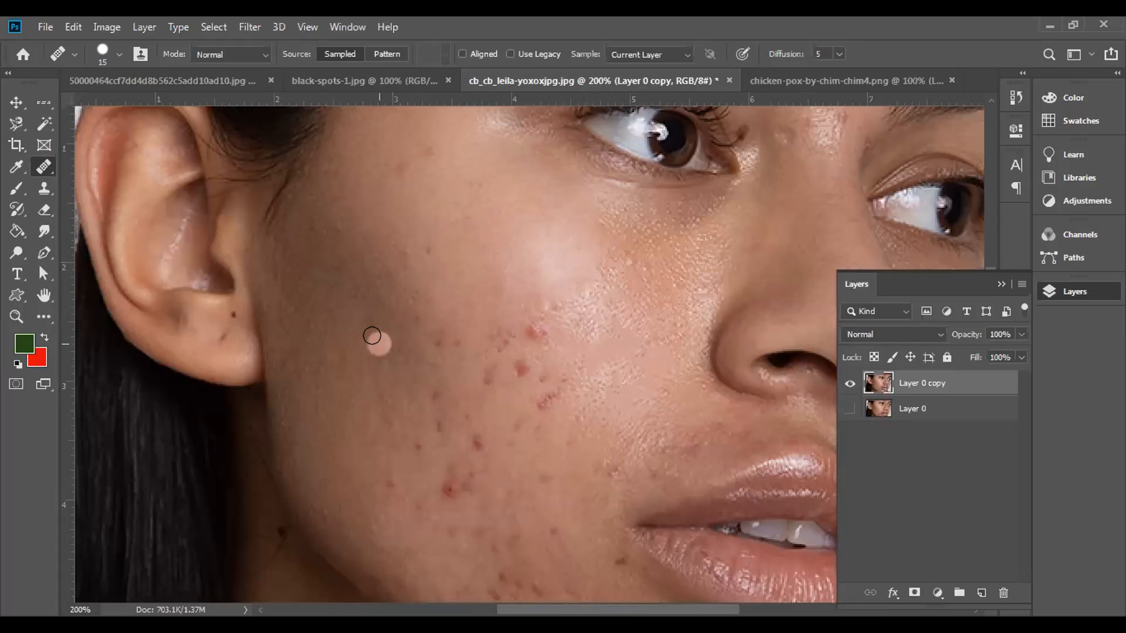
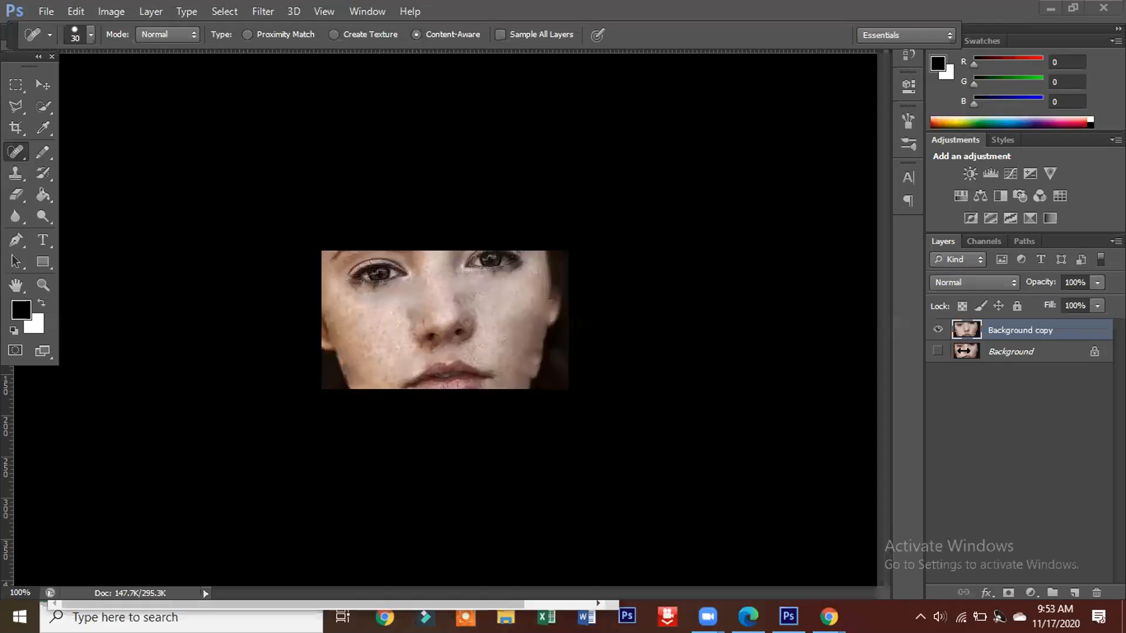
Step: Hide the retouched Background copy layer to compare it with the original, and duplicate that retouched layer
click(962, 352)
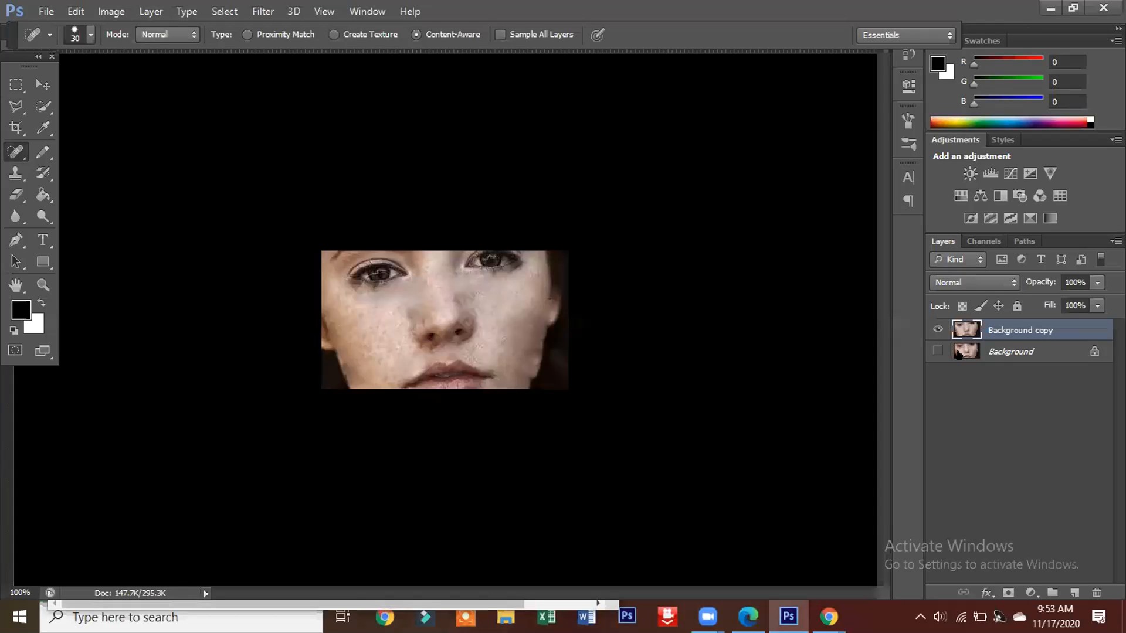
click(937, 329)
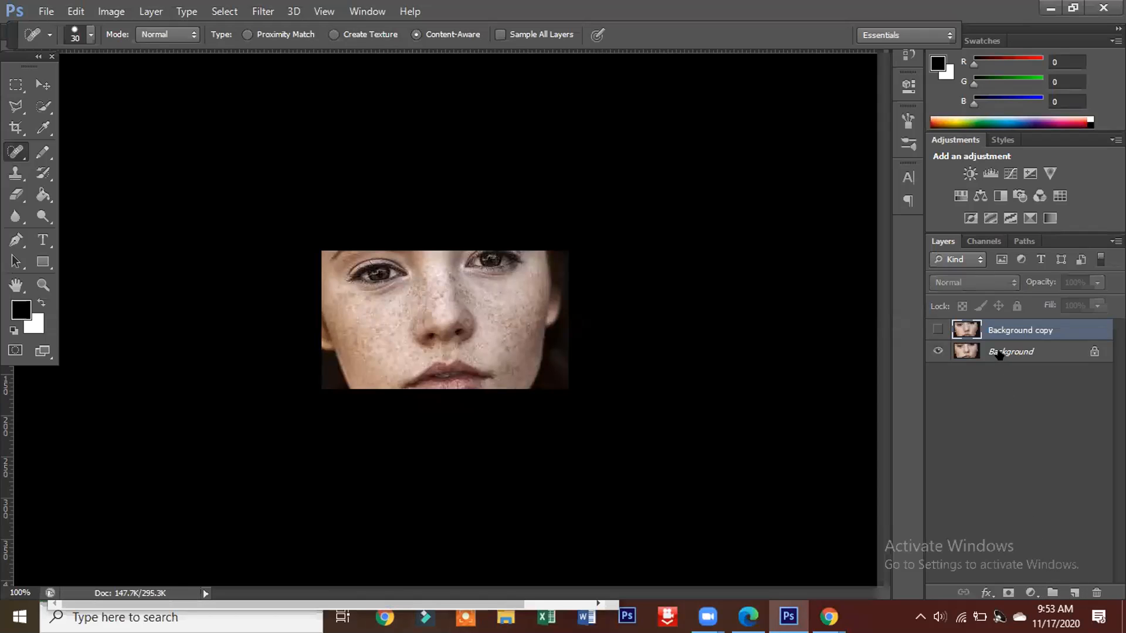
drag(997, 349, 1068, 603)
click(151, 15)
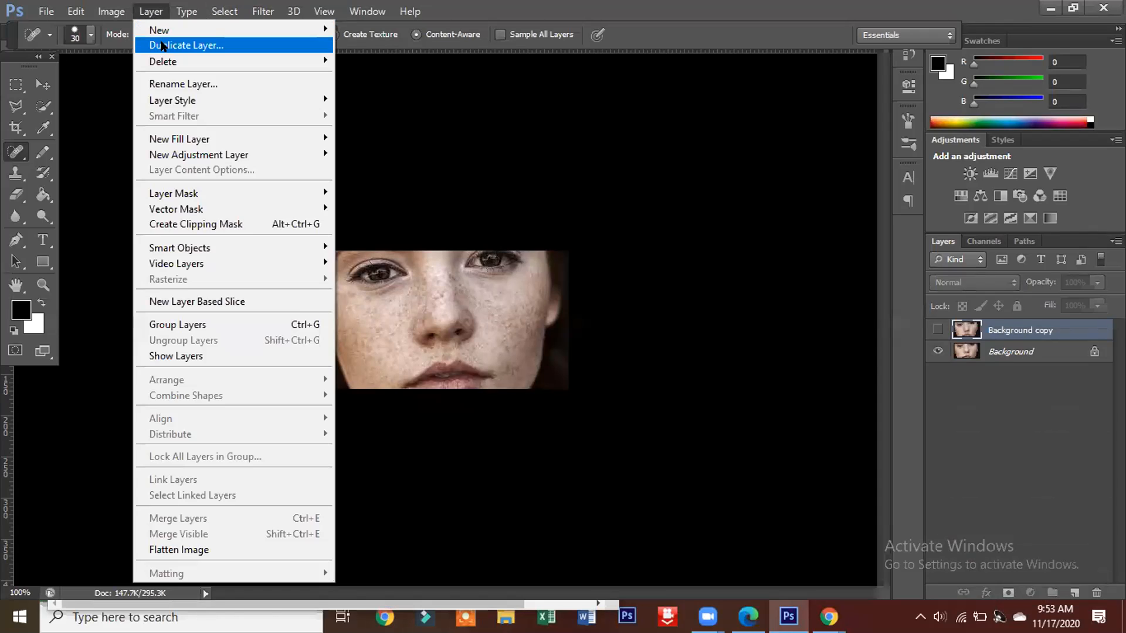
click(162, 47)
click(705, 185)
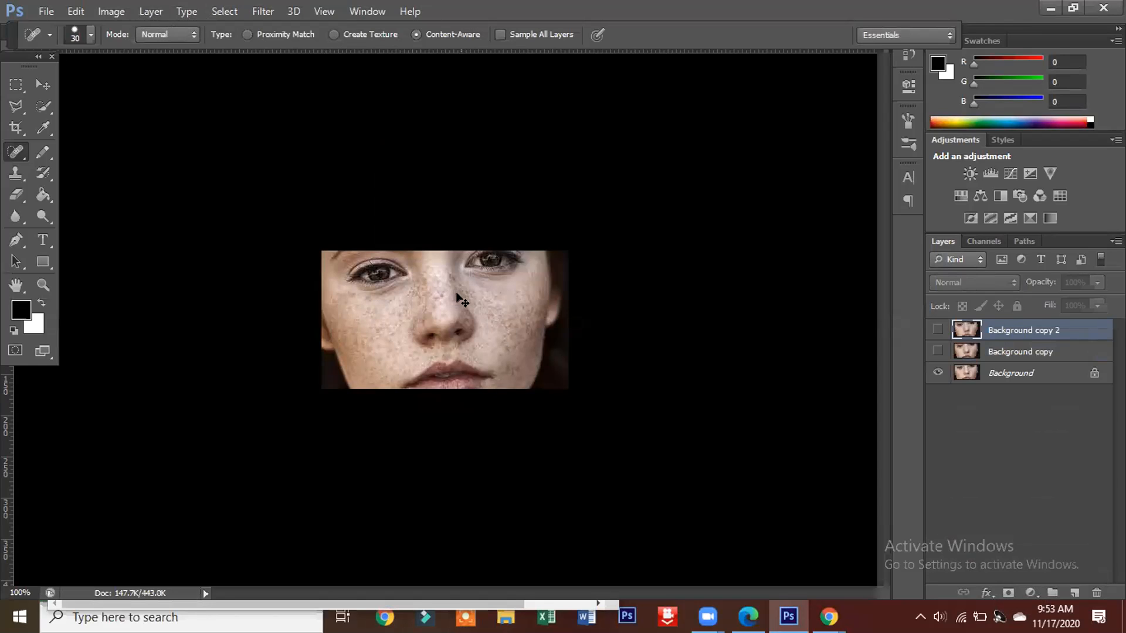
Step: Display only the Background copy 2 layer to check which version of the face it holds
key(ctrl+plus)
key(ctrl+plus)
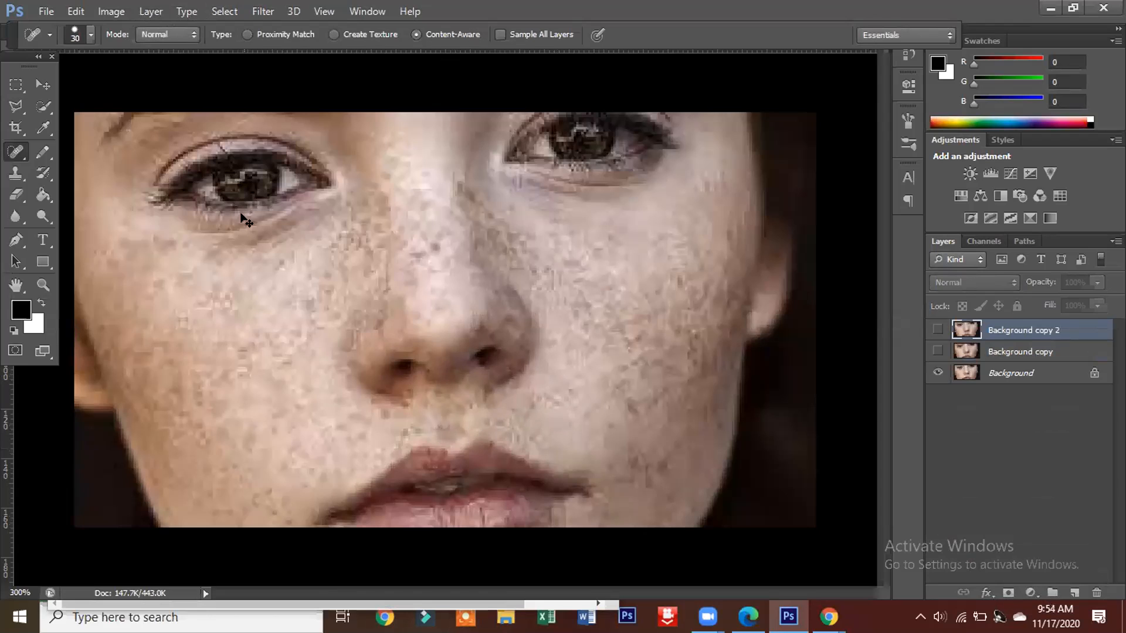
key(ctrl+minus)
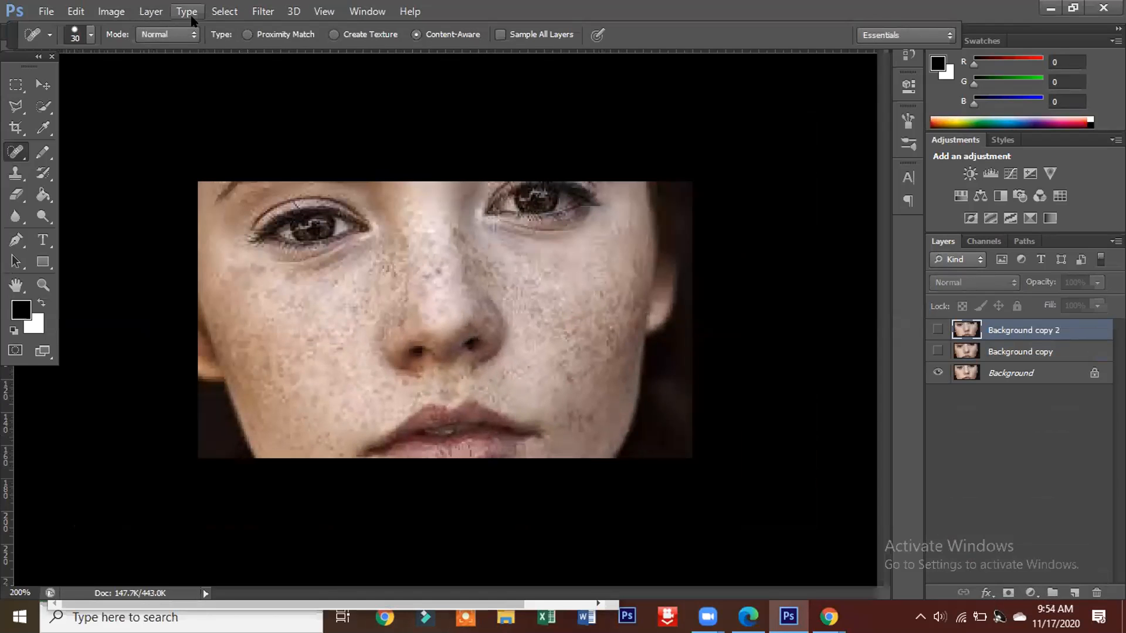
click(935, 330)
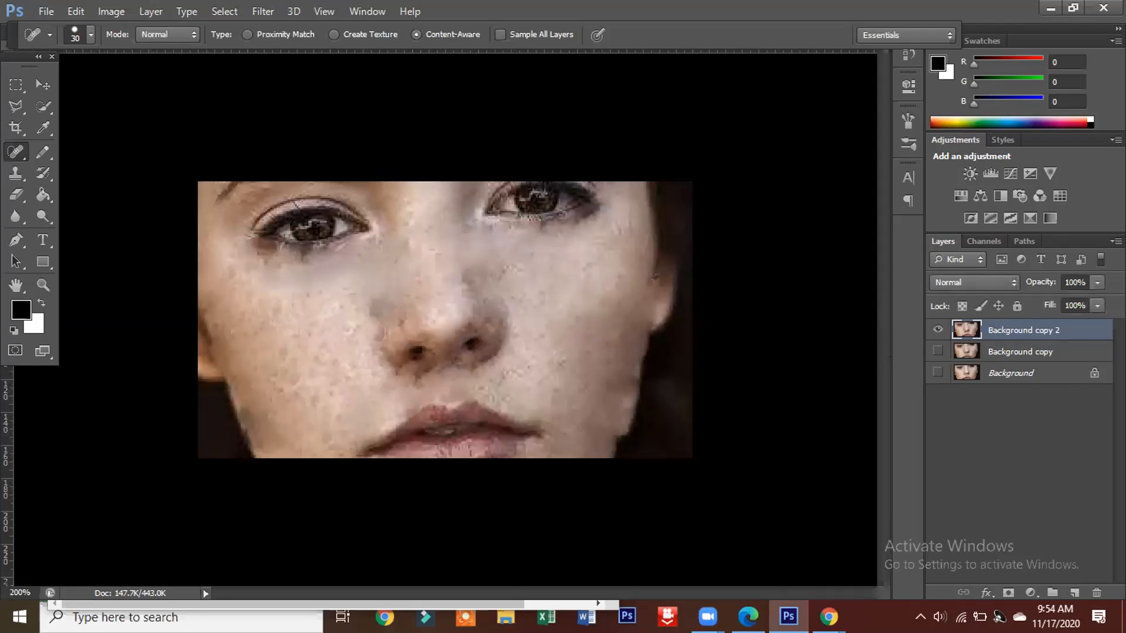
Step: Duplicate the original Background layer and leave only the new copy visible
drag(1093, 375, 1081, 376)
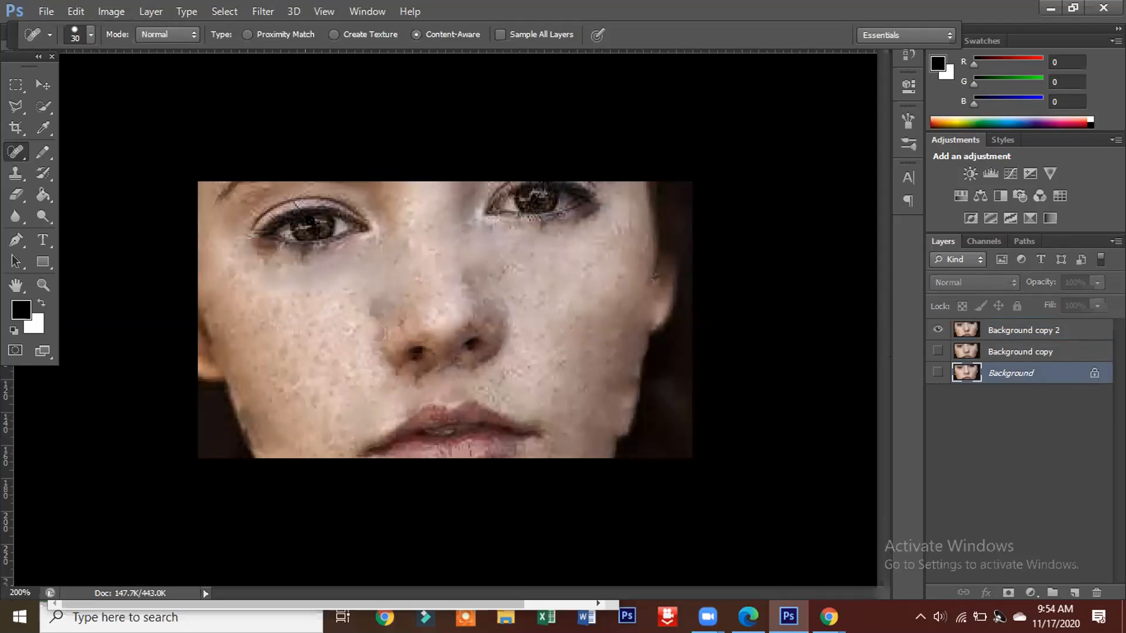
click(938, 373)
click(937, 330)
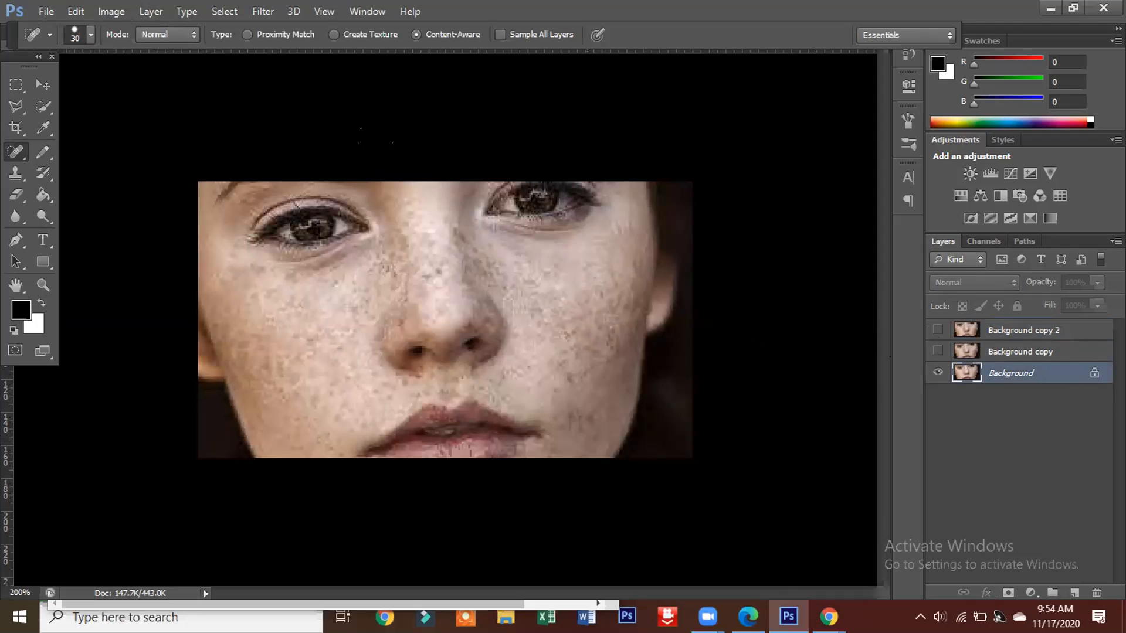
click(150, 11)
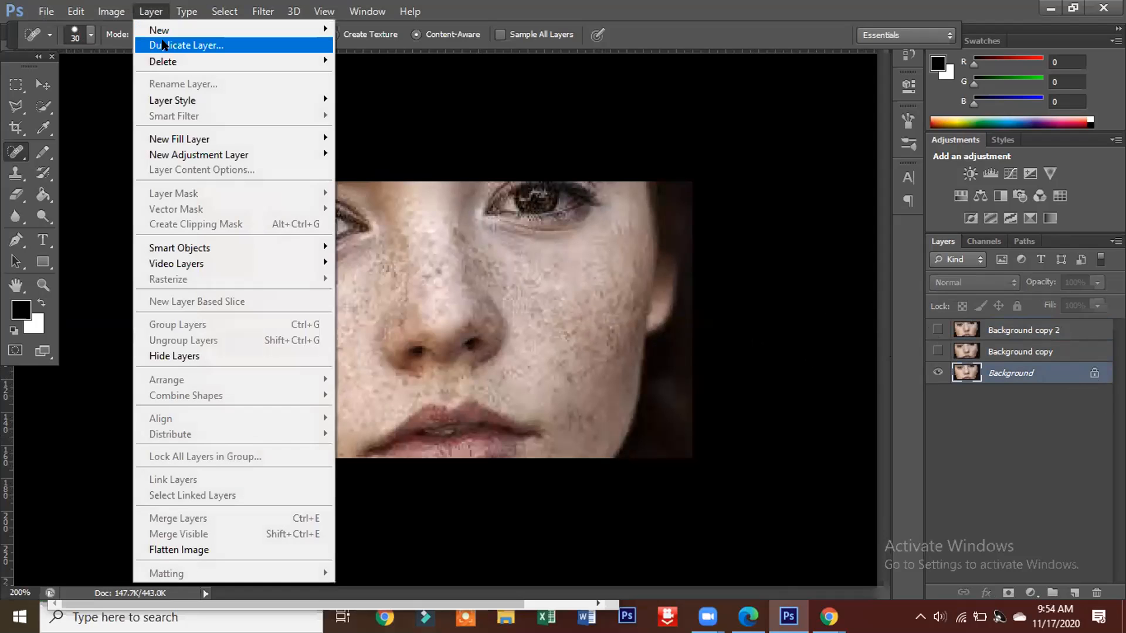
click(164, 45)
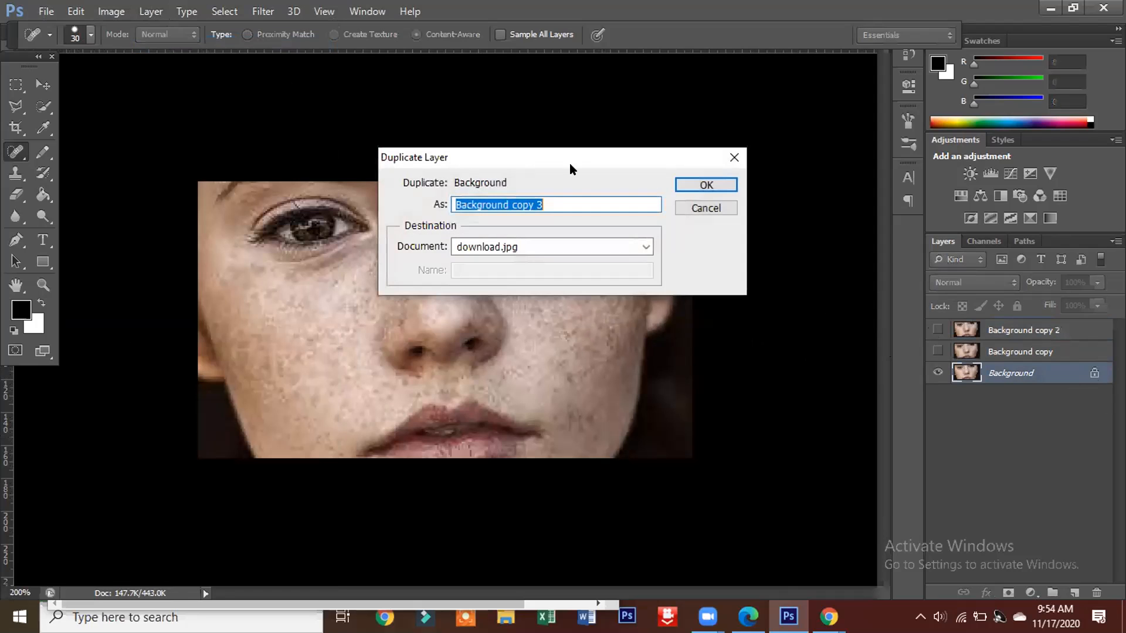
click(676, 183)
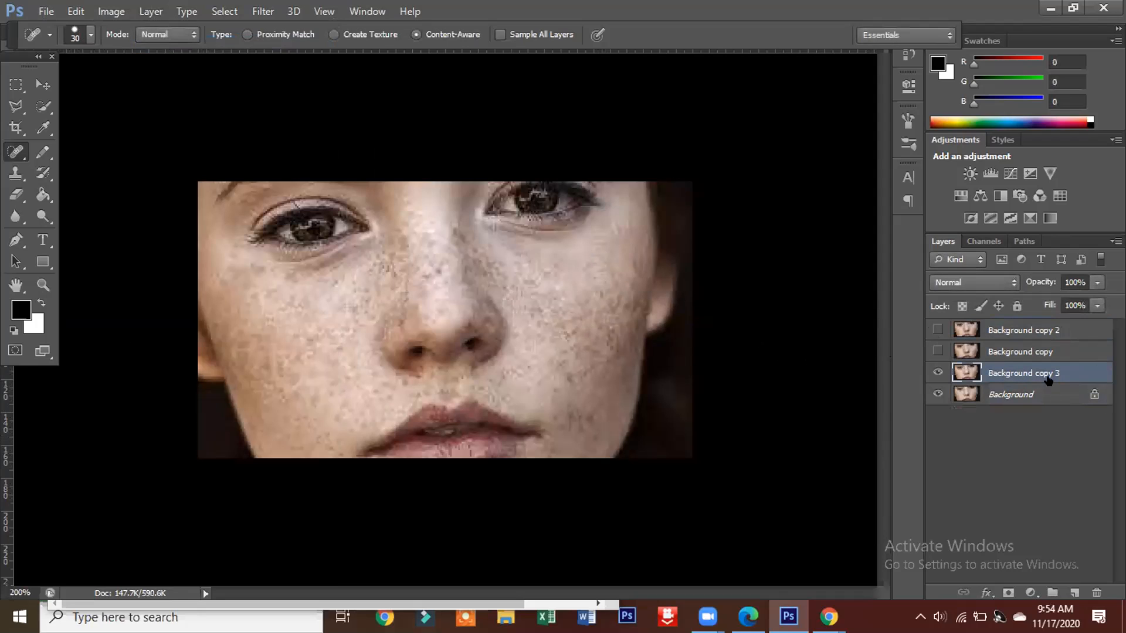
click(937, 394)
Step: Switch to the Healing Brush Tool and reduce its brush size to 10
key(ctrl+plus)
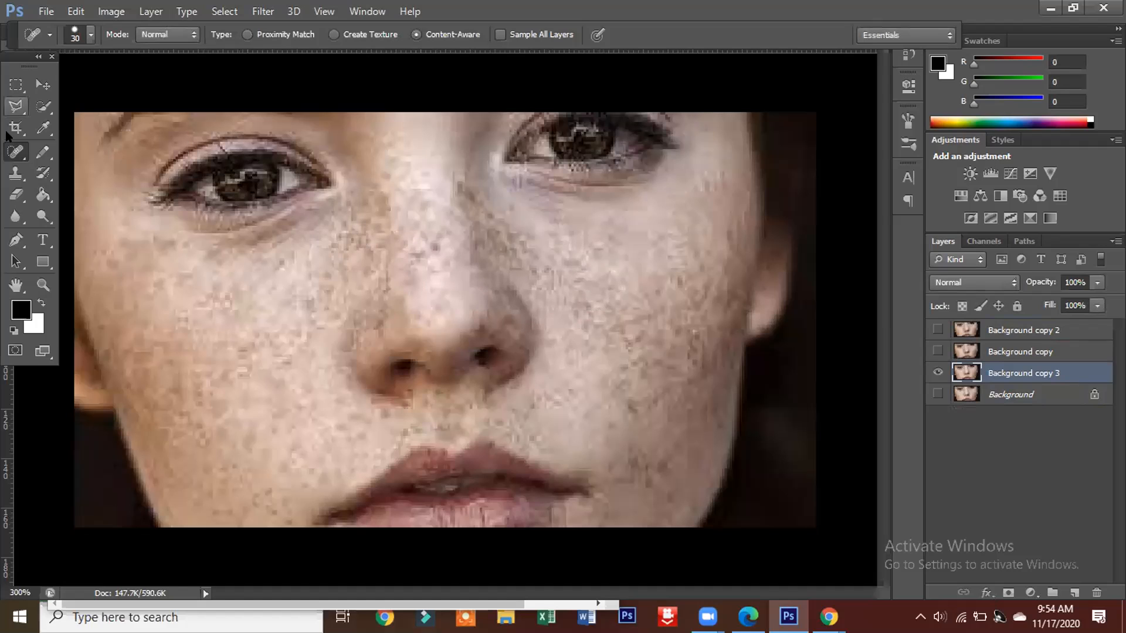
right_click(16, 151)
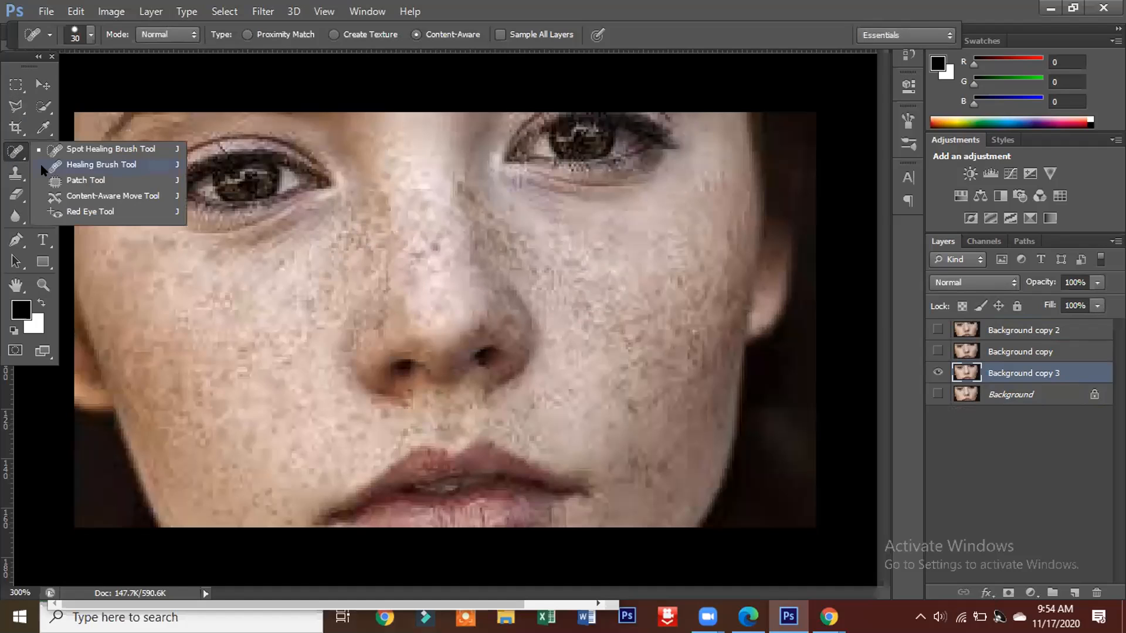
click(92, 166)
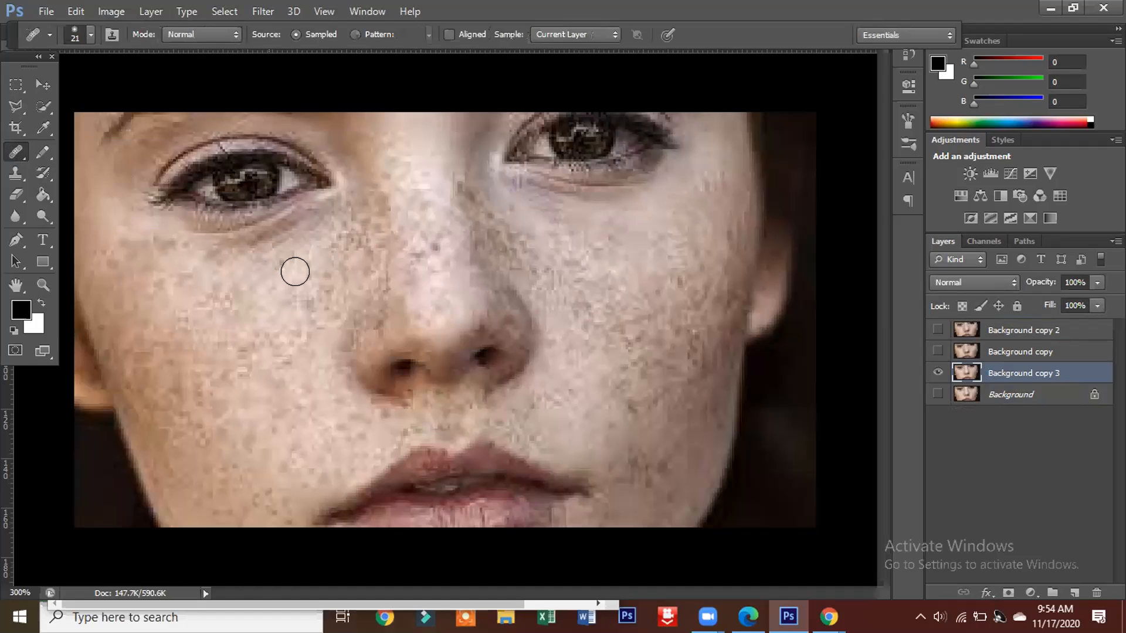
key(bracketleft)
key(bracketleft)
key(bracketleft)
Step: Try to heal the skin on the cheek just below the eye nearest the visible ear
click(638, 206)
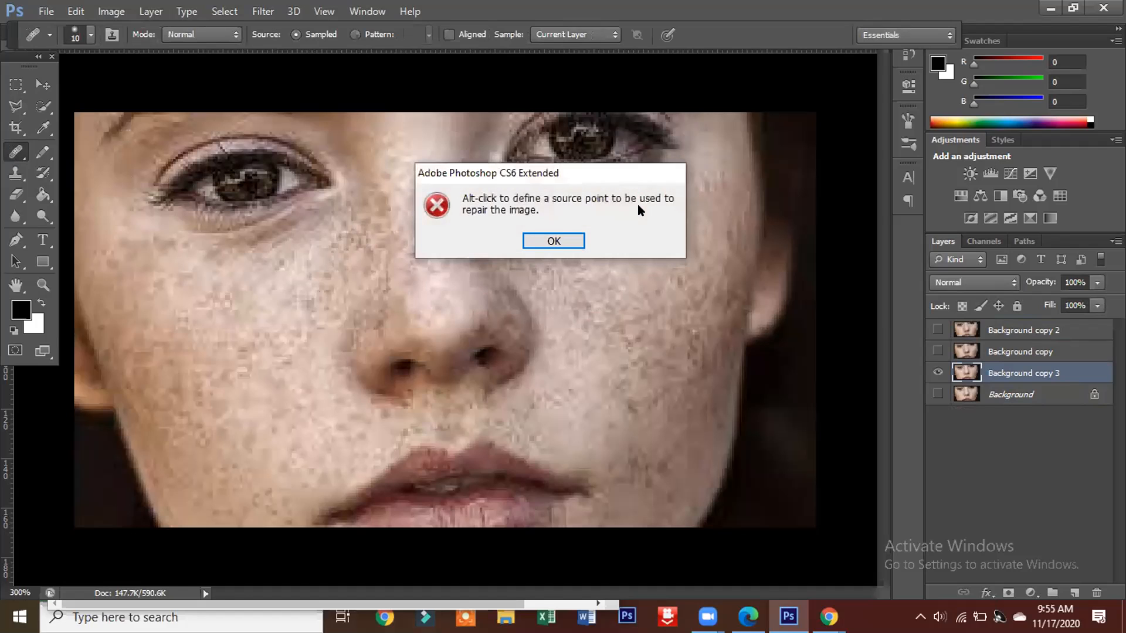
click(556, 242)
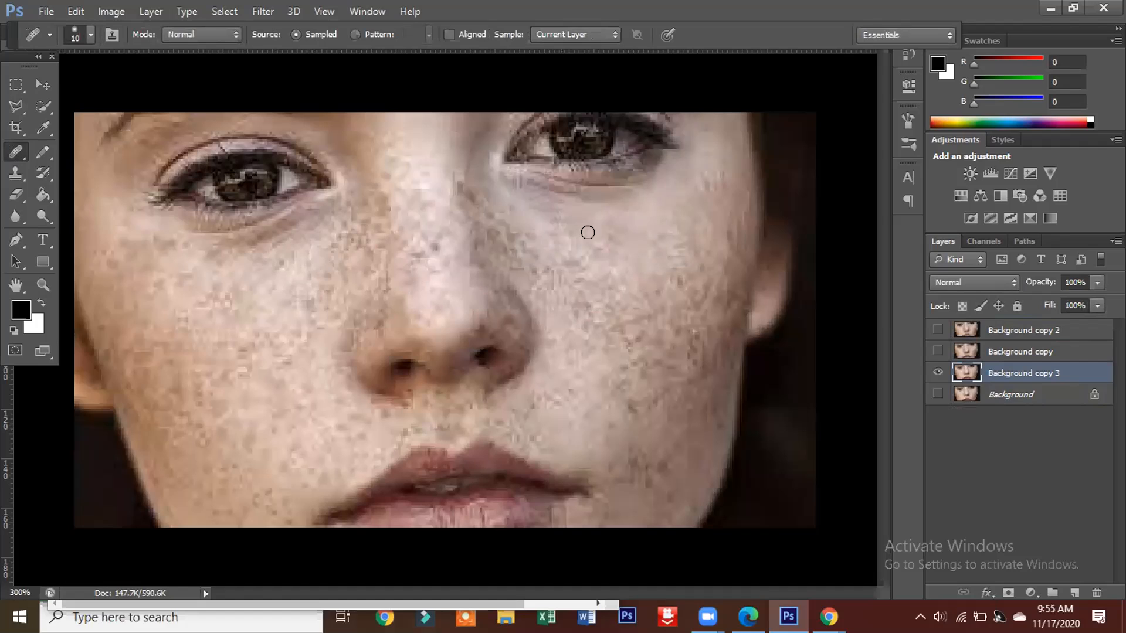
alt+click(628, 206)
click(638, 216)
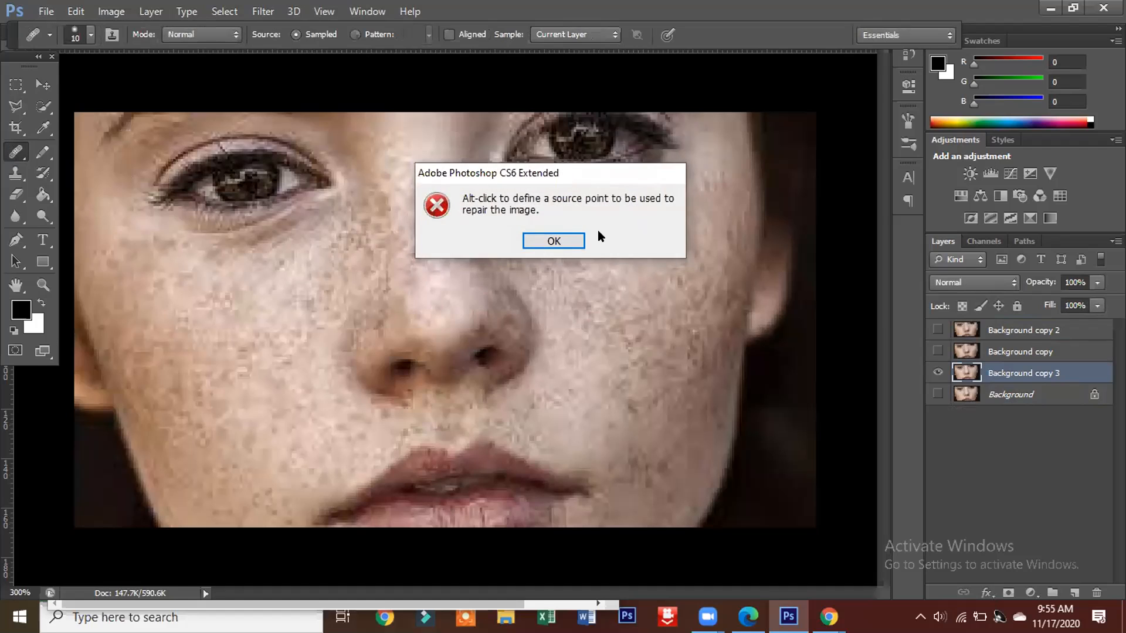
click(562, 241)
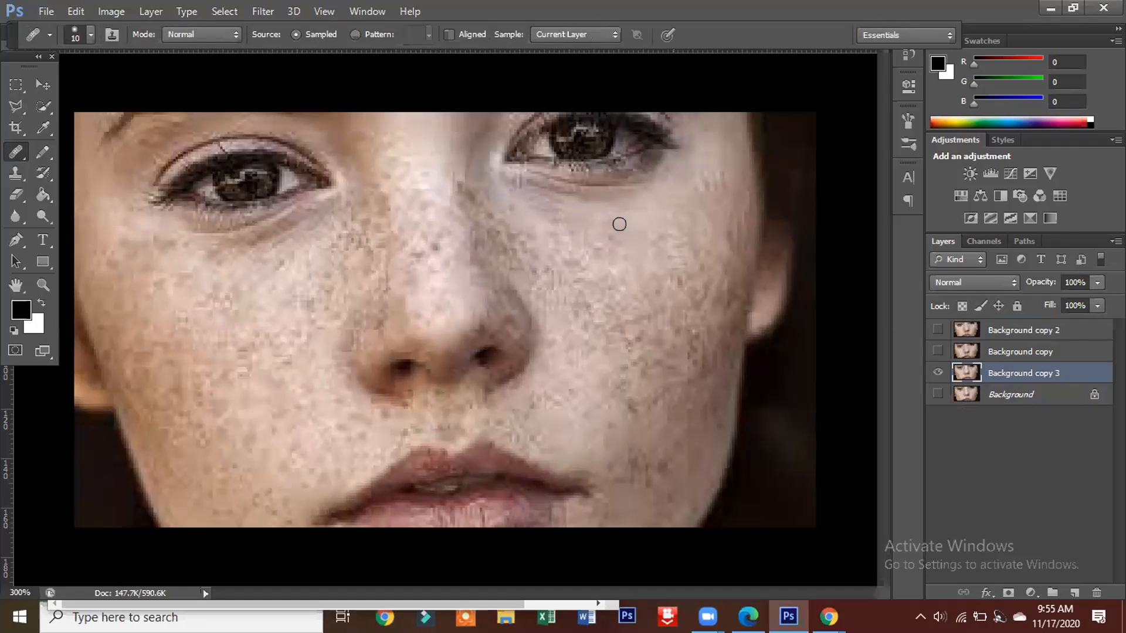
alt+click(643, 220)
click(648, 239)
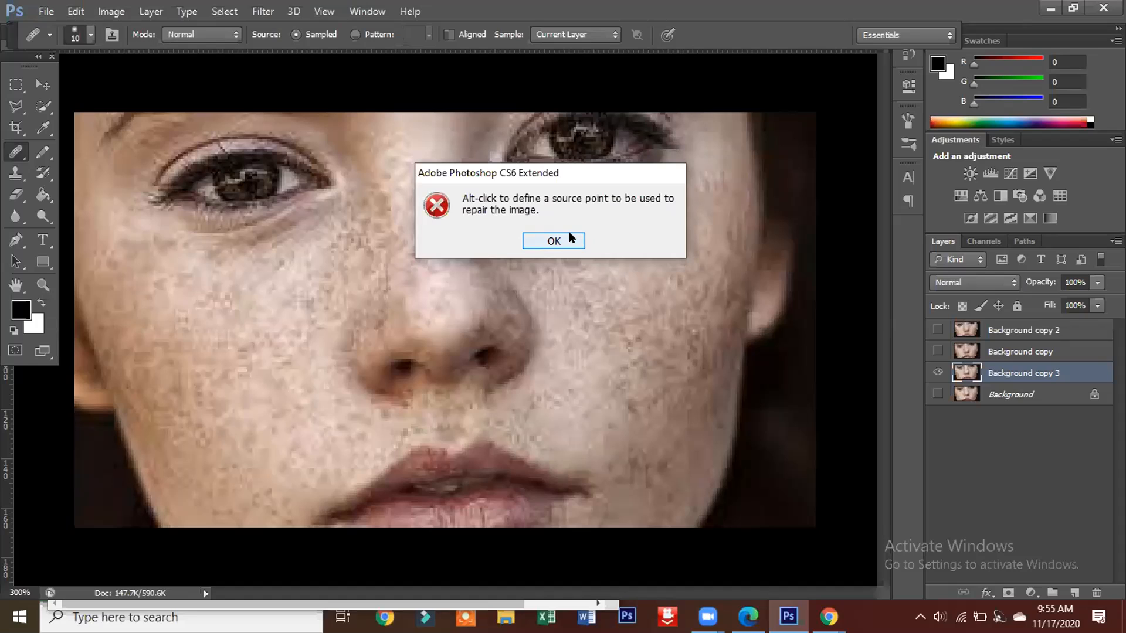
click(570, 237)
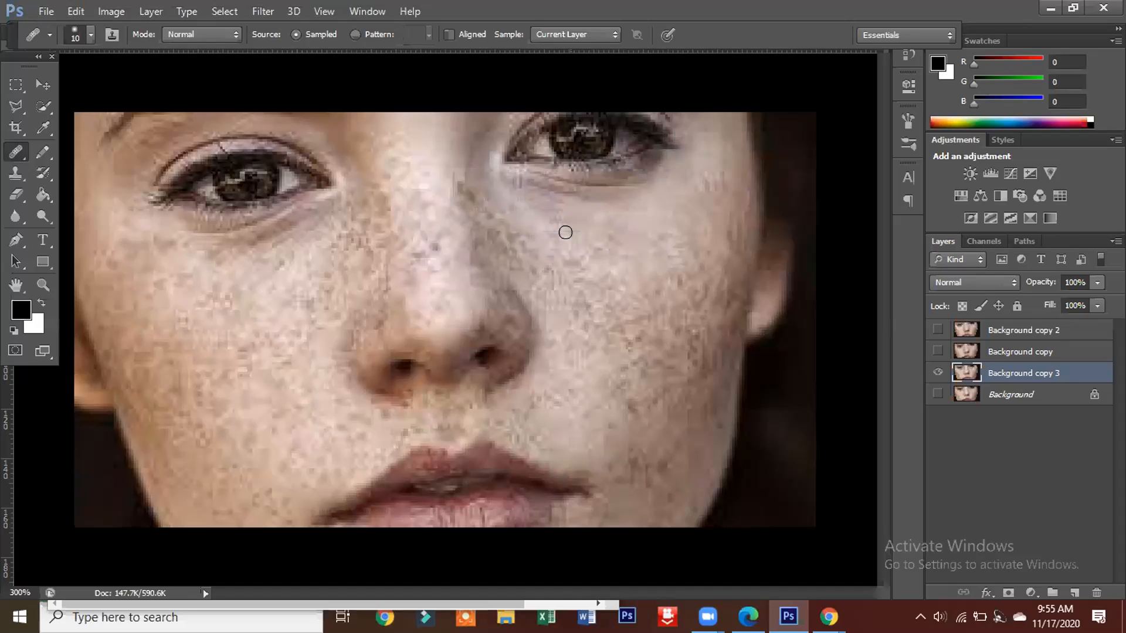
click(649, 216)
click(580, 242)
click(645, 218)
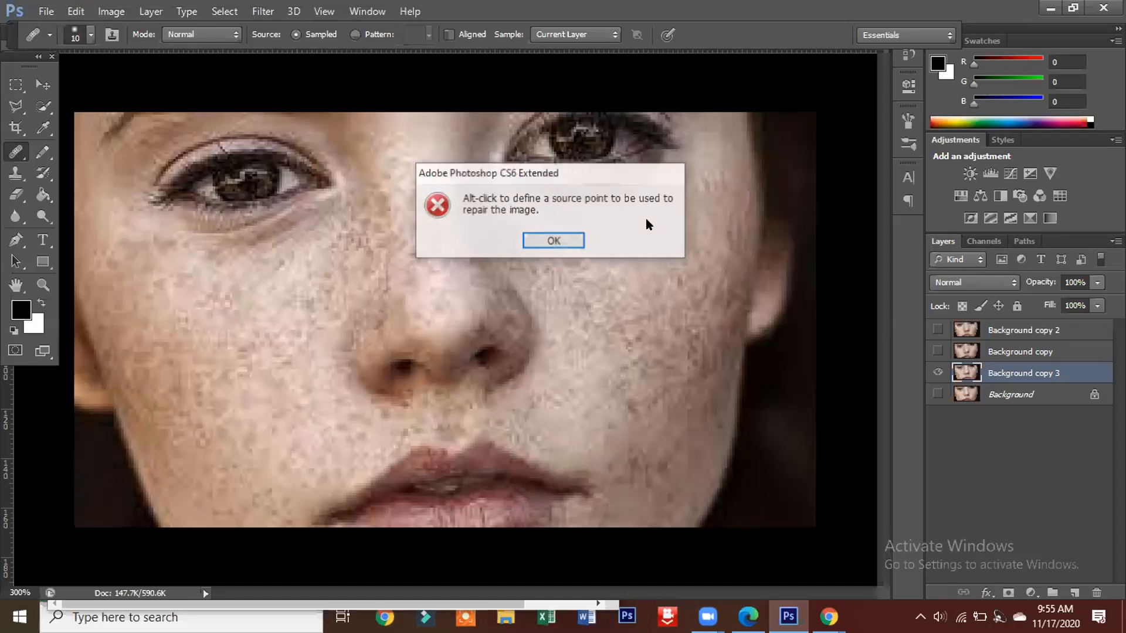
click(554, 241)
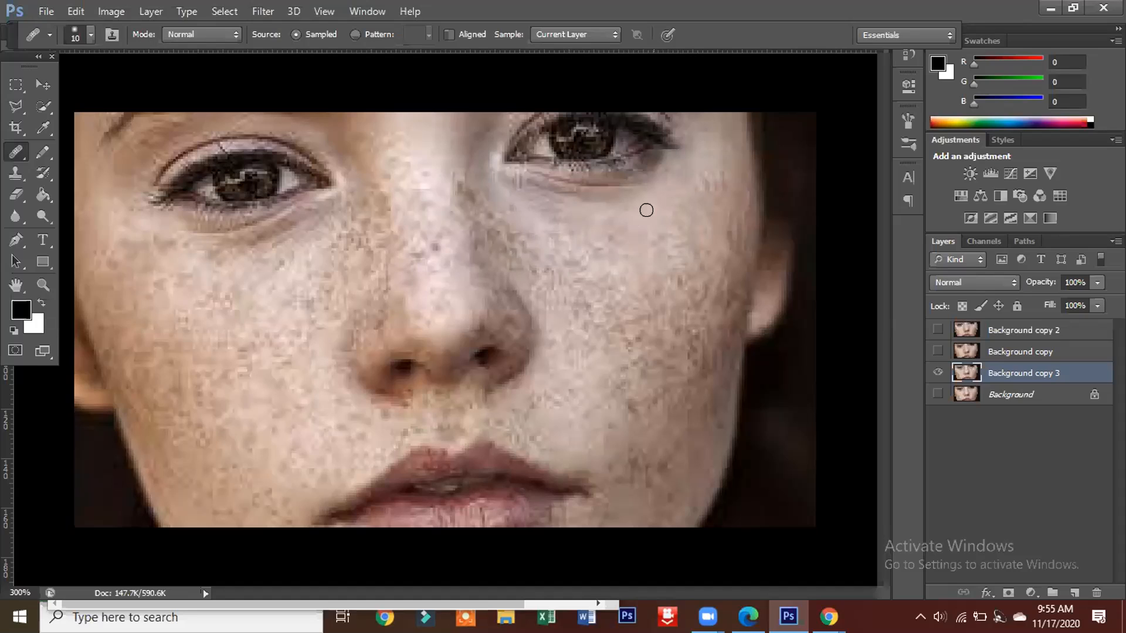
Step: Sample clear skin just below that eye and heal the small marks on the upper cheek beneath it
alt+click(646, 229)
click(629, 233)
alt+click(643, 206)
click(643, 207)
click(633, 236)
Step: Sample clear skin beside the outer corner of the other eye and heal the freckles on the upper cheek below it
alt+click(104, 183)
alt+click(111, 204)
alt+click(143, 220)
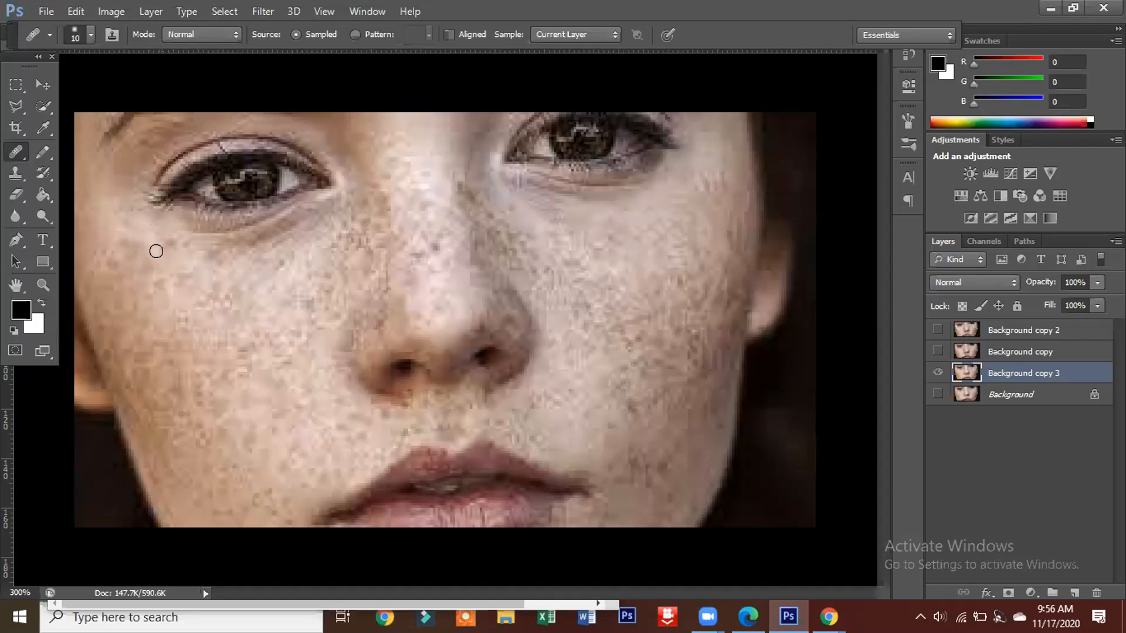
drag(179, 257, 184, 277)
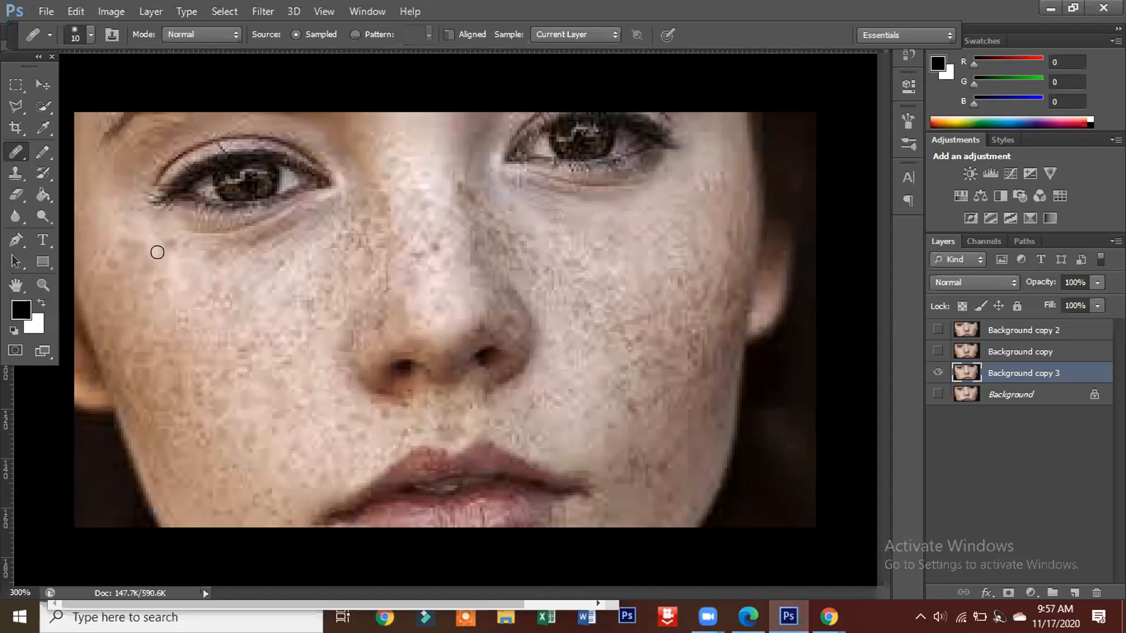
mouse_move(157, 246)
mouse_down()
mouse_move(167, 246)
mouse_move(146, 226)
mouse_move(156, 248)
mouse_move(130, 234)
mouse_move(163, 282)
mouse_up()
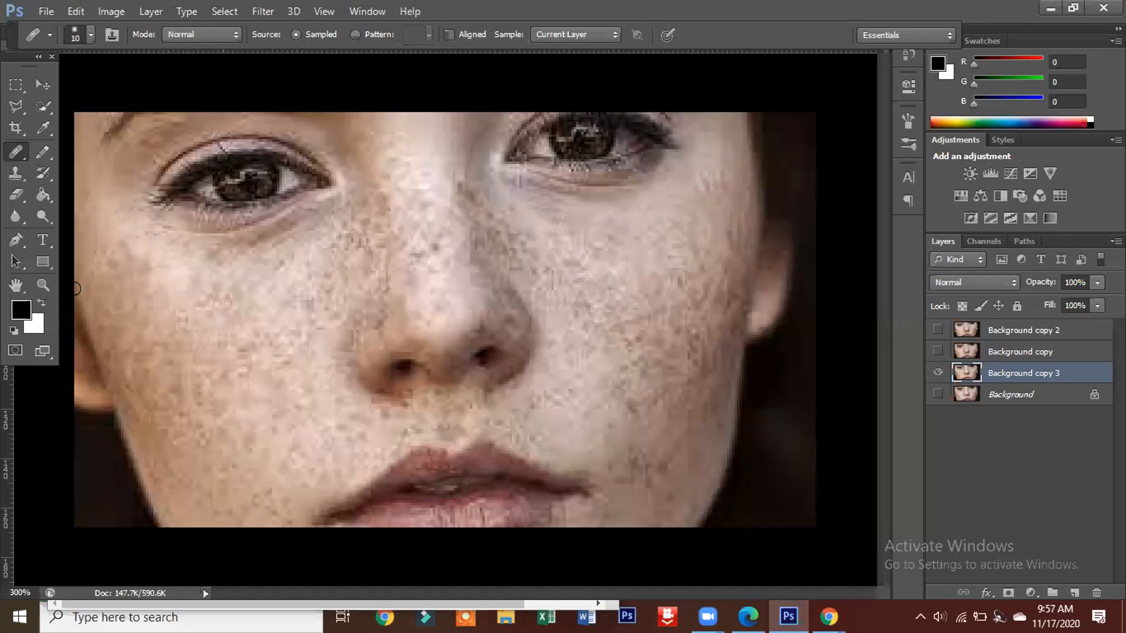
Step: Create a new 15 × 15 inch document at 300 pixels/inch in 8-bit CMYK Color with a white background
click(46, 11)
mouse_move(76, 11)
click(81, 118)
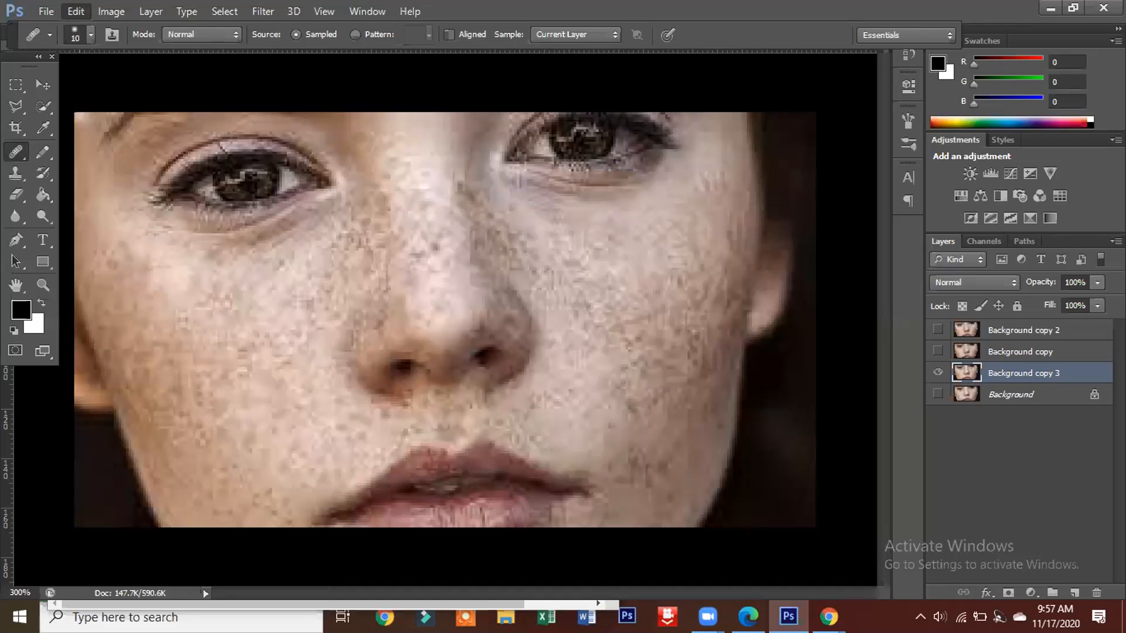
click(45, 11)
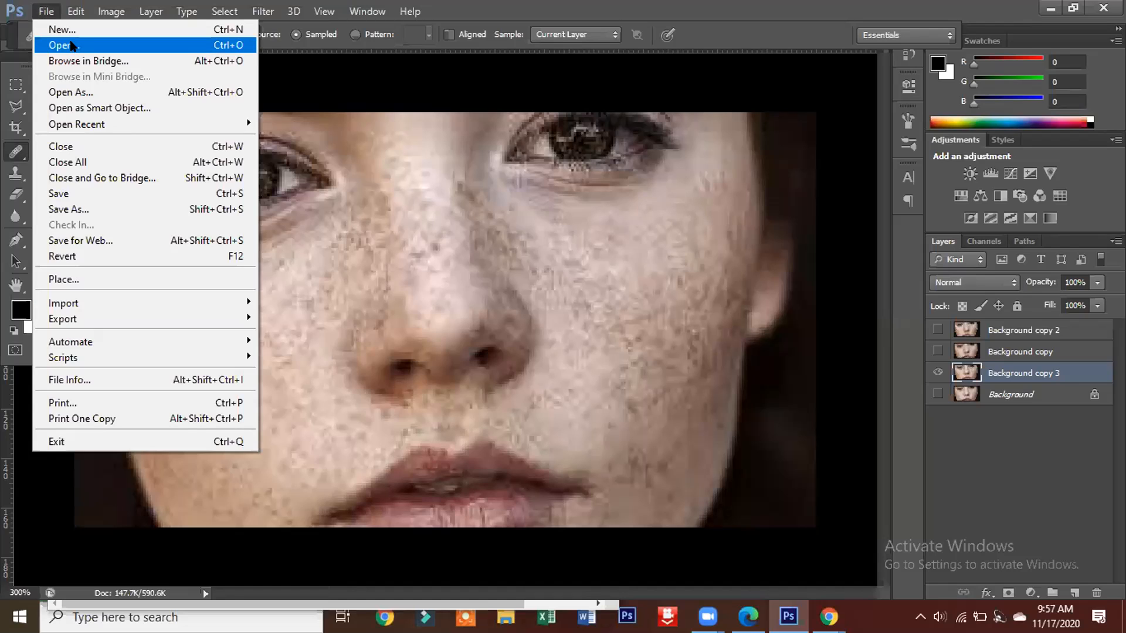
click(38, 11)
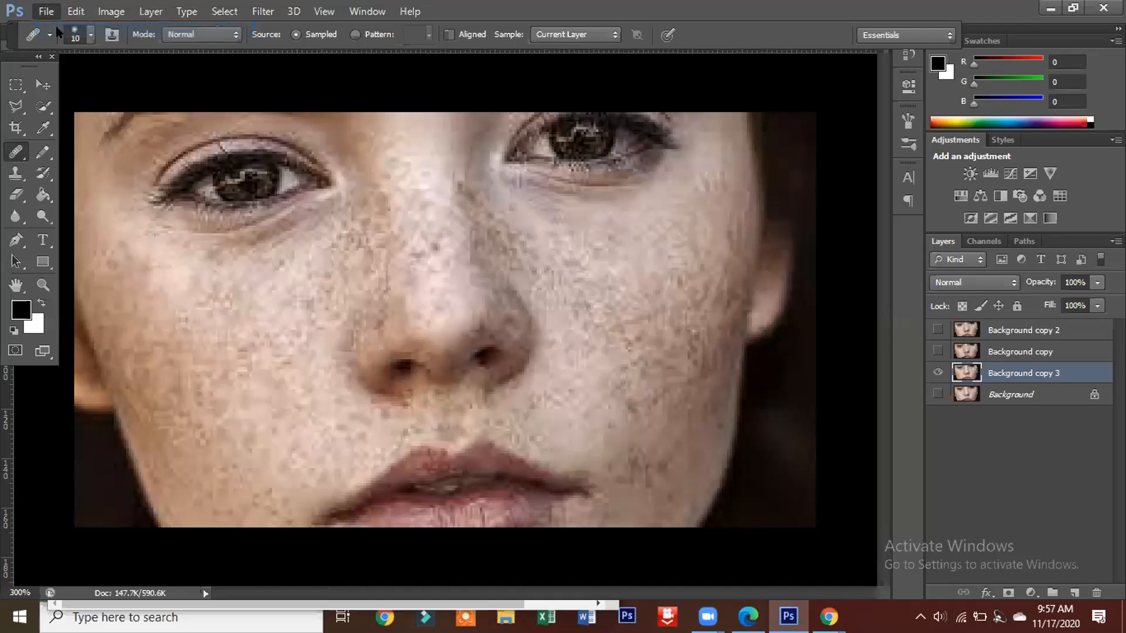
key(ctrl+n)
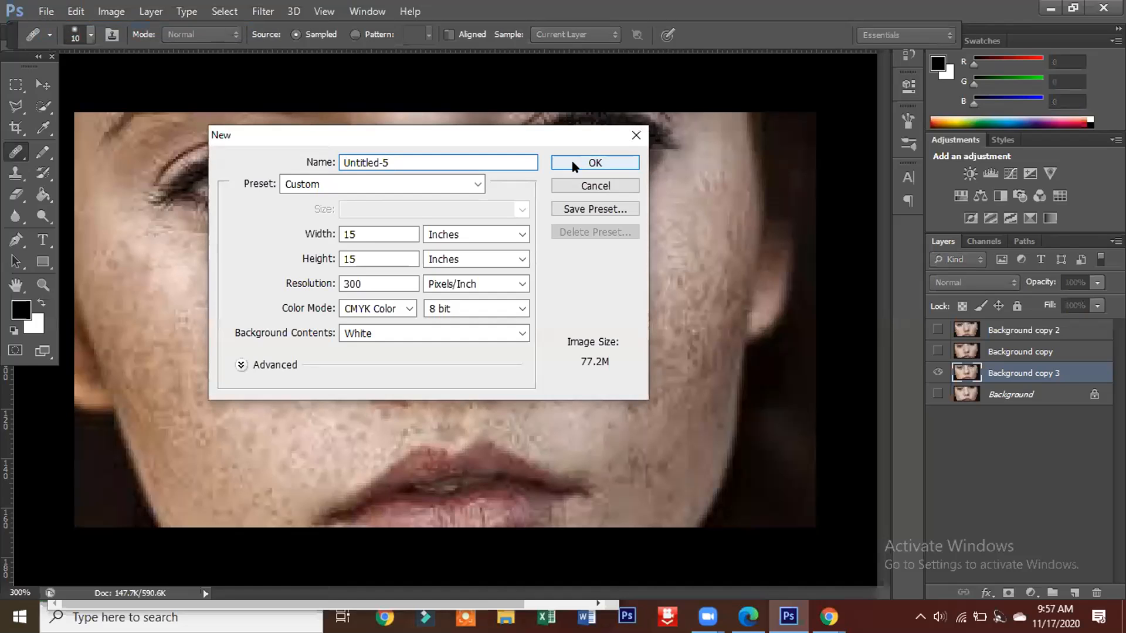
key(Escape)
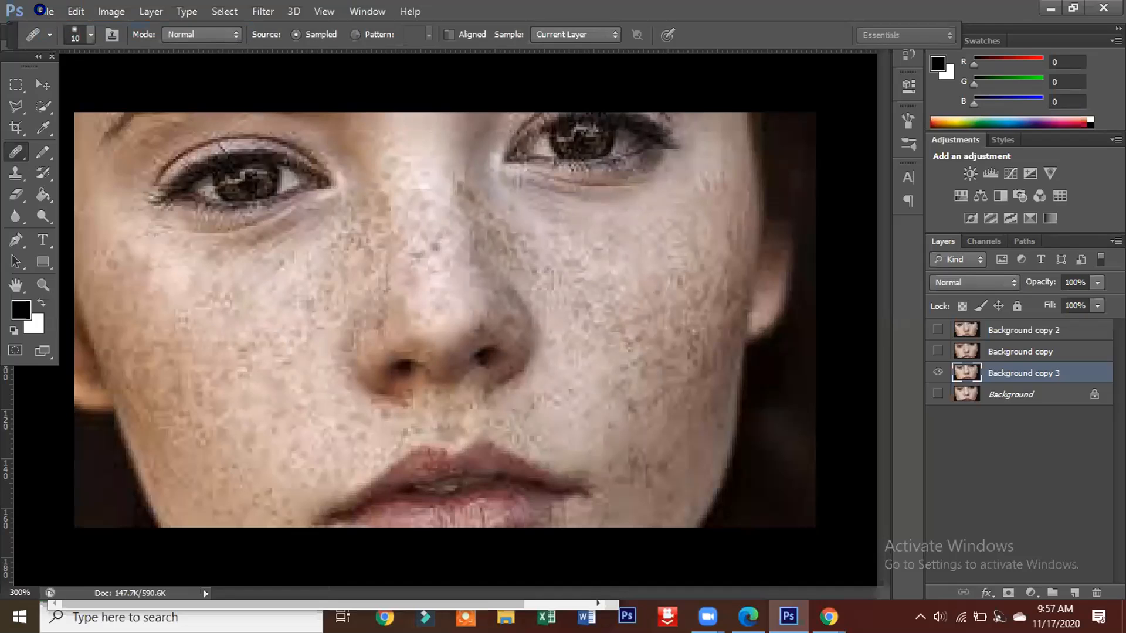
click(45, 13)
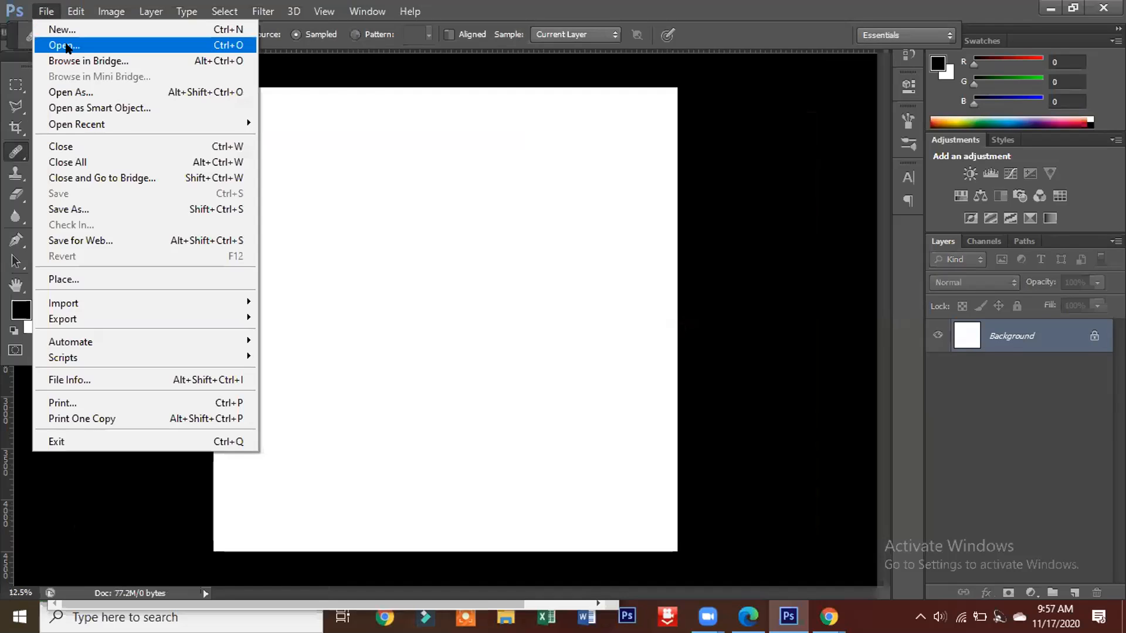
click(65, 46)
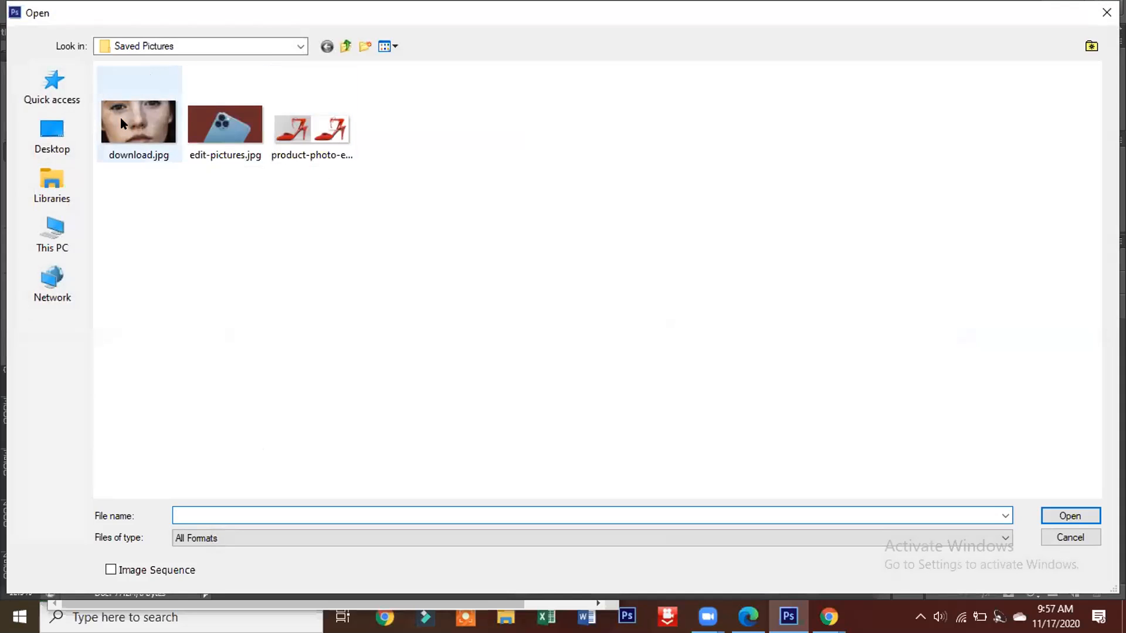
click(1102, 12)
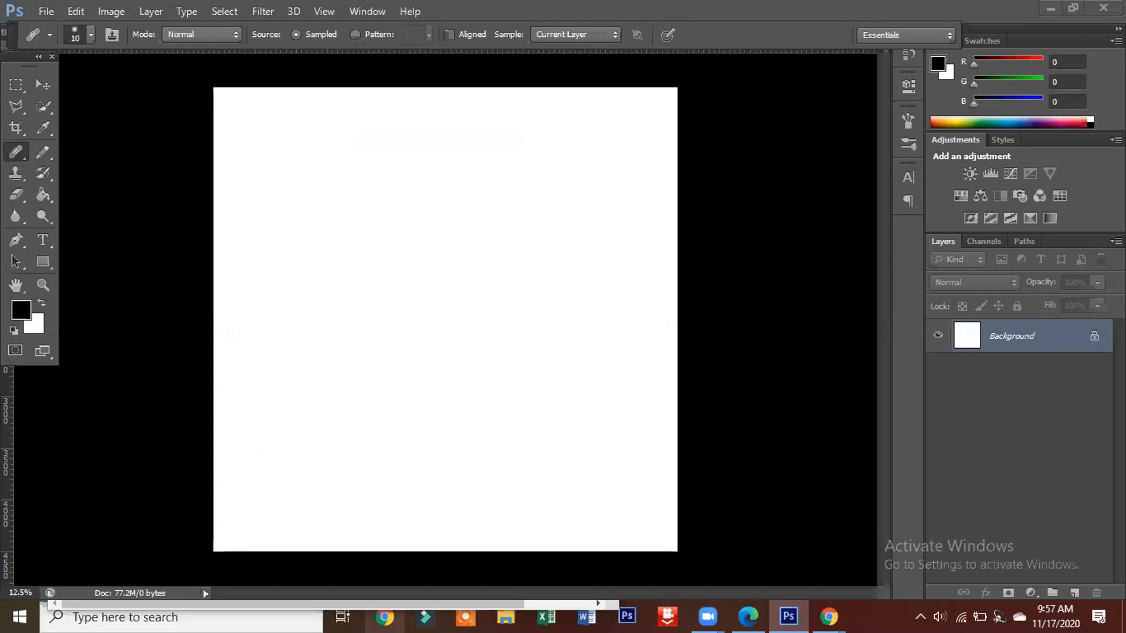
Step: Switch to Chrome and search Google for "face spot image"
click(385, 617)
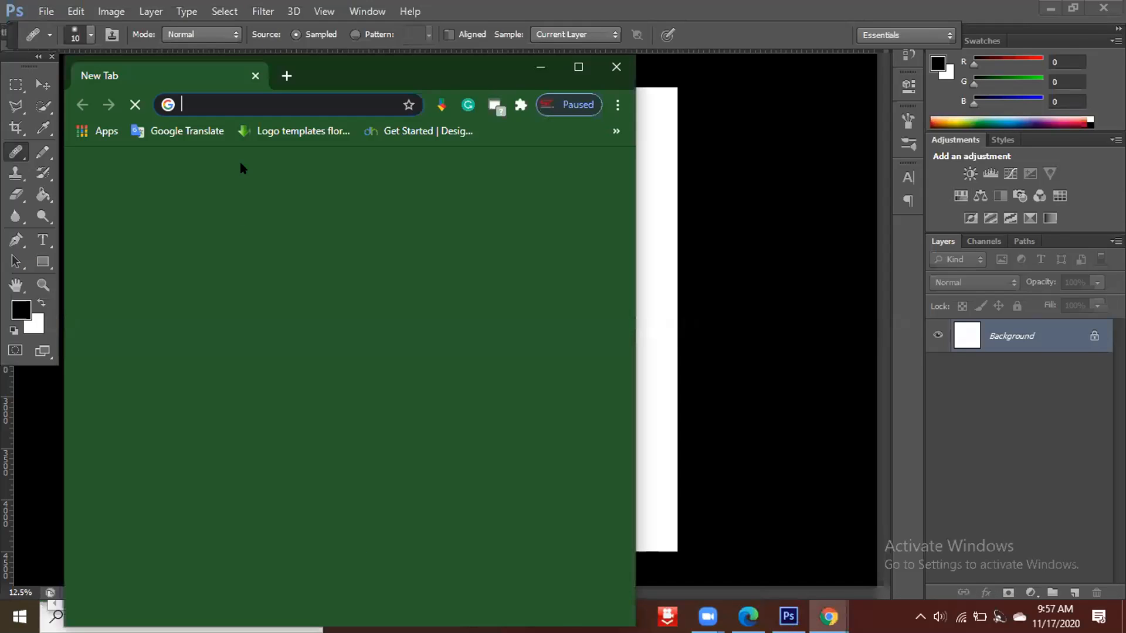
click(230, 104)
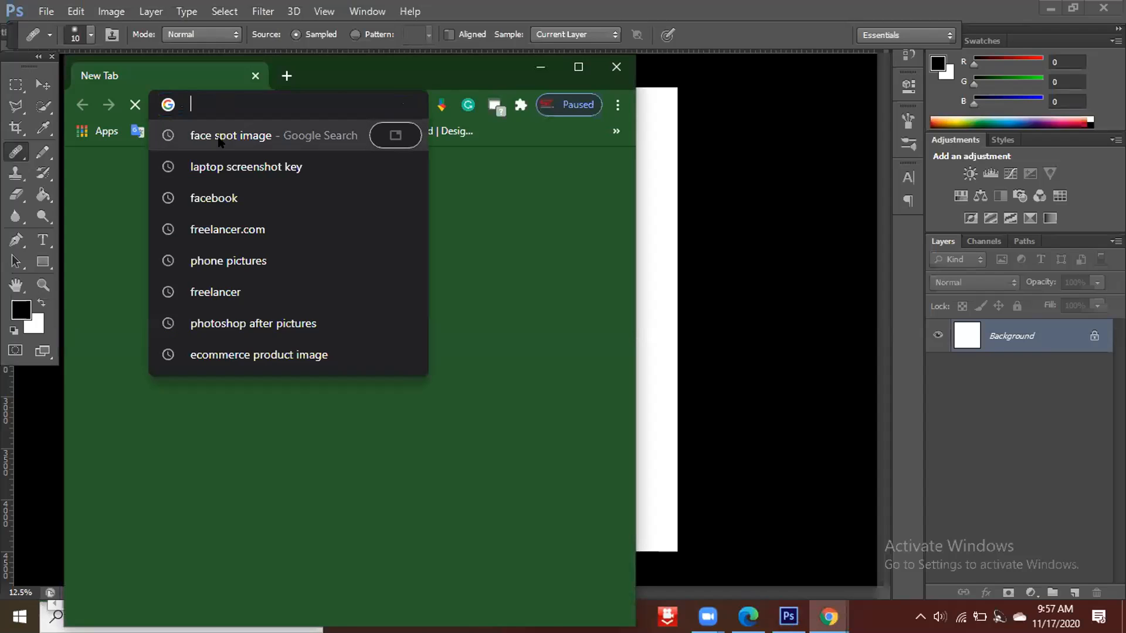
click(218, 138)
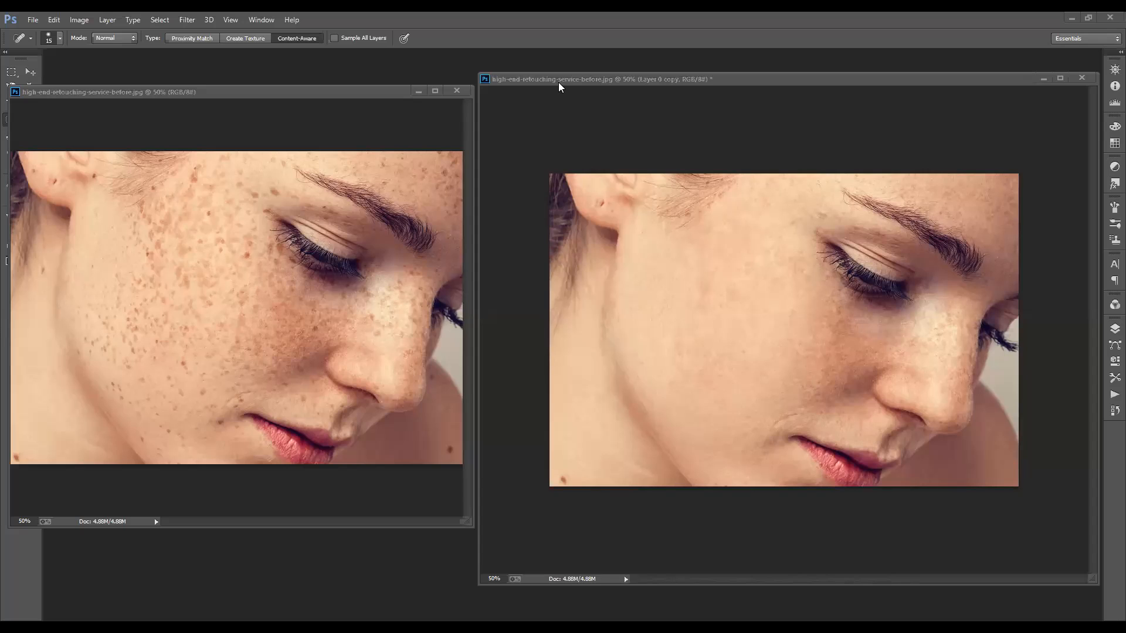
Step: Switch to the retouched copy of high-end-retouching-service-before.jpg, dock its window as a tab and enlarge it to 100%
click(559, 83)
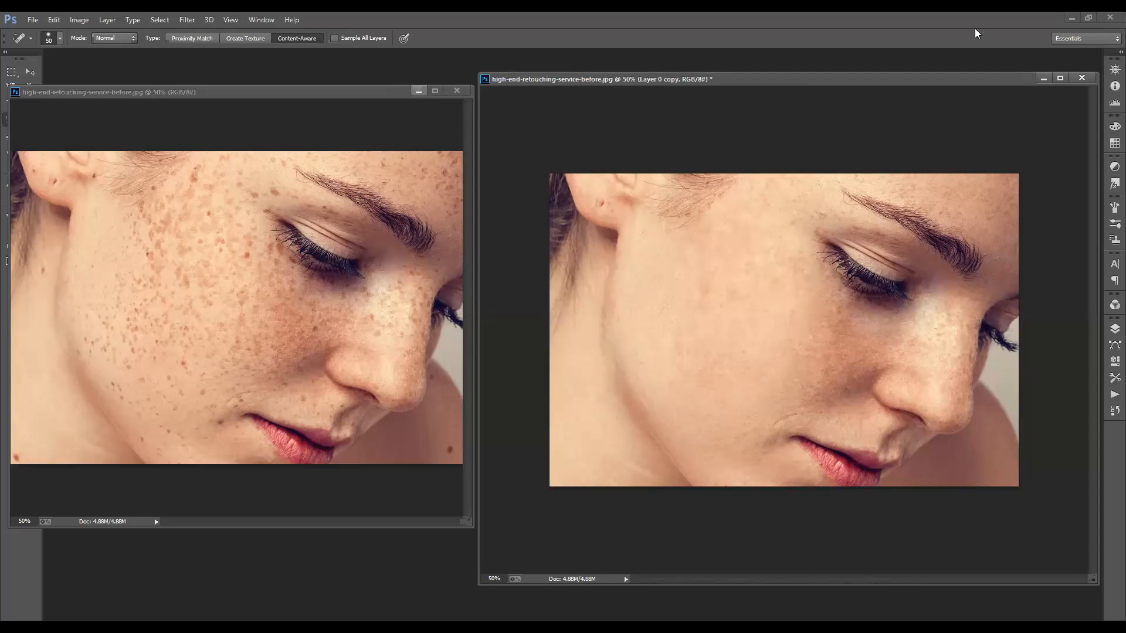
mouse_move(592, 84)
mouse_down()
mouse_move(185, 107)
mouse_move(209, 60)
mouse_up()
key(ctrl+plus)
key(ctrl+plus)
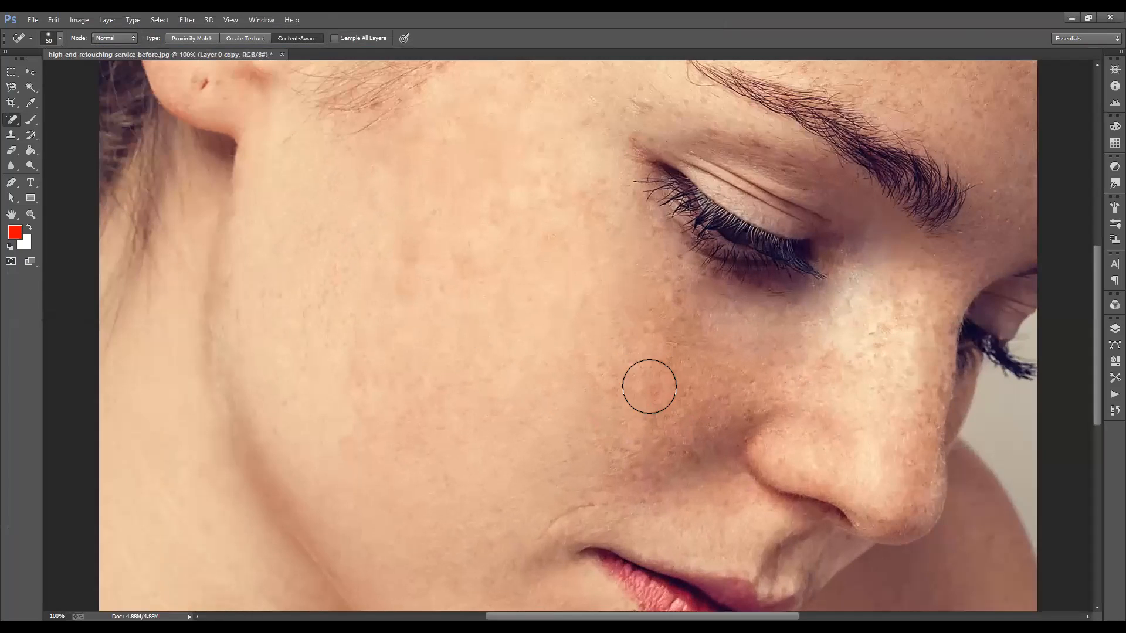
Step: Examine the retouched portrait at 200% around the cheek, nose, mouth and eye for remaining marks
key(ctrl+plus)
drag(246, 456, 235, 442)
drag(557, 419, 492, 357)
drag(506, 565, 377, 488)
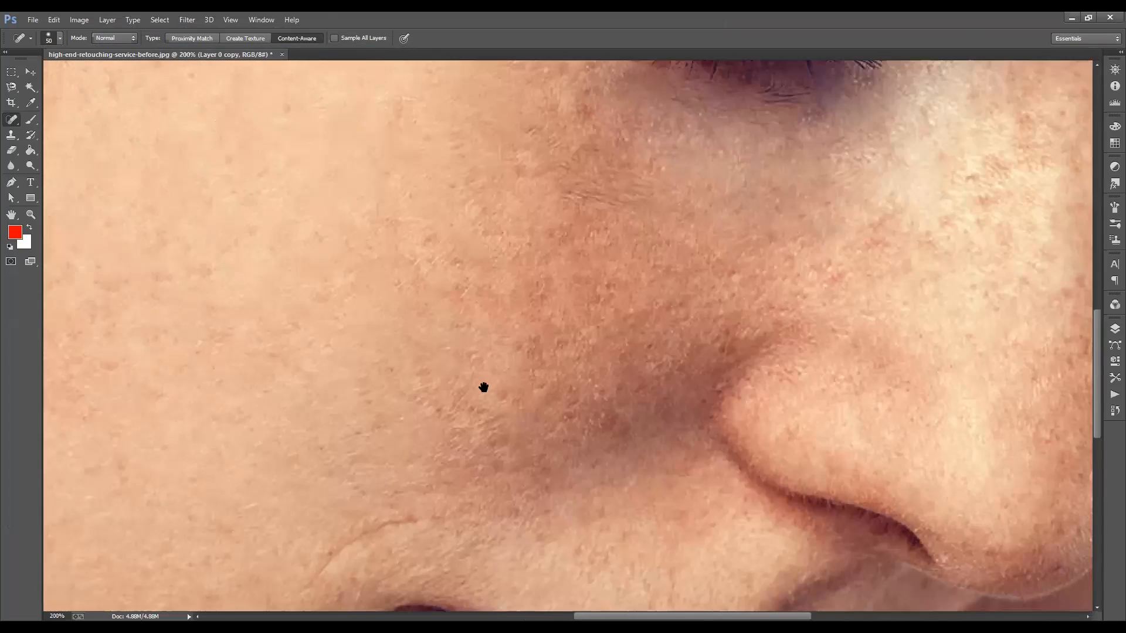
drag(547, 337, 288, 355)
drag(378, 432, 347, 364)
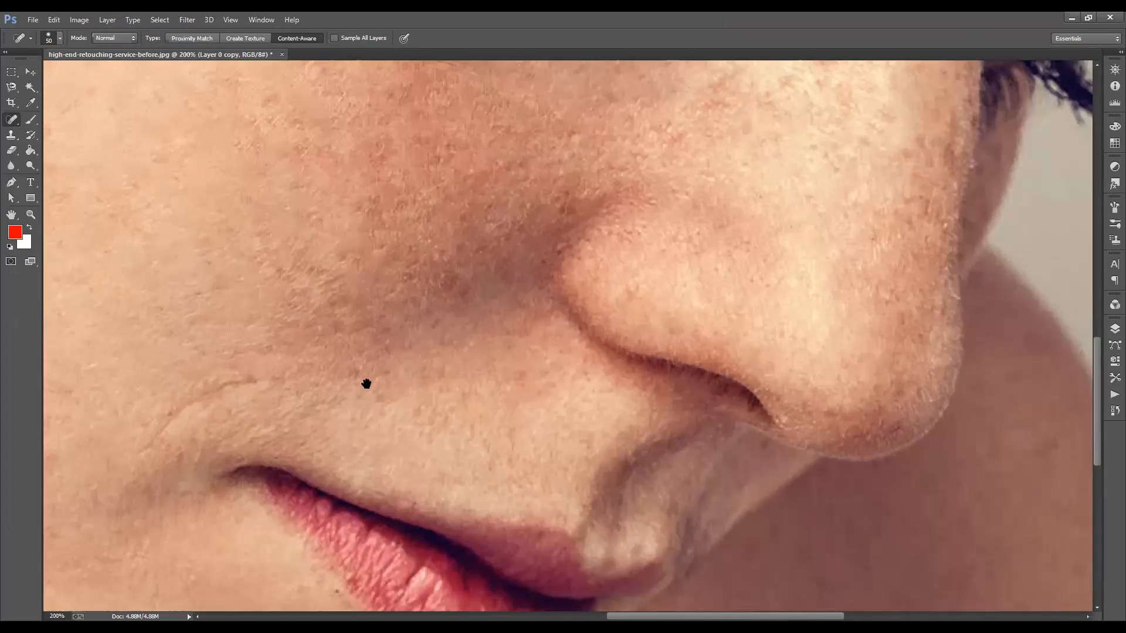
drag(501, 244, 268, 243)
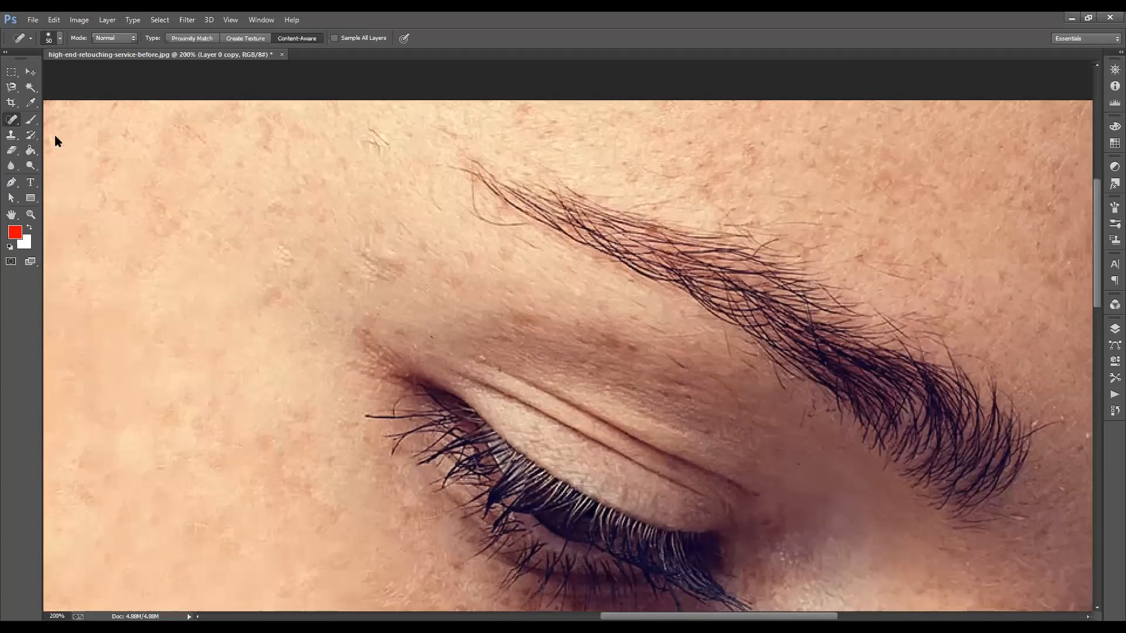
Step: Choose the Healing Brush tool with Sampled source and set its brush size to 30
right_click(11, 120)
click(75, 143)
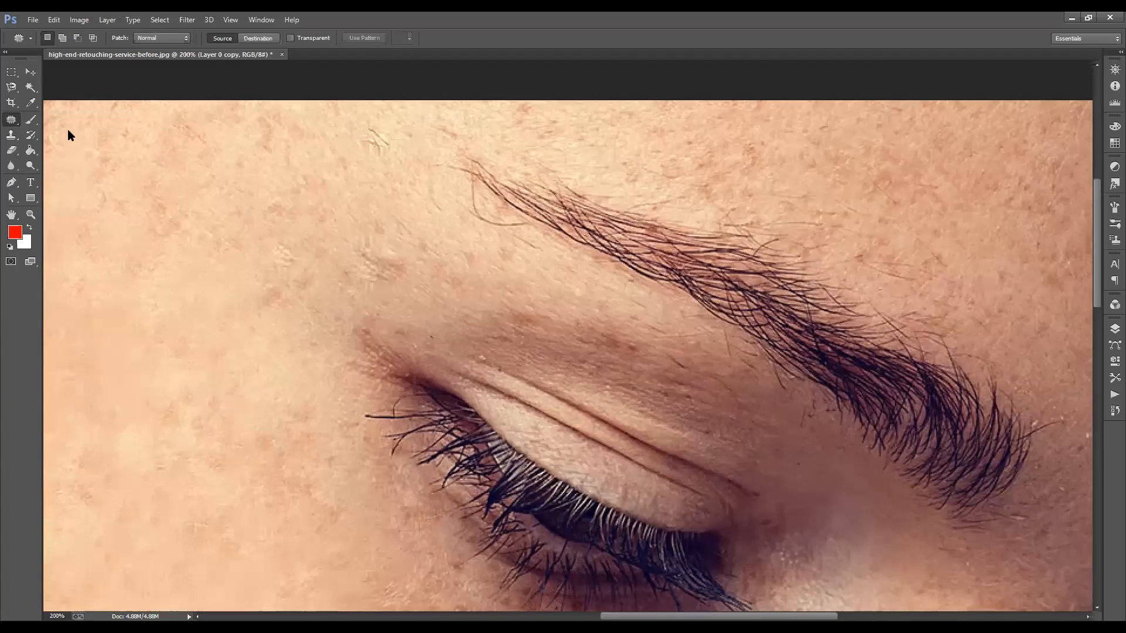
right_click(12, 120)
click(70, 131)
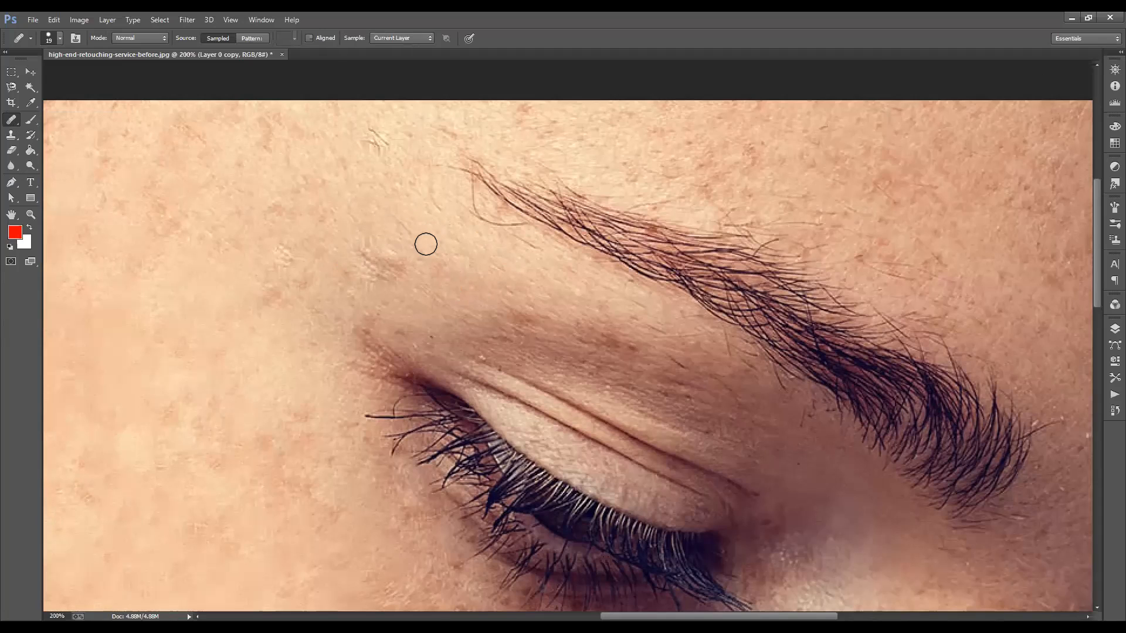
click(401, 298)
key(bracketright)
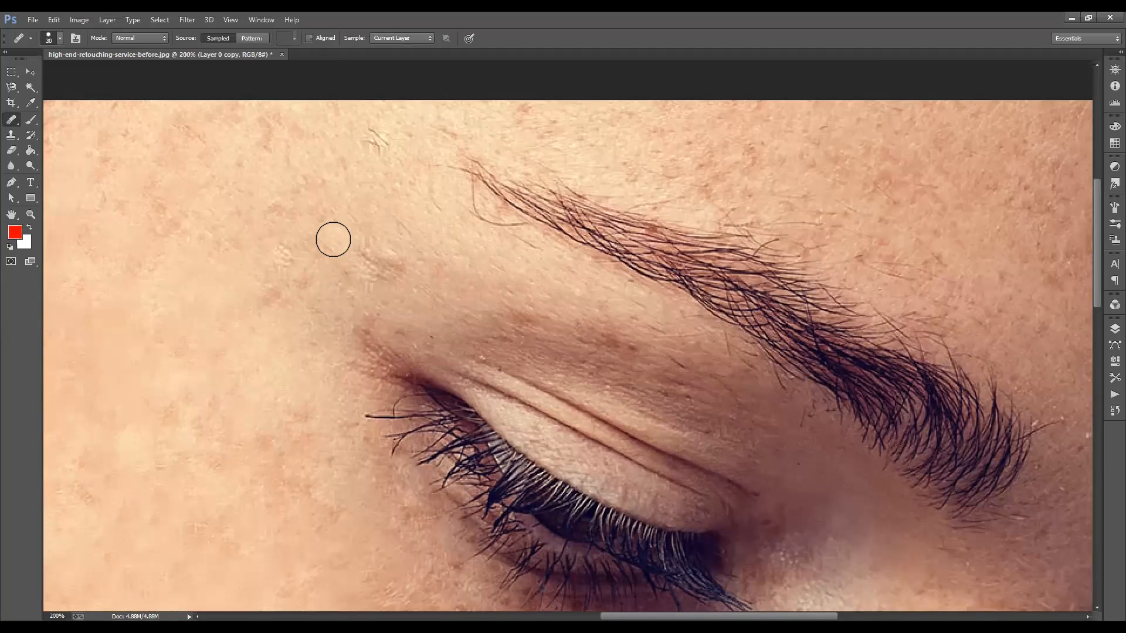
Step: Heal the small marks between the outer end of the eyebrow and the outer corner of the eye
click(380, 263)
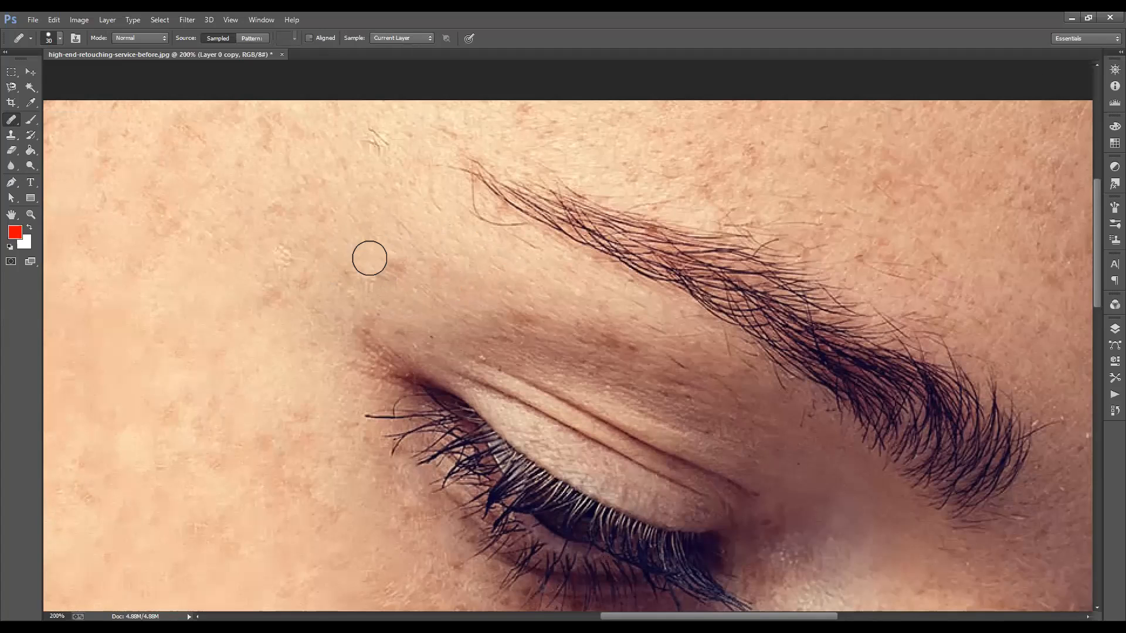
click(387, 260)
click(381, 272)
click(393, 270)
click(357, 278)
click(379, 275)
click(398, 270)
Step: Heal the freckles on the temple between the hairline and the outer end of the eyebrow
key(space)
drag(495, 289, 596, 357)
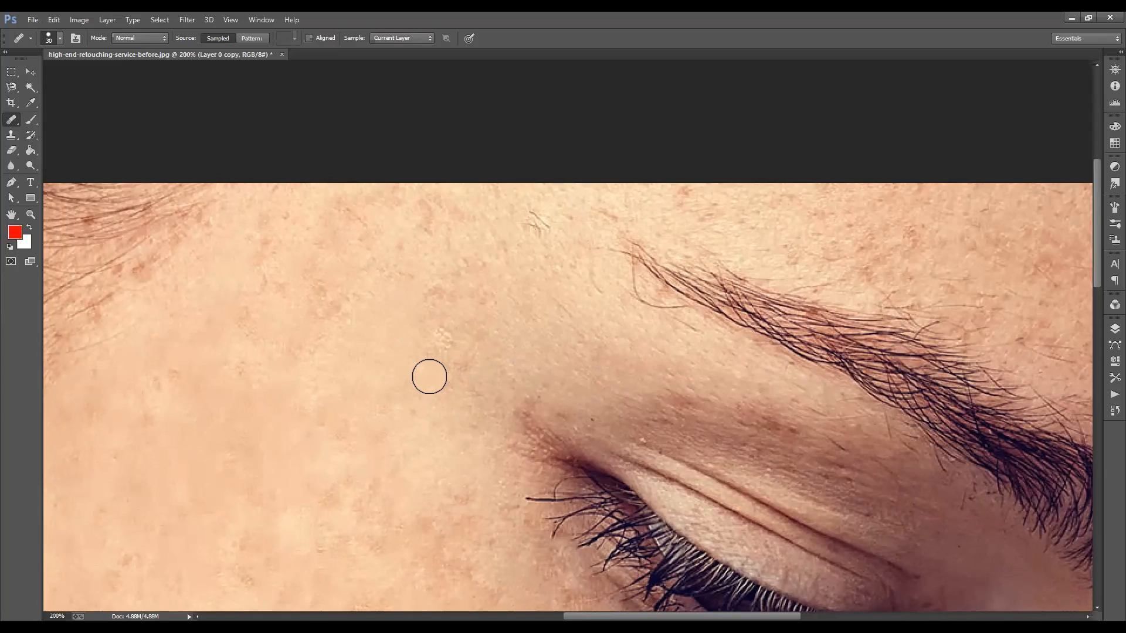
drag(356, 332, 431, 396)
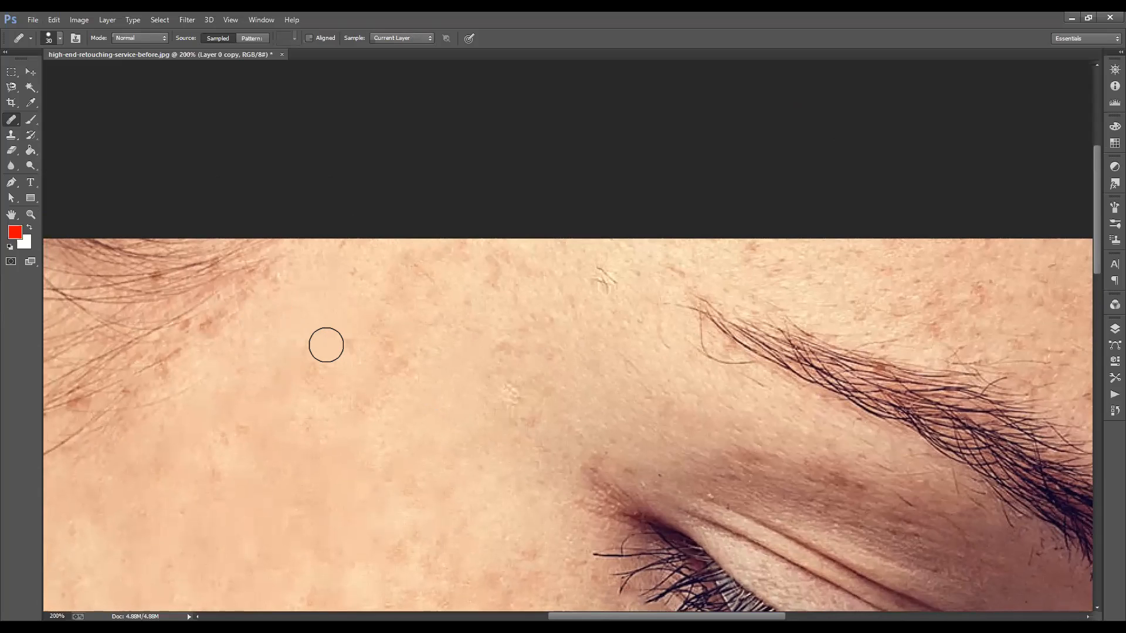
mouse_move(360, 399)
mouse_down()
mouse_move(429, 395)
mouse_move(326, 459)
mouse_up()
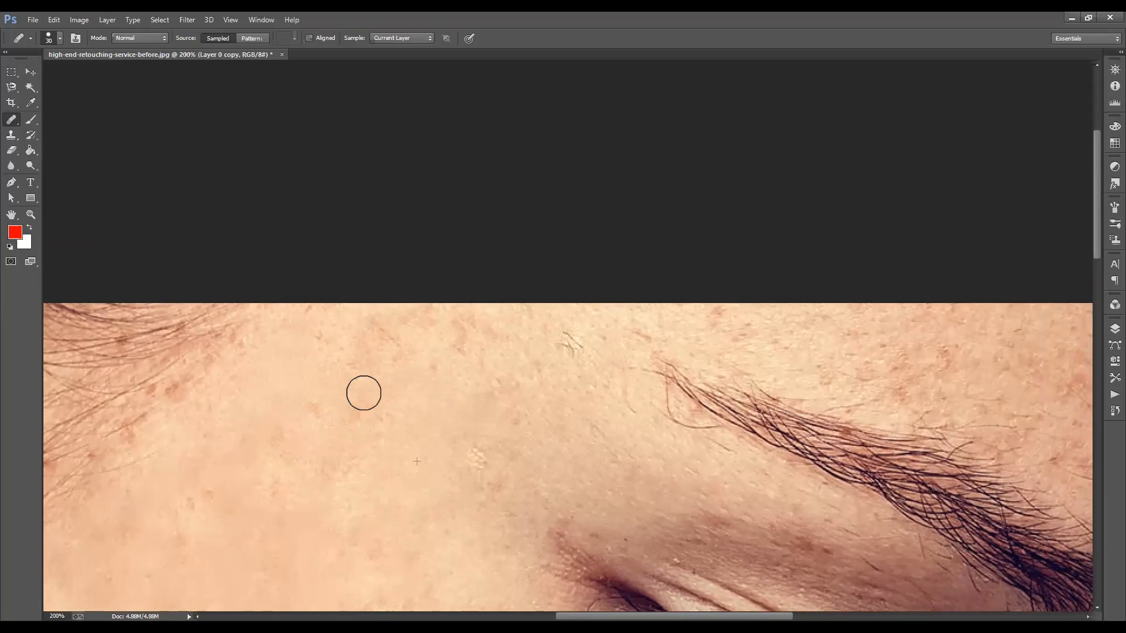
drag(420, 418, 412, 472)
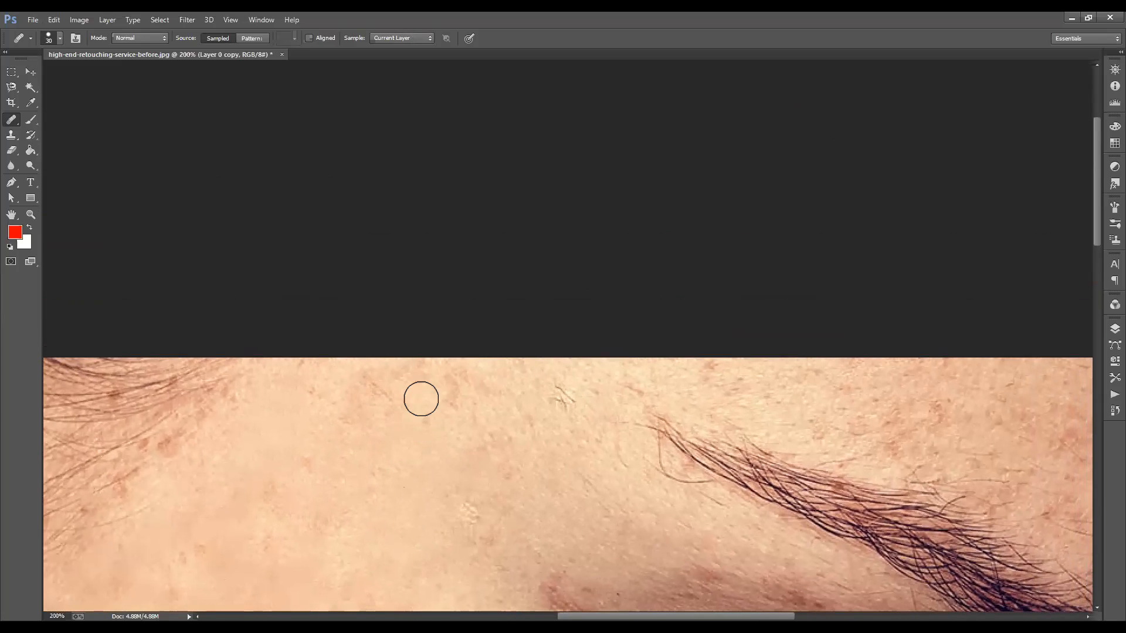
mouse_move(429, 384)
mouse_down()
mouse_move(421, 370)
mouse_move(368, 377)
mouse_move(398, 398)
mouse_move(377, 407)
mouse_move(315, 387)
mouse_move(335, 385)
mouse_up()
mouse_move(496, 436)
mouse_down()
mouse_move(344, 435)
mouse_move(334, 417)
mouse_up()
drag(439, 411, 326, 395)
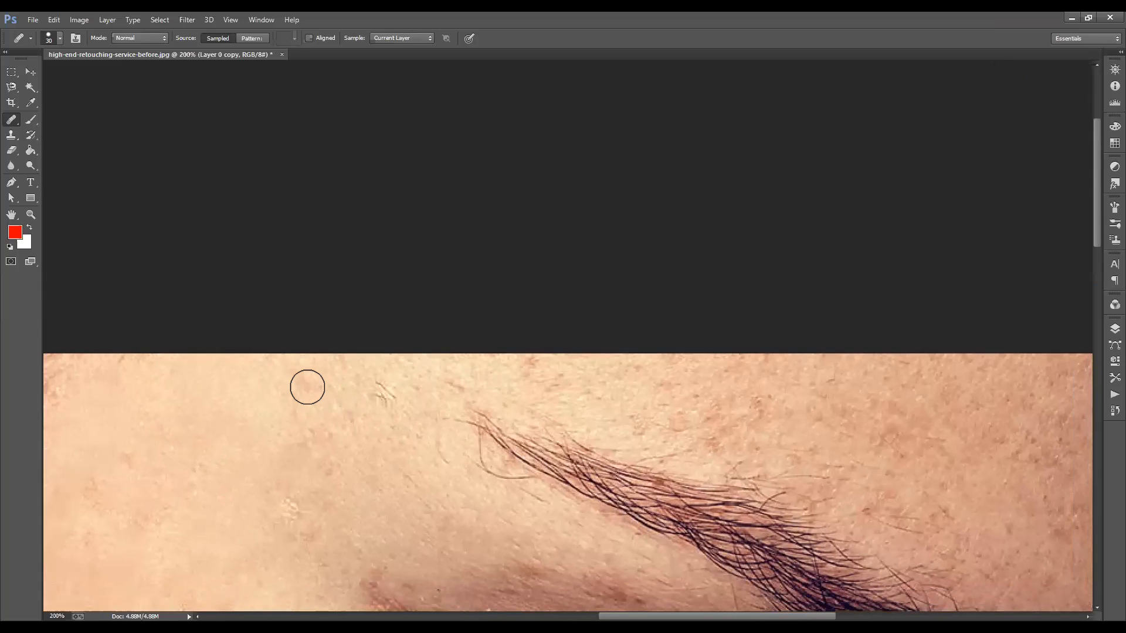
Step: Heal the spots on the forehead just above the outer half of the eyebrow
alt+click(492, 366)
click(339, 441)
mouse_move(528, 356)
mouse_down()
mouse_move(556, 383)
mouse_move(423, 373)
mouse_move(442, 370)
mouse_up()
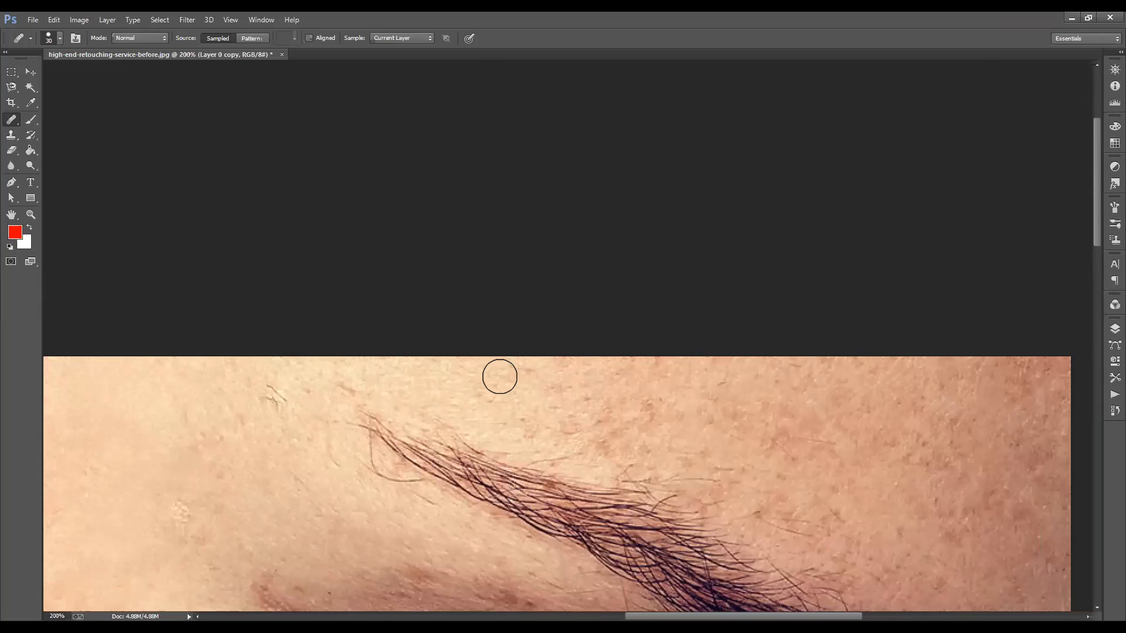
click(499, 377)
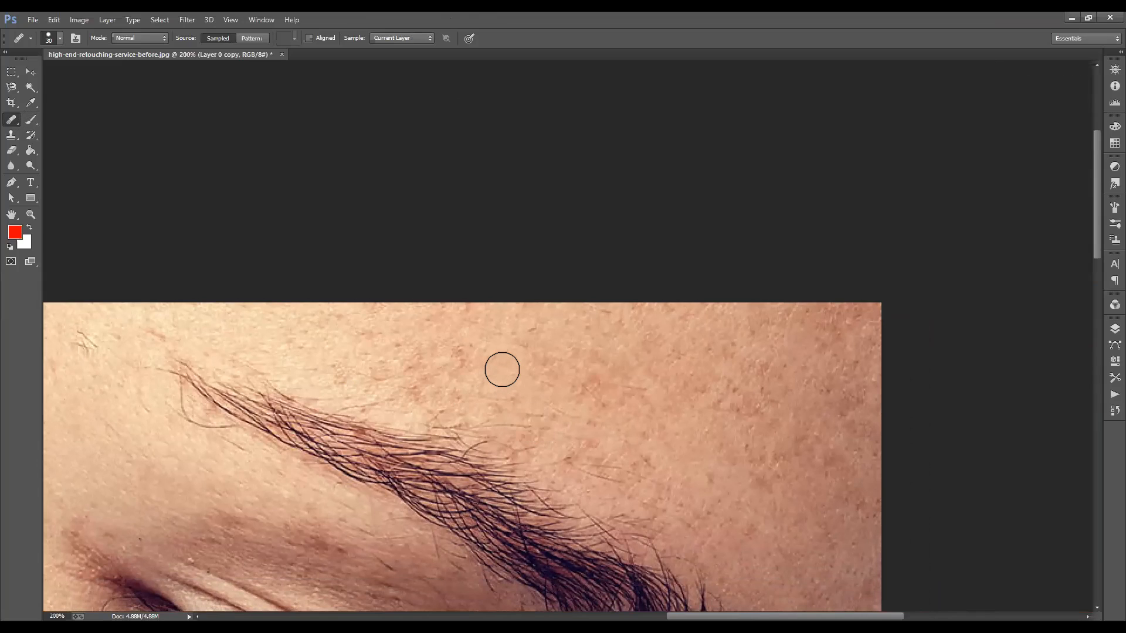
mouse_move(464, 361)
mouse_down()
mouse_move(458, 355)
mouse_move(681, 236)
mouse_move(586, 260)
mouse_up()
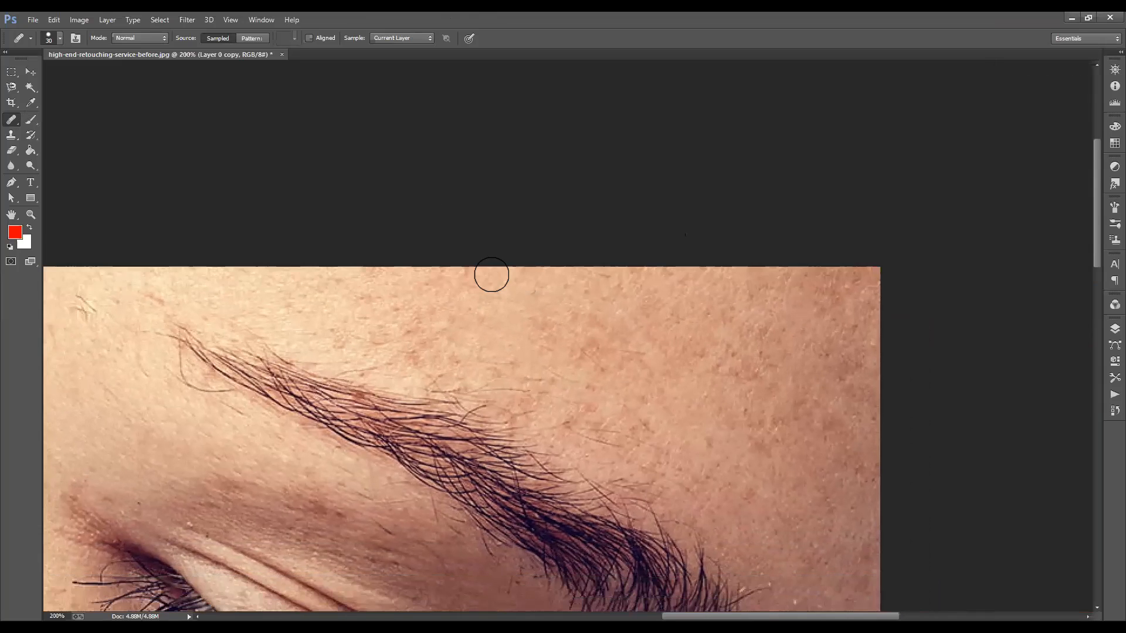
Step: Heal the darker spots on the forehead above the inner half of the eyebrow, near the image's edge
alt+click(861, 314)
click(768, 322)
drag(620, 312, 374, 309)
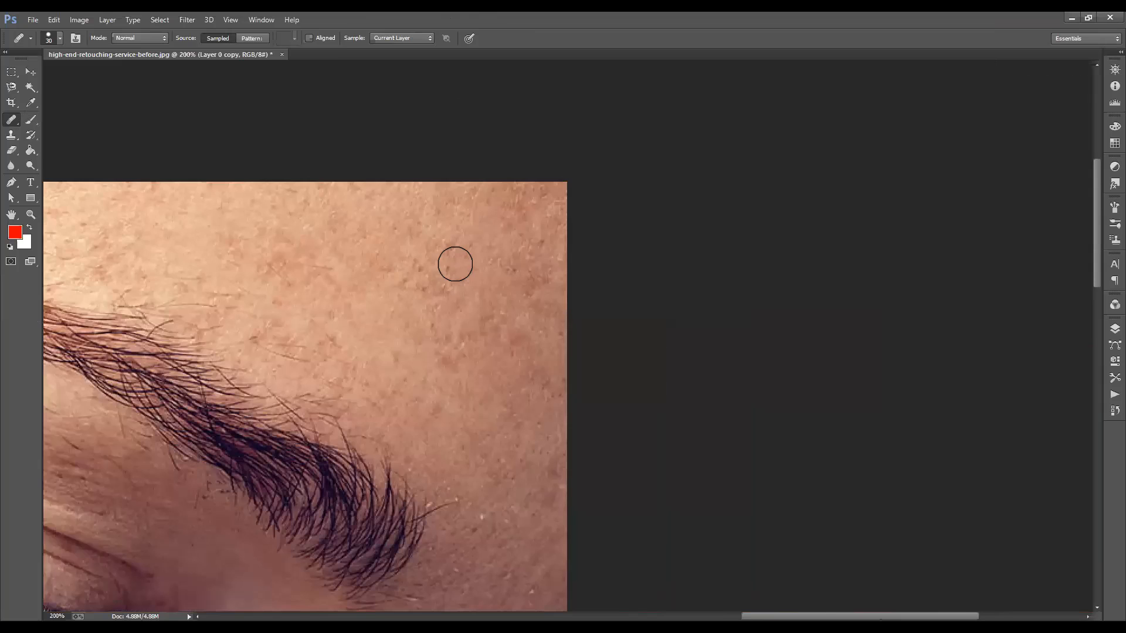
click(420, 277)
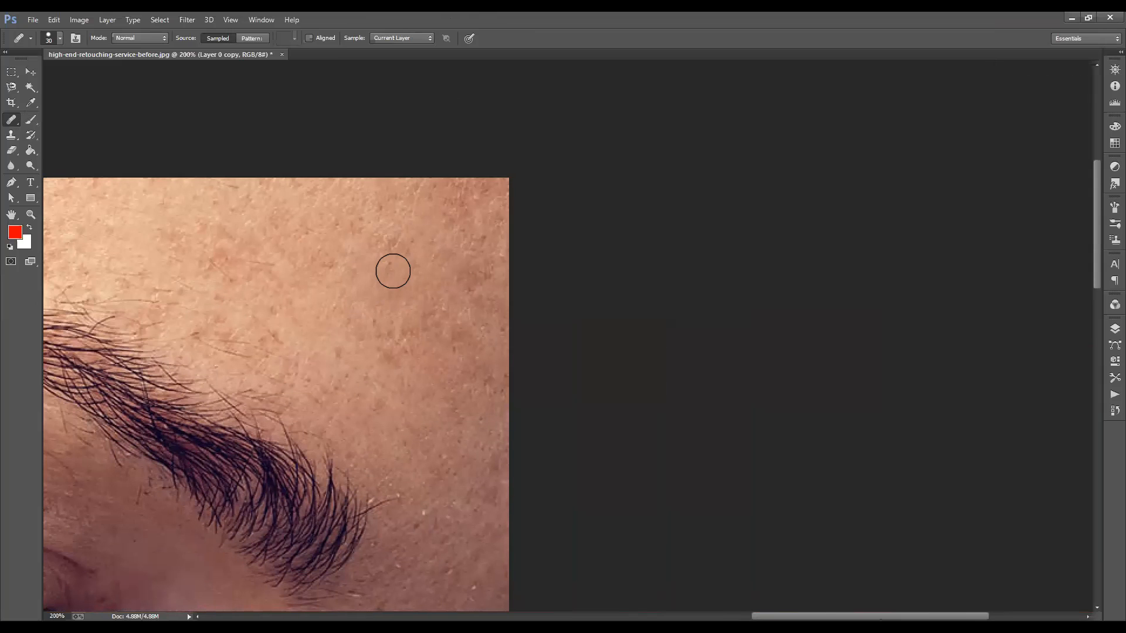
mouse_move(404, 248)
mouse_down()
mouse_move(368, 238)
mouse_move(359, 261)
mouse_up()
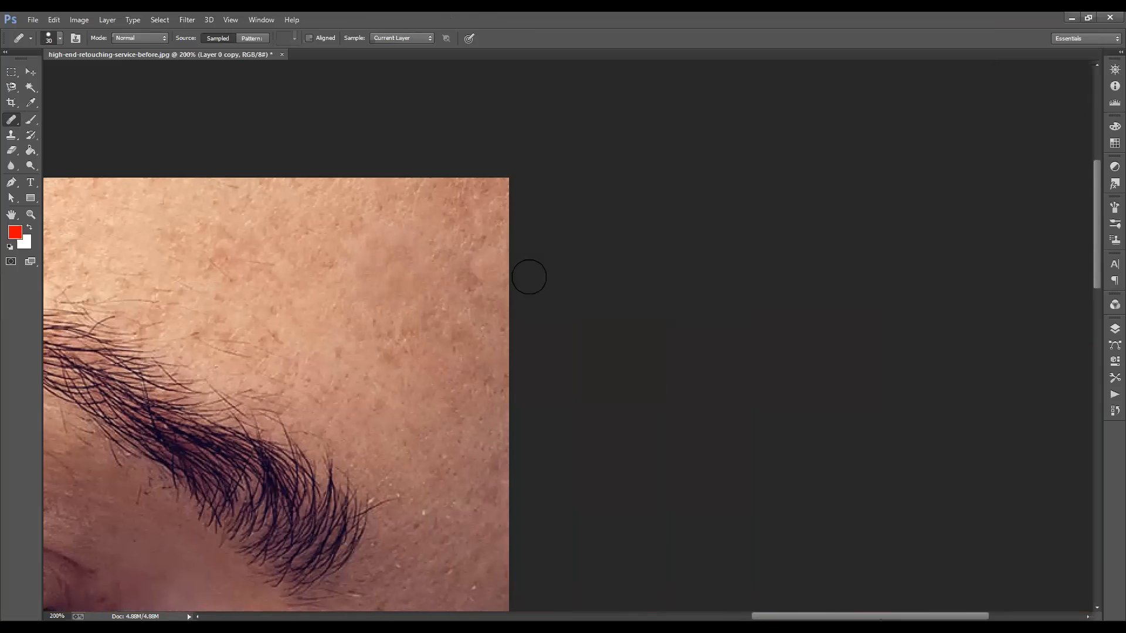
drag(488, 318, 468, 258)
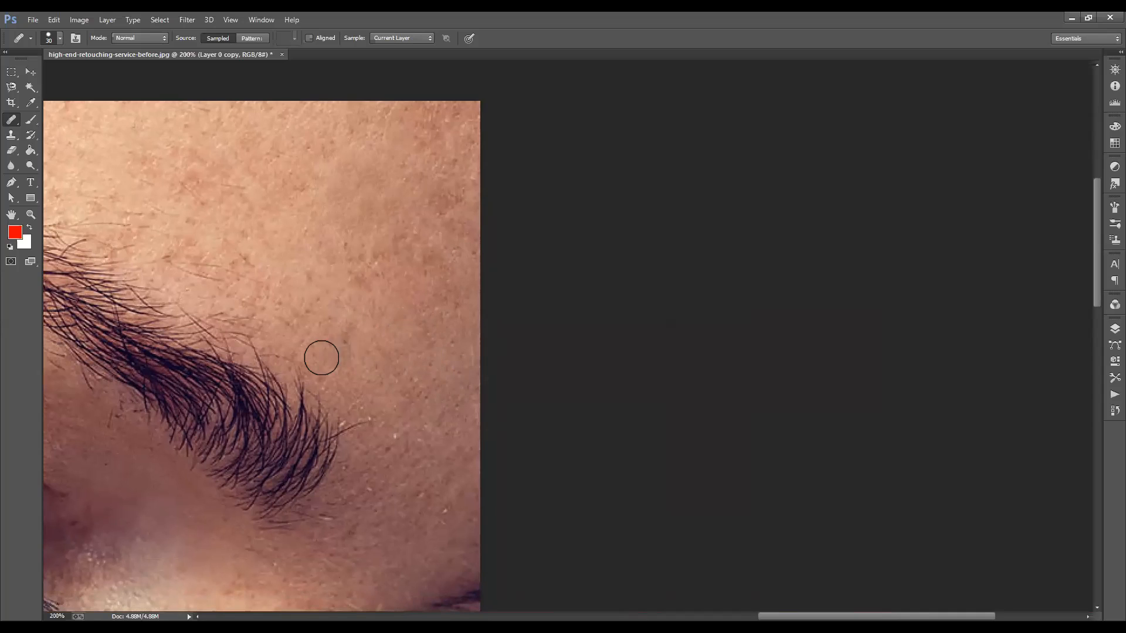
Step: Examine the skin from the inner brow down over the nose and across the cheek for remaining spots
drag(375, 198, 384, 156)
mouse_move(424, 346)
mouse_down()
mouse_move(453, 261)
mouse_move(449, 197)
mouse_up()
mouse_move(417, 298)
mouse_down()
mouse_move(406, 242)
mouse_move(425, 248)
mouse_up()
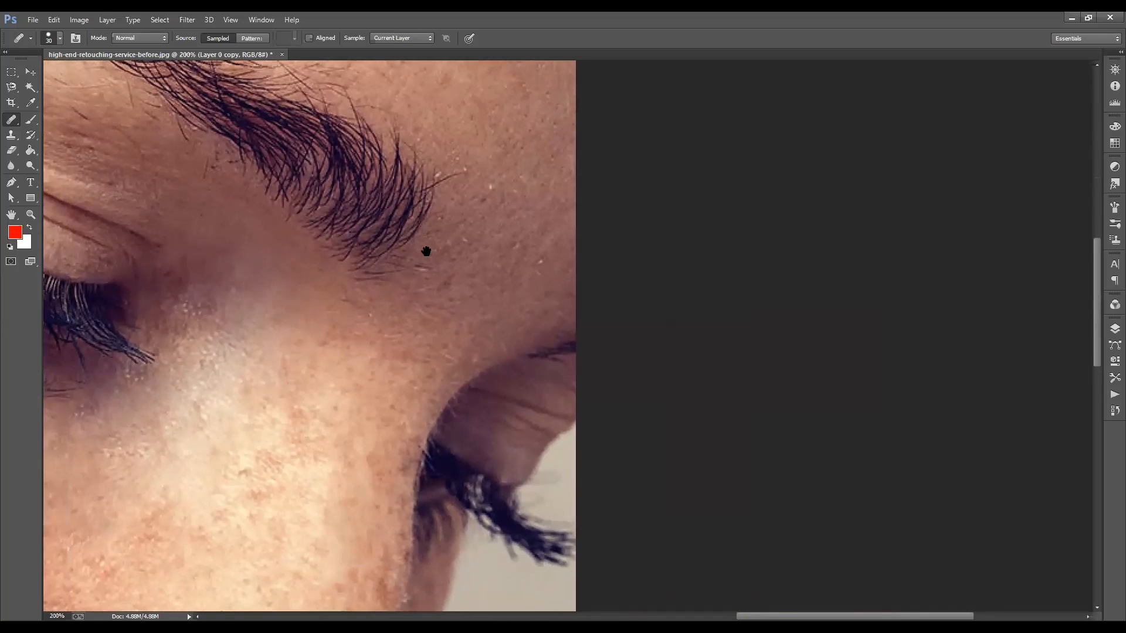
mouse_move(467, 213)
mouse_down()
mouse_move(477, 194)
mouse_move(545, 188)
mouse_up()
drag(466, 305, 604, 270)
mouse_move(521, 328)
mouse_down()
mouse_move(662, 308)
mouse_move(566, 338)
mouse_move(621, 354)
mouse_up()
drag(409, 346, 433, 353)
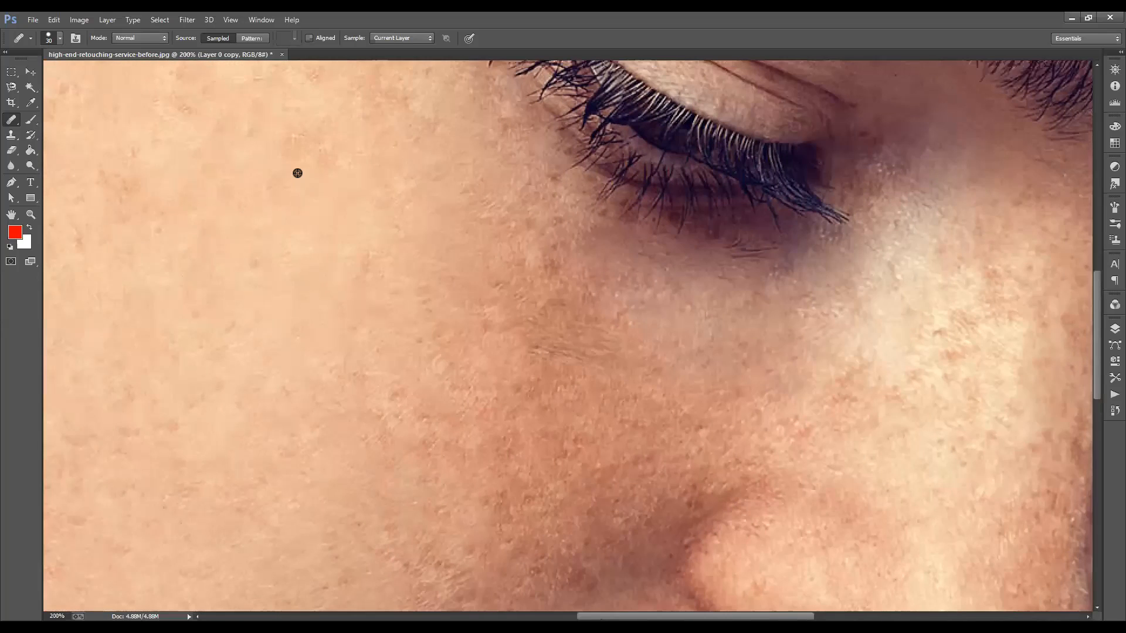
alt+click(297, 173)
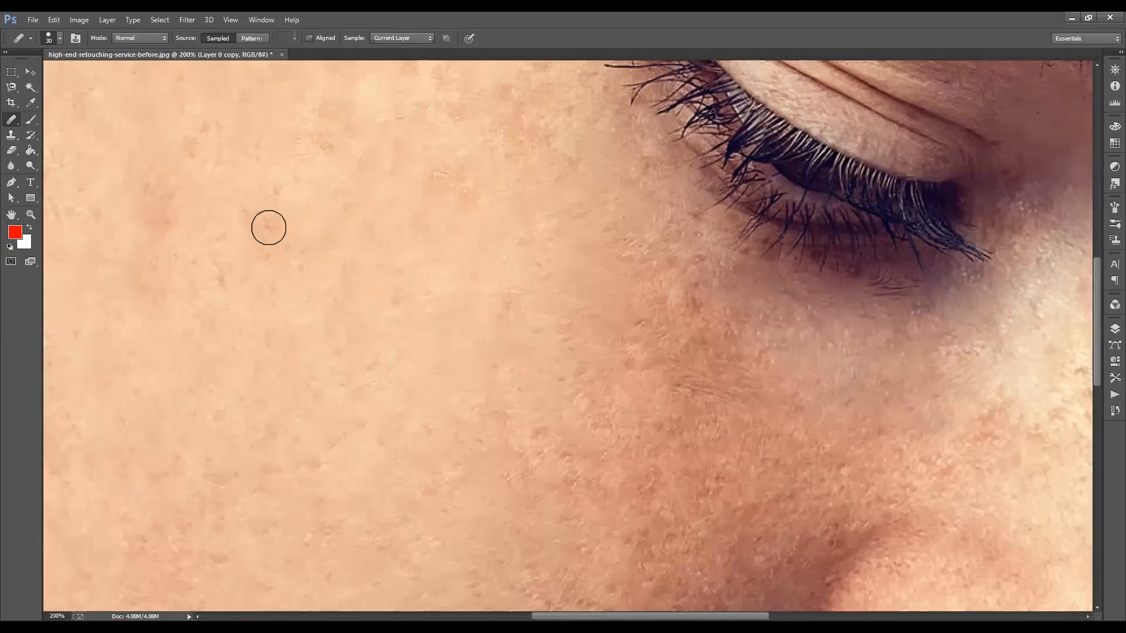
mouse_move(269, 227)
mouse_down()
mouse_move(253, 224)
mouse_move(284, 241)
mouse_up()
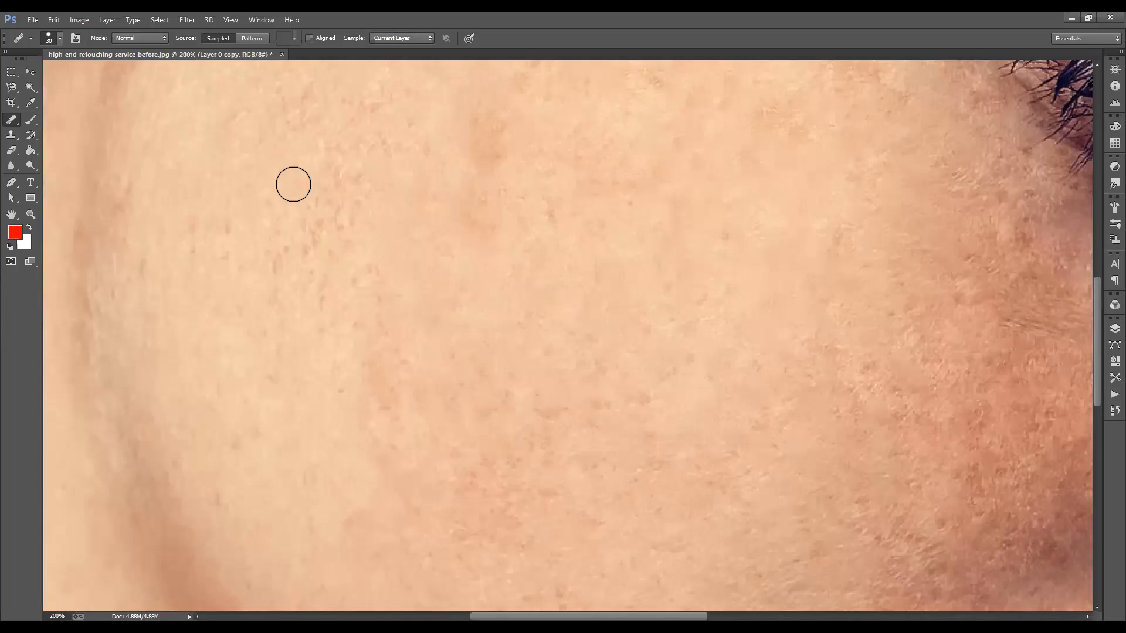
Step: Heal the cluster of small dark specks on the outer cheek near the jawline
click(328, 173)
click(319, 205)
click(312, 230)
click(300, 256)
click(269, 218)
click(274, 265)
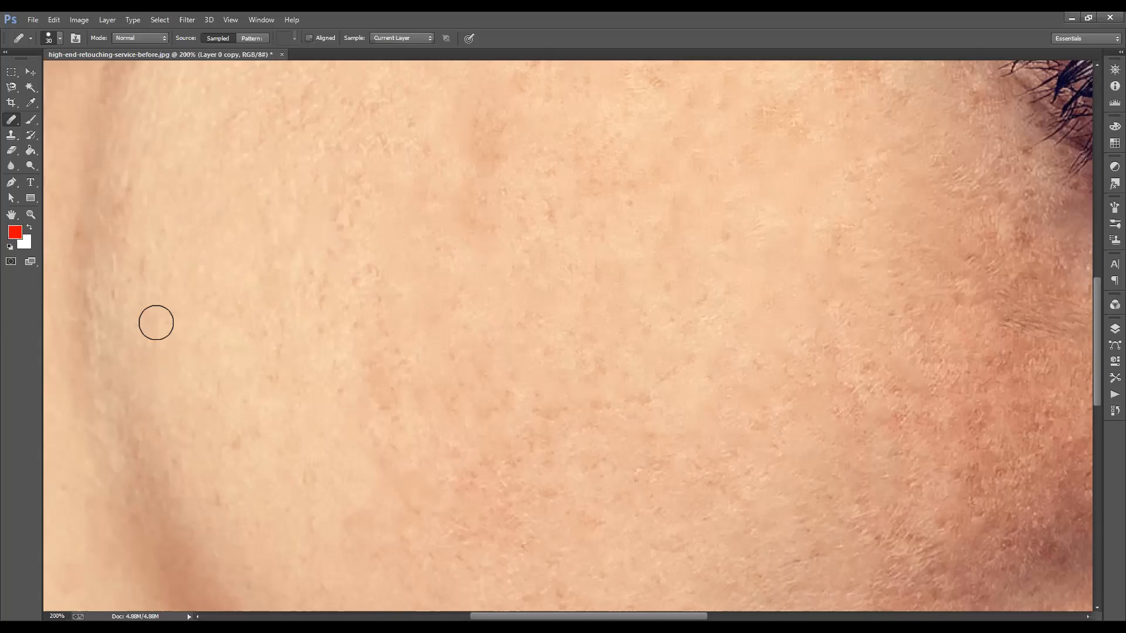
Step: Heal the remaining small spots on the lower outer cheek just above the jawline
drag(262, 350, 266, 234)
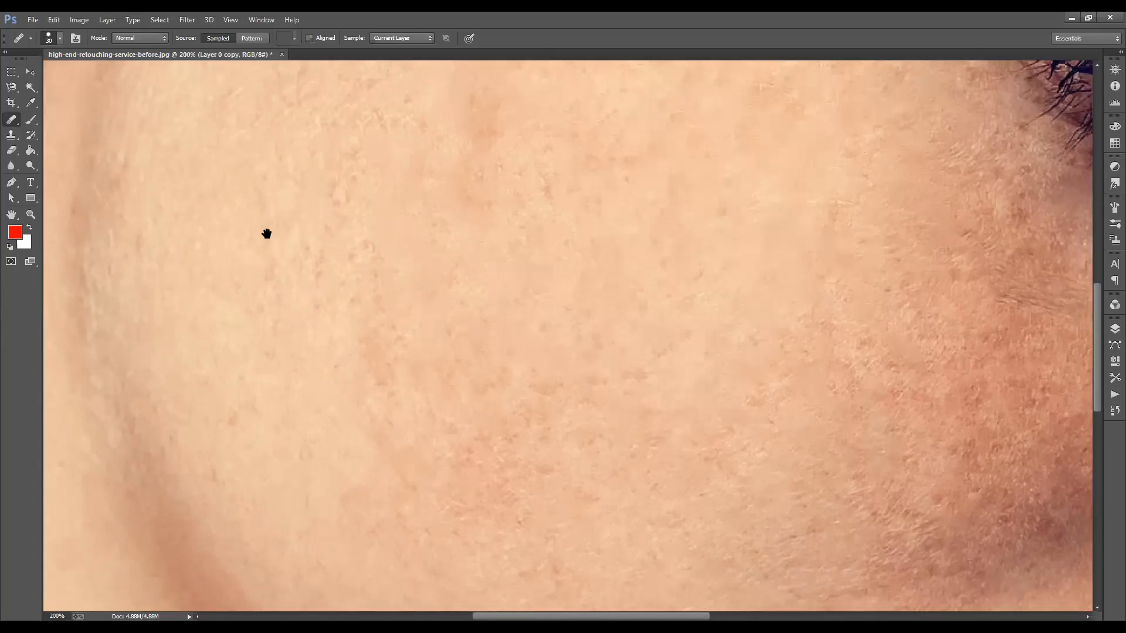
drag(237, 362, 234, 298)
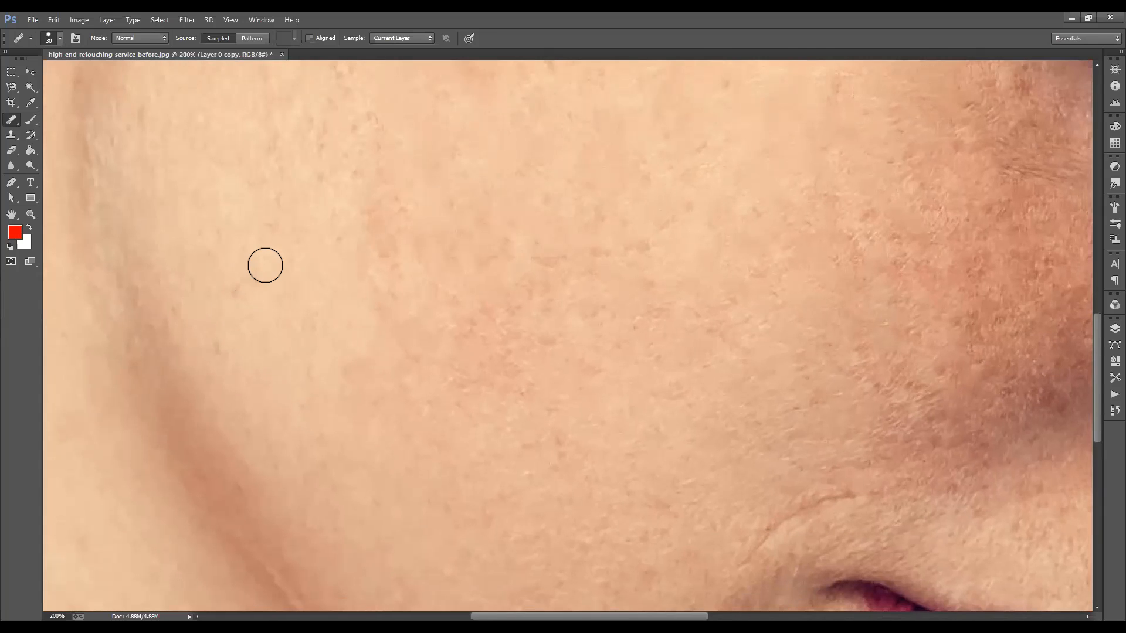
drag(289, 331, 297, 319)
click(289, 330)
click(294, 311)
click(279, 251)
click(282, 216)
drag(381, 271, 321, 287)
drag(321, 287, 320, 287)
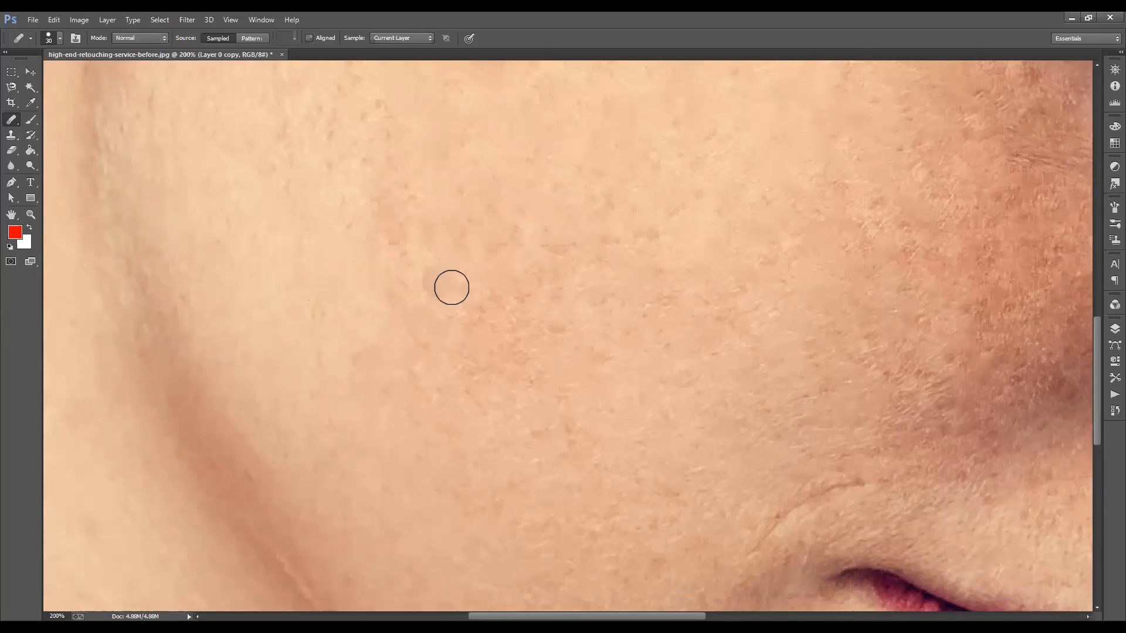
drag(258, 392, 235, 404)
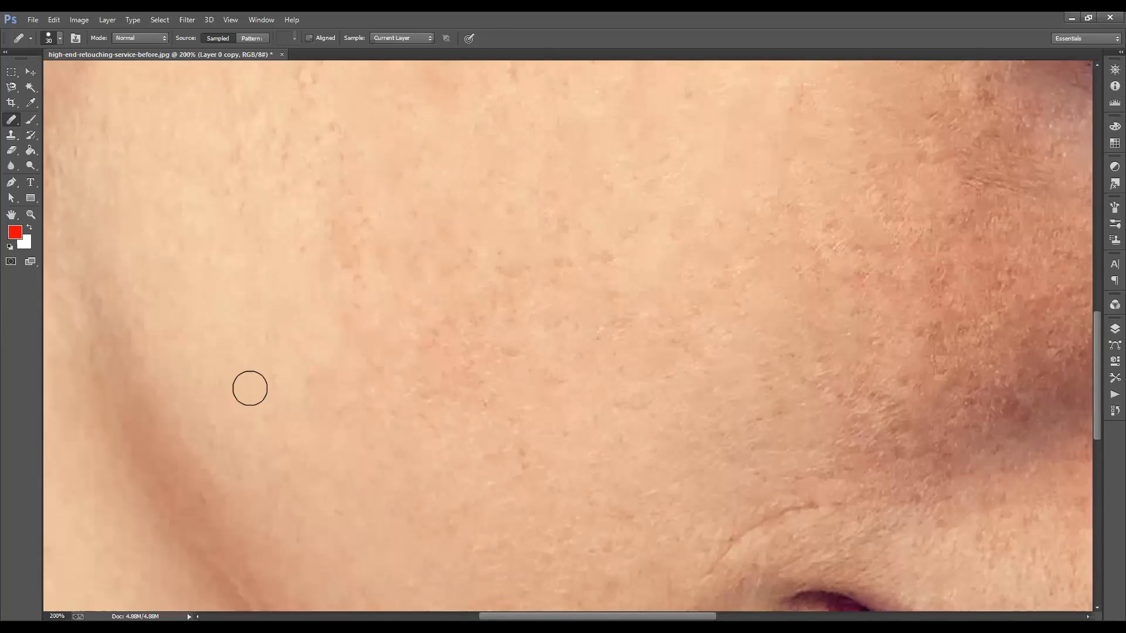
drag(220, 299, 157, 334)
drag(243, 267, 150, 312)
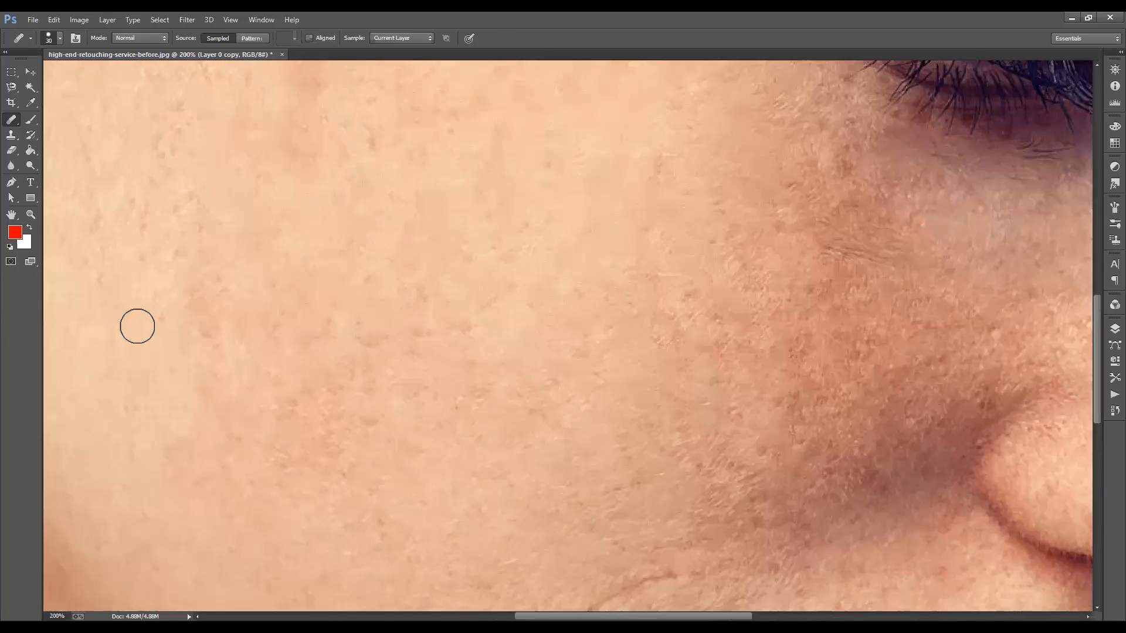
click(138, 325)
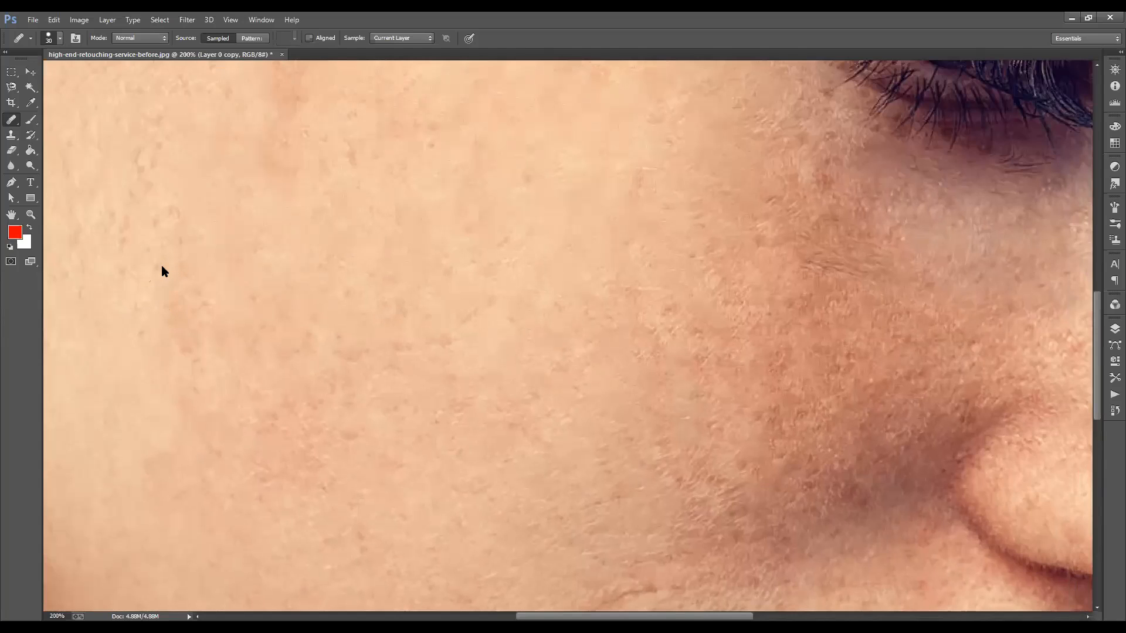
Step: Heal the faint marks on the outer cheek with the Spot Healing Brush, using a smaller brush tip
click(189, 357)
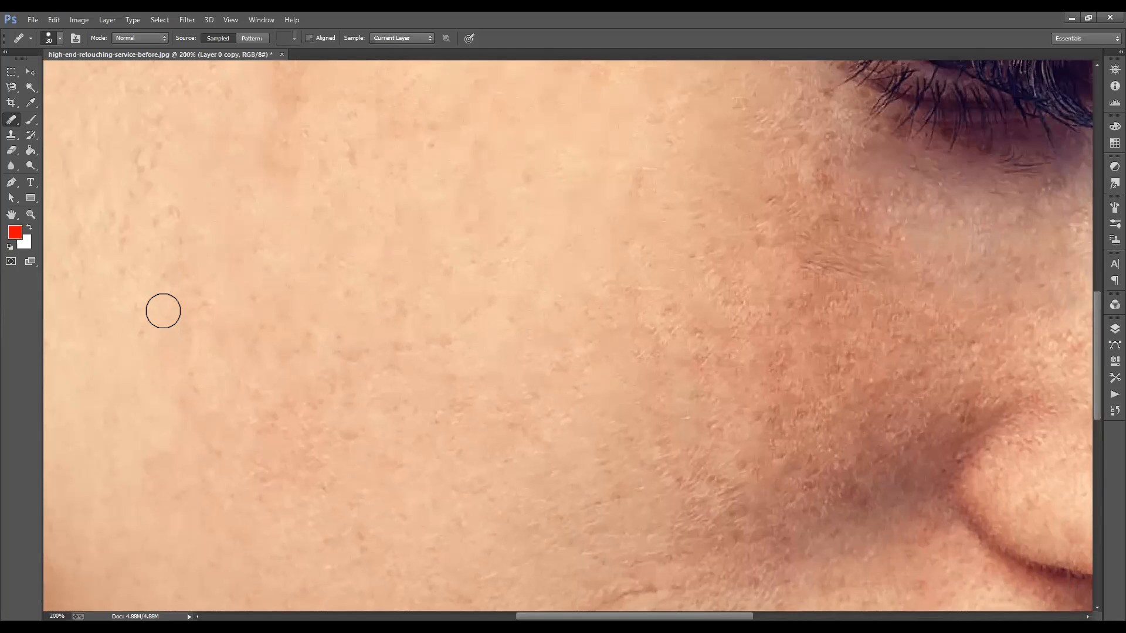
right_click(12, 119)
click(56, 118)
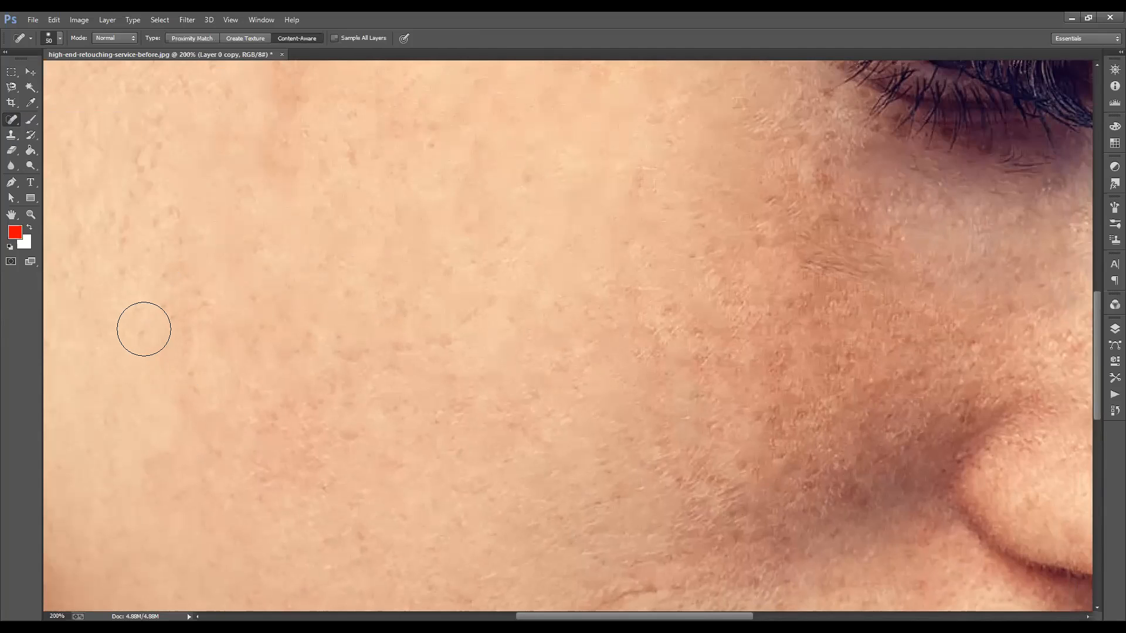
key(bracketleft)
key(bracketleft)
click(138, 330)
click(172, 316)
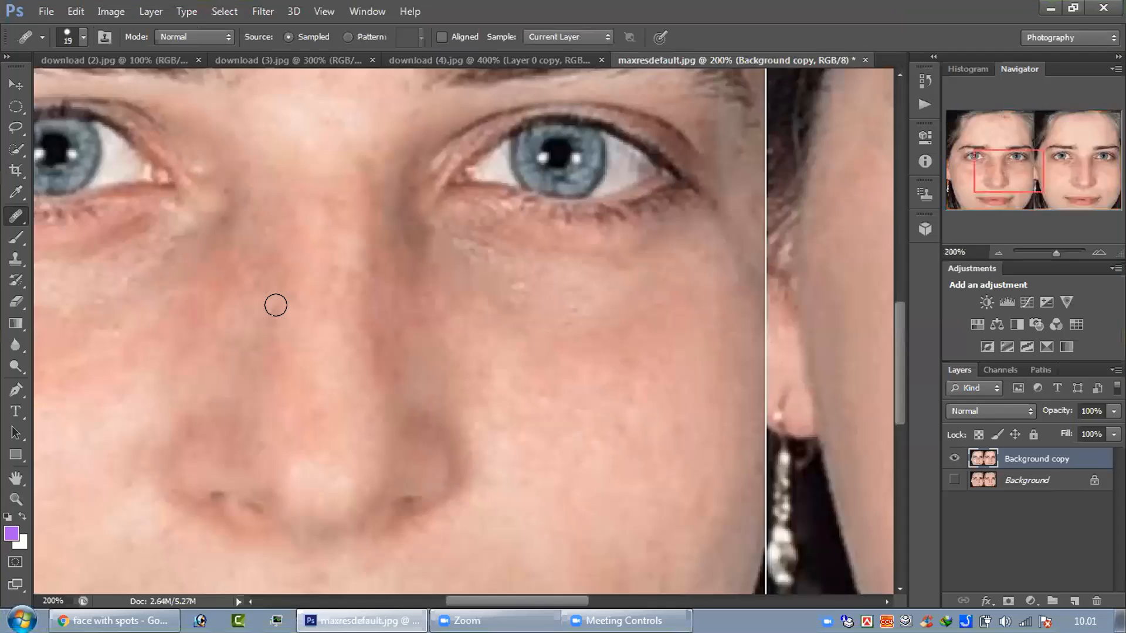
click(277, 307)
Step: Sample clean skin on the nose and heal the marks along the shaded side of the nose bridge
key(alt)
alt+click(376, 336)
click(372, 342)
alt+click(382, 360)
alt+click(385, 355)
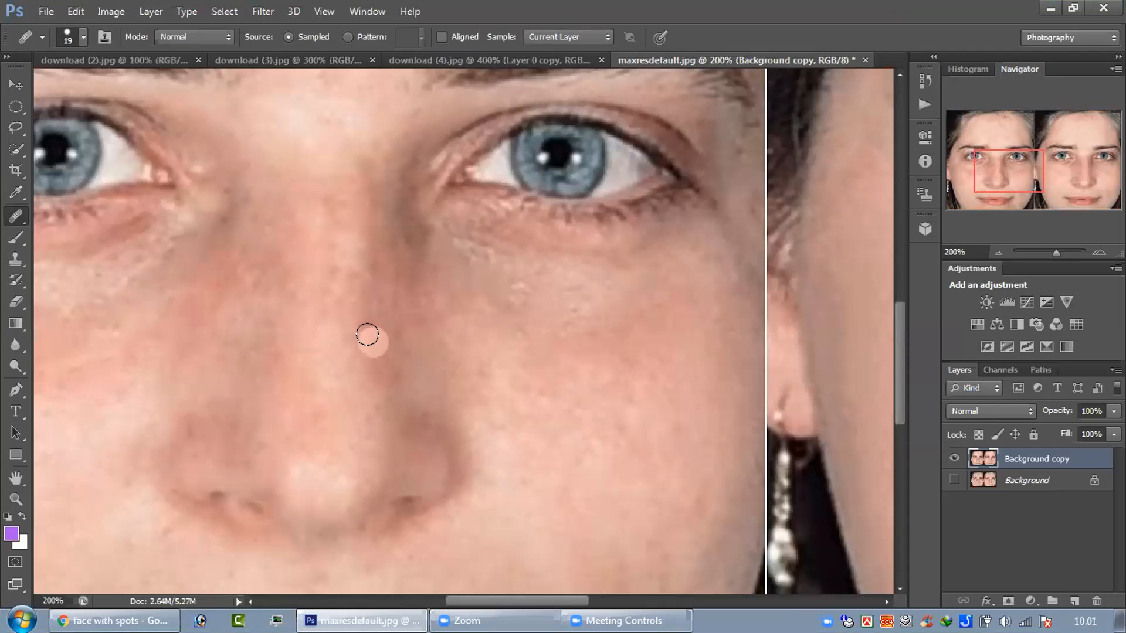
click(370, 338)
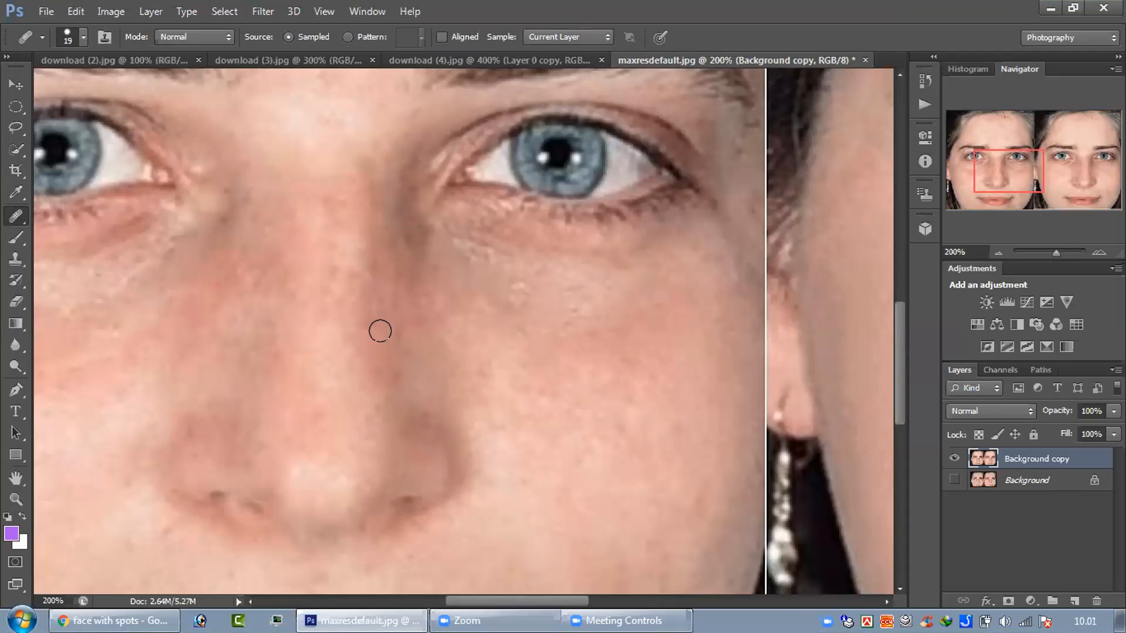
drag(377, 279, 362, 267)
Step: Resample skin near the nose tip and heal the remaining marks down the shaded side of the nose
alt+click(351, 432)
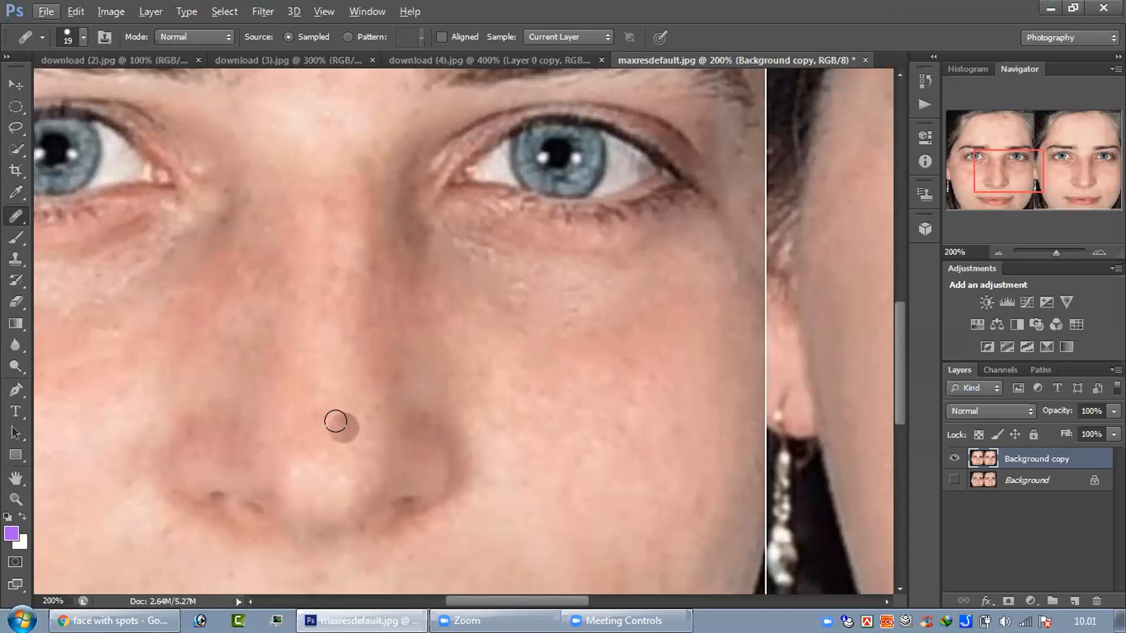
click(339, 420)
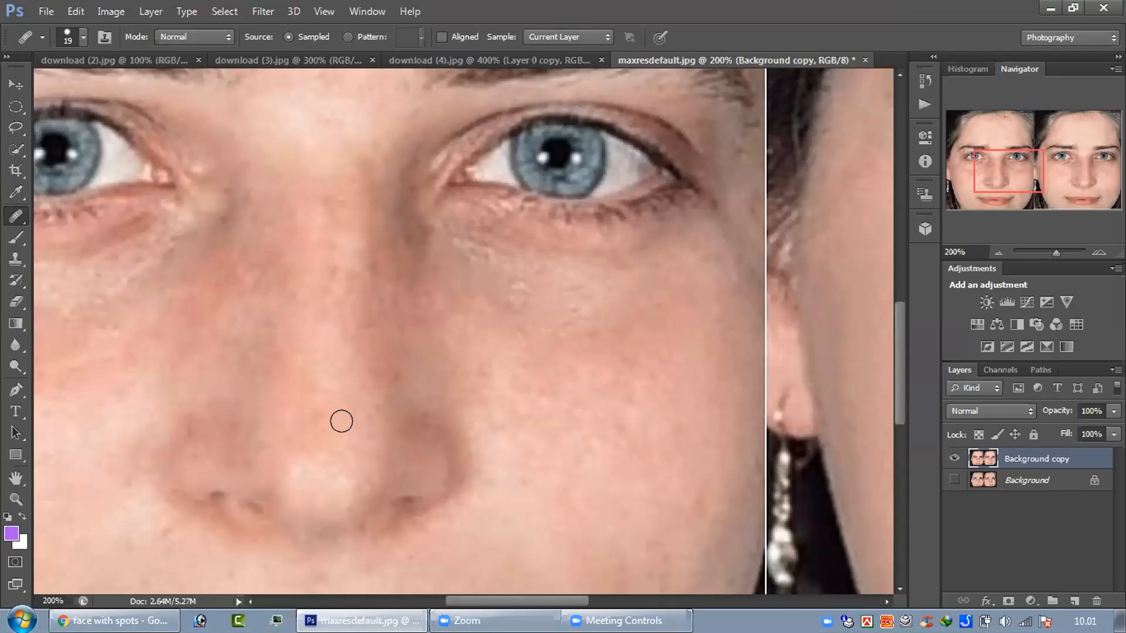
click(369, 324)
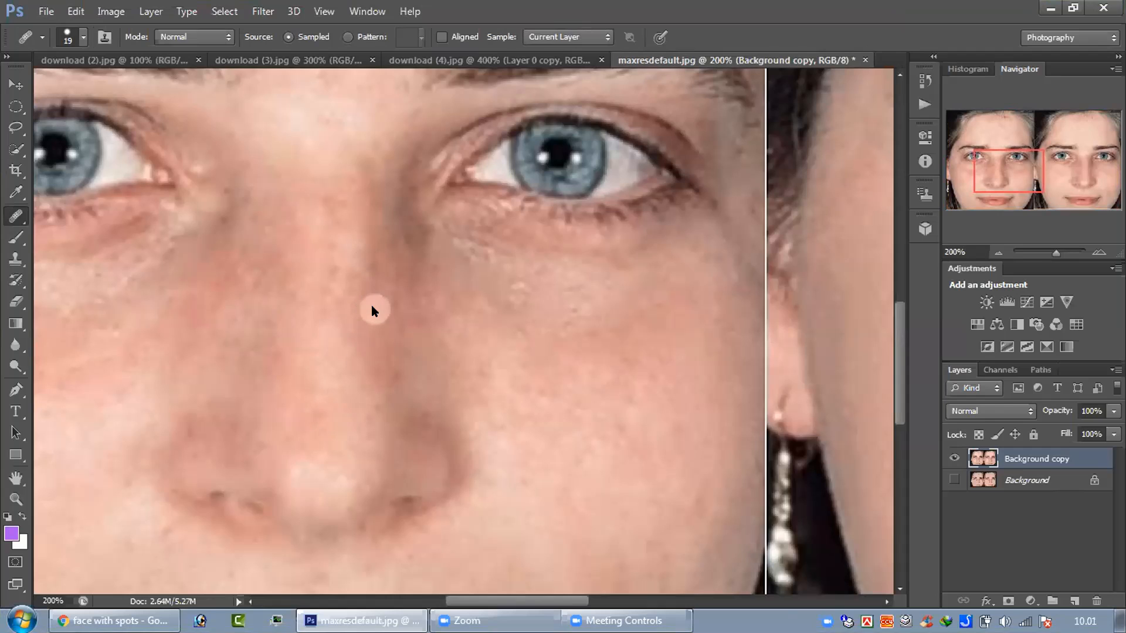
click(371, 283)
click(387, 385)
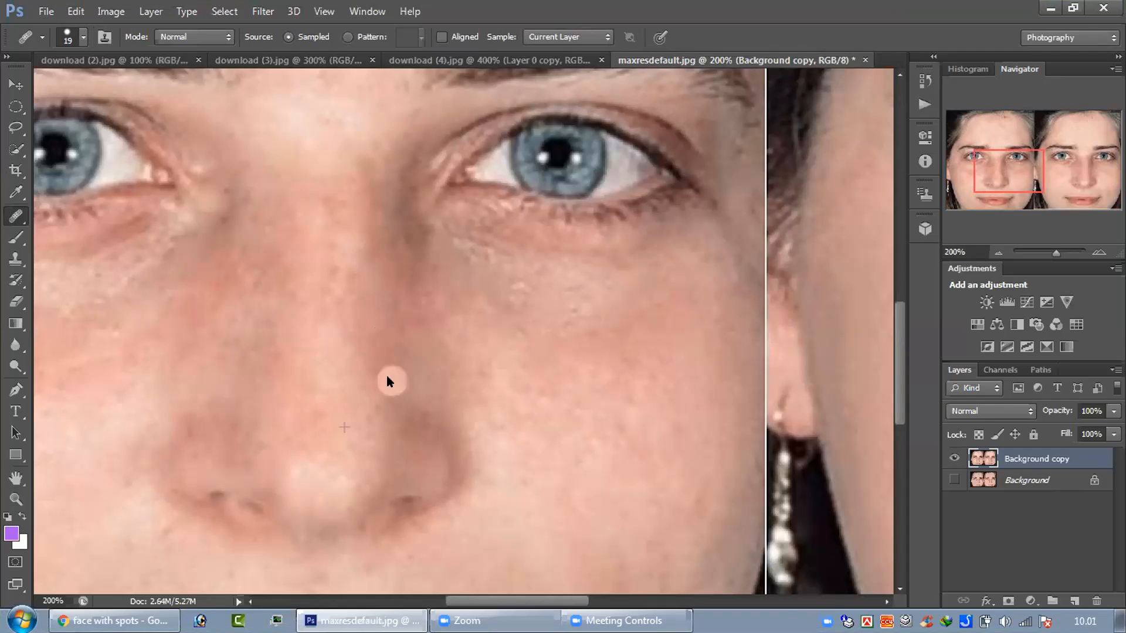
click(379, 366)
click(390, 399)
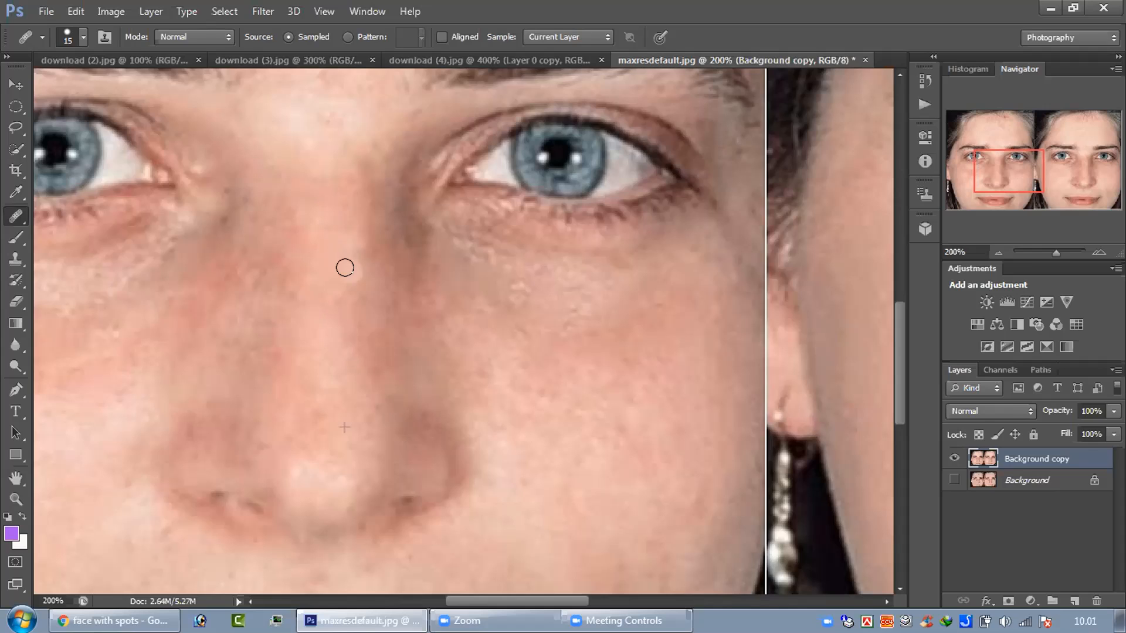
Step: Heal the small spots along the opposite side of the nose, below the inner eye corner, with a 15 px brush
click(270, 276)
click(270, 276)
click(266, 289)
click(263, 274)
click(263, 256)
click(278, 294)
click(260, 354)
click(259, 318)
click(259, 311)
click(259, 294)
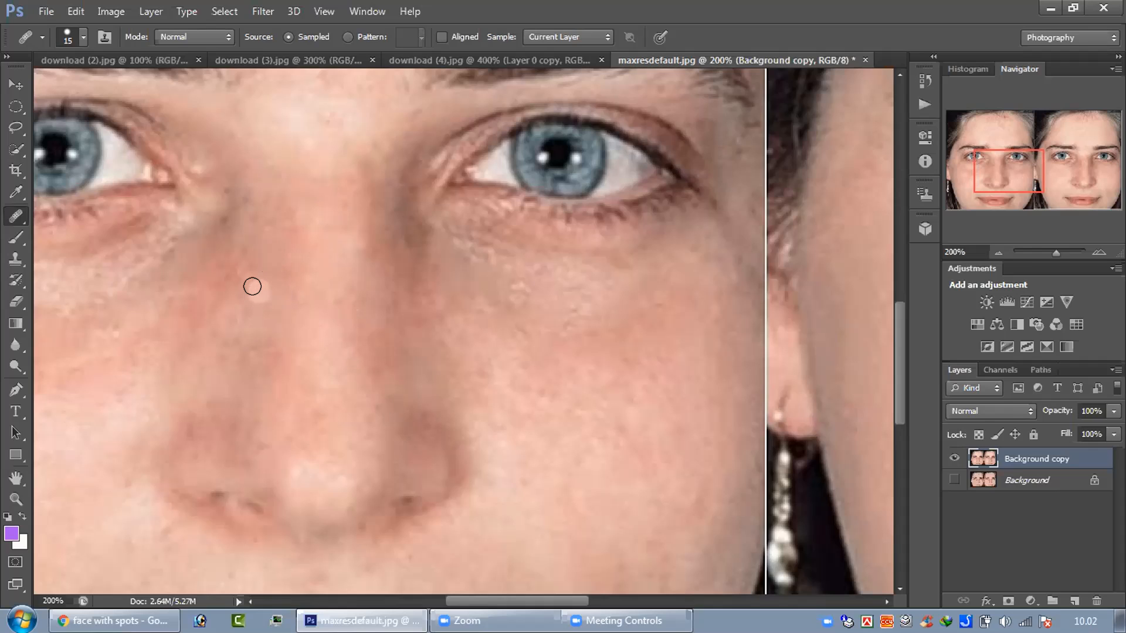
click(258, 356)
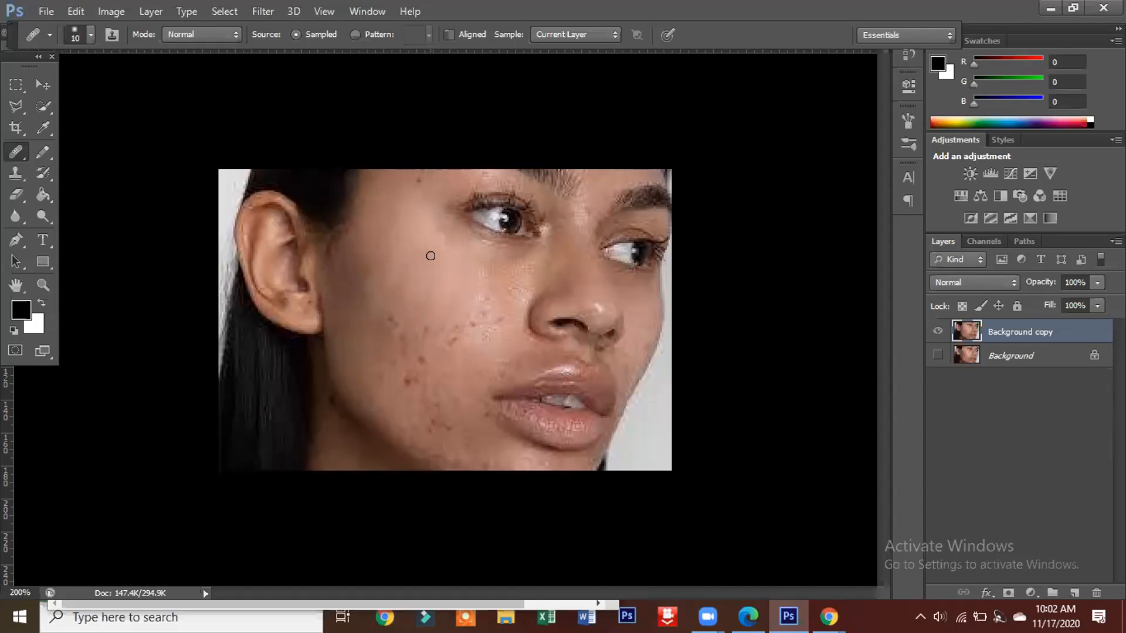
key(ctrl+plus)
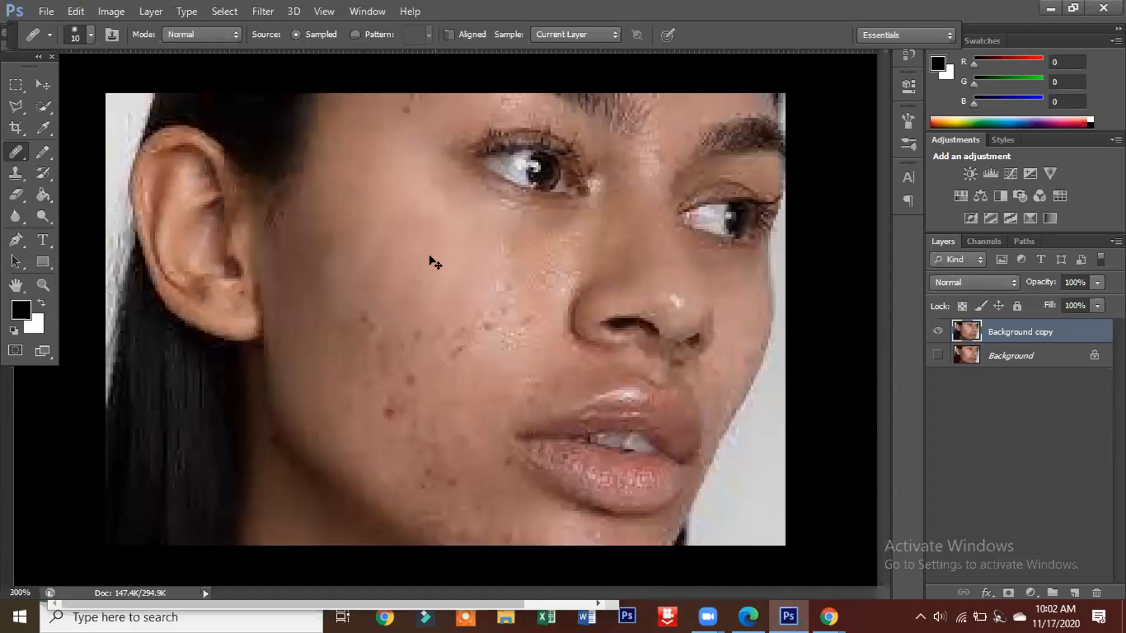
key(ctrl+minus)
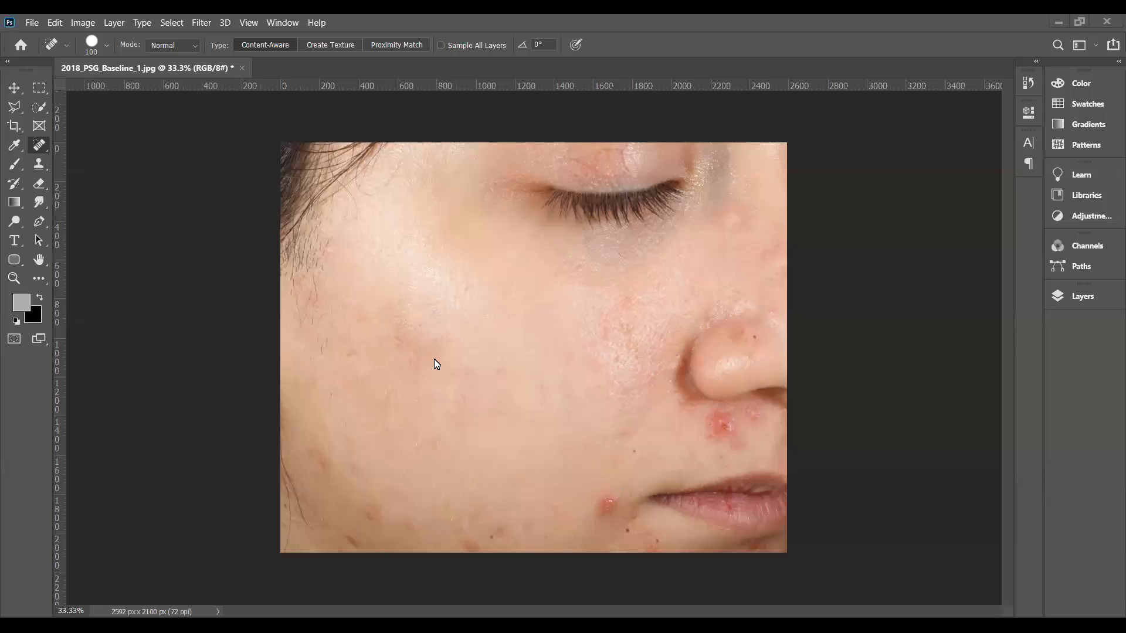
Step: Spot-heal the pimple beside the mouth corner and two lower outer-cheek spots at 150 px, and the red blemish under the nose at 175 px
key(bracketright)
key(bracketright)
key(bracketright)
key(bracketleft)
click(606, 503)
click(372, 515)
click(323, 459)
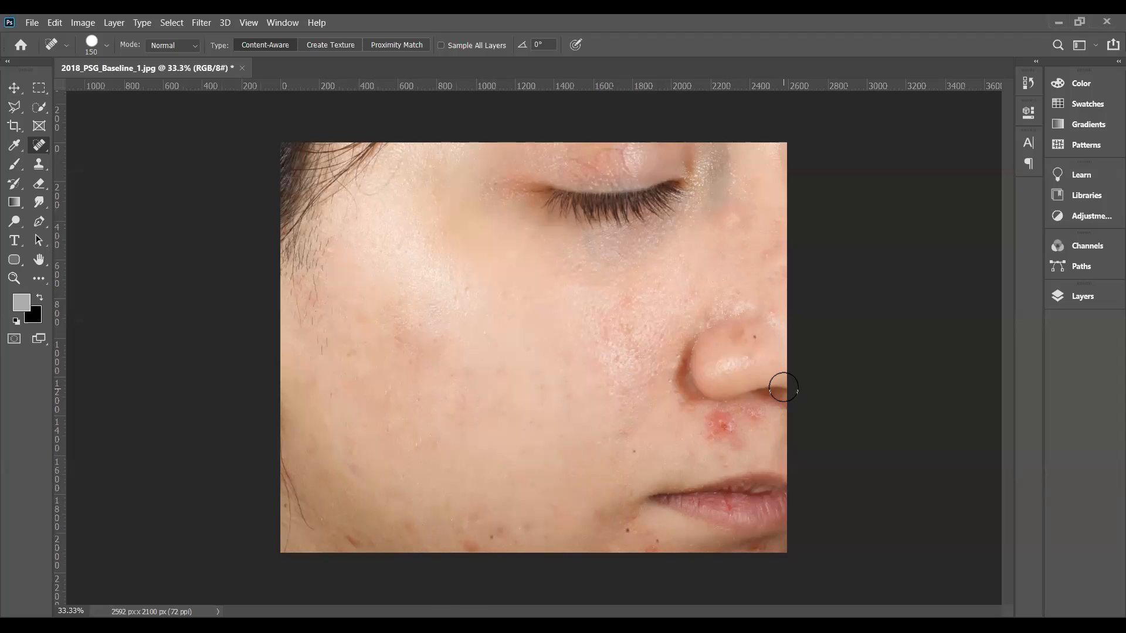
key(bracketright)
click(722, 426)
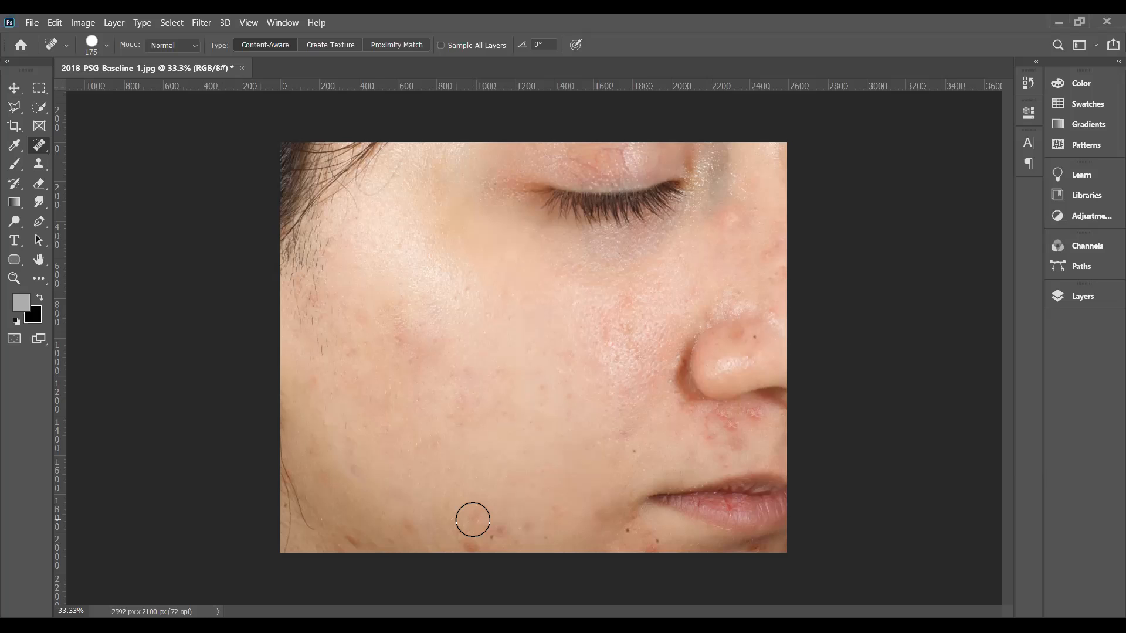
Step: Spot-heal the reddish spots scattered across the outer and middle cheek with the 175 px brush
click(356, 465)
click(348, 442)
click(402, 341)
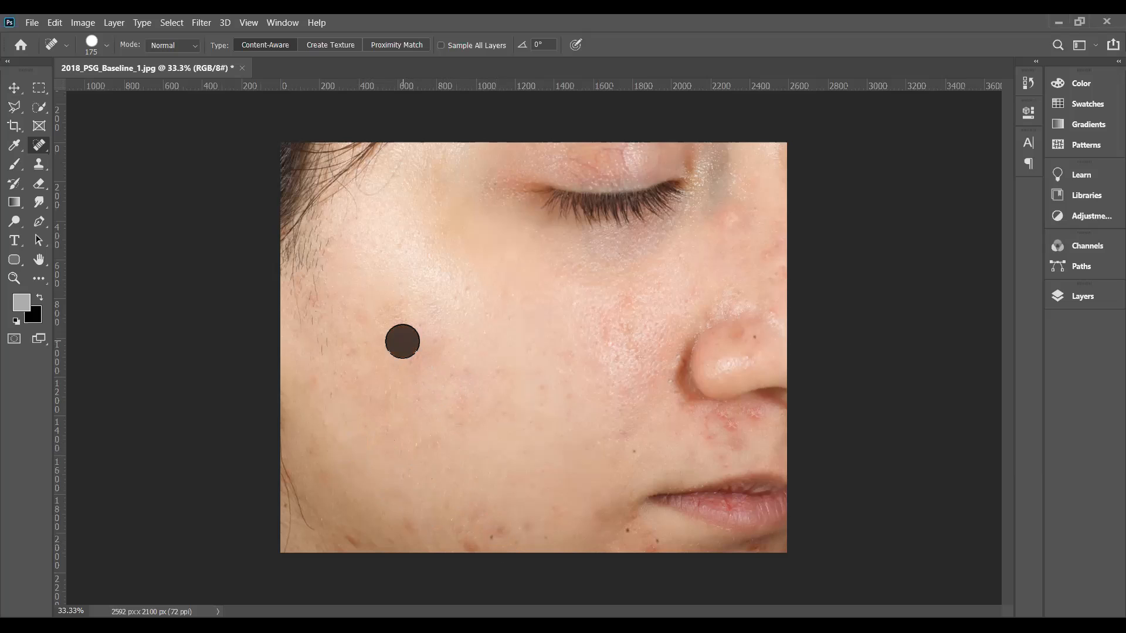
click(416, 364)
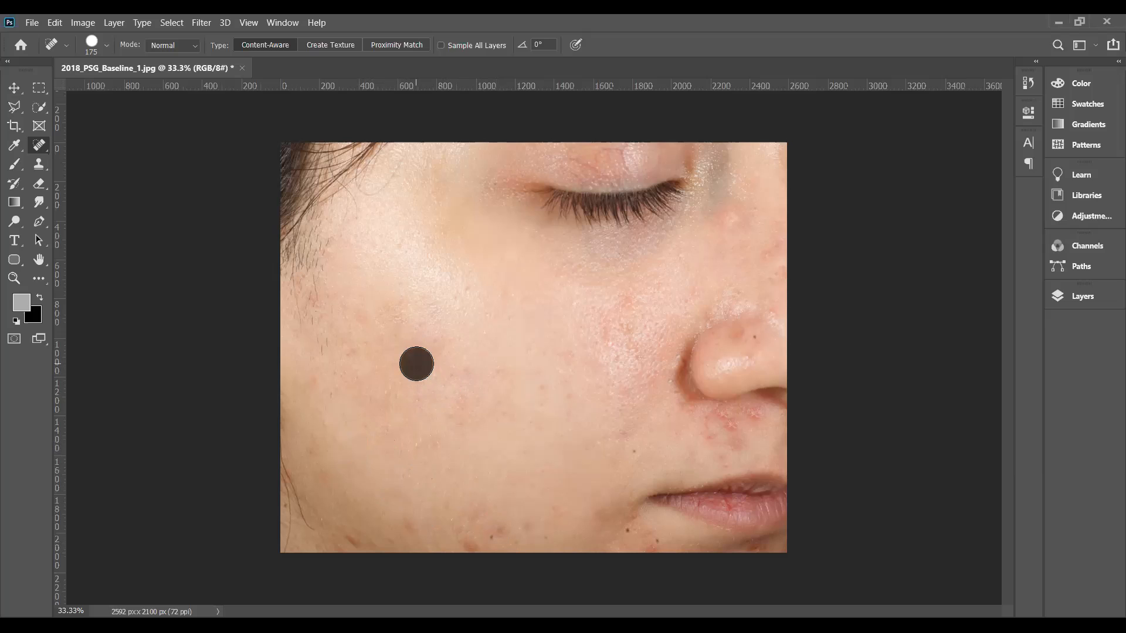
click(422, 442)
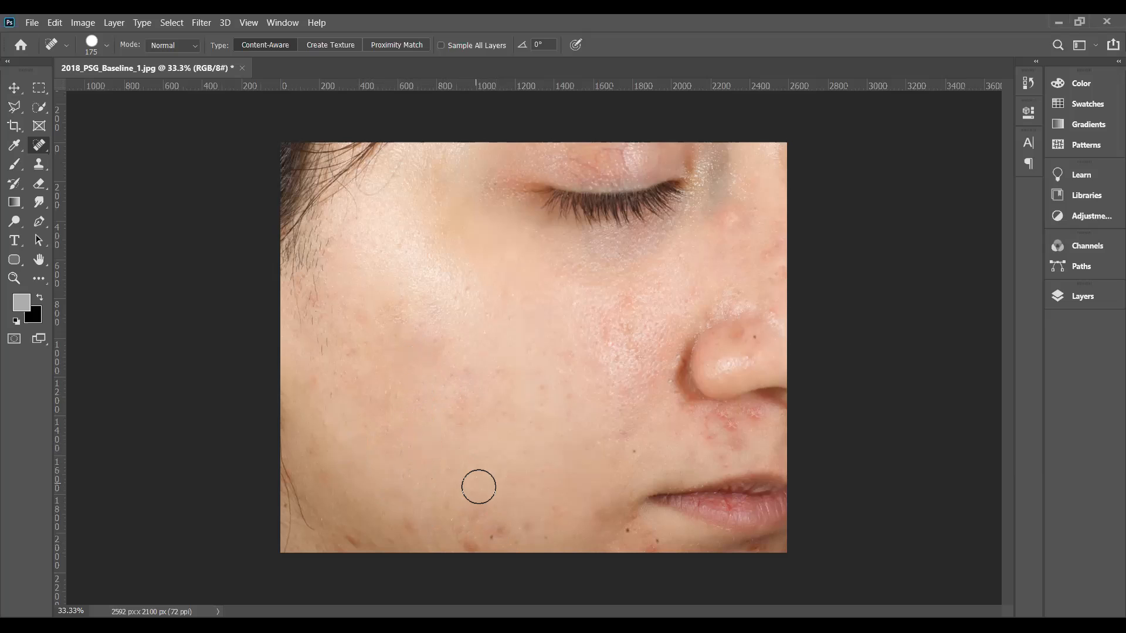
click(382, 382)
click(316, 378)
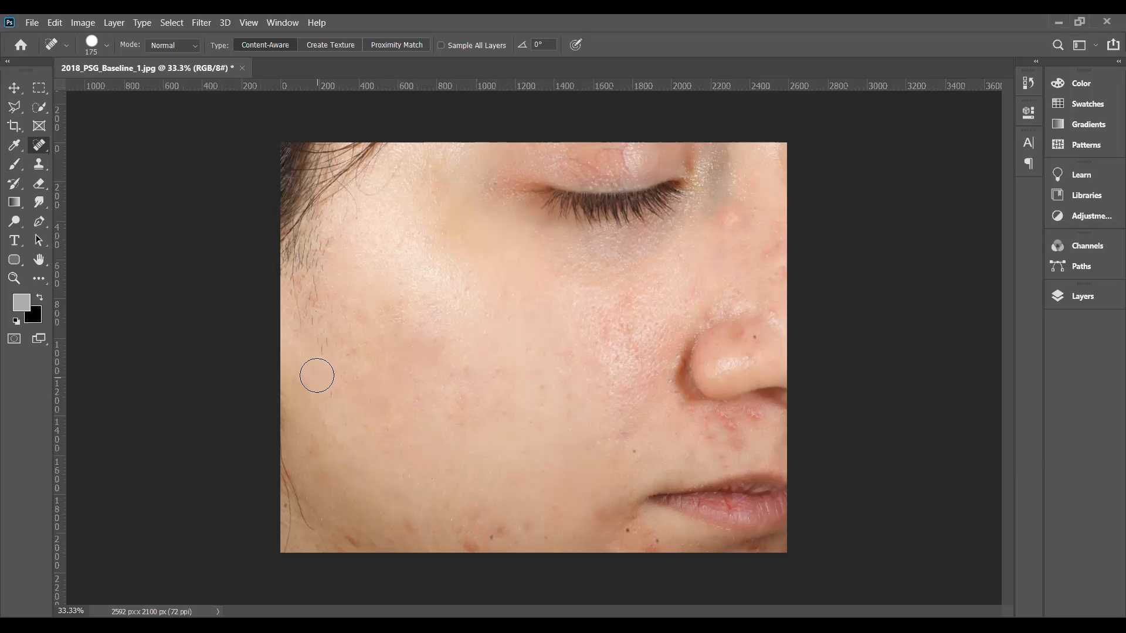
Step: Spot-heal the blemishes along the lower edge of the cheek, from the outer jaw to below the mouth corner
click(350, 536)
click(470, 545)
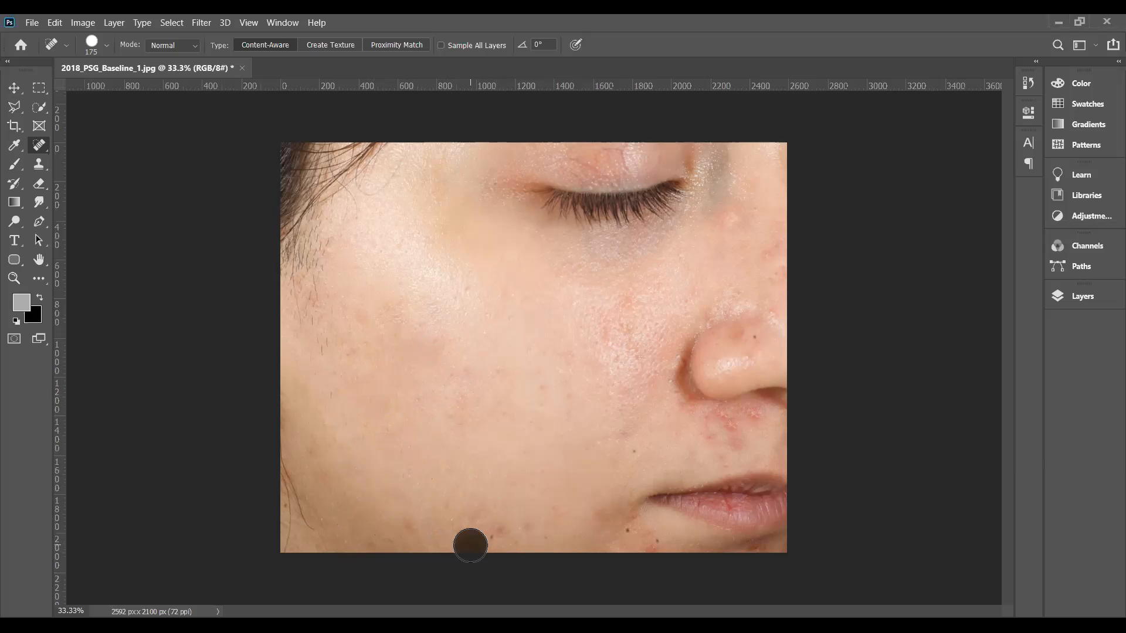
click(498, 530)
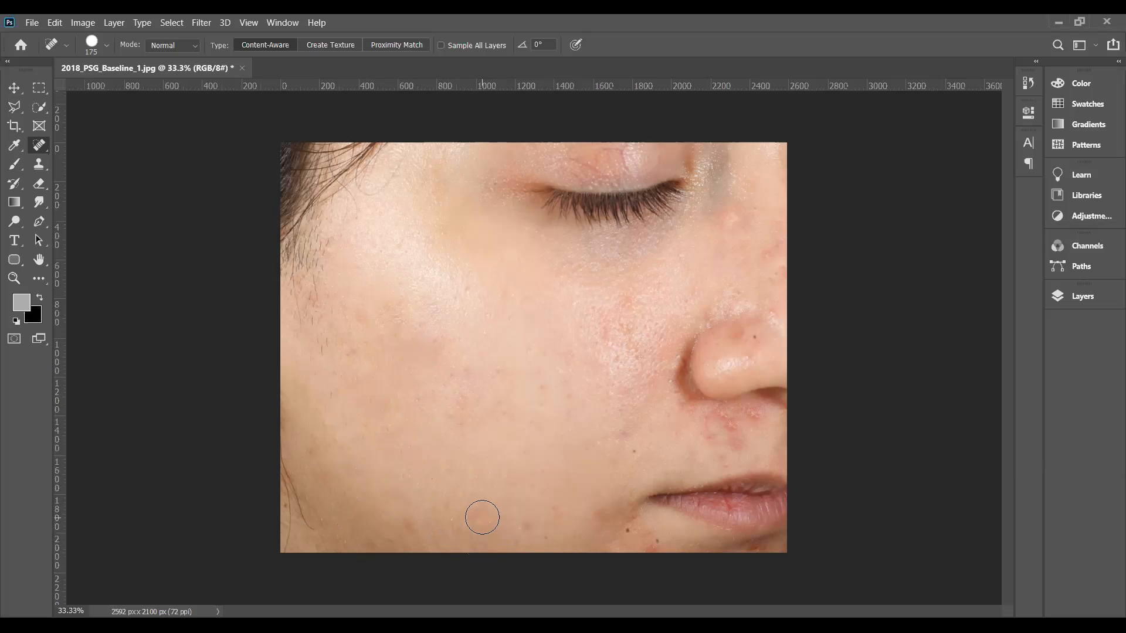
click(559, 514)
click(644, 542)
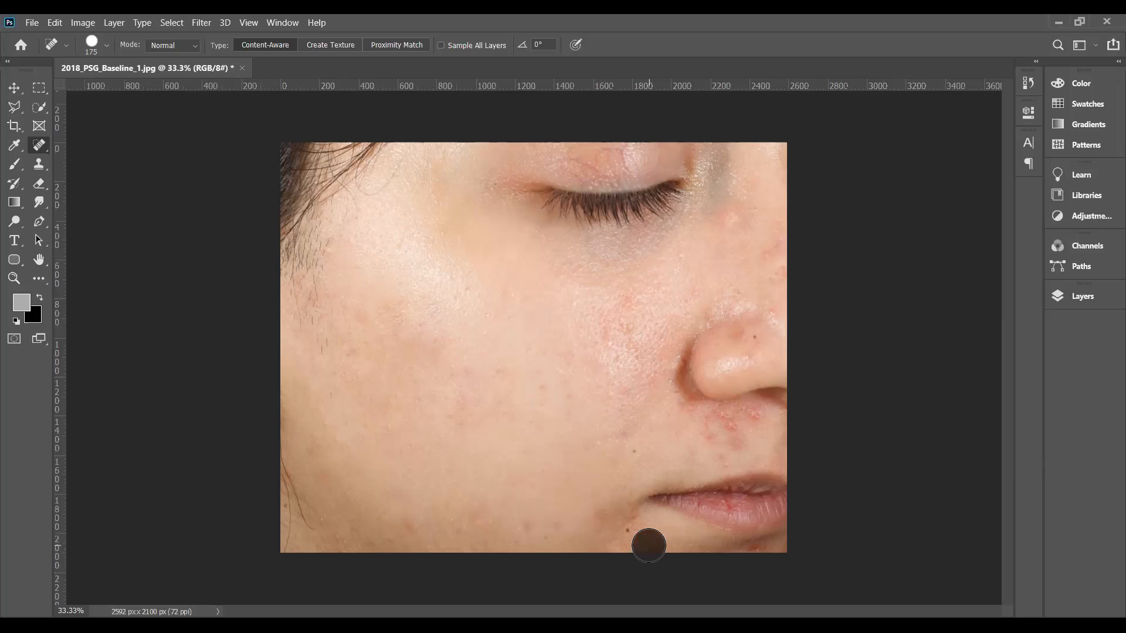
click(618, 522)
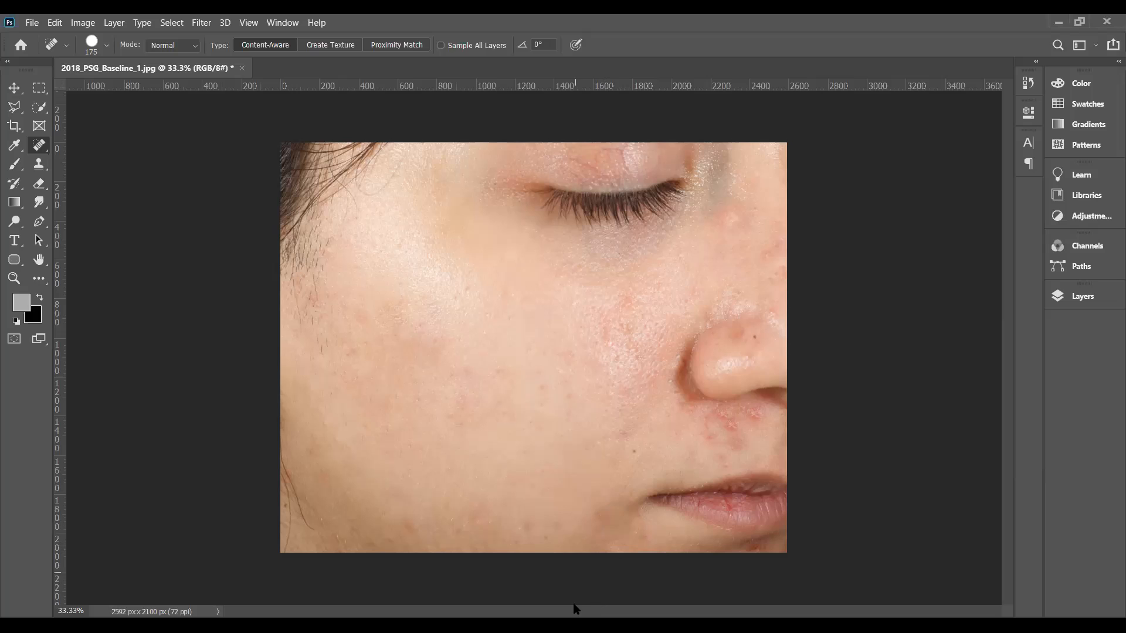
click(594, 511)
Step: Spot-heal the red patches on the inner cheek beside the nose and the stray hairs below the hairline
click(630, 304)
click(605, 332)
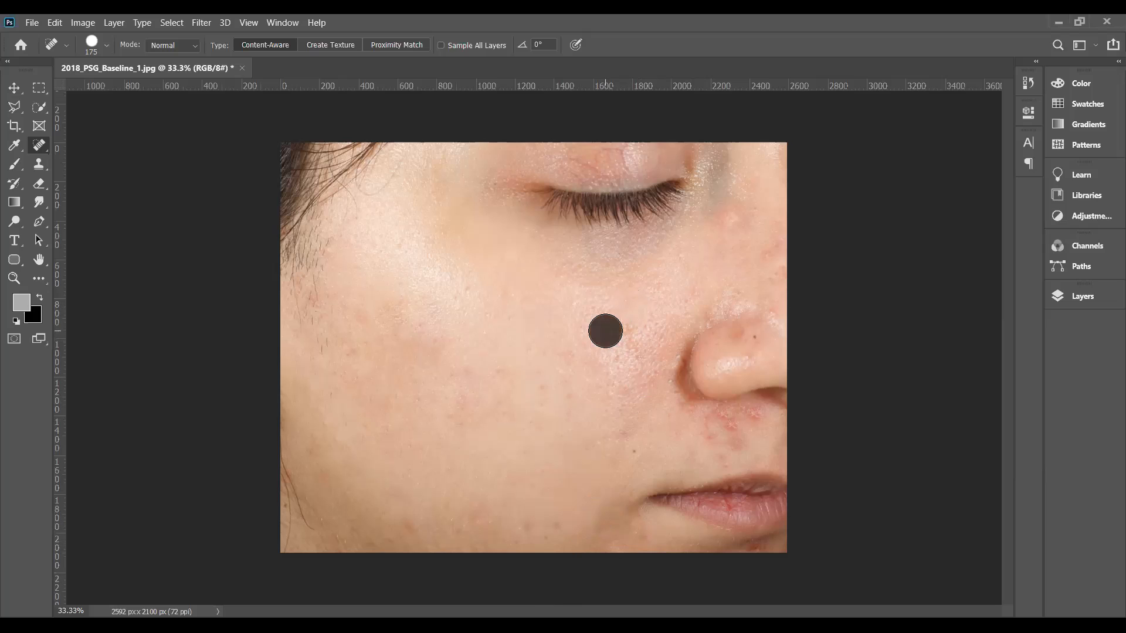
click(629, 328)
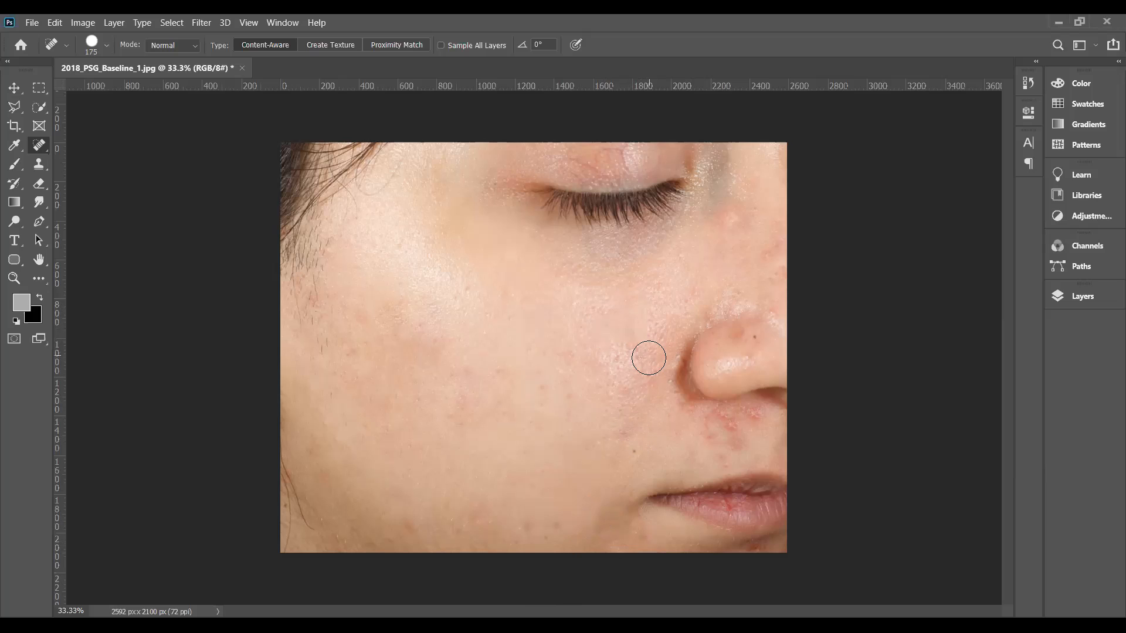
click(302, 274)
Step: Spot-heal the red blemishes between the nose and upper lip, and the skin near the mouth corner
click(717, 432)
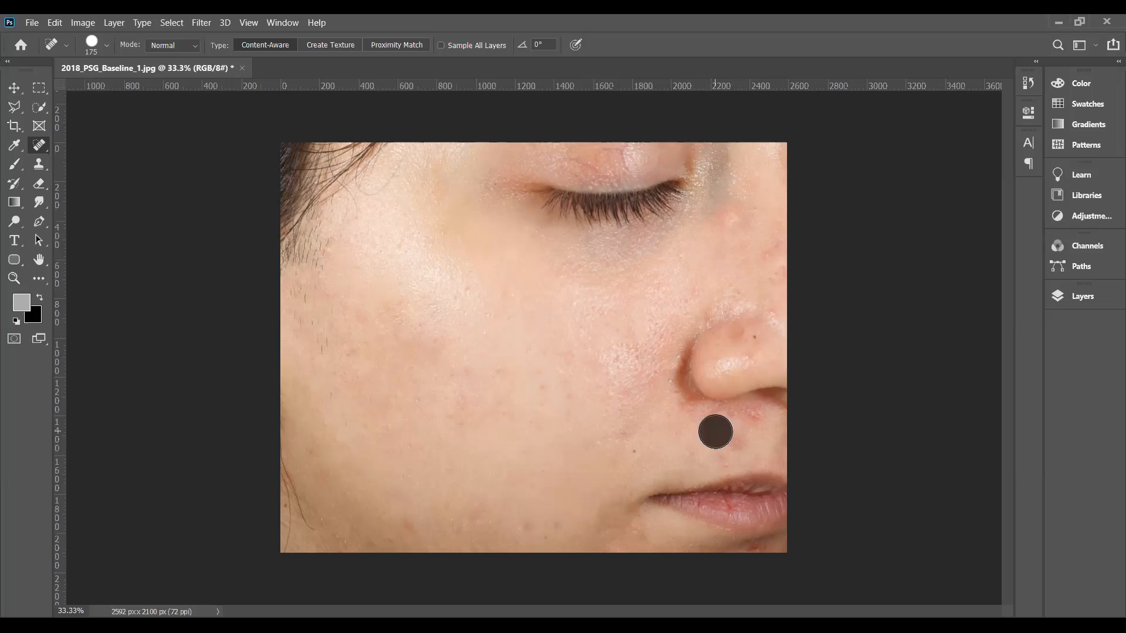
click(753, 420)
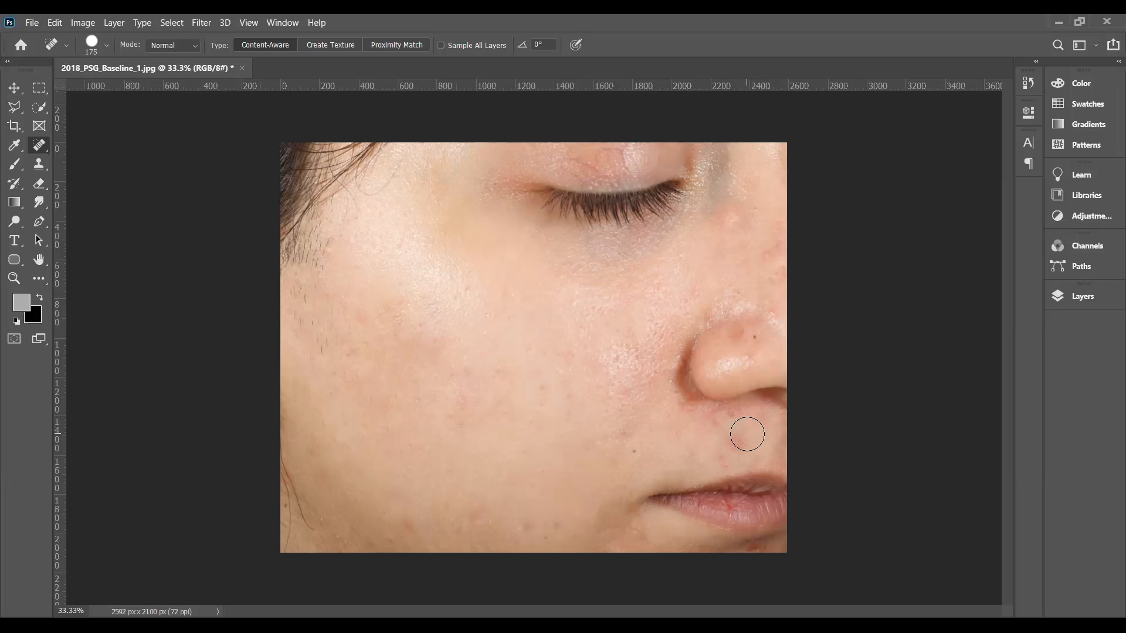
click(738, 440)
click(725, 456)
click(709, 427)
click(711, 424)
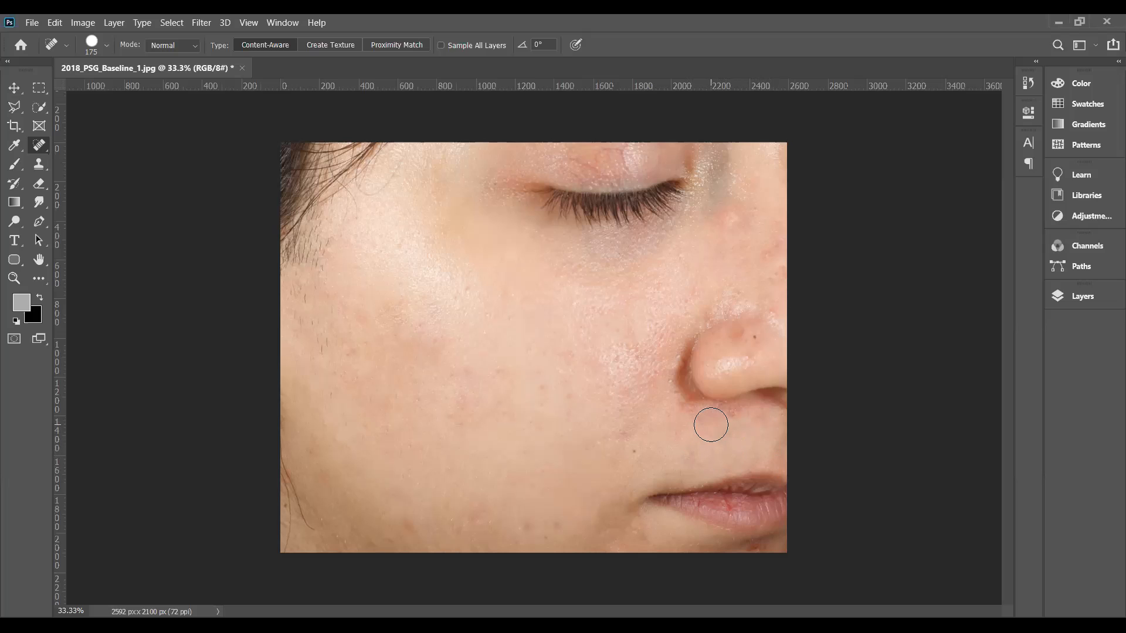
click(731, 419)
click(674, 494)
Step: Reduce the Spot Healing Brush to 125 px and heal the dark spot and red marks on the nose
key(bracketleft)
key(bracketleft)
click(733, 337)
click(742, 336)
click(743, 323)
mouse_move(772, 317)
mouse_down()
mouse_move(784, 256)
mouse_move(785, 272)
mouse_move(765, 248)
mouse_up()
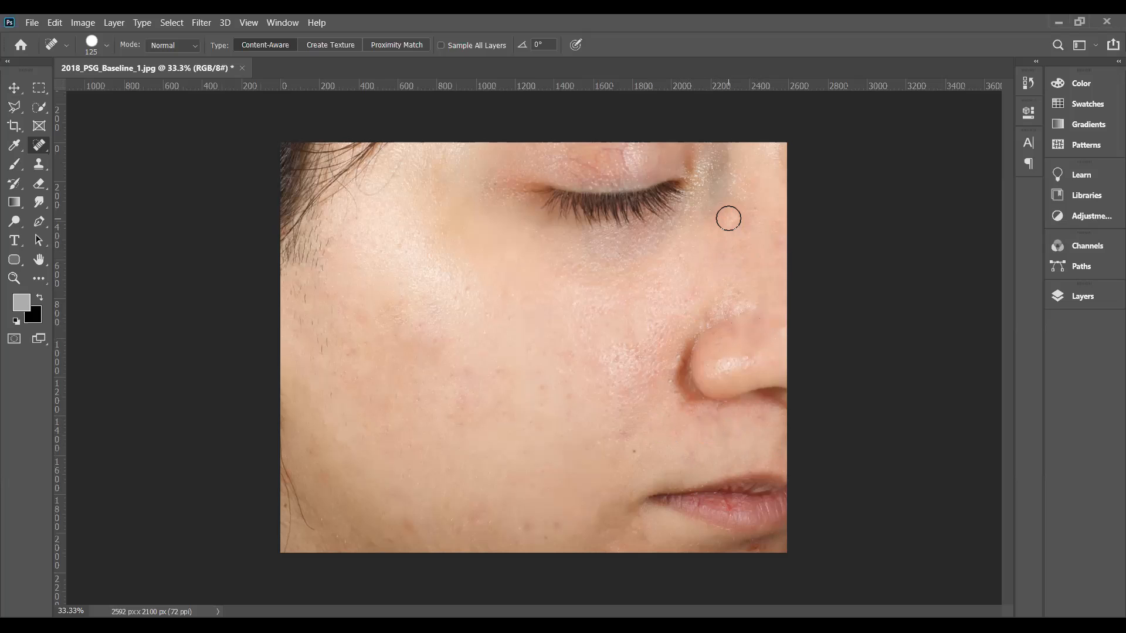
Step: Enlarge the Spot Healing Brush to 200 px and heal the bump on the upper nose and two spots near the jaw
key(bracketright)
key(bracketright)
key(bracketright)
click(731, 221)
click(406, 529)
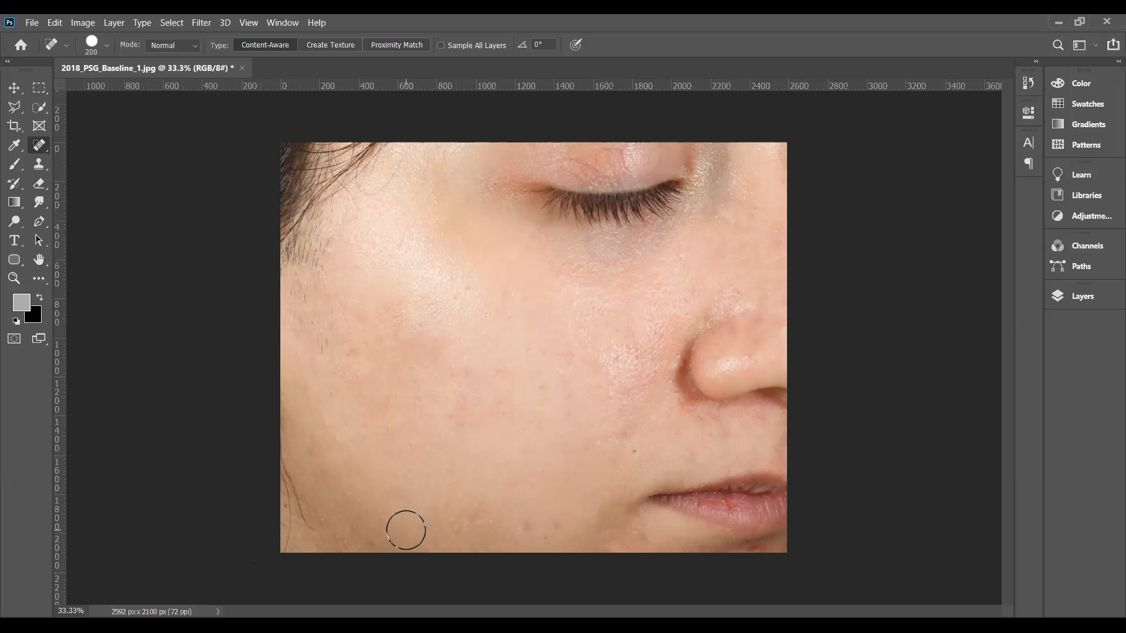
click(524, 527)
Step: Reduce the Spot Healing Brush to 60 px and heal the red marks below the lower lip and a spot on the cheek
scroll(564, 564, up, 3)
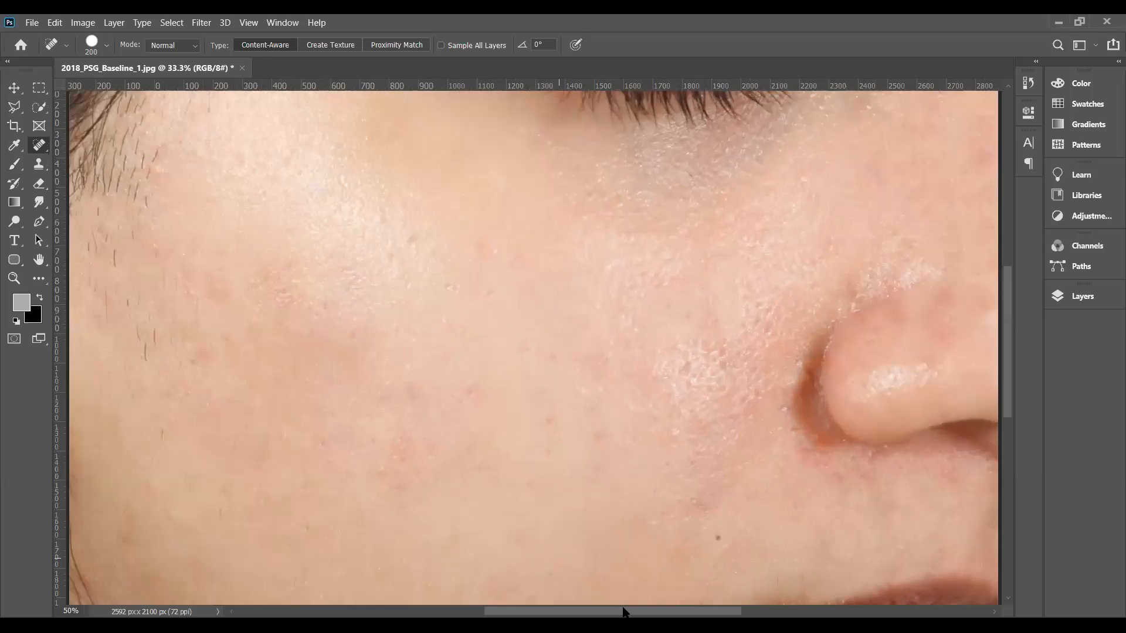
scroll(1008, 381, up, 1)
drag(1007, 386, 1016, 471)
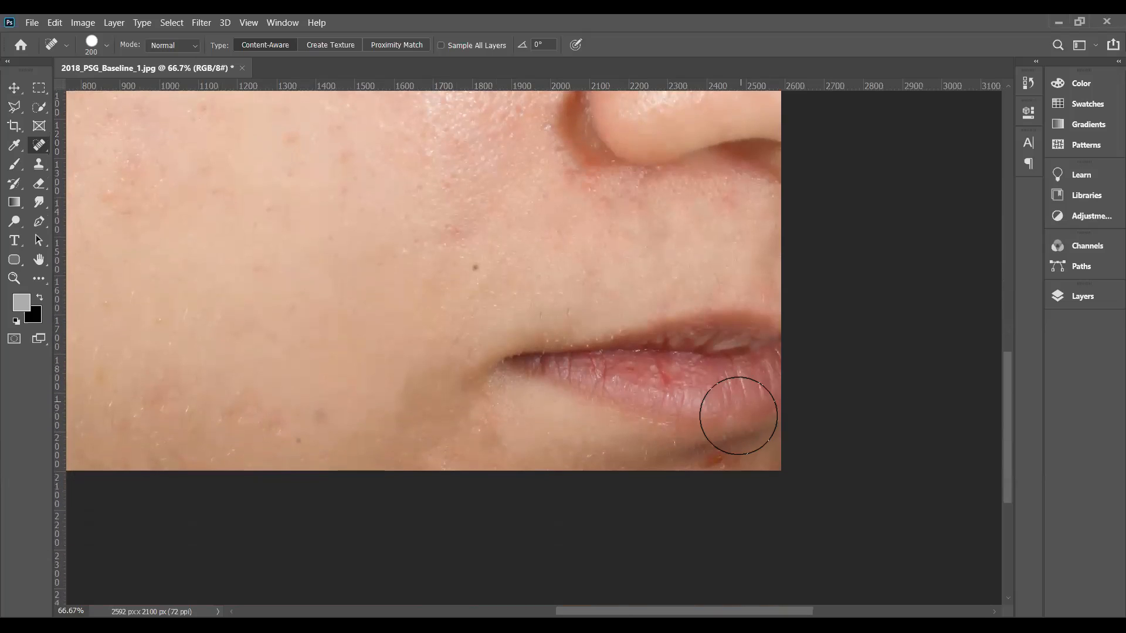
key(bracketleft)
key(bracketleft)
key(bracketleft)
key(bracketleft)
key(bracketleft)
key(bracketleft)
key(bracketleft)
click(716, 459)
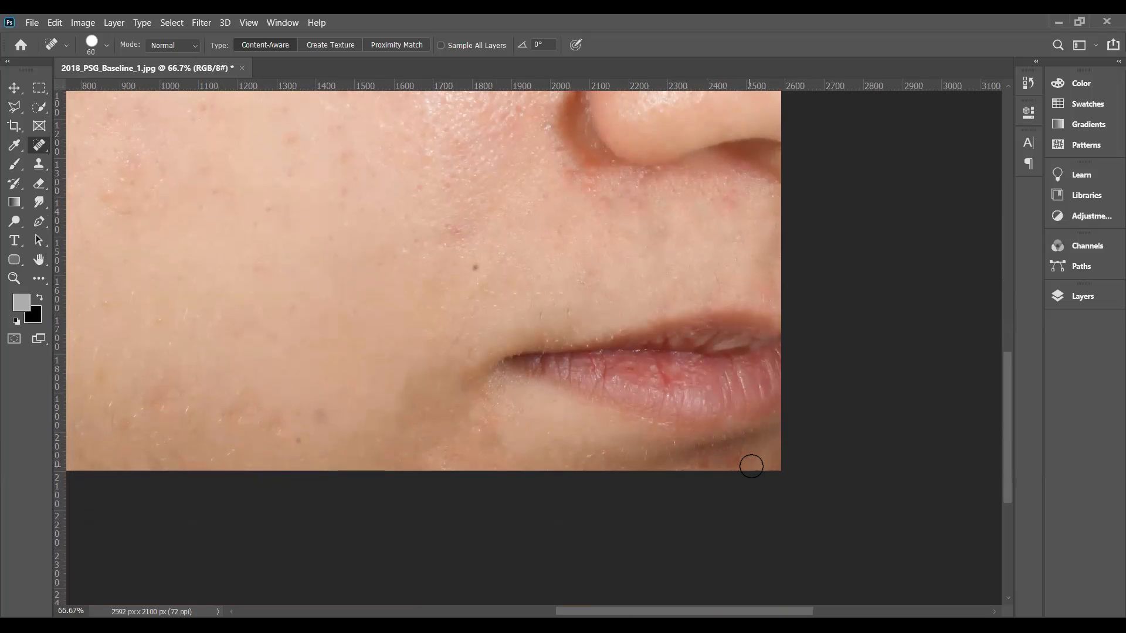
click(734, 463)
click(698, 465)
click(103, 198)
key(ctrl+minus)
key(ctrl+minus)
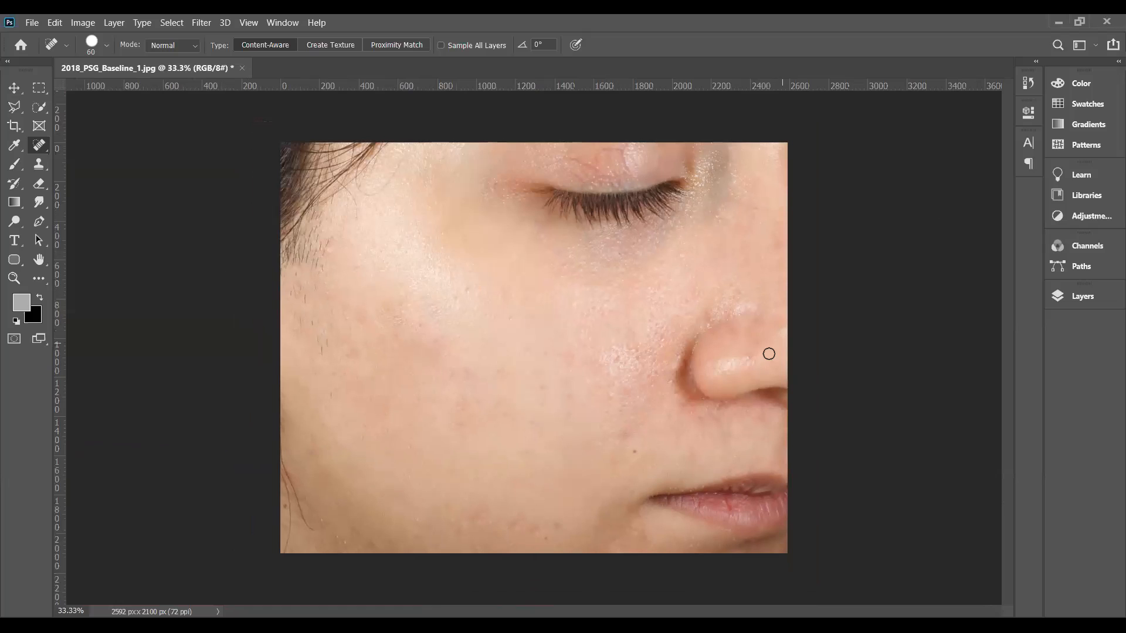
drag(746, 357, 747, 358)
key(ctrl+plus)
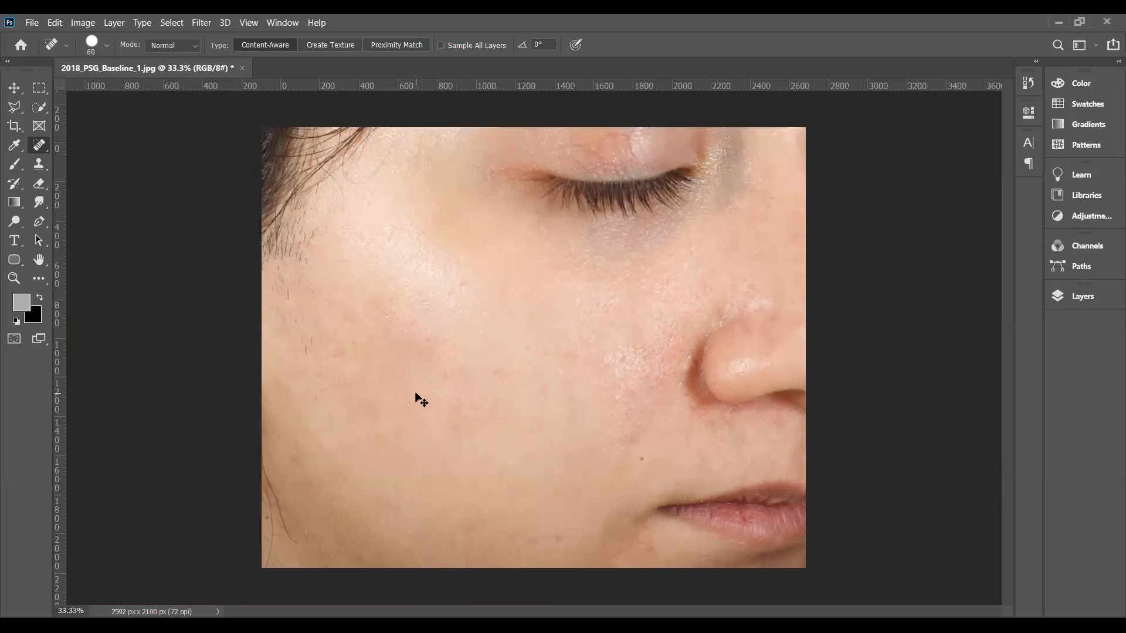
key(ctrl+plus)
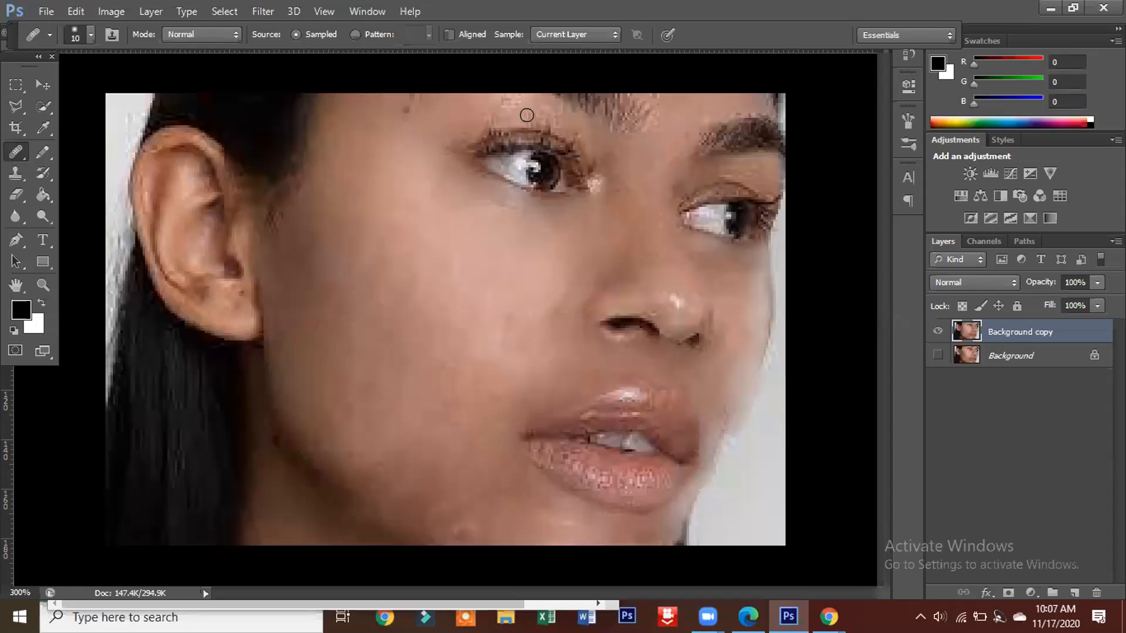
Step: Heal the skin above the far eyebrow and the bright patch at the near eye's inner corner with the Healing Brush
mouse_move(703, 106)
mouse_down()
mouse_move(764, 101)
mouse_move(763, 113)
mouse_move(750, 107)
mouse_up()
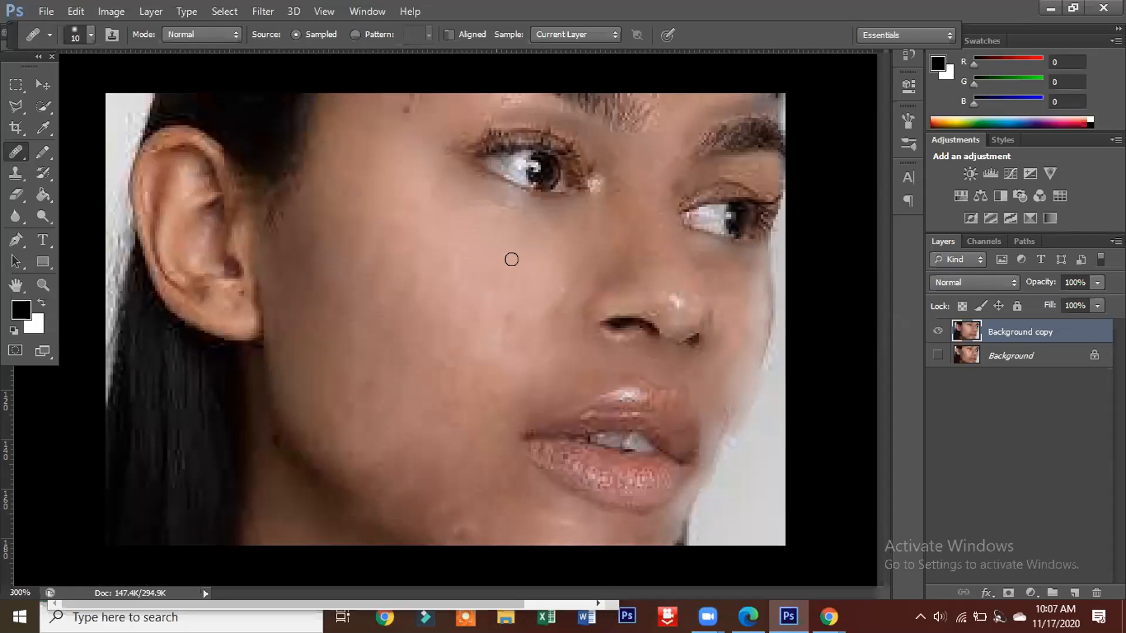
click(509, 260)
mouse_move(569, 206)
mouse_down()
mouse_move(597, 189)
mouse_move(600, 169)
mouse_up()
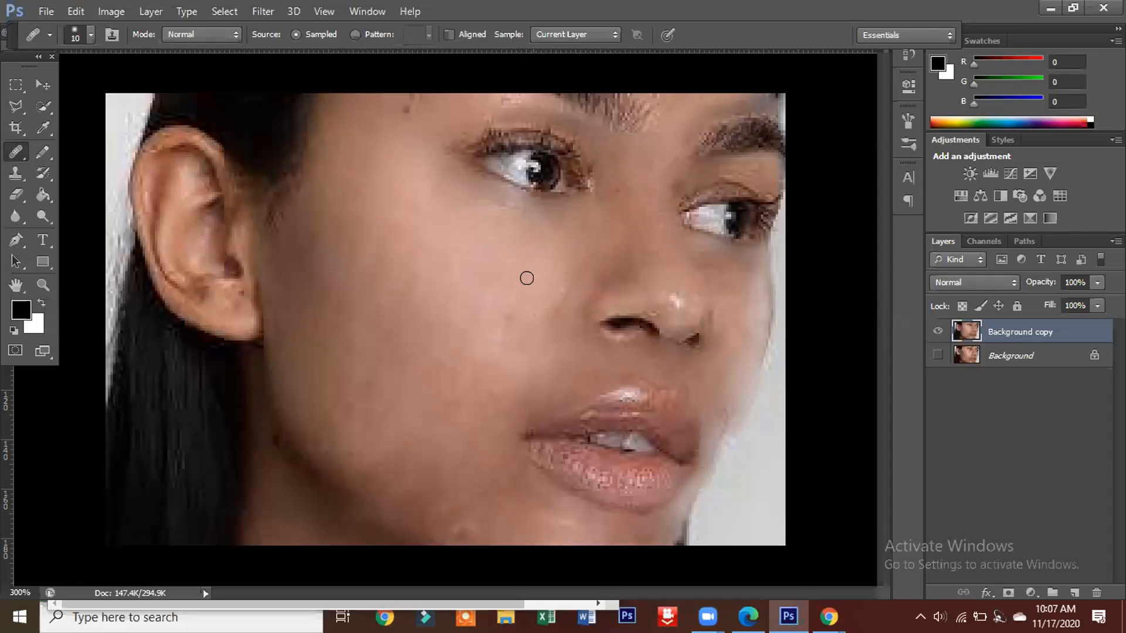
Step: Heal the skin under the near eye beside the nose and the area between the eyebrows, using sampled cheek skin
alt+click(527, 282)
mouse_move(544, 264)
mouse_down()
mouse_move(578, 251)
mouse_move(568, 273)
mouse_move(562, 257)
mouse_move(540, 260)
mouse_move(552, 235)
mouse_move(534, 222)
mouse_move(550, 222)
mouse_move(539, 223)
mouse_move(536, 253)
mouse_move(569, 227)
mouse_move(569, 207)
mouse_move(535, 208)
mouse_move(558, 227)
mouse_up()
alt+click(692, 145)
click(687, 129)
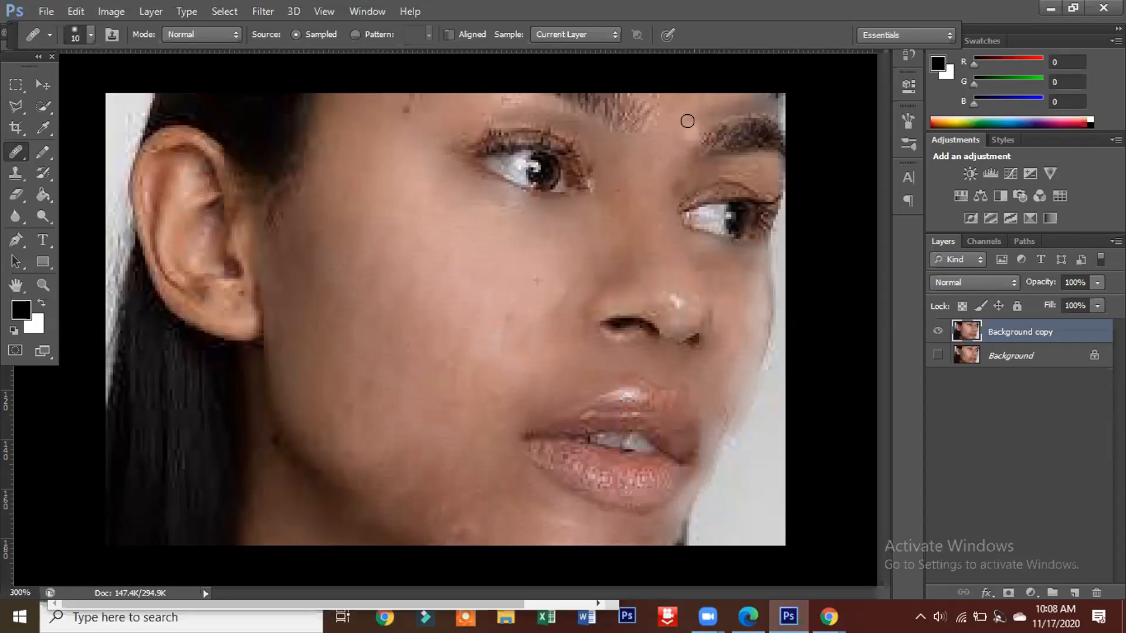
Step: Heal the skin between the eyebrows and beneath the near eye's inner corner, reducing the Healing Brush to 9 px
mouse_move(655, 142)
mouse_down()
mouse_move(666, 119)
mouse_move(650, 146)
mouse_up()
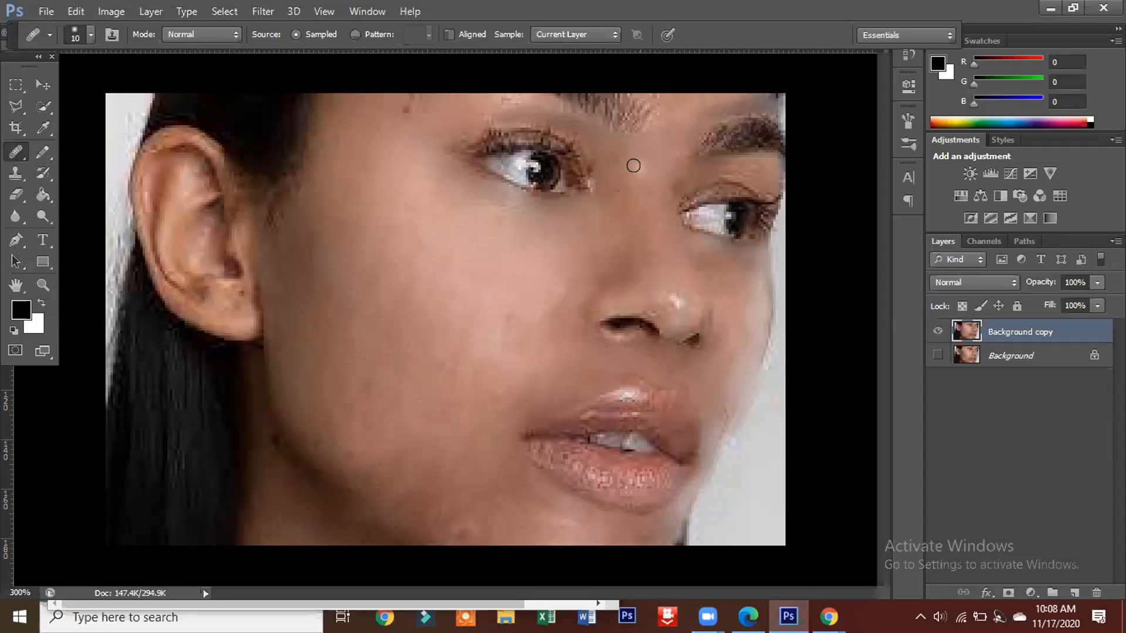
key(ctrl+plus)
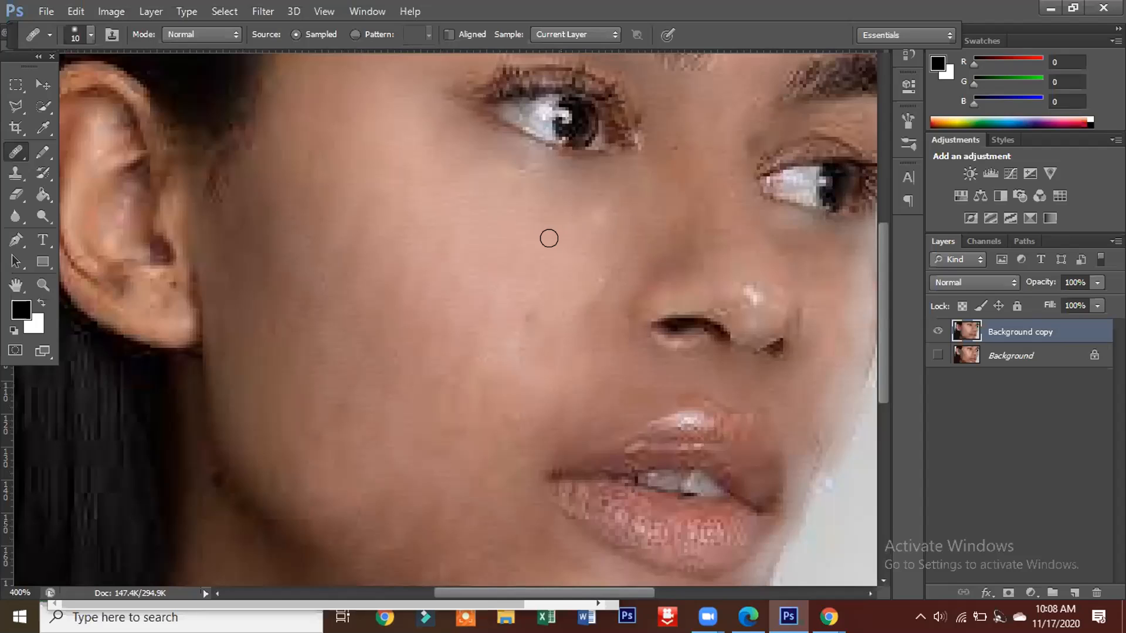
key(bracketleft)
alt+click(538, 245)
mouse_move(567, 189)
mouse_down()
mouse_move(528, 184)
mouse_move(570, 175)
mouse_move(516, 160)
mouse_move(635, 187)
mouse_move(576, 194)
mouse_move(603, 193)
mouse_up()
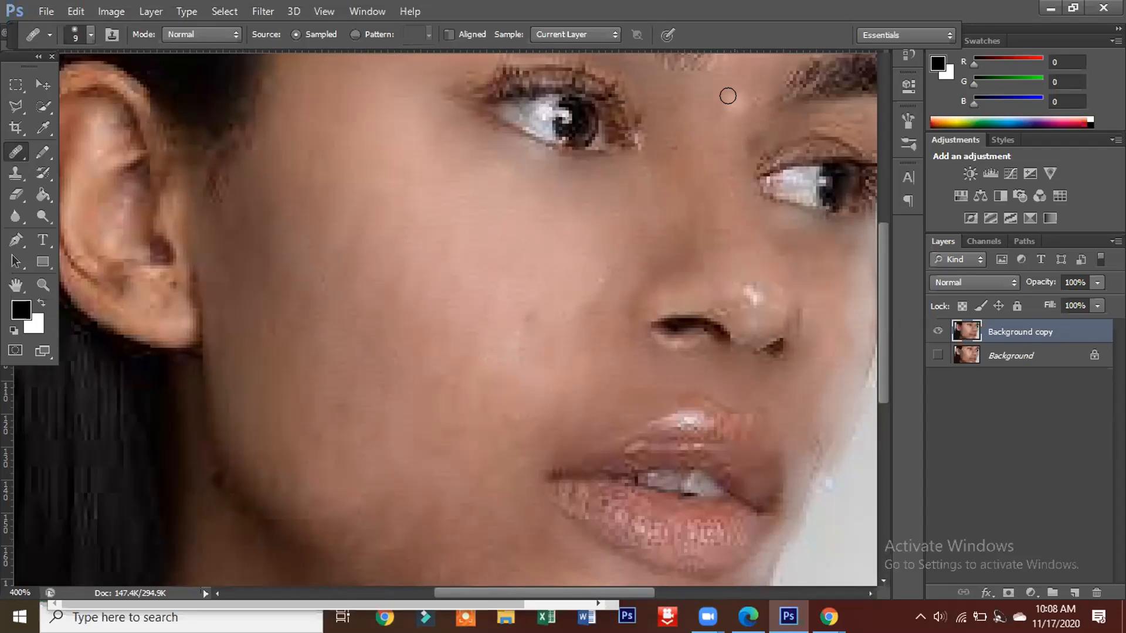
click(727, 95)
click(733, 100)
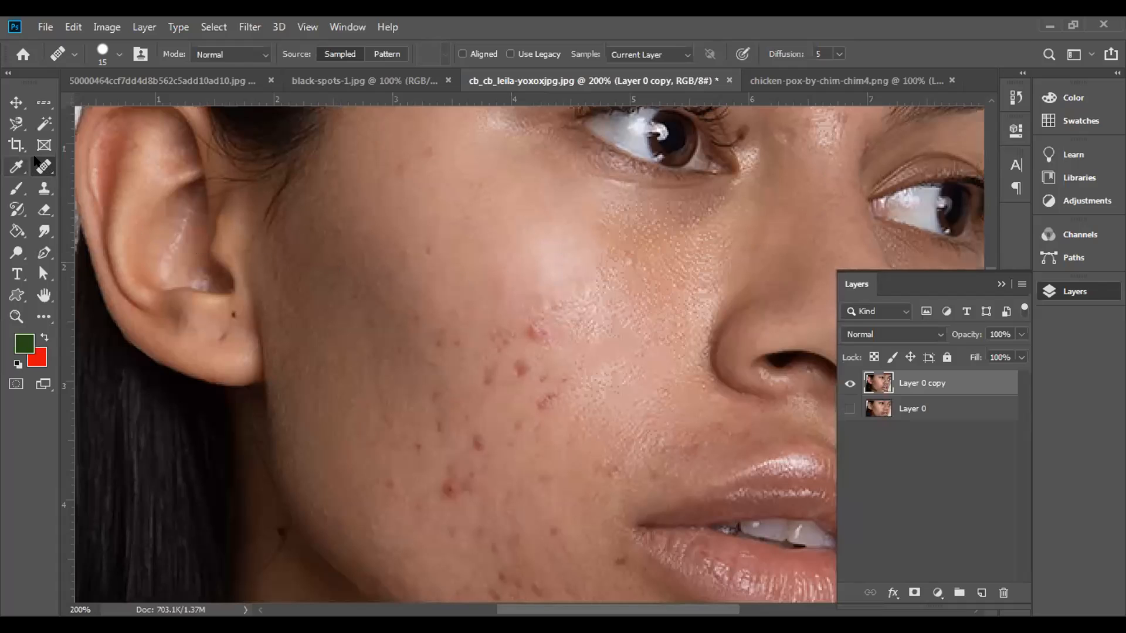
Step: Patch the cluster of red spots on the upper cheek with clear skin just above it, using the Patch tool, and deselect
right_click(52, 174)
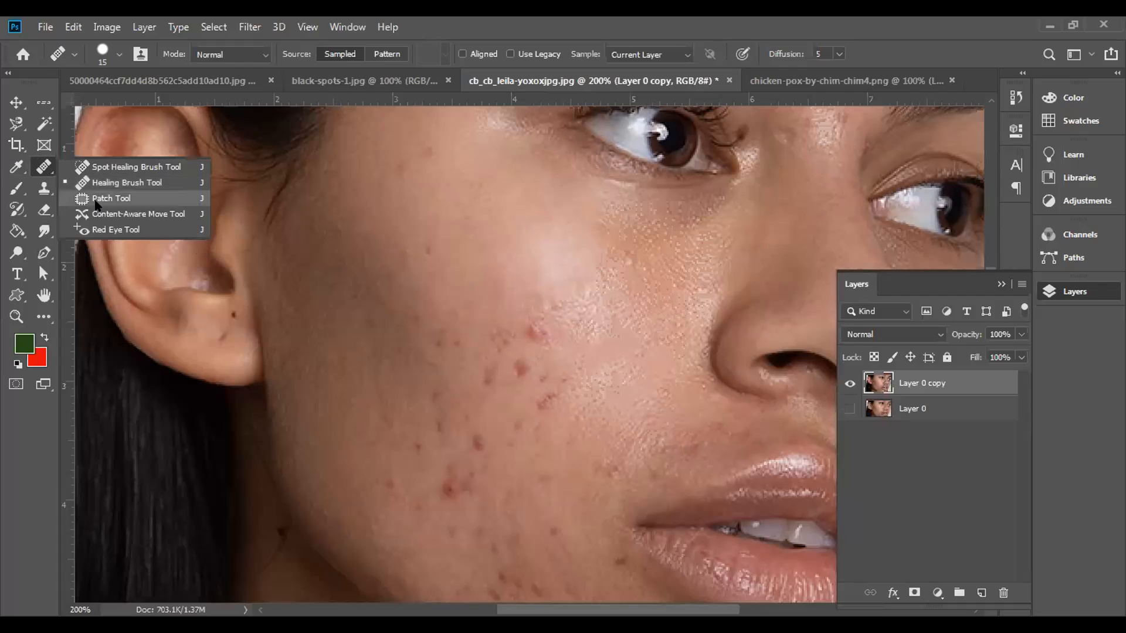
click(111, 198)
mouse_move(572, 298)
mouse_down()
mouse_move(523, 300)
mouse_move(481, 346)
mouse_move(508, 371)
mouse_move(542, 375)
mouse_move(570, 354)
mouse_move(572, 299)
mouse_up()
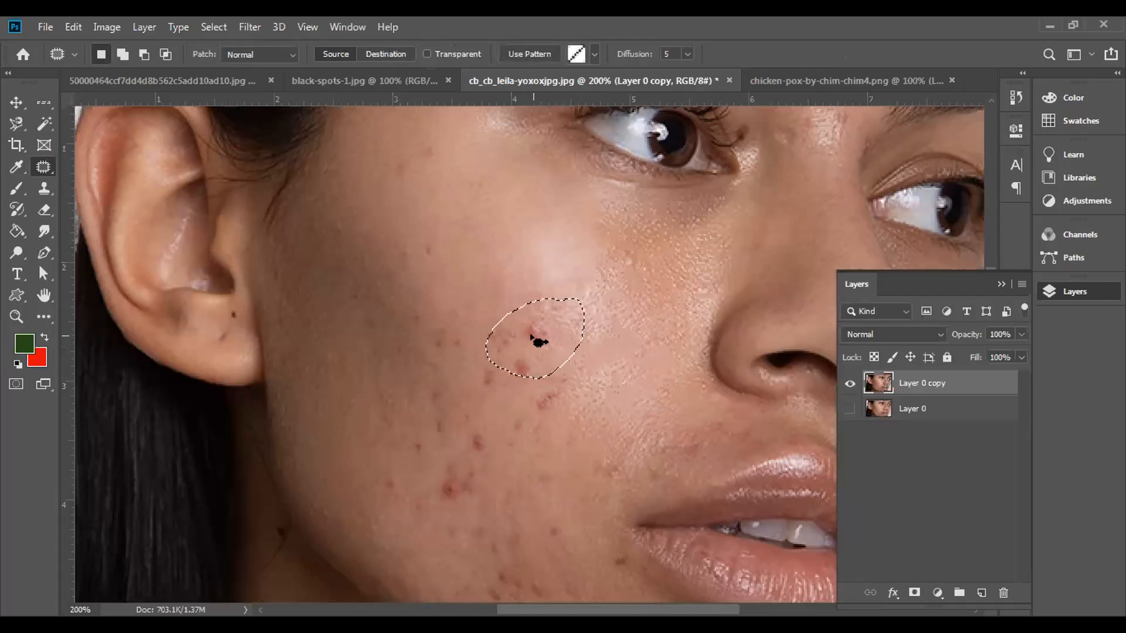
drag(531, 336, 528, 244)
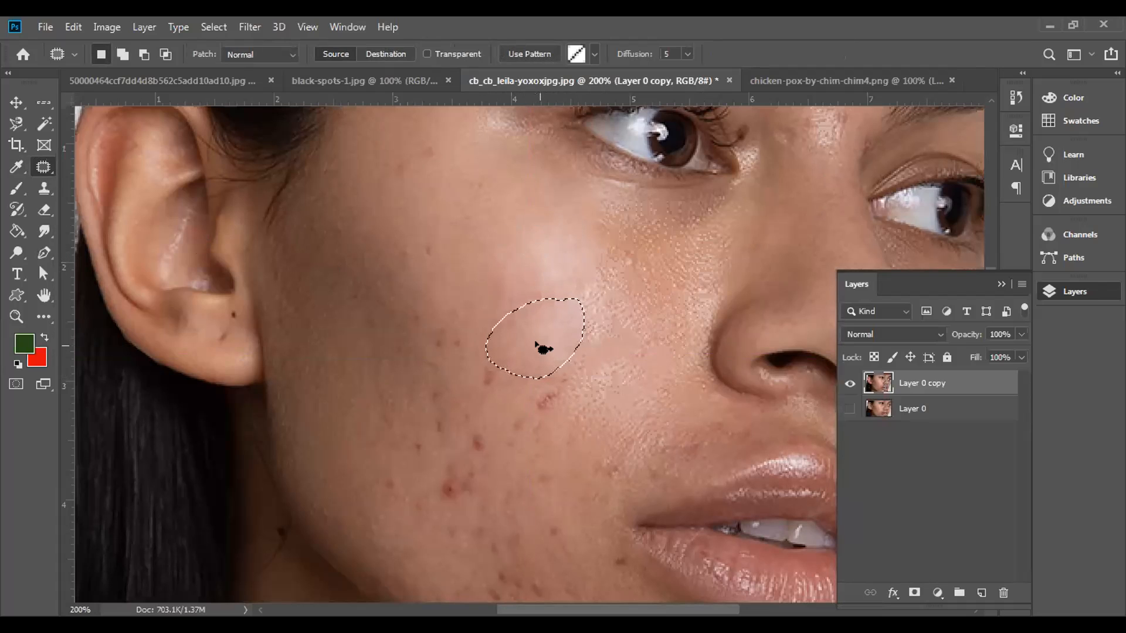
key(ctrl+d)
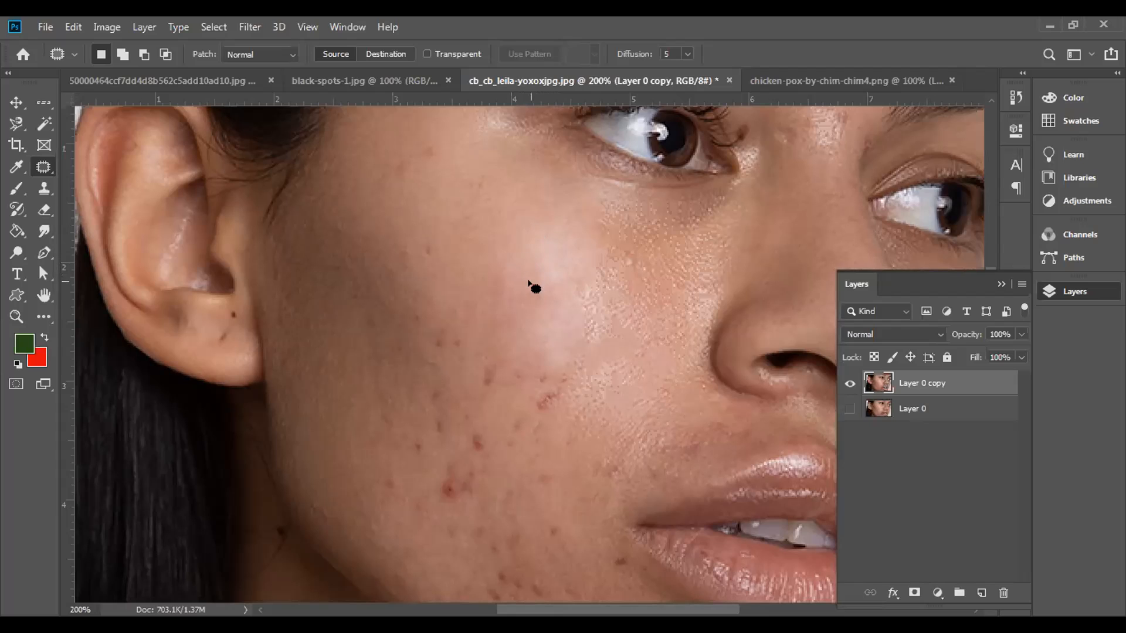
Step: Patch the remaining blemishes around the middle of the cheek one area at a time with neighbouring clear skin, and clear the selection
mouse_move(557, 370)
mouse_down()
mouse_move(507, 405)
mouse_move(533, 430)
mouse_move(569, 389)
mouse_move(554, 367)
mouse_move(534, 367)
mouse_move(526, 325)
mouse_up()
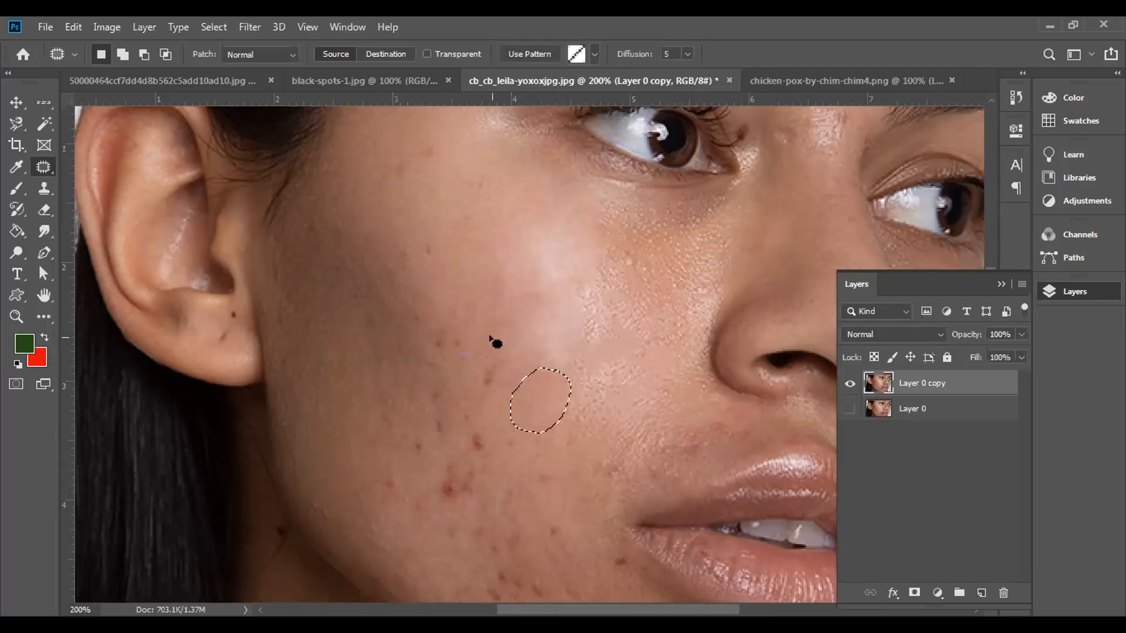
mouse_move(472, 356)
mouse_down()
mouse_move(463, 402)
mouse_move(492, 402)
mouse_move(507, 368)
mouse_move(494, 352)
mouse_move(463, 354)
mouse_move(481, 376)
mouse_move(512, 326)
mouse_up()
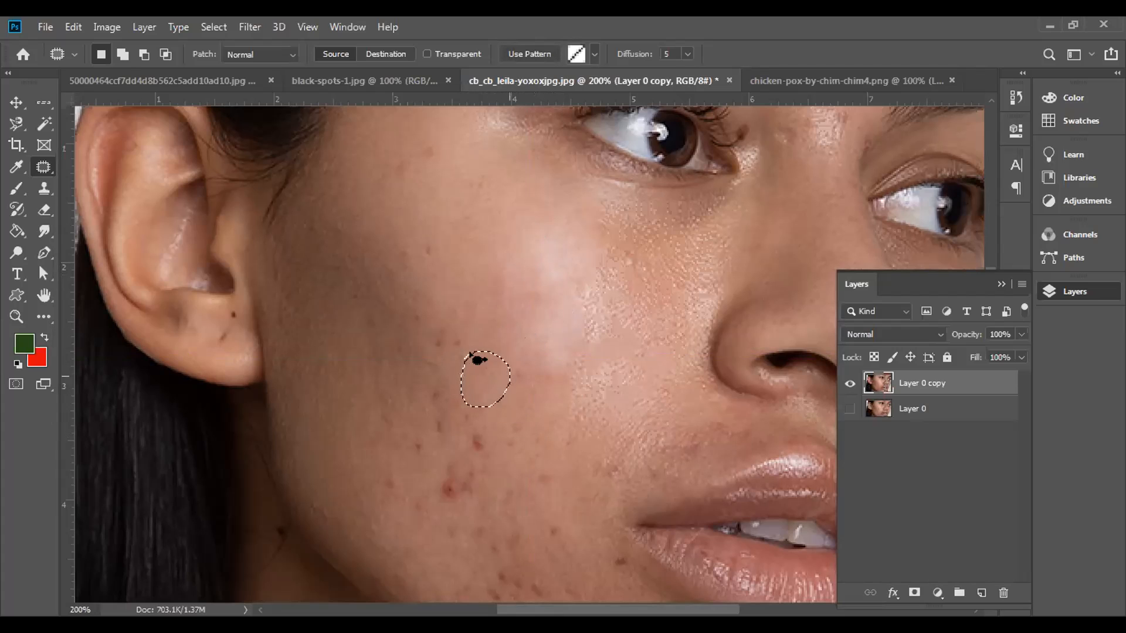
mouse_move(469, 333)
mouse_down()
mouse_move(428, 324)
mouse_move(426, 353)
mouse_move(462, 364)
mouse_move(466, 328)
mouse_move(449, 325)
mouse_move(511, 307)
mouse_up()
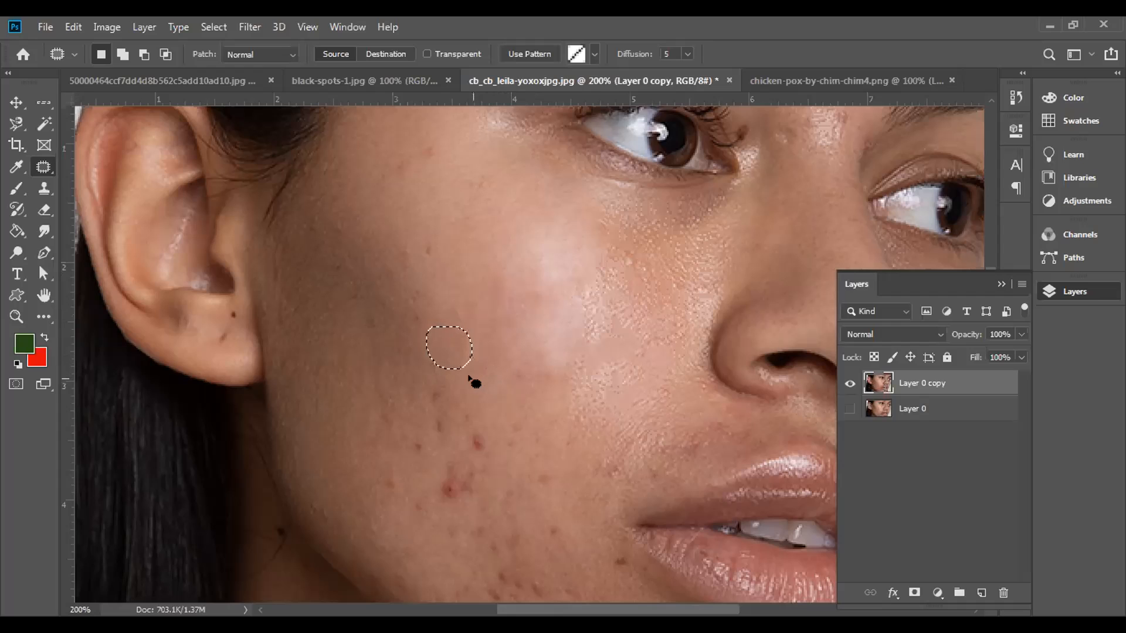
mouse_move(603, 279)
mouse_down()
mouse_move(580, 287)
mouse_move(568, 329)
mouse_move(622, 320)
mouse_move(597, 272)
mouse_move(548, 281)
mouse_up()
key(ctrl+d)
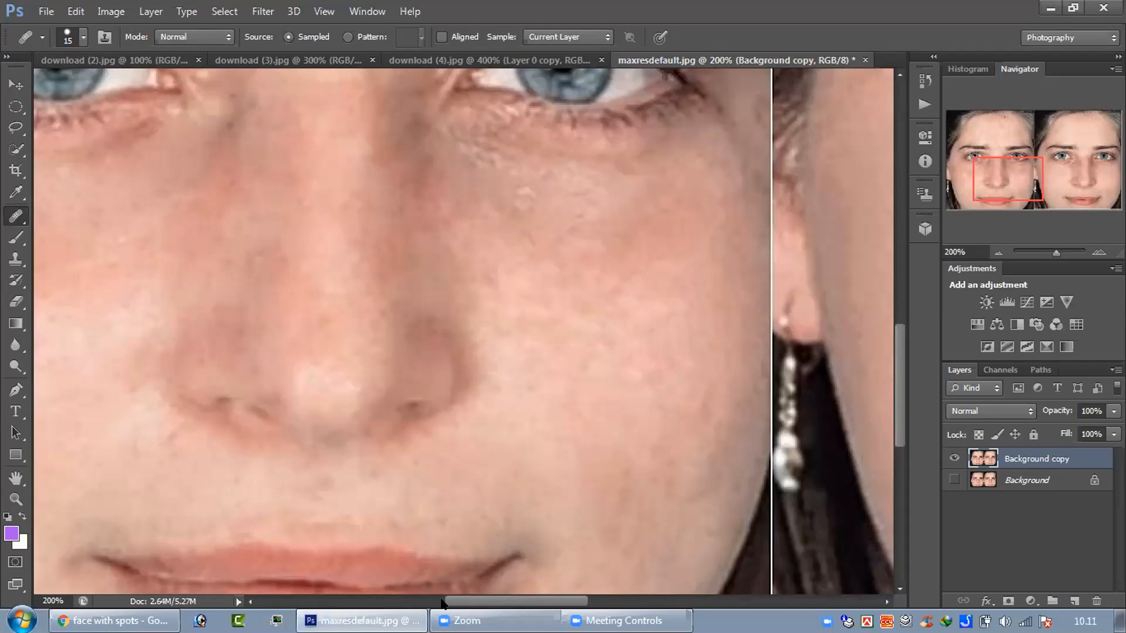
Step: Heal the skin on the cheek beside the nose in maxresdefault.jpg with the Healing Brush
drag(451, 603, 409, 603)
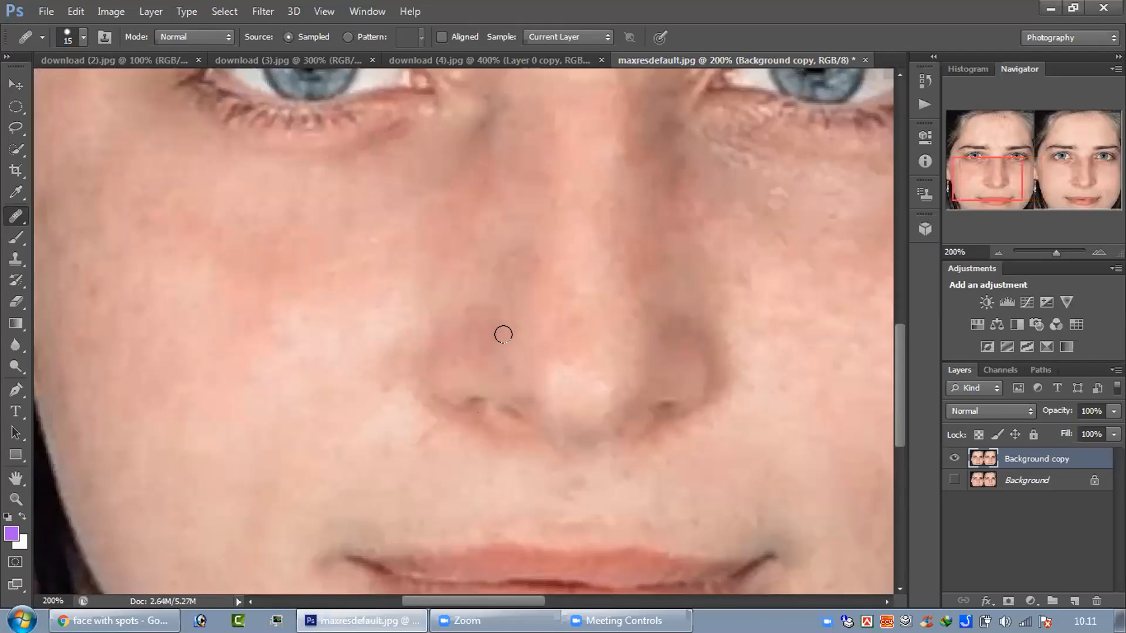
key(ctrl+minus)
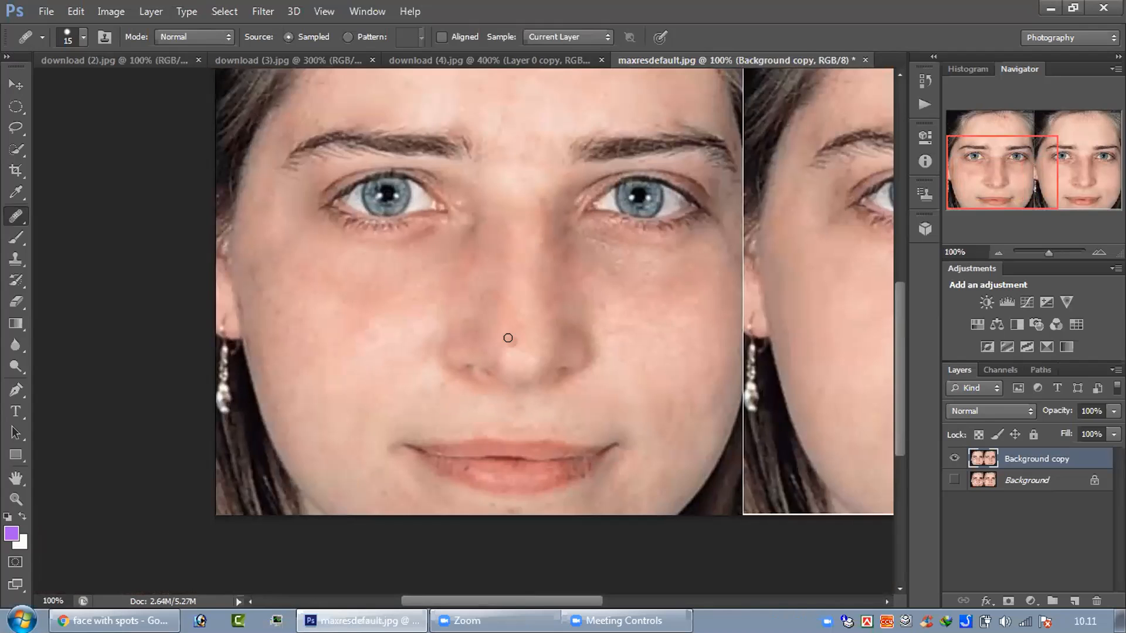
key(ctrl+plus)
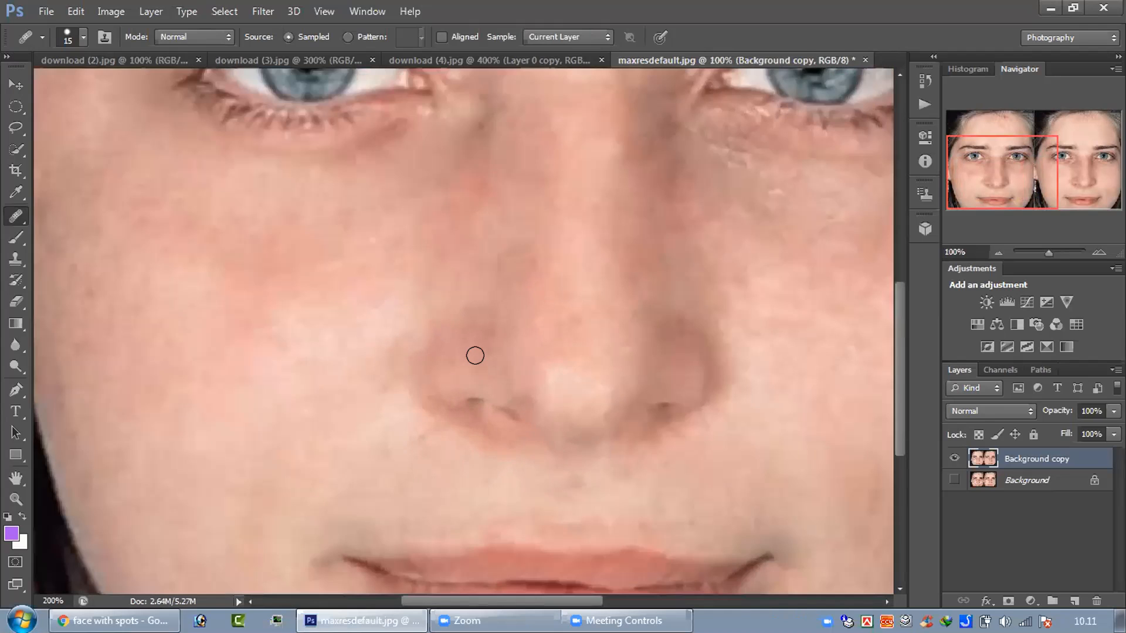
click(300, 384)
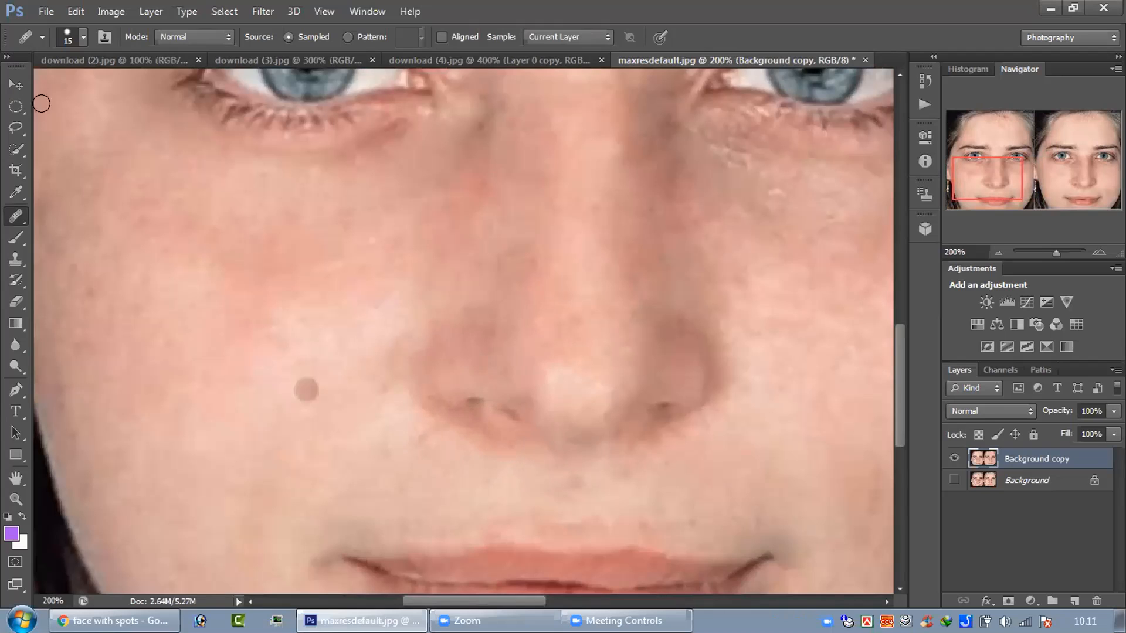
Step: Patch three uneven areas of the cheek below the eye with clearer skin from lower on the cheek, using the Patch tool
right_click(15, 220)
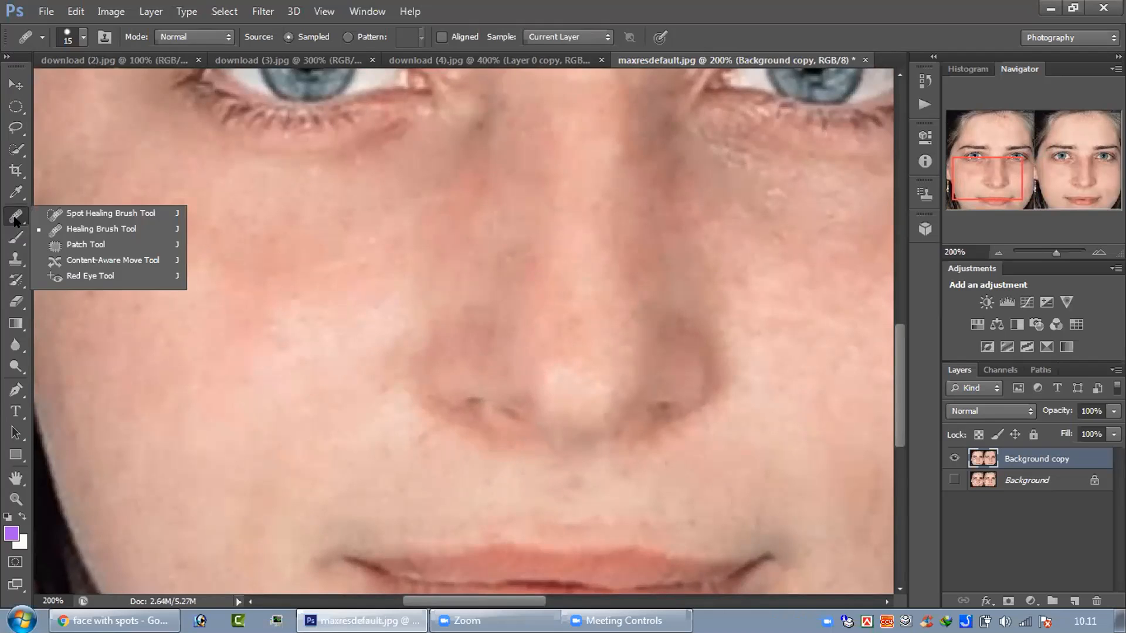
click(85, 245)
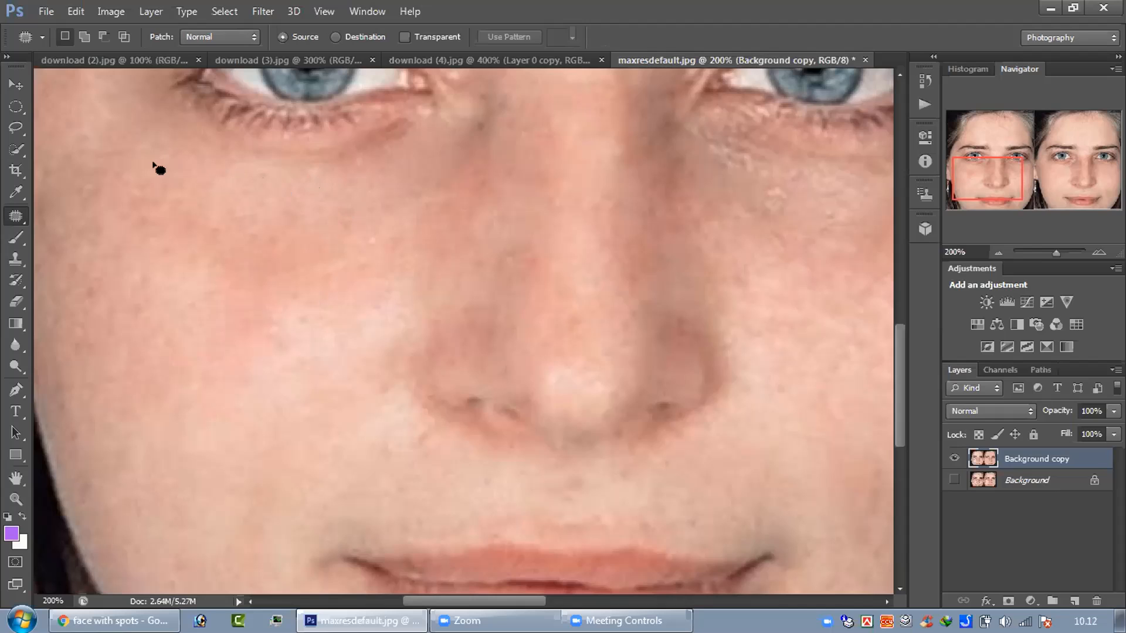
mouse_move(164, 165)
mouse_down()
mouse_move(124, 172)
mouse_move(137, 229)
mouse_move(175, 229)
mouse_move(199, 206)
mouse_move(192, 174)
mouse_move(144, 168)
mouse_up()
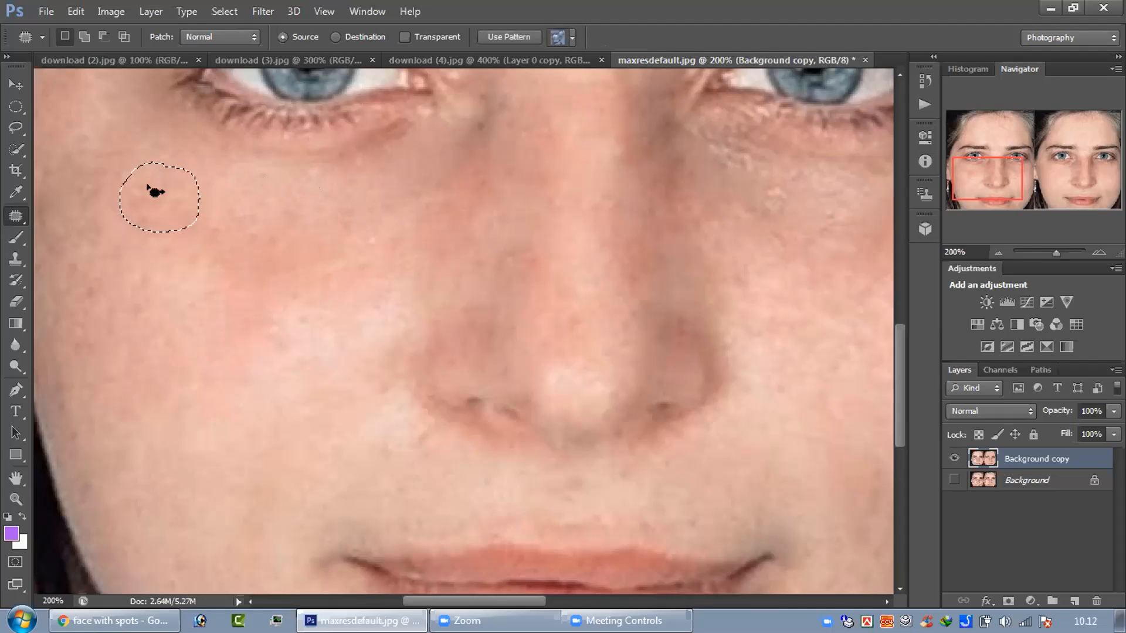
drag(160, 221, 174, 294)
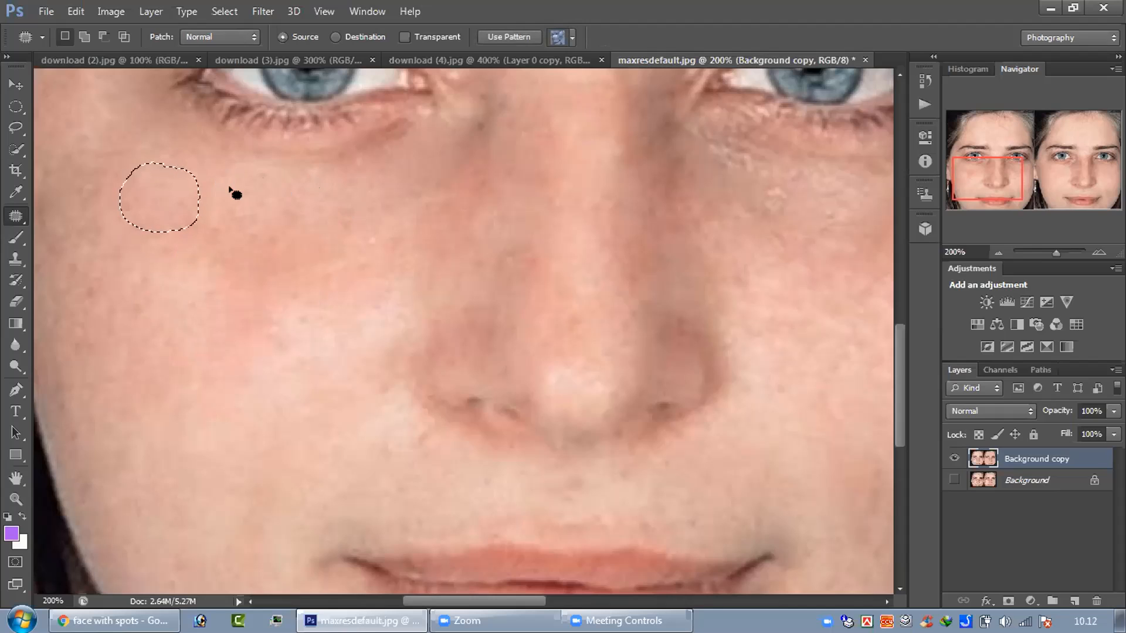
mouse_move(241, 181)
mouse_down()
mouse_move(215, 202)
mouse_move(228, 227)
mouse_move(265, 228)
mouse_move(291, 207)
mouse_move(279, 186)
mouse_move(230, 177)
mouse_move(194, 284)
mouse_up()
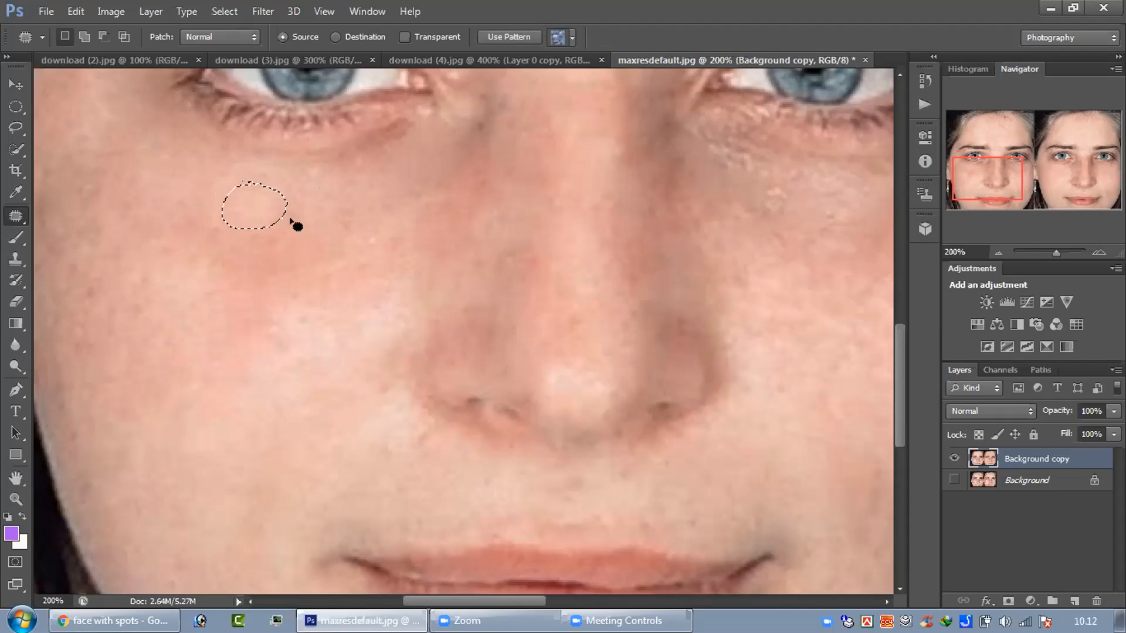
key(ctrl+d)
mouse_move(374, 186)
mouse_down()
mouse_move(304, 204)
mouse_move(280, 238)
mouse_move(330, 240)
mouse_move(377, 190)
mouse_up()
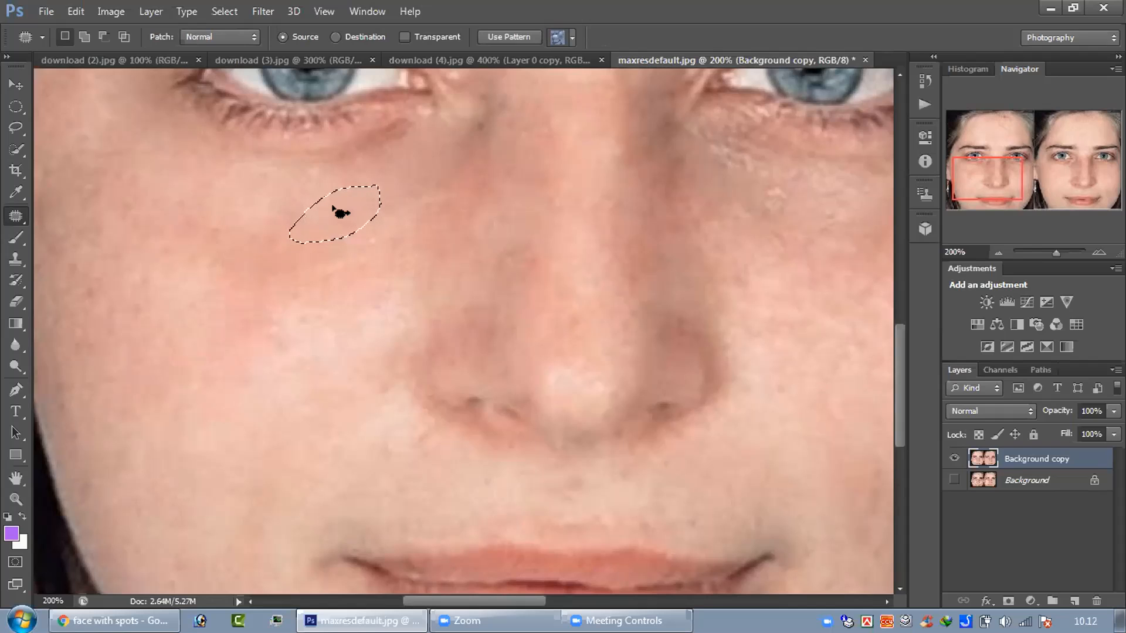
mouse_move(339, 212)
mouse_down()
mouse_move(296, 296)
mouse_move(309, 305)
mouse_move(188, 296)
mouse_move(234, 286)
mouse_move(213, 314)
mouse_move(186, 308)
mouse_up()
key(ctrl+d)
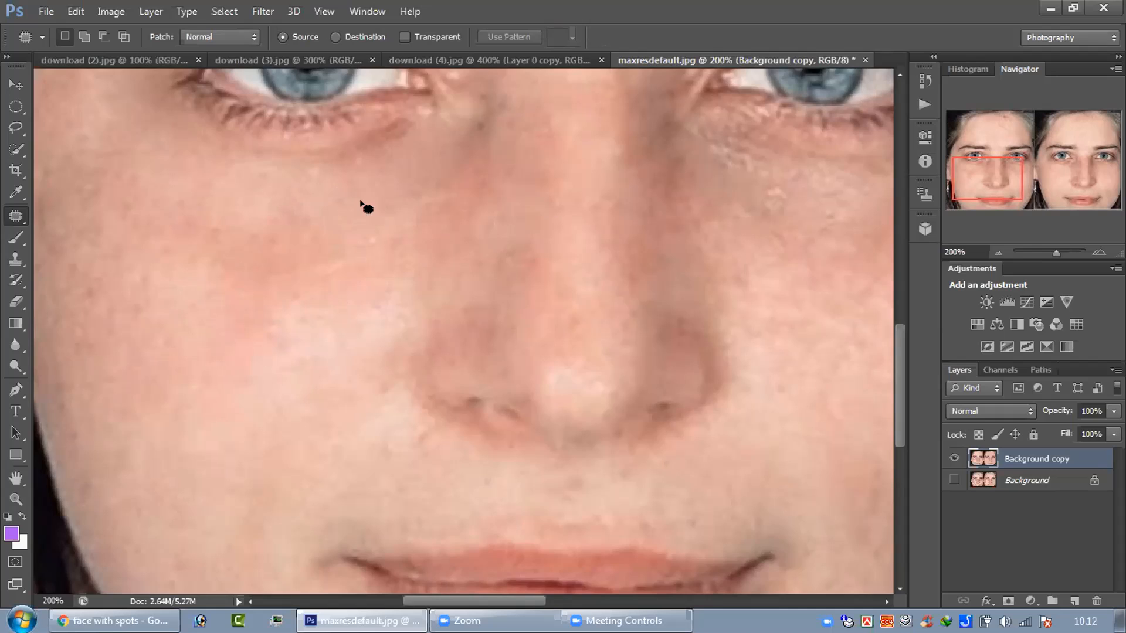
Step: Patch two reddish areas in the middle of the same cheek with paler skin from below them, and deselect
key(ctrl+minus)
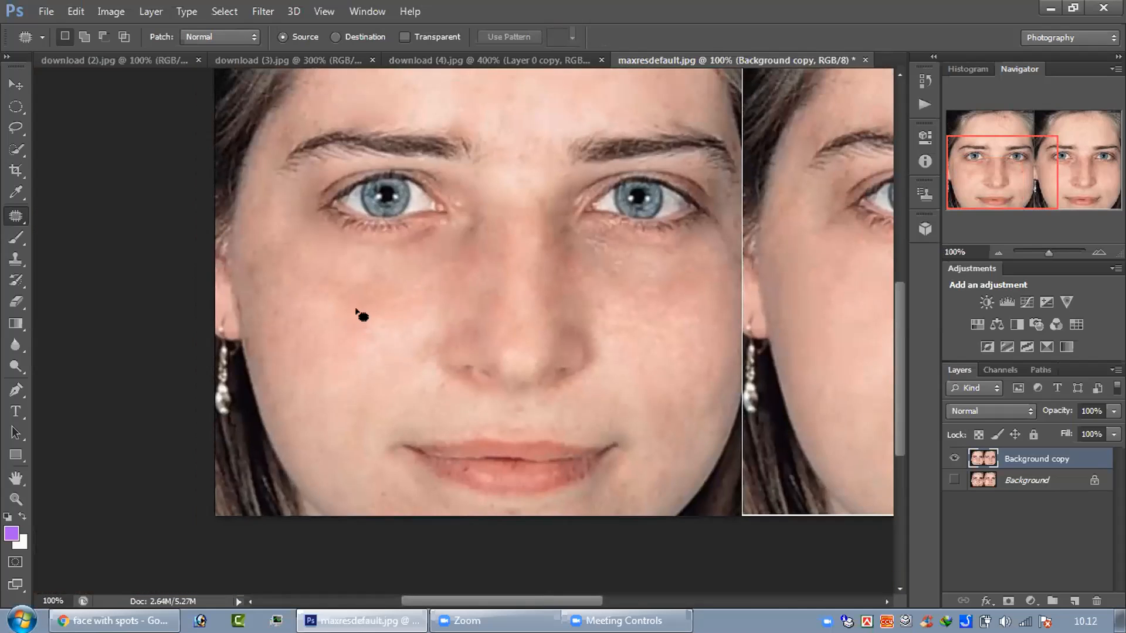
mouse_move(370, 321)
mouse_down()
mouse_move(354, 315)
mouse_move(361, 285)
mouse_move(389, 296)
mouse_move(387, 321)
mouse_move(360, 313)
mouse_move(369, 317)
mouse_move(334, 328)
mouse_move(367, 309)
mouse_move(357, 336)
mouse_up()
click(364, 351)
mouse_move(337, 295)
mouse_down()
mouse_move(371, 320)
mouse_move(368, 335)
mouse_move(348, 333)
mouse_move(335, 298)
mouse_move(345, 294)
mouse_move(371, 366)
mouse_up()
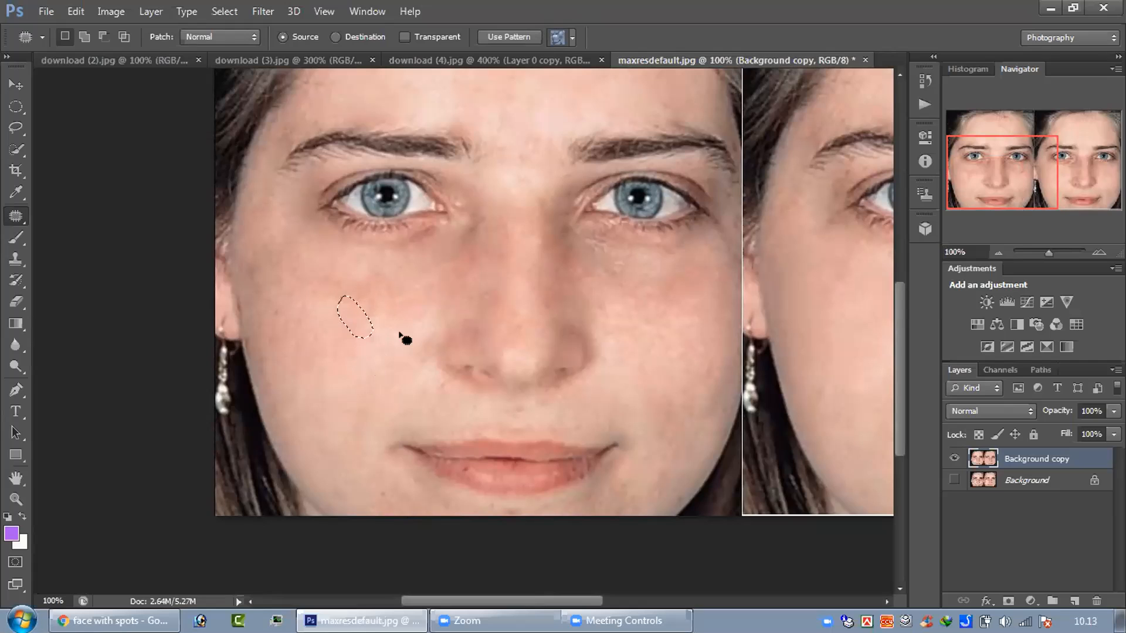
key(ctrl+d)
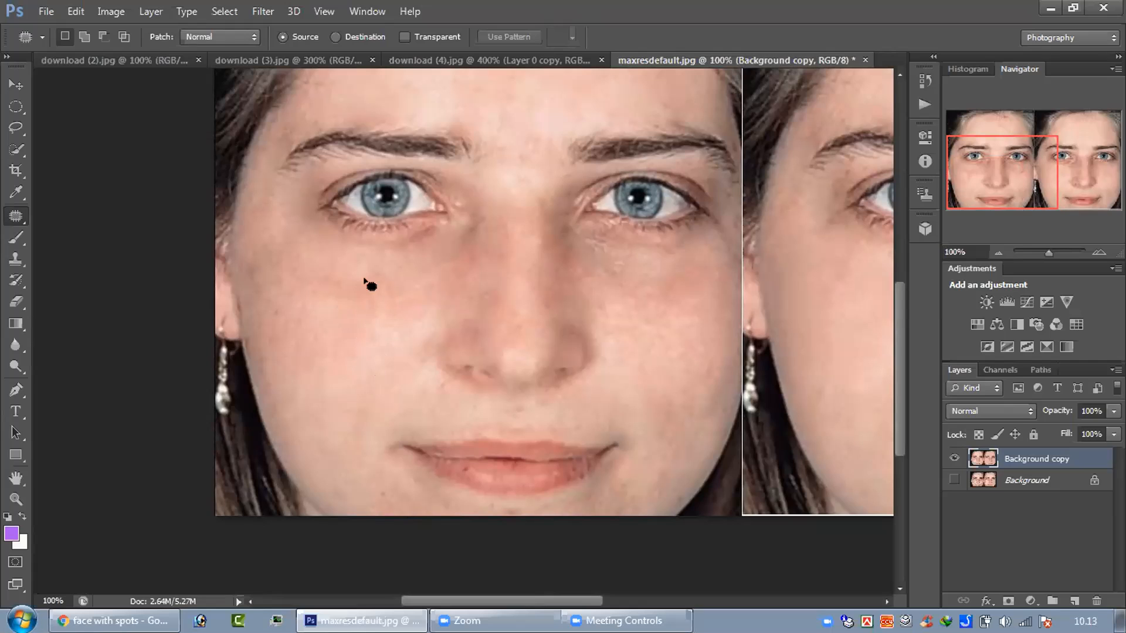
mouse_move(364, 280)
mouse_down()
mouse_move(338, 292)
mouse_move(358, 310)
mouse_move(377, 311)
mouse_move(367, 286)
mouse_up()
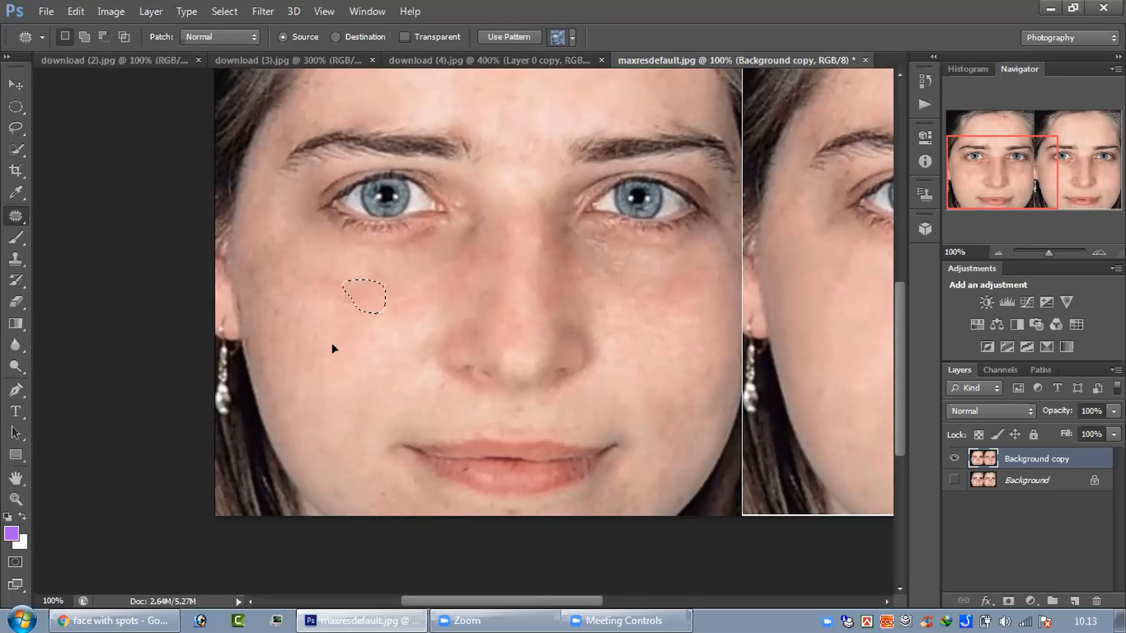
drag(355, 300, 326, 346)
click(403, 305)
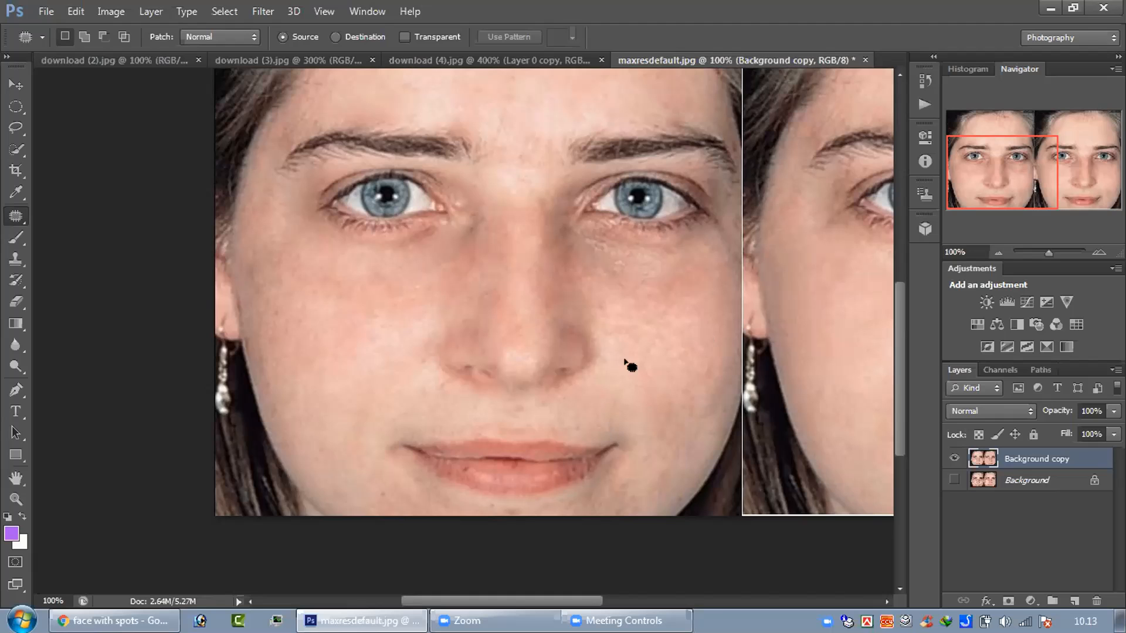
Step: Patch the reddish area on the opposite cheek below the eye with paler skin from lower on that cheek
drag(509, 601, 552, 601)
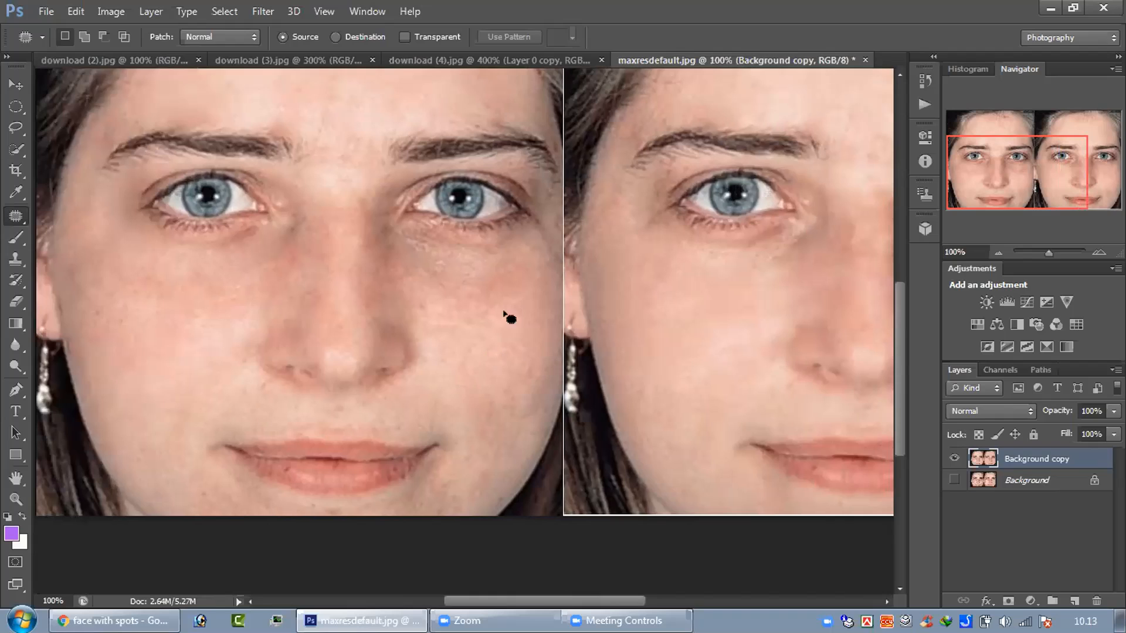
mouse_move(510, 254)
mouse_down()
mouse_move(466, 272)
mouse_move(486, 306)
mouse_move(518, 295)
mouse_move(528, 258)
mouse_move(507, 255)
mouse_move(488, 272)
mouse_move(491, 327)
mouse_up()
drag(483, 280, 468, 375)
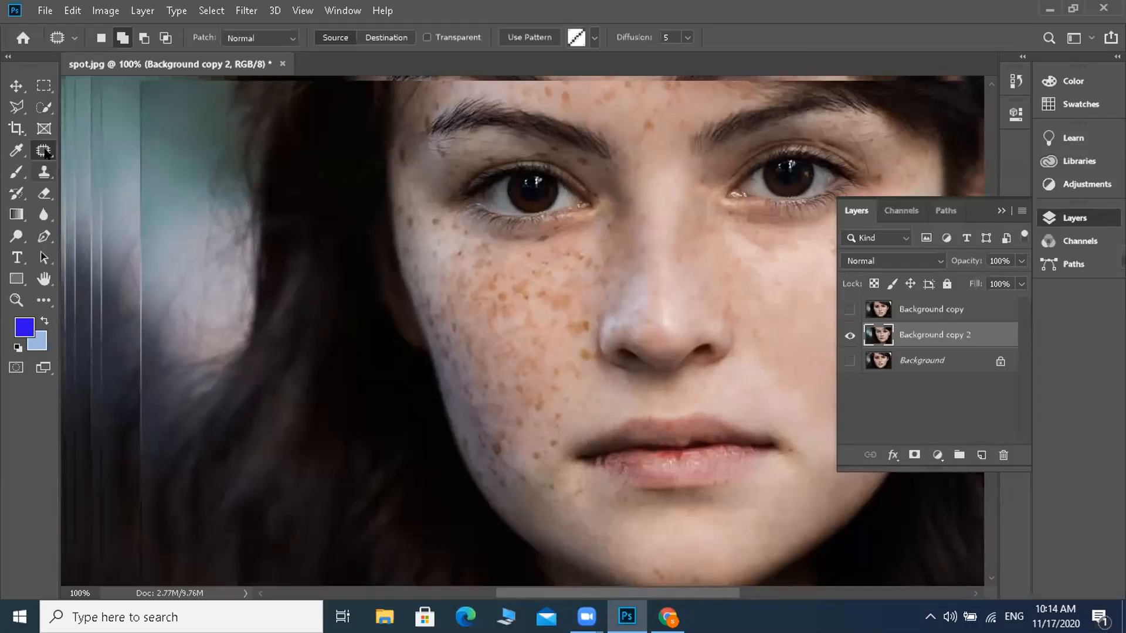
Step: Patch a small freckled area on the cheek below the eye in spot.jpg with the Patch tool
right_click(42, 151)
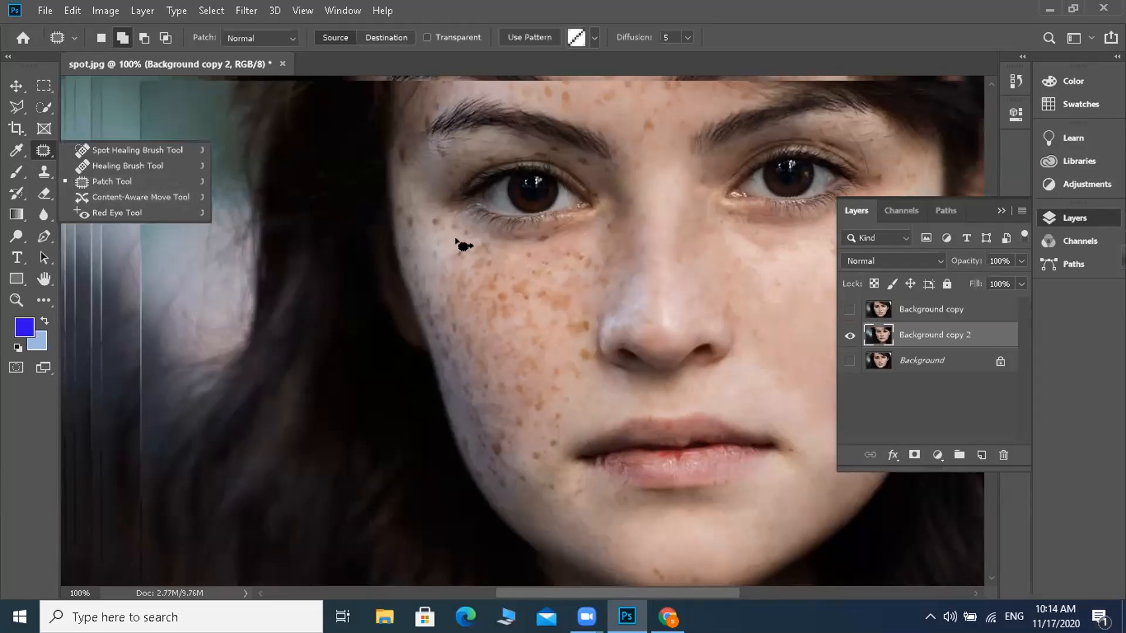
mouse_move(520, 270)
mouse_down()
mouse_move(519, 281)
mouse_move(506, 271)
mouse_move(522, 274)
mouse_up()
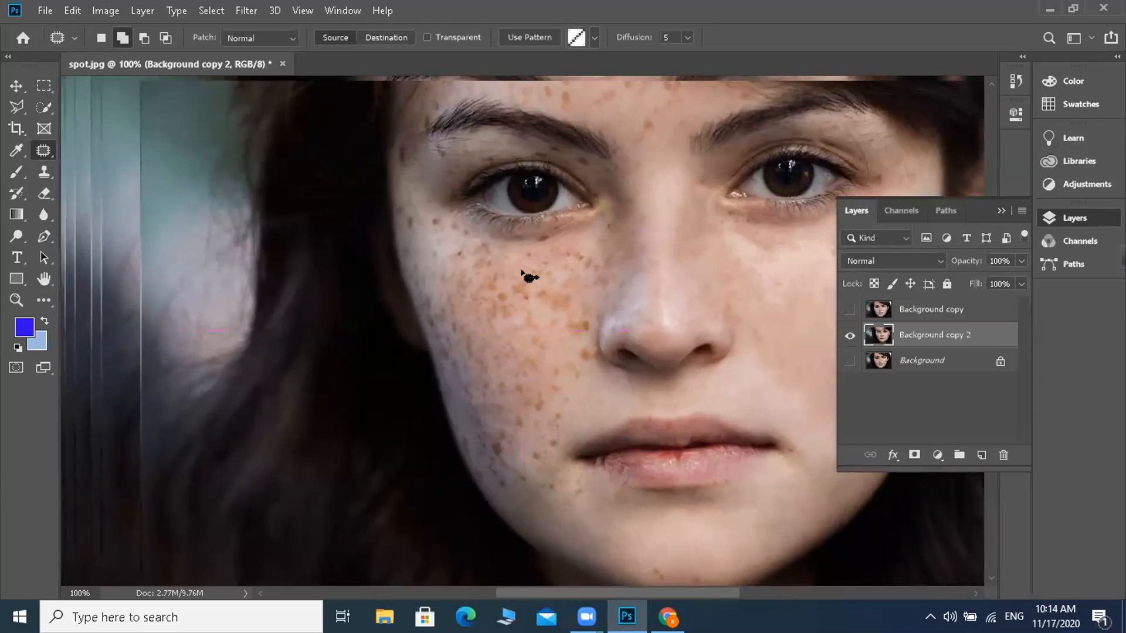
click(999, 209)
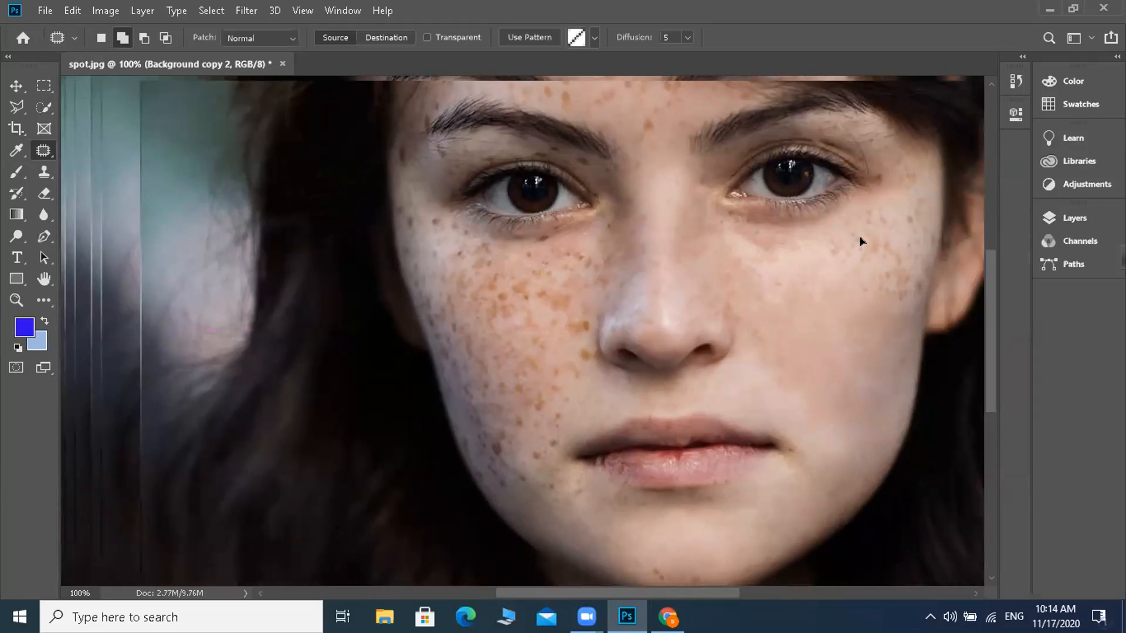
scroll(862, 249, down, 1)
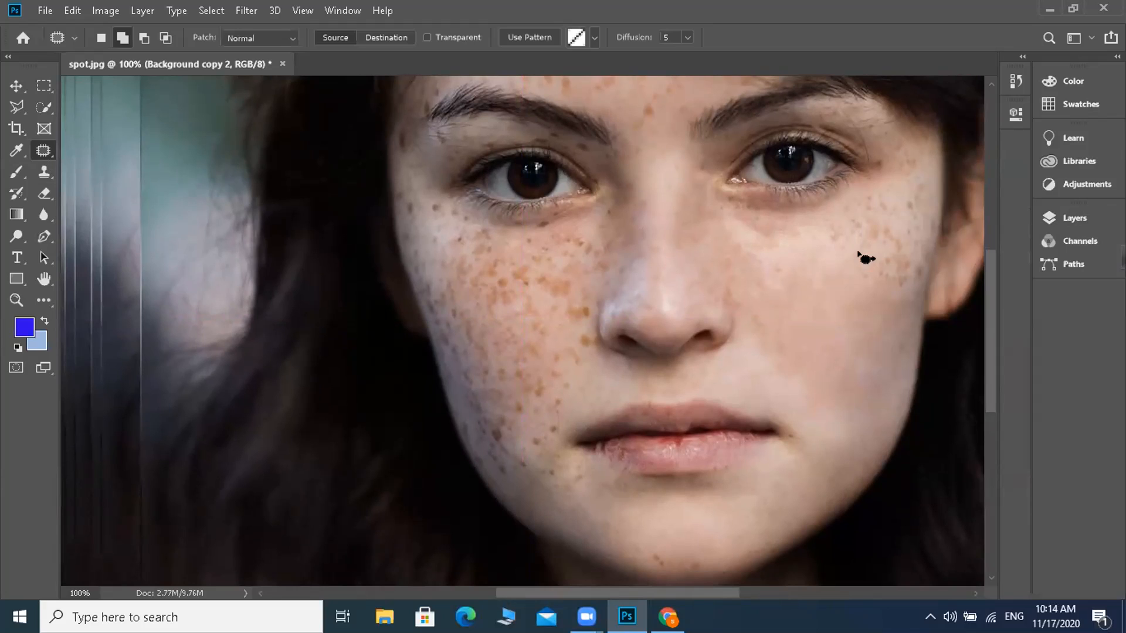
key(ctrl+d)
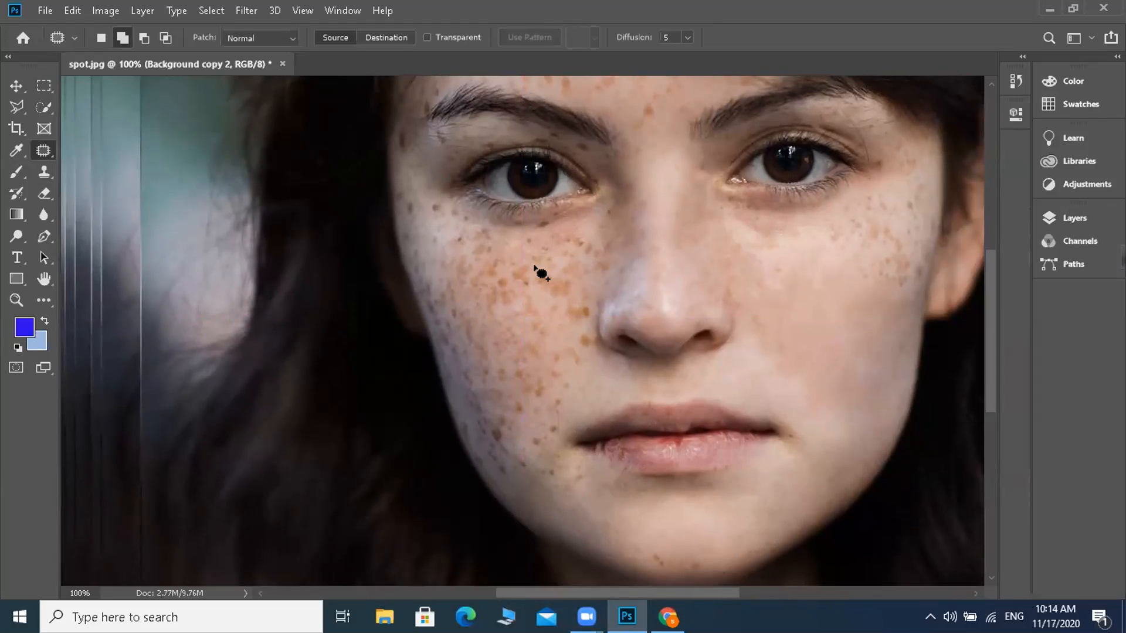
mouse_move(533, 262)
mouse_down()
mouse_move(527, 295)
mouse_move(547, 301)
mouse_move(568, 287)
mouse_move(548, 263)
mouse_move(523, 260)
mouse_up()
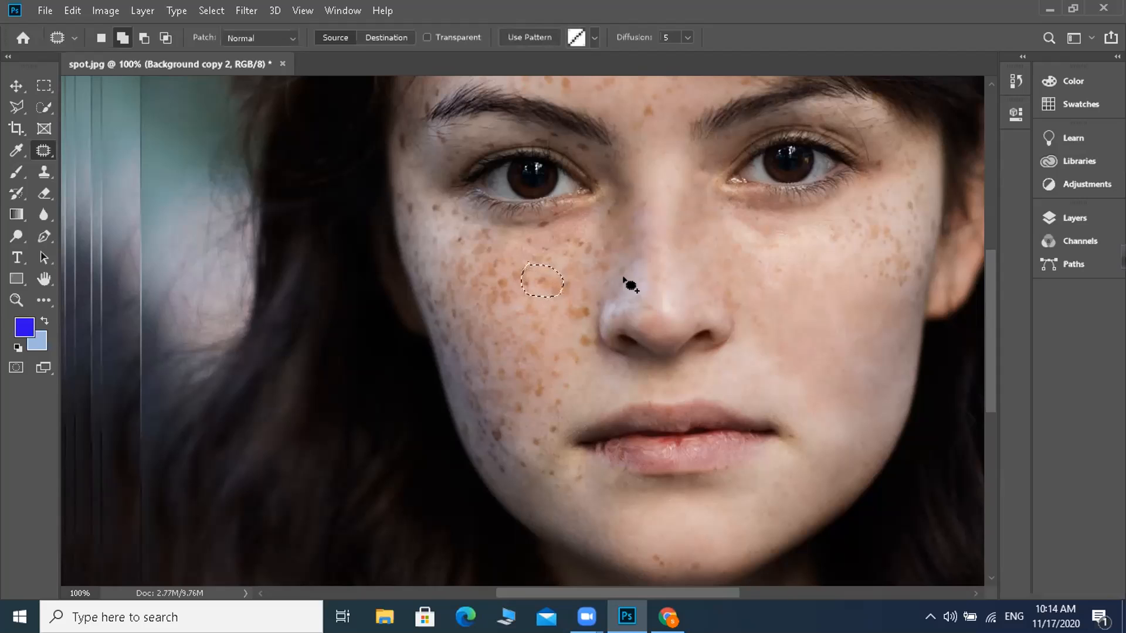
click(587, 286)
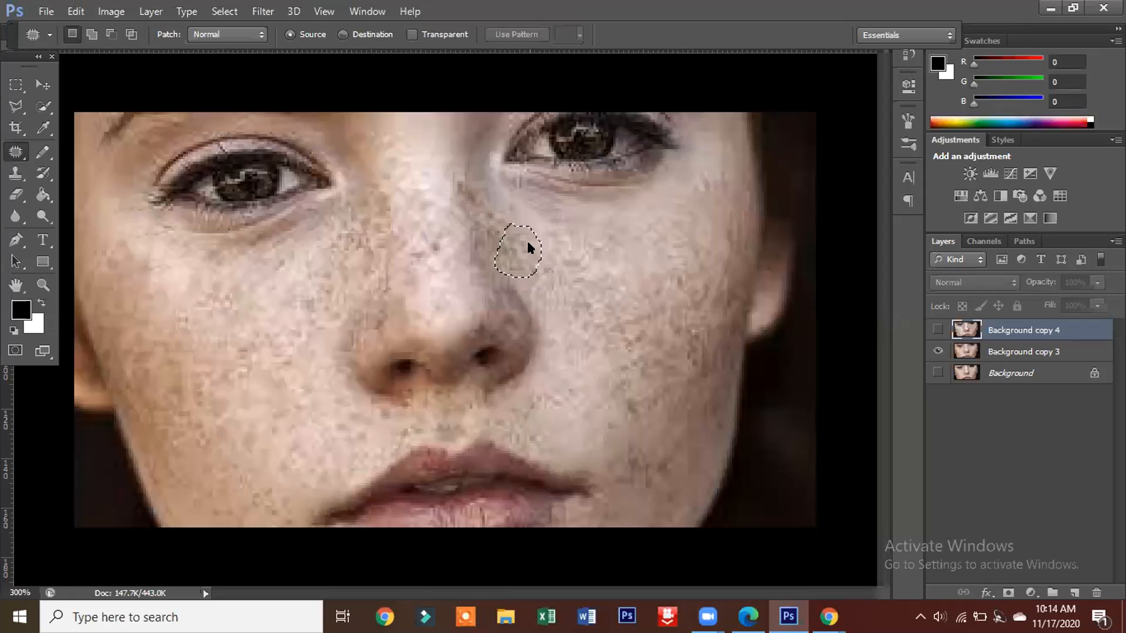
Step: Show the Background copy 4 layer, hide Background copy 3, and make Background copy 4 the active layer for patching
click(528, 247)
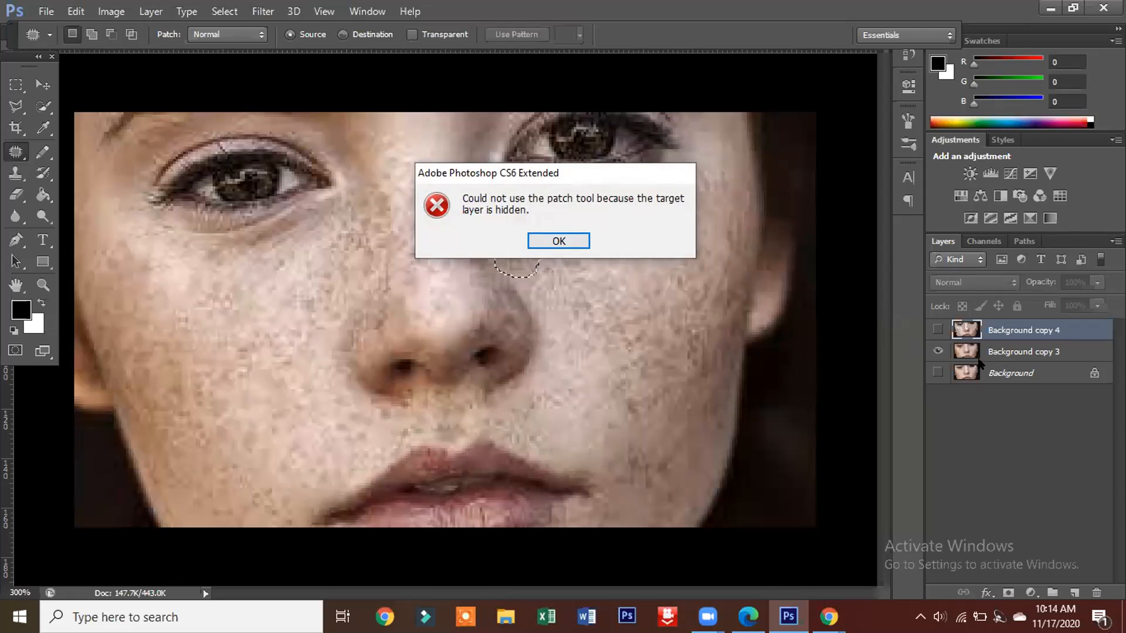
click(938, 330)
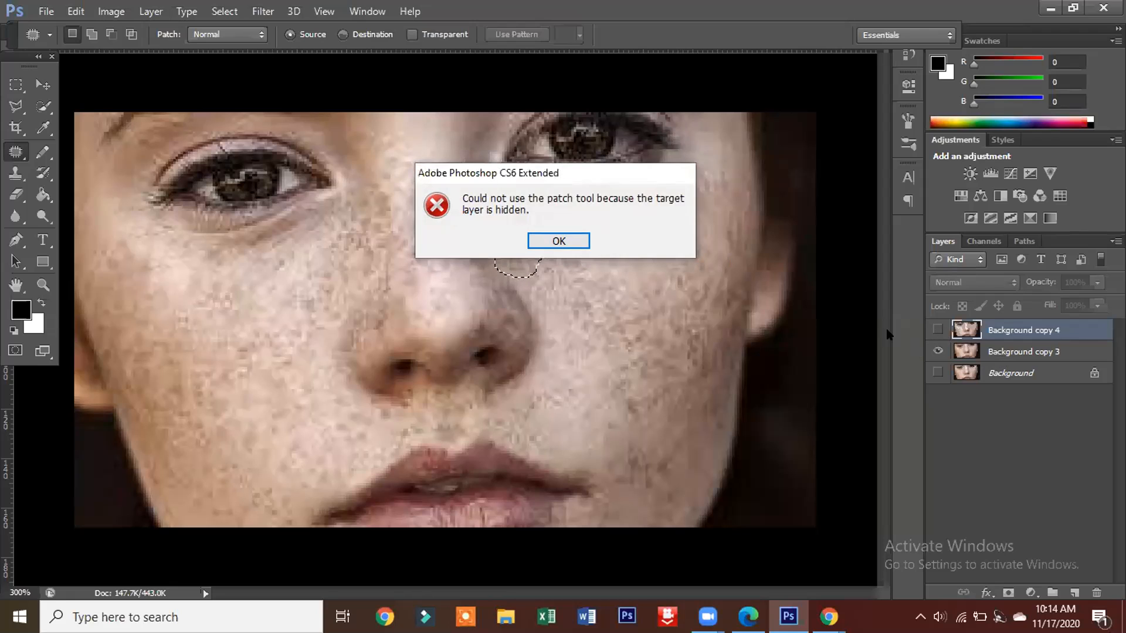
click(564, 241)
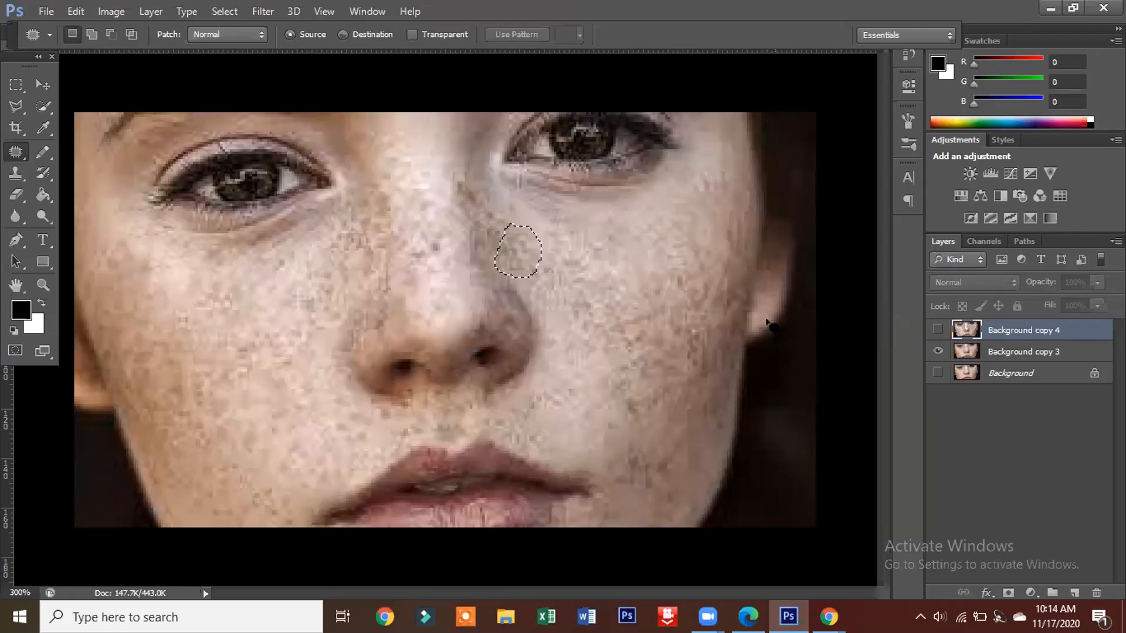
click(969, 354)
click(937, 330)
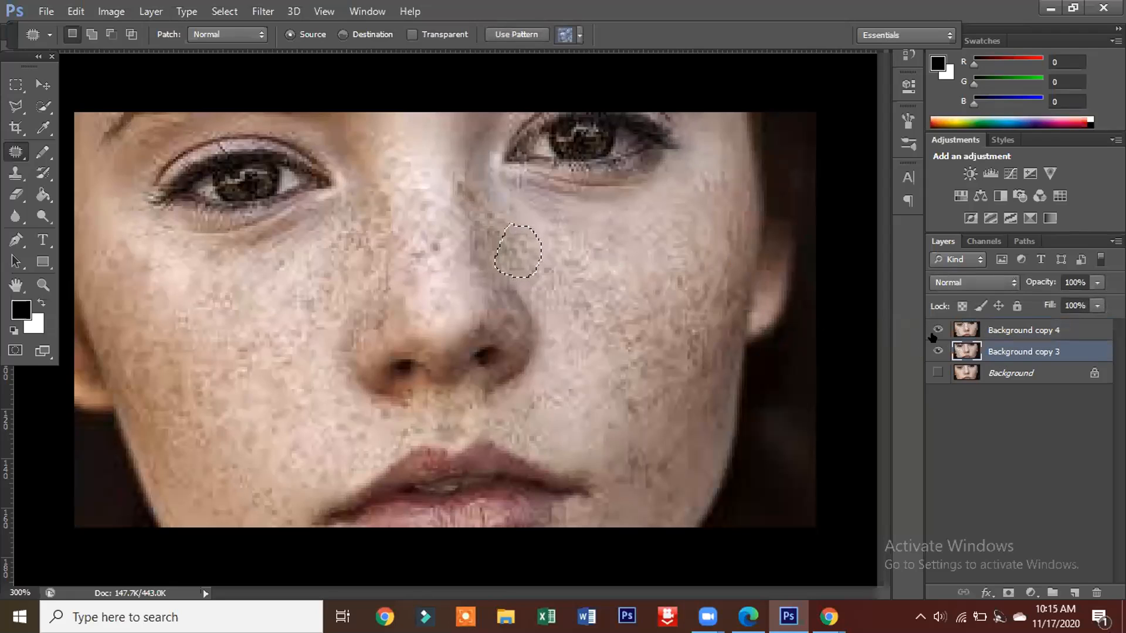
click(936, 351)
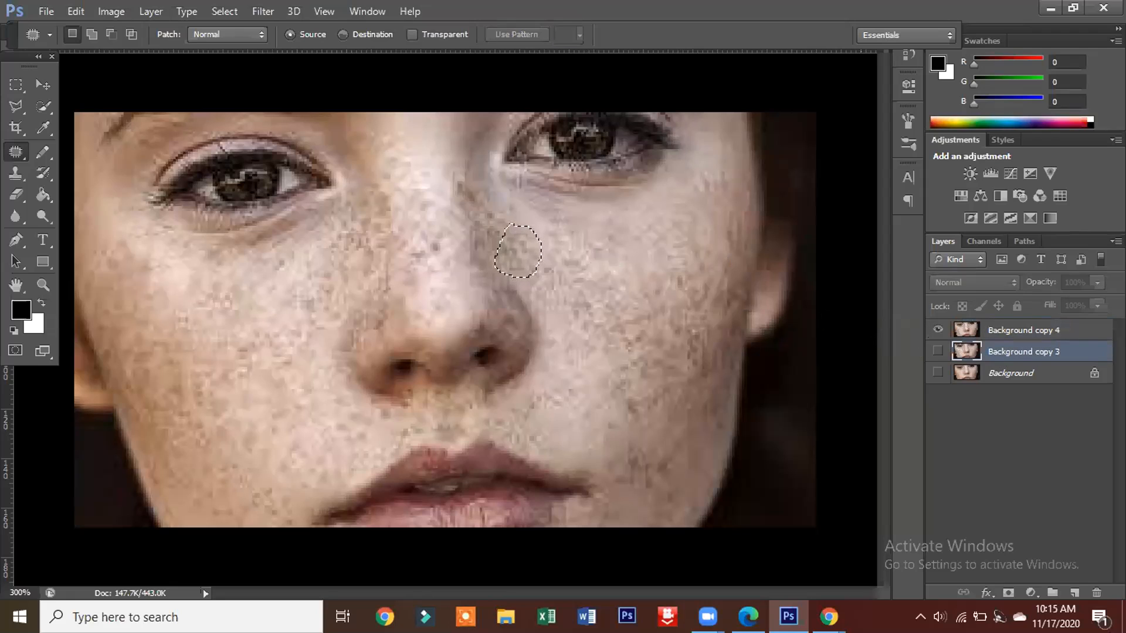
click(515, 245)
click(555, 241)
click(966, 330)
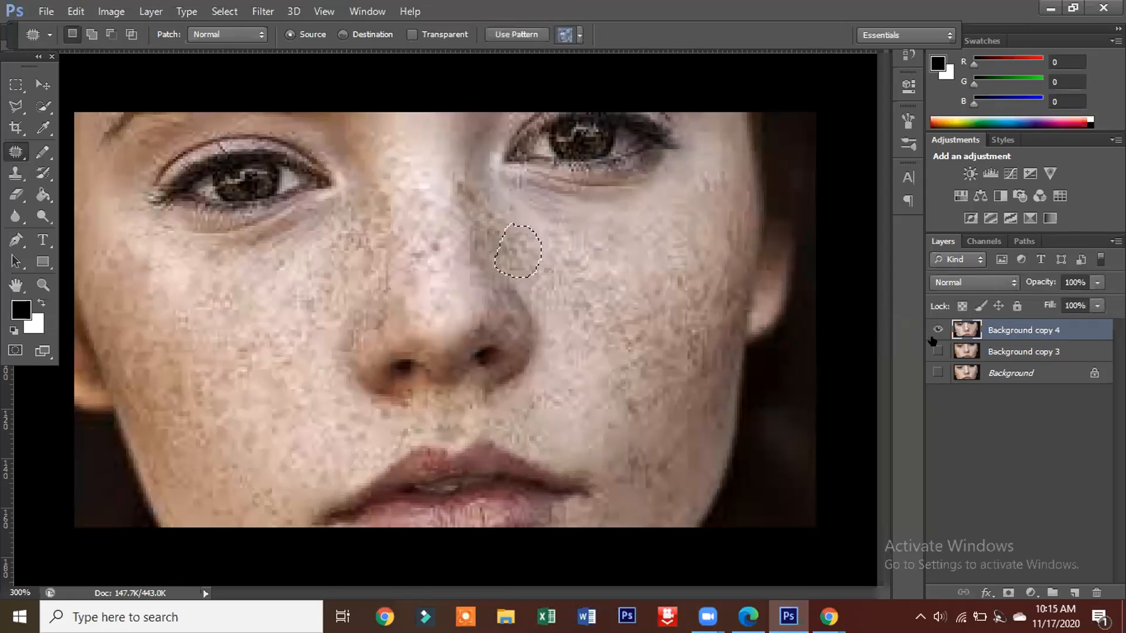
Step: Patch the freckled area beside the nose on Background copy 4 with clearer skin from nearby
mouse_move(516, 230)
mouse_down()
mouse_move(518, 216)
mouse_move(519, 239)
mouse_move(519, 216)
mouse_up()
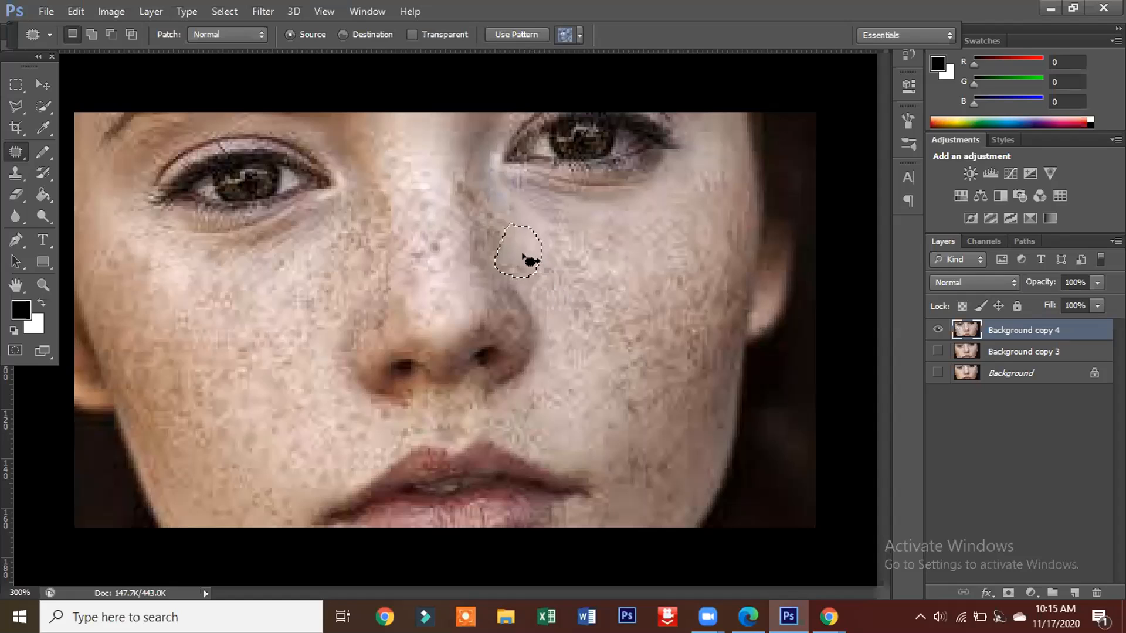
mouse_move(566, 256)
mouse_down()
mouse_move(546, 268)
mouse_move(543, 285)
mouse_move(557, 291)
mouse_move(575, 259)
mouse_move(534, 253)
mouse_up()
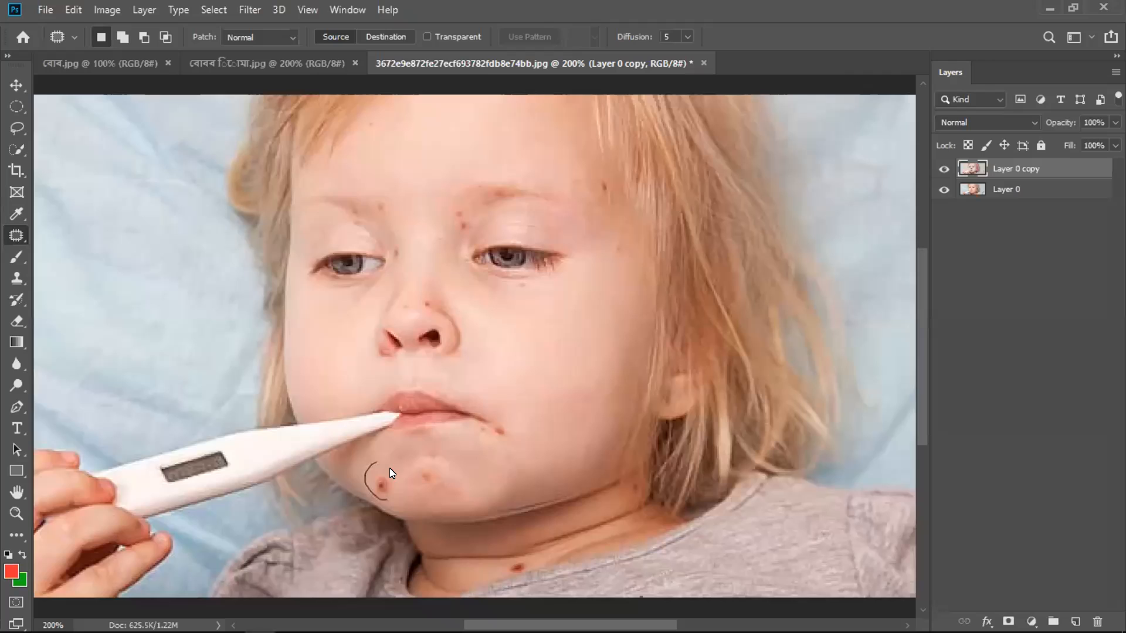
Step: Patch the red spot on the child's chin just below the thermometer with clear skin beside it, and deselect
drag(372, 461, 372, 464)
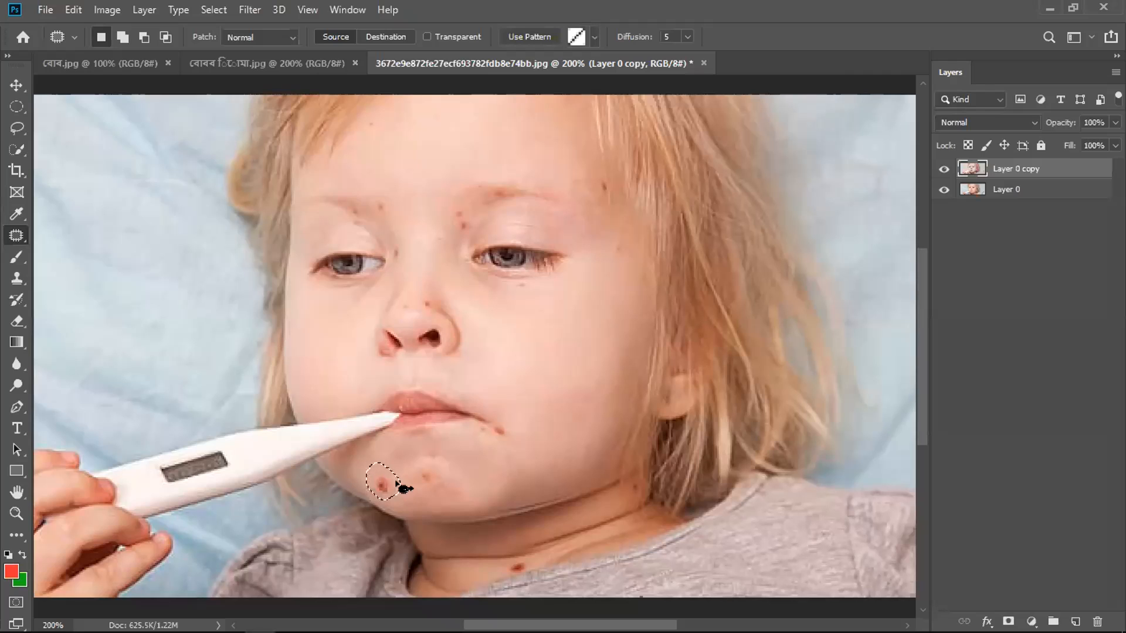
key(ctrl+d)
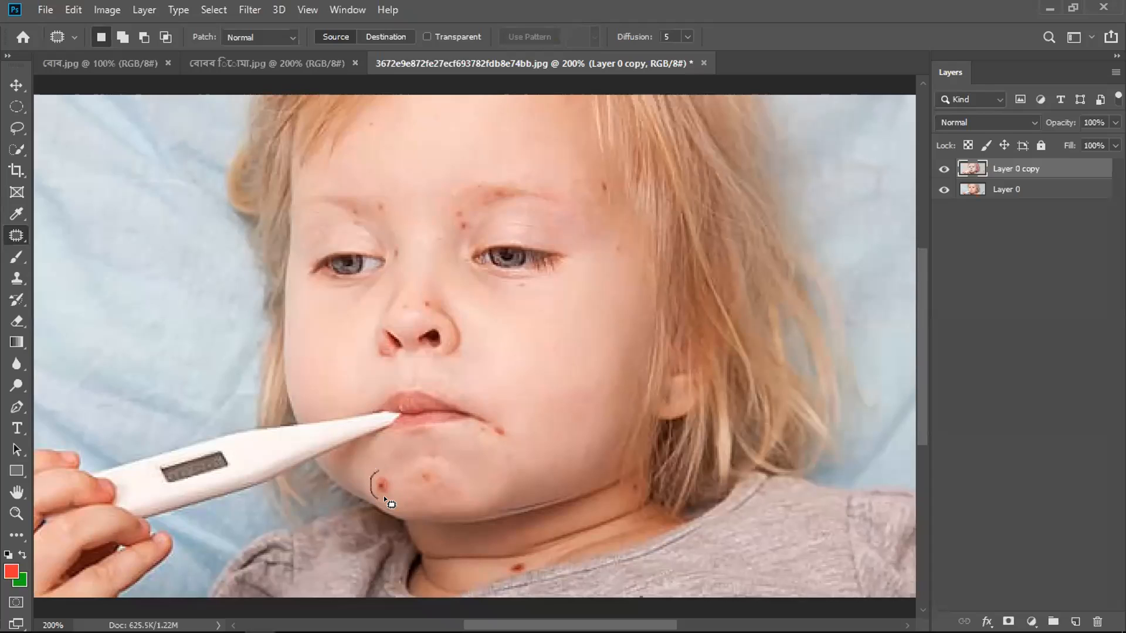
drag(375, 467, 385, 455)
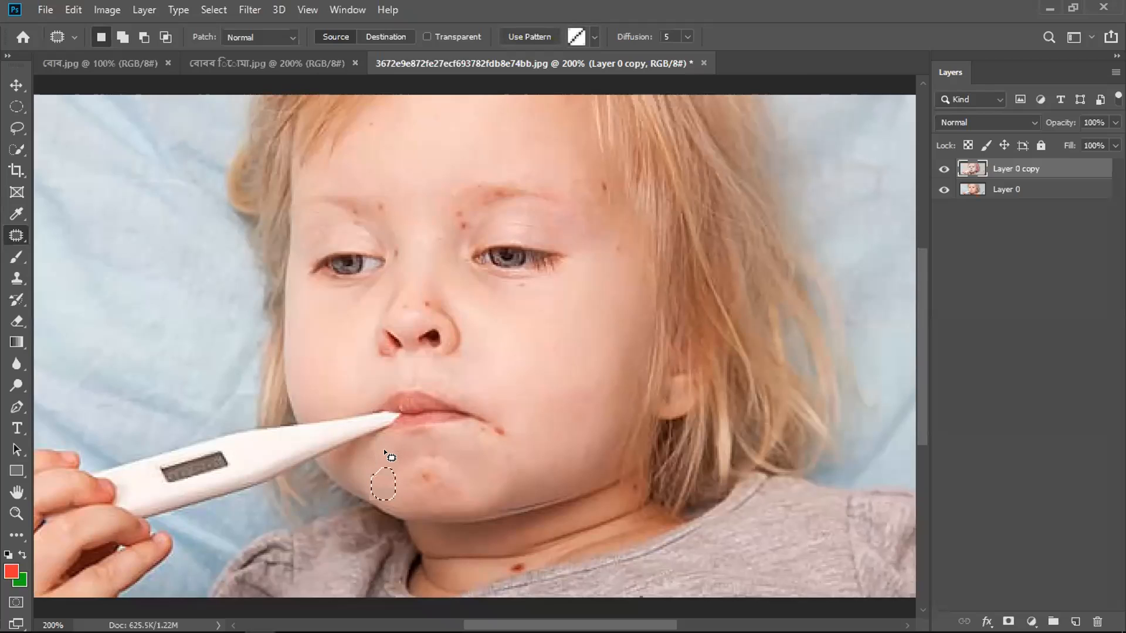
key(ctrl+d)
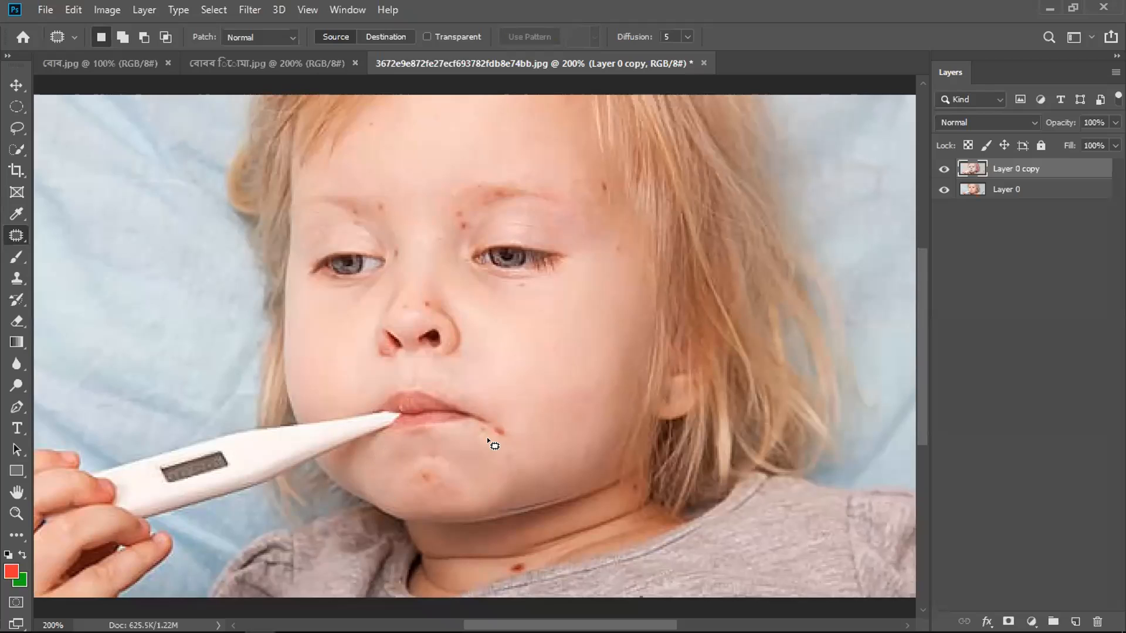
Step: Patch the red spots beside the corner of the child's mouth and in the middle of the chin with clear nearby skin
drag(503, 413, 481, 426)
mouse_move(502, 413)
mouse_down()
mouse_move(499, 438)
mouse_move(515, 452)
mouse_up()
key(ctrl+d)
drag(417, 466, 430, 481)
key(ctrl+d)
drag(427, 482, 444, 485)
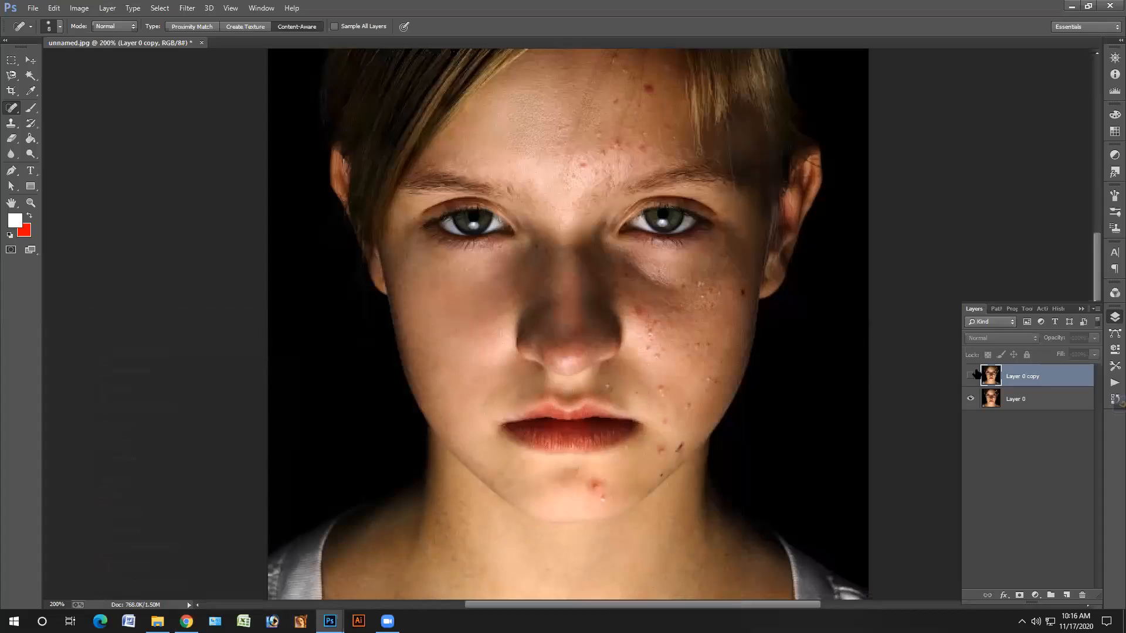
Step: Compare the retouched Layer 0 copy in unnamed.jpg with the original by toggling its visibility, including a close view of the blemished cheek
click(970, 376)
click(970, 375)
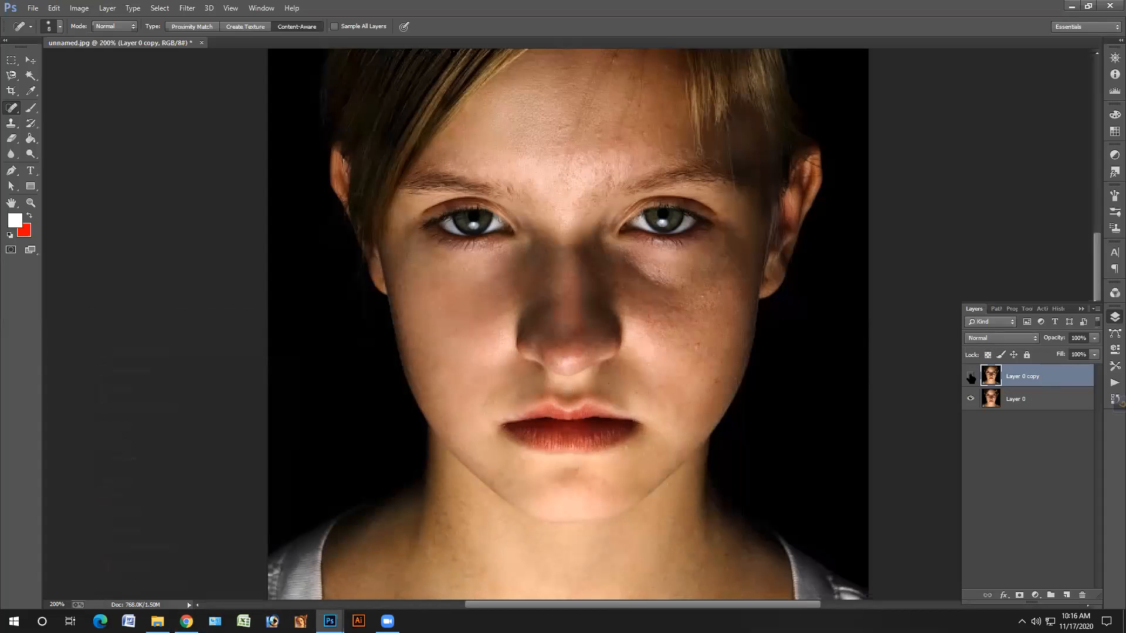
click(970, 377)
click(970, 377)
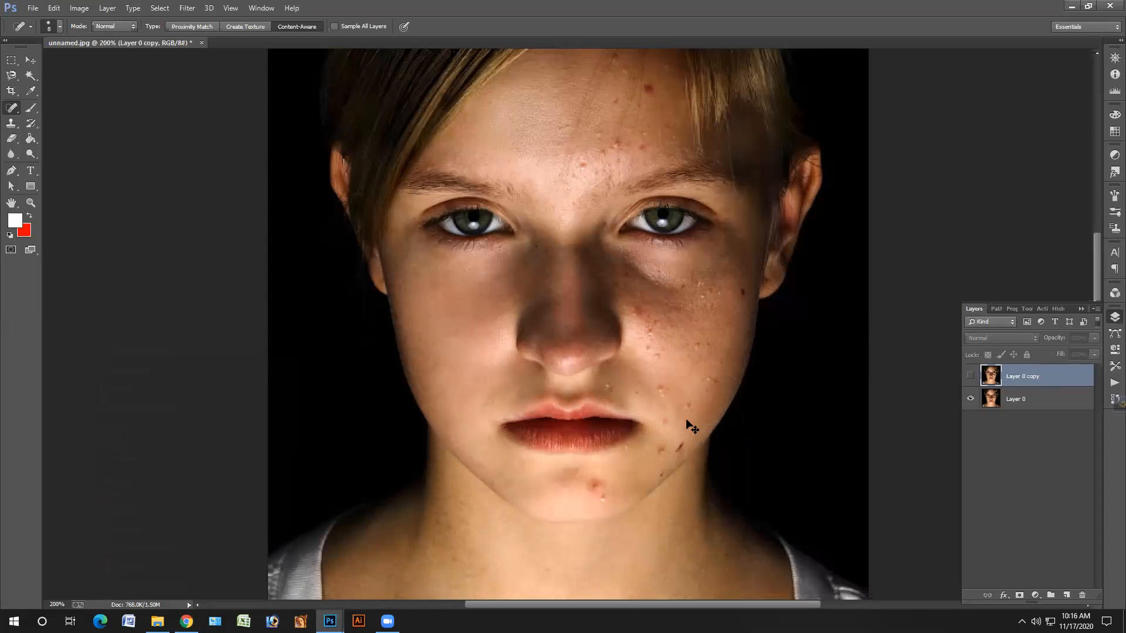
key(ctrl+plus)
key(ctrl+plus)
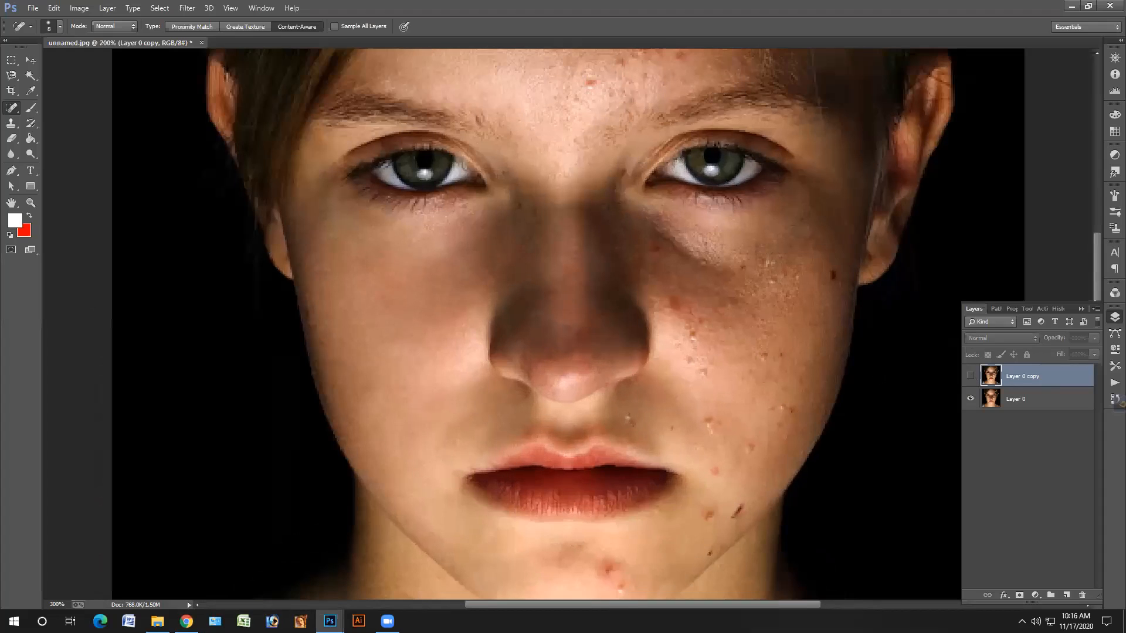
drag(828, 419, 784, 462)
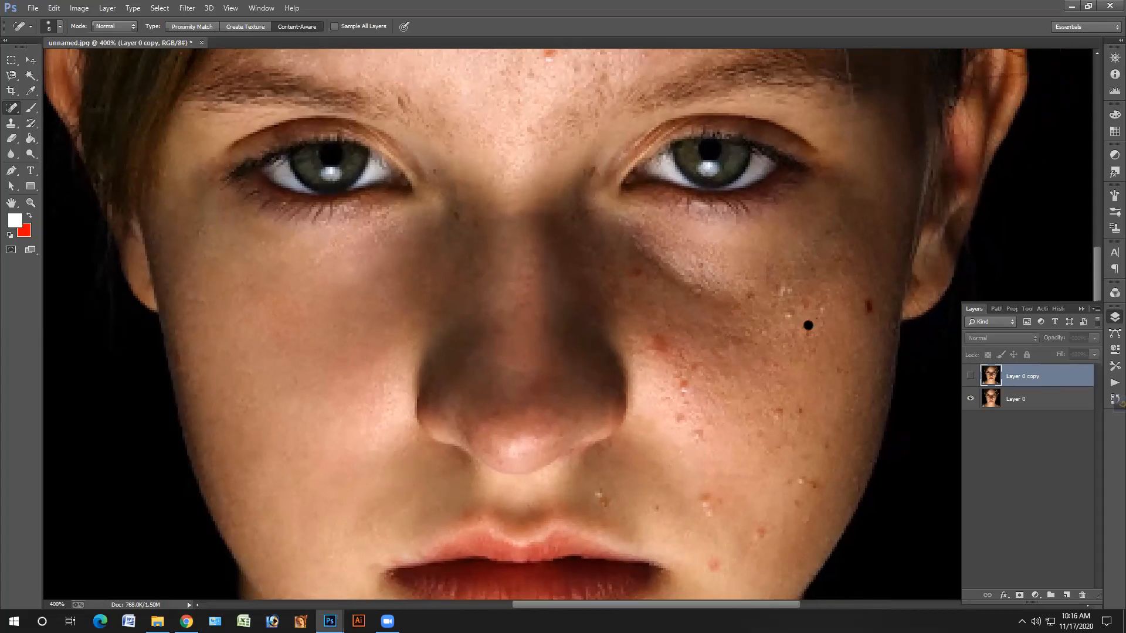
click(970, 375)
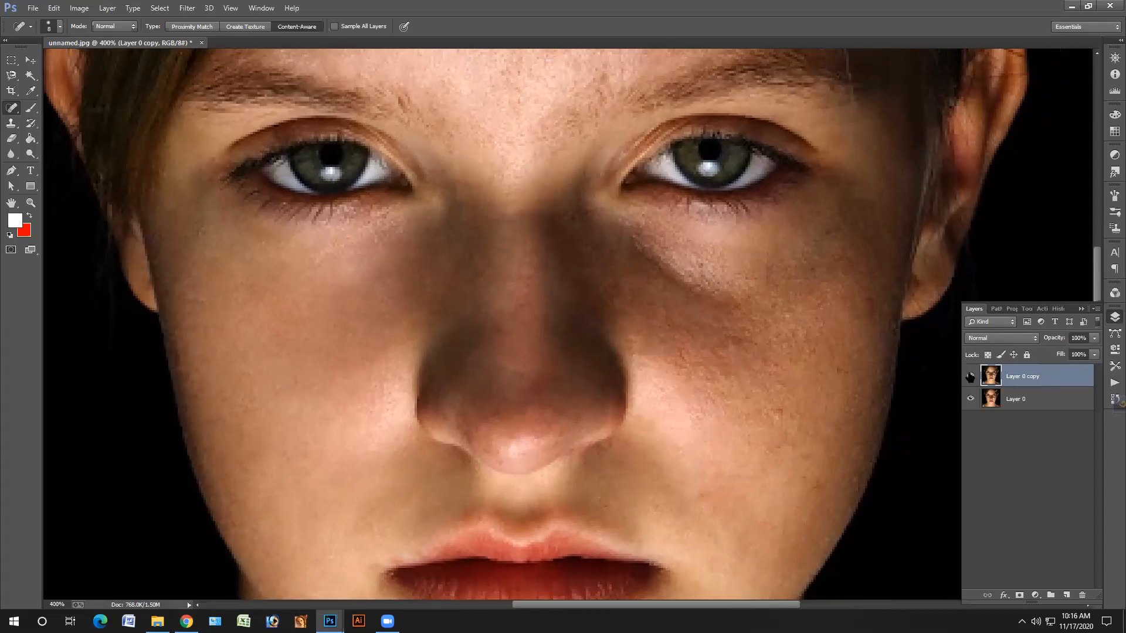
key(ctrl+minus)
key(ctrl+minus)
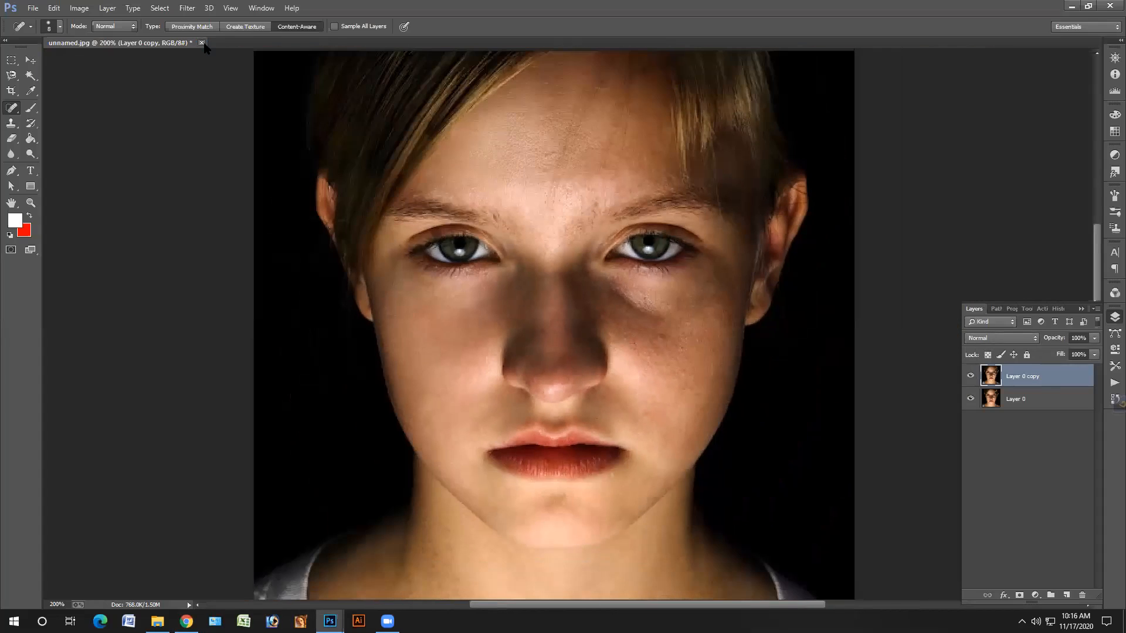
Step: Close unnamed.jpg and choose another image file to open
click(201, 43)
click(554, 238)
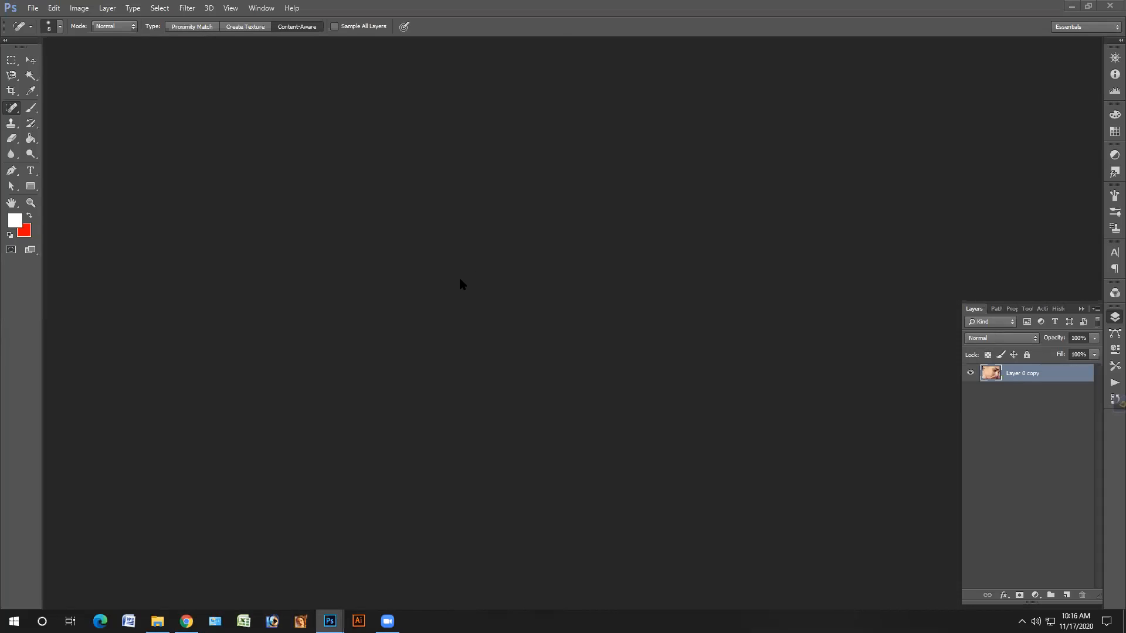
key(ctrl+o)
click(137, 106)
click(463, 297)
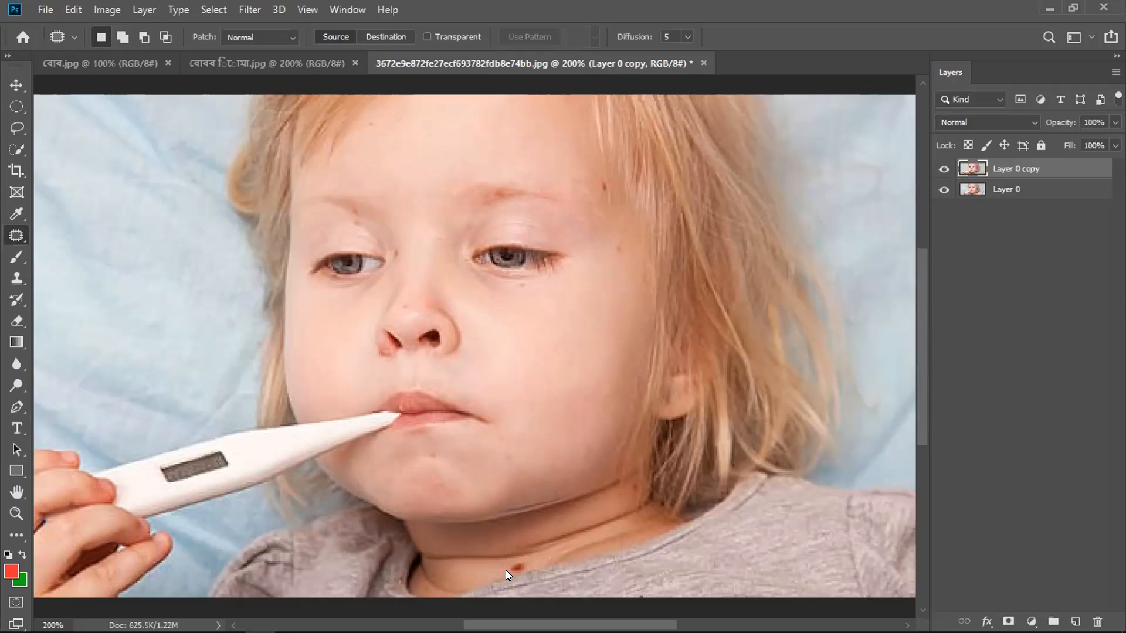
Step: Patch the dark red spot on the child's neck beside the shirt collar with clear neck skin, and deselect
drag(508, 572, 528, 568)
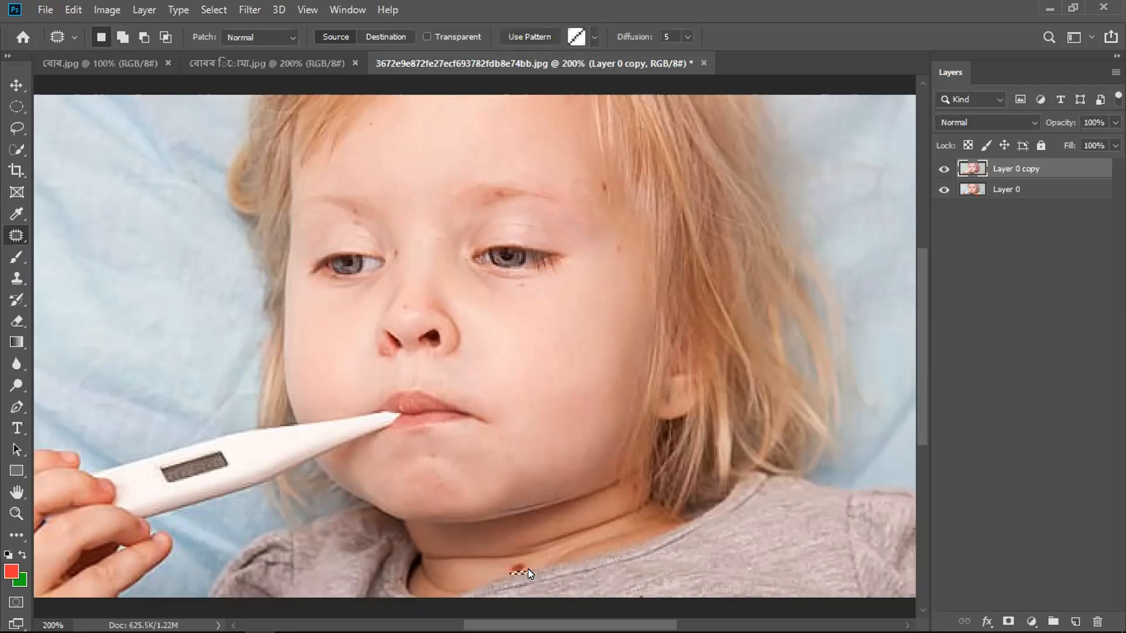
key(ctrl+d)
mouse_move(508, 573)
mouse_down()
mouse_move(531, 568)
mouse_move(501, 561)
mouse_up()
key(ctrl+d)
drag(510, 572, 518, 572)
drag(504, 570, 490, 564)
key(ctrl+d)
Step: Remove the remaining small marks around the child's eyes, nose, temple, hairline and chin with the Spot Healing Brush
right_click(20, 234)
click(83, 230)
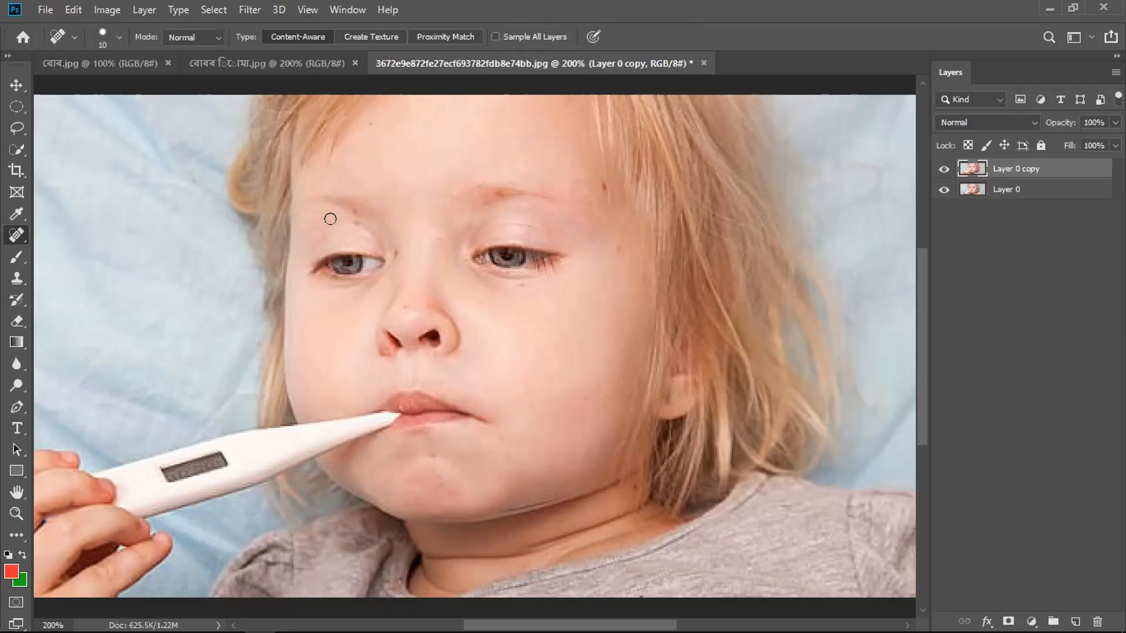
click(354, 221)
drag(394, 249, 394, 248)
drag(516, 288, 517, 288)
drag(618, 245, 618, 245)
drag(397, 303, 397, 301)
click(603, 187)
click(435, 237)
click(393, 252)
click(433, 453)
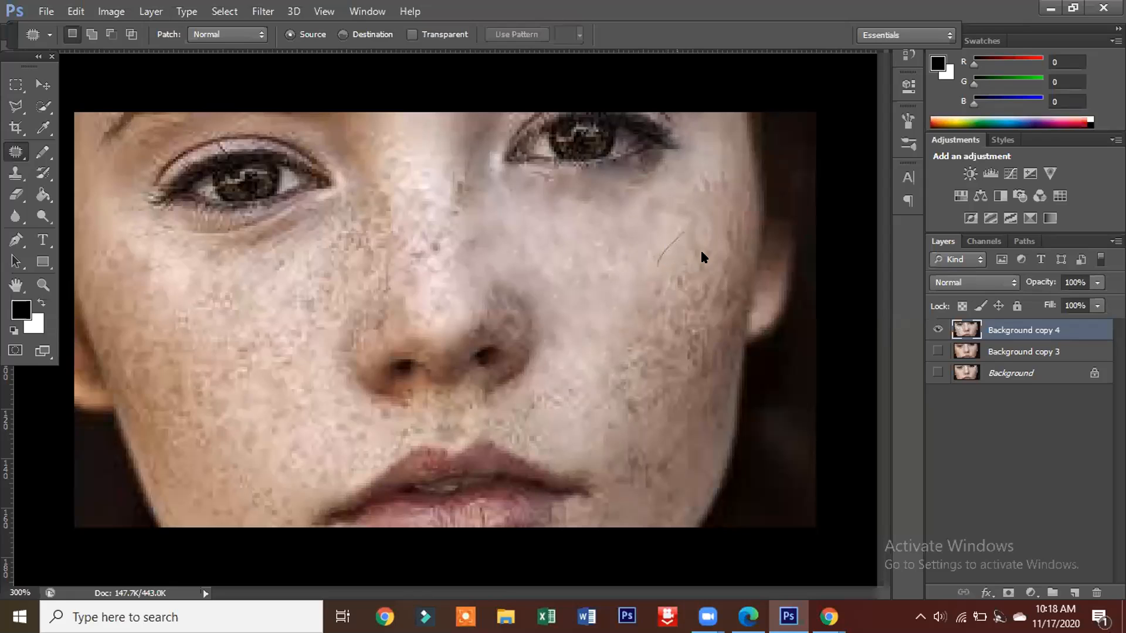
Step: Patch three freckled areas on the outer cheek below the eye on Background copy 4 with clearer skin closer to the nose, and deselect
mouse_move(653, 257)
mouse_down()
mouse_move(682, 235)
mouse_move(622, 284)
mouse_up()
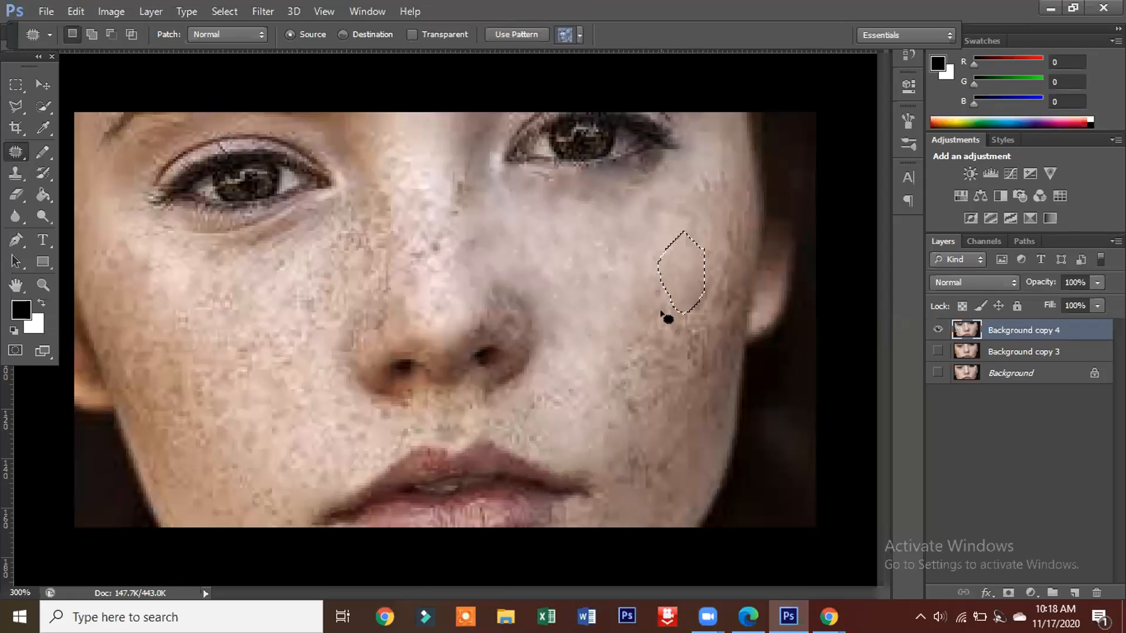
click(643, 332)
mouse_move(673, 303)
mouse_down()
mouse_move(638, 317)
mouse_move(647, 349)
mouse_move(685, 325)
mouse_move(681, 295)
mouse_move(638, 306)
mouse_move(594, 275)
mouse_up()
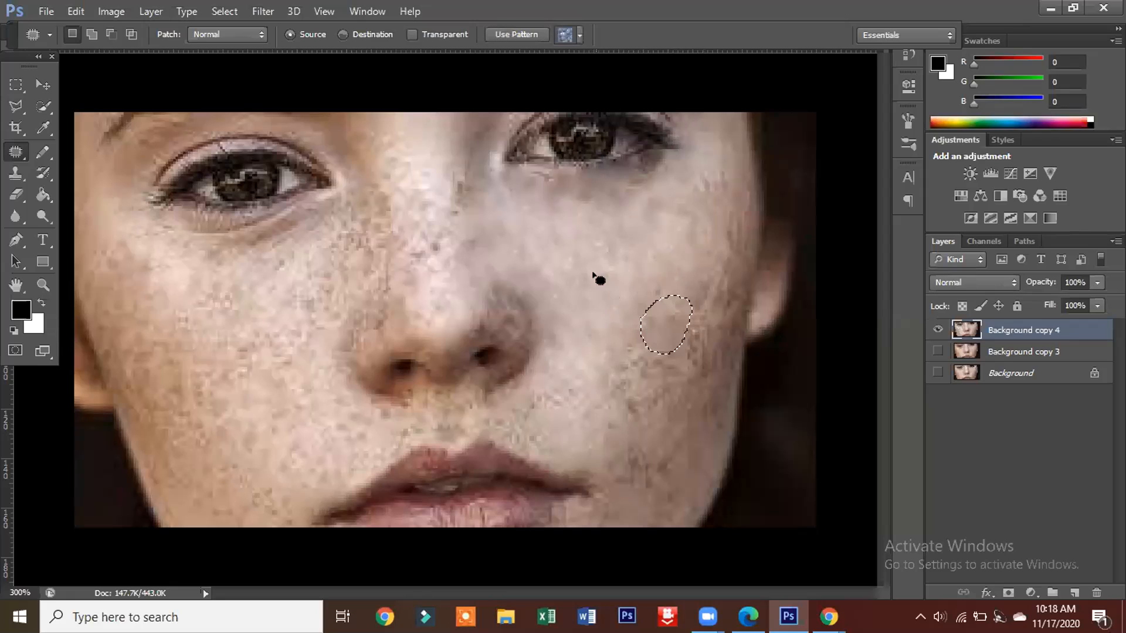
click(678, 281)
mouse_move(646, 300)
mouse_down()
mouse_move(657, 281)
mouse_move(662, 302)
mouse_move(648, 311)
mouse_move(622, 296)
mouse_up()
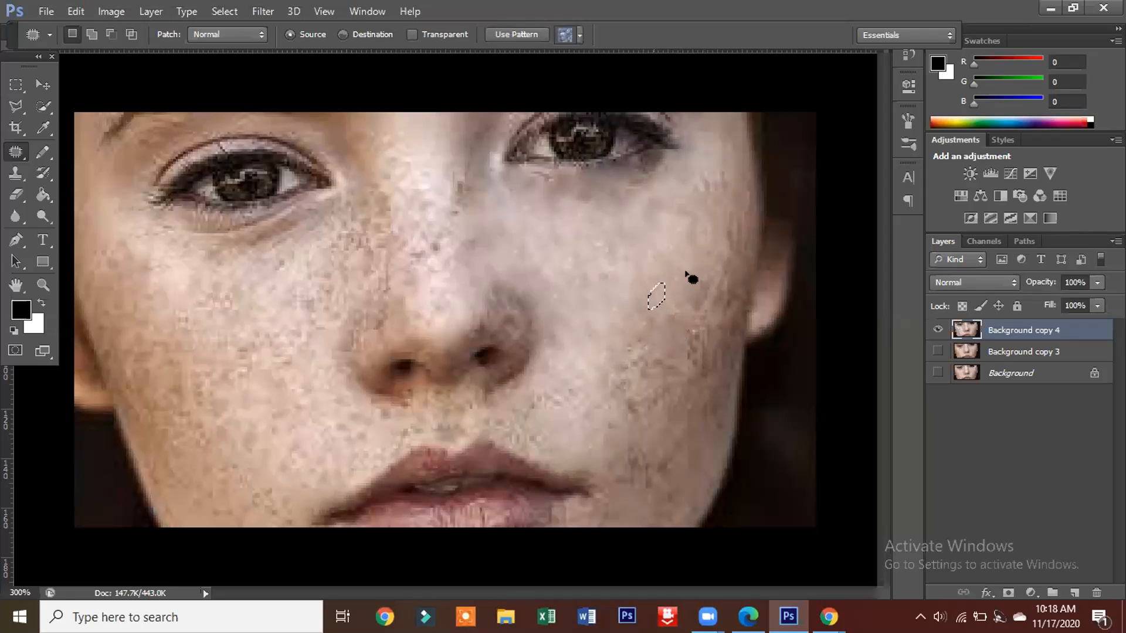
click(697, 297)
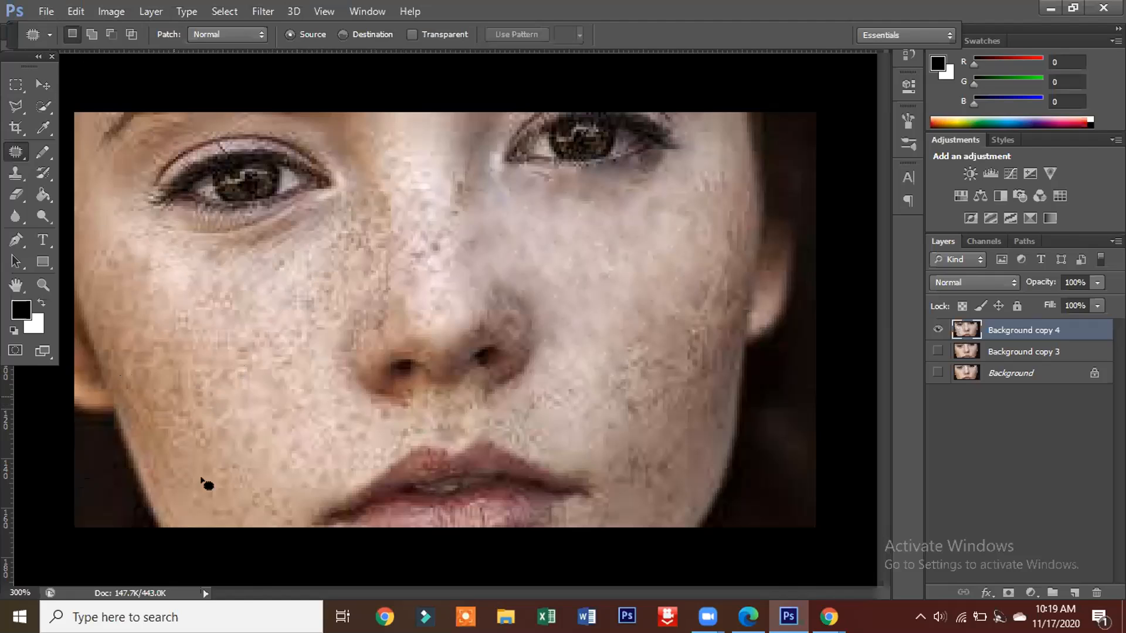
Step: Switch to Chrome, search Google for "face spot image" and open the image results from the face with dark cheek spots
click(385, 616)
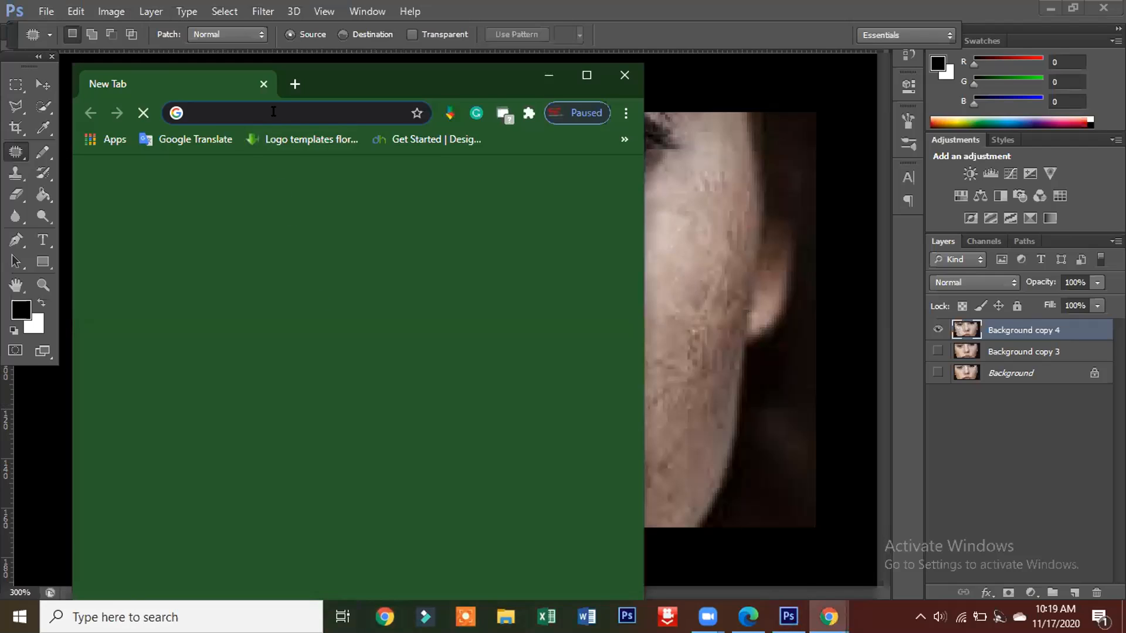
click(273, 113)
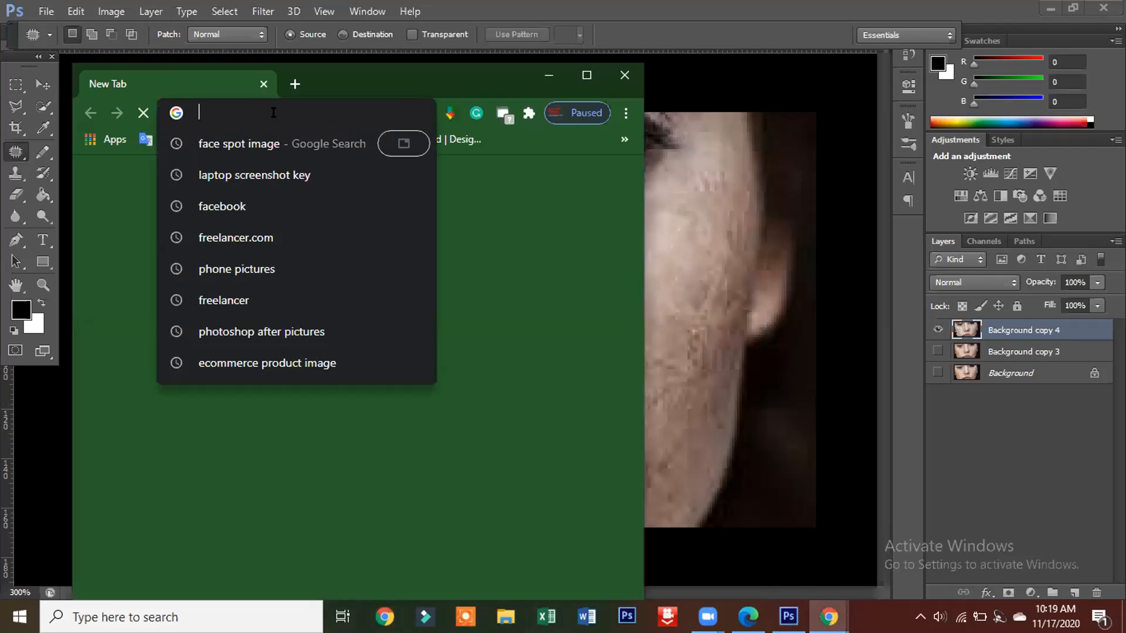
click(255, 145)
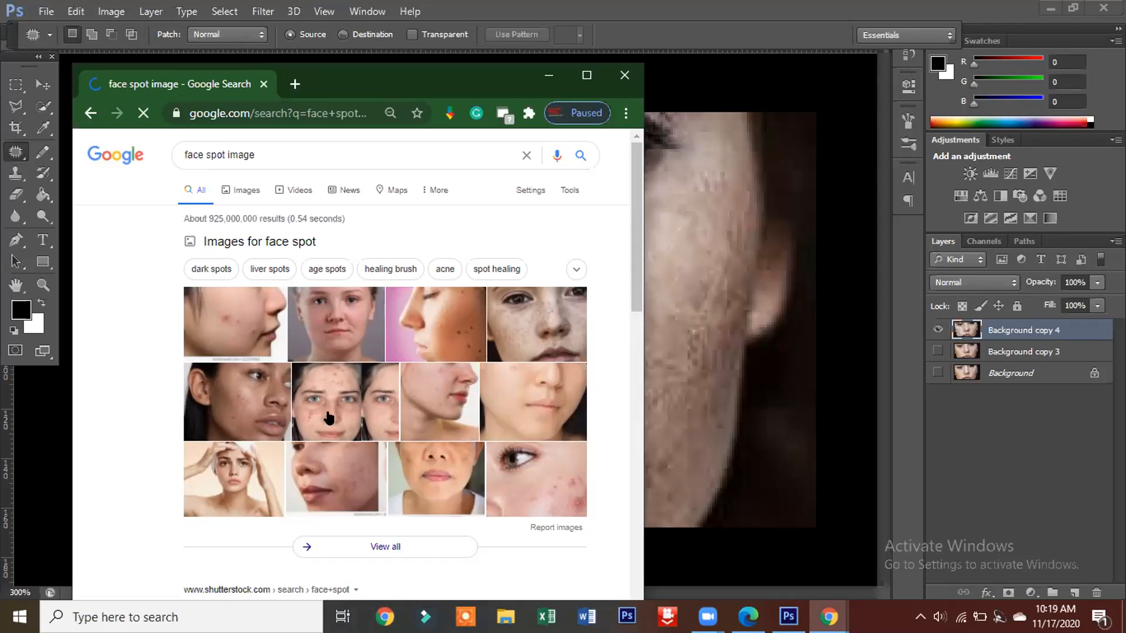
scroll(367, 325, down, 10)
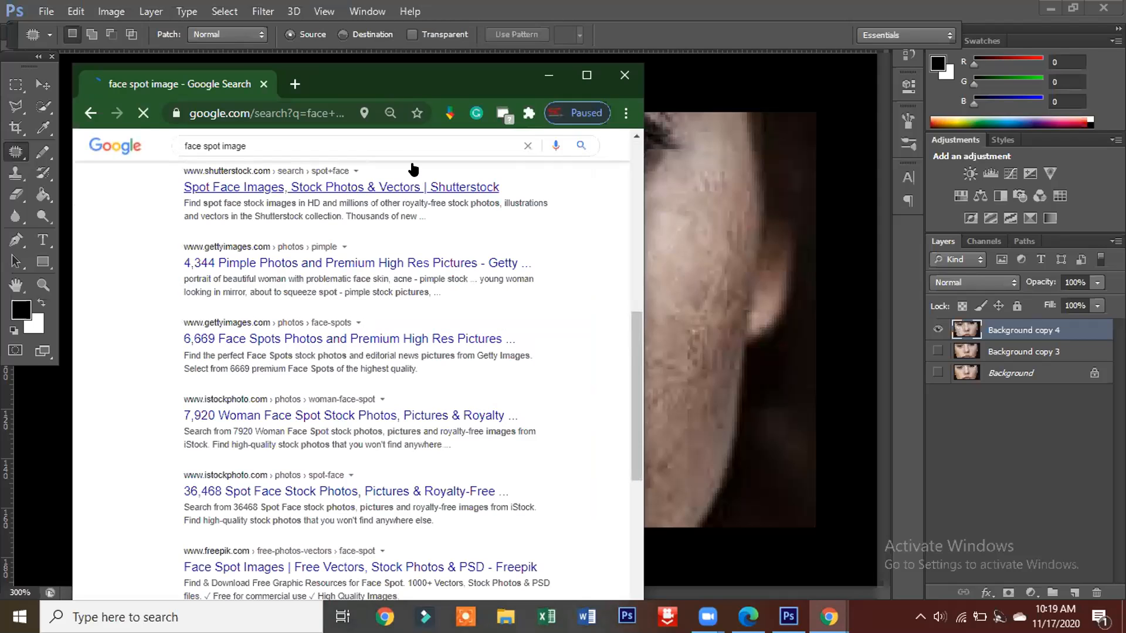
scroll(402, 211, up, 6)
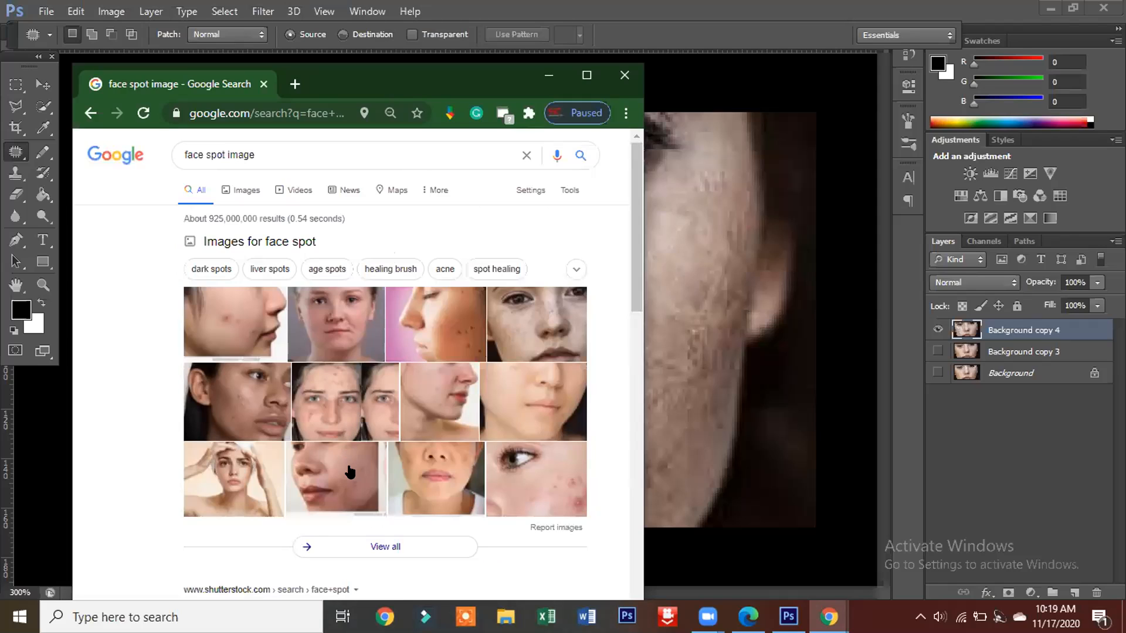
click(433, 489)
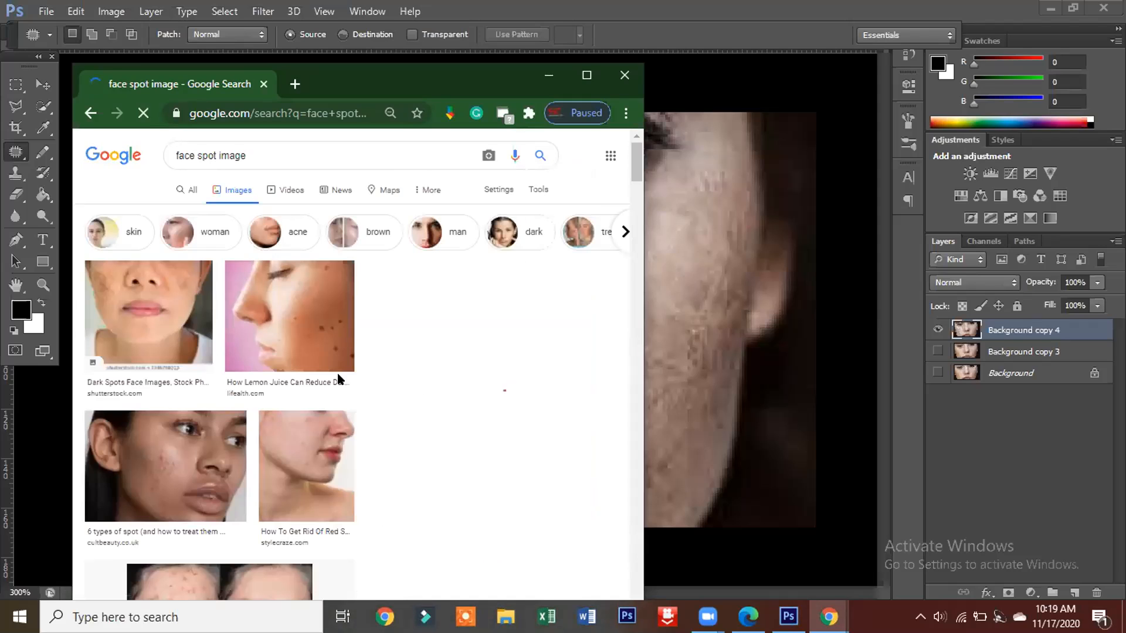
Step: Start saving the Dark Spots Face image from the results and choose the Pictures folder as the destination
right_click(170, 330)
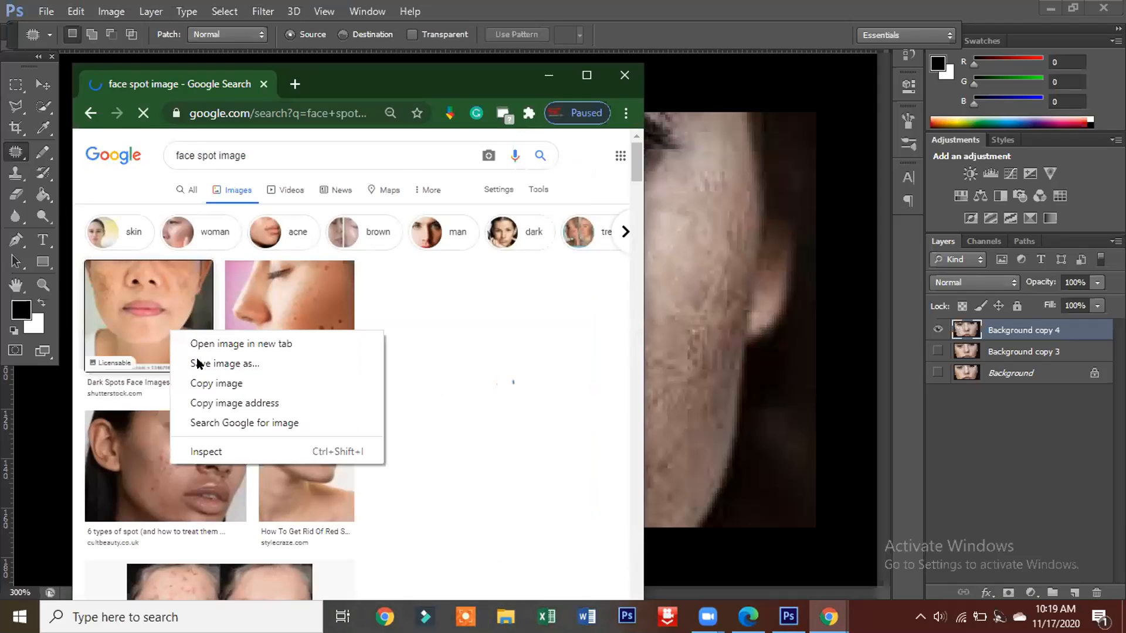
click(199, 363)
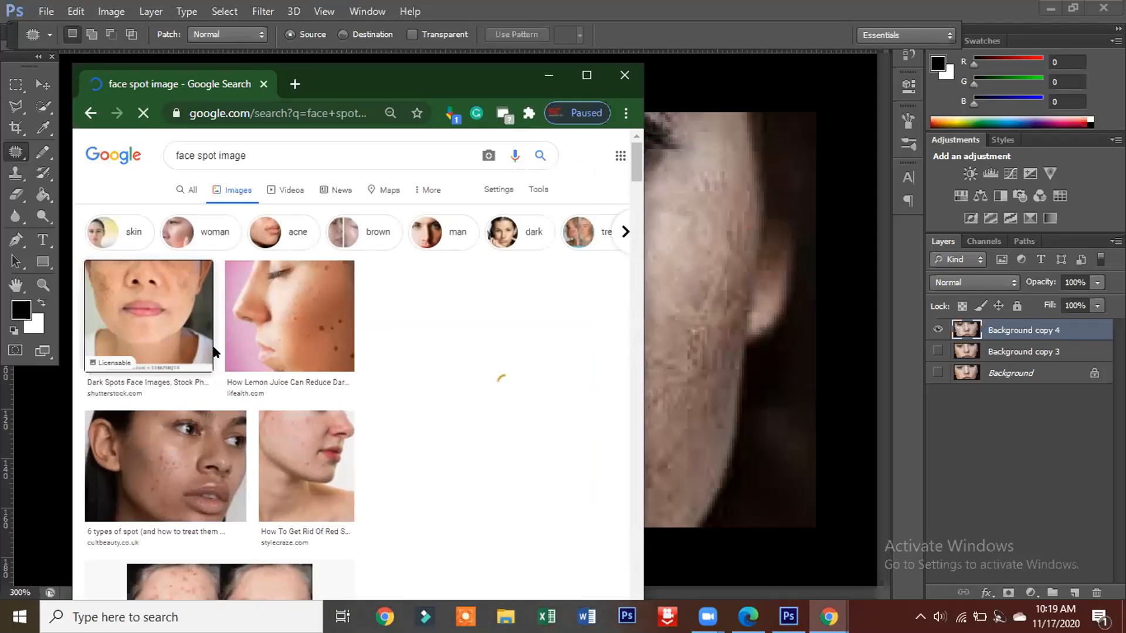
click(199, 338)
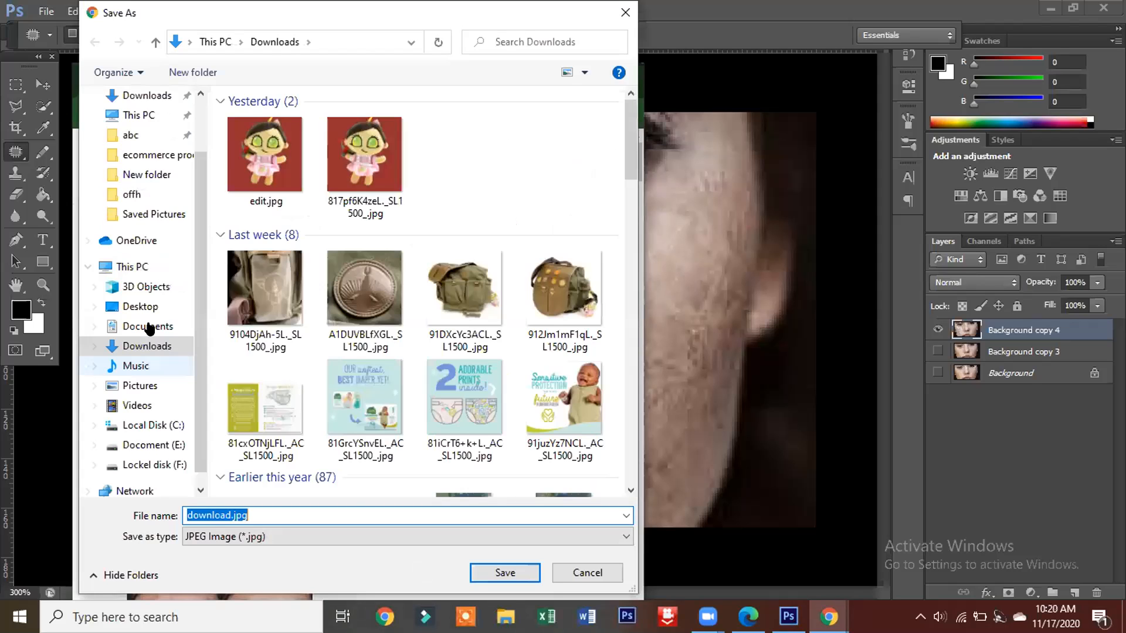
click(142, 387)
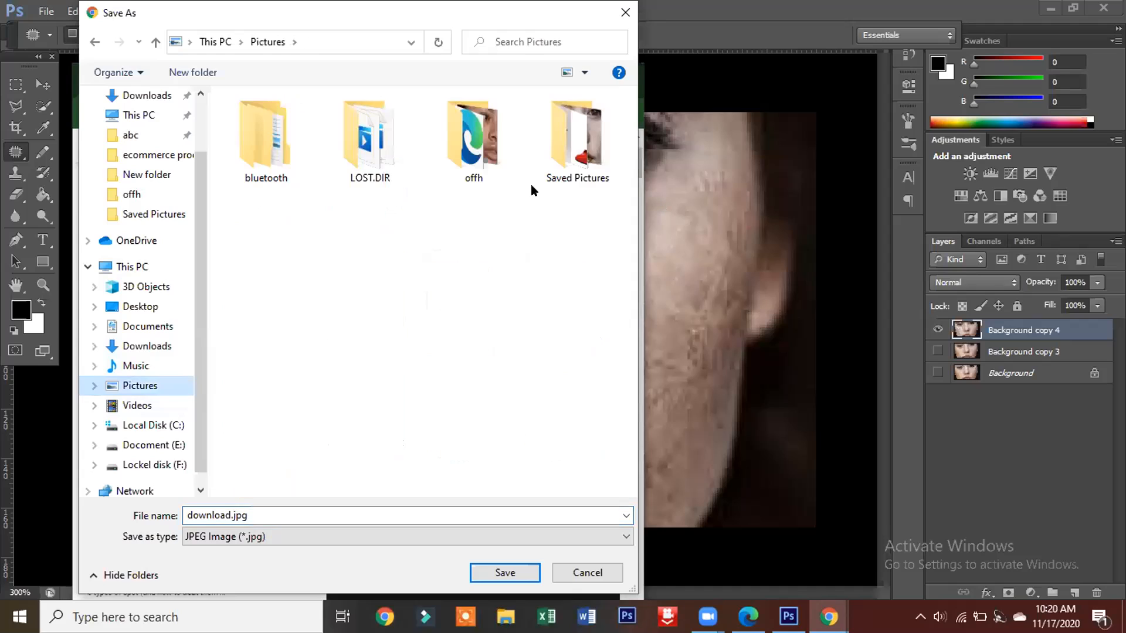
click(475, 153)
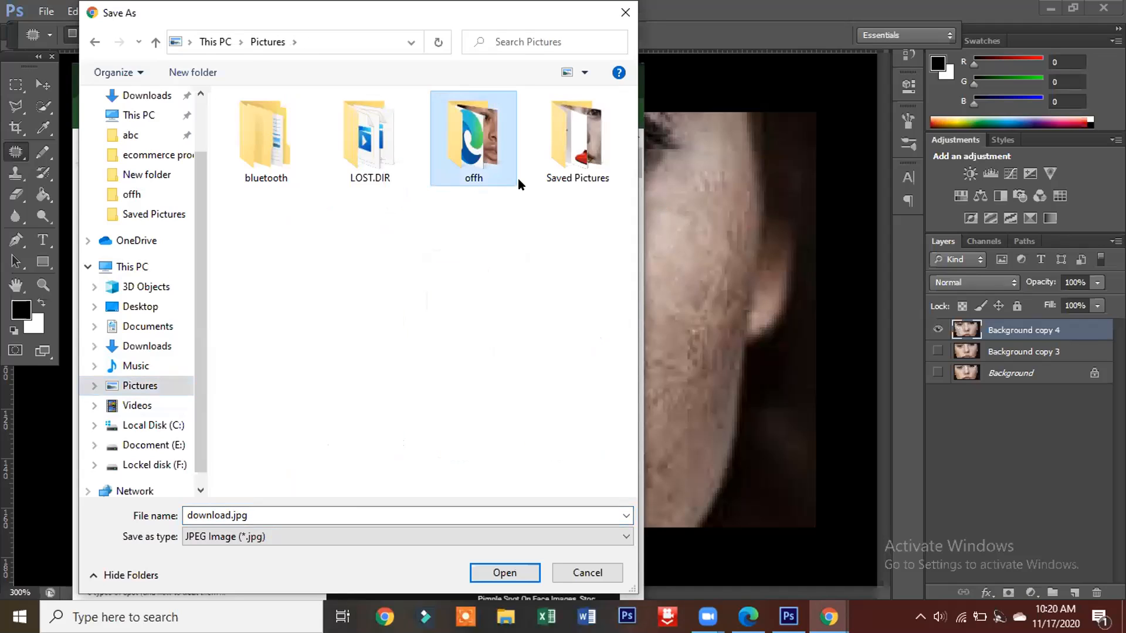
right_click(481, 159)
click(519, 180)
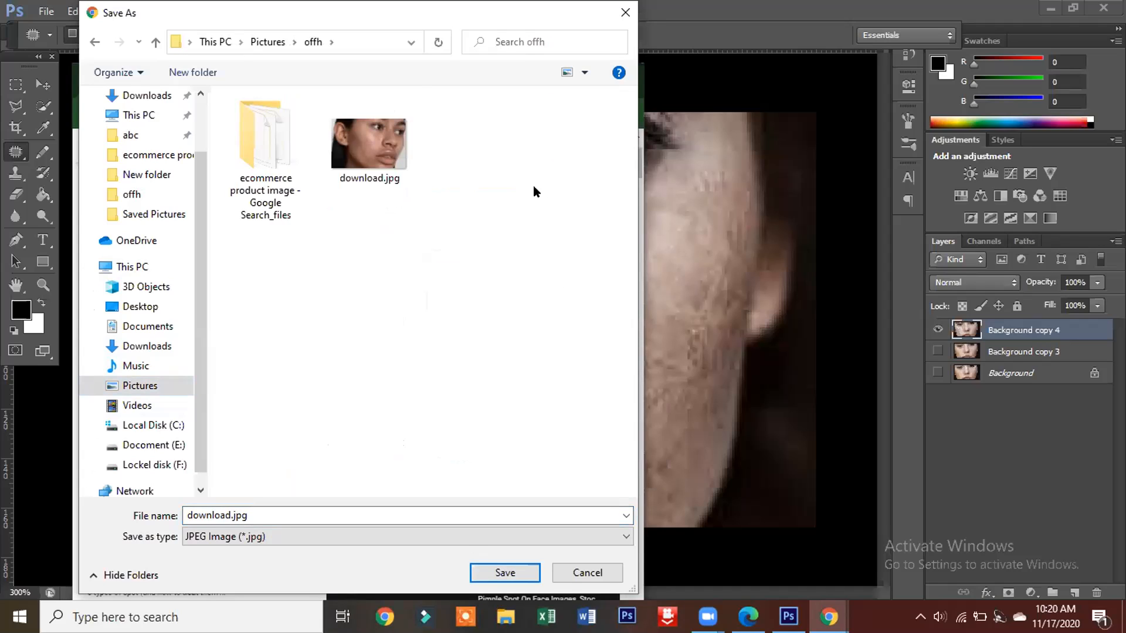
right_click(322, 208)
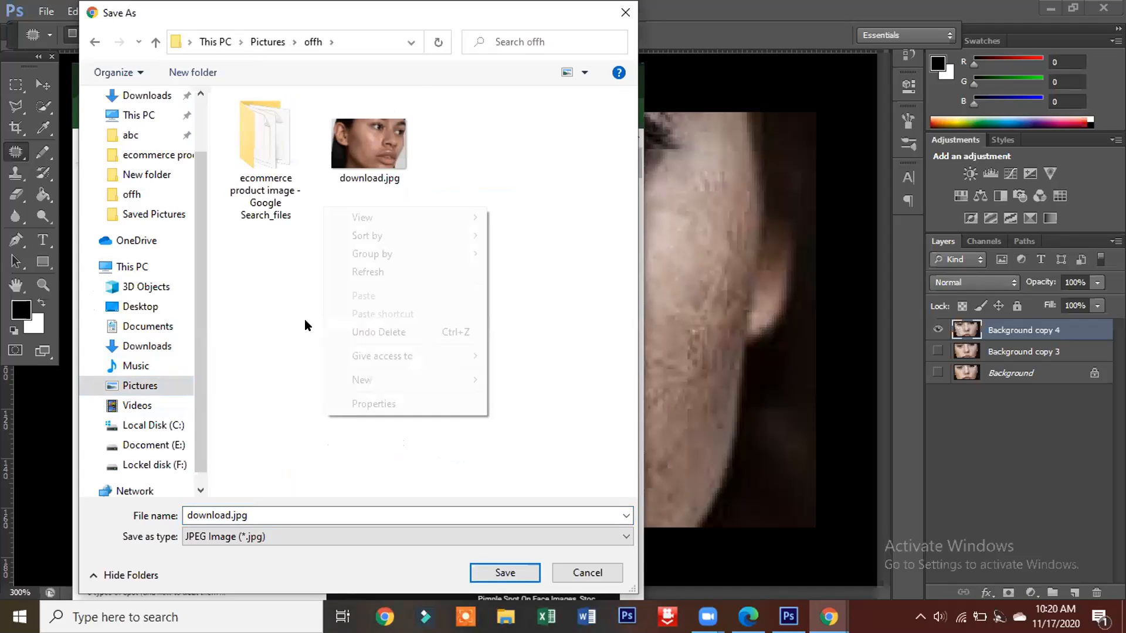
click(282, 203)
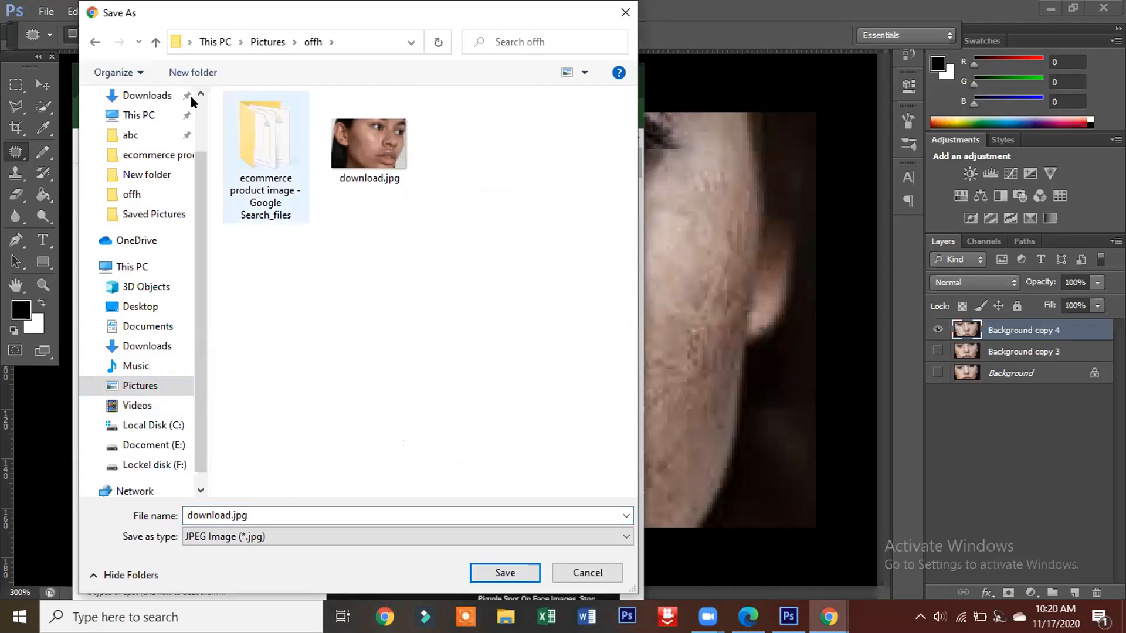
click(96, 42)
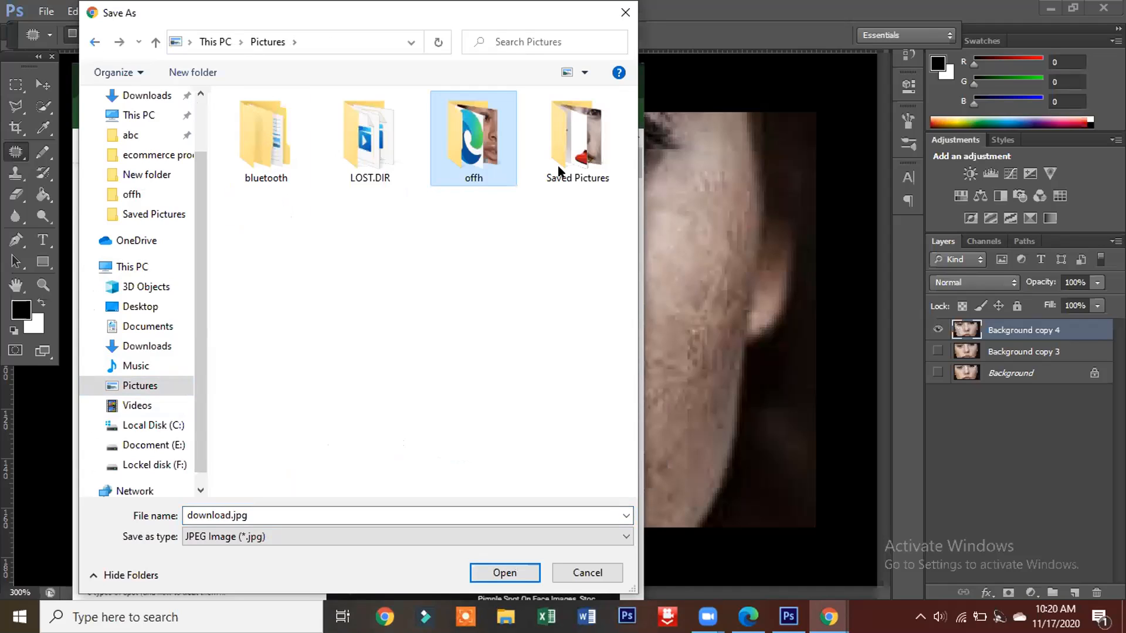
Step: Save the image as download.jpg in the Saved Pictures folder, replacing the existing file
right_click(559, 171)
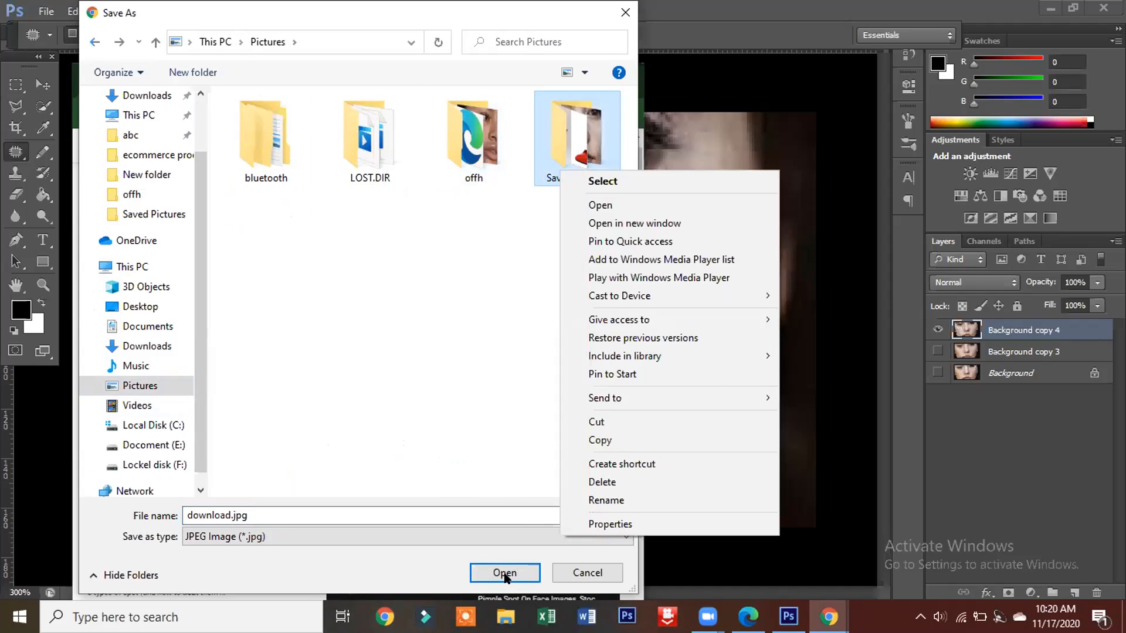
click(506, 577)
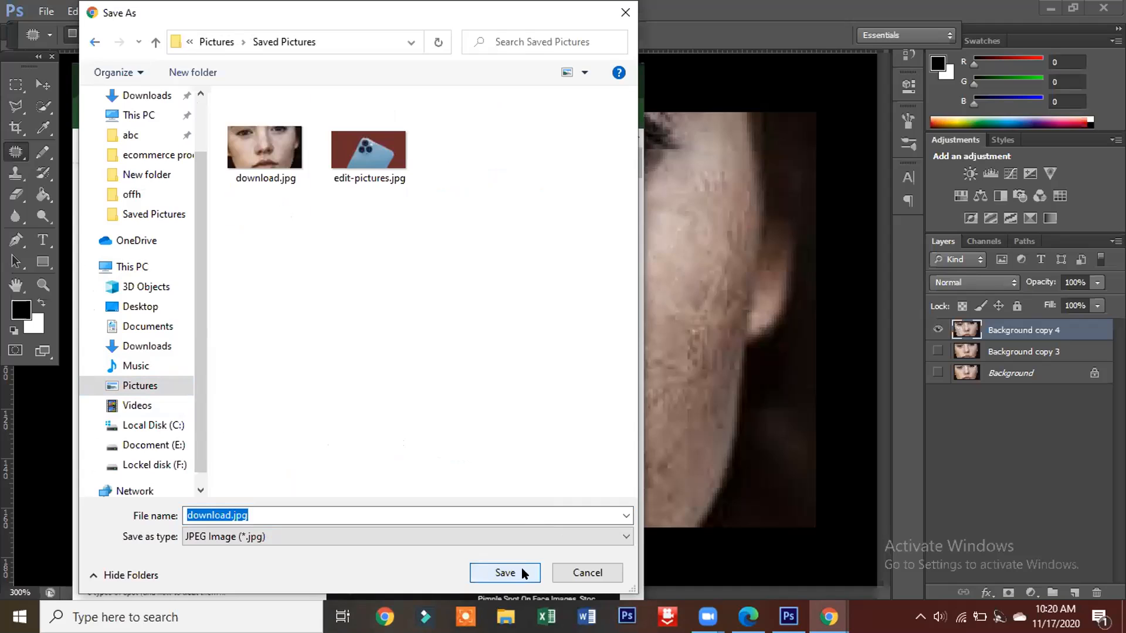
click(523, 572)
click(600, 313)
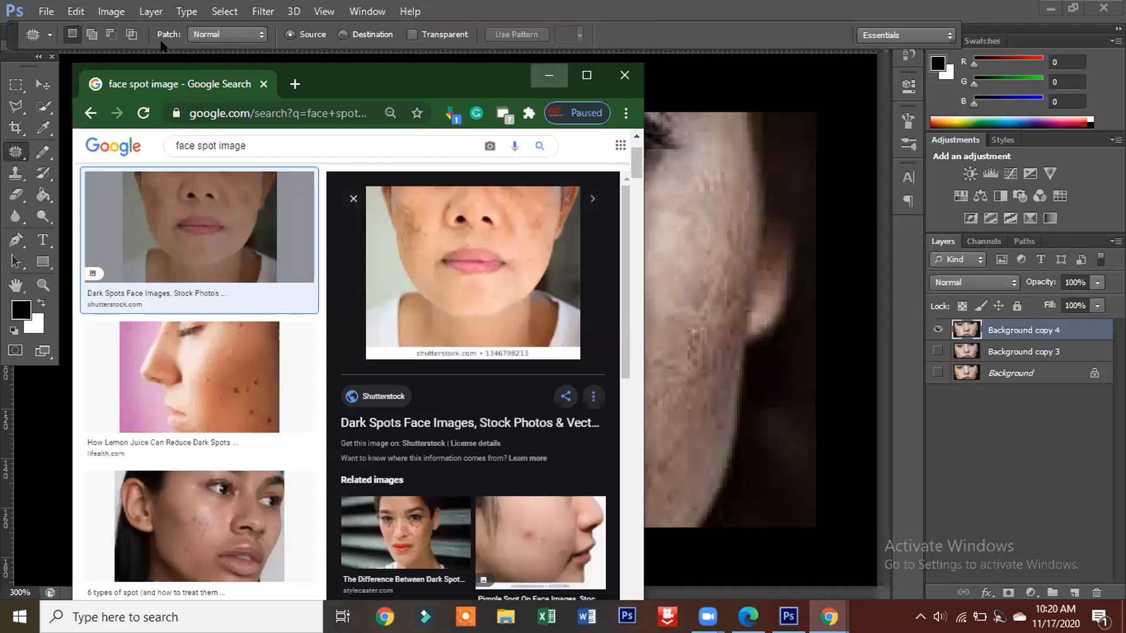
Step: Return to Photoshop and create a new 15 x 15 inch CMYK document at 300 pixels/inch with a white background
click(548, 75)
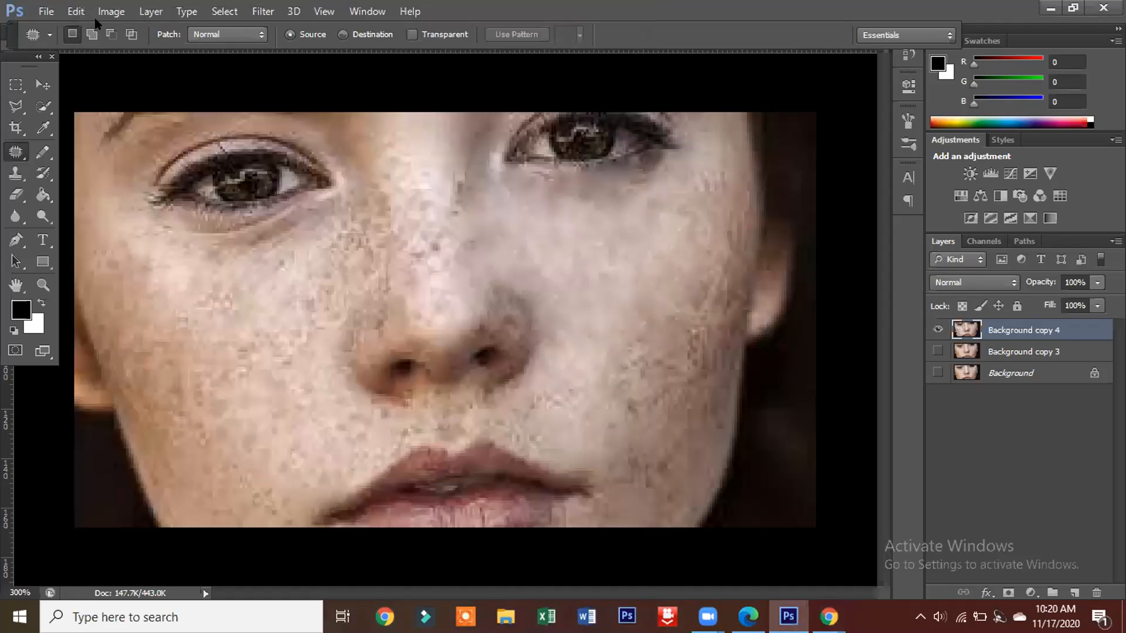
click(50, 14)
click(53, 27)
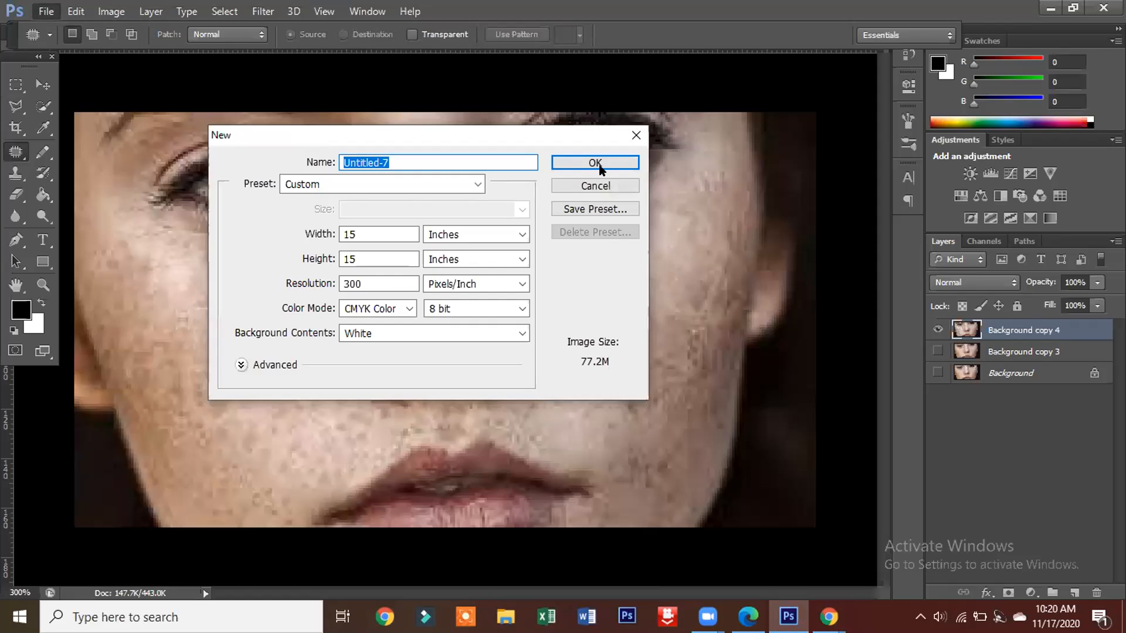
click(595, 164)
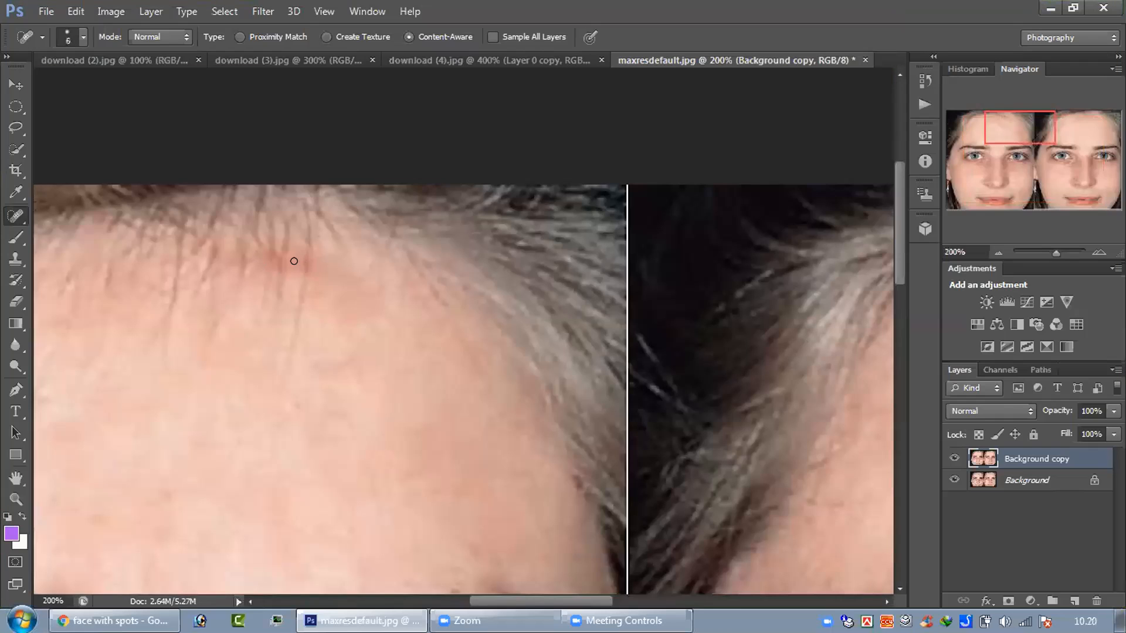
Step: Heal the reddish spot at the forehead hairline on Background copy of maxresdefault.jpg with the Spot Healing Brush at size 6
click(287, 256)
click(281, 257)
click(285, 270)
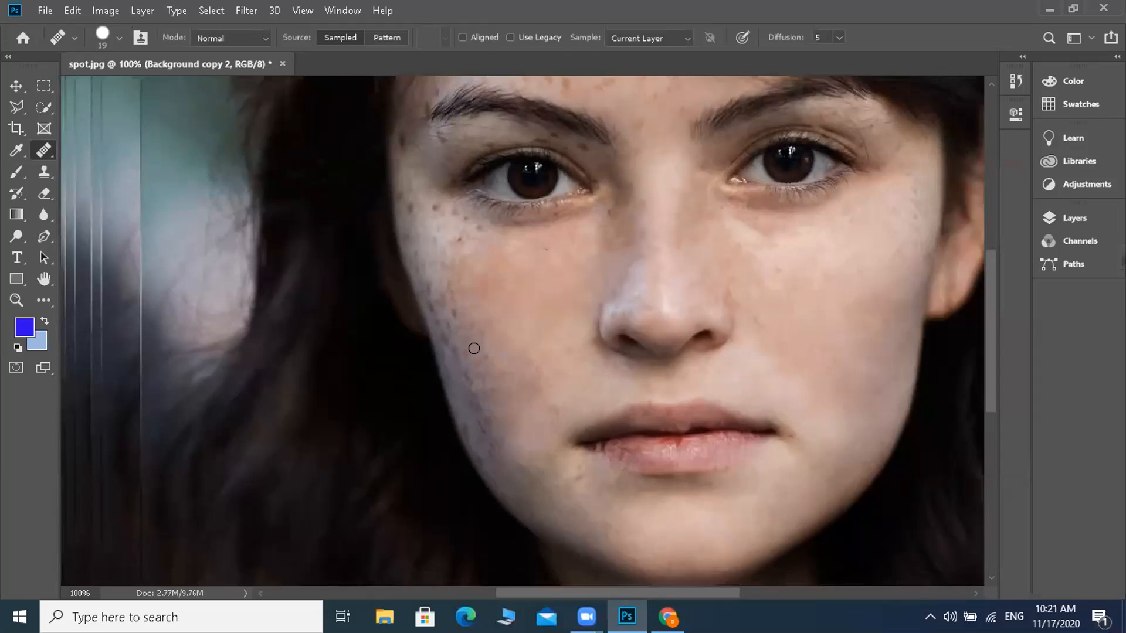
Step: Heal the dark spots along the outer cheek and face edge on Background copy 2 of spot.jpg with the Healing Brush
click(474, 349)
click(475, 349)
click(492, 354)
alt+click(486, 342)
click(469, 342)
click(461, 354)
click(467, 374)
click(445, 290)
click(414, 276)
click(436, 296)
click(435, 324)
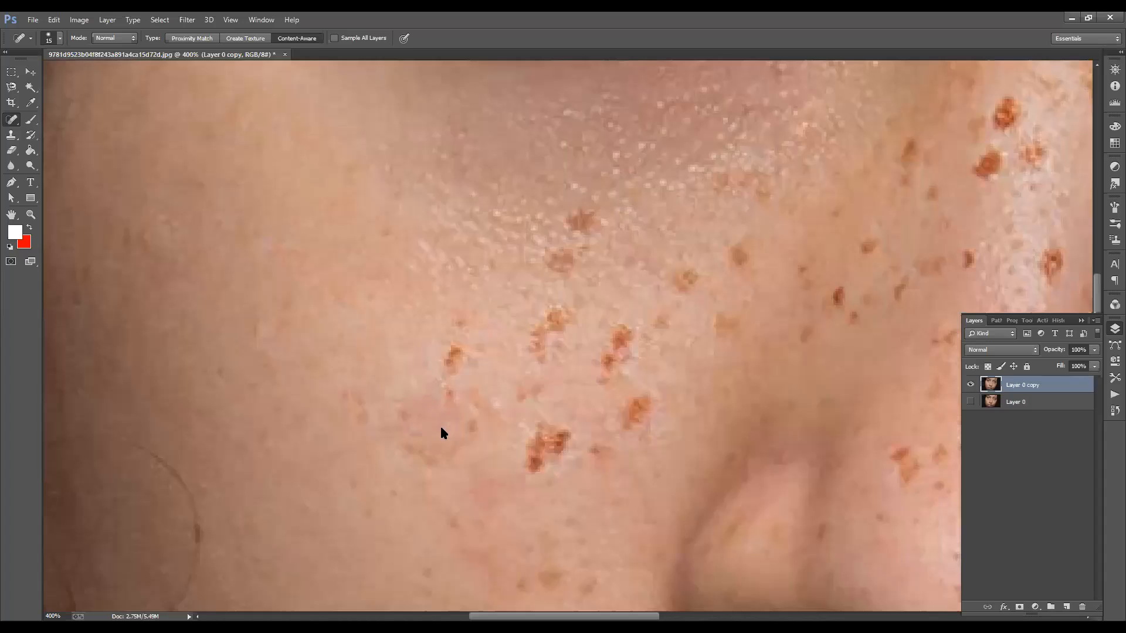
Step: Remove the two brown spots just below the under-eye skin on Layer 0 copy with the Spot Healing Brush, enlarged to size 20
click(408, 405)
drag(577, 318, 614, 410)
drag(605, 333, 540, 406)
click(544, 385)
key(bracketright)
click(525, 424)
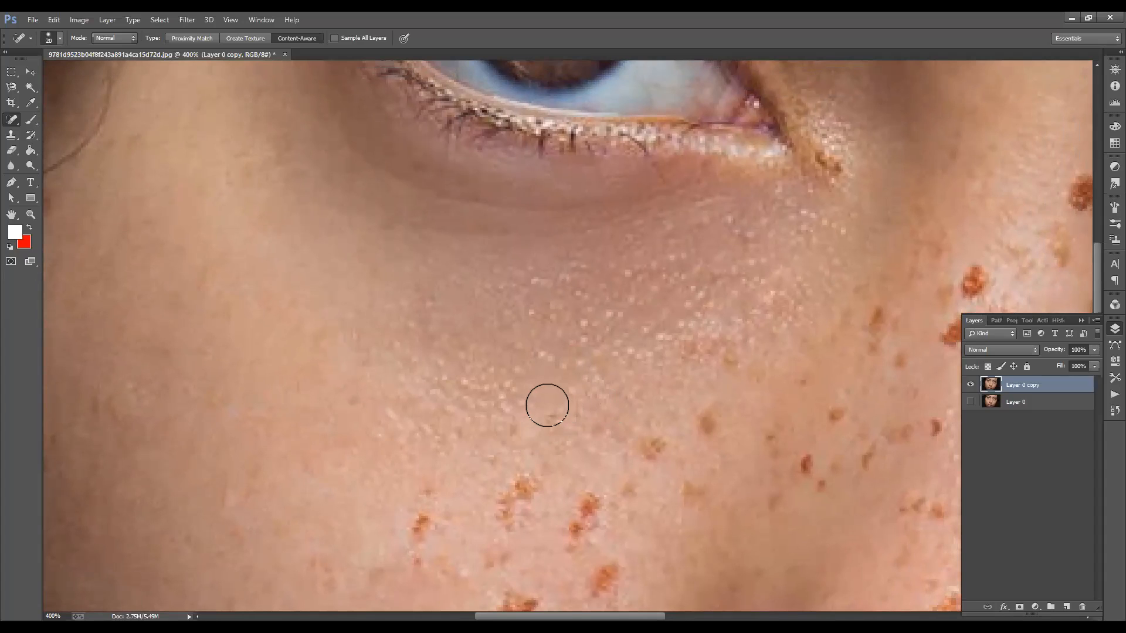
Step: Remove the faint brown spots on the inner cheek below the eye, adjusting the Spot Healing Brush size to each spot
key(bracketleft)
click(706, 429)
key(bracketright)
click(650, 448)
click(691, 486)
key(bracketright)
key(bracketleft)
key(bracketleft)
click(770, 440)
click(806, 381)
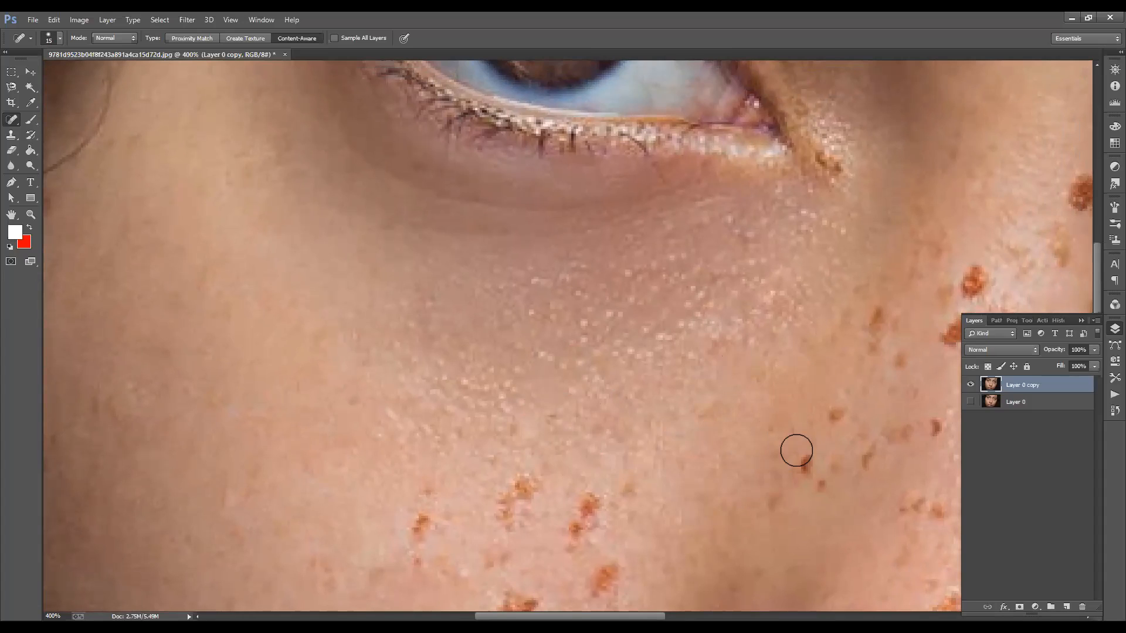
Step: Remove the small reddish-brown spots between the inner cheek and the side of the nose with the size 15 Spot Healing Brush
click(805, 466)
click(821, 486)
click(777, 504)
click(835, 412)
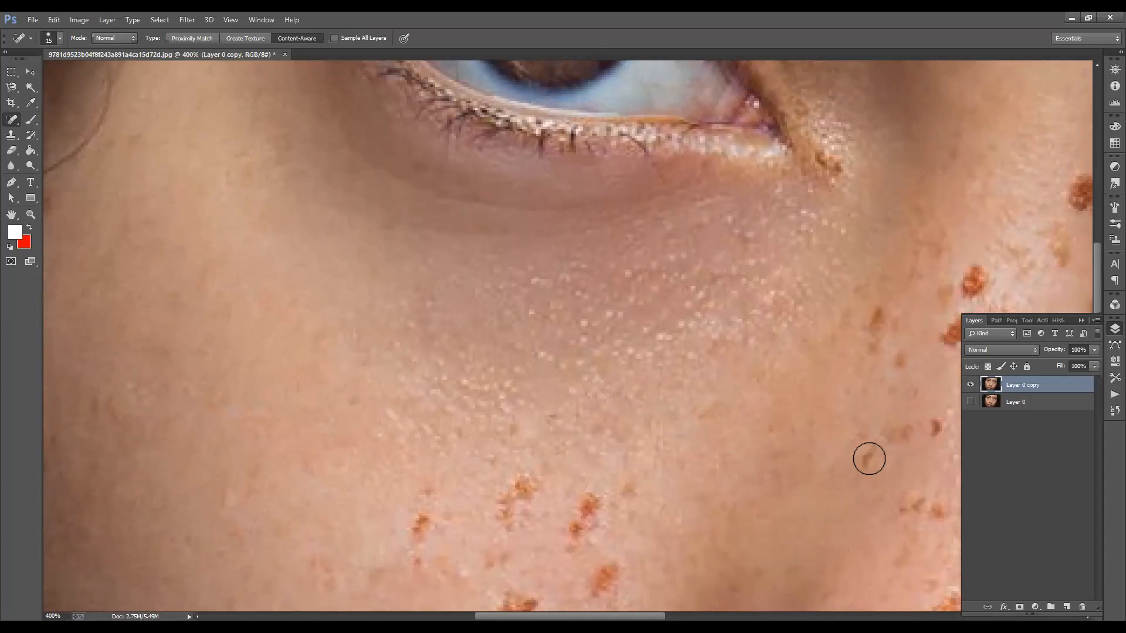
click(868, 448)
click(869, 468)
Step: Remove the two large reddish-brown spots lowest in the mid-cheek cluster, enlarging the Spot Healing Brush to size 30 for the bigger one
drag(691, 508, 786, 385)
key(bracketright)
click(707, 463)
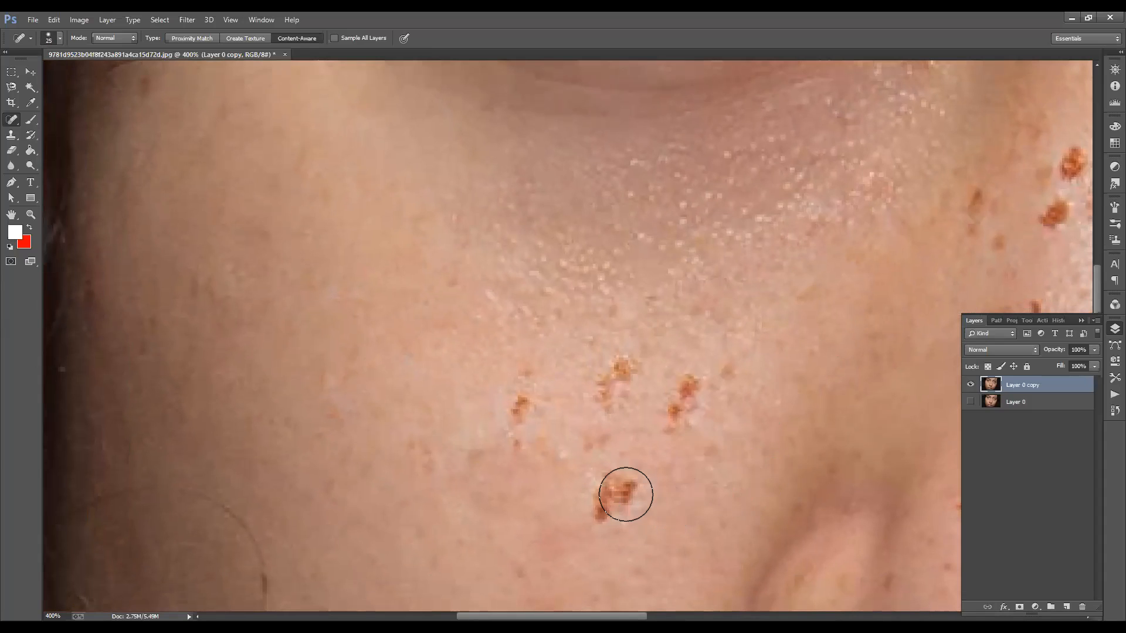
key(bracketright)
click(617, 496)
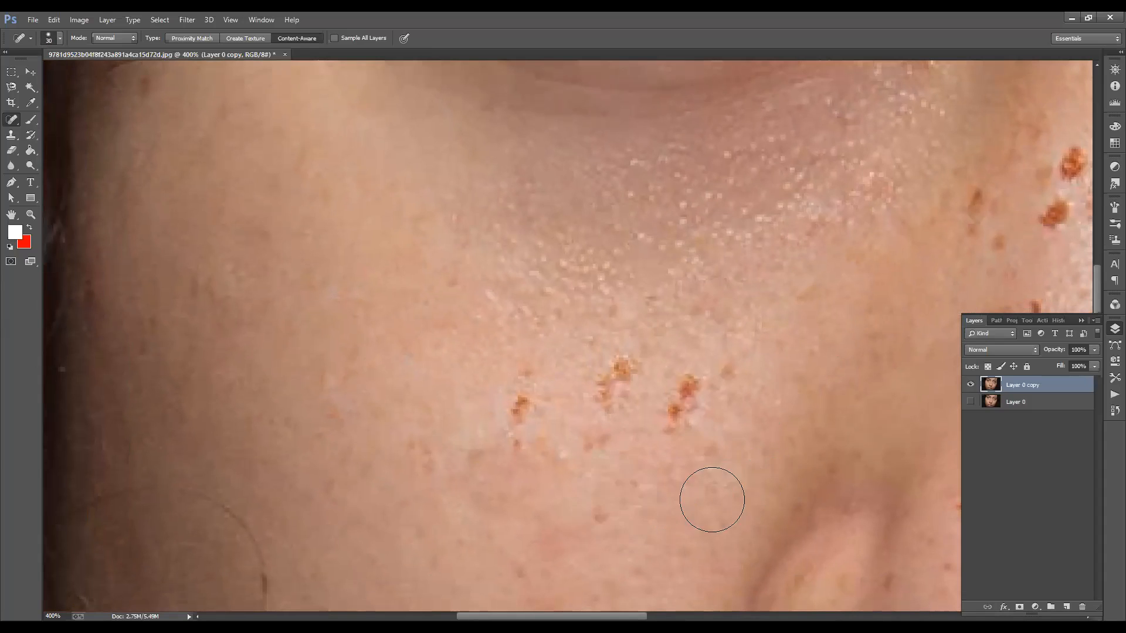
Step: Clean up the leftover mark and the small faint spot above it on the mid-cheek with a smaller Spot Healing Brush
key(bracketleft)
key(bracketleft)
key(bracketleft)
click(603, 517)
key(bracketright)
click(595, 441)
Step: Paint out the three remaining orange-brown spot clusters across the mid-cheek with the Spot Healing Brush at size 20
key(bracketleft)
key(bracketright)
drag(518, 399, 521, 449)
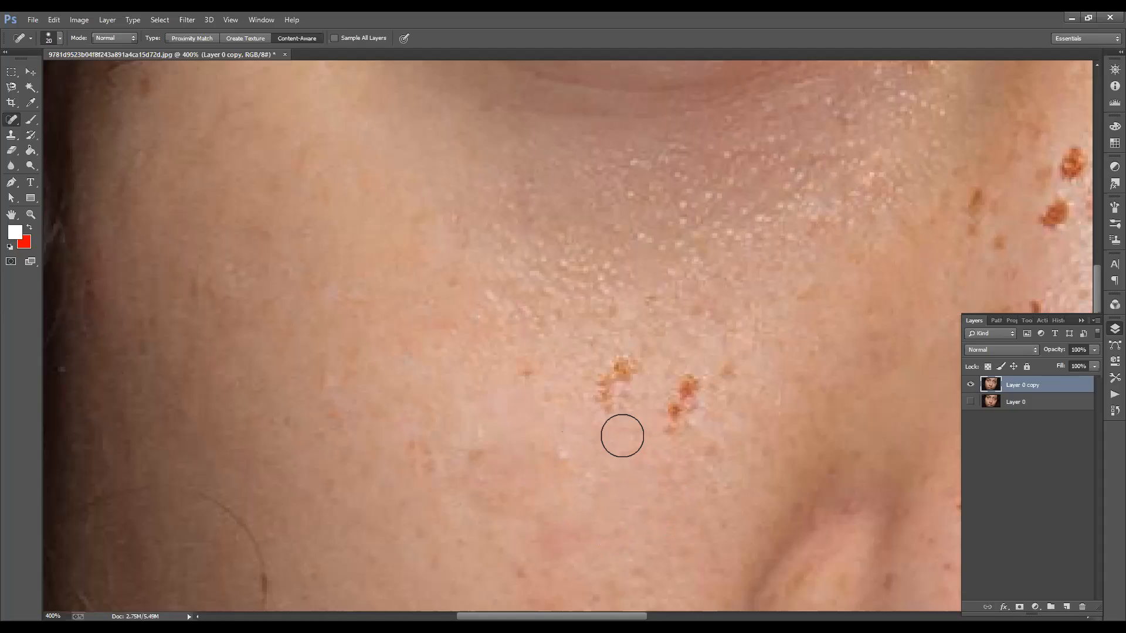
drag(630, 359, 604, 410)
drag(687, 382, 674, 434)
Step: Remove the last small faint spots on the cheek beside the nose with the Spot Healing Brush, reduced to size 15
key(bracketright)
key(bracketright)
key(bracketleft)
key(bracketleft)
key(bracketleft)
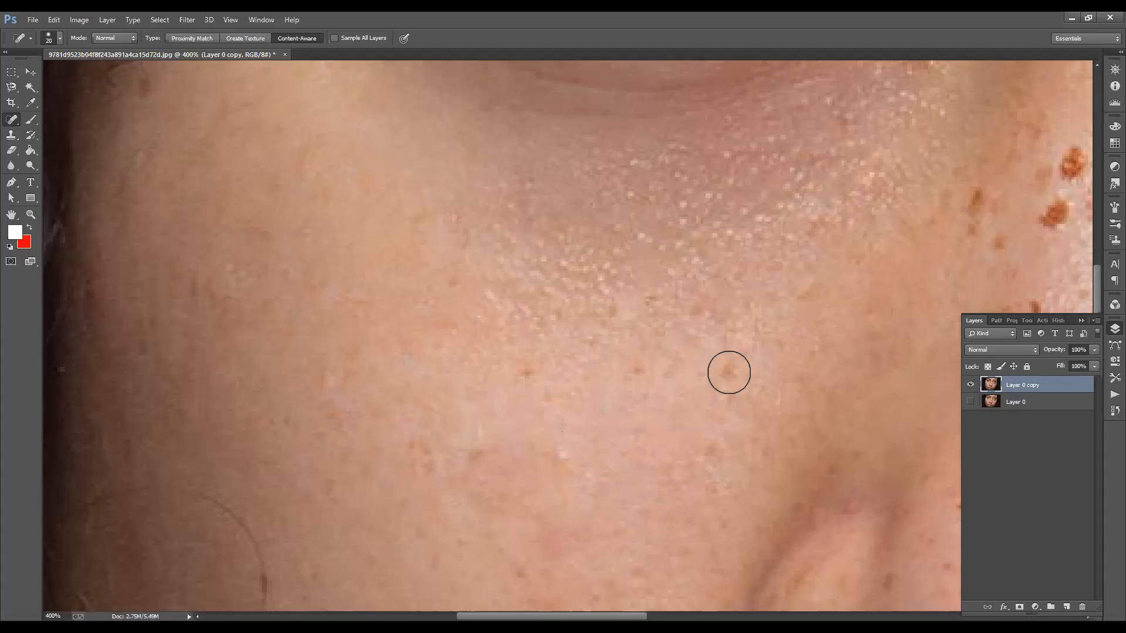
click(727, 372)
click(640, 377)
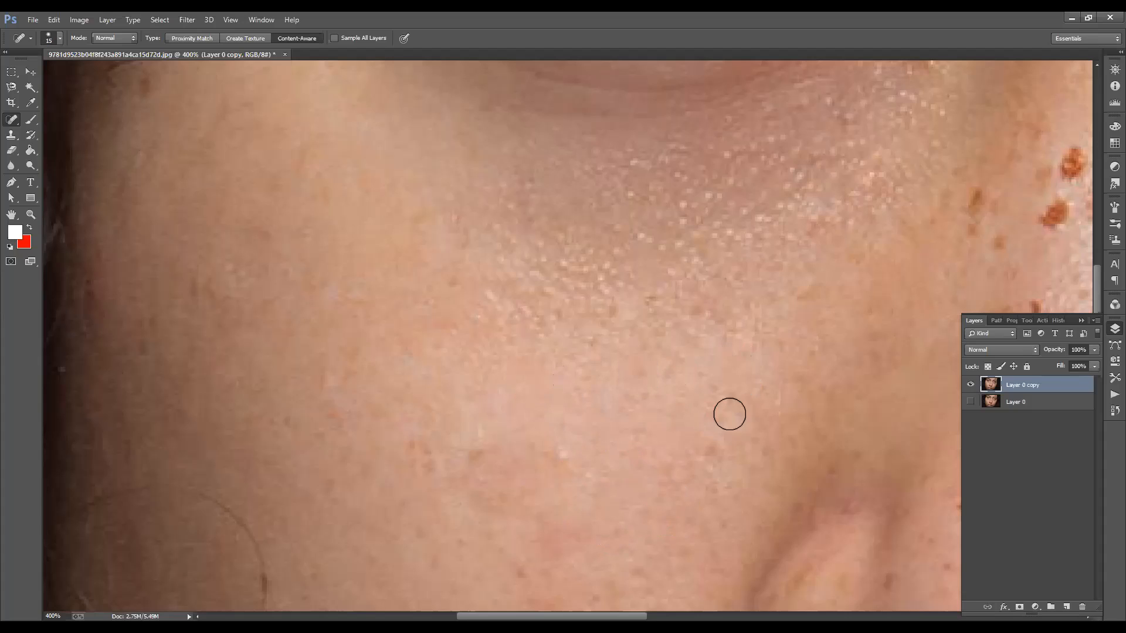
click(711, 447)
key(space)
drag(600, 345, 338, 284)
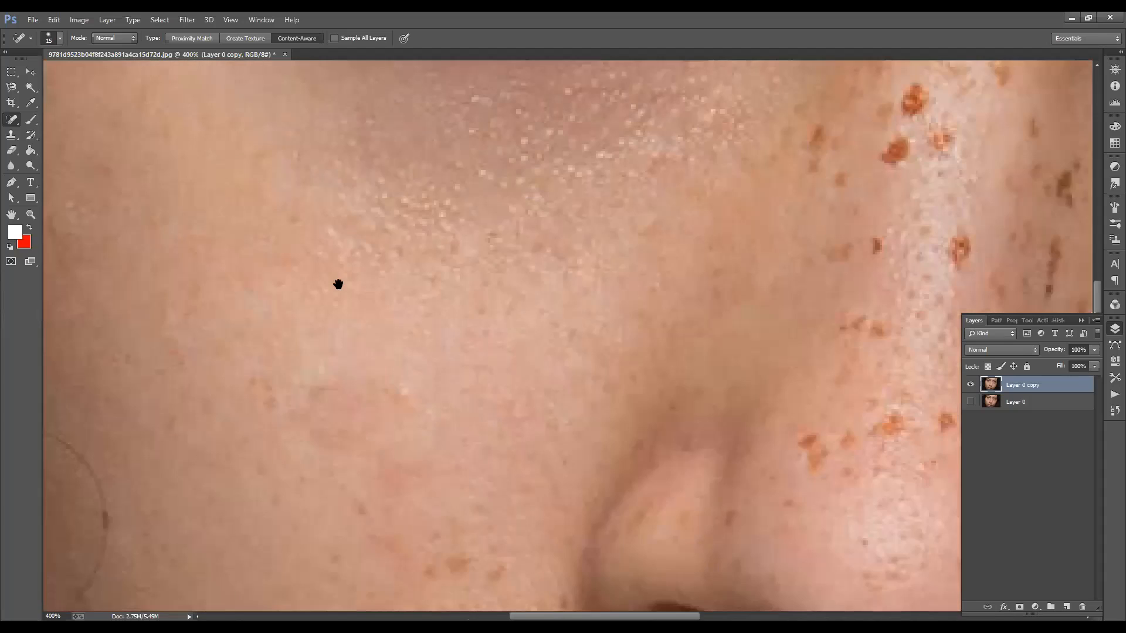
drag(510, 423, 367, 357)
scroll(306, 395, down, 1)
scroll(306, 395, down, 1)
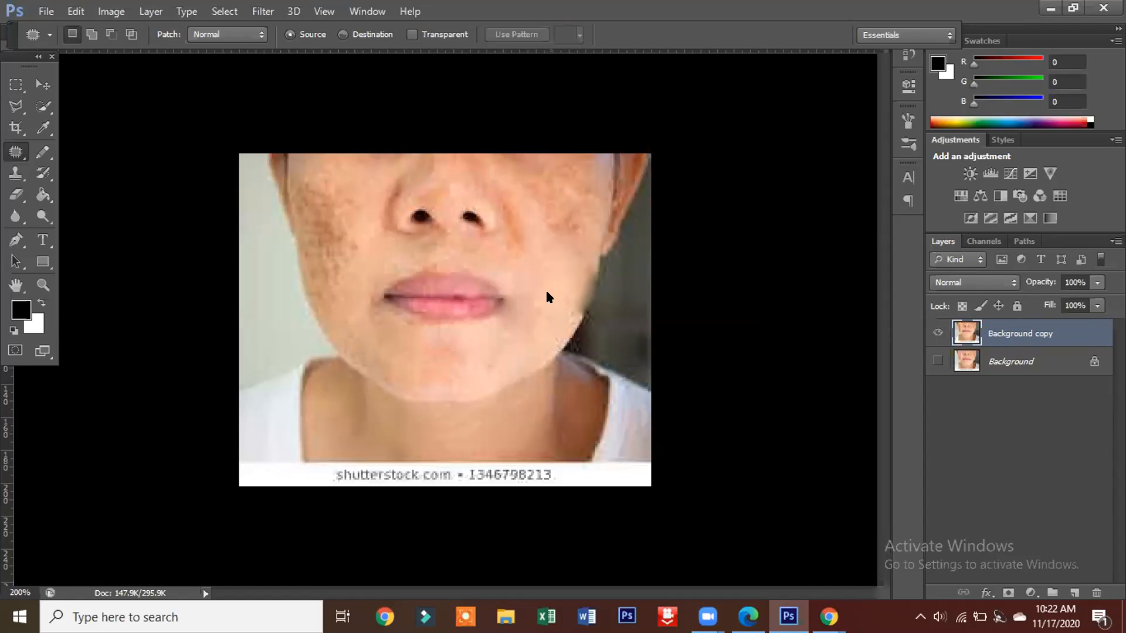
Step: Undo the last patch along the jaw edge on Background copy of the dark-spotted face photo
key(ctrl+z)
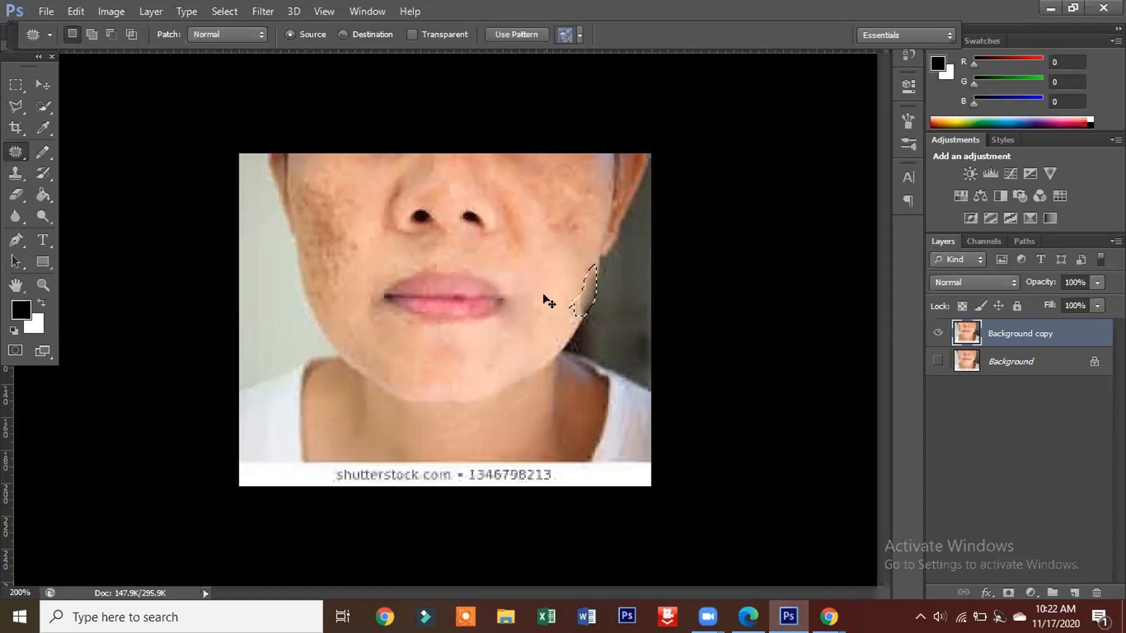
Step: Revert the smudged patch on the jaw edge beside the mouth and clear its selection
key(ctrl+d)
key(ctrl+z)
key(ctrl+d)
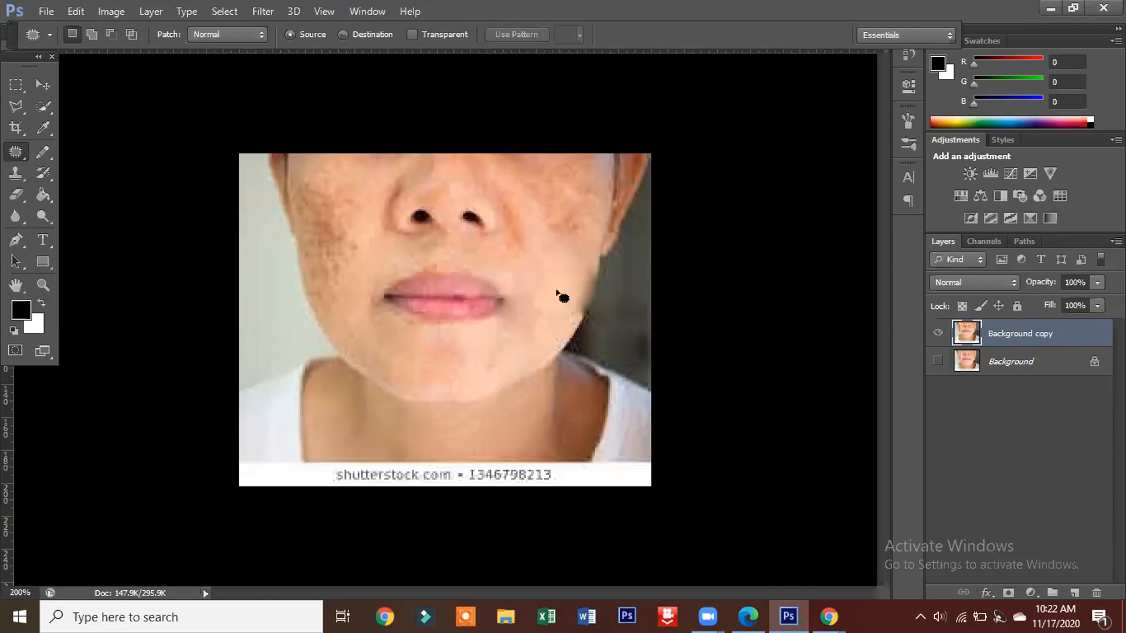
key(ctrl+z)
key(ctrl+z)
key(ctrl+z)
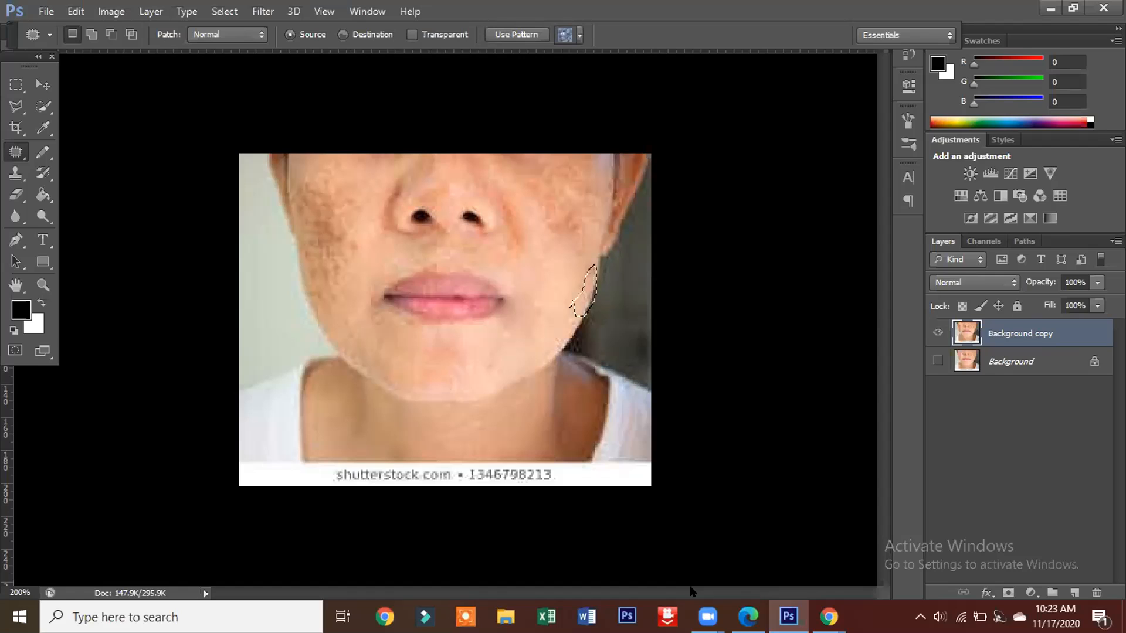
click(532, 296)
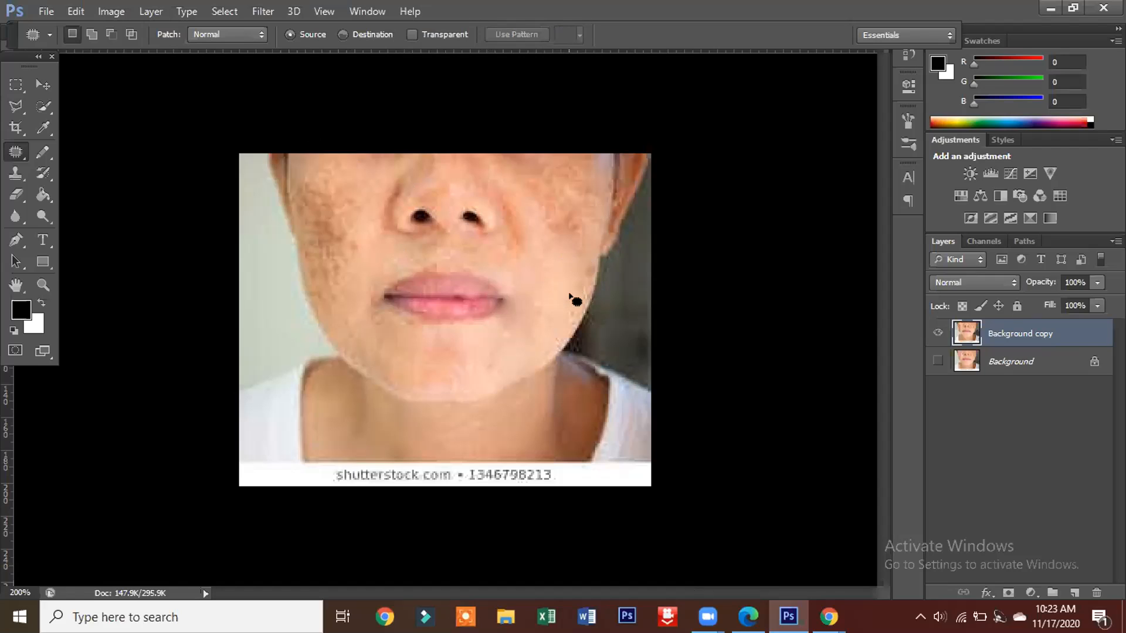
Step: Patch small areas of the jaw edge, the chin and the skin by the mouth corner, clearing the selections
mouse_move(579, 274)
mouse_down()
mouse_move(597, 262)
mouse_move(584, 304)
mouse_move(582, 285)
mouse_up()
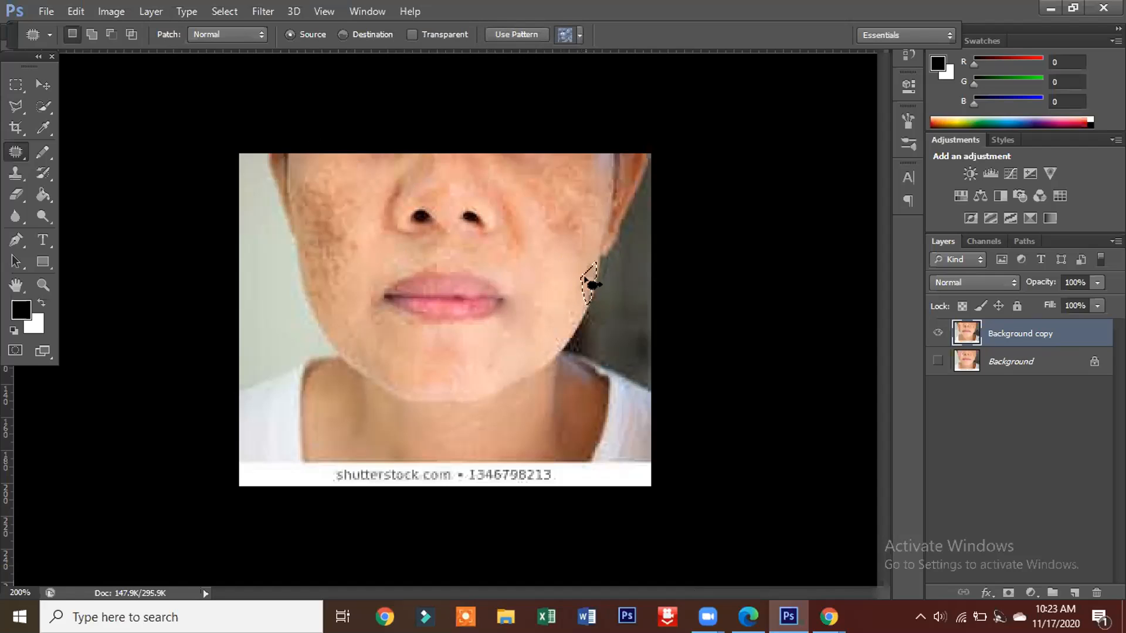
click(561, 283)
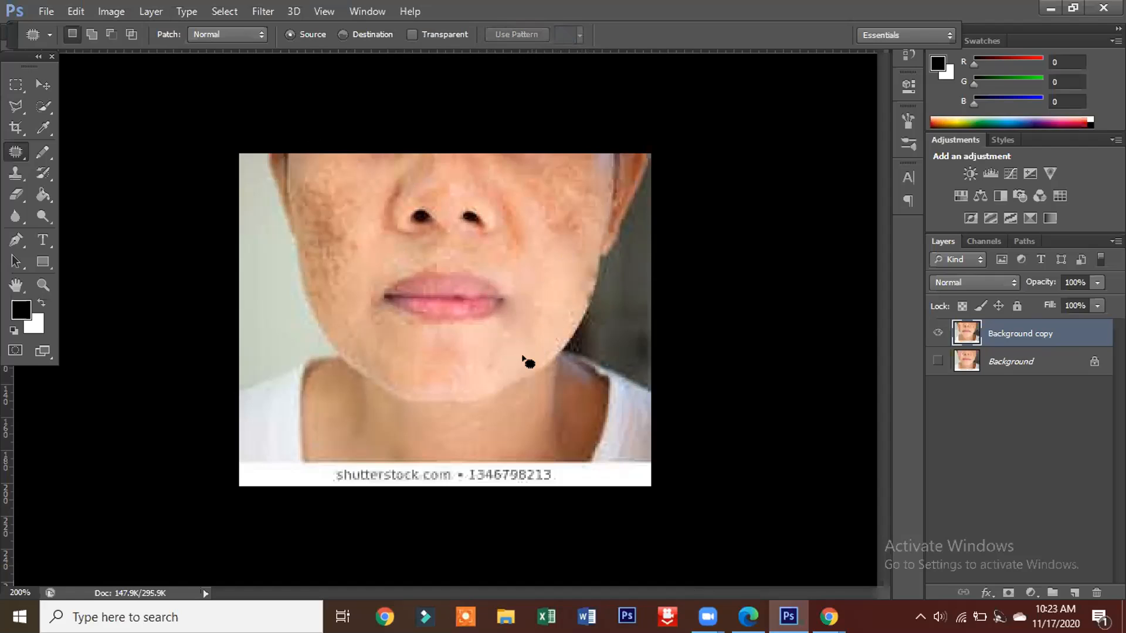
mouse_move(466, 328)
mouse_down()
mouse_move(423, 351)
mouse_move(429, 376)
mouse_move(458, 384)
mouse_move(474, 370)
mouse_move(474, 321)
mouse_move(463, 326)
mouse_move(452, 348)
mouse_move(545, 316)
mouse_up()
key(ctrl+d)
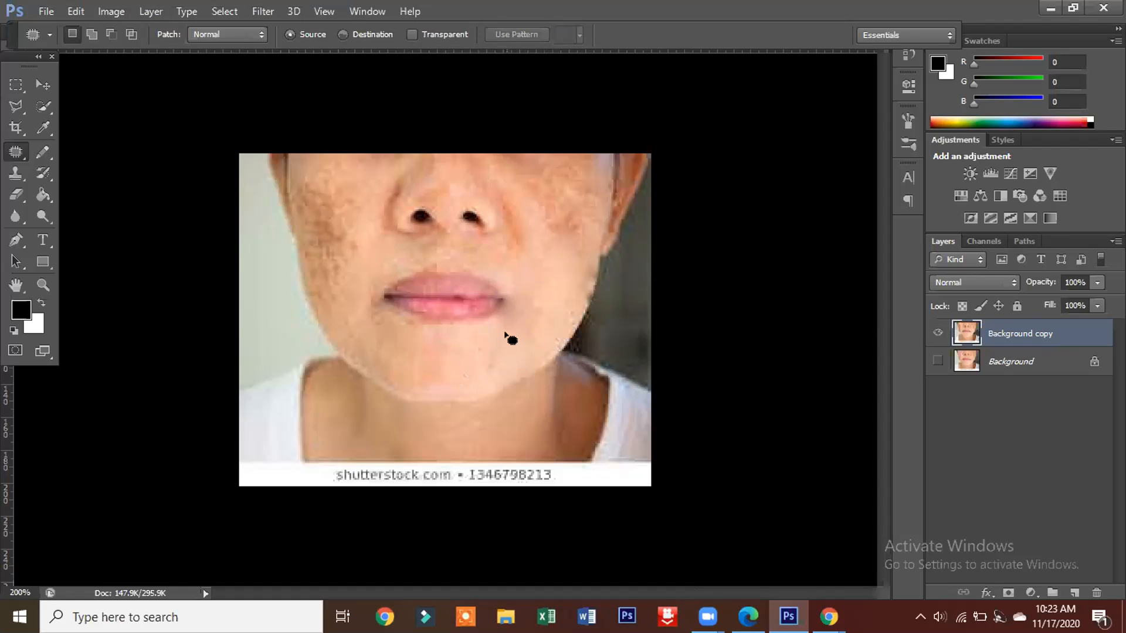
mouse_move(510, 294)
mouse_down()
mouse_move(515, 322)
mouse_move(505, 326)
mouse_move(494, 309)
mouse_move(503, 304)
mouse_up()
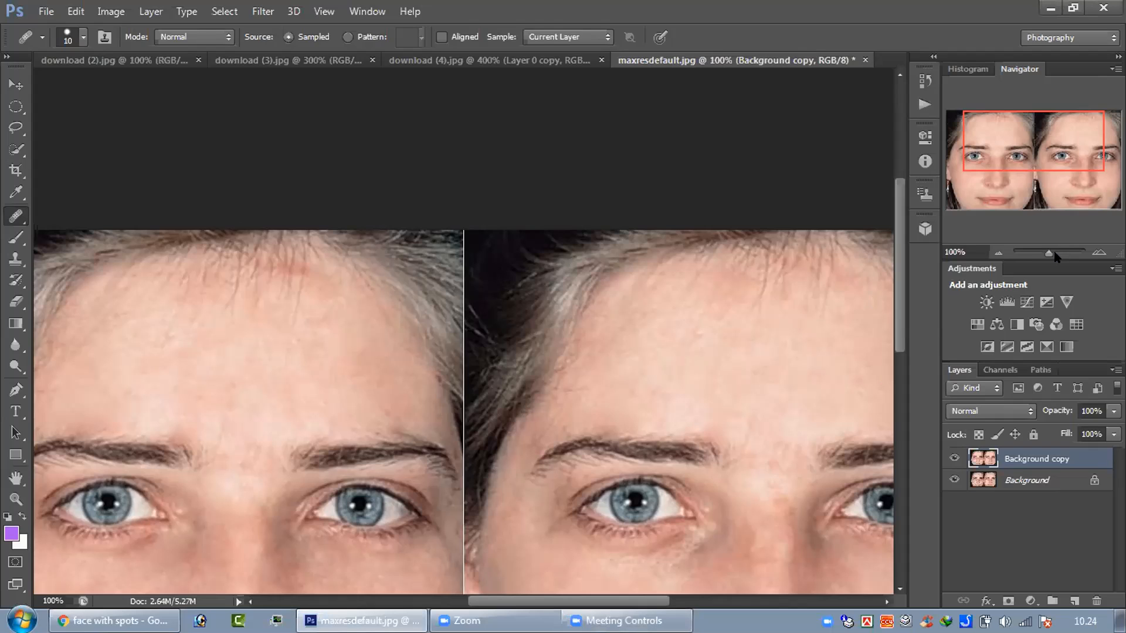
Step: In maxresdefault.jpg, dab the red mark at the first face's hairline with the Healing Brush and reduce the brush to size 6
drag(1048, 253, 1060, 256)
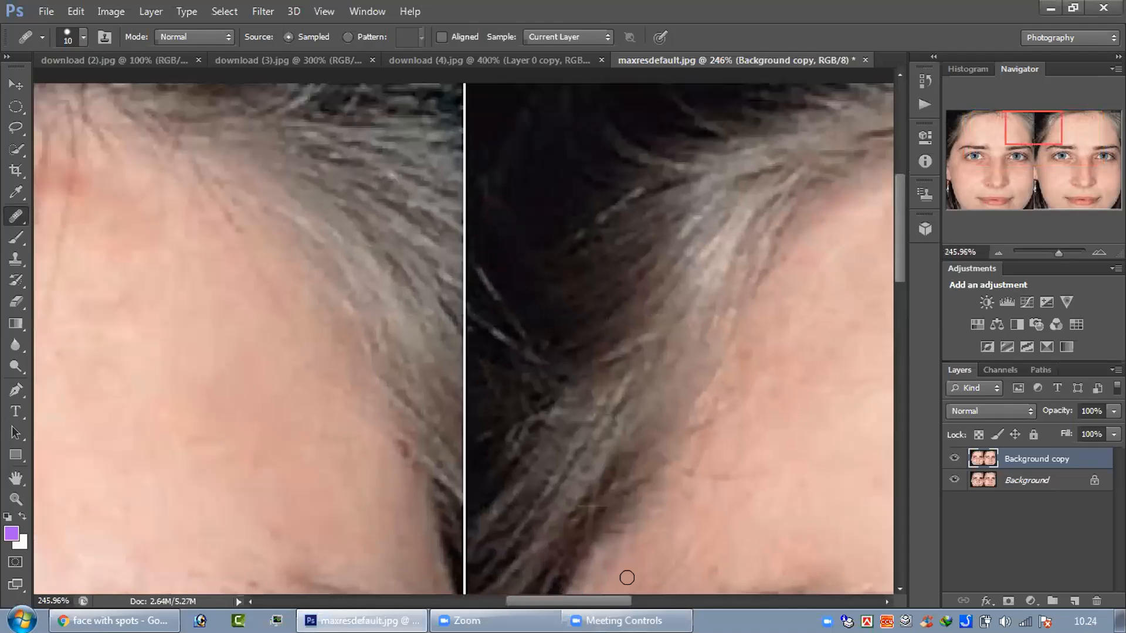
drag(574, 605, 529, 606)
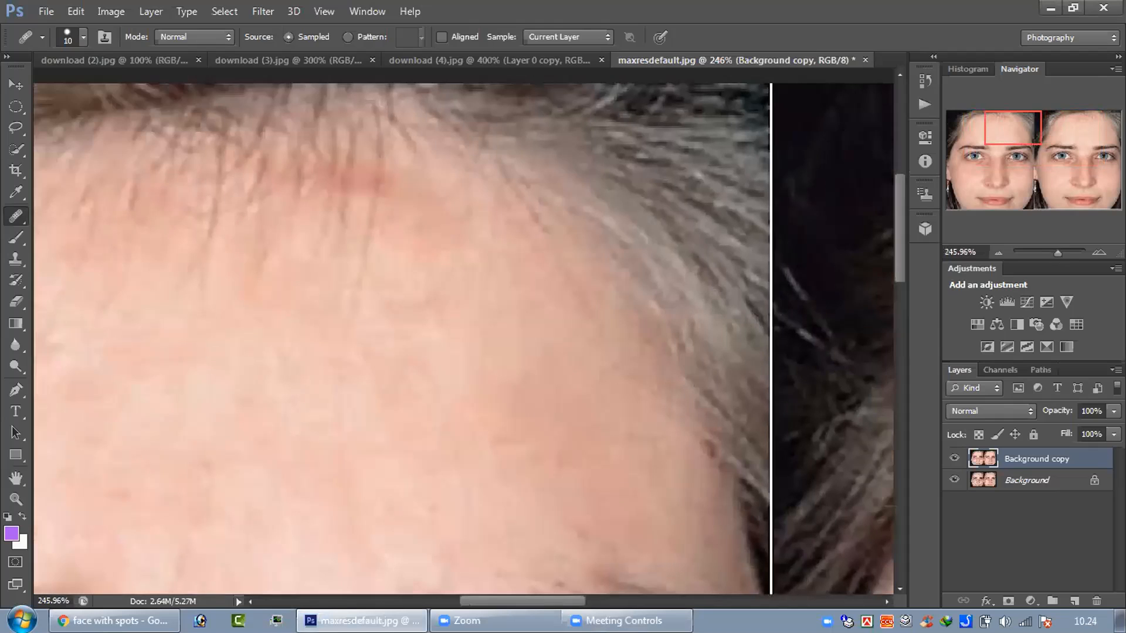
click(369, 217)
click(356, 178)
key(bracketleft)
key(bracketleft)
key(bracketleft)
key(bracketleft)
right_click(16, 217)
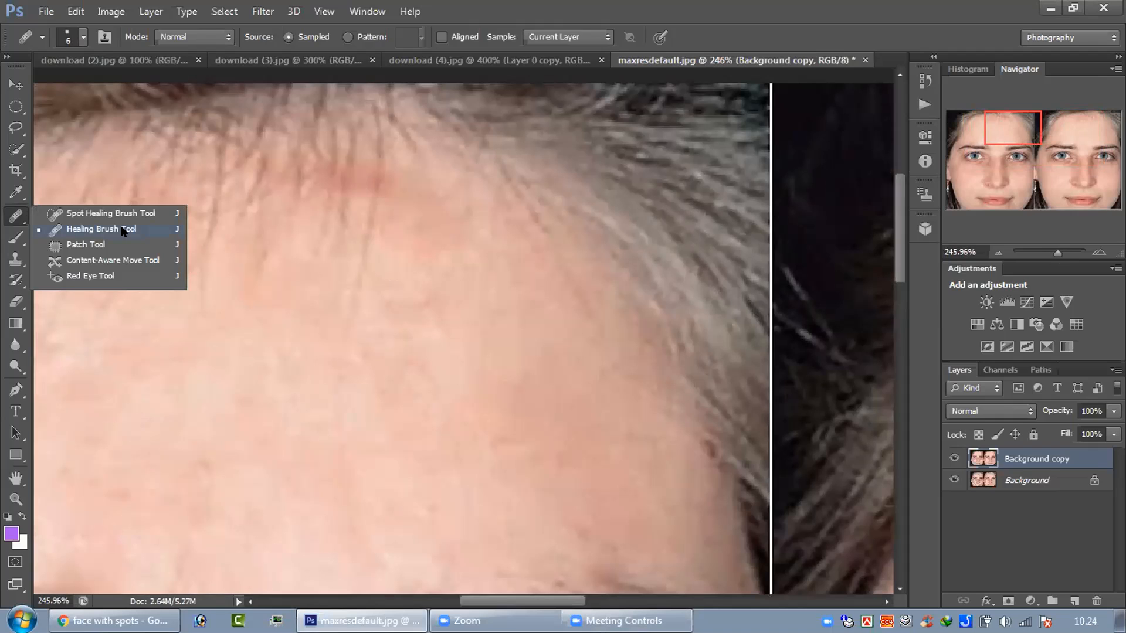
click(220, 256)
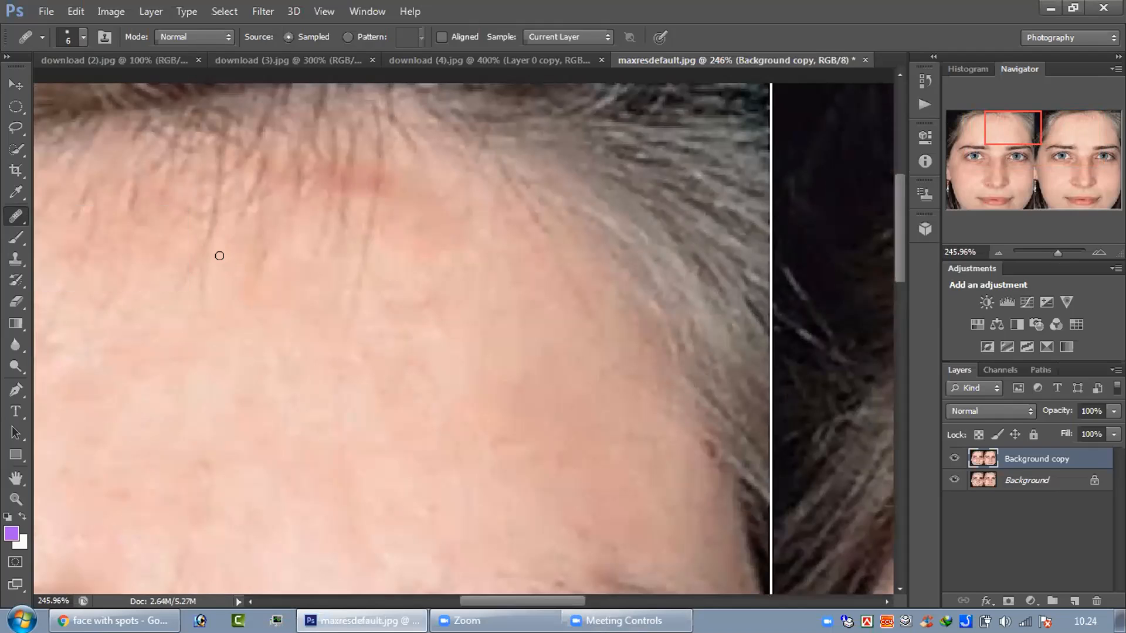
Step: Blend the red hairline mark into the forehead with repeated Healing Brush strokes at size 6
click(360, 180)
alt+click(218, 256)
drag(363, 177, 360, 183)
click(357, 184)
click(375, 175)
click(363, 182)
click(361, 182)
click(358, 178)
click(354, 183)
alt+click(433, 356)
Step: Replace the remaining redness at the hairline with clean forehead skin using the Patch tool, and deselect
right_click(18, 217)
click(58, 244)
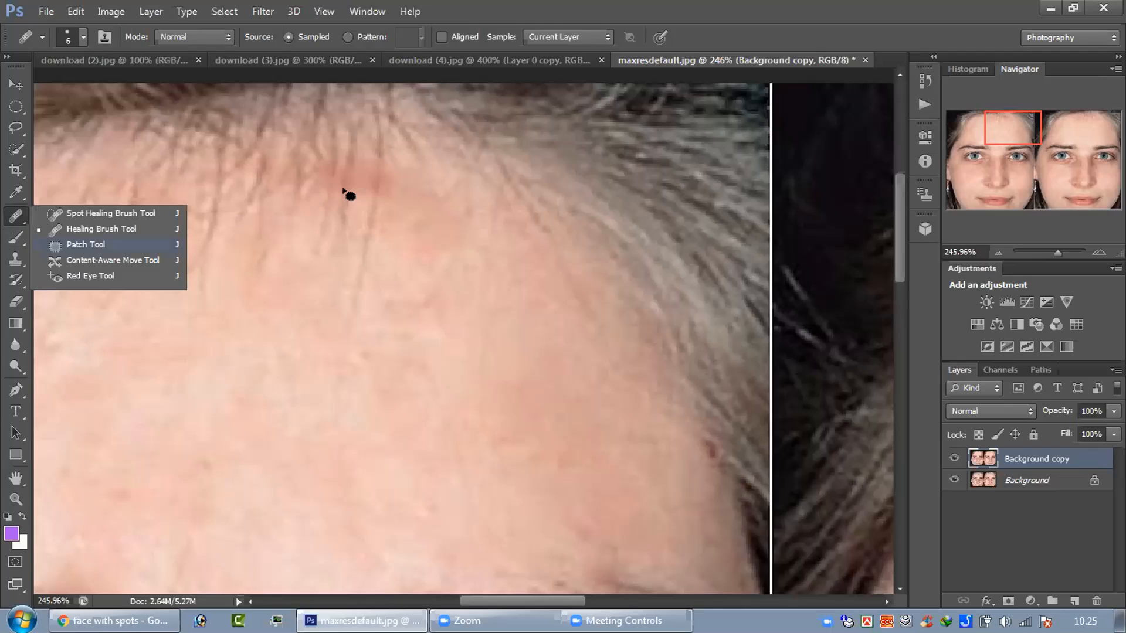
mouse_move(363, 187)
mouse_down()
mouse_move(367, 165)
mouse_move(370, 186)
mouse_move(283, 314)
mouse_up()
key(ctrl+d)
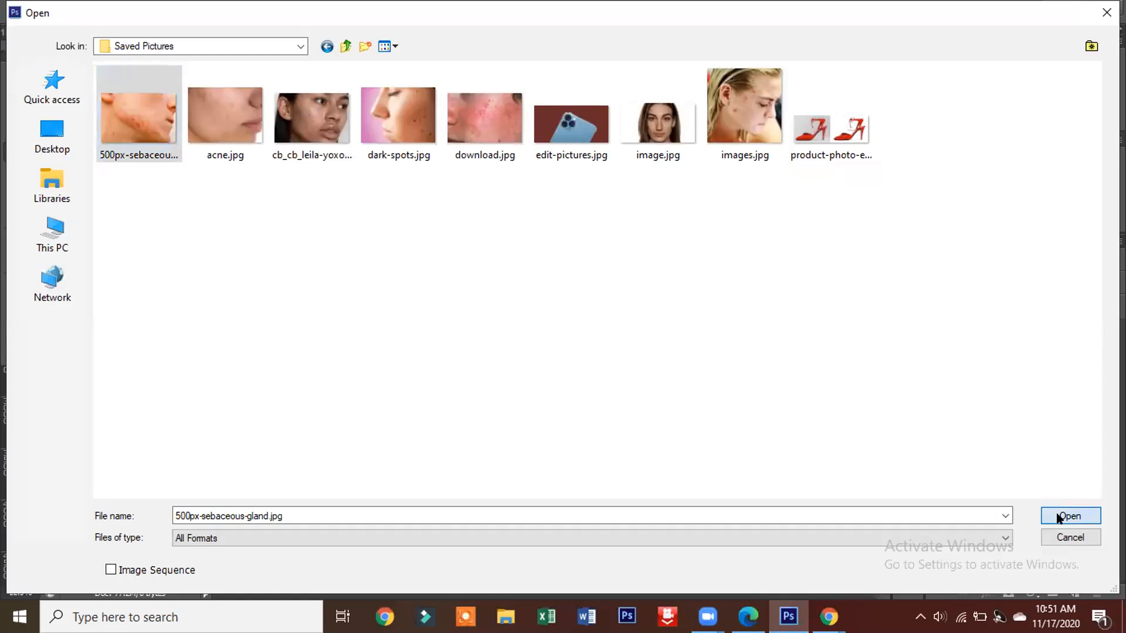
Step: Open 500px-sebaceous-gland.jpg and duplicate its Background layer as Background copy
click(1088, 518)
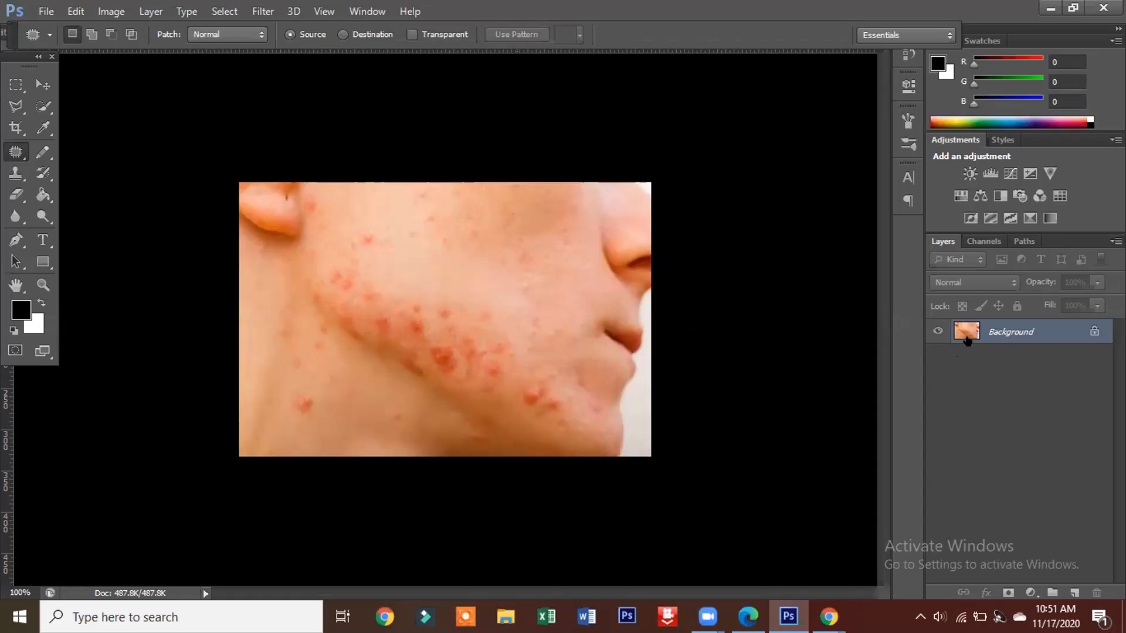
click(151, 12)
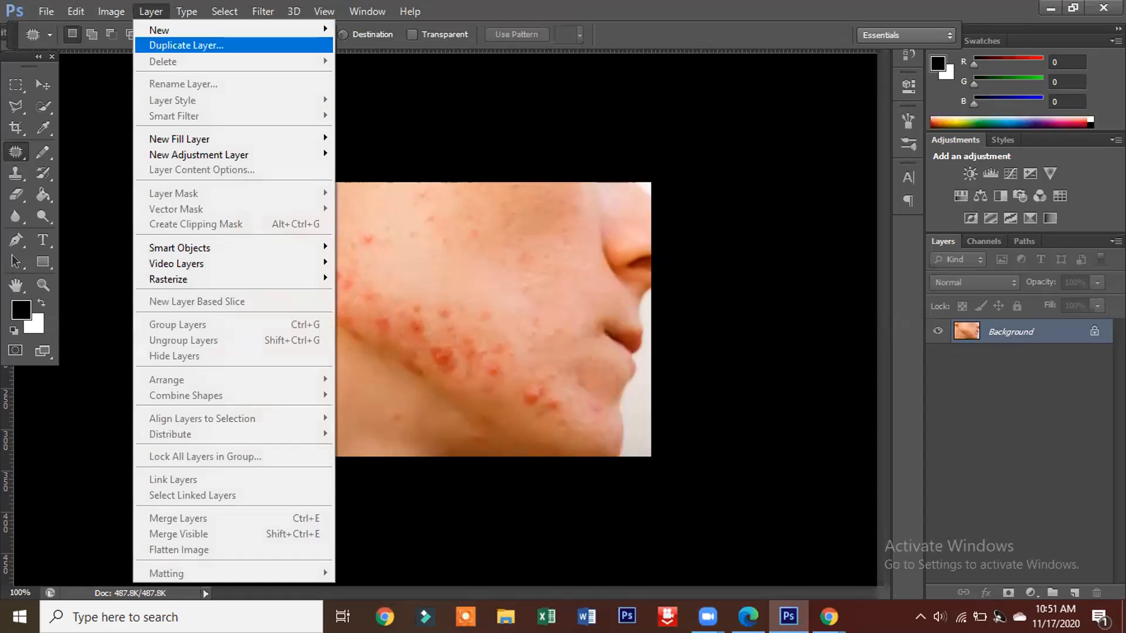
key(Return)
key(Return)
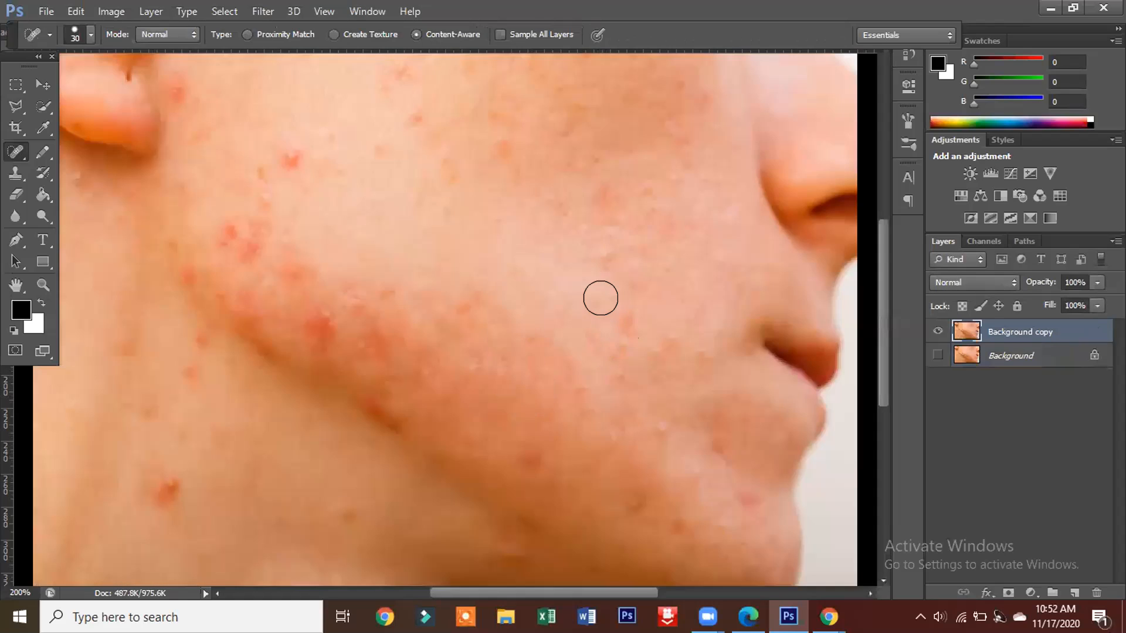
Step: Paint out the dark red acne clusters along the jawline and lower cheek with the Spot Healing Brush at size 30
mouse_move(309, 309)
mouse_down()
mouse_move(335, 375)
mouse_move(379, 414)
mouse_up()
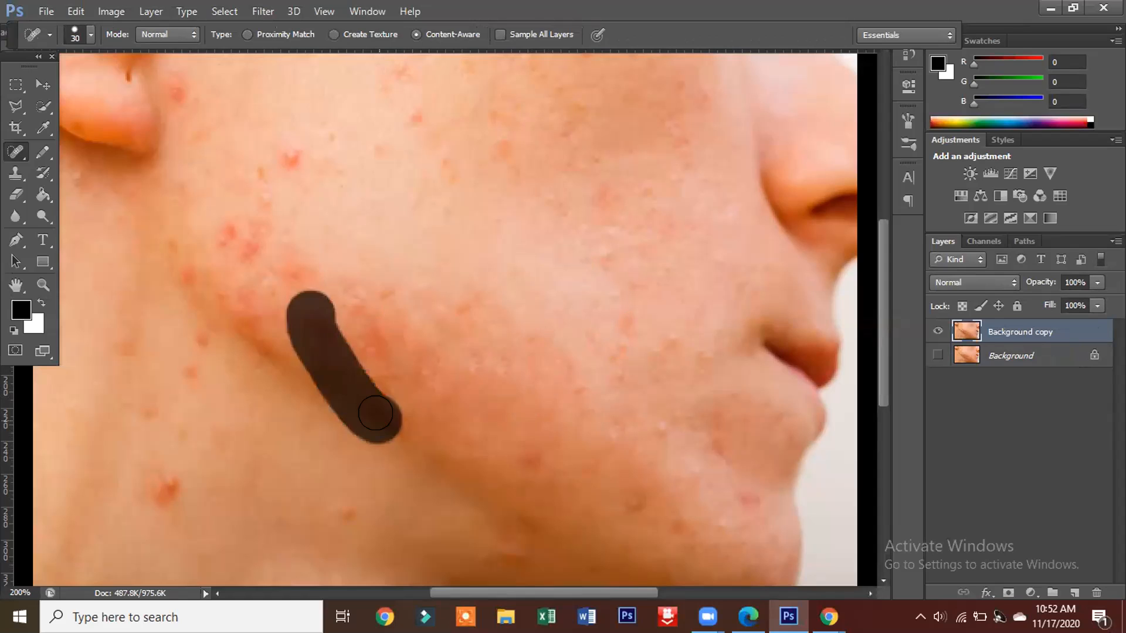
click(391, 398)
mouse_move(373, 324)
mouse_down()
mouse_move(367, 291)
mouse_move(370, 302)
mouse_move(529, 343)
mouse_up()
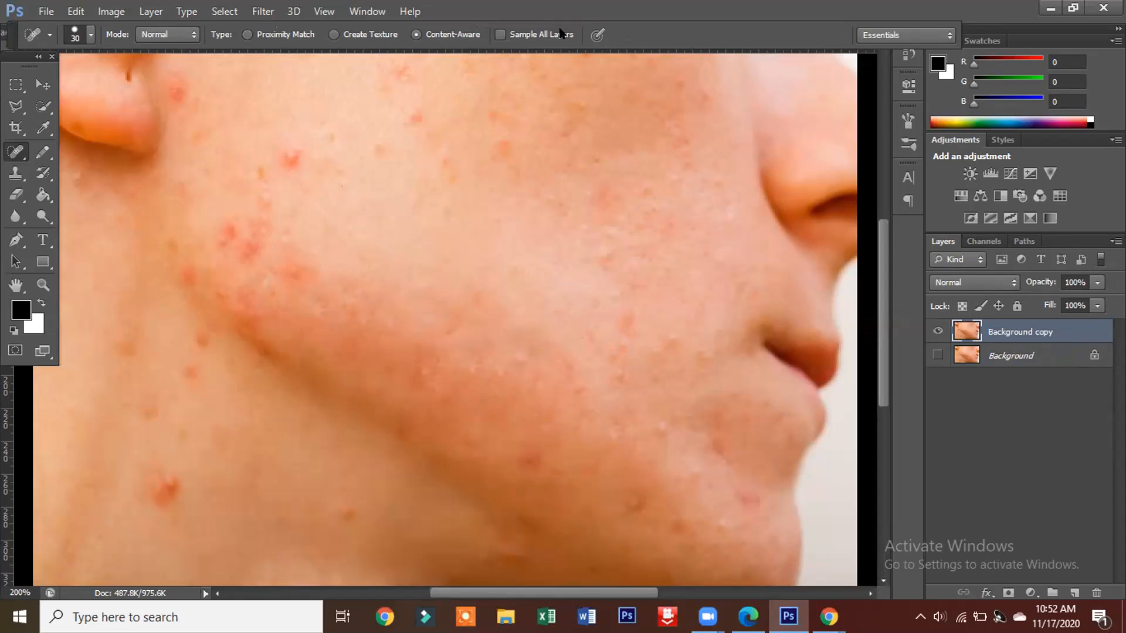
Step: Remove the red spots on the cheek and jaw below the ear with the Spot Healing Brush at size 30
click(287, 165)
click(263, 177)
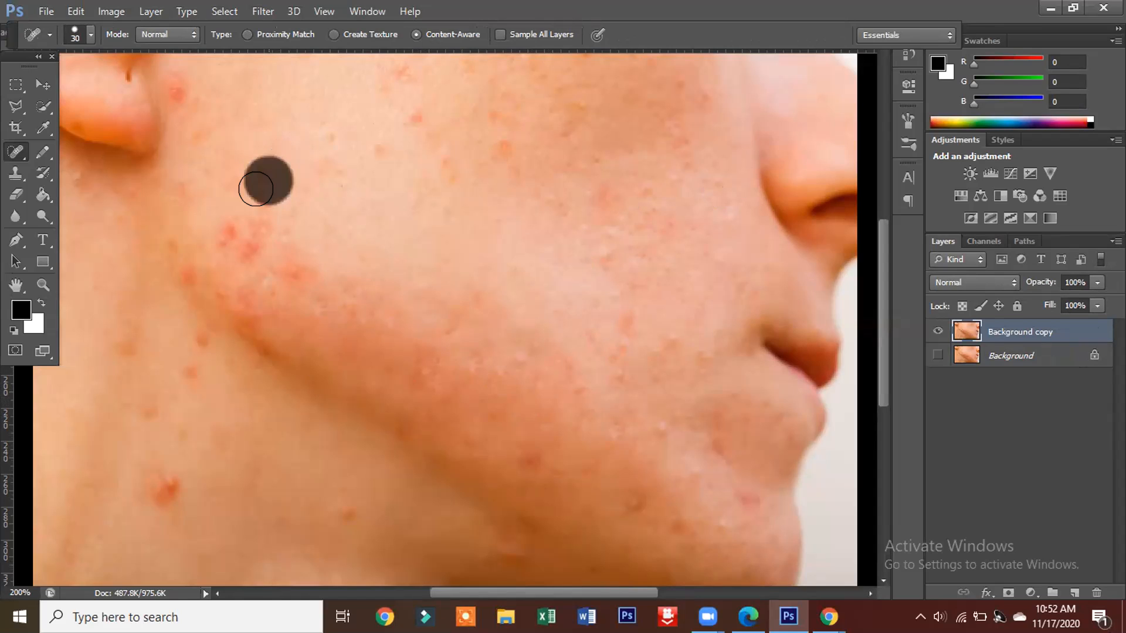
click(261, 202)
drag(258, 215, 237, 221)
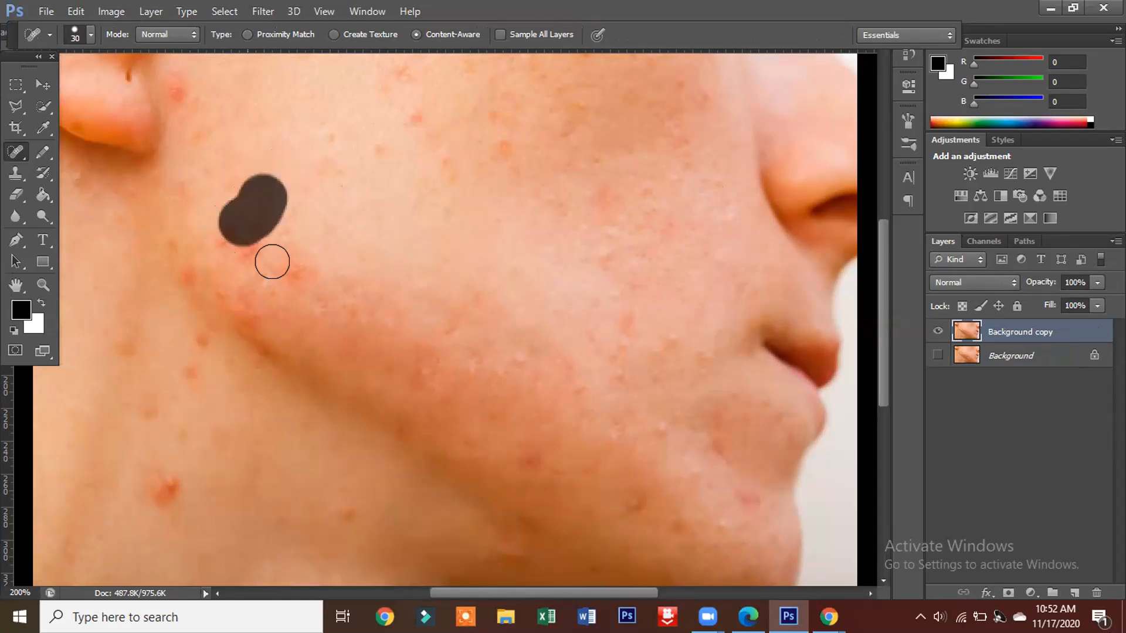
mouse_move(286, 268)
mouse_down()
mouse_move(233, 297)
mouse_move(249, 333)
mouse_up()
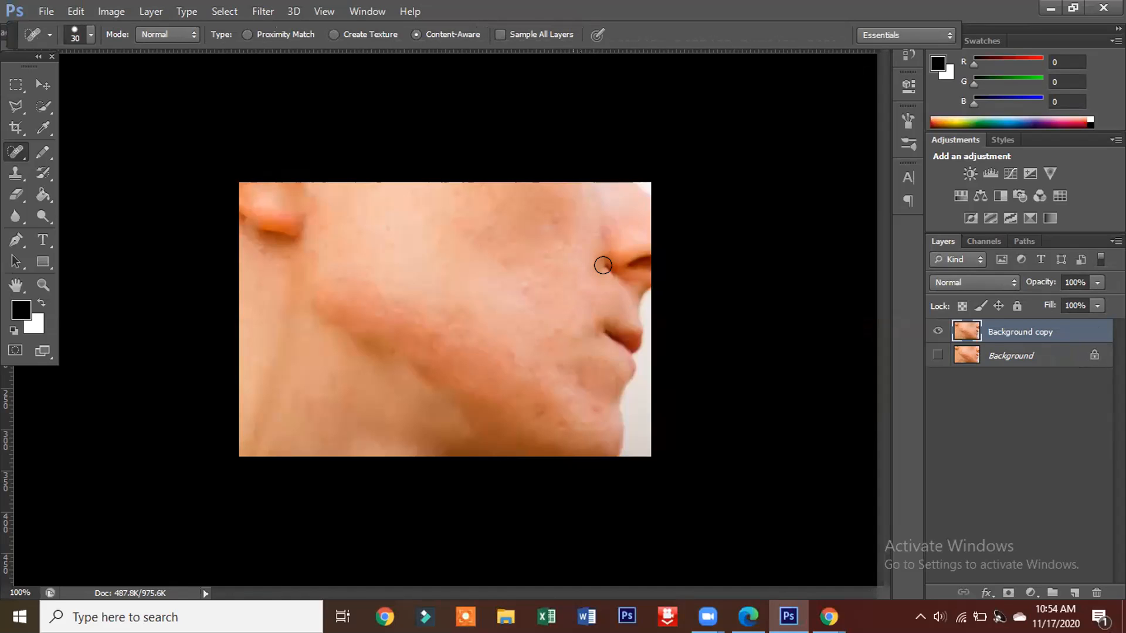
Step: Smooth the skin beside the nostril and the side of the nose with the Spot Healing Brush, enlarged to size 40
click(606, 265)
click(608, 267)
click(601, 252)
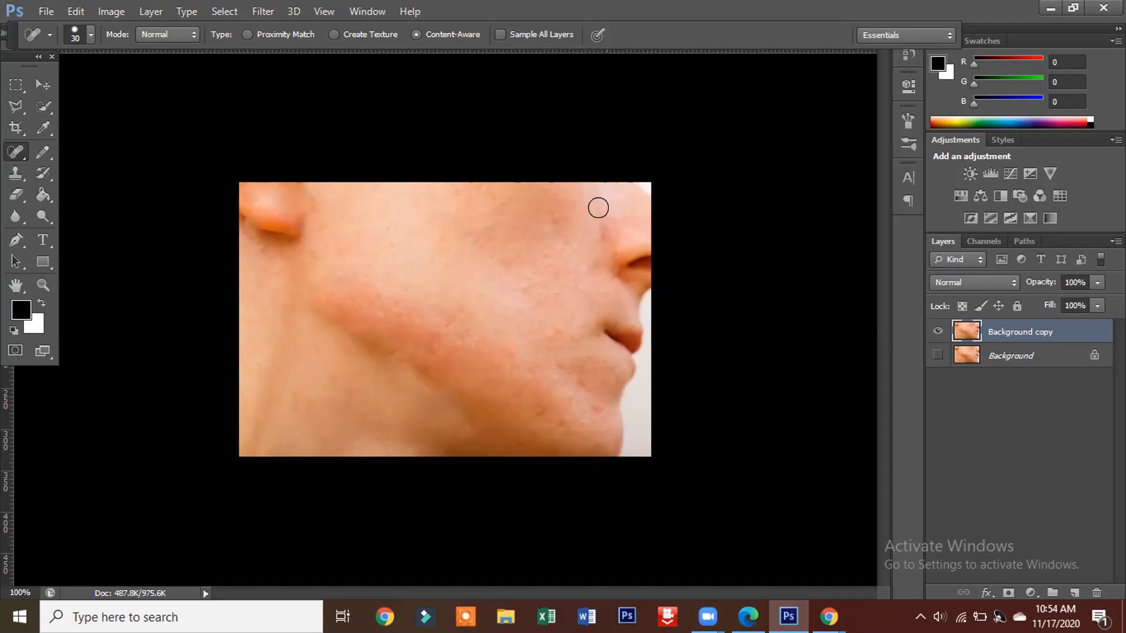
key(bracketright)
drag(608, 233, 623, 240)
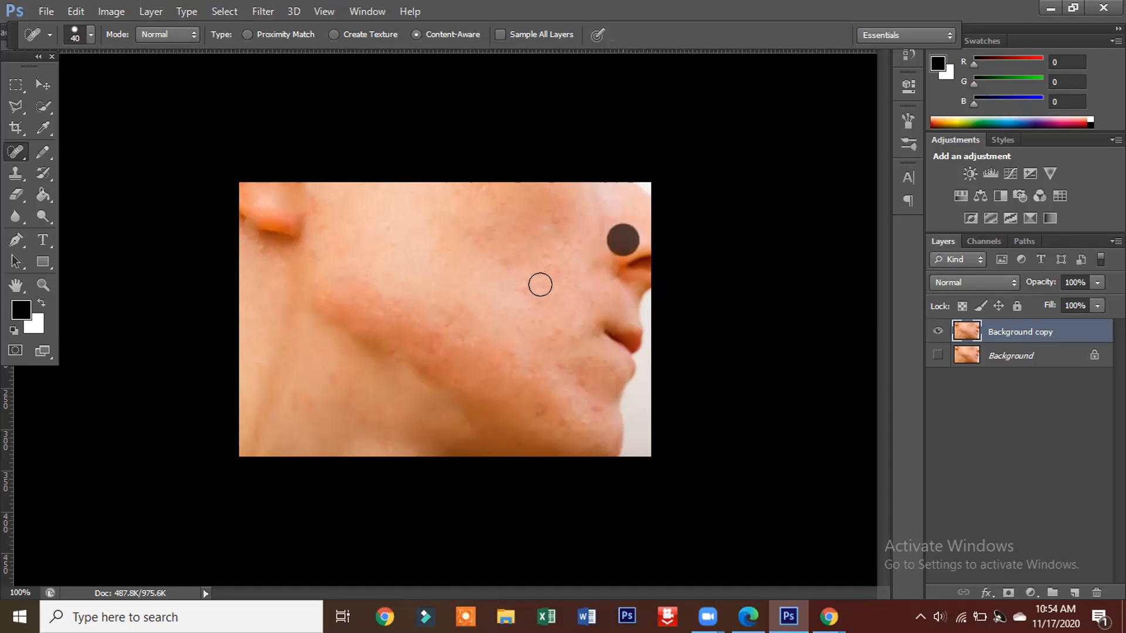
Step: Clear the leftover spots on the chin, lower jaw and below the earlobe with the Spot Healing Brush at size 40
drag(558, 363, 568, 367)
click(588, 387)
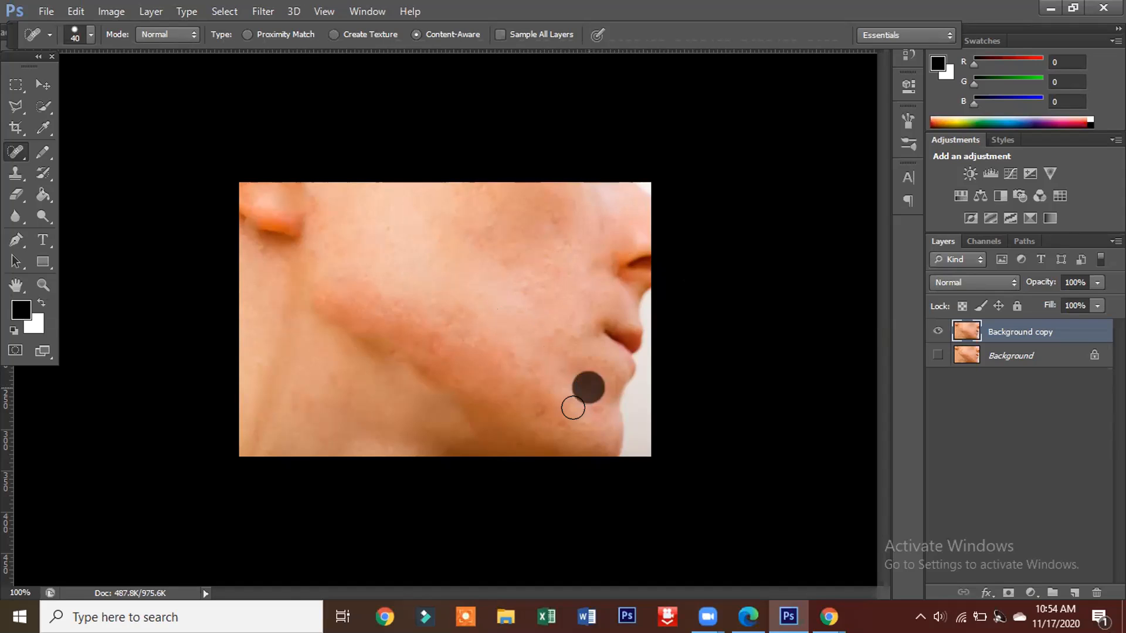
mouse_move(554, 417)
mouse_down()
mouse_move(540, 444)
mouse_move(452, 427)
mouse_up()
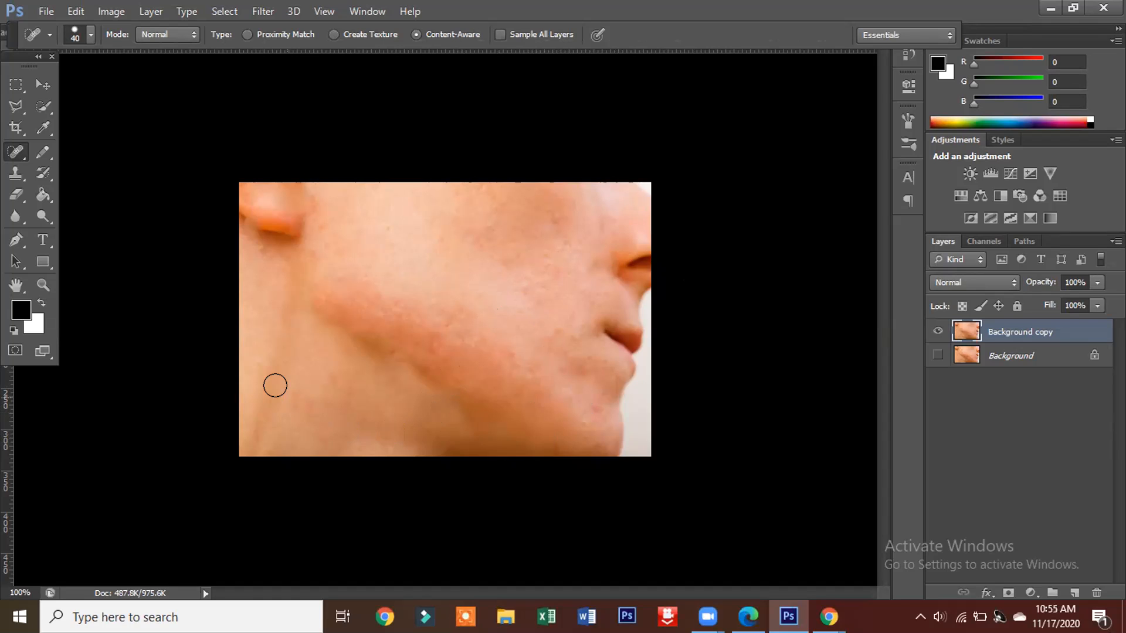
click(268, 255)
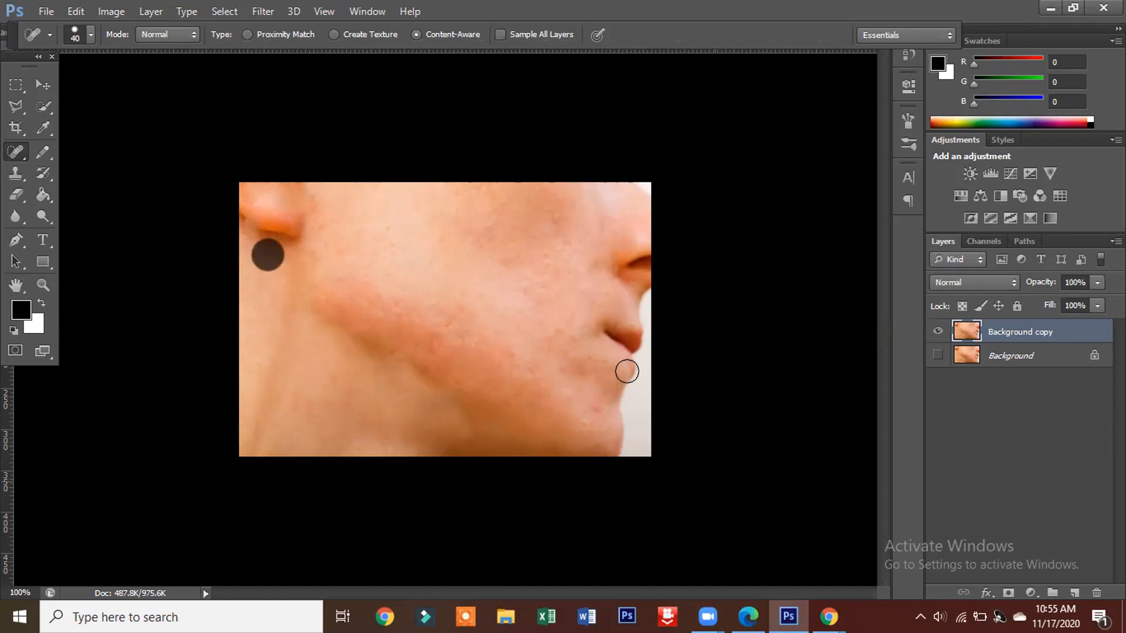
click(597, 401)
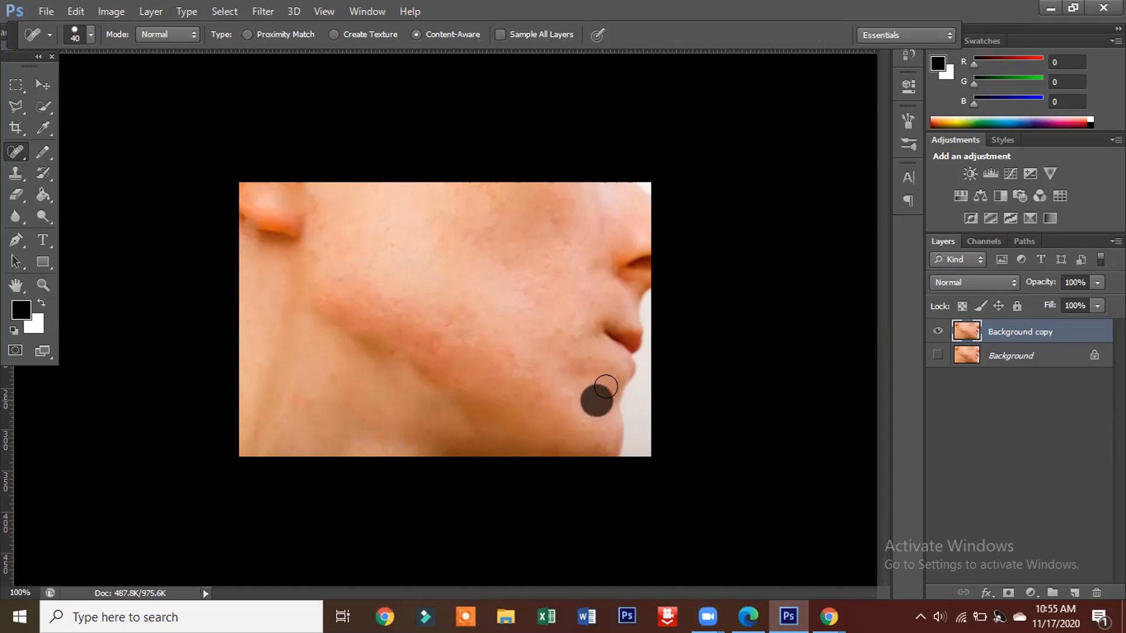
Step: Retouch the reddish earlobe with the Healing Brush at size 9
right_click(25, 154)
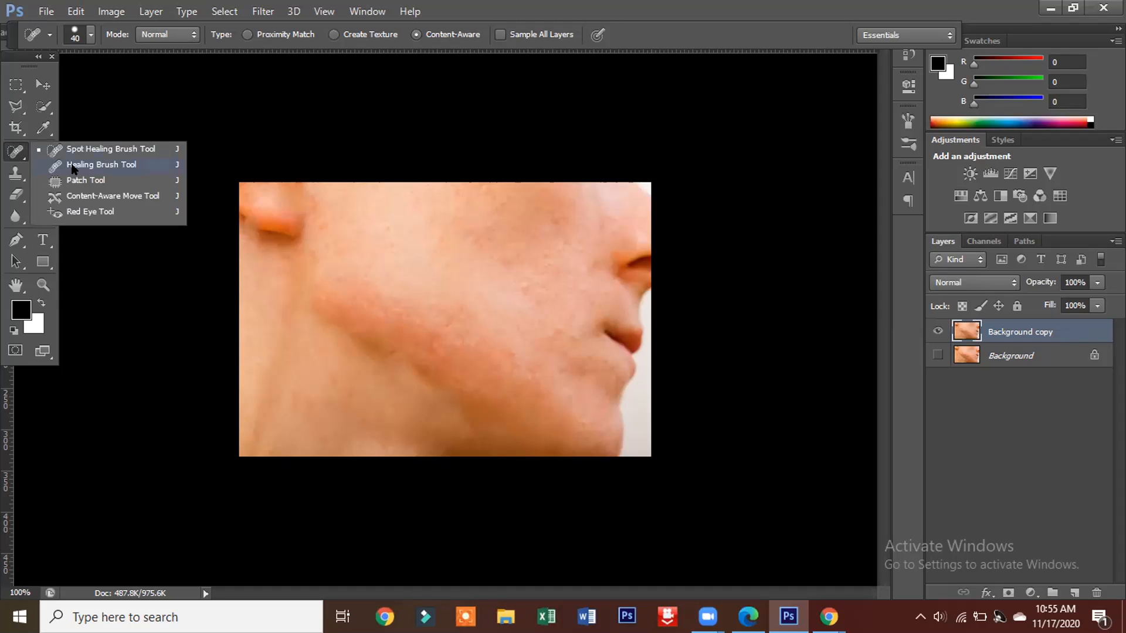
click(73, 166)
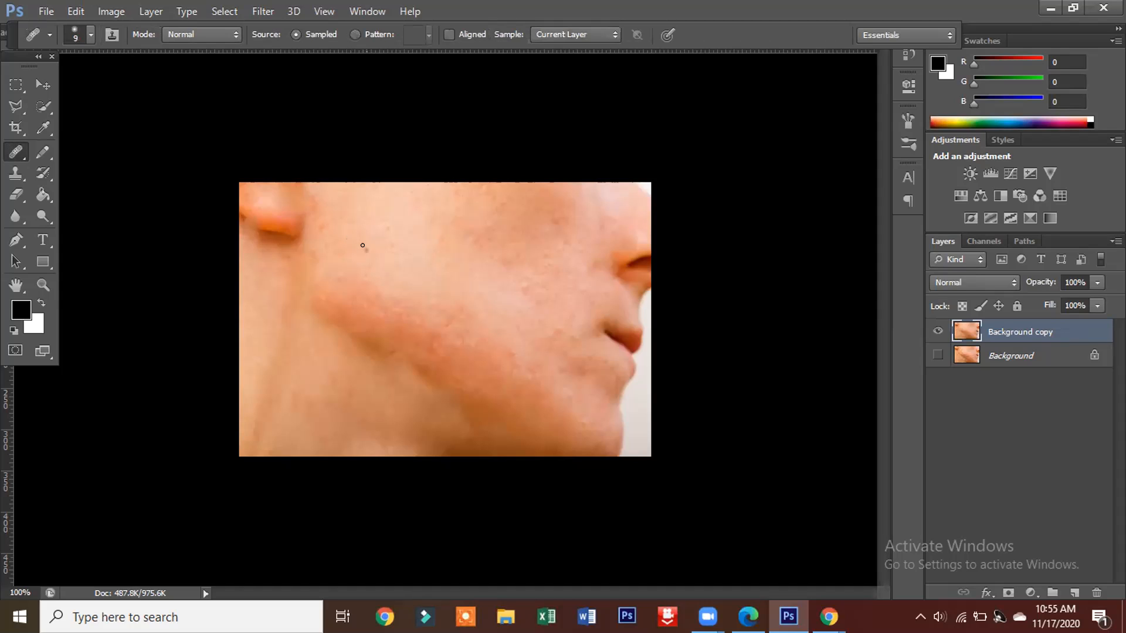
alt+click(265, 199)
click(267, 201)
click(271, 210)
click(272, 216)
right_click(256, 207)
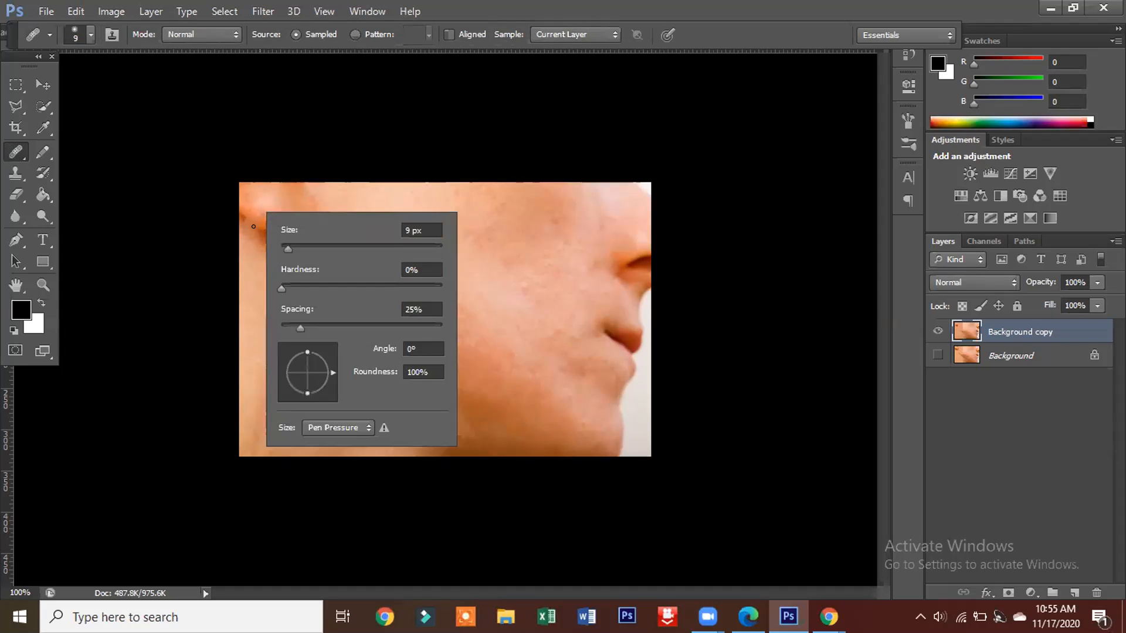
click(253, 227)
mouse_move(270, 216)
mouse_down()
mouse_move(284, 219)
mouse_move(267, 232)
mouse_up()
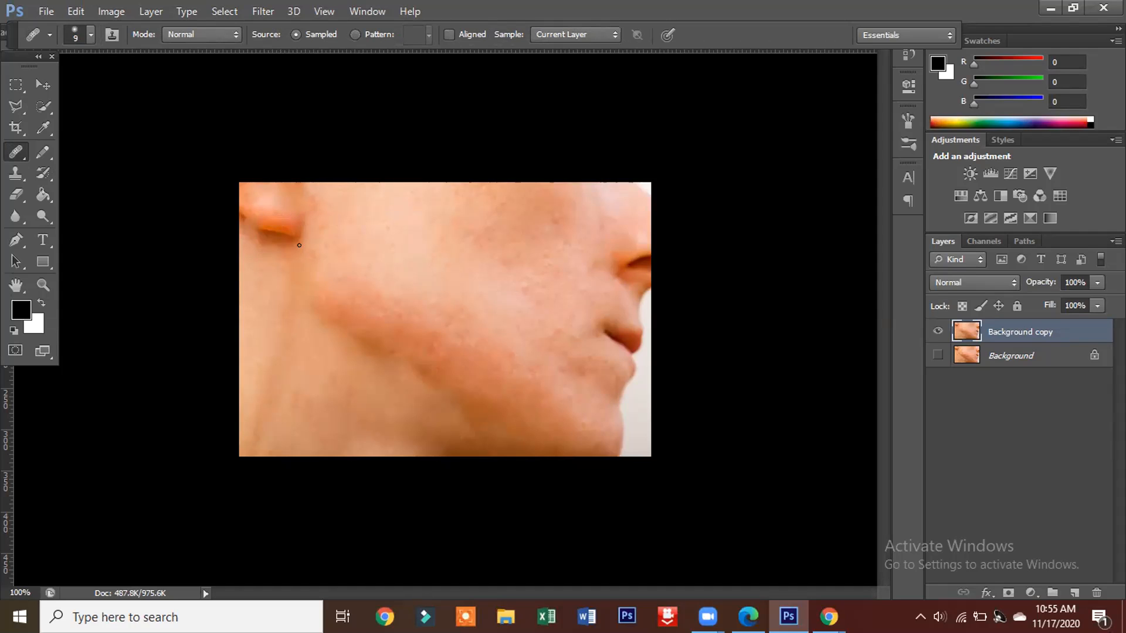
Step: Patch the faint spots on the upper cheek beside the ear with the Patch tool and clear the selection
right_click(16, 152)
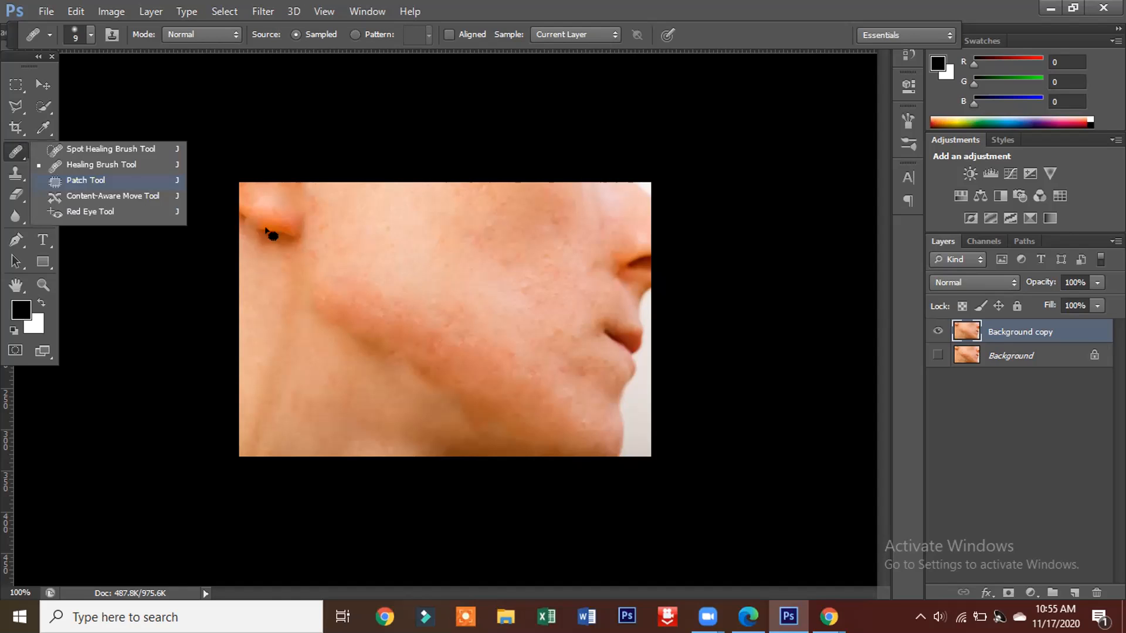
click(76, 178)
mouse_move(348, 251)
mouse_down()
mouse_move(357, 236)
mouse_move(374, 245)
mouse_move(357, 258)
mouse_move(352, 244)
mouse_move(371, 253)
mouse_move(432, 235)
mouse_move(358, 245)
mouse_move(390, 264)
mouse_move(395, 221)
mouse_move(417, 238)
mouse_up()
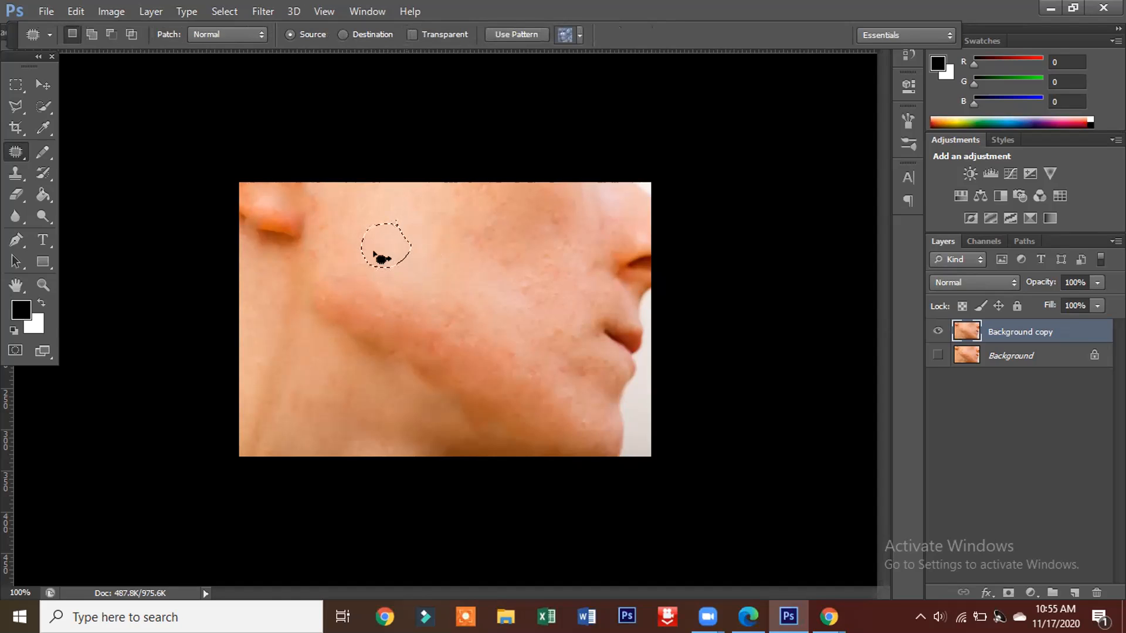
click(441, 254)
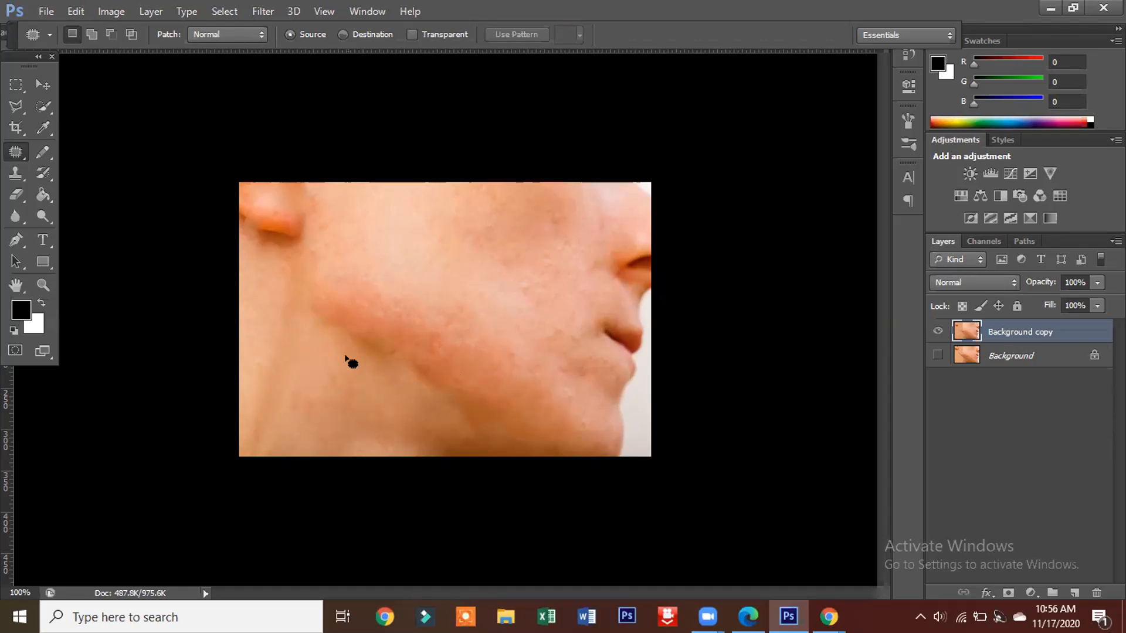
Step: Even out the blotchy skin on the neck below the ear with the Healing Brush at size 9
click(16, 105)
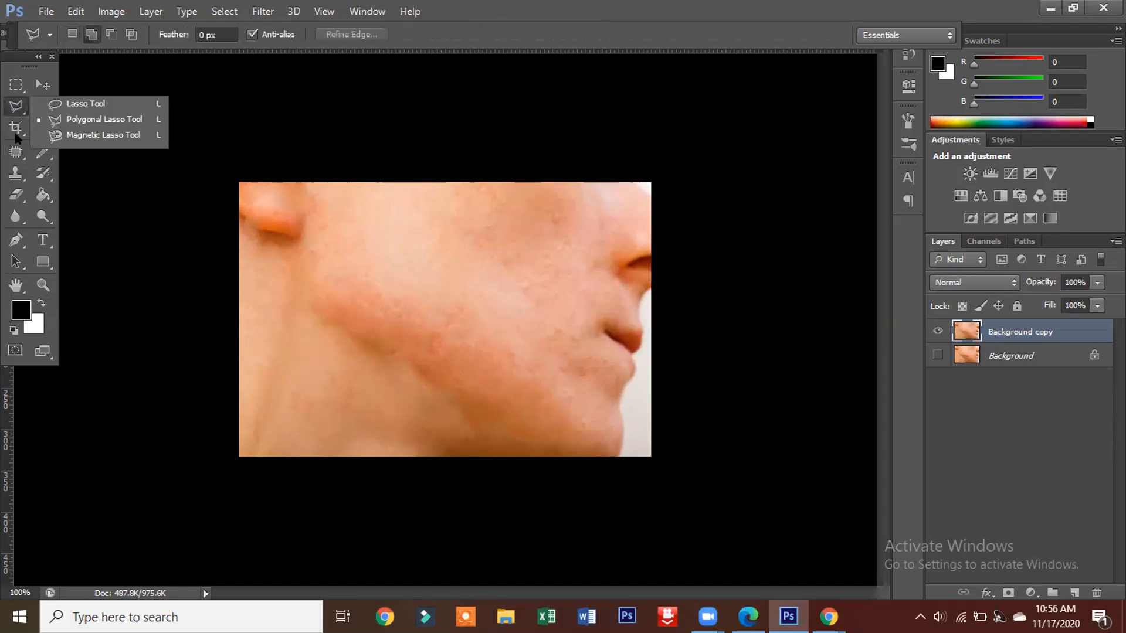
click(15, 152)
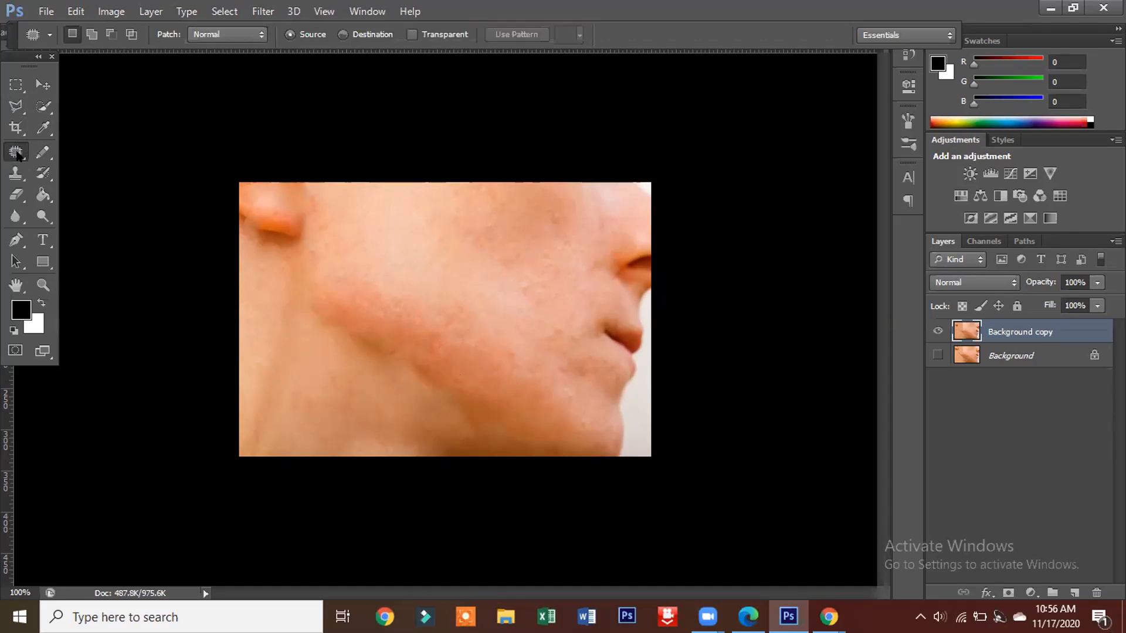
click(15, 152)
click(73, 164)
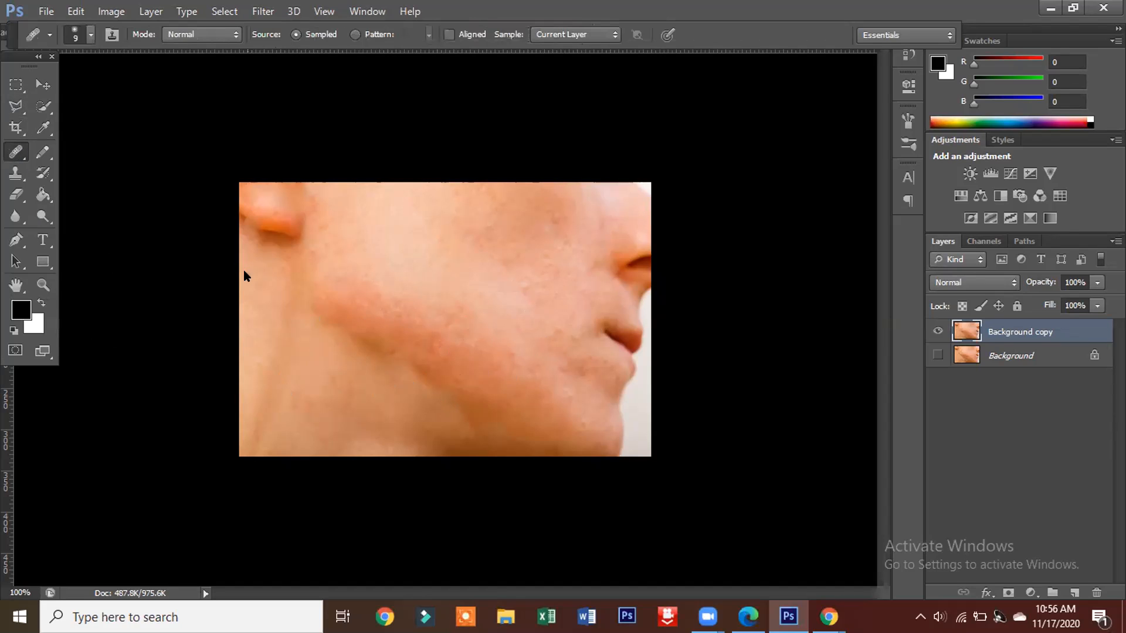
alt+click(242, 263)
click(259, 270)
click(254, 269)
mouse_move(272, 259)
mouse_down()
mouse_move(287, 255)
mouse_move(258, 249)
mouse_move(281, 238)
mouse_move(267, 249)
mouse_up()
click(242, 310)
drag(245, 293, 254, 310)
drag(268, 293, 268, 309)
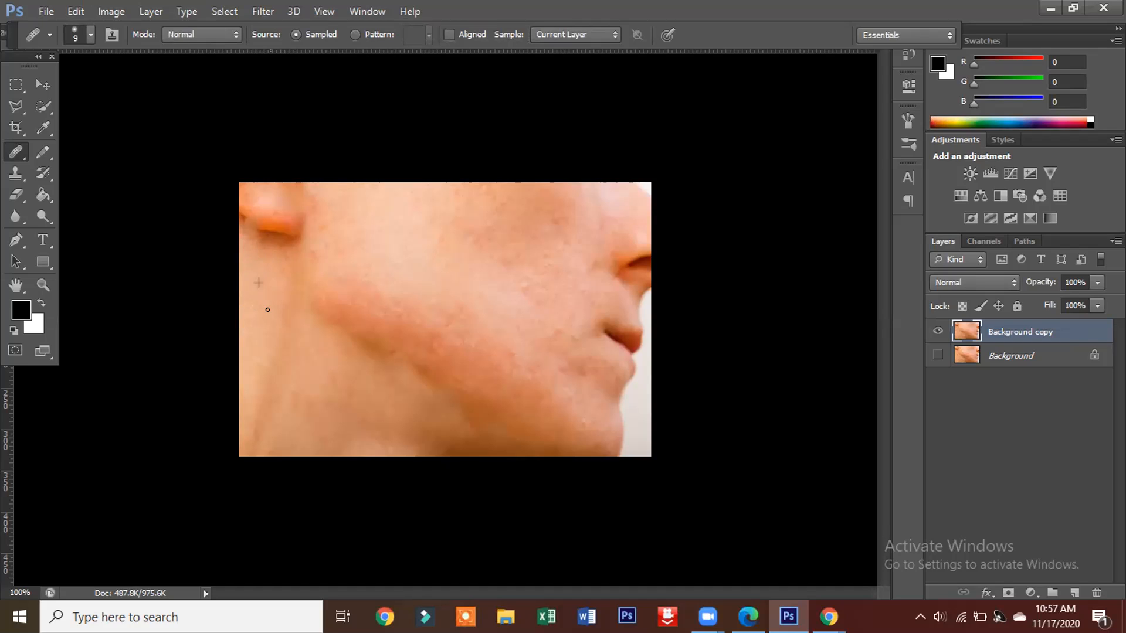
Step: Retouch the shadowed skin directly under the earlobe with the Healing Brush at size 9
alt+click(246, 272)
drag(247, 271, 245, 241)
mouse_move(243, 233)
mouse_down()
mouse_move(243, 218)
mouse_move(244, 245)
mouse_up()
alt+click(243, 246)
drag(242, 245, 244, 261)
alt+click(244, 236)
drag(255, 231, 244, 244)
click(266, 232)
click(263, 232)
drag(271, 237, 259, 244)
mouse_move(287, 234)
mouse_down()
mouse_move(272, 240)
mouse_move(283, 244)
mouse_up()
drag(270, 231, 294, 243)
Step: Heal the marks between the neck and the rear edge of the jaw with the Healing Brush
mouse_move(265, 274)
mouse_down()
mouse_move(259, 284)
mouse_move(272, 285)
mouse_up()
alt+click(282, 272)
mouse_move(294, 259)
mouse_down()
mouse_move(284, 256)
mouse_move(294, 253)
mouse_move(296, 268)
mouse_up()
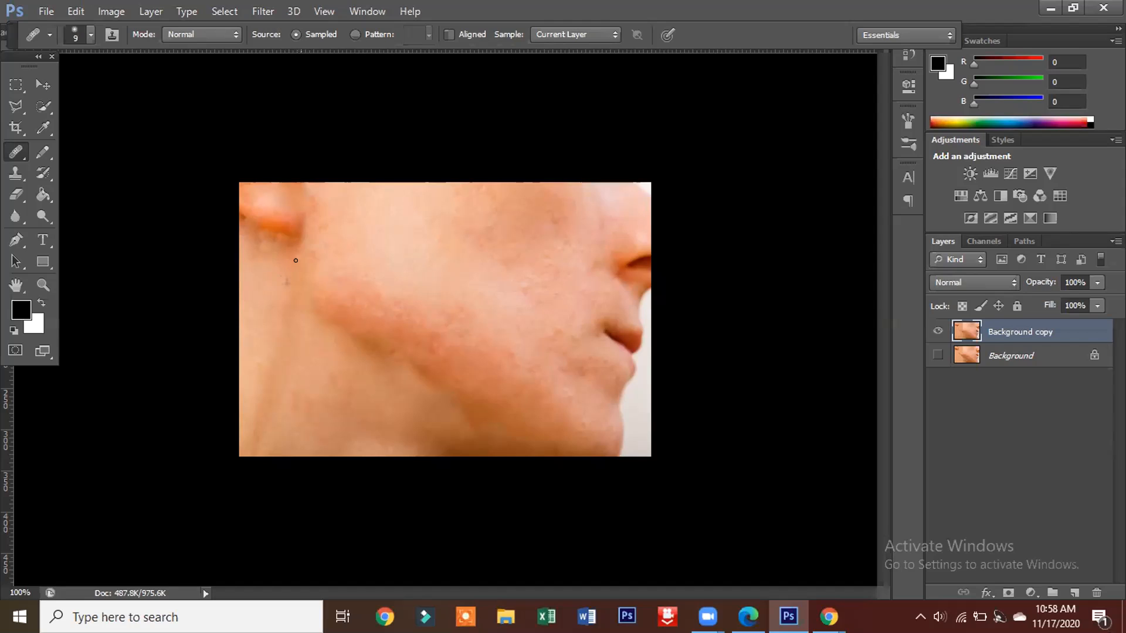
drag(293, 272, 286, 292)
drag(306, 274, 304, 280)
mouse_move(299, 253)
mouse_down()
mouse_move(321, 242)
mouse_move(300, 278)
mouse_move(332, 269)
mouse_move(310, 296)
mouse_move(326, 288)
mouse_up()
click(306, 256)
alt+click(313, 272)
click(321, 282)
click(324, 280)
click(313, 253)
Step: Clear the small spots on the upper cheek beside the ear with the Healing Brush, resampling clean skin
click(333, 240)
mouse_move(346, 245)
mouse_down()
mouse_move(356, 236)
mouse_move(350, 206)
mouse_move(335, 214)
mouse_up()
key(alt)
alt+click(336, 230)
mouse_move(347, 215)
mouse_down()
mouse_move(356, 199)
mouse_move(333, 215)
mouse_move(345, 202)
mouse_up()
alt+click(360, 222)
click(360, 201)
mouse_move(361, 184)
mouse_down()
mouse_move(339, 216)
mouse_move(340, 188)
mouse_move(325, 204)
mouse_move(336, 182)
mouse_up()
mouse_move(327, 195)
mouse_down()
mouse_move(325, 228)
mouse_move(310, 214)
mouse_up()
click(347, 214)
click(345, 233)
drag(352, 227, 363, 208)
Step: Retouch the uneven skin along the upper edge and middle of the cheek with the Healing Brush at size 9
click(376, 186)
drag(385, 187, 402, 188)
click(385, 203)
click(372, 220)
click(441, 188)
click(453, 207)
click(440, 190)
drag(419, 201, 406, 208)
click(463, 202)
drag(452, 186, 478, 182)
click(494, 202)
mouse_move(451, 227)
mouse_down()
mouse_move(457, 203)
mouse_move(408, 242)
mouse_up()
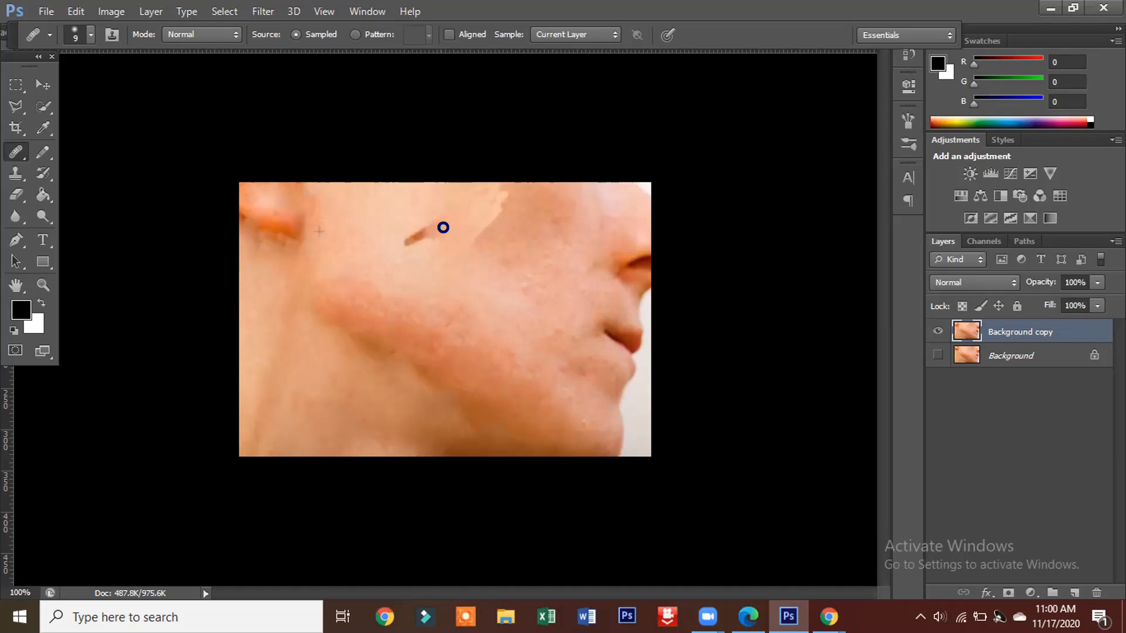
mouse_move(519, 206)
mouse_down()
mouse_move(508, 203)
mouse_move(518, 187)
mouse_move(491, 202)
mouse_move(465, 266)
mouse_move(463, 248)
mouse_move(452, 270)
mouse_move(464, 256)
mouse_move(439, 260)
mouse_up()
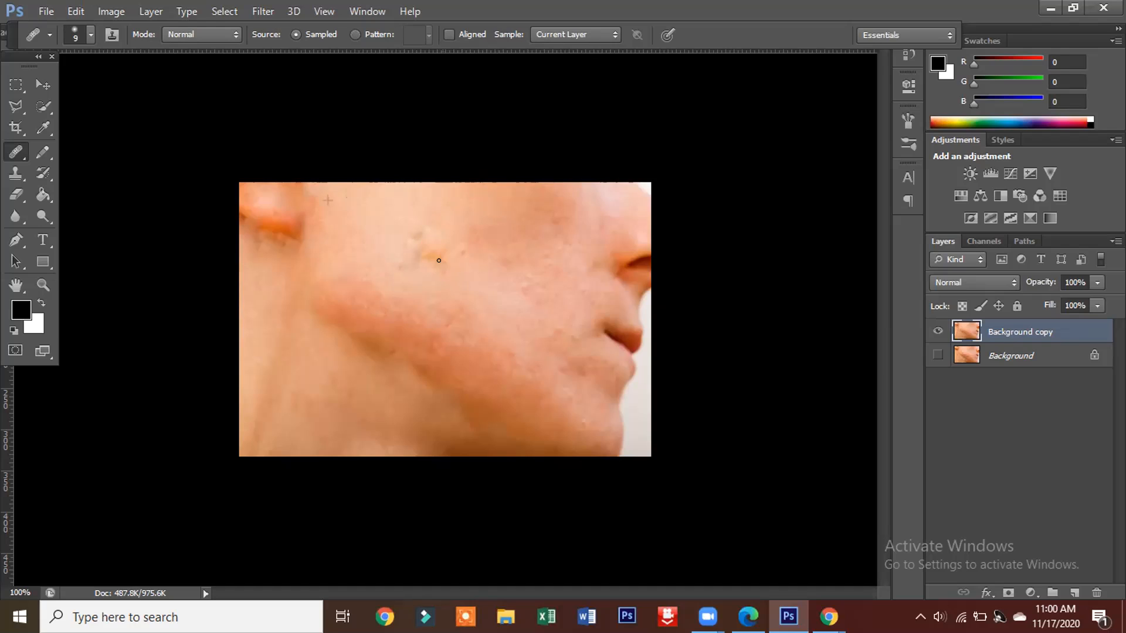
Step: Blend away the smudged marks in the centre of the cheek with short Healing Brush strokes
alt+click(405, 243)
drag(416, 235, 405, 231)
click(412, 231)
click(425, 240)
click(416, 254)
alt+click(426, 211)
drag(431, 241, 412, 263)
click(430, 253)
click(434, 255)
drag(481, 227, 463, 241)
drag(443, 252, 471, 224)
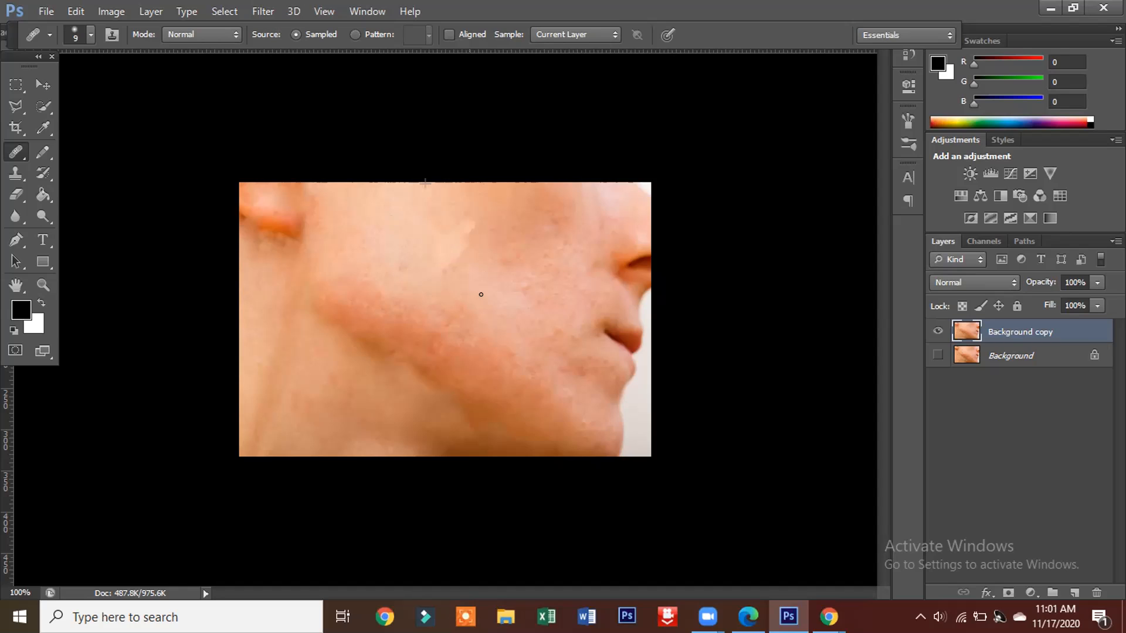
Step: Reduce the redness at the rear corner of the jaw with the Healing Brush
mouse_move(348, 270)
mouse_down()
mouse_move(325, 296)
mouse_move(337, 285)
mouse_move(300, 287)
mouse_move(324, 279)
mouse_up()
mouse_move(350, 267)
mouse_down()
mouse_move(352, 296)
mouse_move(364, 286)
mouse_move(318, 296)
mouse_move(349, 266)
mouse_move(338, 280)
mouse_move(350, 275)
mouse_move(349, 317)
mouse_up()
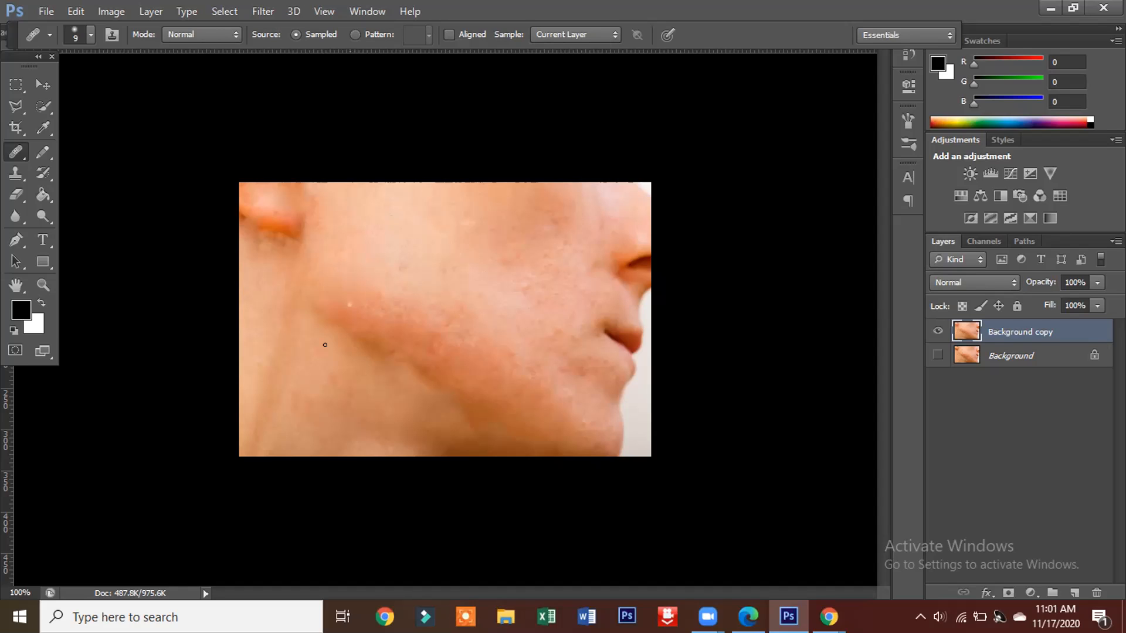
alt+click(370, 269)
mouse_move(352, 293)
mouse_down()
mouse_move(370, 272)
mouse_move(320, 287)
mouse_move(352, 282)
mouse_move(323, 300)
mouse_move(377, 292)
mouse_move(357, 310)
mouse_move(374, 281)
mouse_move(358, 333)
mouse_up()
mouse_move(389, 286)
mouse_down()
mouse_move(347, 305)
mouse_move(378, 295)
mouse_up()
Step: Smooth the spotted skin from the front of the cheek towards the nose with the Healing Brush
drag(440, 252, 453, 229)
mouse_move(442, 280)
mouse_down()
mouse_move(491, 202)
mouse_move(455, 193)
mouse_move(480, 191)
mouse_move(465, 207)
mouse_move(505, 190)
mouse_move(490, 190)
mouse_move(530, 194)
mouse_move(499, 220)
mouse_move(557, 191)
mouse_move(505, 221)
mouse_move(498, 244)
mouse_up()
drag(535, 211, 522, 242)
drag(534, 233, 558, 233)
drag(507, 274, 540, 237)
drag(536, 275, 574, 258)
drag(584, 201, 572, 205)
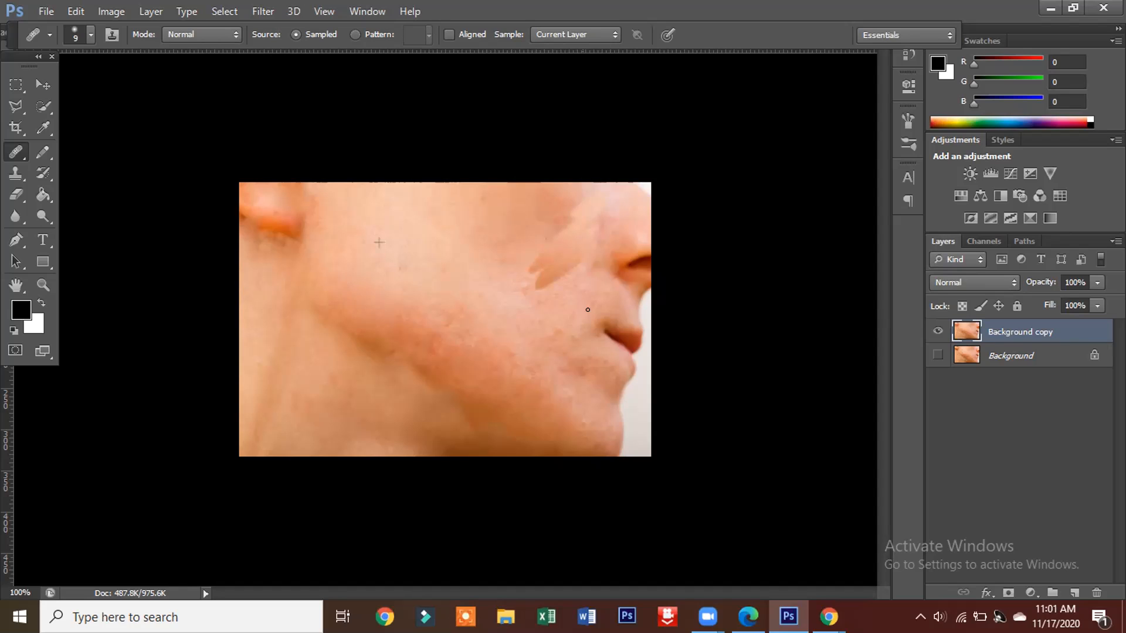
Step: Heal the bumps and redness on the lower cheek and along the middle of the jaw with the Healing Brush
click(469, 284)
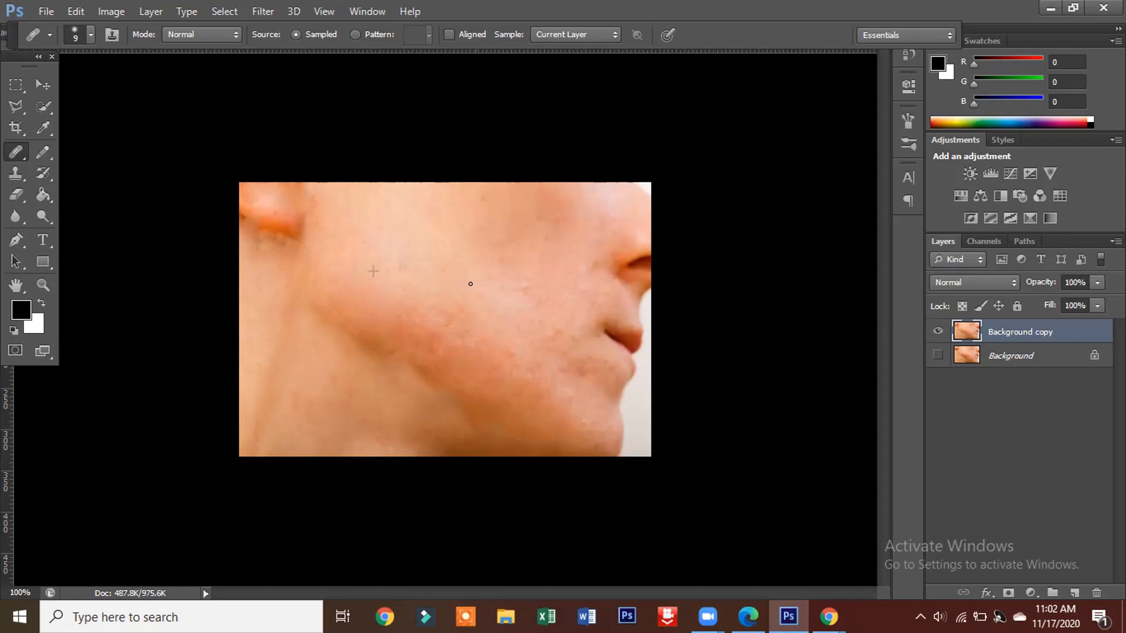
click(478, 276)
mouse_move(496, 295)
mouse_down()
mouse_move(557, 260)
mouse_move(522, 298)
mouse_move(569, 247)
mouse_move(544, 252)
mouse_up()
click(528, 298)
mouse_move(478, 306)
mouse_down()
mouse_move(442, 300)
mouse_move(457, 297)
mouse_move(450, 284)
mouse_move(428, 294)
mouse_move(478, 287)
mouse_move(437, 310)
mouse_move(458, 319)
mouse_move(436, 321)
mouse_move(463, 307)
mouse_move(438, 332)
mouse_up()
mouse_move(437, 361)
mouse_down()
mouse_move(415, 351)
mouse_move(490, 349)
mouse_up()
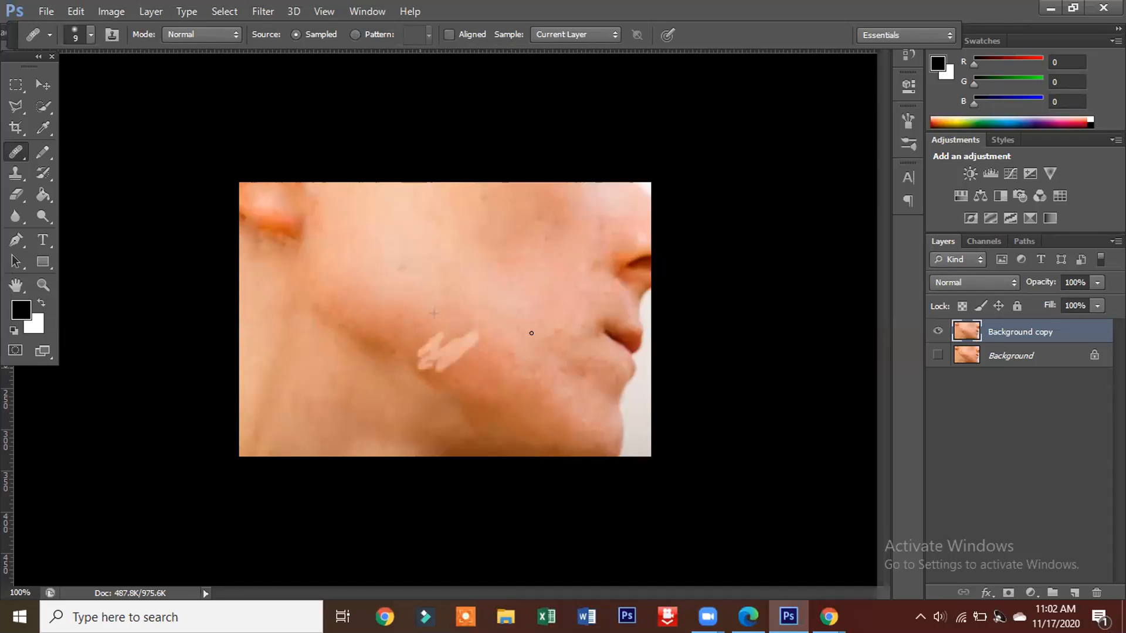
Step: Retouch the skin beside the nostril and above the corner of the mouth with the Healing Brush
mouse_move(561, 323)
mouse_down()
mouse_move(536, 313)
mouse_move(575, 287)
mouse_move(558, 279)
mouse_up()
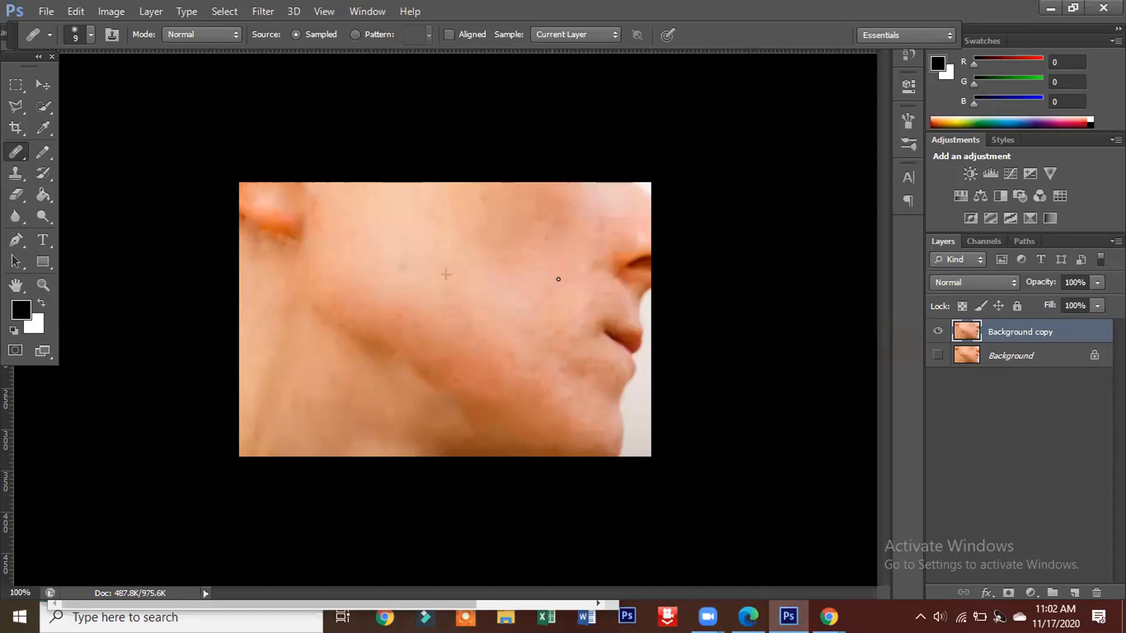
mouse_move(613, 246)
mouse_down()
mouse_move(599, 261)
mouse_move(608, 237)
mouse_up()
drag(586, 306, 583, 310)
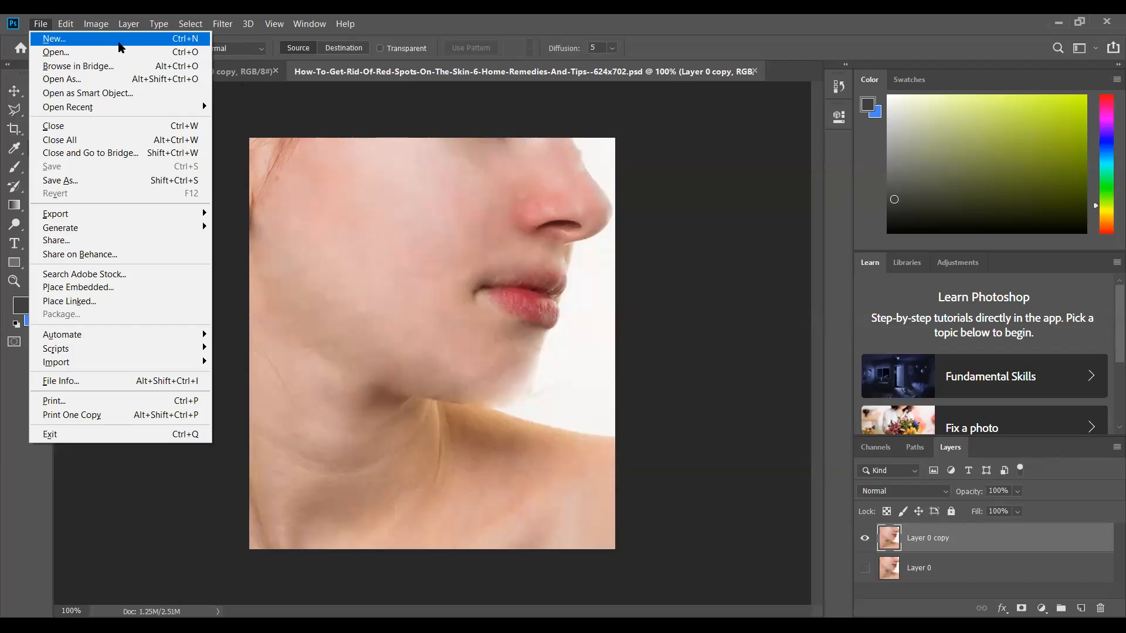
Step: Try to open the photo main-qimg-39cf0ee7275e86db3279cf213fb73b11 from the Downloads folder
key(Escape)
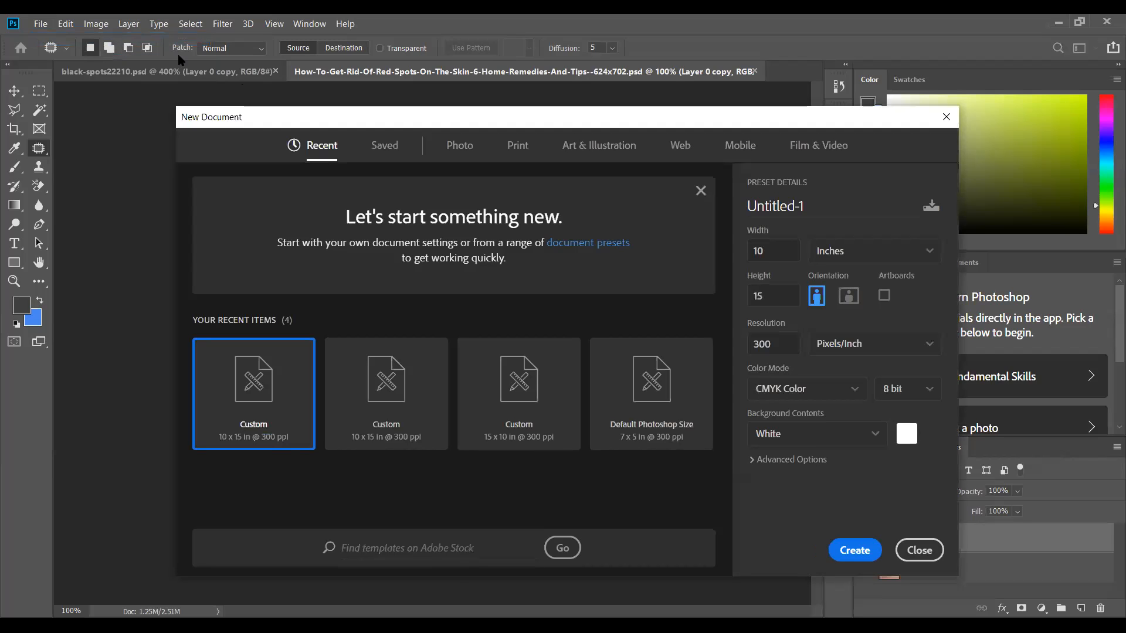
click(947, 118)
click(41, 23)
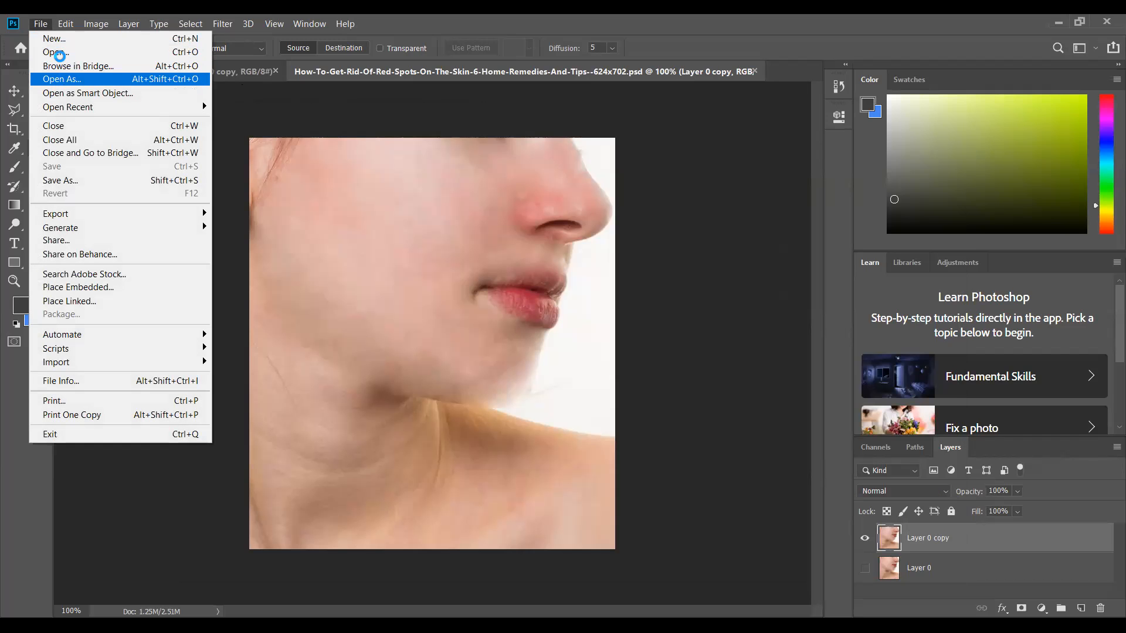
click(57, 52)
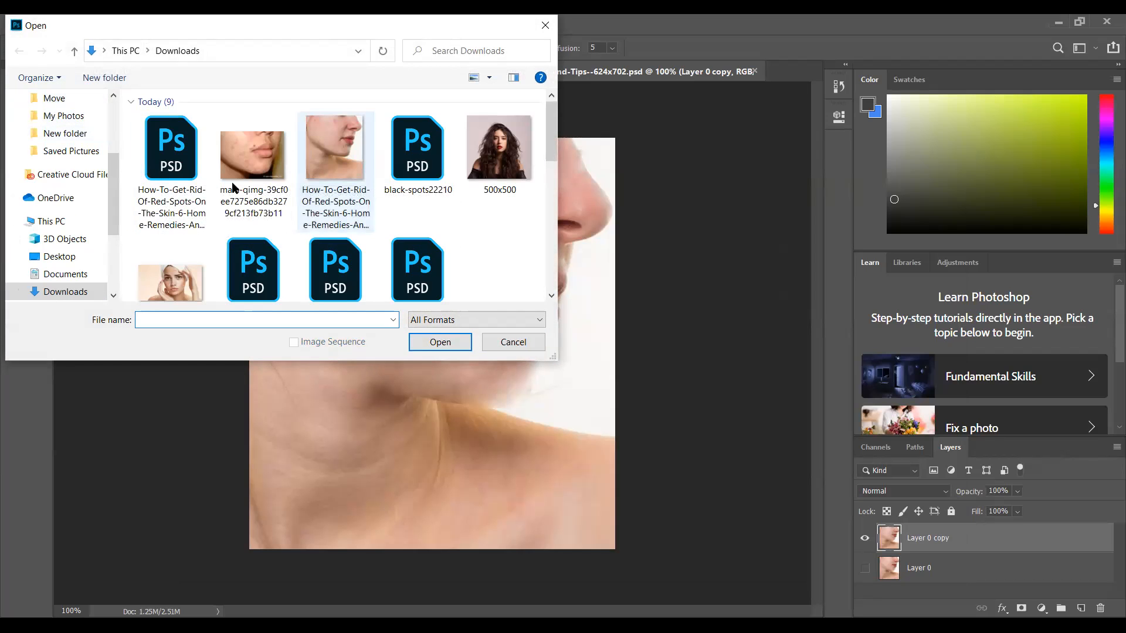
click(275, 171)
click(442, 346)
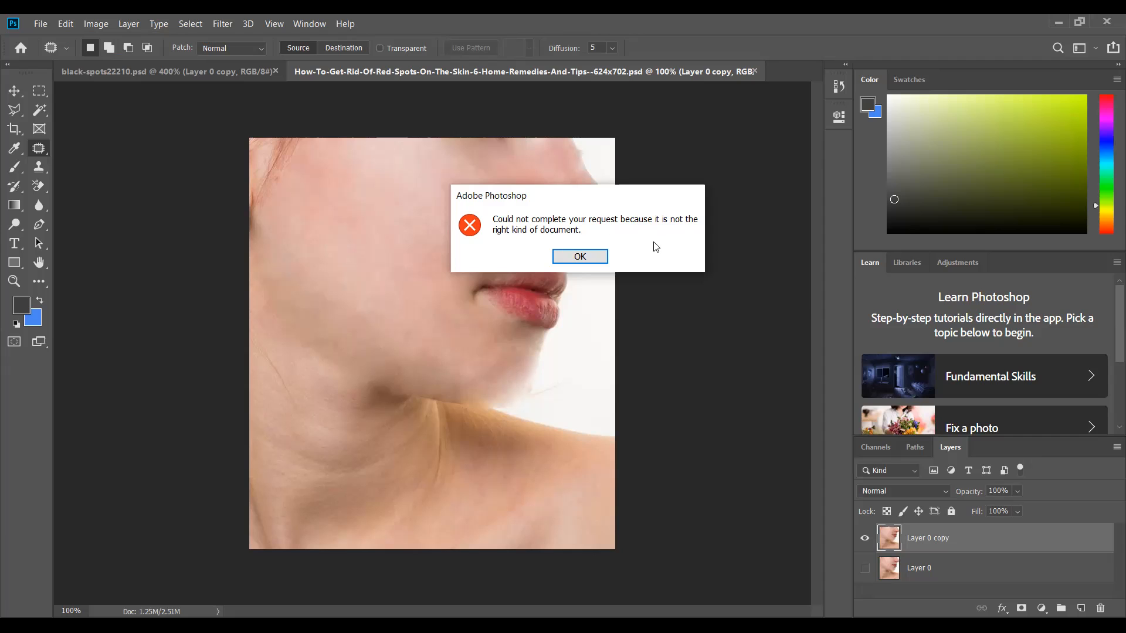
click(572, 258)
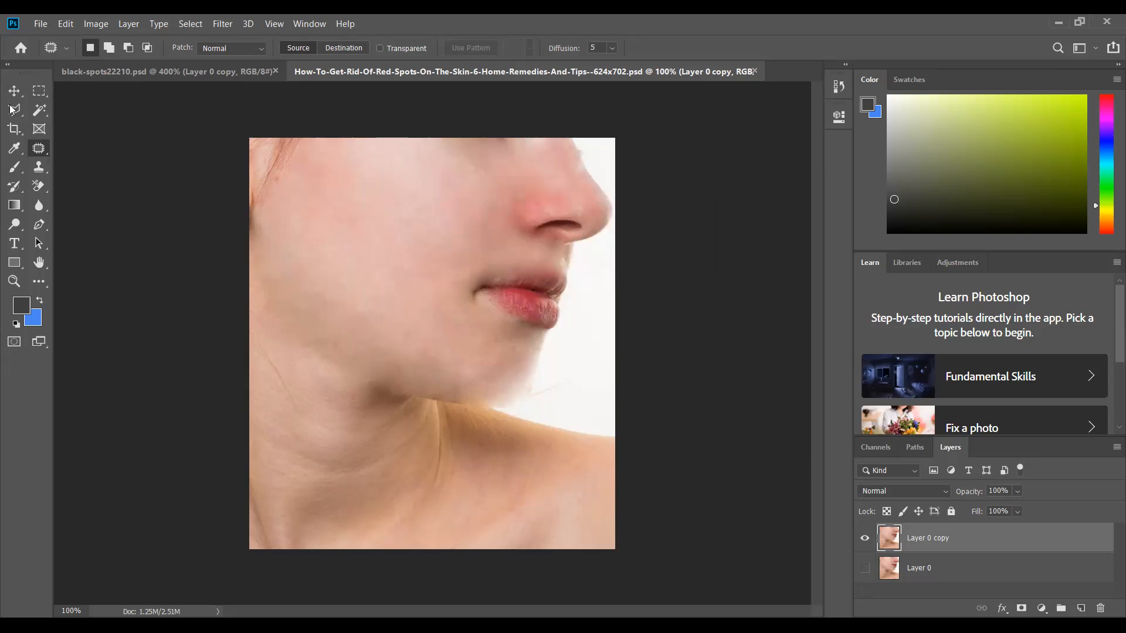
click(41, 25)
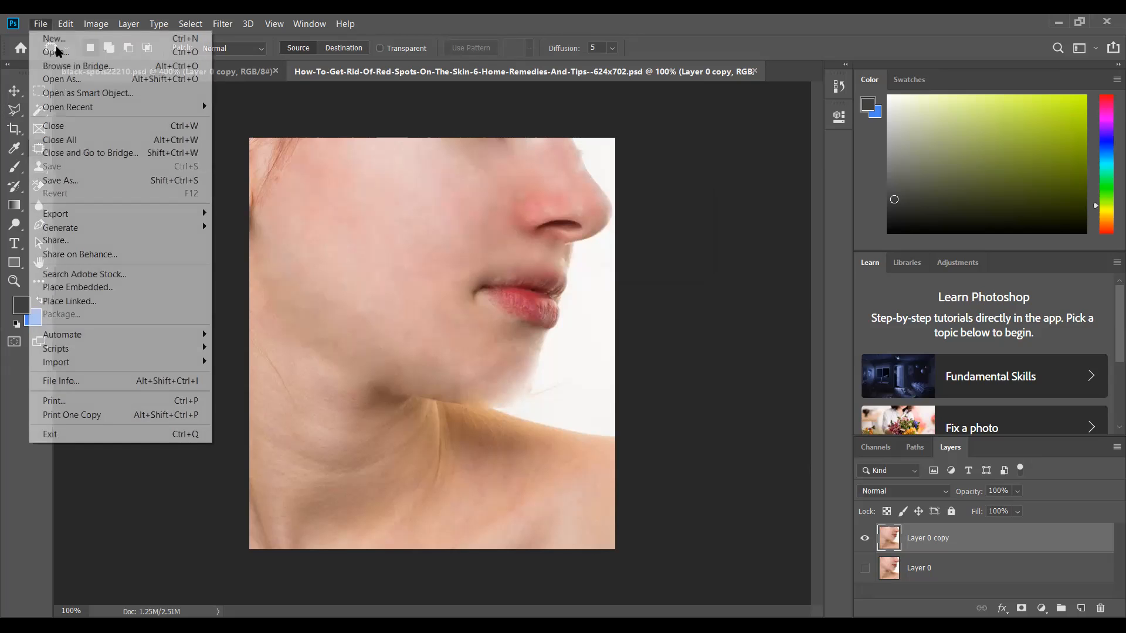
click(88, 39)
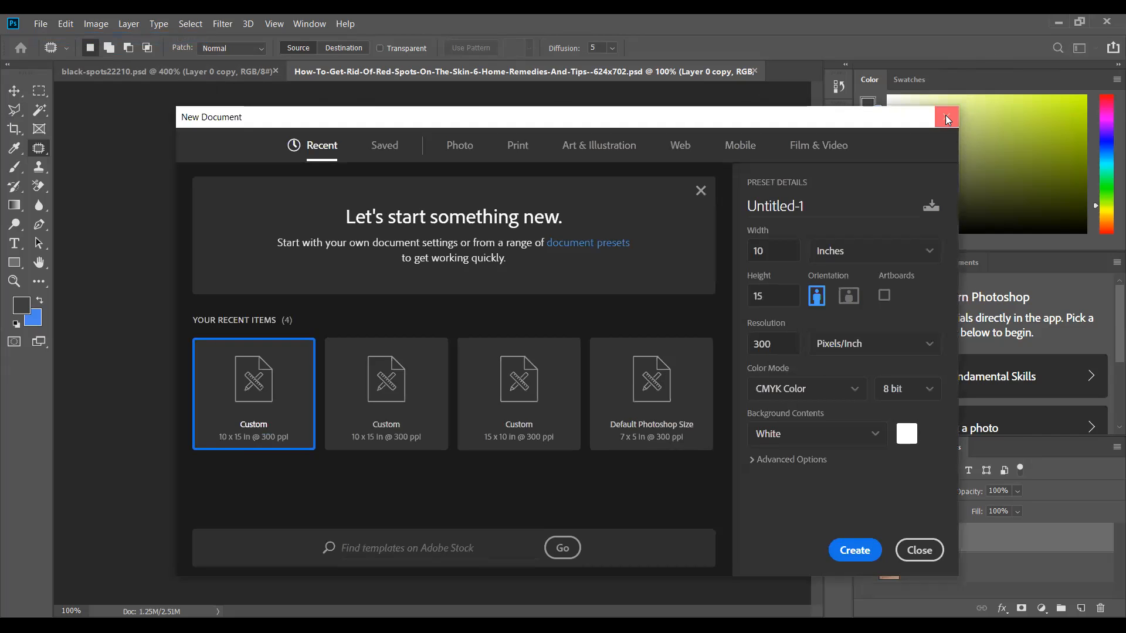
click(946, 119)
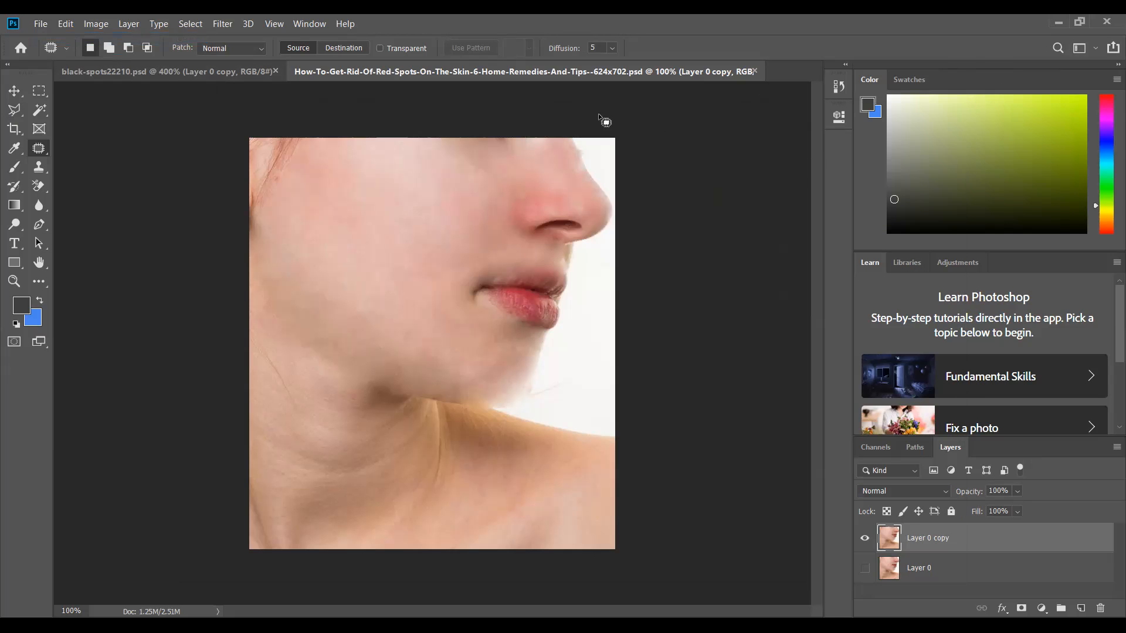
Step: Open the black-spots22210 photo from the Downloads folder
click(41, 24)
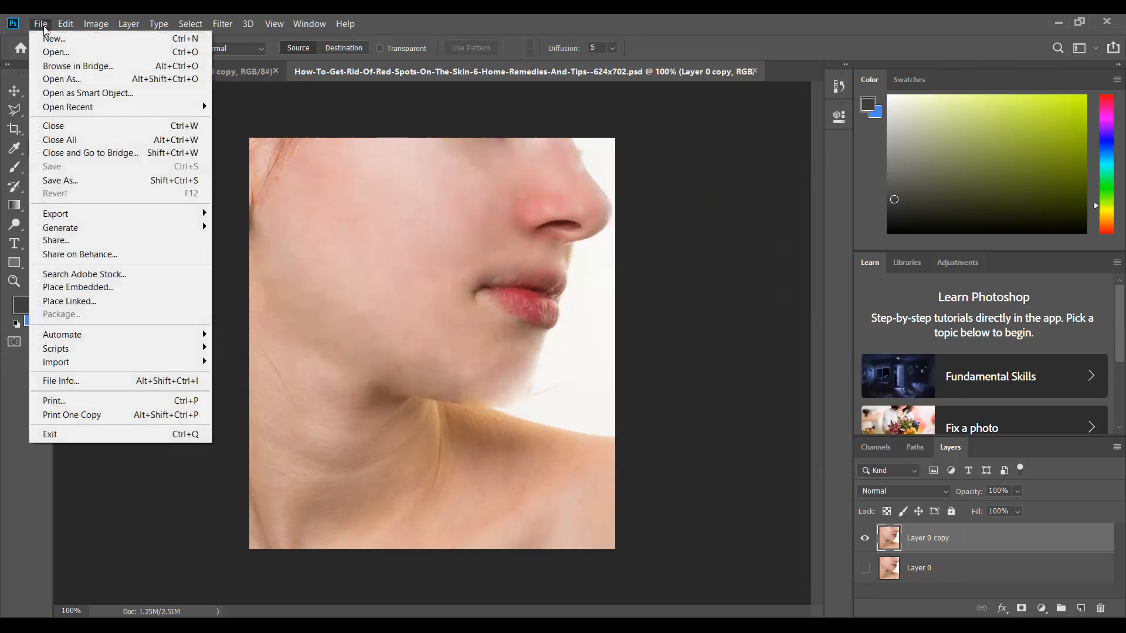
click(56, 52)
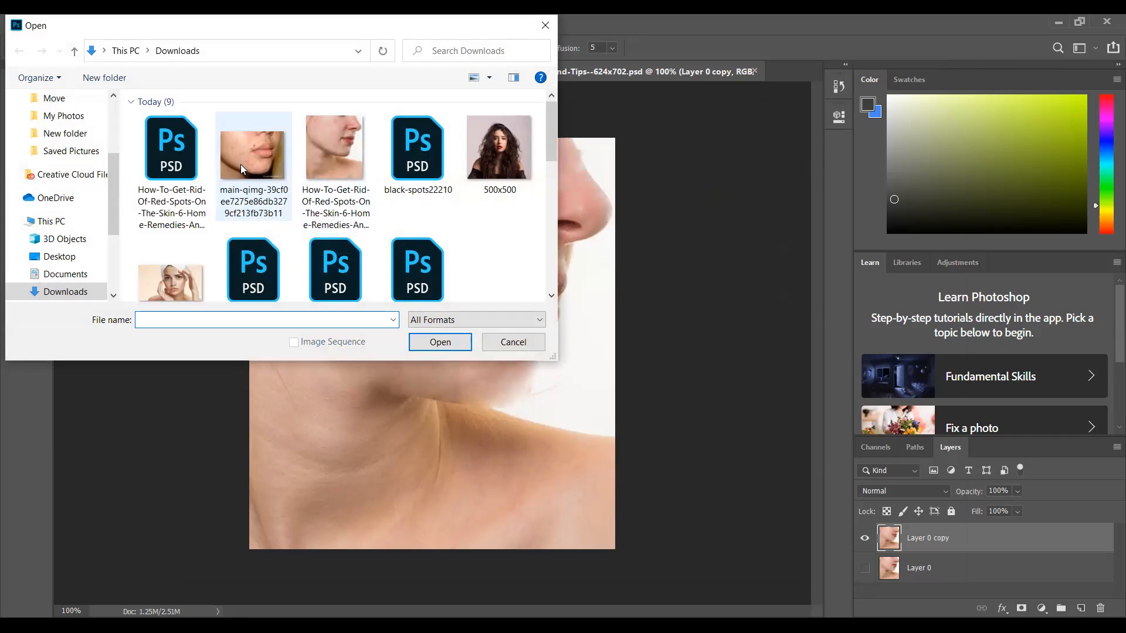
click(274, 178)
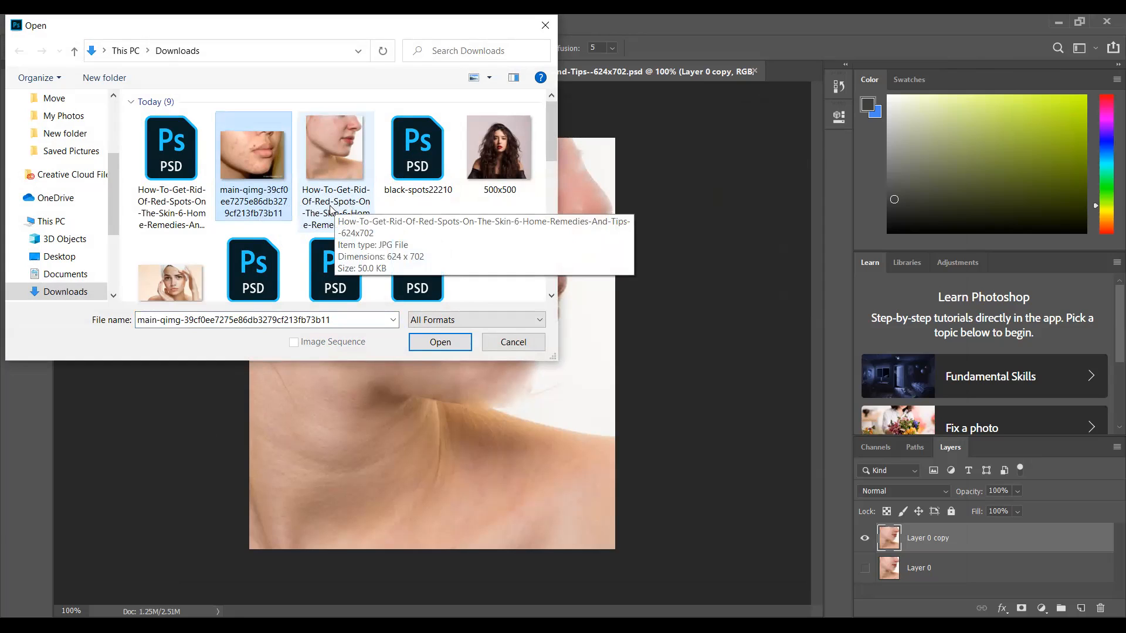
double_click(255, 223)
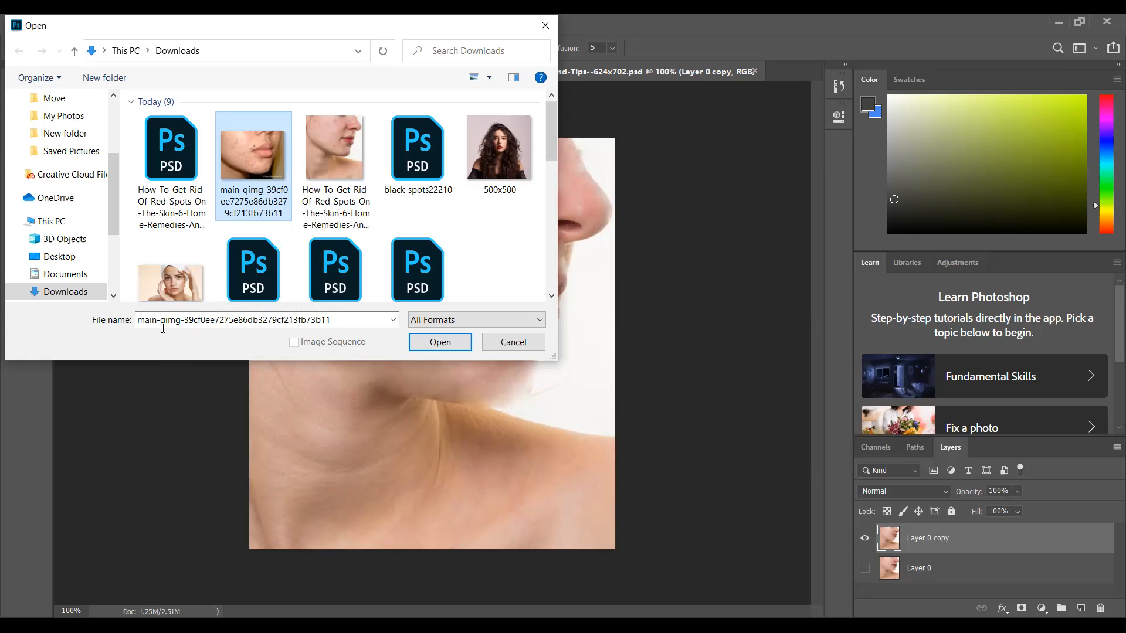
click(172, 293)
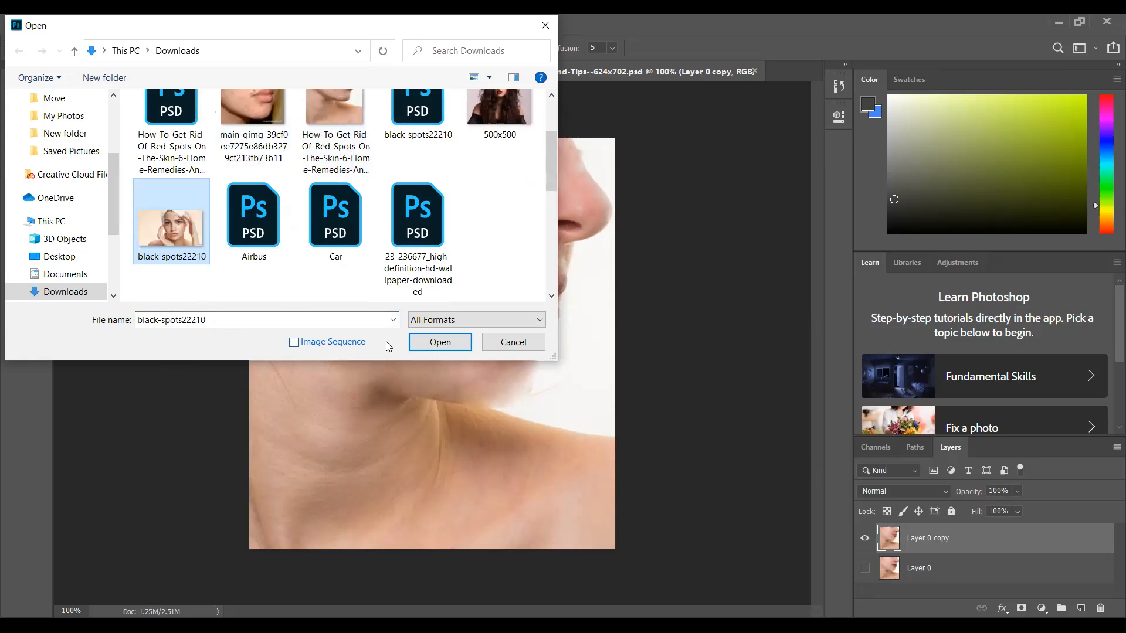
click(431, 343)
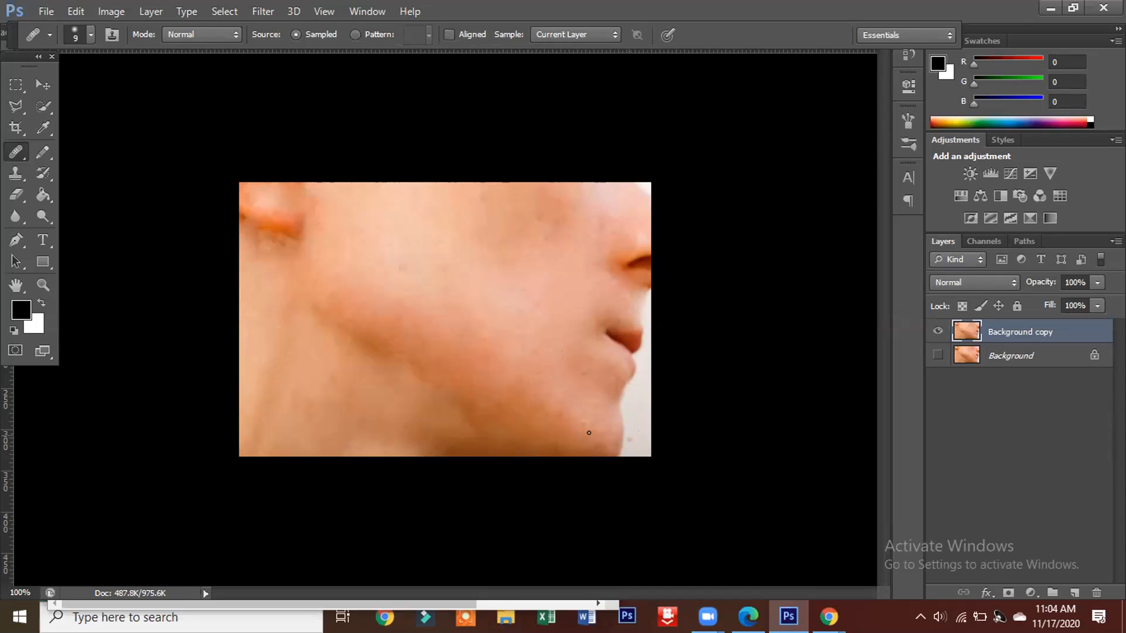
Step: Touch up the chin, earlobe, cheek and lower jawline of the side-profile photo with the Healing Brush at size 9
drag(589, 446, 612, 443)
drag(457, 401, 464, 398)
mouse_move(307, 216)
mouse_down()
mouse_move(283, 242)
mouse_move(313, 215)
mouse_move(276, 235)
mouse_move(288, 219)
mouse_move(259, 221)
mouse_move(309, 241)
mouse_move(282, 228)
mouse_up()
drag(244, 214, 250, 166)
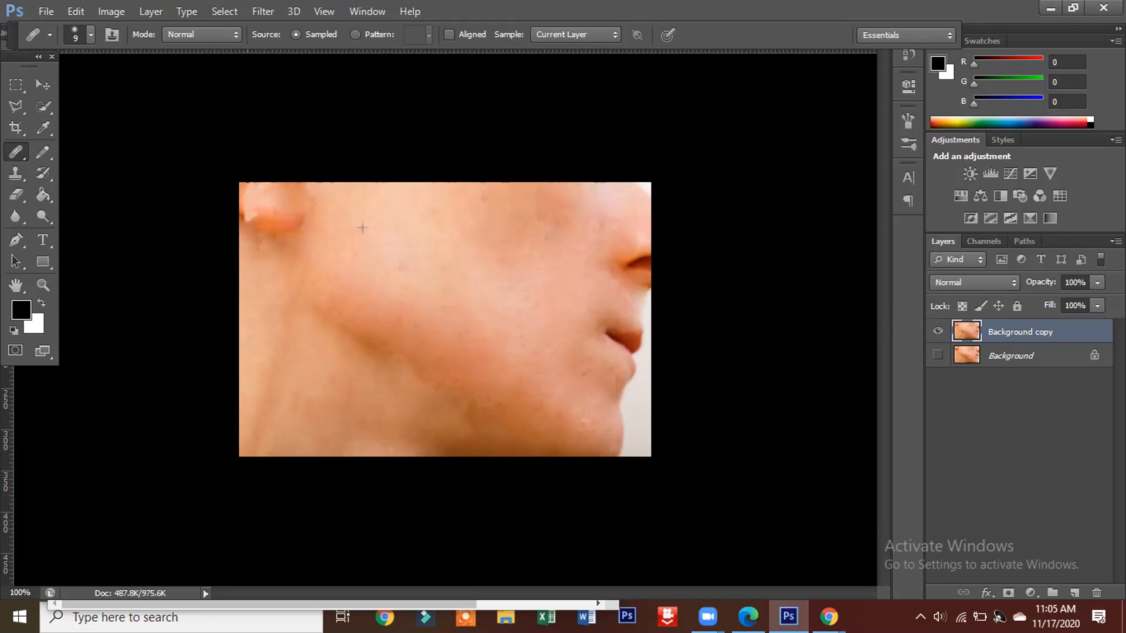
drag(351, 255, 352, 256)
drag(341, 324, 374, 345)
mouse_move(476, 445)
mouse_down()
mouse_move(489, 410)
mouse_move(425, 422)
mouse_move(486, 417)
mouse_move(463, 414)
mouse_move(505, 425)
mouse_move(456, 442)
mouse_move(551, 450)
mouse_move(510, 436)
mouse_move(517, 423)
mouse_move(548, 417)
mouse_up()
Step: Patch the spots on the lower cheek with the Patch tool in Source mode at 200% zoom
key(ctrl+plus)
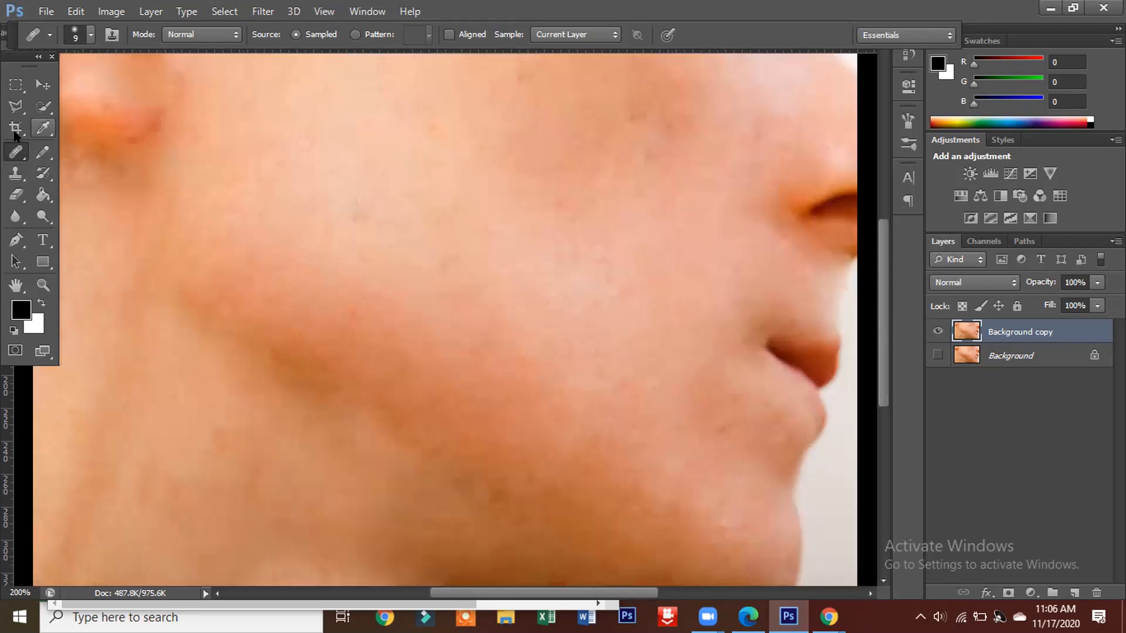
right_click(16, 154)
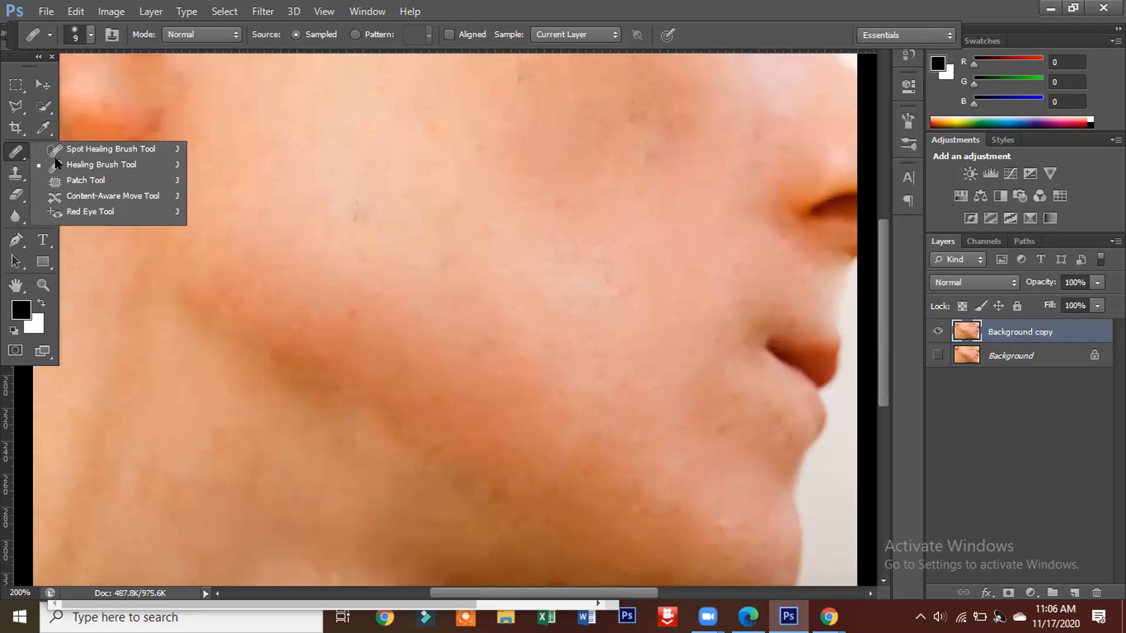
click(97, 180)
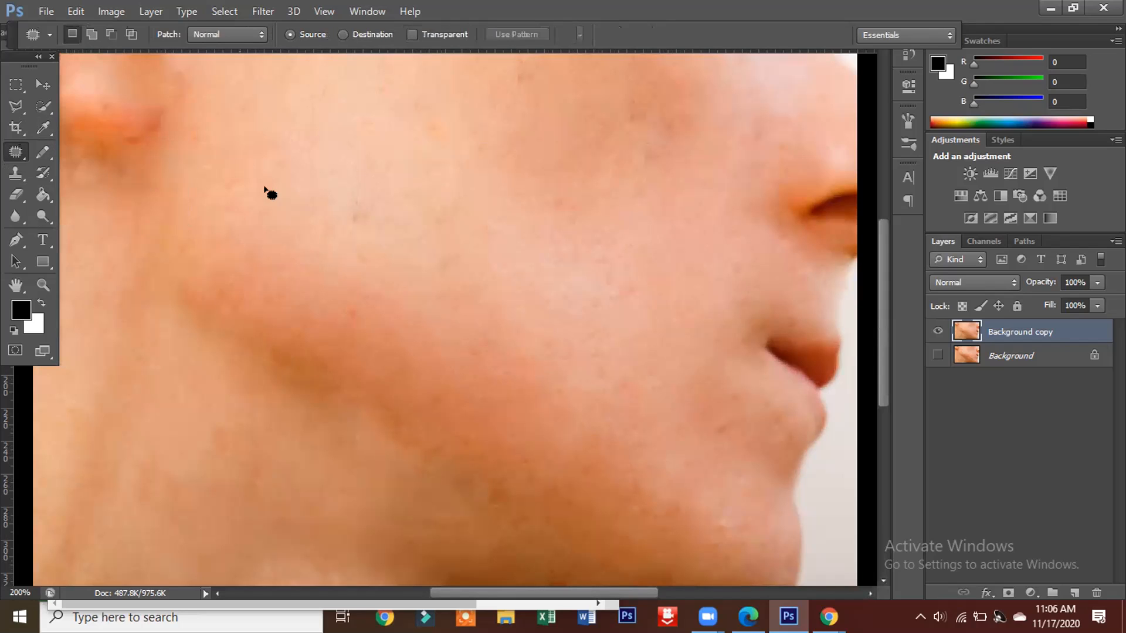
mouse_move(478, 377)
mouse_down()
mouse_move(444, 403)
mouse_move(453, 453)
mouse_move(489, 449)
mouse_move(510, 427)
mouse_move(497, 389)
mouse_move(477, 380)
mouse_move(458, 401)
mouse_move(480, 309)
mouse_move(506, 271)
mouse_up()
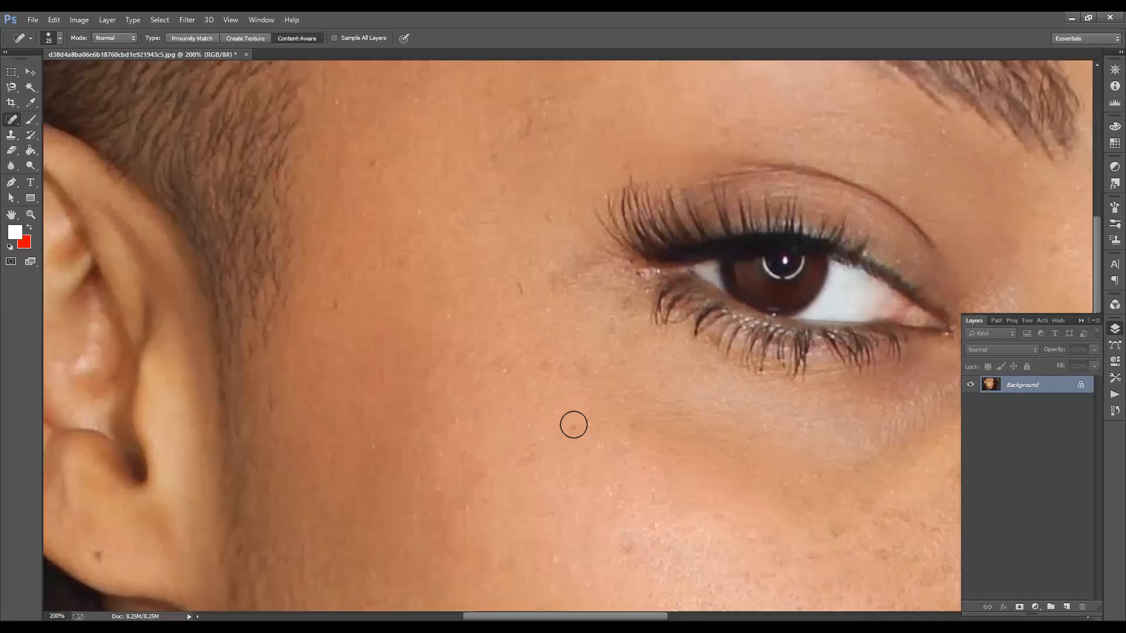
Step: Remove the small blemishes on the cheek and temple beside the eye with the content-aware Spot Healing Brush at size 25
drag(455, 465, 462, 472)
mouse_move(463, 515)
mouse_down()
mouse_move(299, 455)
mouse_move(445, 349)
mouse_move(522, 239)
mouse_move(483, 260)
mouse_up()
drag(565, 231, 532, 274)
drag(557, 171, 529, 270)
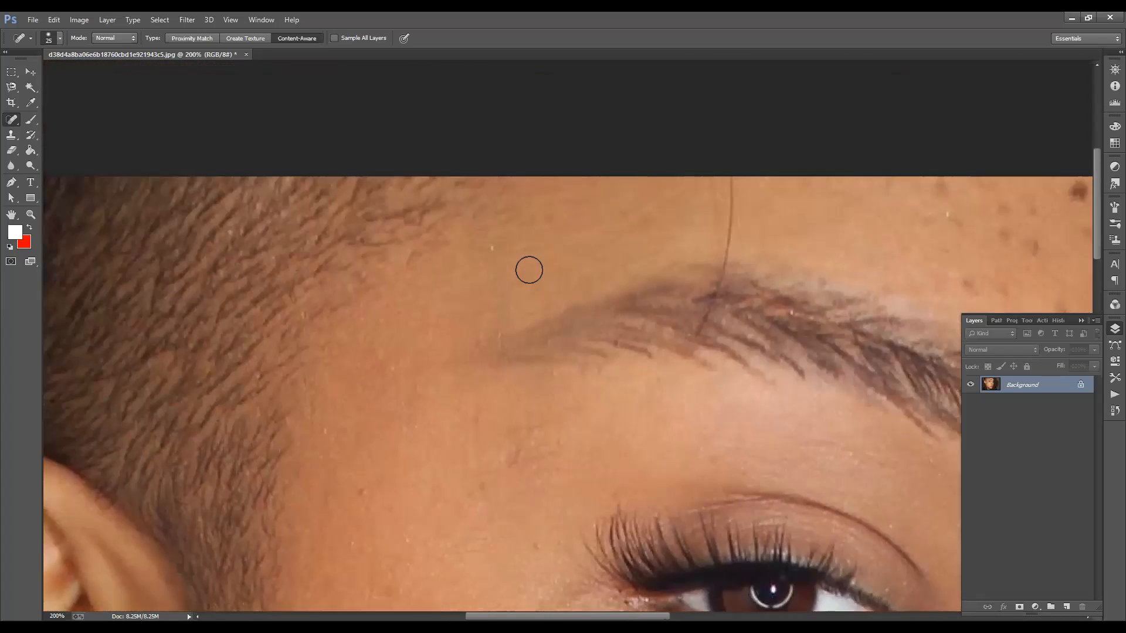
drag(520, 186, 487, 259)
drag(545, 234, 500, 263)
drag(660, 361, 580, 297)
Step: Remove the dark spots on the forehead near the hairline and between the eyebrows with the Spot Healing Brush at size 25
drag(999, 253, 561, 281)
click(561, 281)
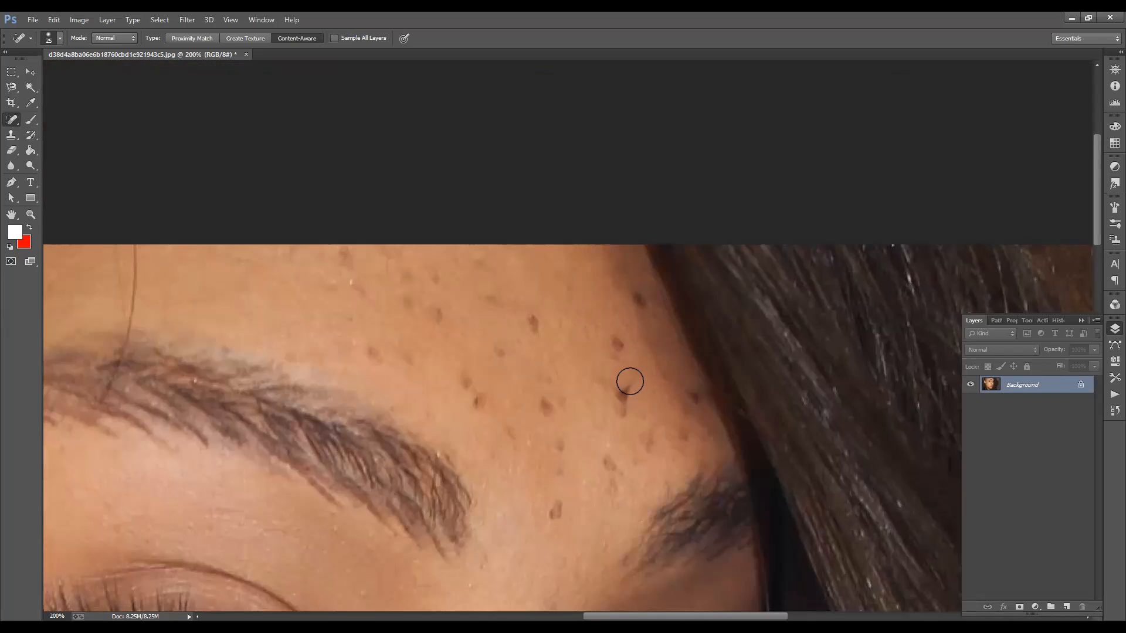
click(615, 344)
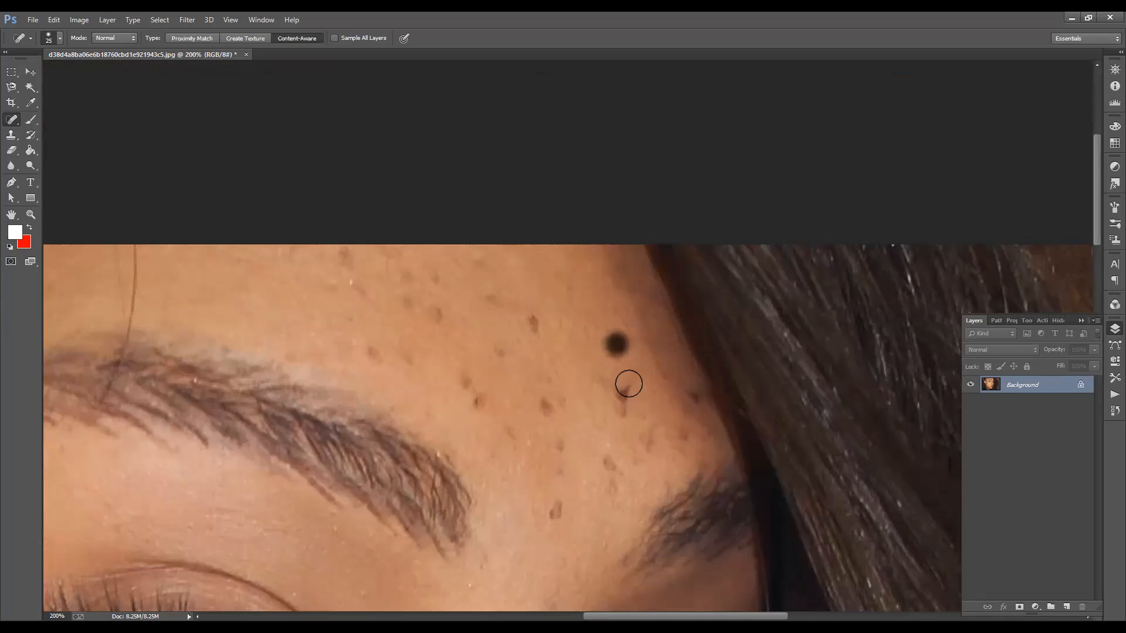
click(621, 403)
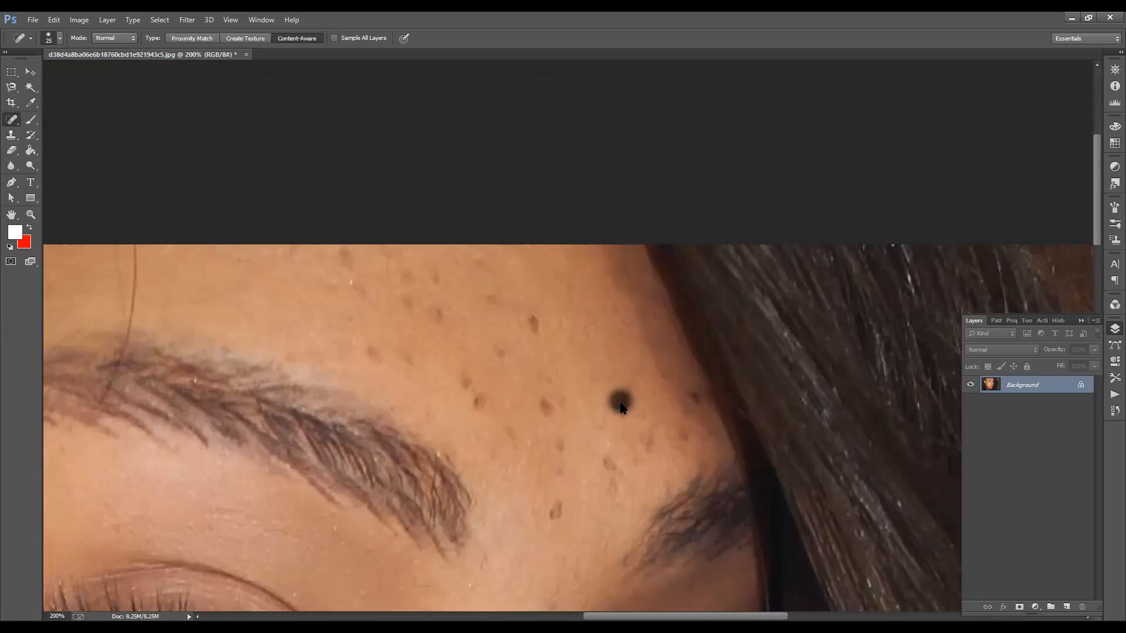
click(631, 385)
click(686, 439)
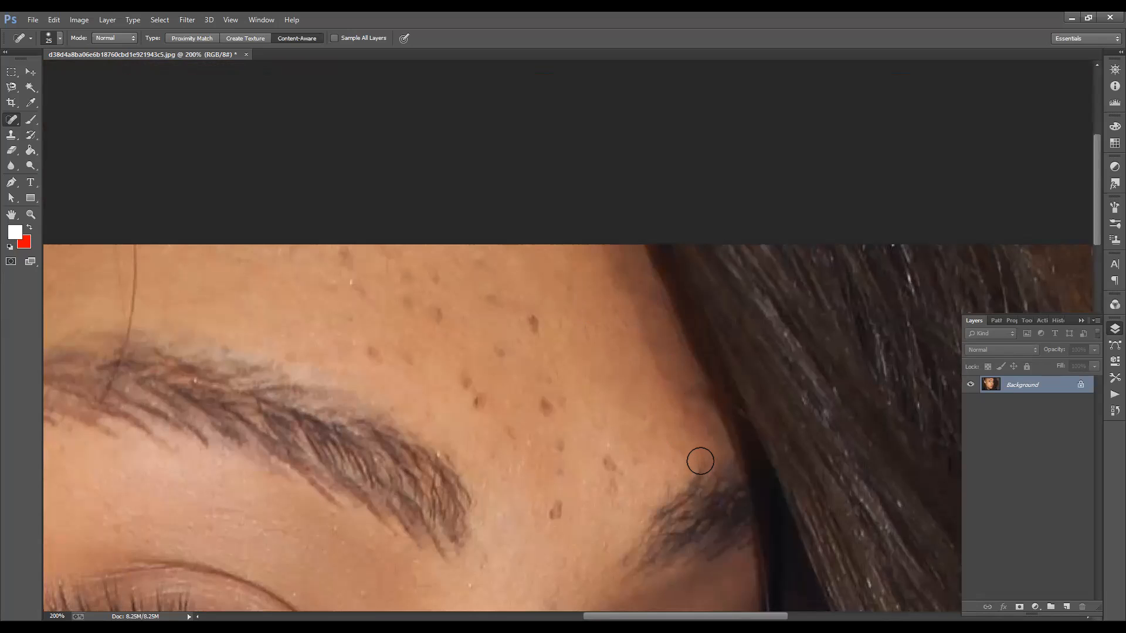
click(687, 413)
click(607, 464)
click(557, 508)
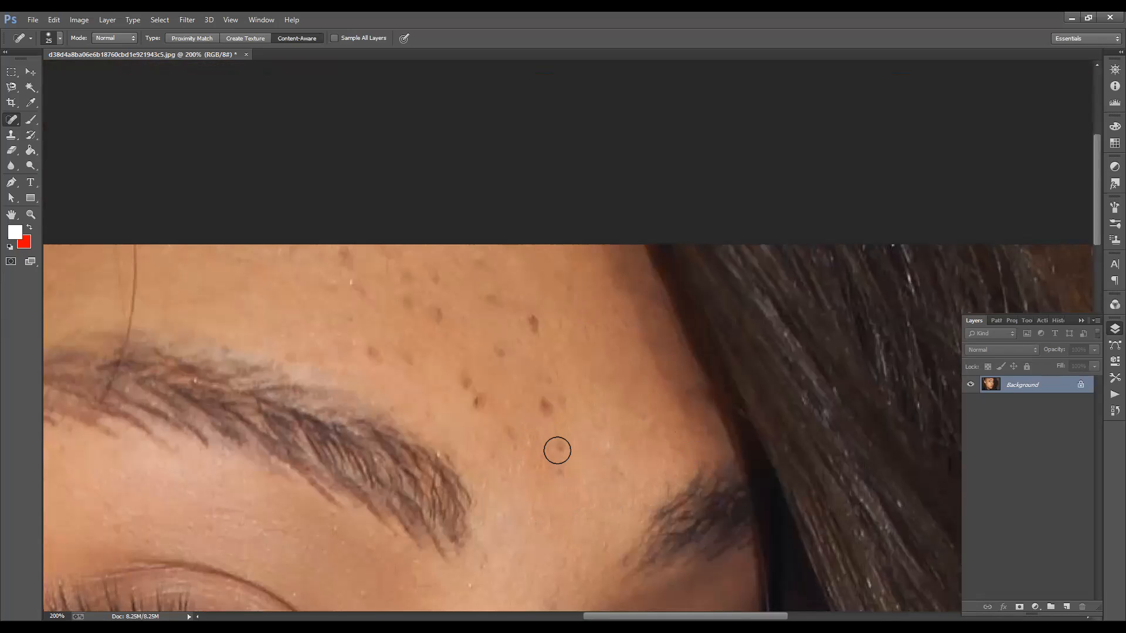
Step: Heal the smaller spots between the eyebrows and across the mid-forehead with the Spot Healing Brush at size 20
key(bracketleft)
click(558, 443)
click(563, 466)
click(545, 381)
click(436, 312)
click(412, 302)
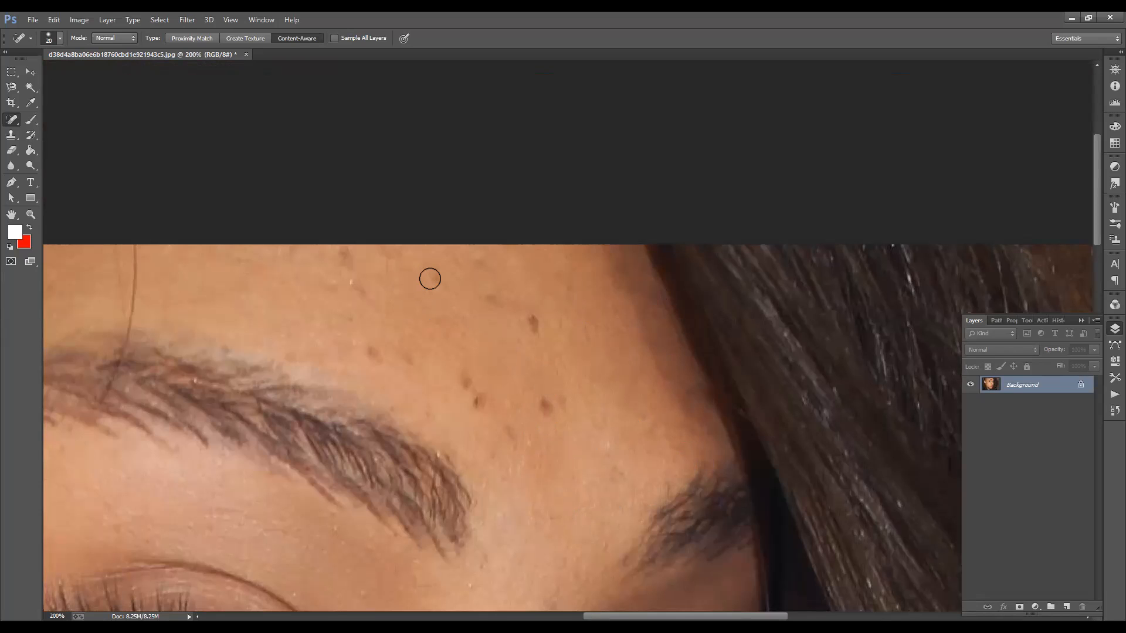
Step: Remove the dark marks on the forehead above the inner end of the eyebrow with the brush at size 25
click(374, 350)
key(bracketright)
click(374, 351)
click(533, 324)
click(545, 405)
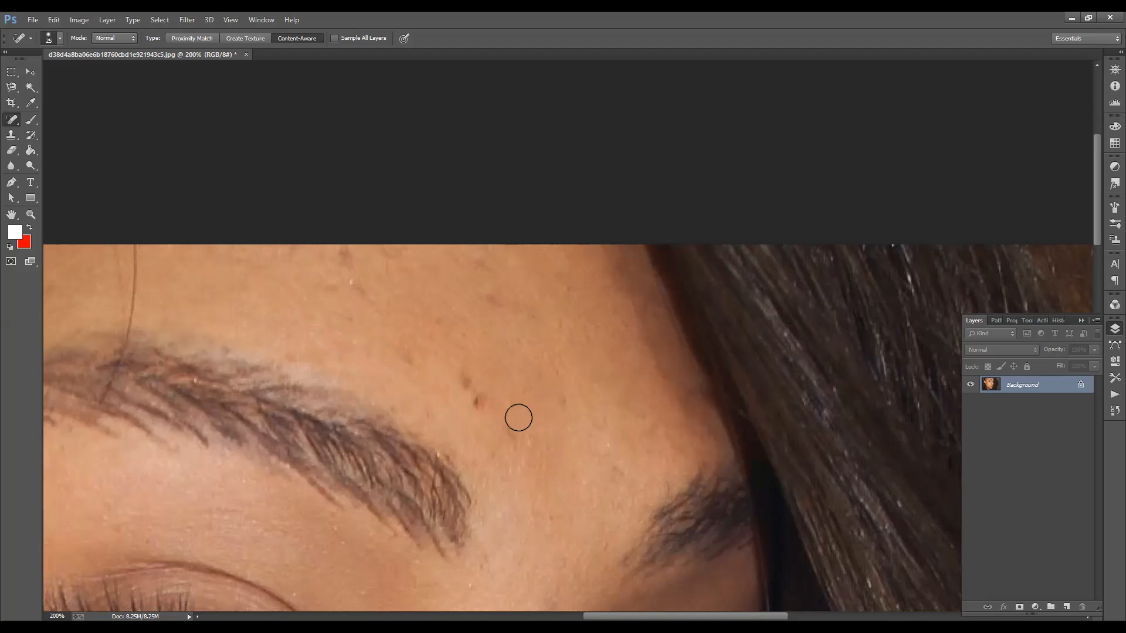
click(476, 399)
click(473, 384)
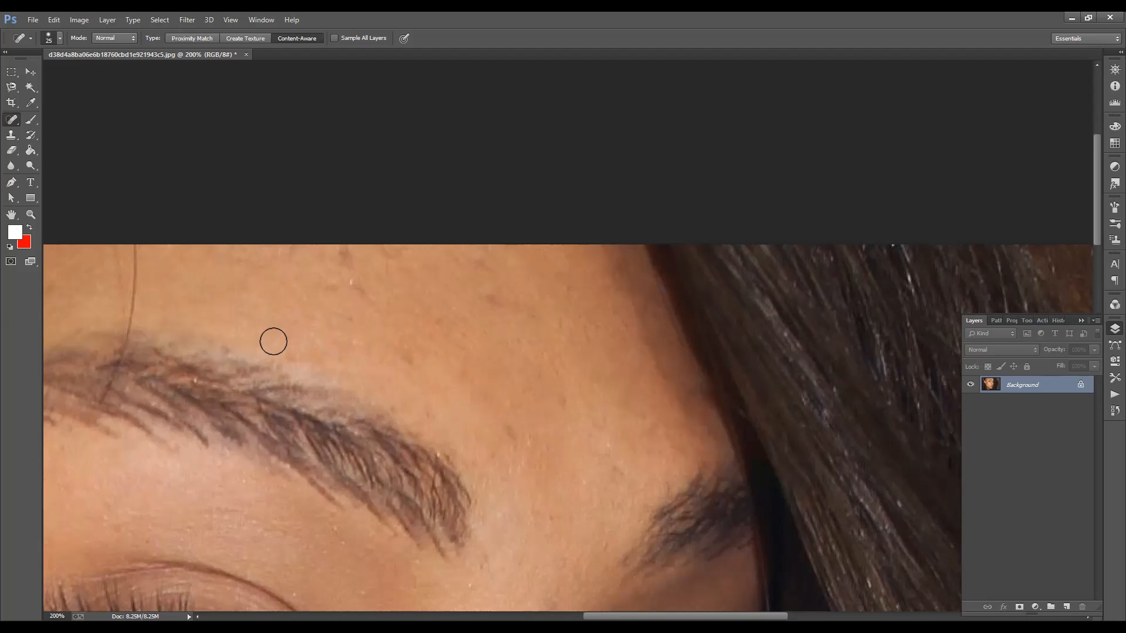
Step: Clean up the faint specks along the eyebrow's upper edge and on the forehead above it, adjusting the brush size
key(bracketleft)
key(bracketleft)
click(226, 350)
key(bracketright)
click(403, 358)
click(356, 291)
click(347, 255)
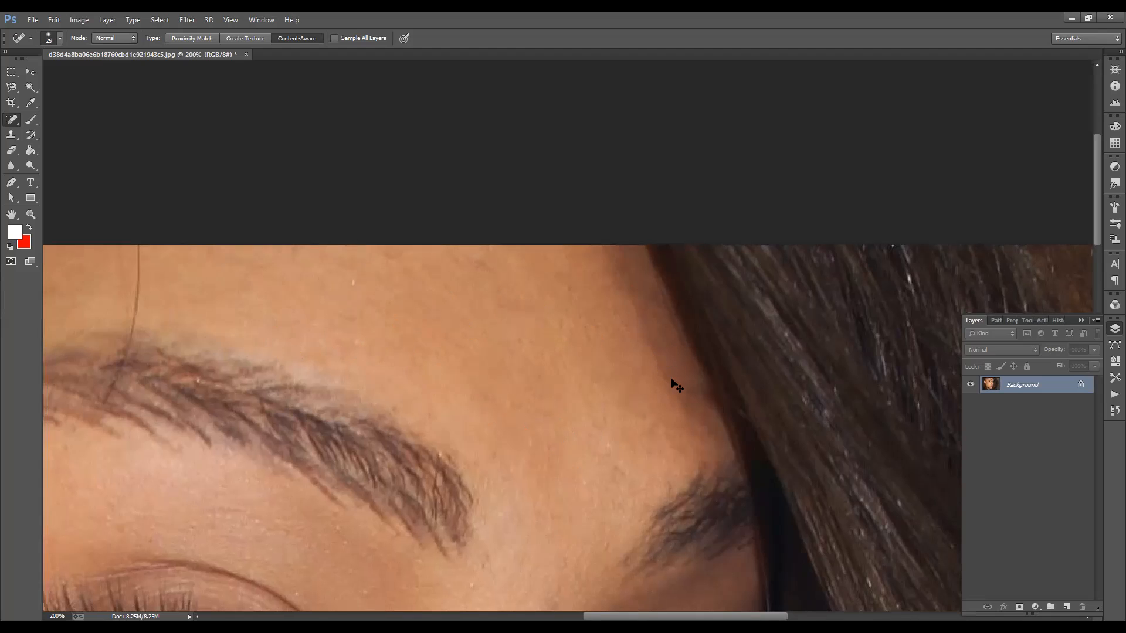
Step: Remove the dark spots on the chin below the lower lip with the Spot Healing Brush at size 25 and 300% zoom
key(ctrl+minus)
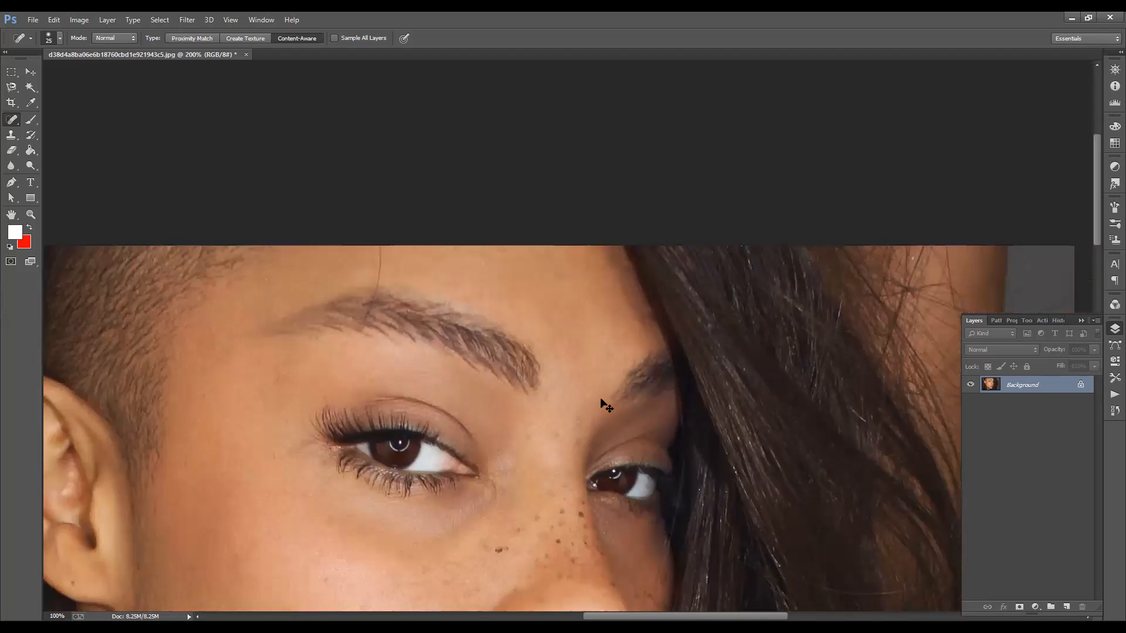
key(ctrl+minus)
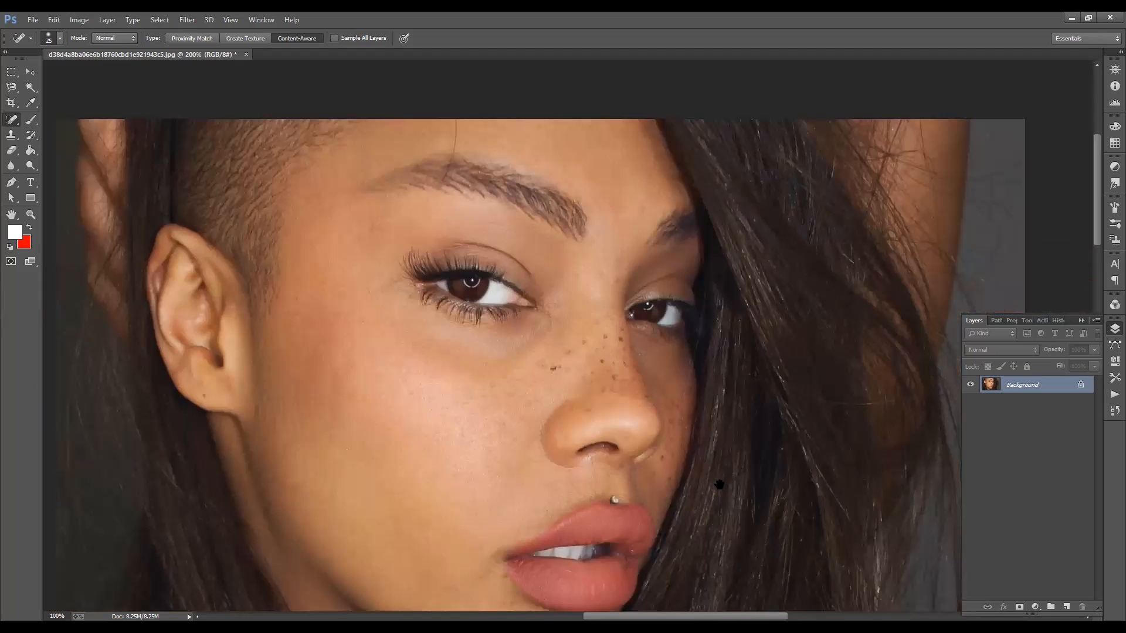
key(ctrl+minus)
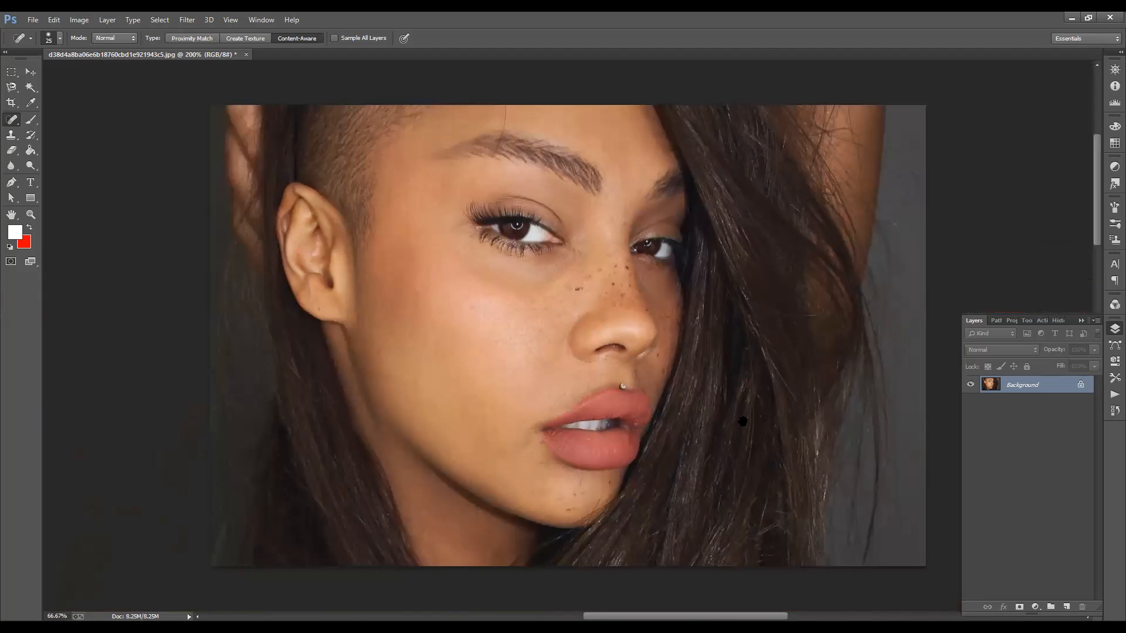
key(ctrl+plus)
key(ctrl+plus)
key(ctrl+plus)
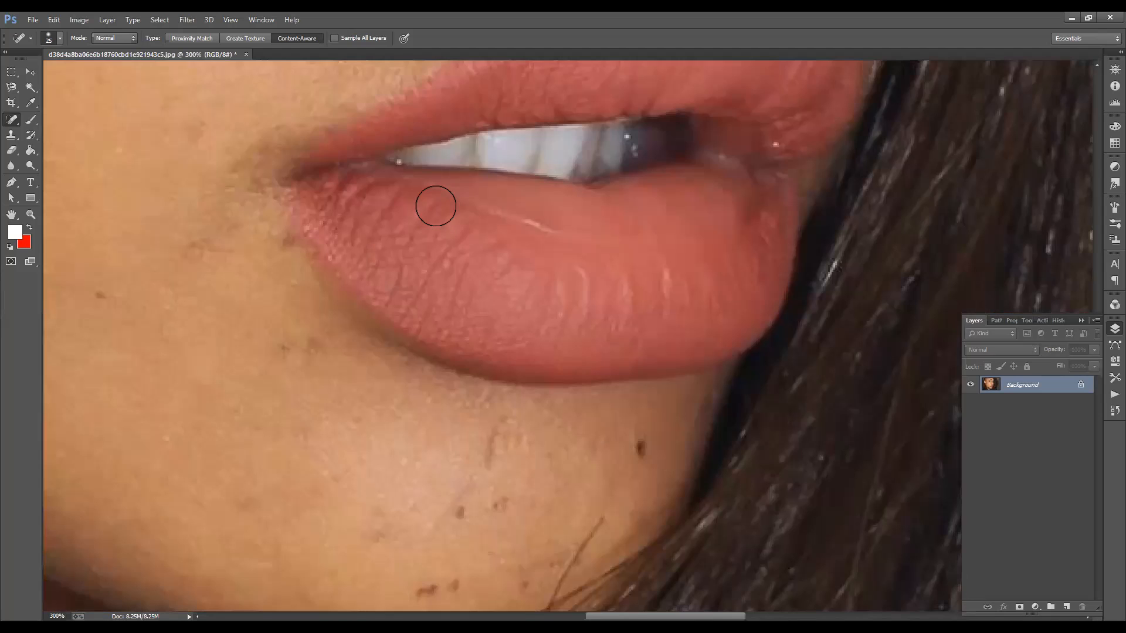
scroll(289, 125, down, 5)
mouse_move(606, 460)
mouse_down()
mouse_move(595, 375)
mouse_move(650, 381)
mouse_up()
drag(564, 245, 649, 291)
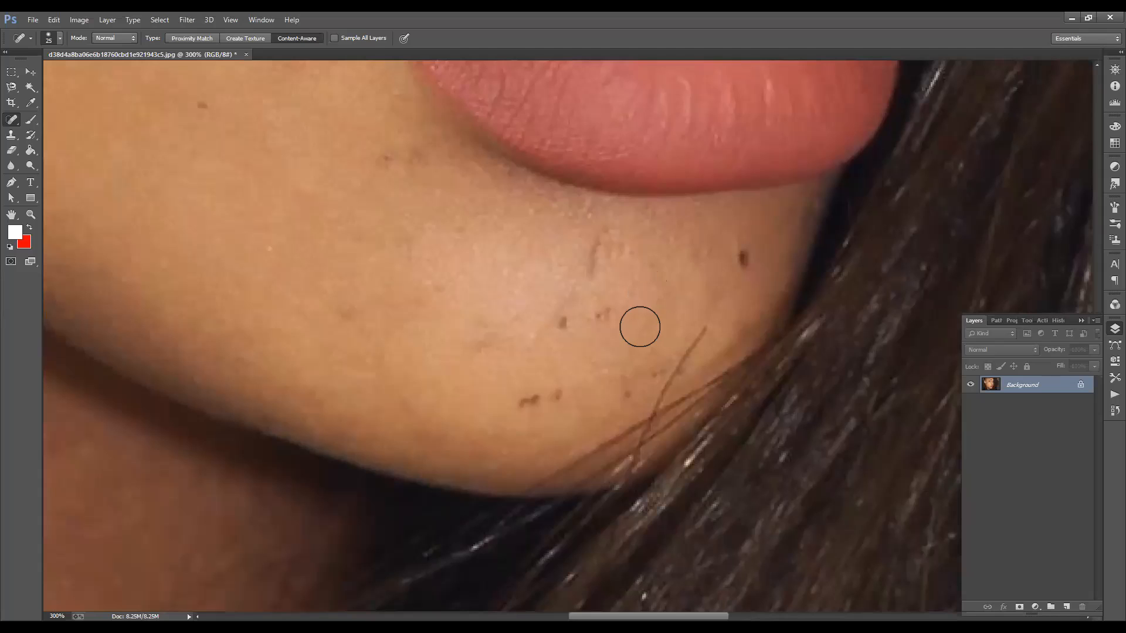
drag(743, 259, 787, 313)
drag(647, 292, 643, 319)
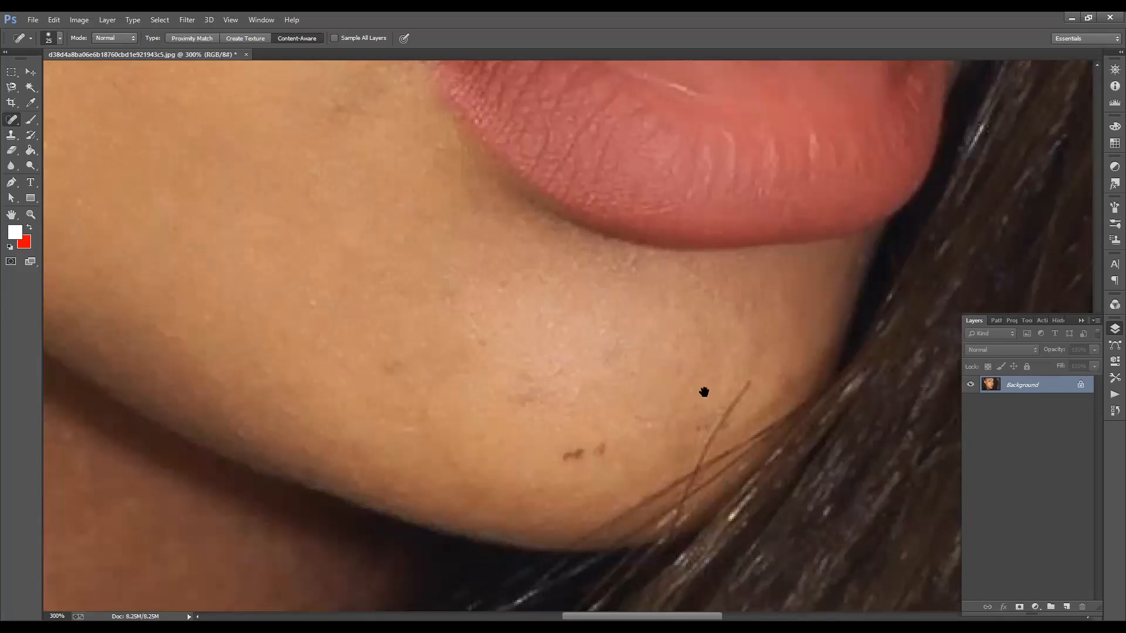
Step: Heal the remaining small marks along the lower chin and touch up the area around the lower lip
drag(694, 484, 660, 513)
drag(683, 325, 568, 377)
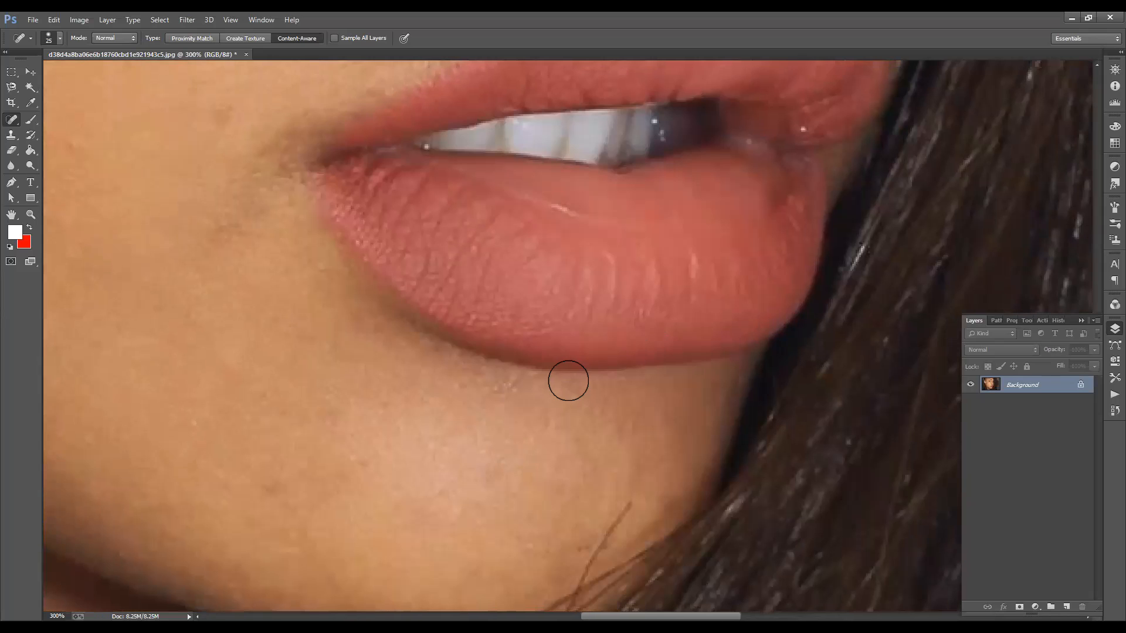
drag(662, 295, 660, 308)
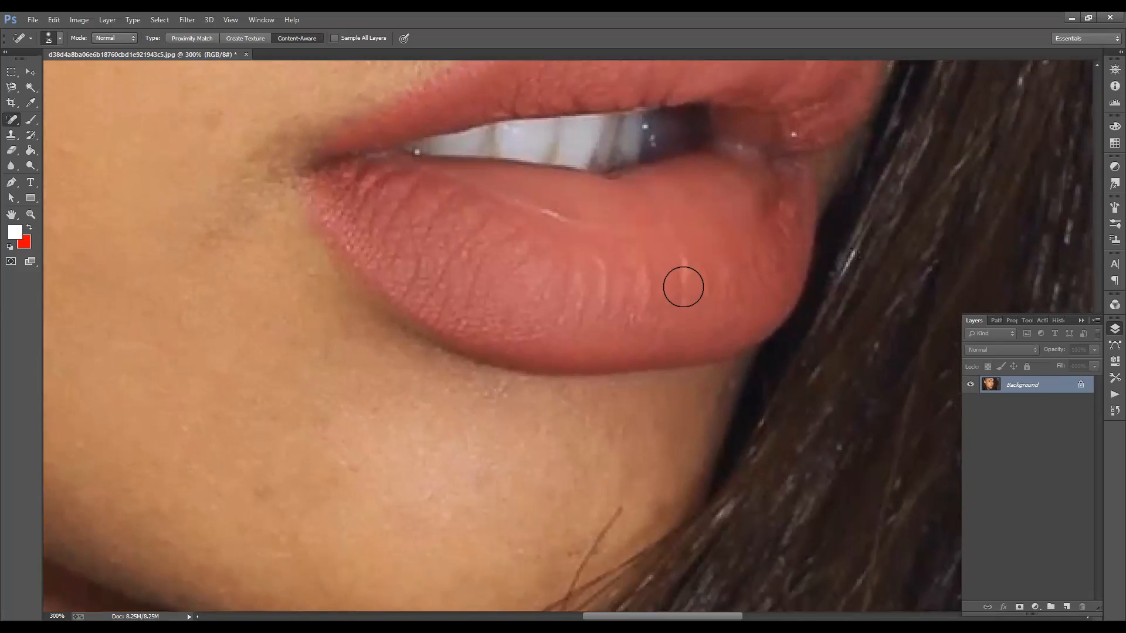
drag(625, 197, 606, 289)
drag(628, 252, 615, 291)
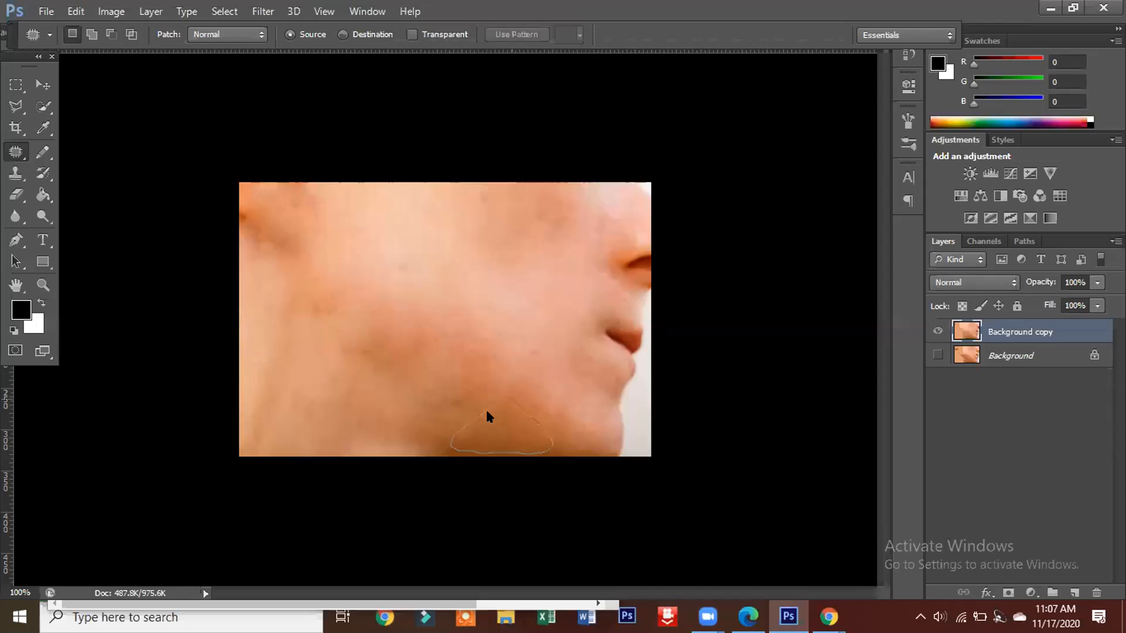
Step: Heal the remaining blemishes on the cheek of the side-profile photo with the content-aware Spot Healing Brush at size 20
key(ctrl+plus)
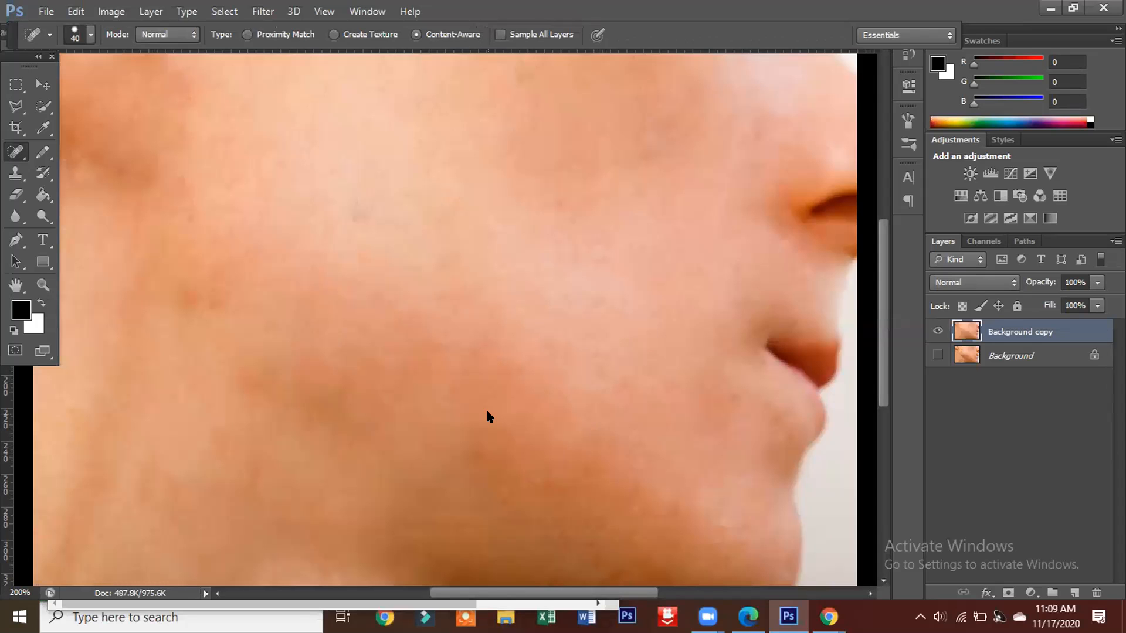
key(bracketleft)
key(bracketleft)
key(bracketleft)
click(482, 410)
click(497, 369)
click(517, 318)
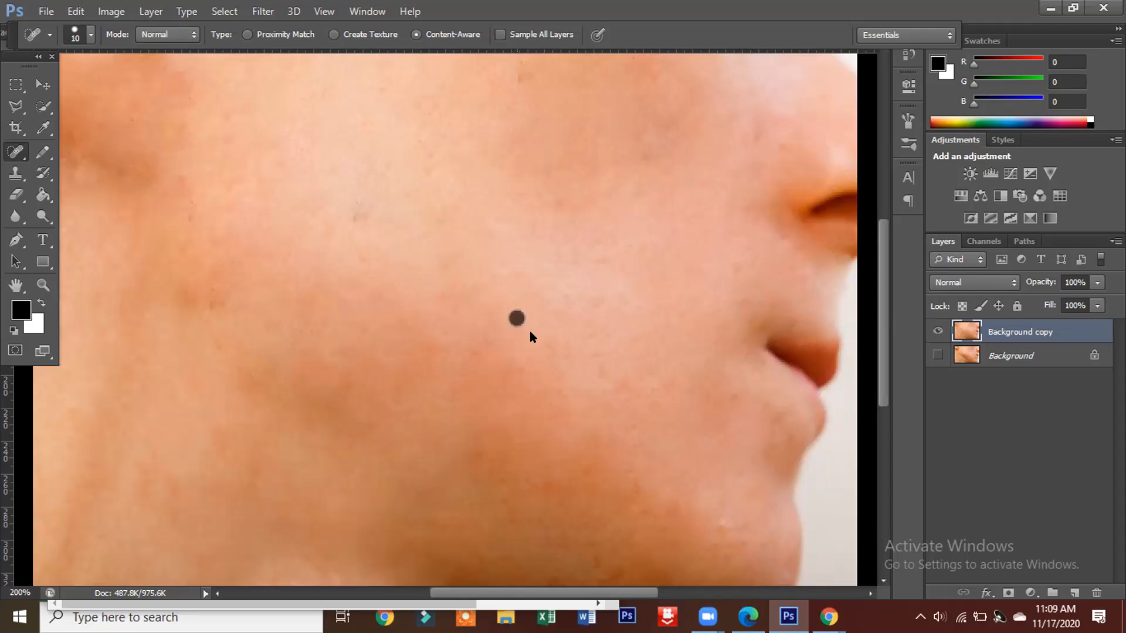
key(])
click(125, 165)
Step: Set up a Save for Web export of the side-profile photo as JPEG at Maximum quality
key(ctrl+minus)
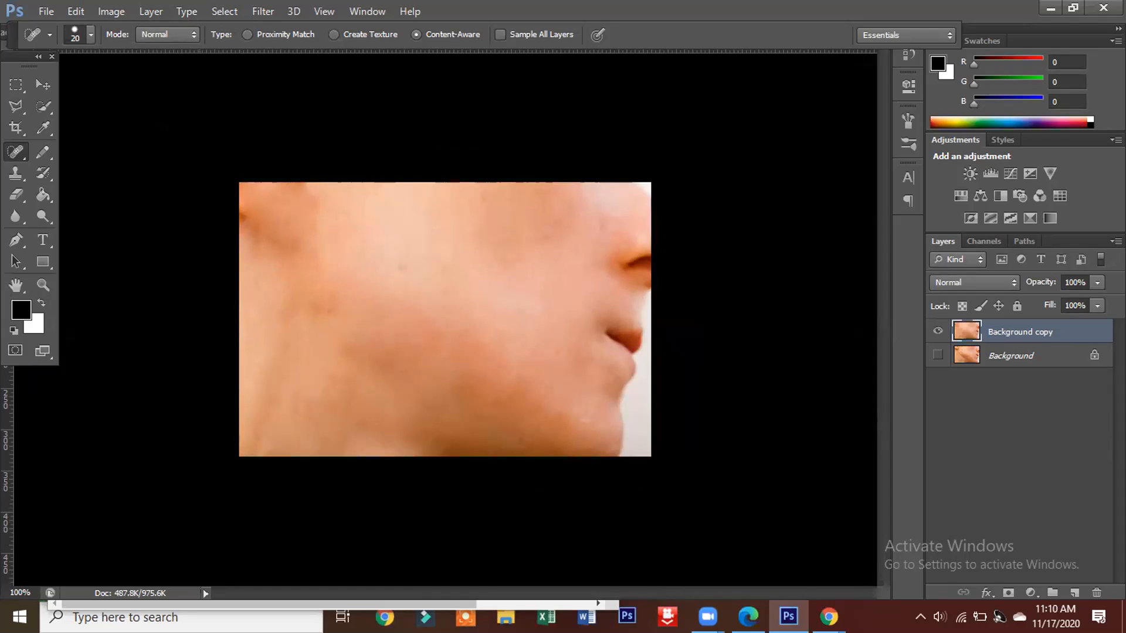
click(58, 11)
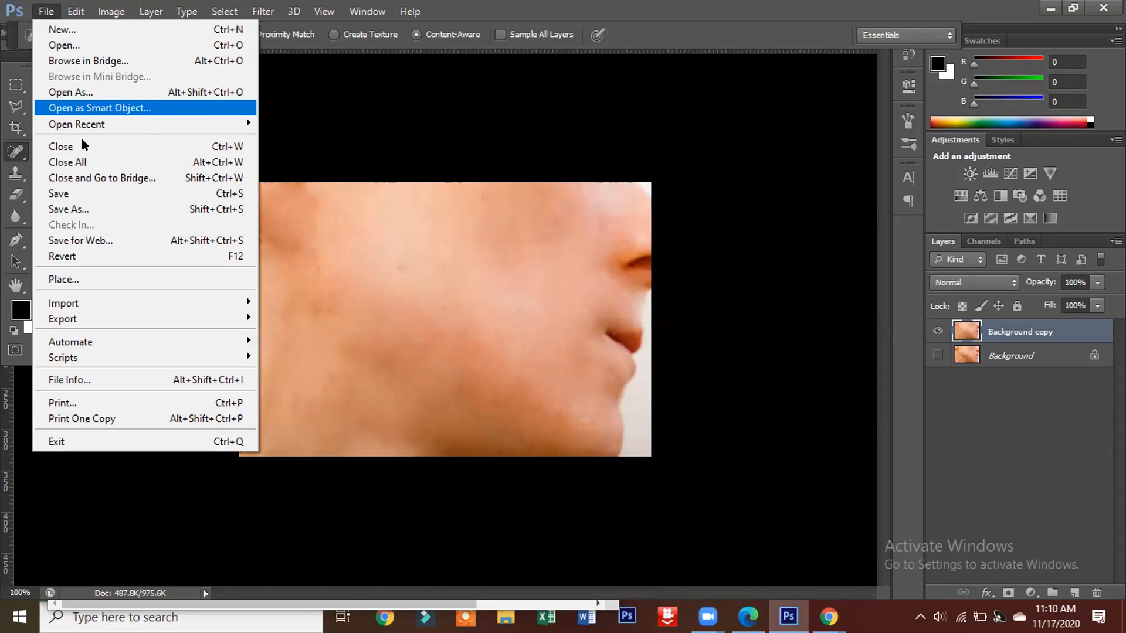
click(95, 236)
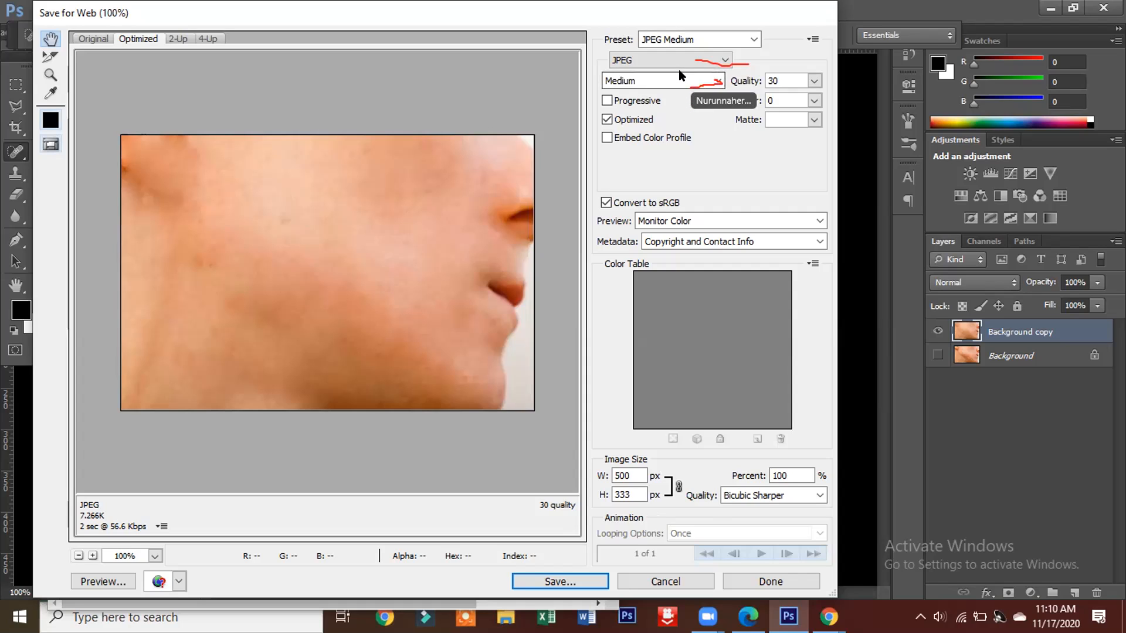
click(718, 80)
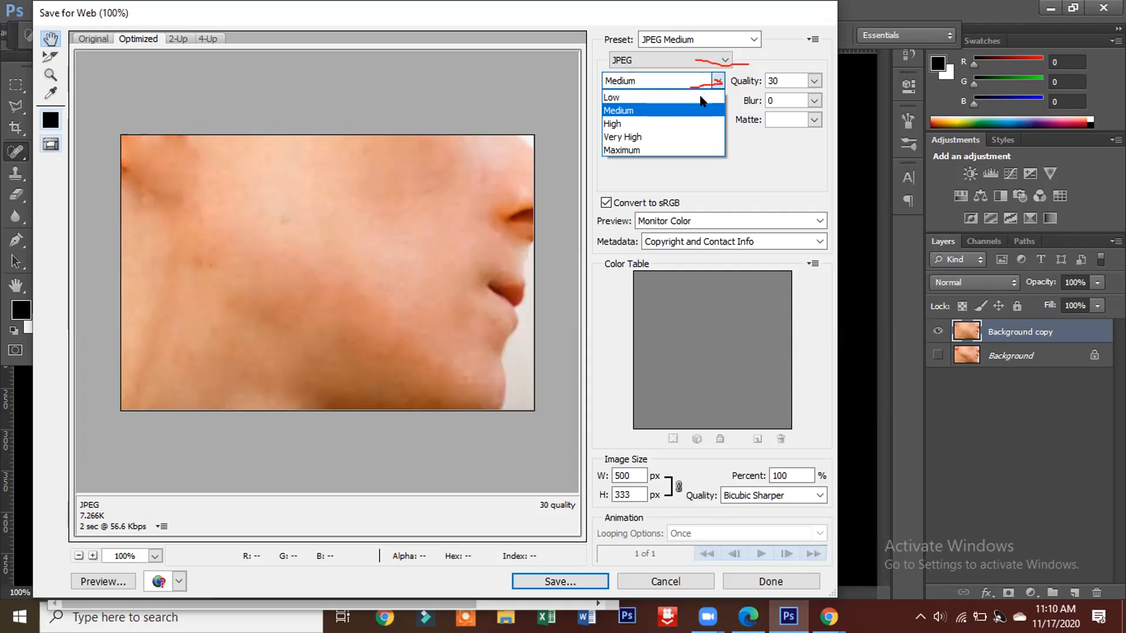
click(643, 150)
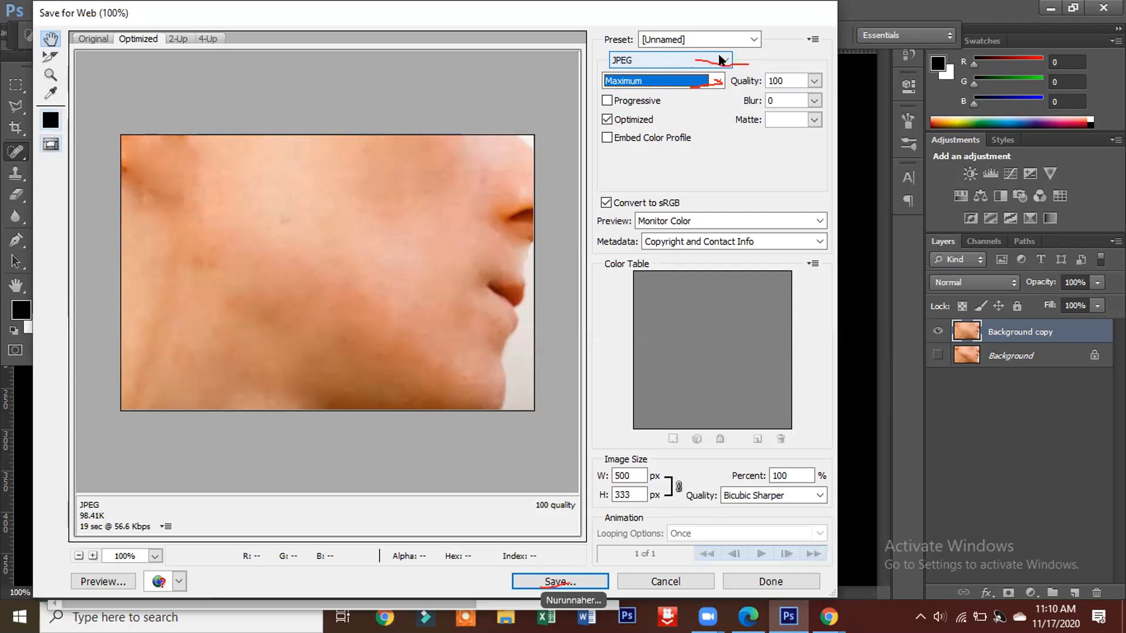
Step: Save the optimized JPEG as "image 1" in the Saved Pictures folder
click(555, 579)
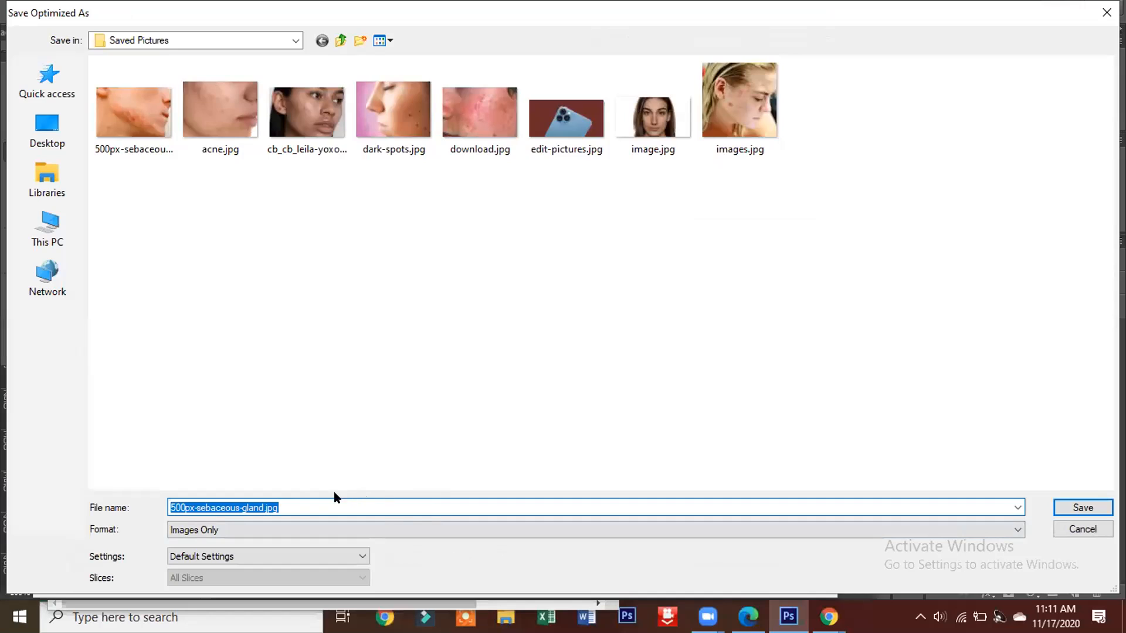
click(289, 501)
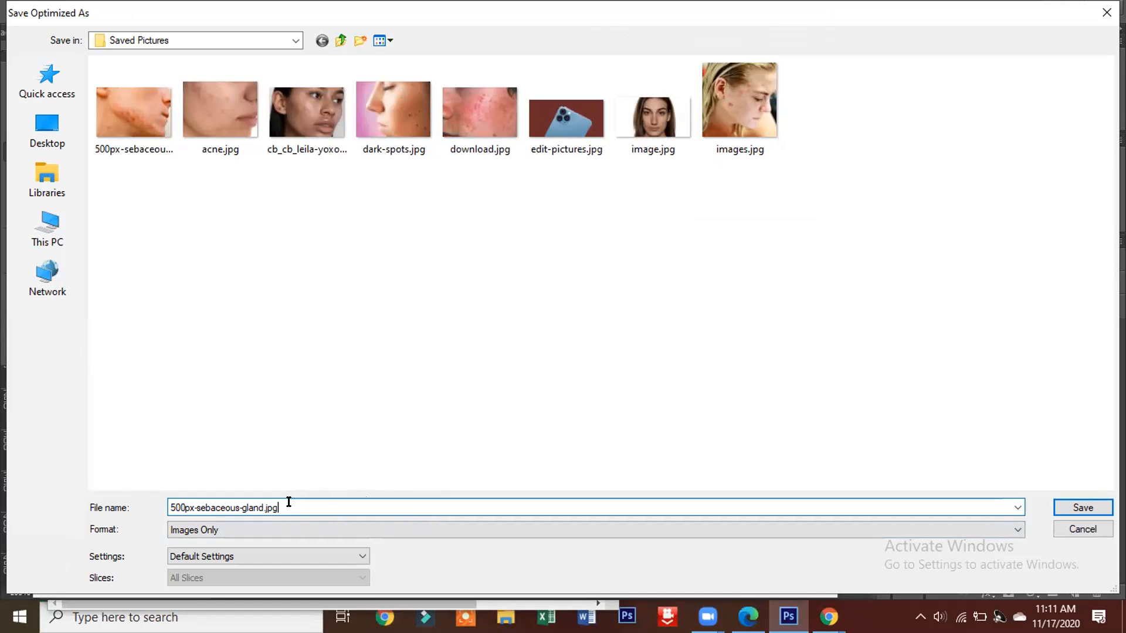
key(BackSpace)
key(BackSpace)
key(BackSpace)
key(BackSpace)
key(BackSpace)
key(BackSpace)
key(BackSpace)
key(BackSpace)
key(BackSpace)
key(BackSpace)
key(BackSpace)
key(BackSpace)
key(BackSpace)
key(BackSpace)
key(BackSpace)
key(BackSpace)
key(BackSpace)
key(BackSpace)
key(BackSpace)
key(BackSpace)
key(BackSpace)
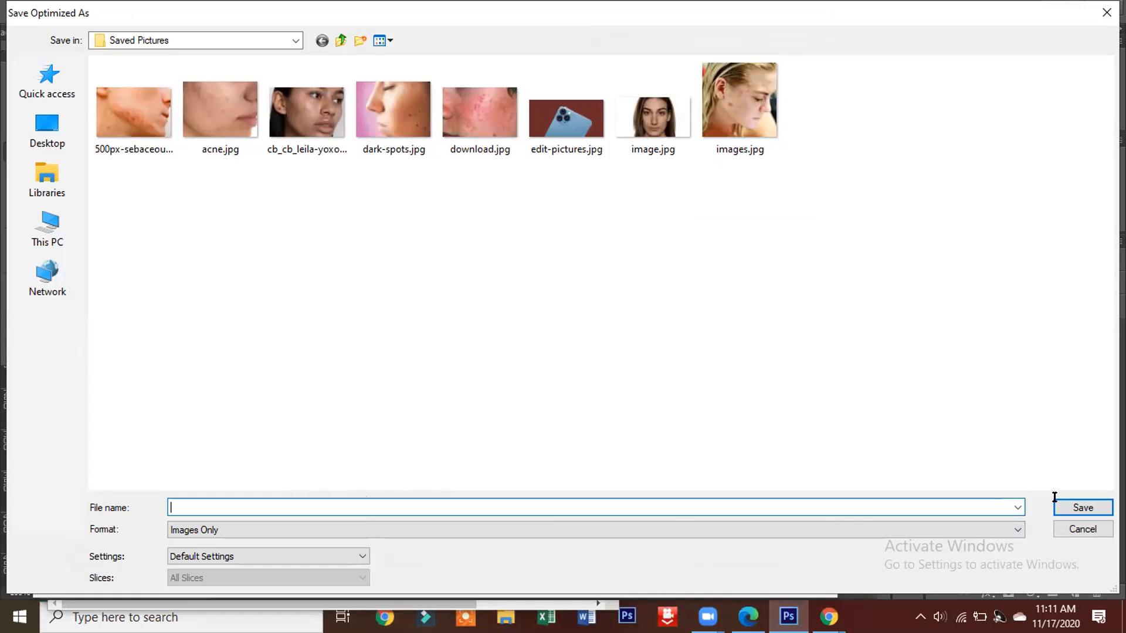
text(image)
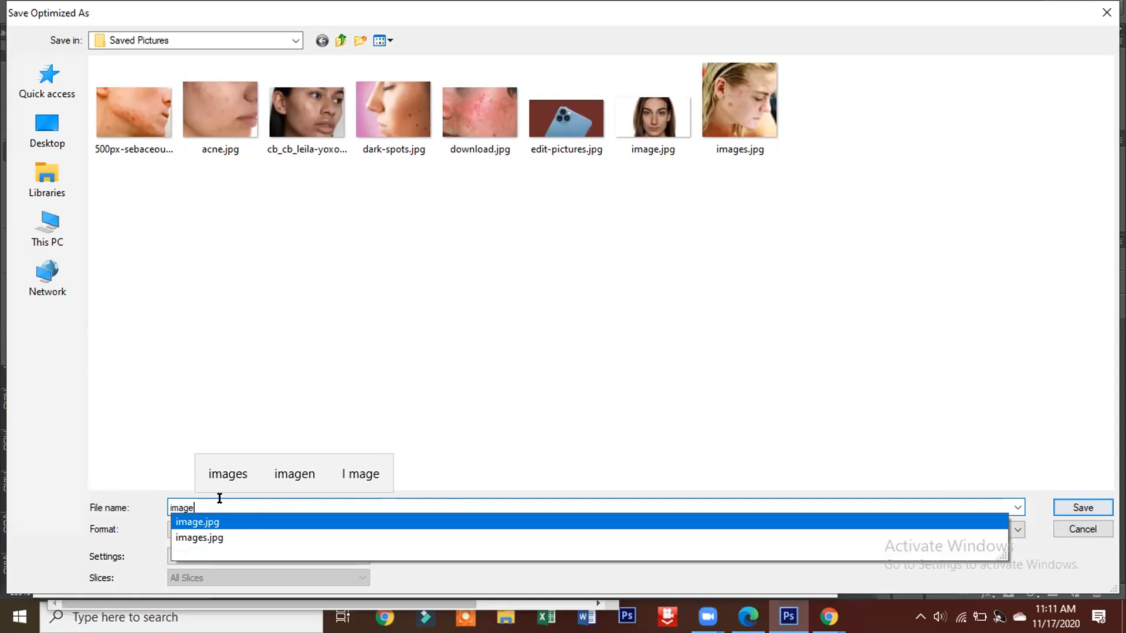
text( 1)
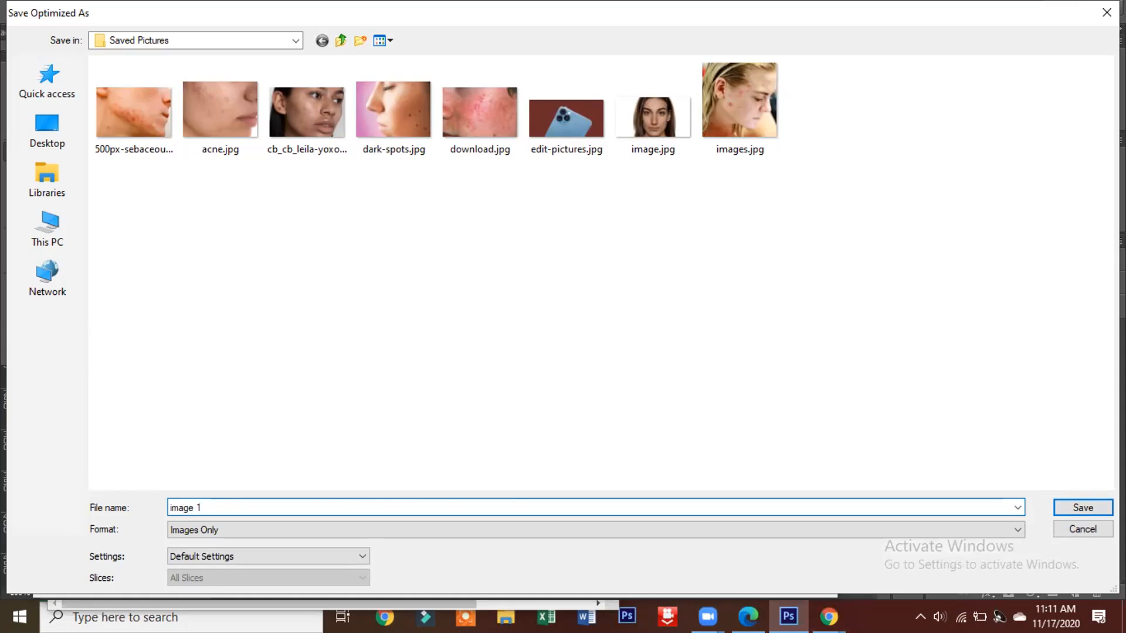
click(1098, 509)
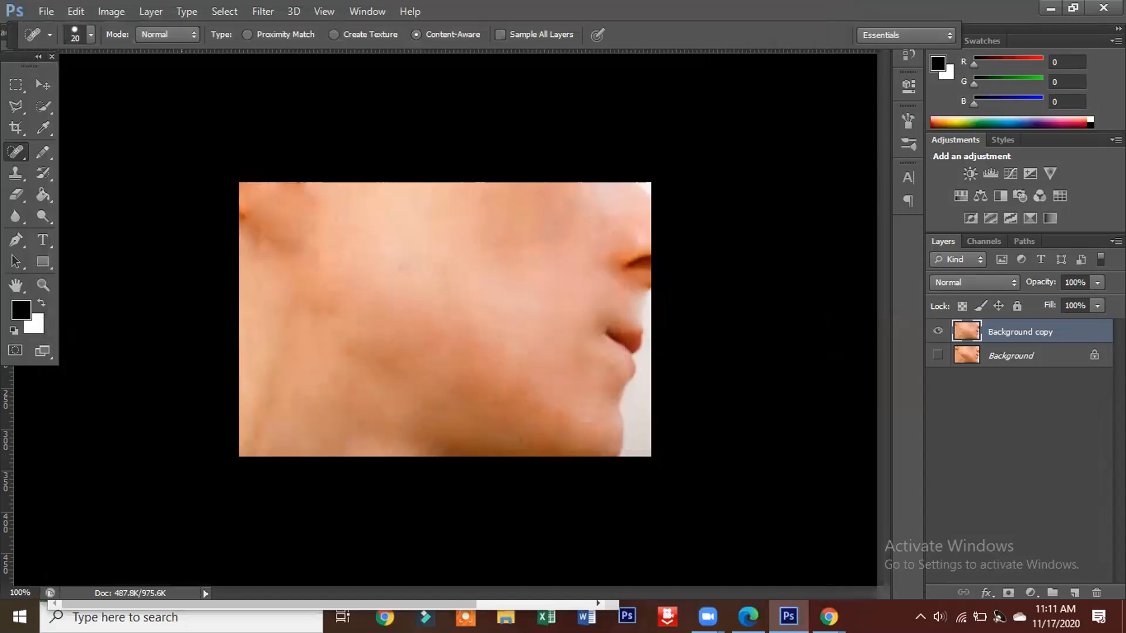
Step: Bring up the dialog for opening another image file
click(41, 10)
click(56, 13)
click(76, 11)
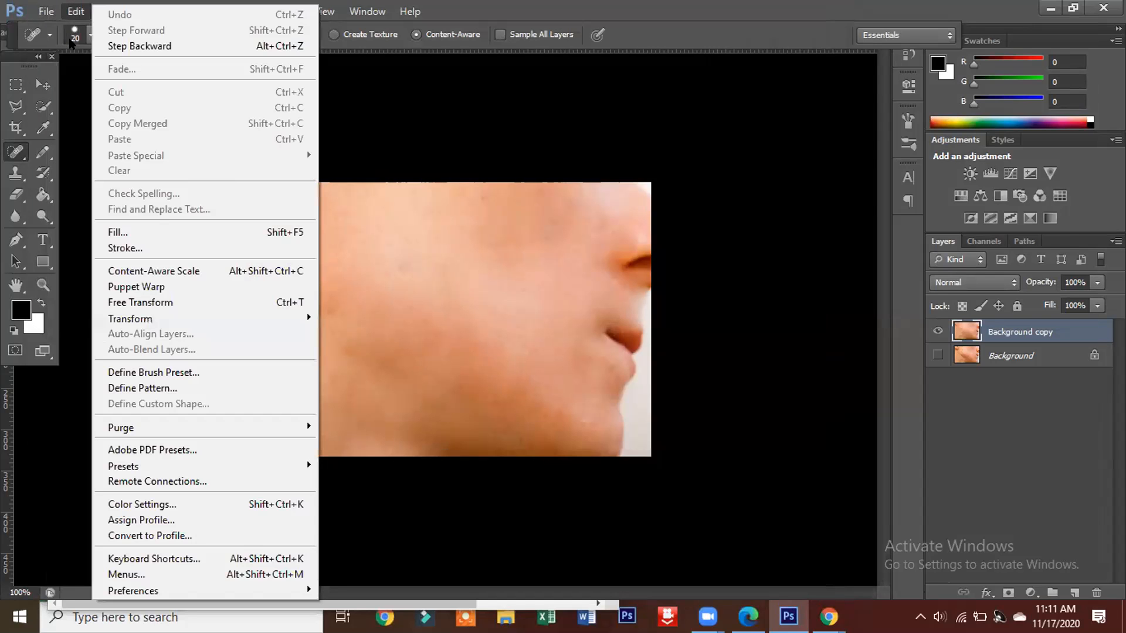
click(47, 12)
click(48, 12)
click(55, 45)
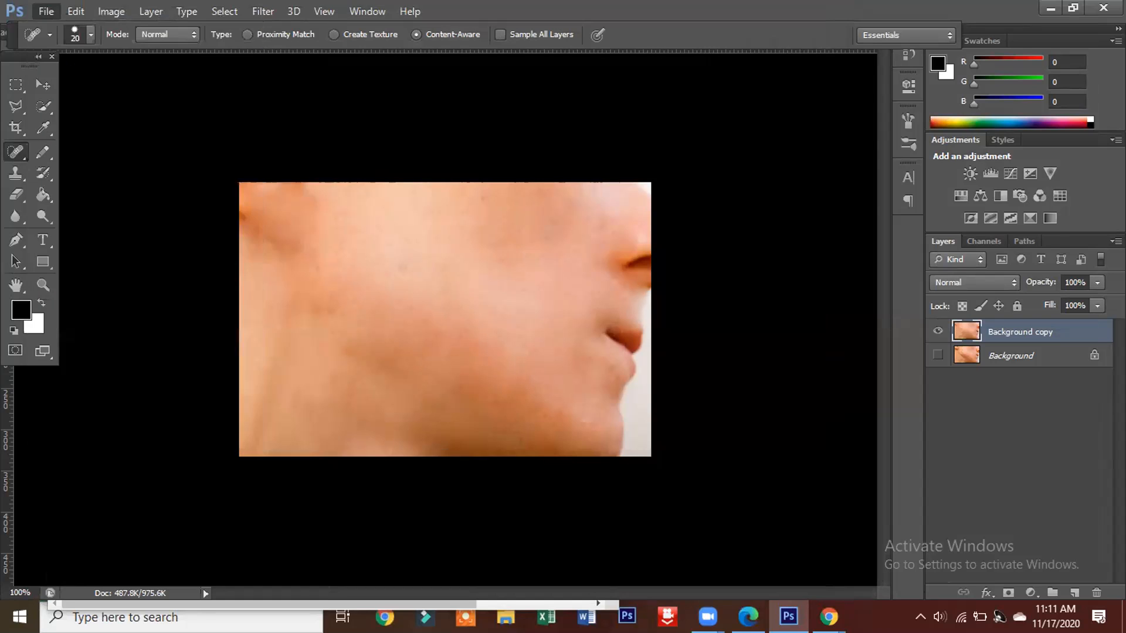
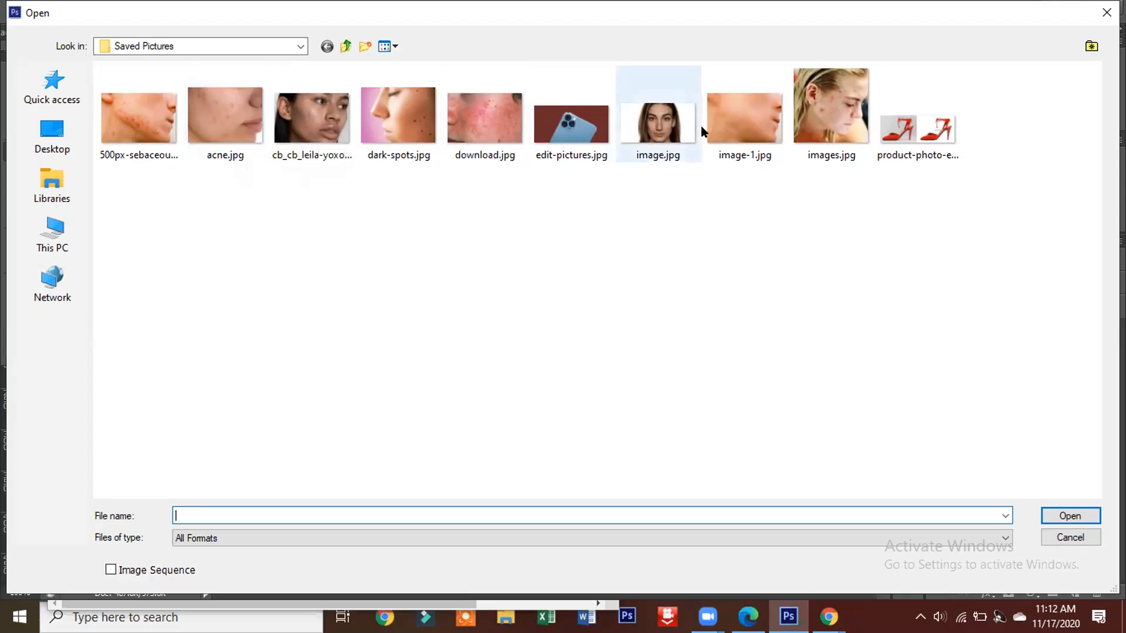
Step: Dismiss the file-opening dialog, start a Save As of the side-profile photo and review the available file formats
click(1104, 11)
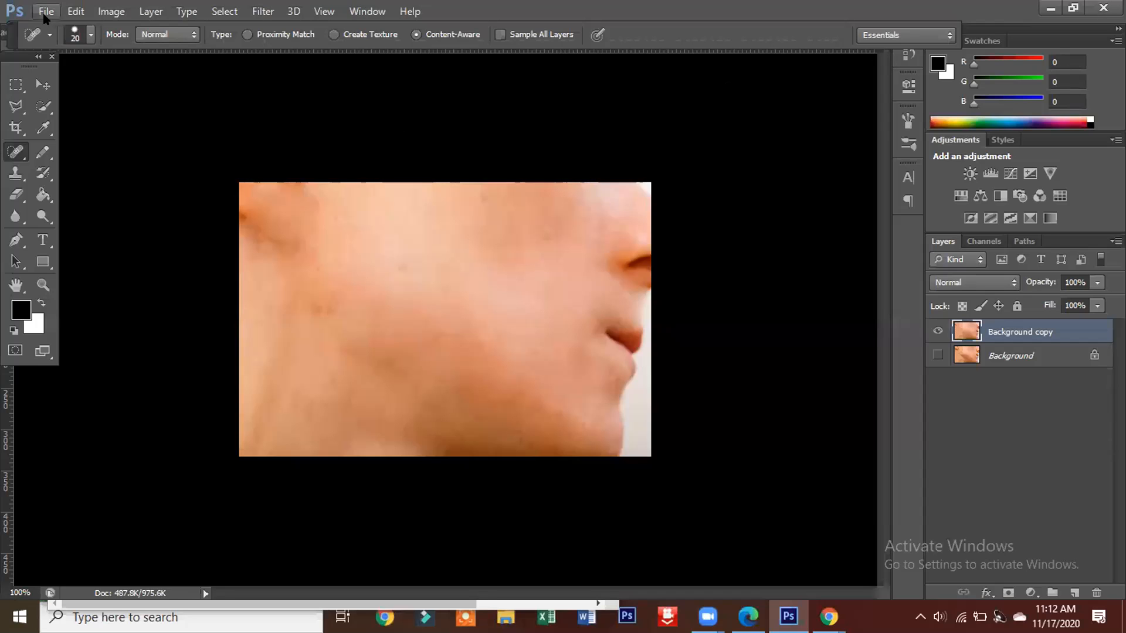
click(45, 13)
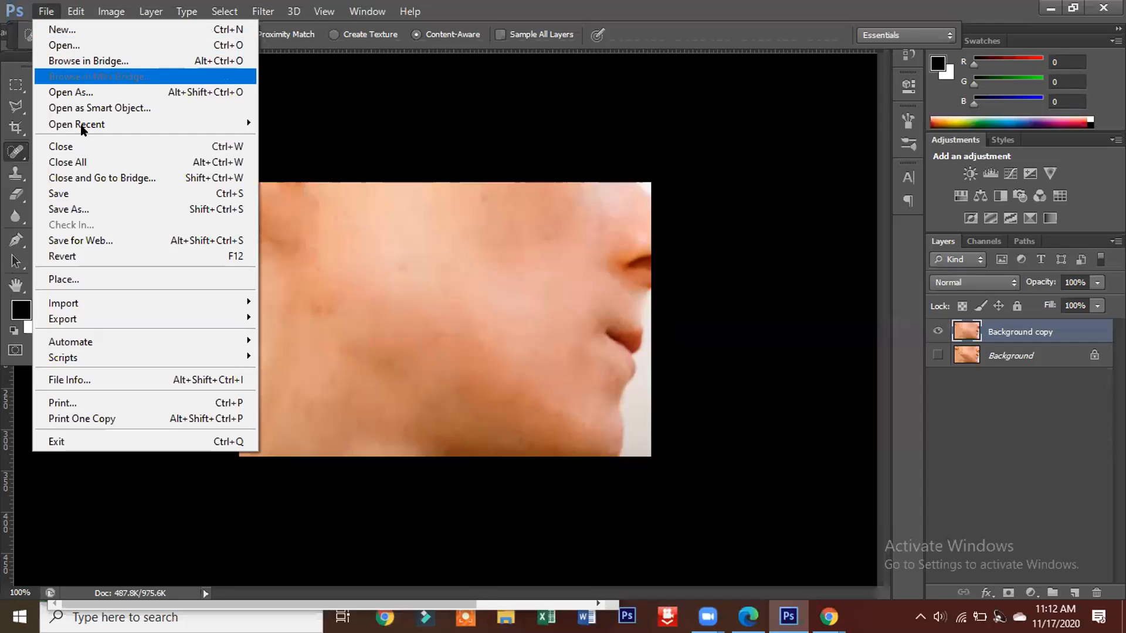
click(76, 208)
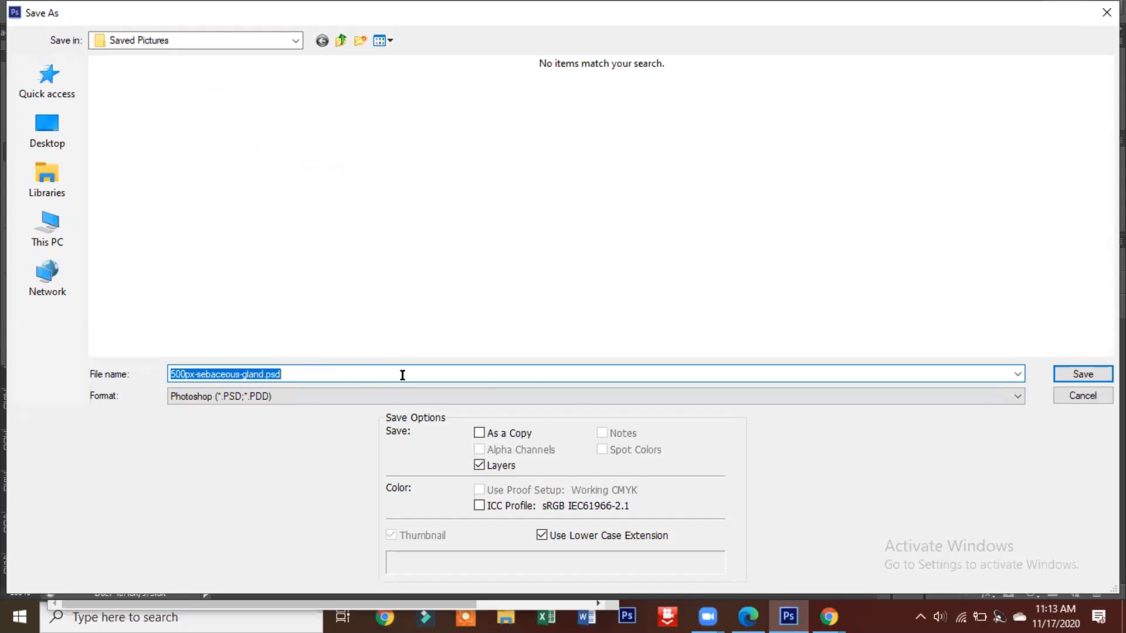
click(1018, 401)
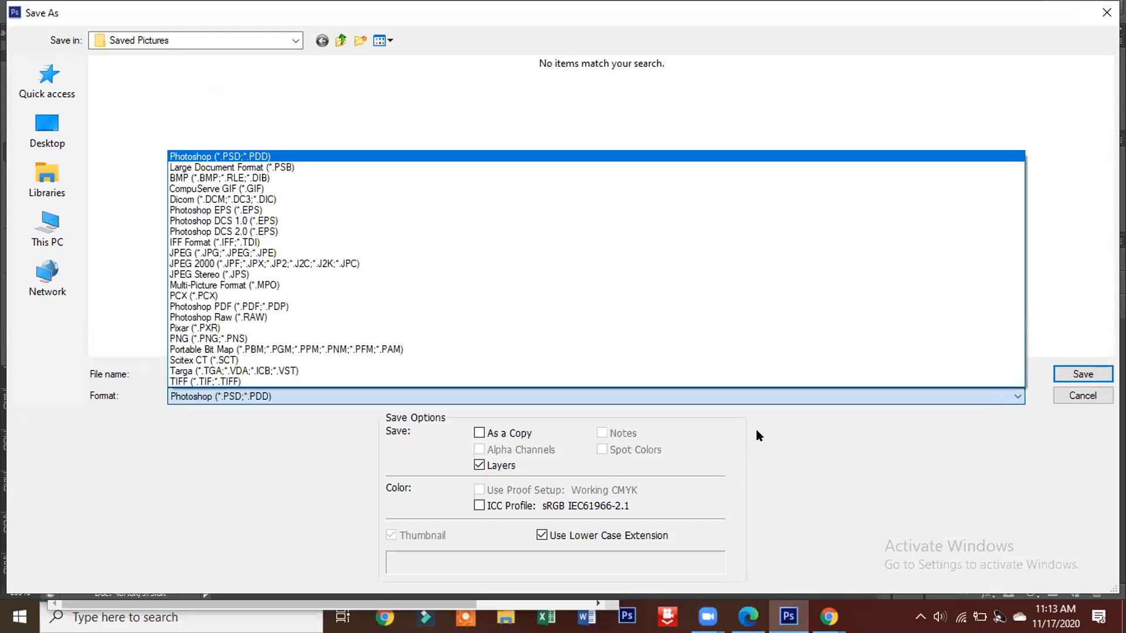
click(790, 462)
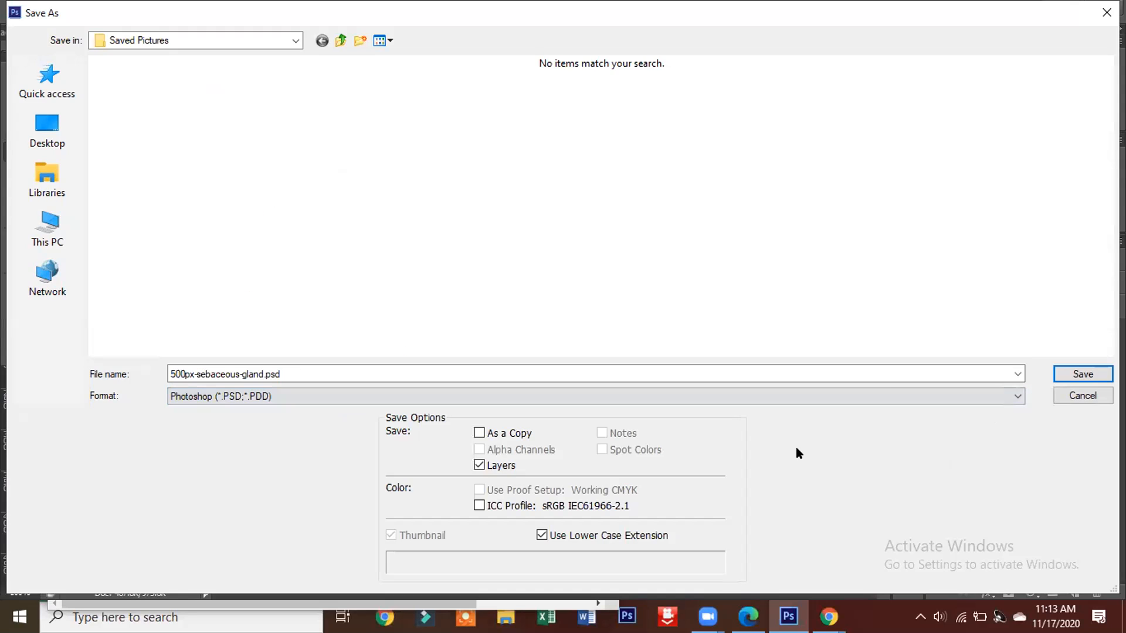
click(1018, 394)
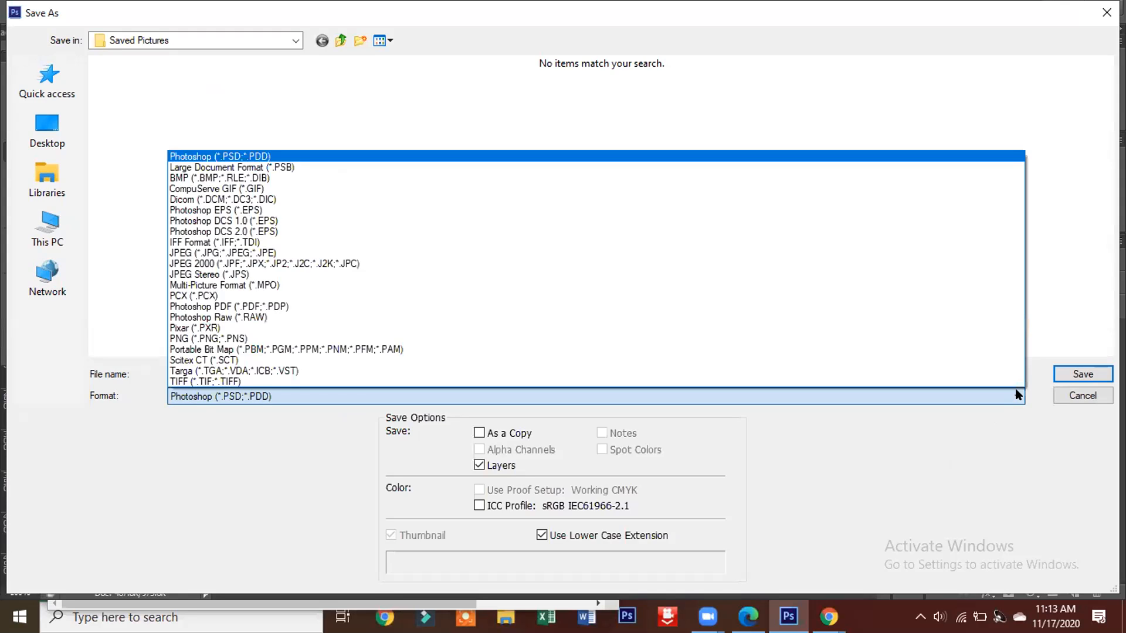
click(909, 487)
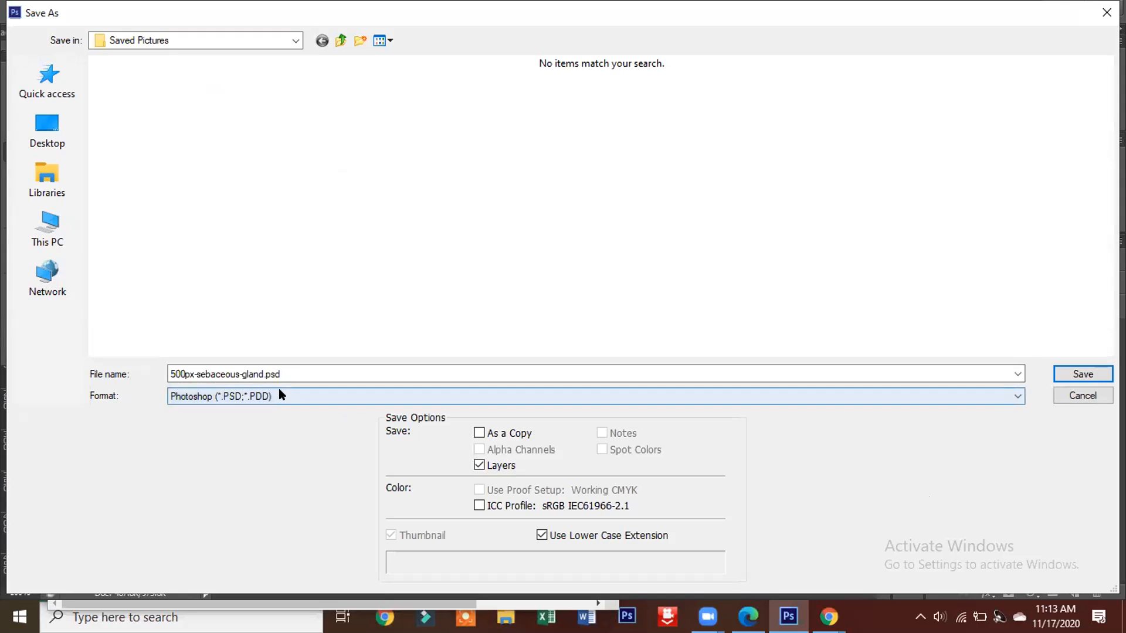
Step: Save the side-profile photo as "image 1" in Photoshop PSD format in Saved Pictures, with Maximize Compatibility enabled
click(284, 370)
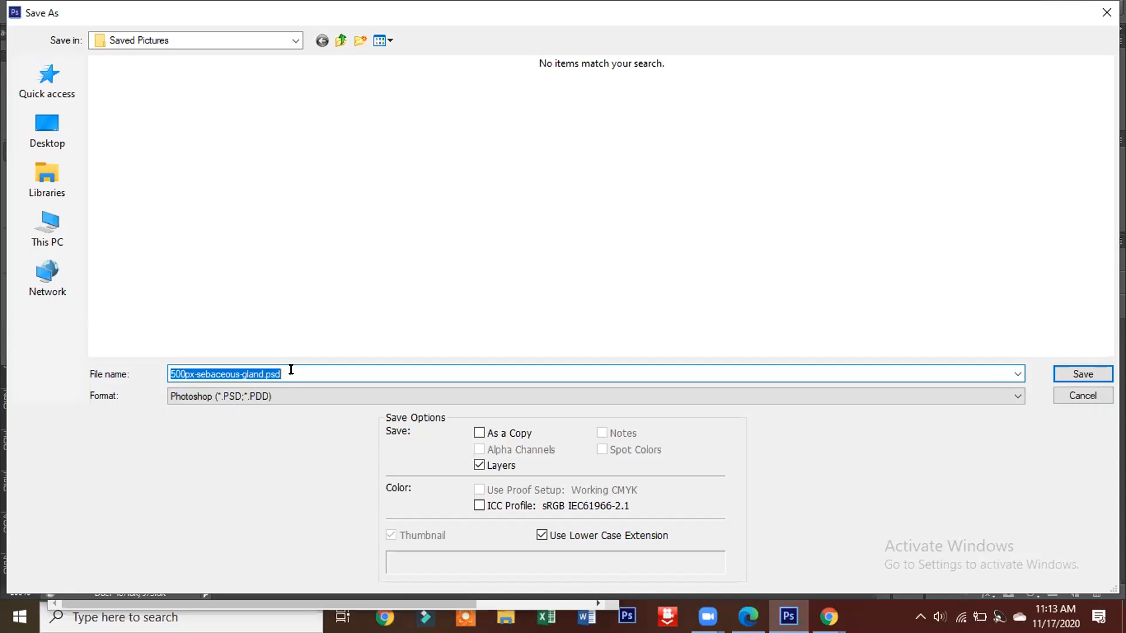
key(BackSpace)
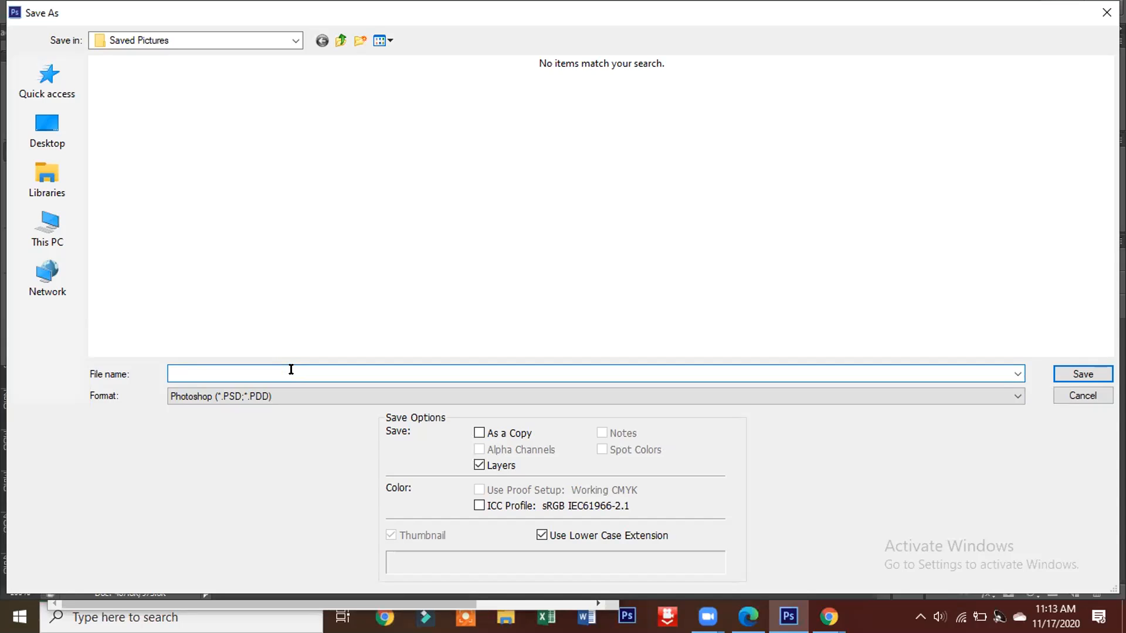
text(ima)
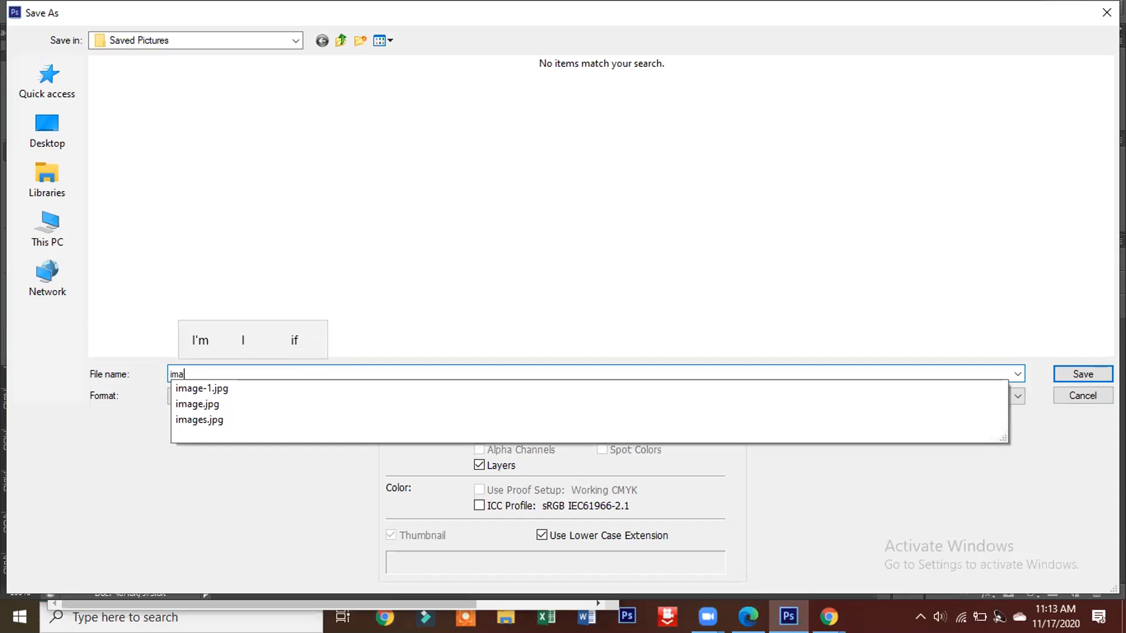
text(ge )
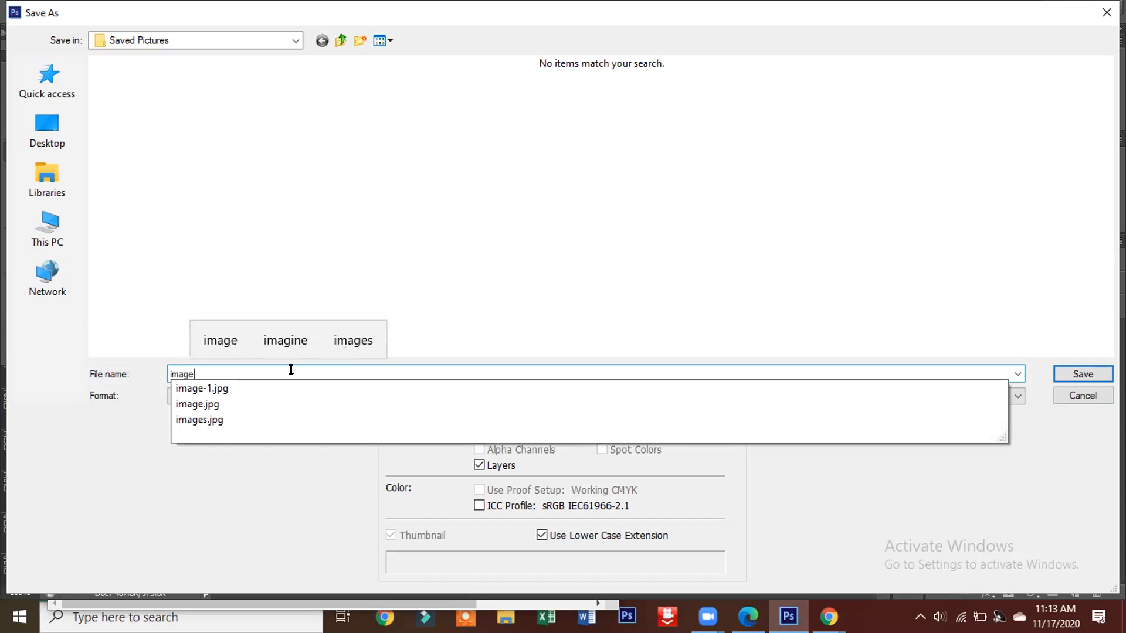
text(1)
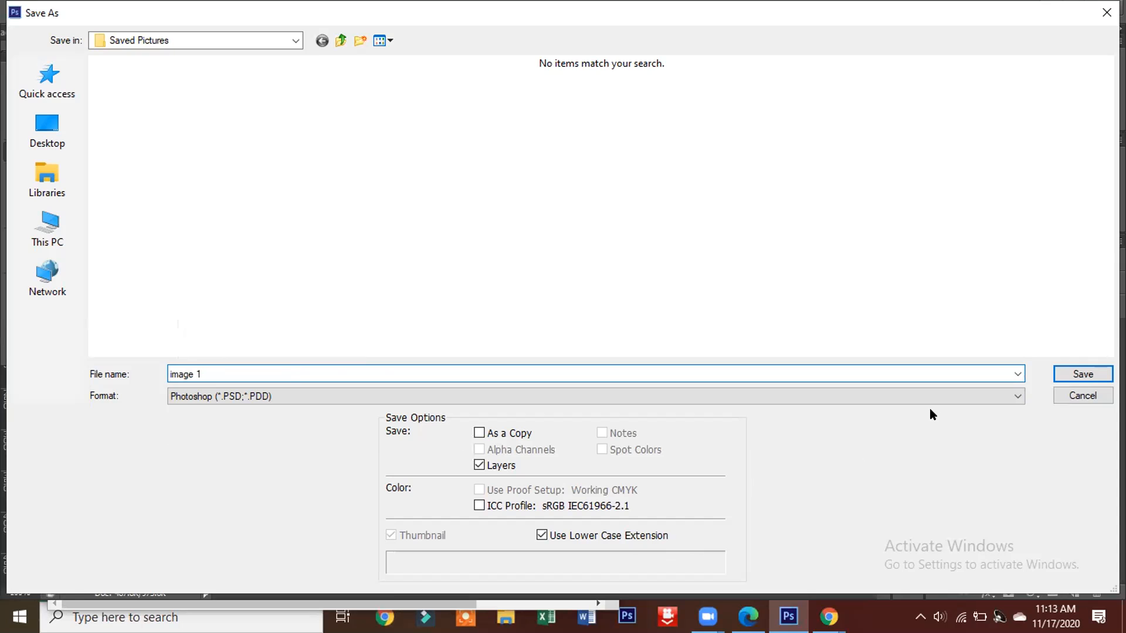
click(1082, 375)
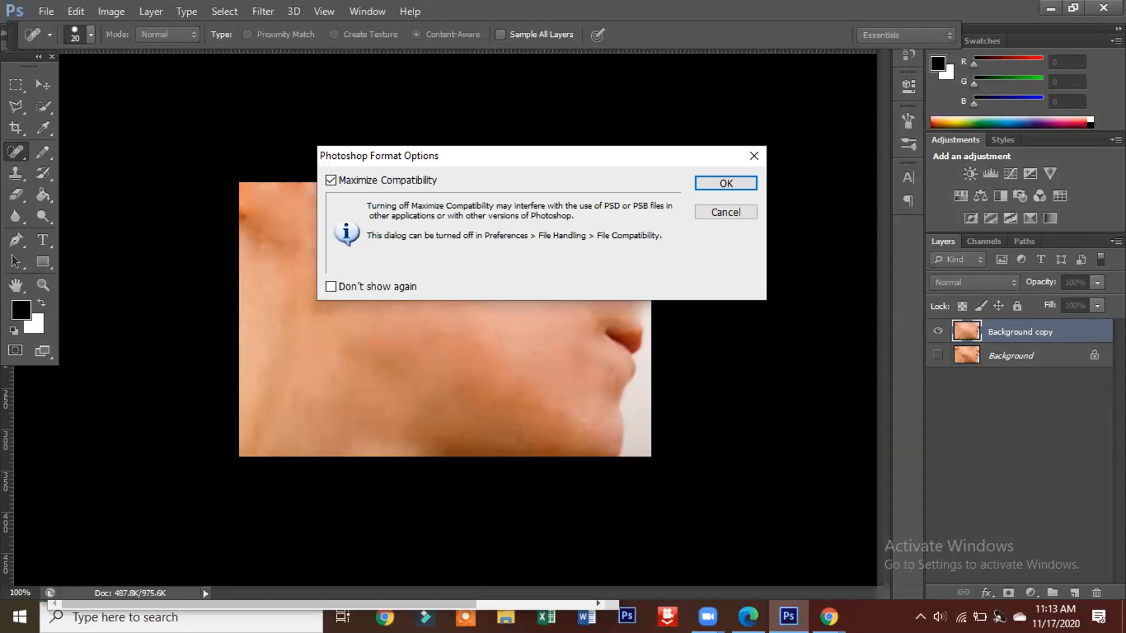
click(737, 178)
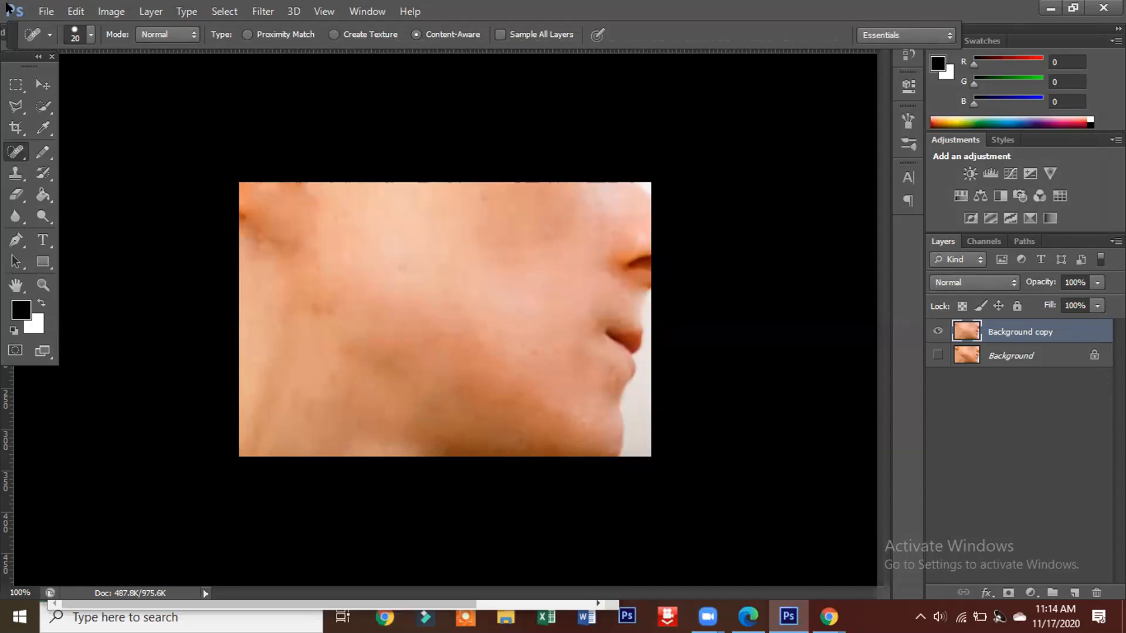
Step: Locate image 1.psd in the Saved Pictures folder and open it with Adobe Photoshop CS6
click(35, 12)
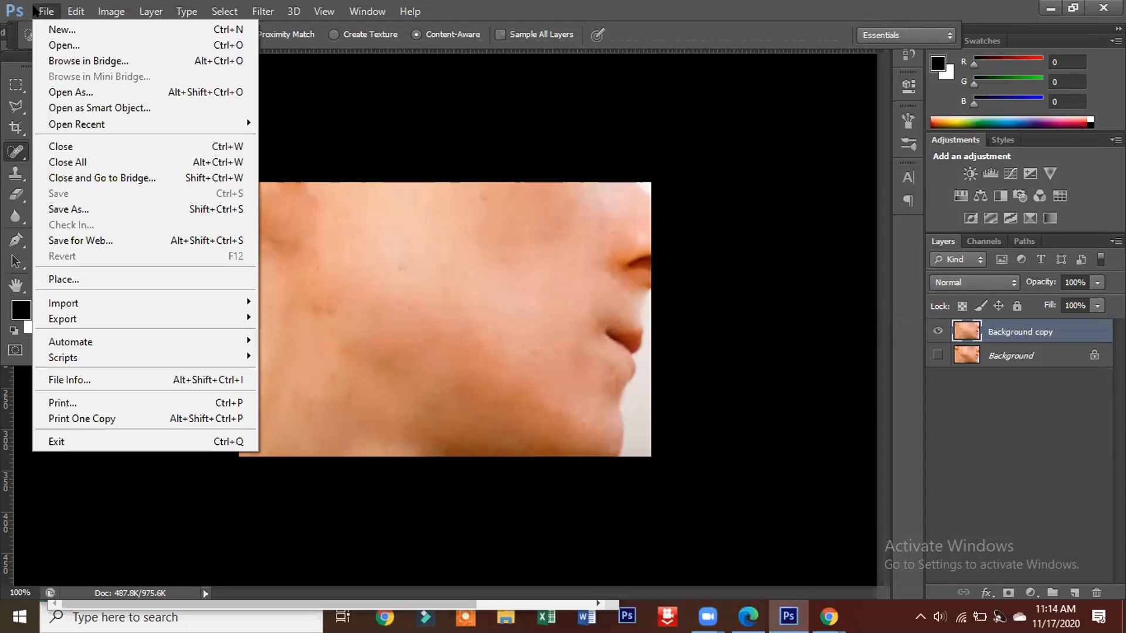
click(73, 51)
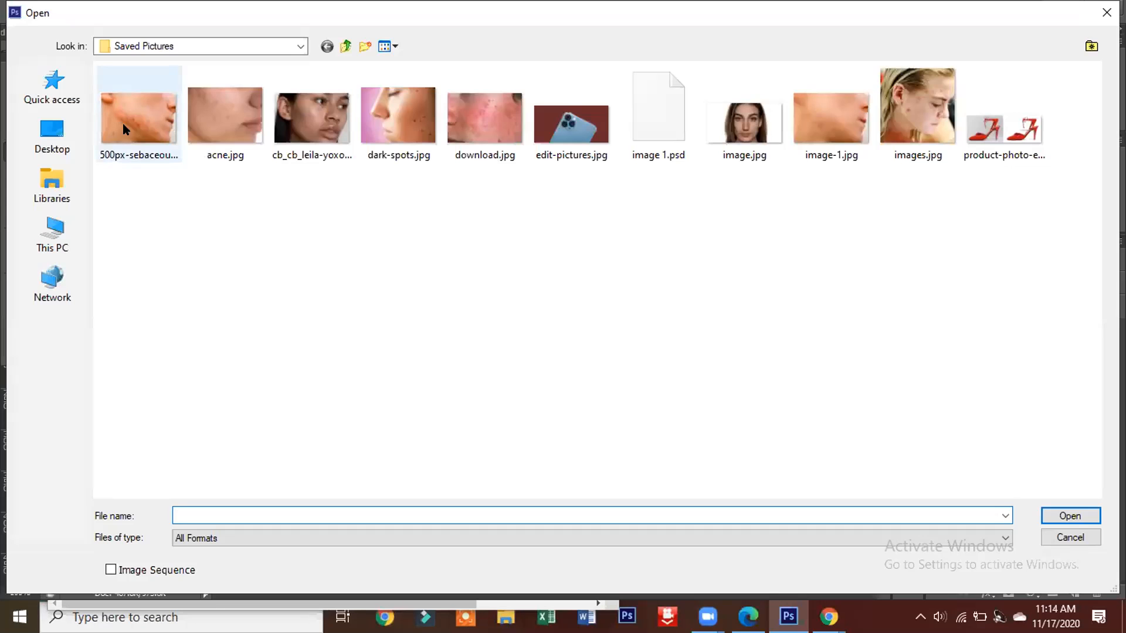
click(52, 230)
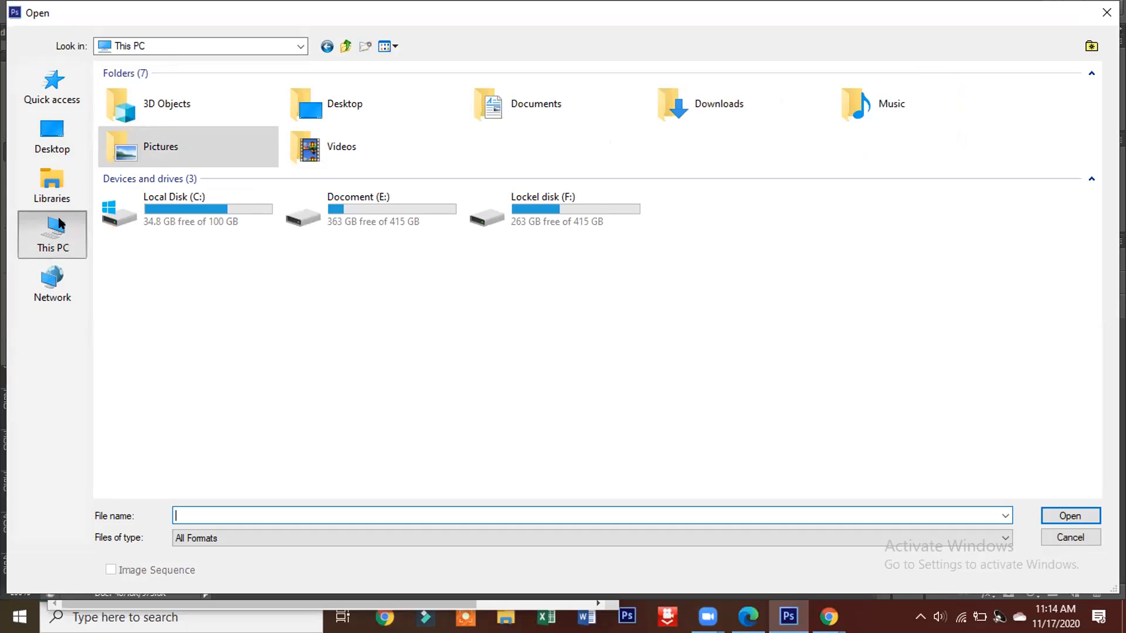
click(324, 46)
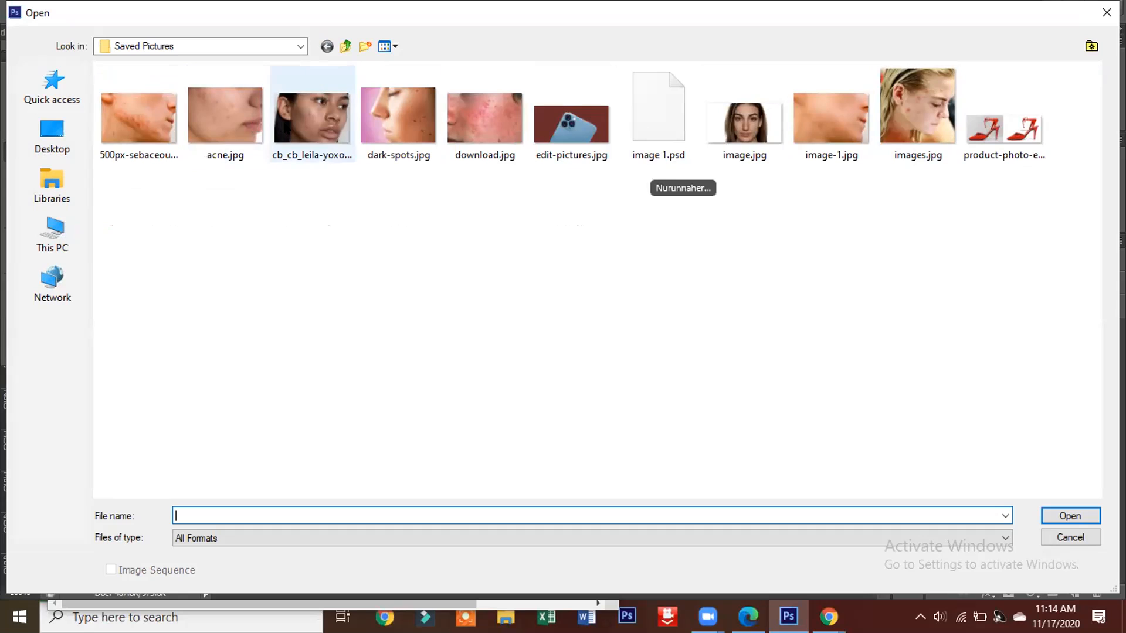
click(646, 122)
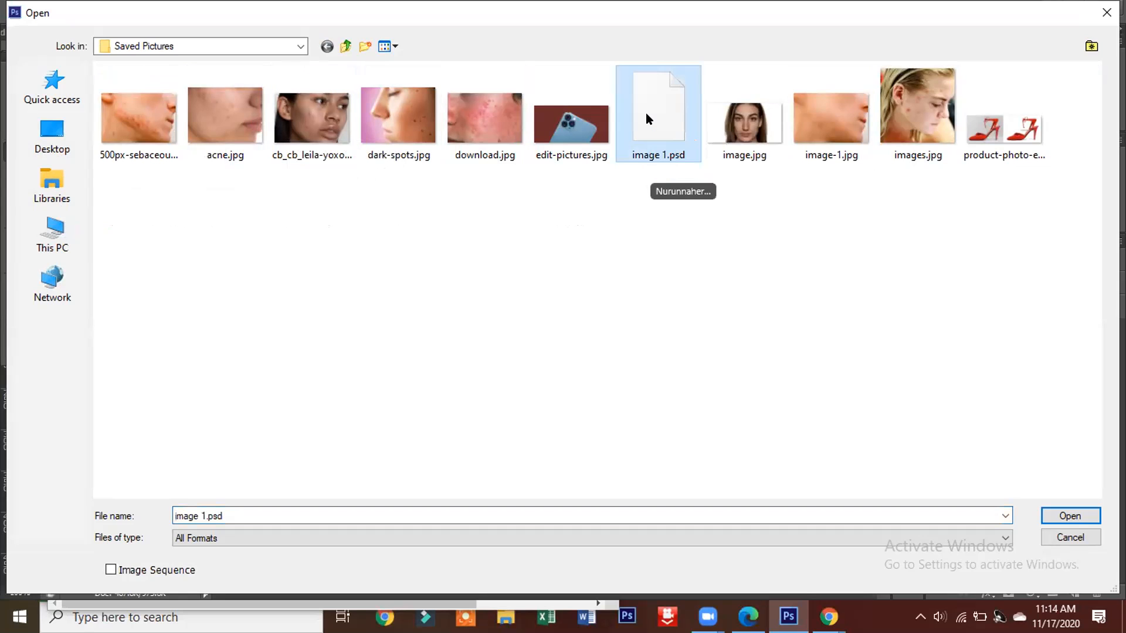
right_click(647, 117)
click(689, 152)
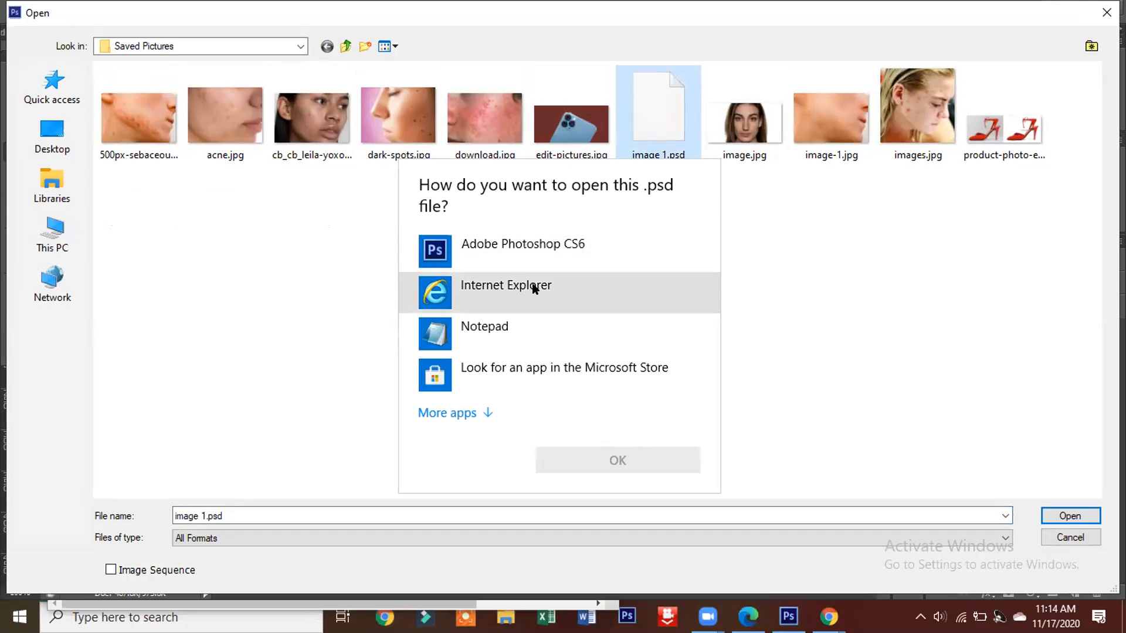
click(522, 246)
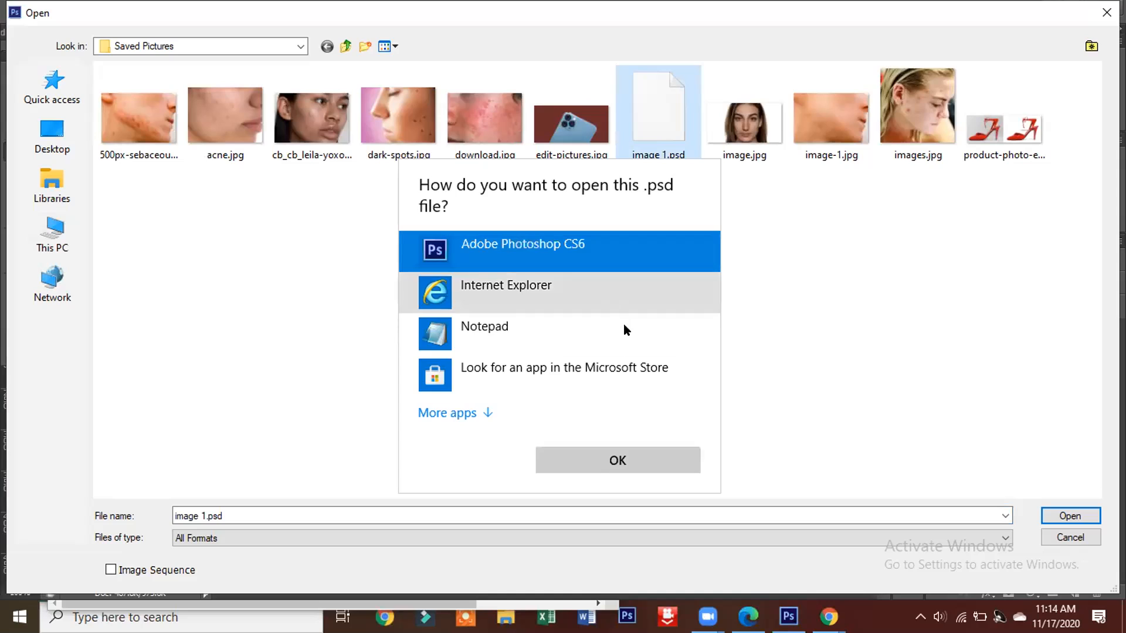
click(593, 460)
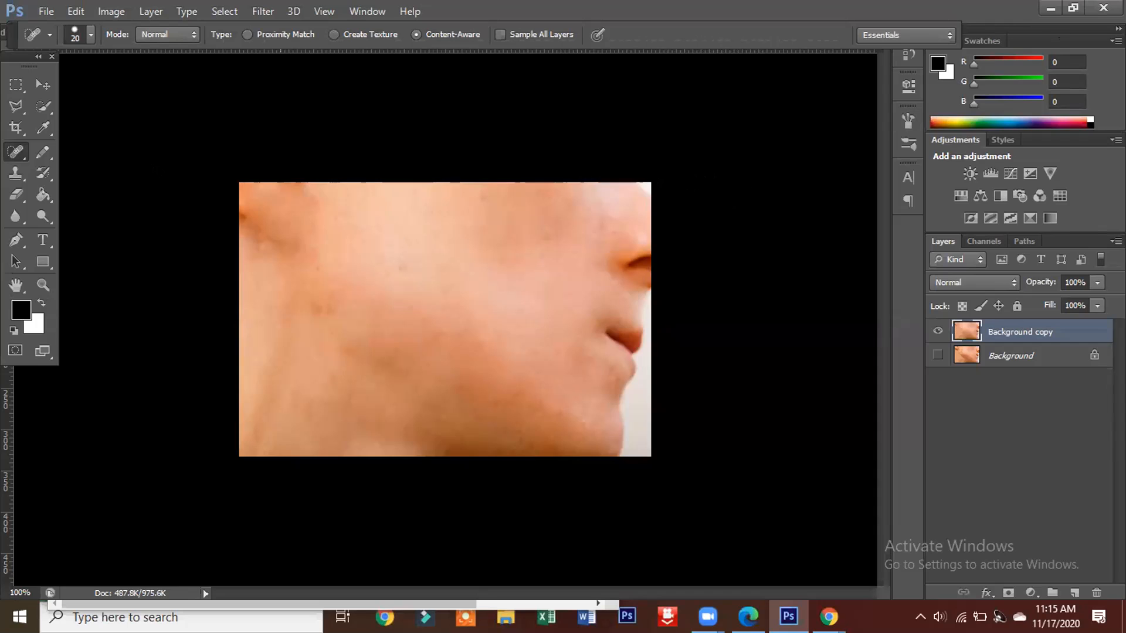
click(44, 12)
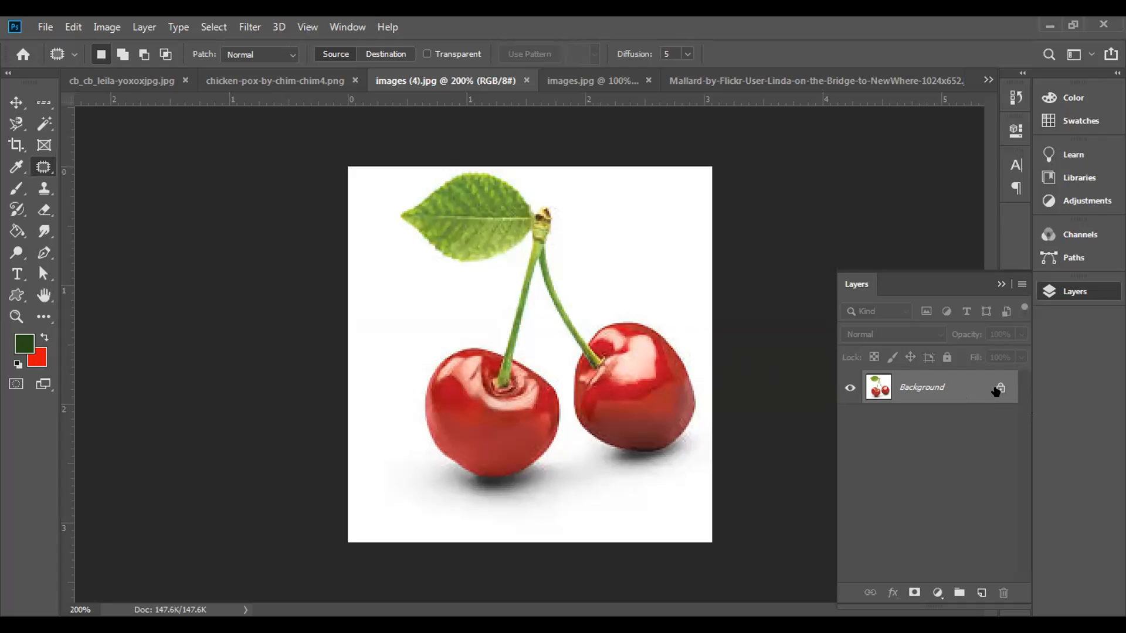
Step: Unlock the cherry image's background layer, duplicate it and hide the original layer
click(995, 390)
drag(969, 387, 981, 593)
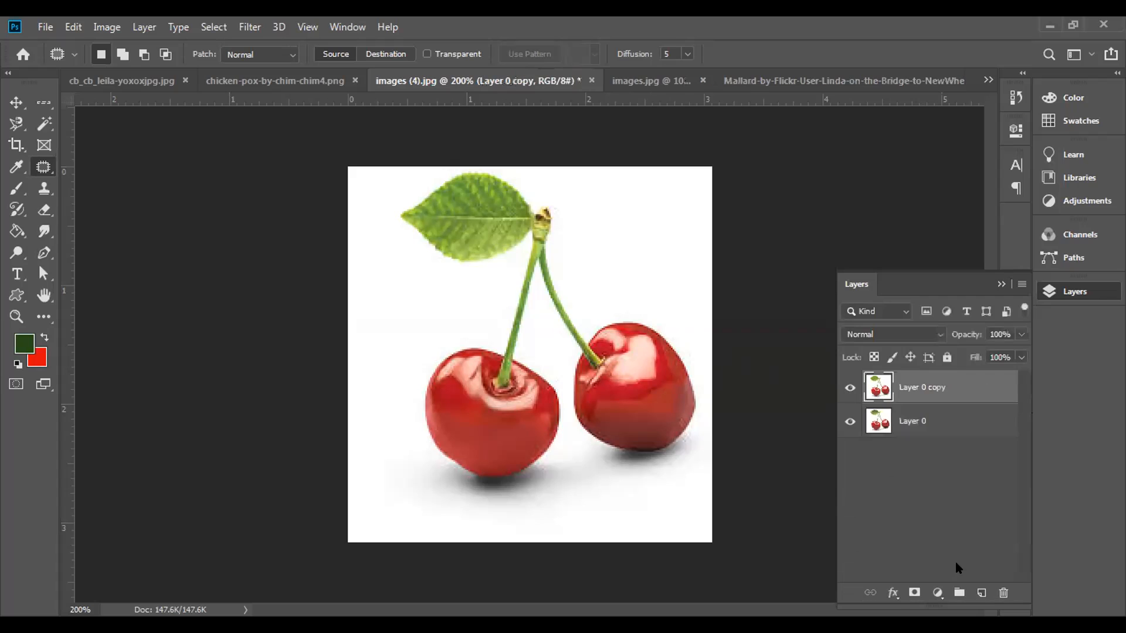
click(850, 421)
Step: Draw a loose selection around the whole left cherry with the Content-Aware Move tool
right_click(43, 168)
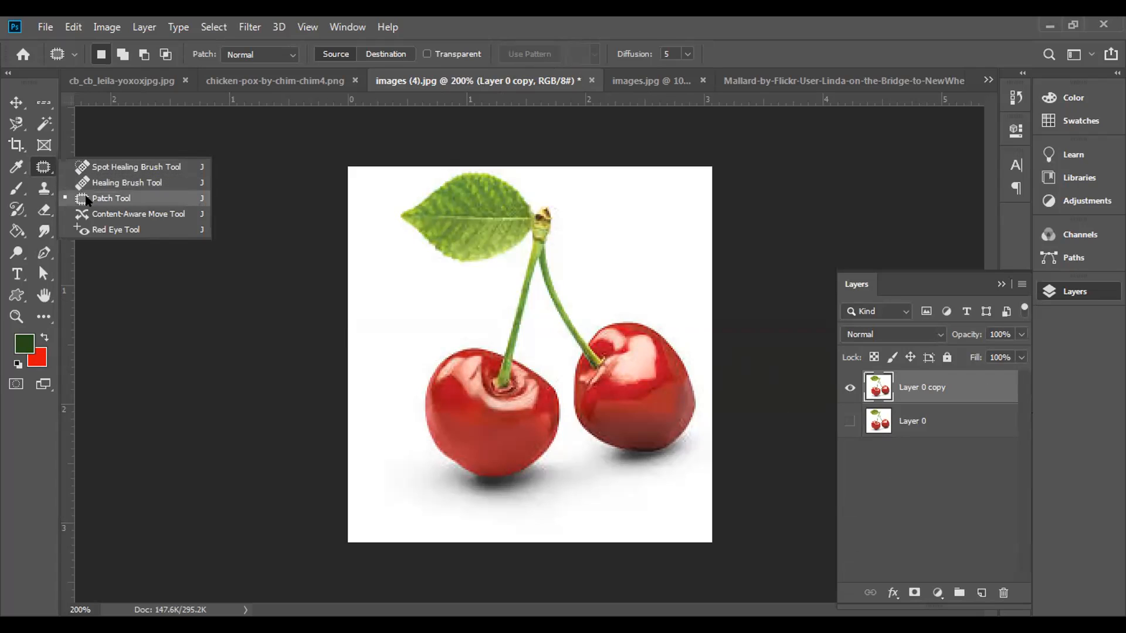
click(95, 217)
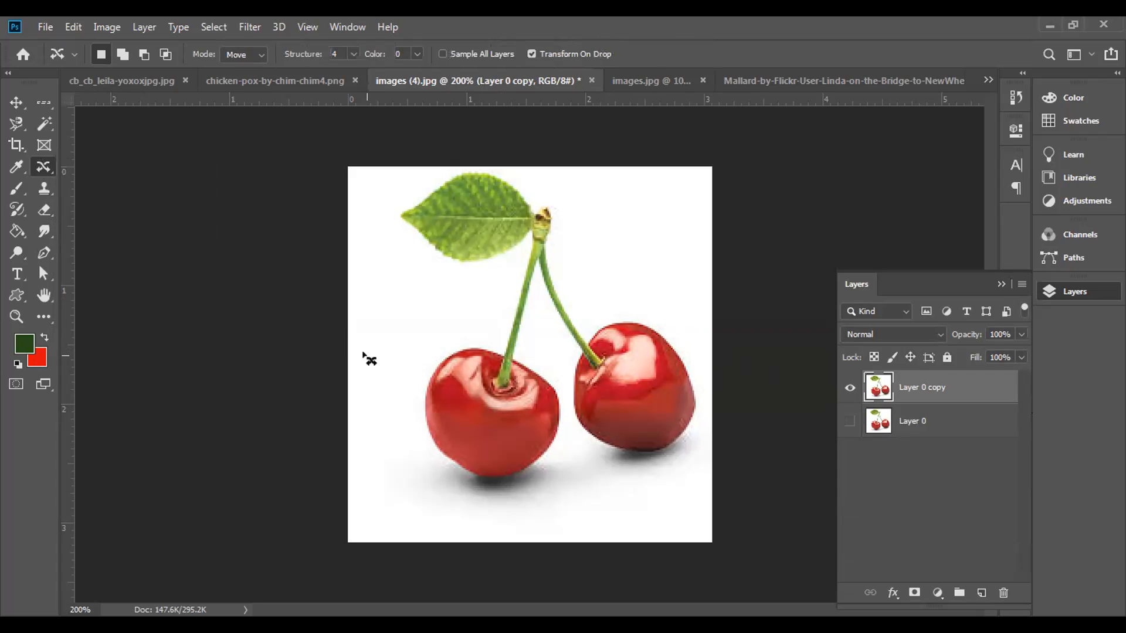
mouse_move(443, 340)
mouse_down()
mouse_move(387, 376)
mouse_move(402, 441)
mouse_move(440, 494)
mouse_move(502, 503)
mouse_move(542, 487)
mouse_move(568, 416)
mouse_up()
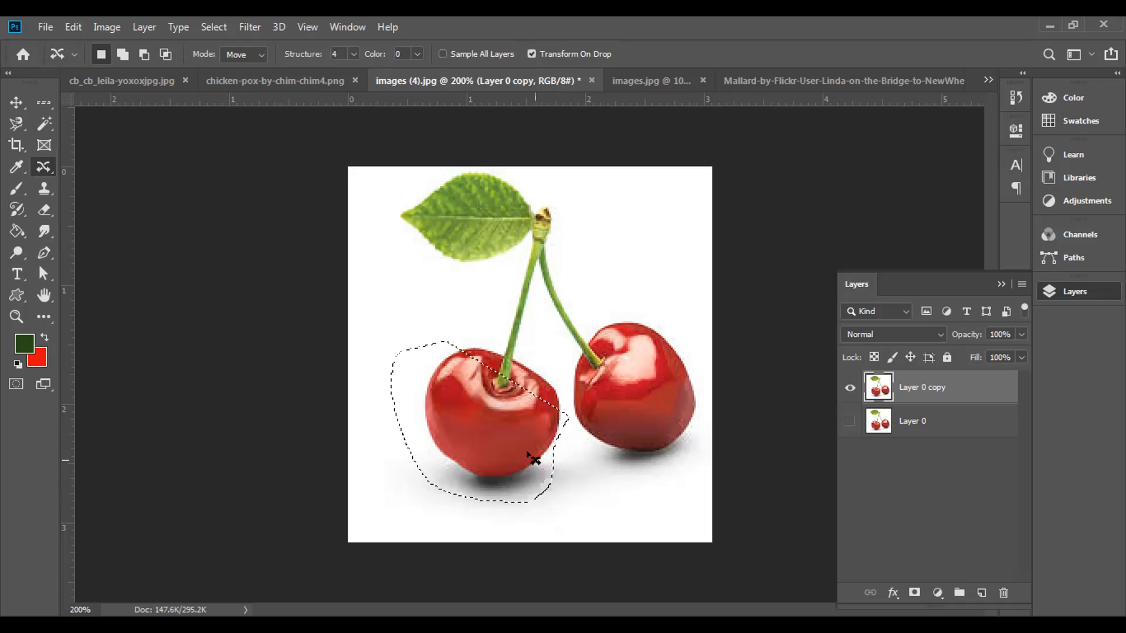
key(ctrl+d)
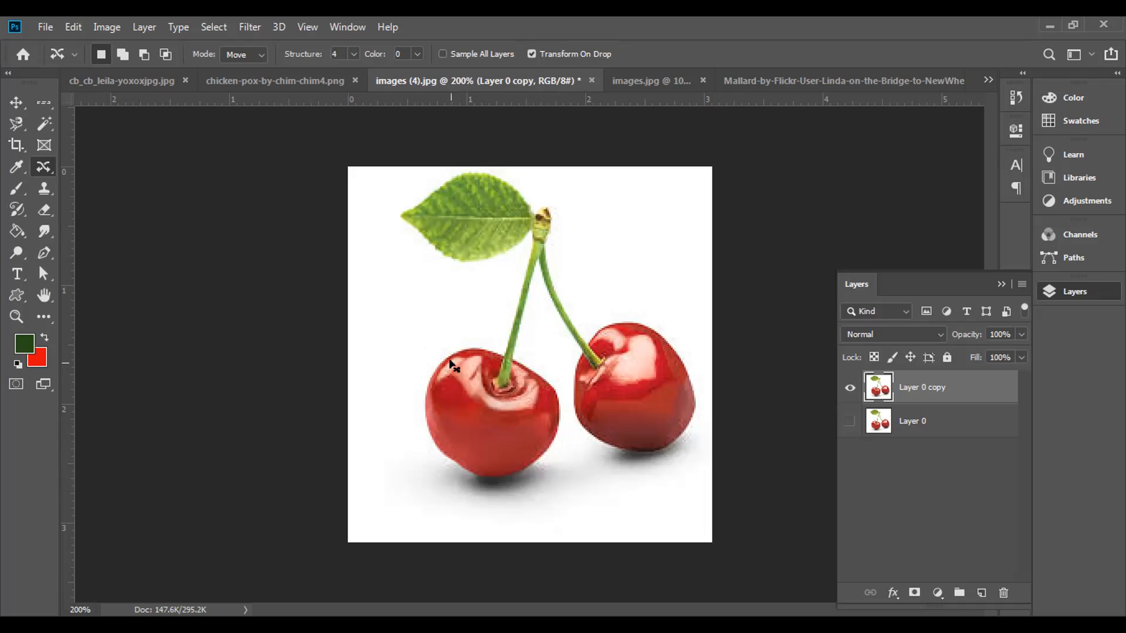
mouse_move(477, 321)
mouse_down()
mouse_move(413, 325)
mouse_move(398, 387)
mouse_move(427, 465)
mouse_move(466, 494)
mouse_move(521, 495)
mouse_move(569, 434)
mouse_move(570, 415)
mouse_move(554, 377)
mouse_move(461, 324)
mouse_up()
Step: Try relocating the selected cherry beside the leaf in Move mode, and undo the move
click(256, 57)
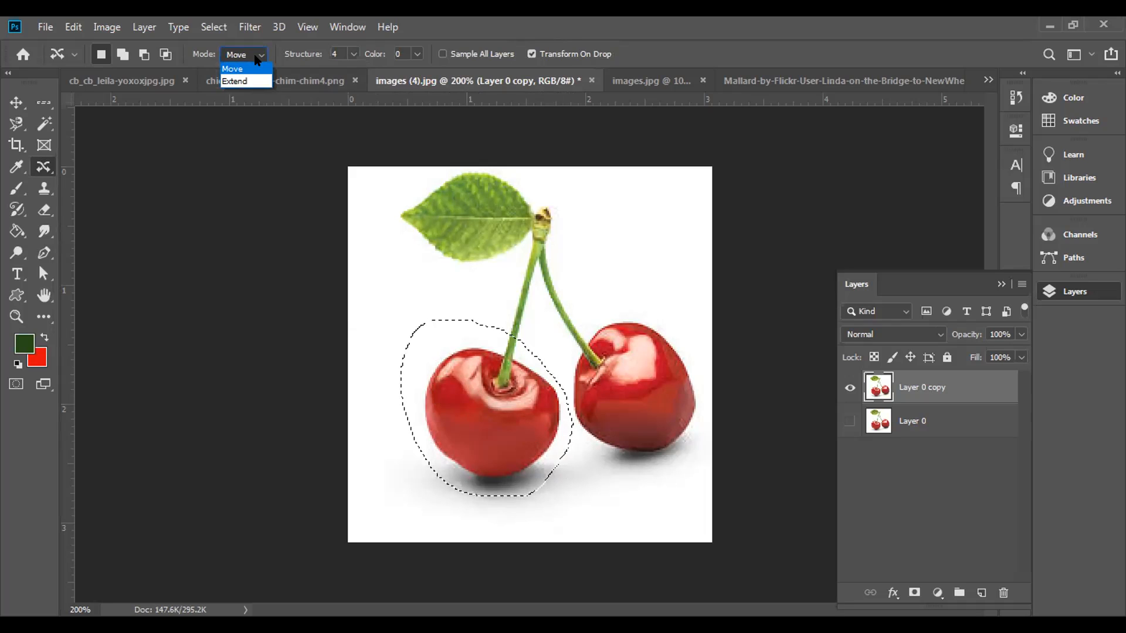
click(234, 69)
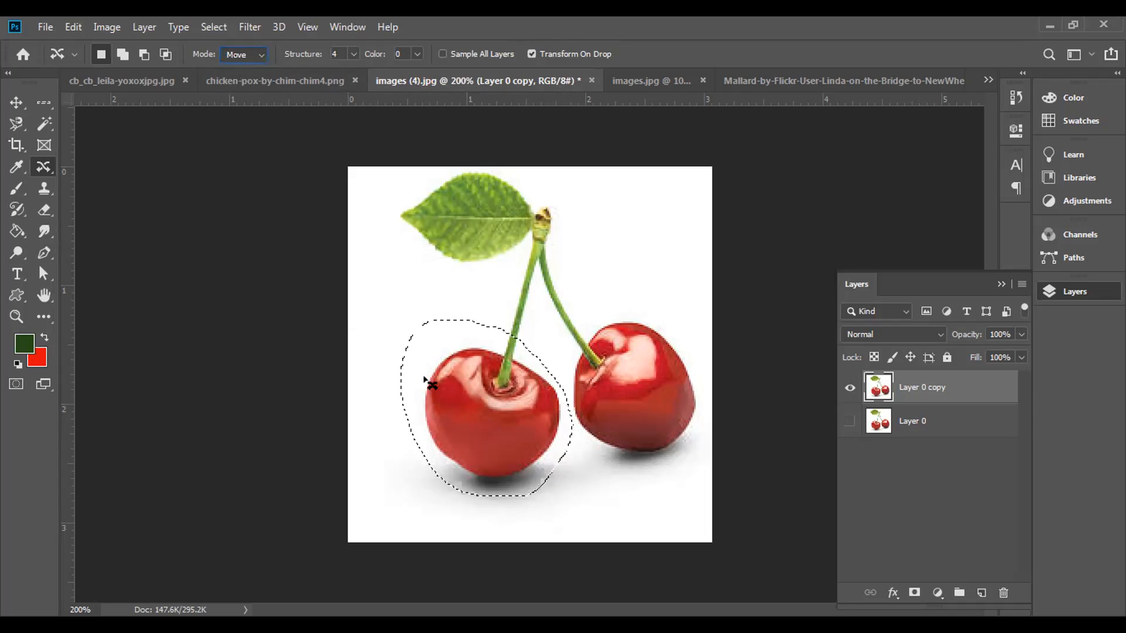
drag(471, 422, 403, 262)
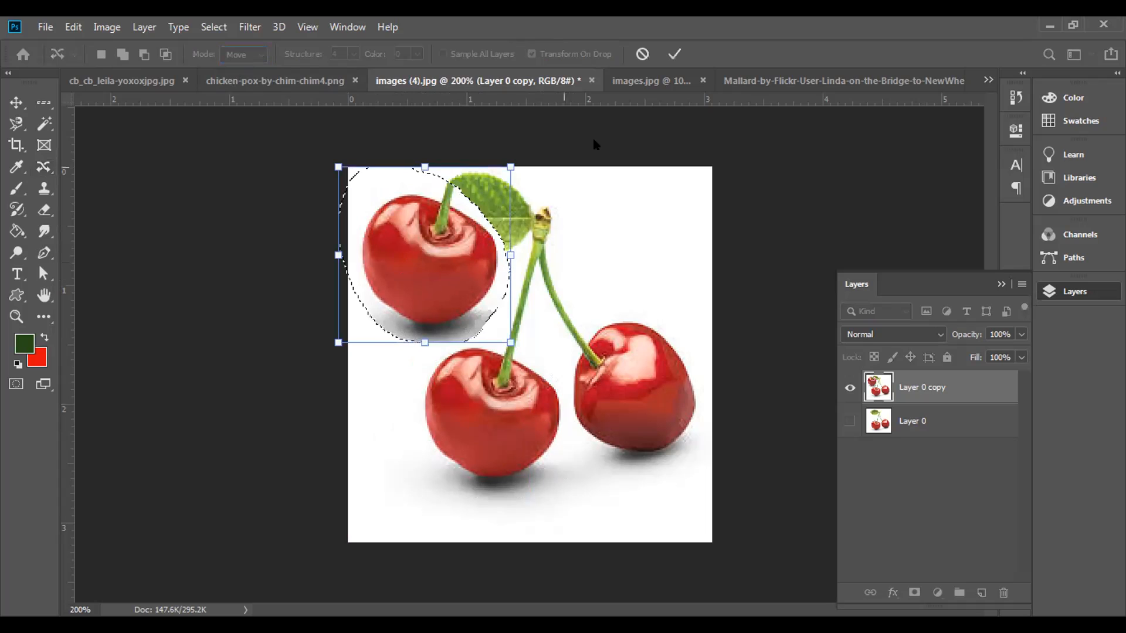
click(674, 54)
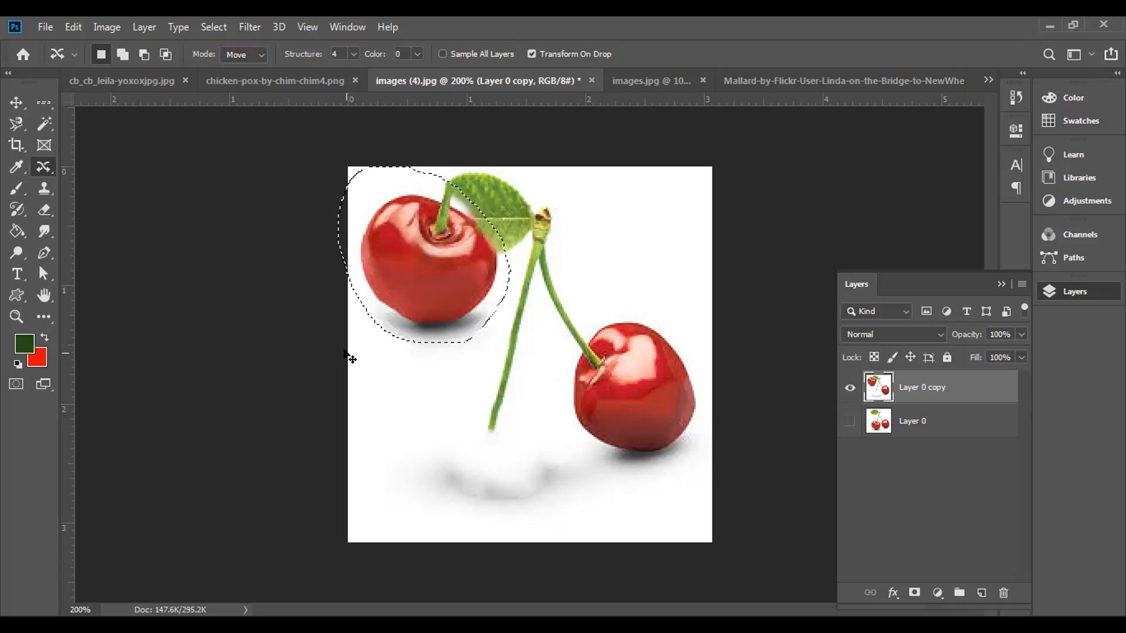
key(ctrl+z)
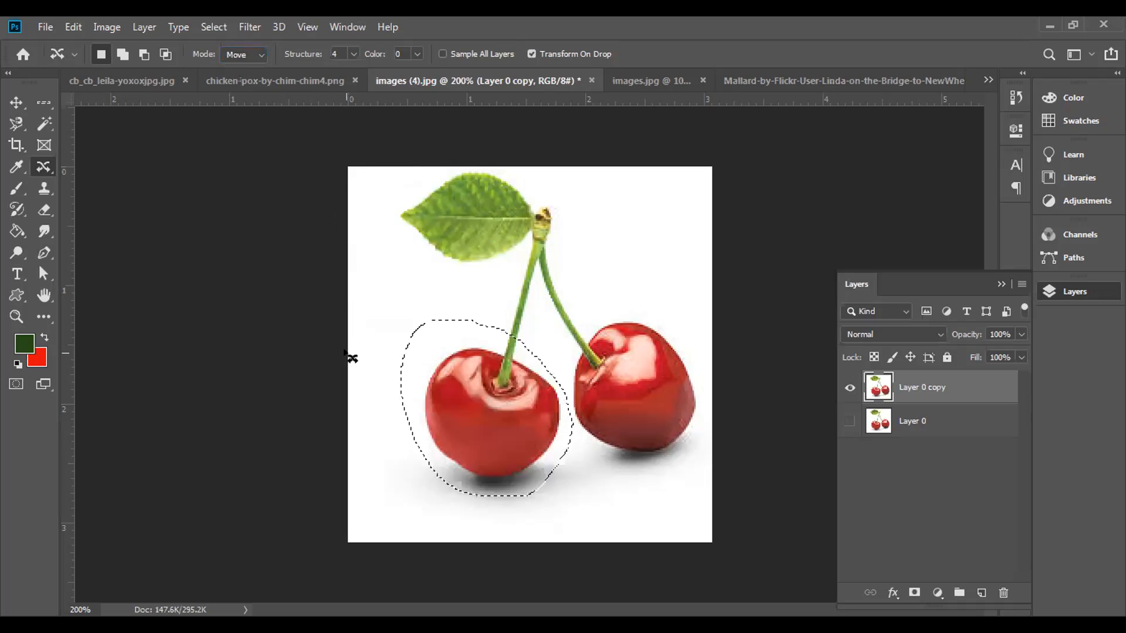
Step: Place a copy of the selected cherry up beside the leaf using Extend mode, and clear the selection
click(256, 54)
click(258, 70)
drag(495, 426, 424, 291)
click(674, 53)
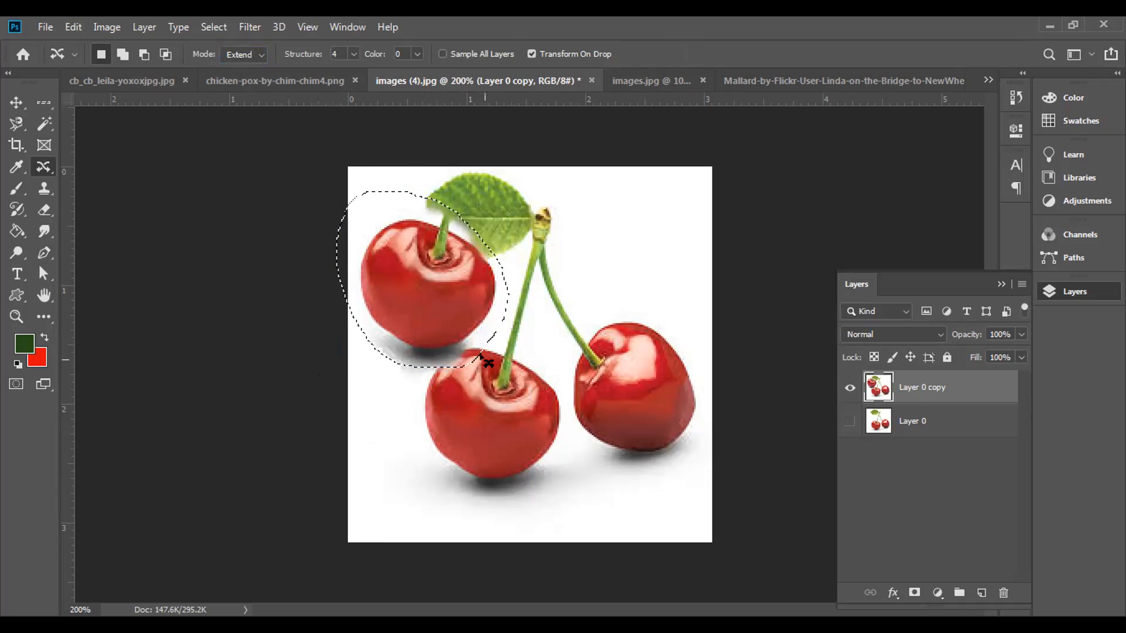
key(ctrl+d)
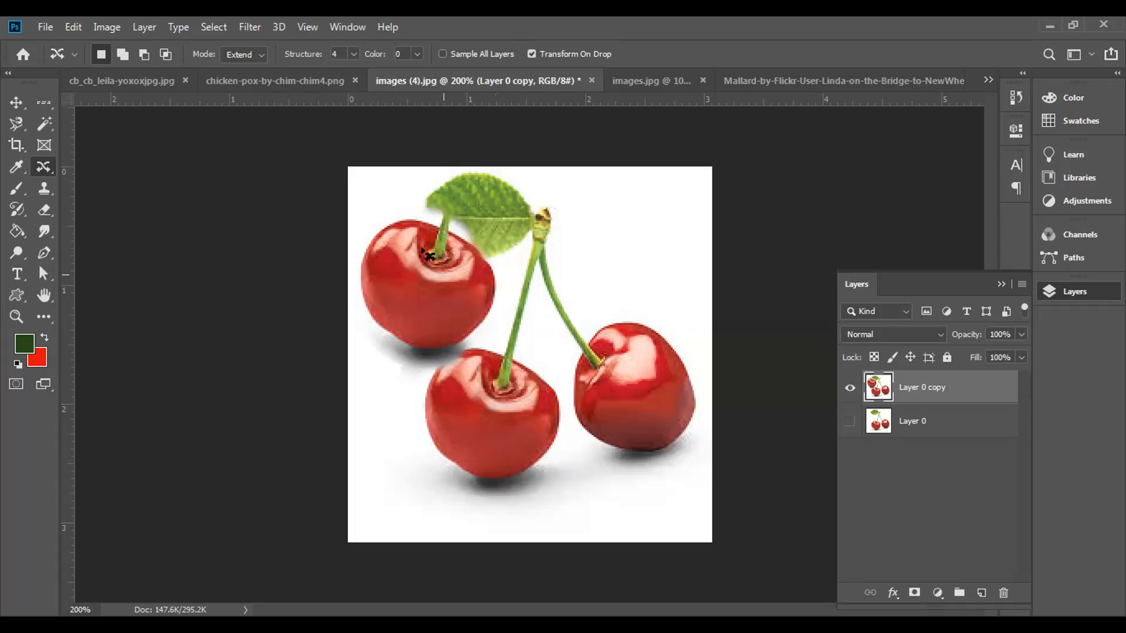
Step: In images.jpg, the duck family photo, unlock the background layer, duplicate it and hide the original layer
click(628, 85)
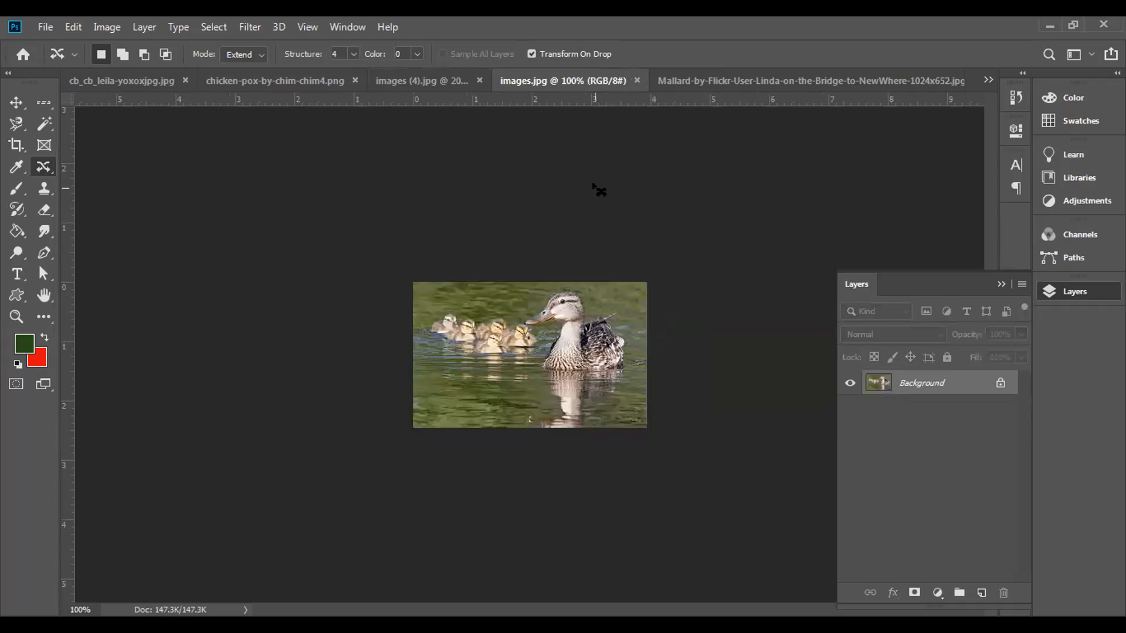
key(ctrl+plus)
key(ctrl+plus)
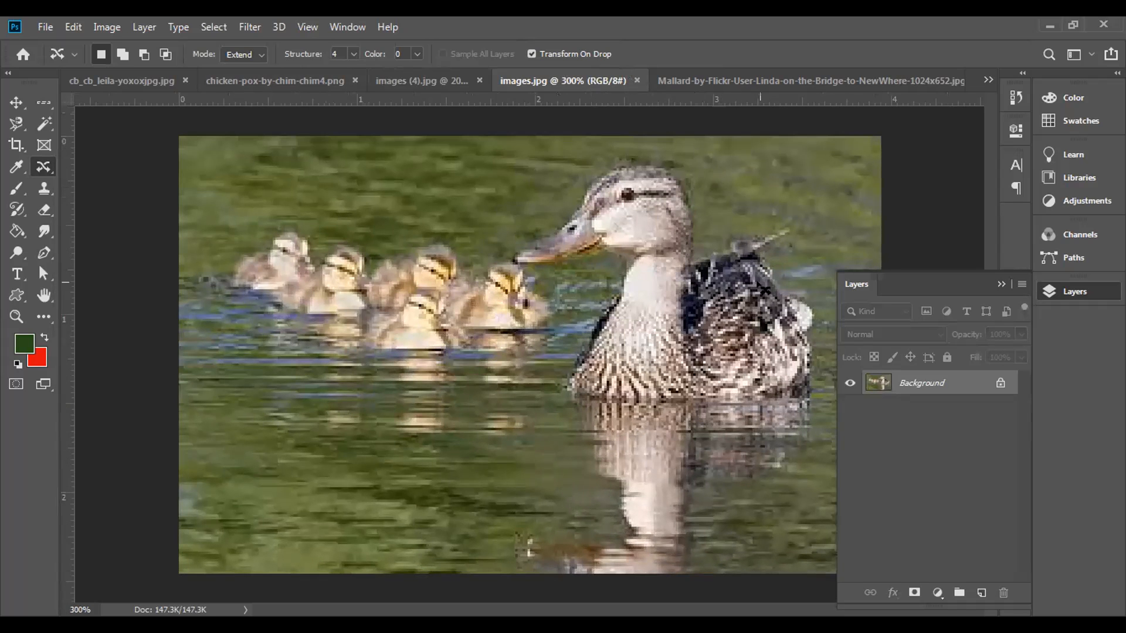
click(994, 382)
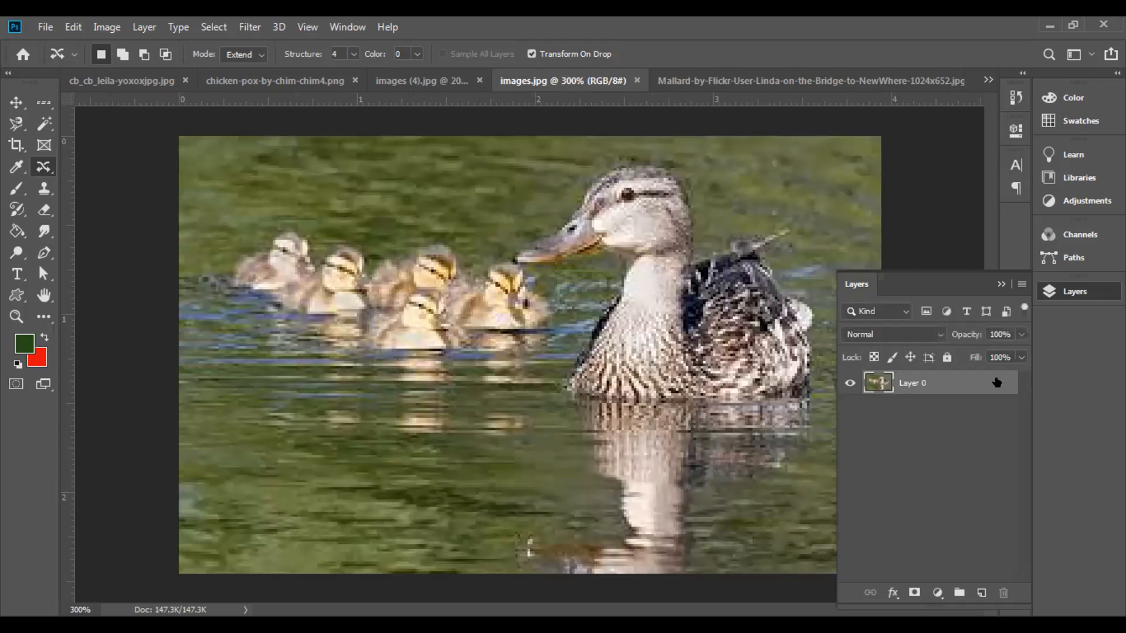
drag(970, 382, 980, 591)
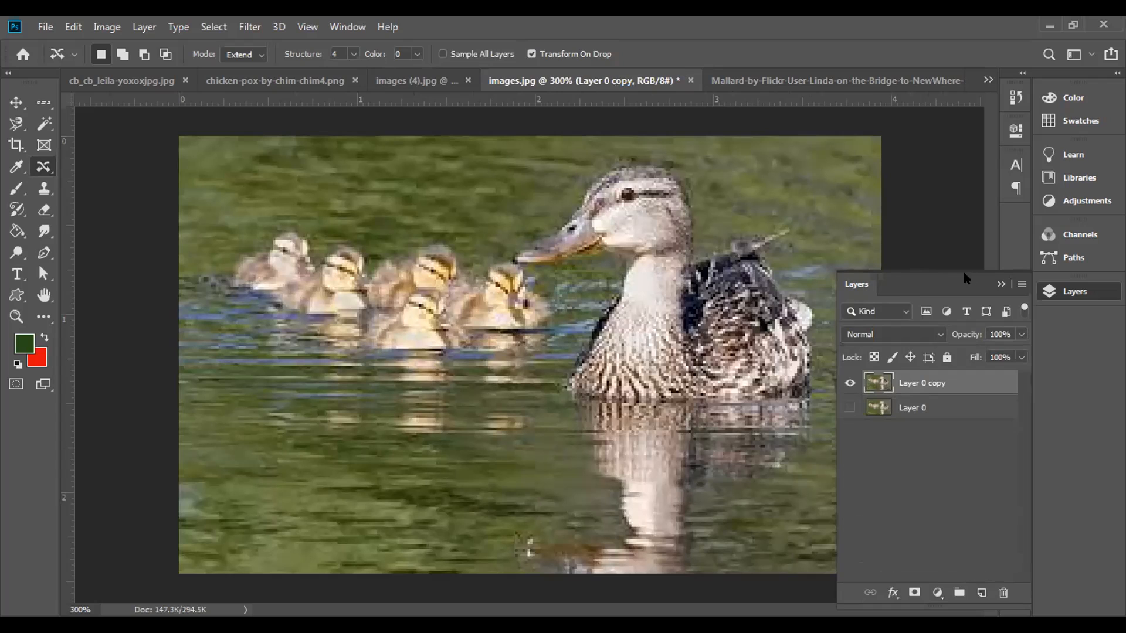
click(1001, 285)
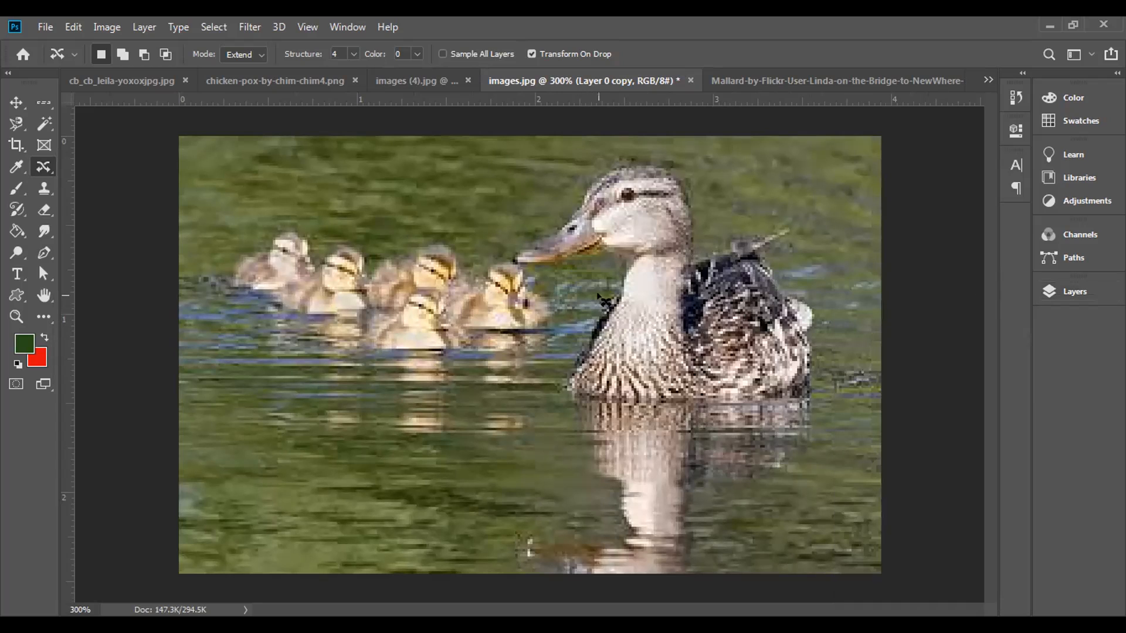
Step: Try copying the closely outlined mother duck over the water below the ducklings in Extend mode, then undo the copy and clear the selection
mouse_move(605, 300)
mouse_down()
mouse_move(559, 367)
mouse_move(562, 388)
mouse_move(719, 407)
mouse_move(800, 397)
mouse_move(818, 380)
mouse_move(808, 287)
mouse_move(759, 249)
mouse_move(783, 216)
mouse_move(691, 240)
mouse_move(677, 177)
mouse_move(649, 156)
mouse_move(622, 154)
mouse_move(588, 167)
mouse_move(495, 253)
mouse_move(530, 275)
mouse_move(610, 253)
mouse_move(609, 303)
mouse_up()
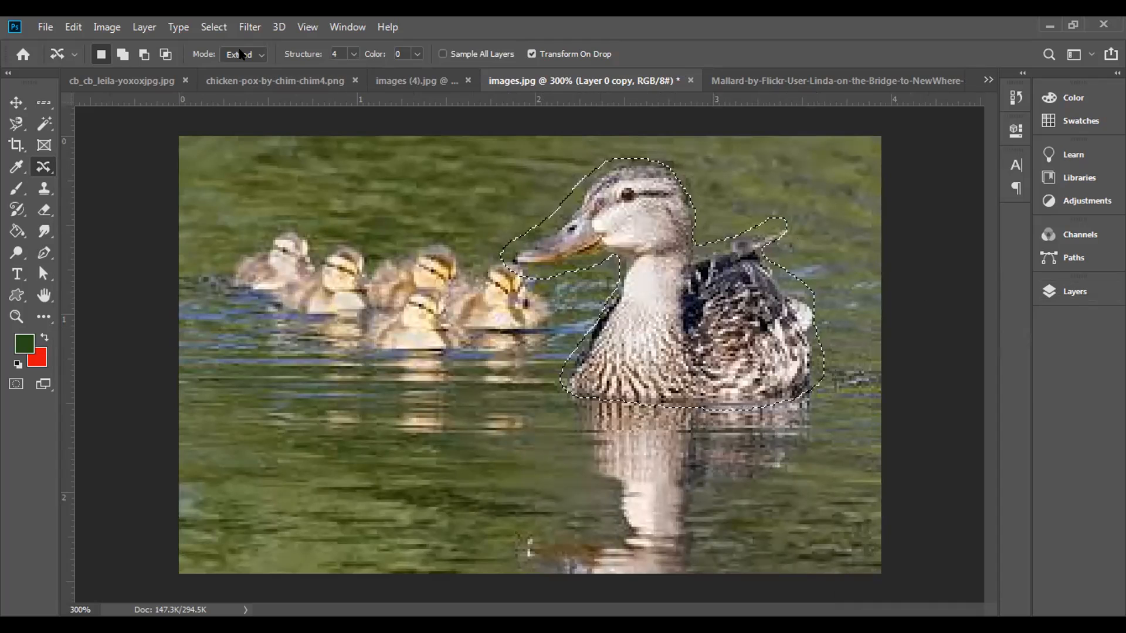
click(257, 55)
click(246, 81)
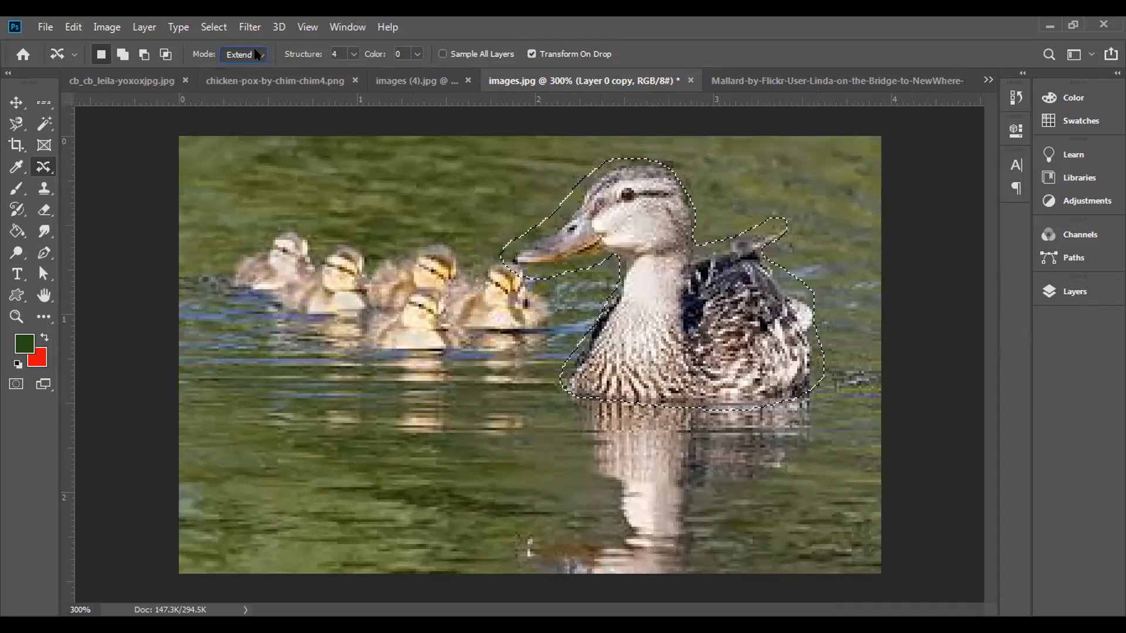
drag(673, 297, 361, 399)
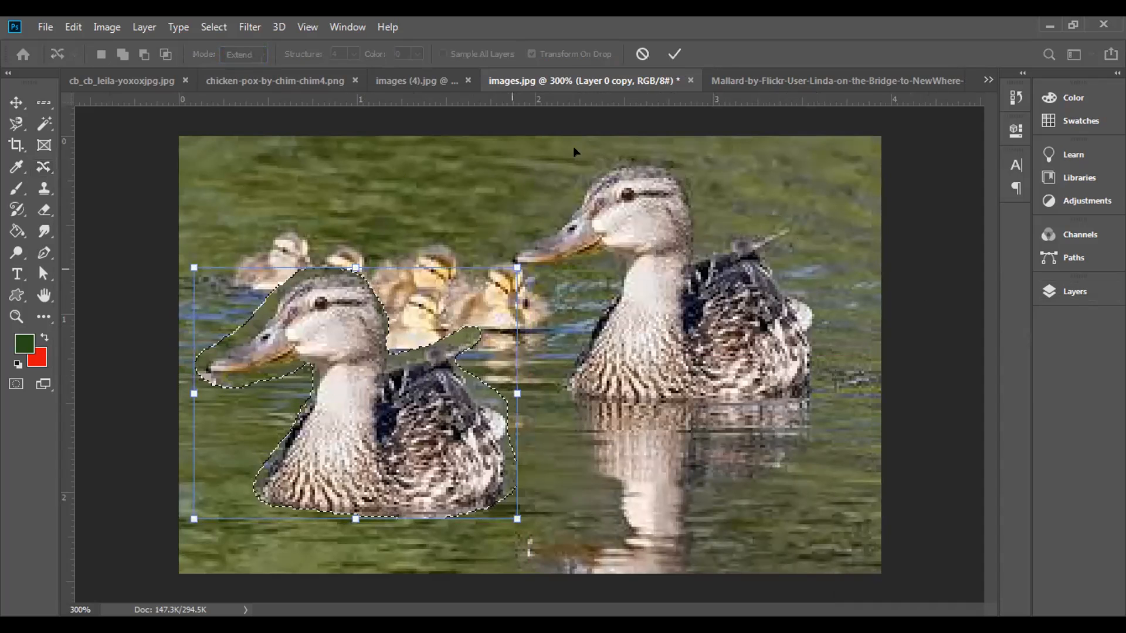
click(674, 54)
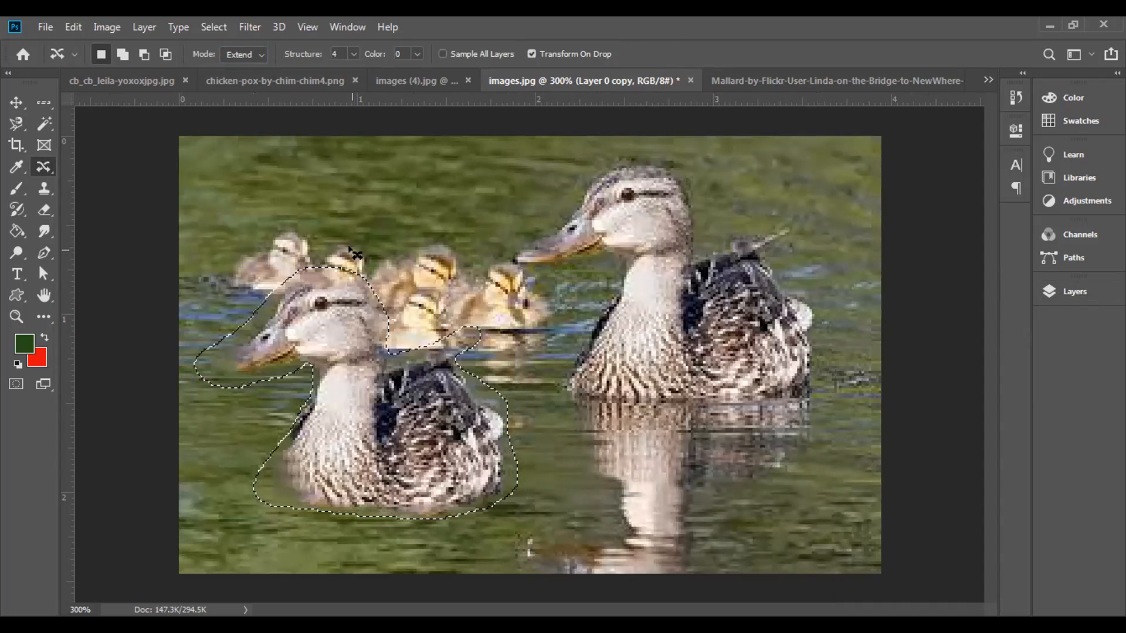
key(ctrl+d)
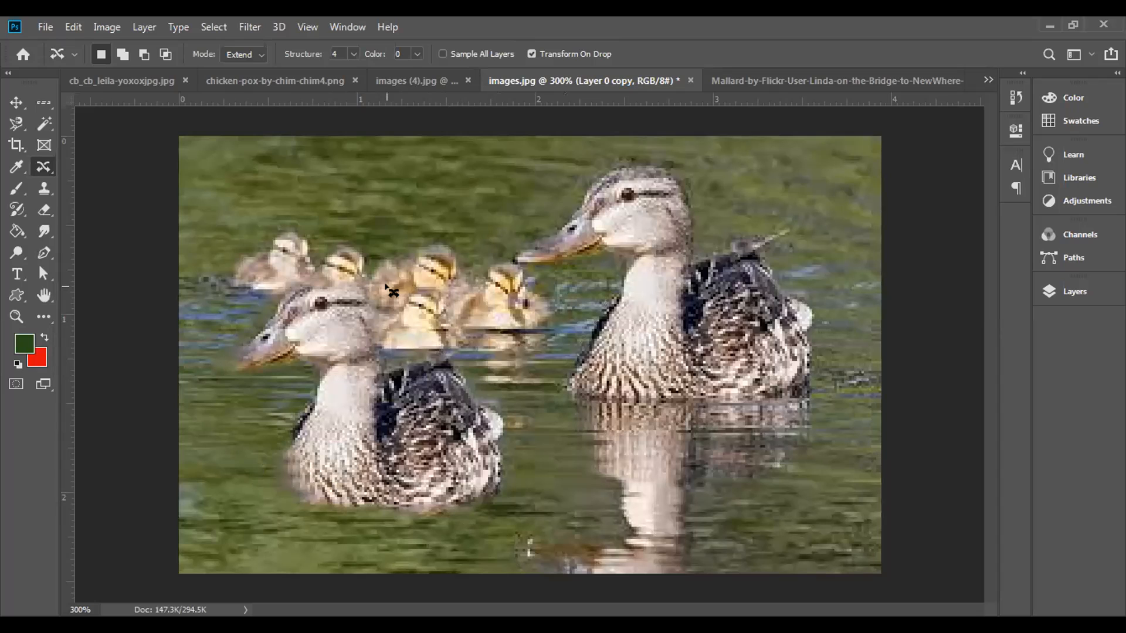
key(ctrl+shift+d)
key(ctrl+shift+z)
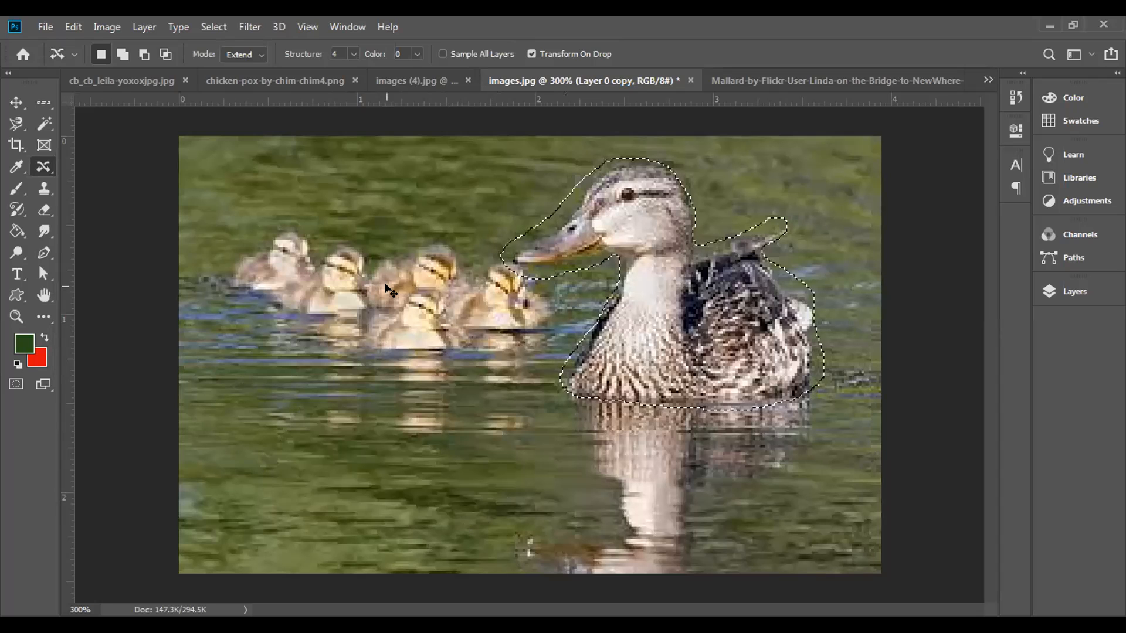
key(ctrl+d)
Step: Select the mother duck loosely with her reflection, place a copy below the ducklings using Content-Aware Move in Extend mode, and deselect
mouse_move(572, 280)
mouse_down()
mouse_move(468, 430)
mouse_move(572, 478)
mouse_move(755, 471)
mouse_move(821, 428)
mouse_move(846, 365)
mouse_move(845, 307)
mouse_move(793, 248)
mouse_move(800, 184)
mouse_move(779, 165)
mouse_move(717, 170)
mouse_move(622, 126)
mouse_move(573, 130)
mouse_move(457, 209)
mouse_move(443, 245)
mouse_move(470, 271)
mouse_move(569, 280)
mouse_move(554, 374)
mouse_move(425, 394)
mouse_move(374, 361)
mouse_move(361, 385)
mouse_up()
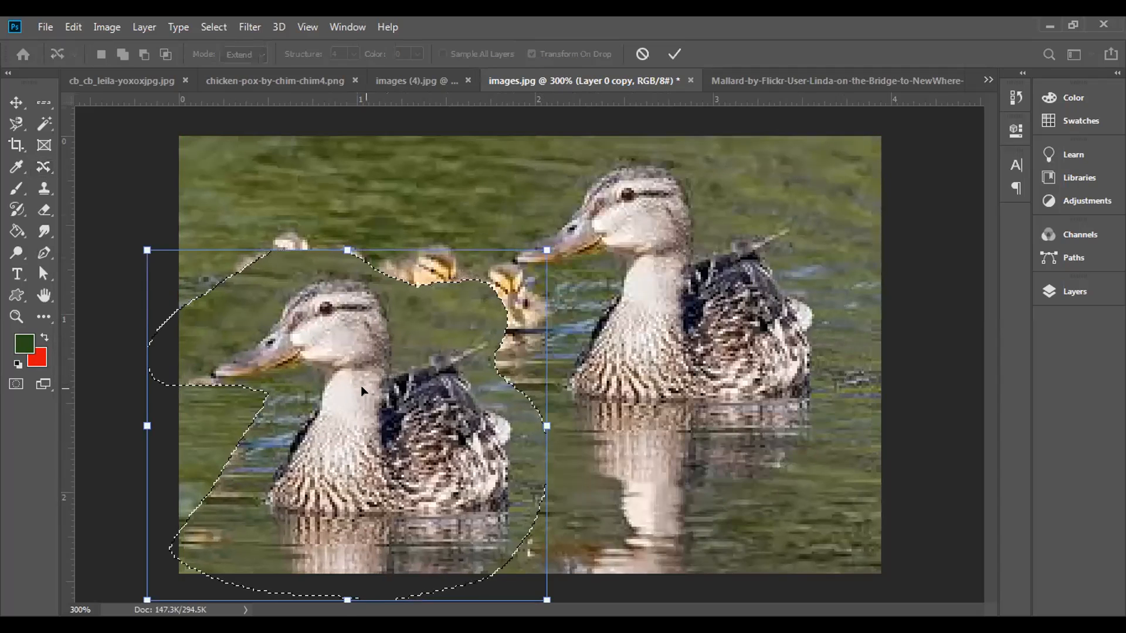
click(673, 53)
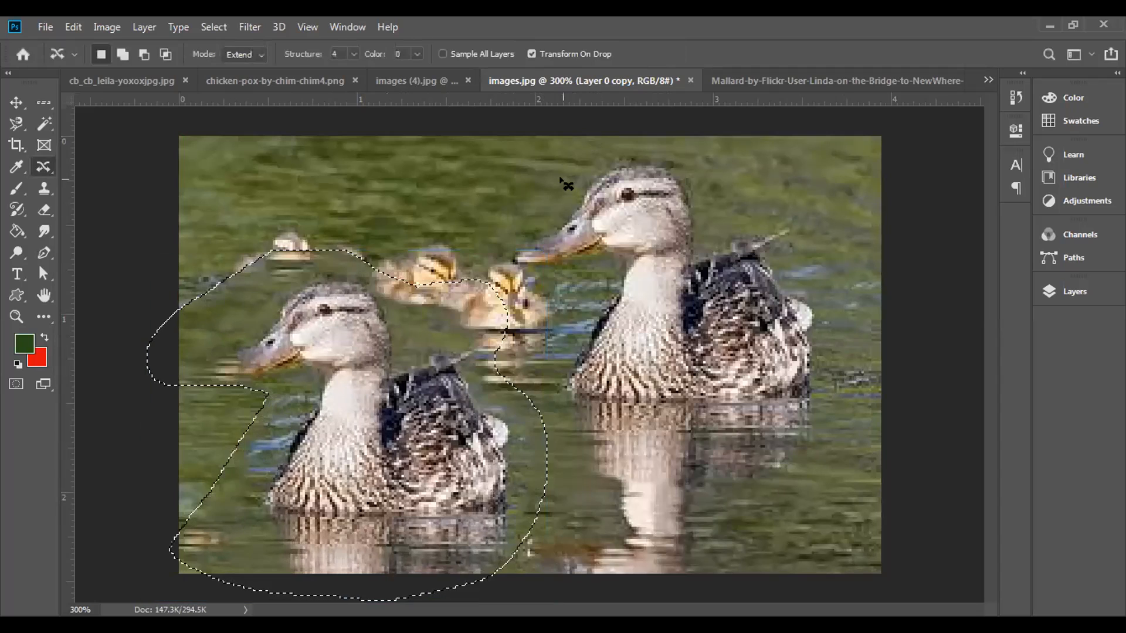
key(ctrl+d)
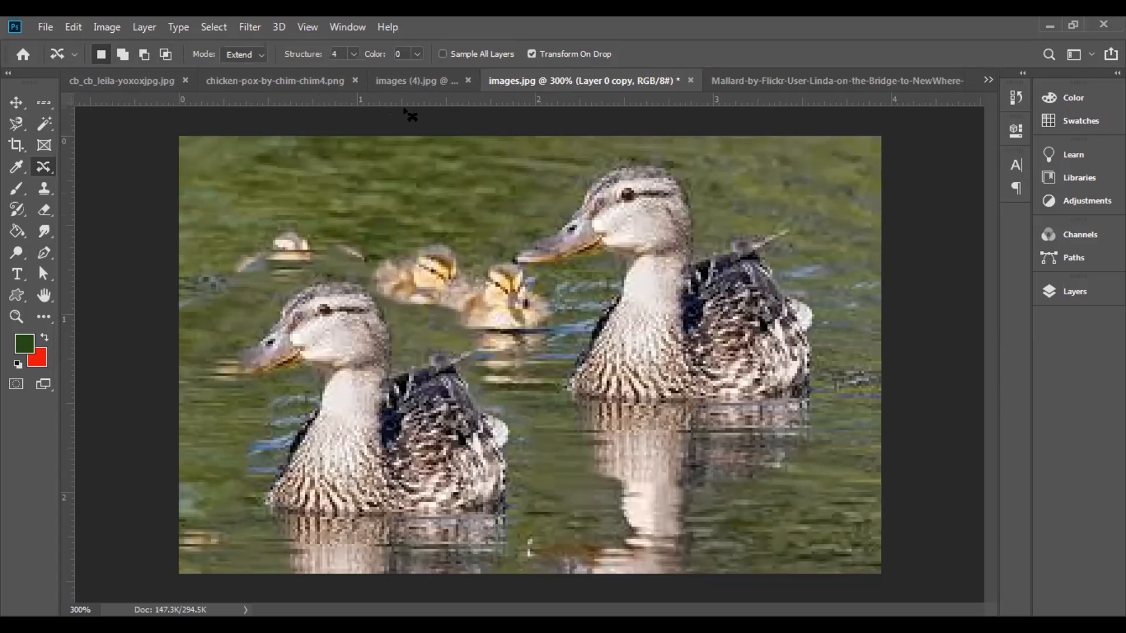
Step: Open red-eye-in-photo-1200x630.jpg from the New folder in Downloads and enlarge it to 200%
click(45, 28)
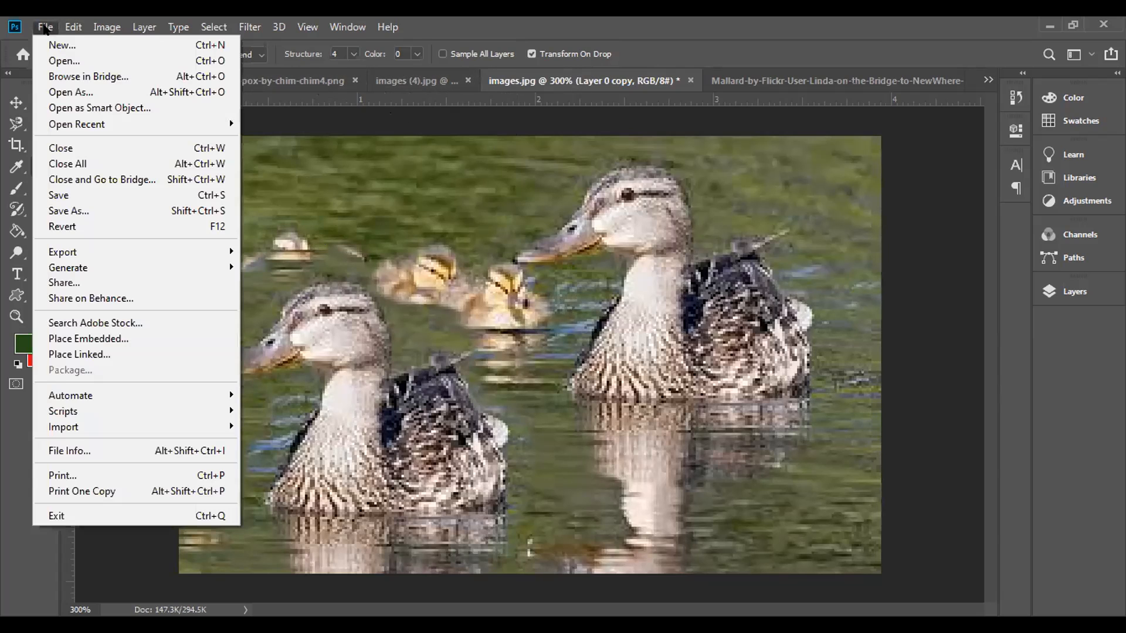
click(58, 60)
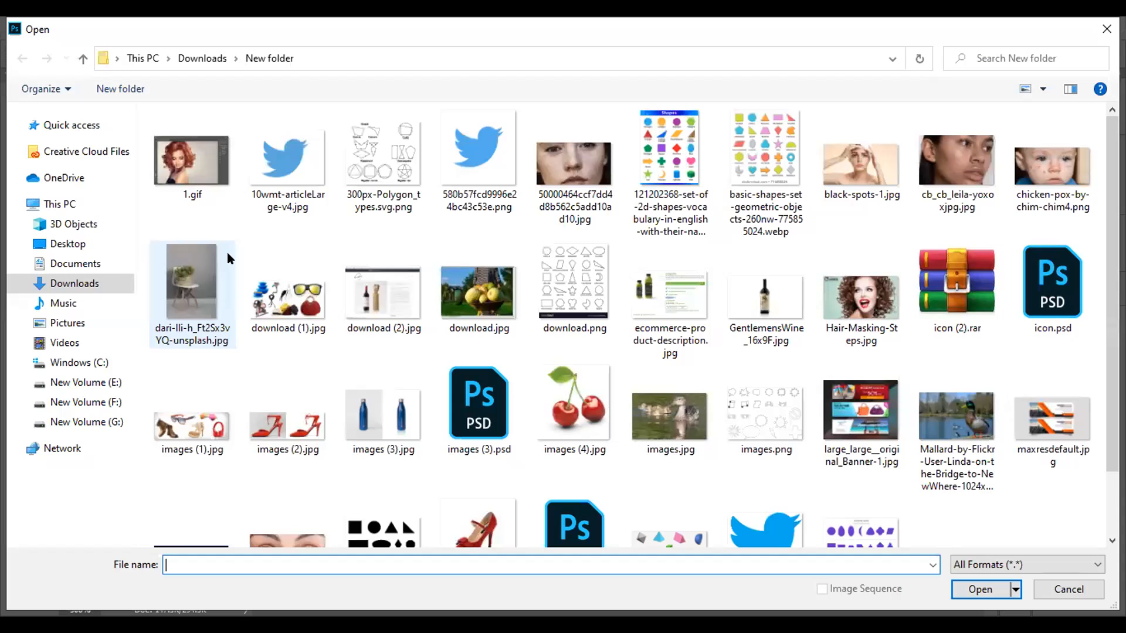
scroll(765, 392, down, 1)
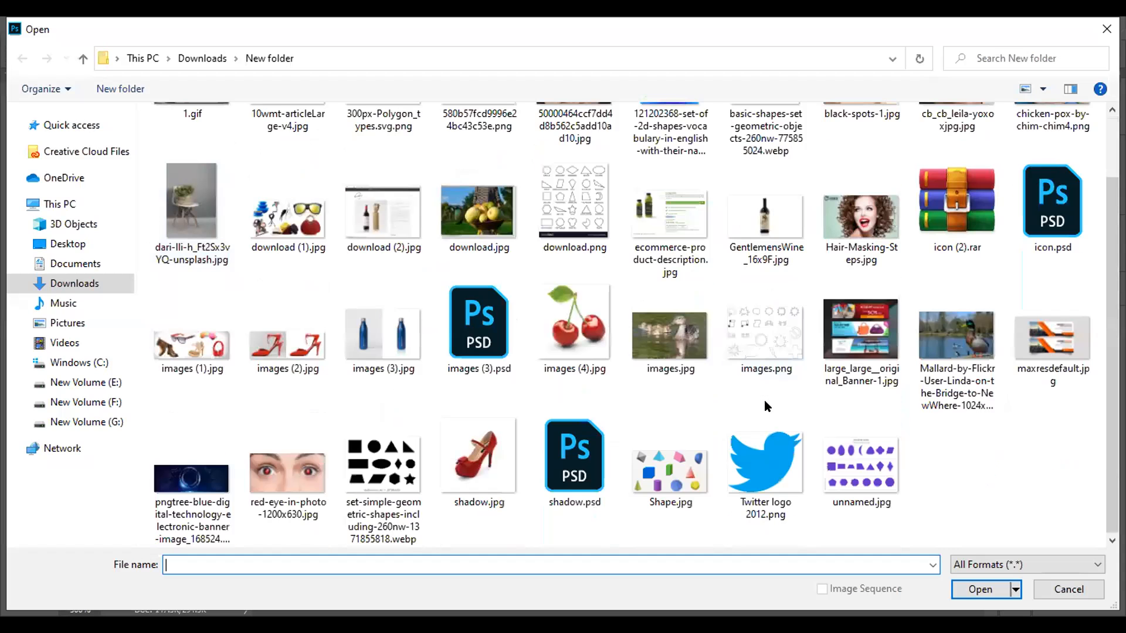
click(287, 472)
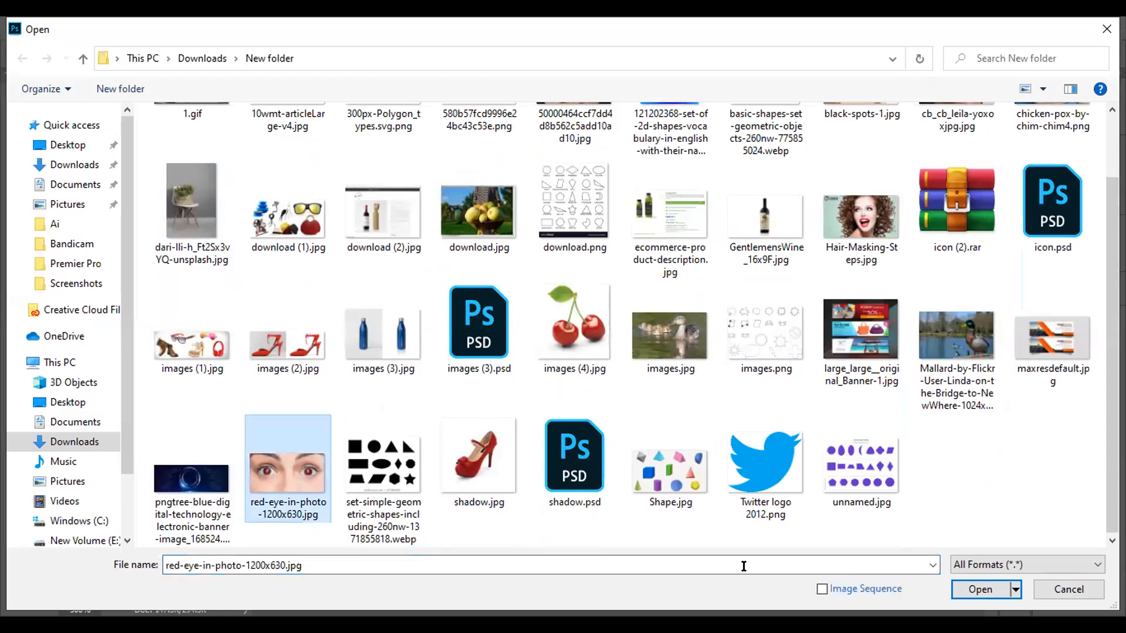
click(970, 589)
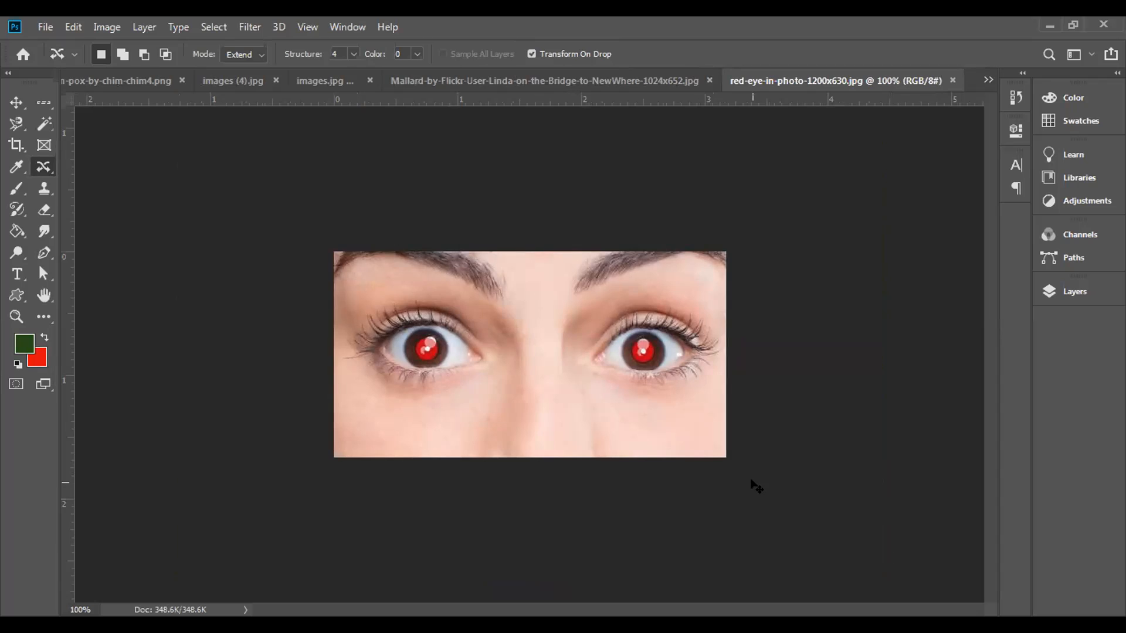
key(ctrl+plus)
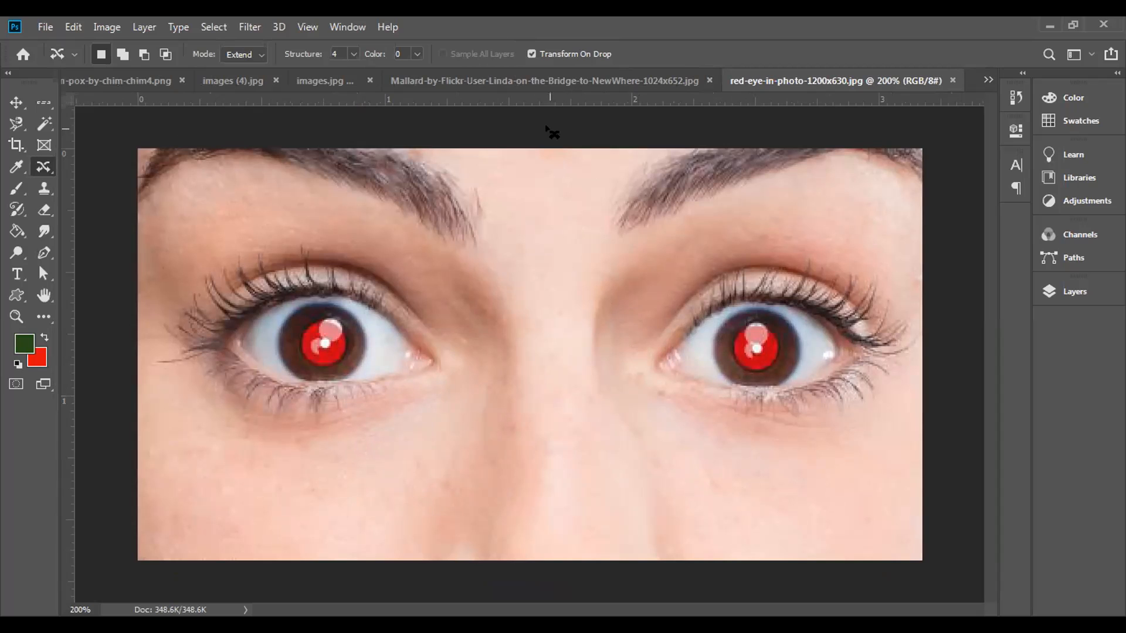
Step: In the Mallard photo, select the large duck using the Quick Selection tool with a brush size of 25
click(558, 82)
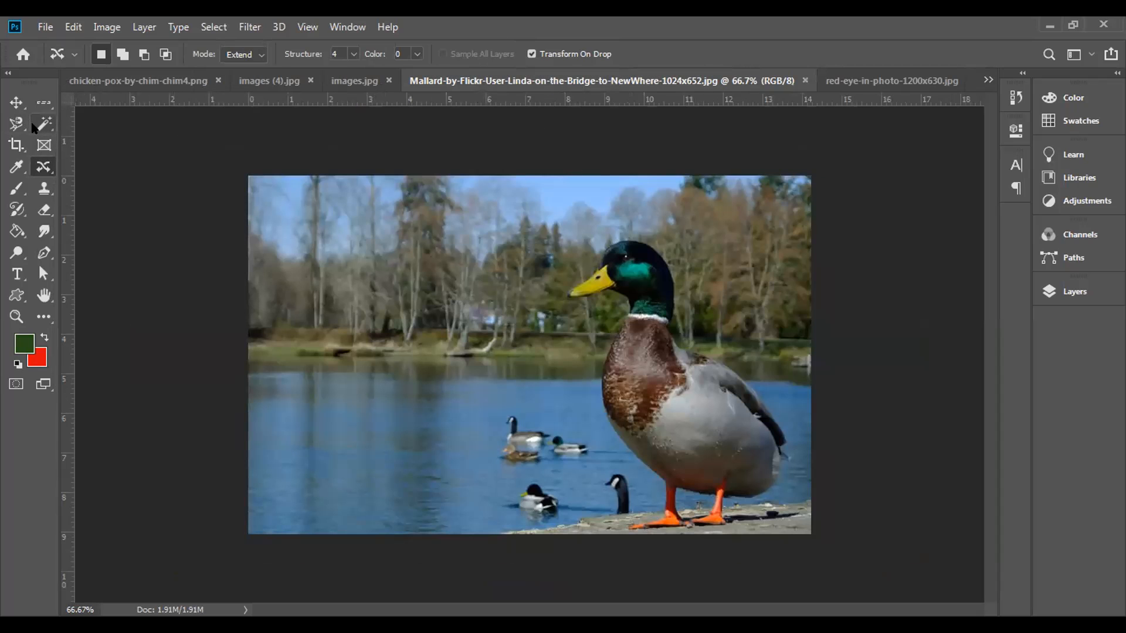
click(36, 126)
right_click(41, 125)
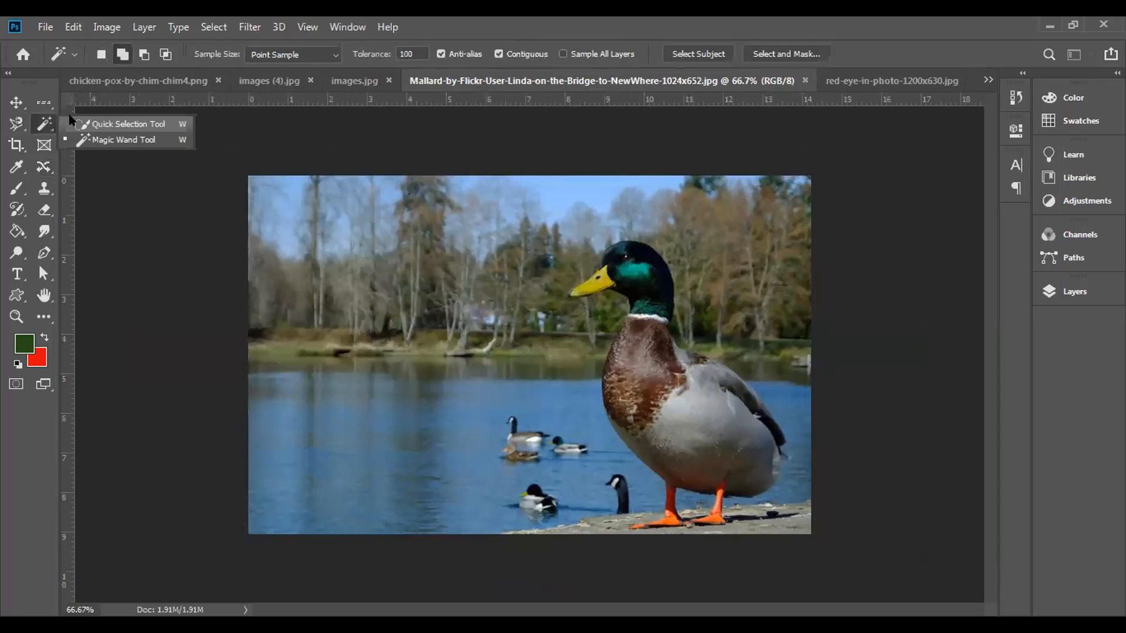
click(123, 124)
click(653, 390)
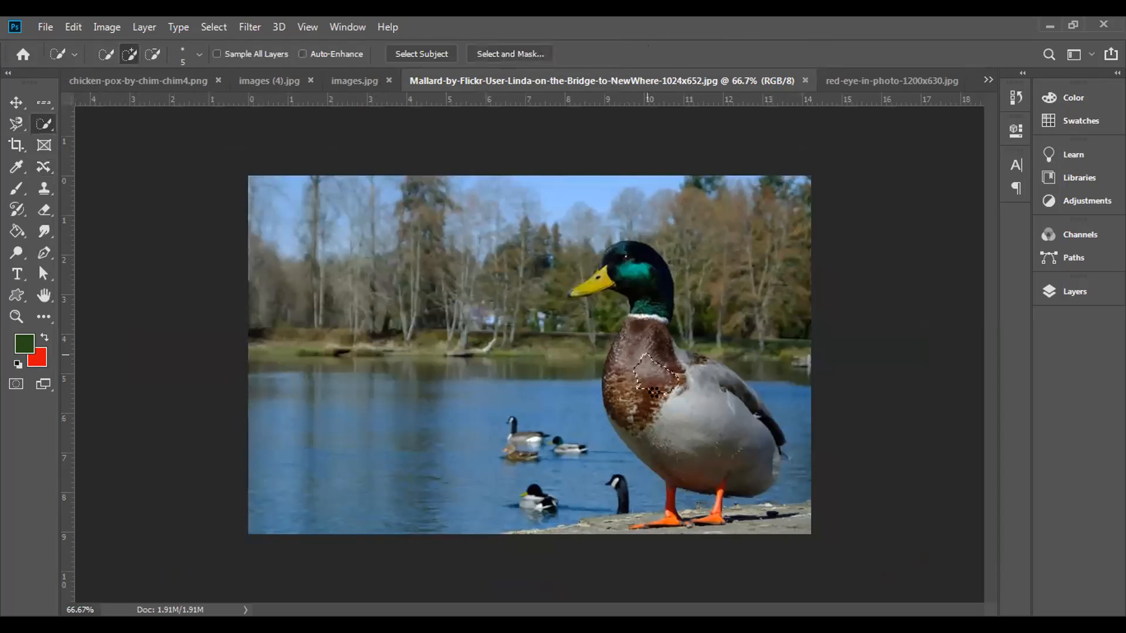
key(bracketright)
key(bracketright)
key(bracketright)
key(bracketright)
key(bracketright)
key(bracketright)
key(bracketright)
key(bracketright)
mouse_move(613, 377)
mouse_down()
mouse_move(650, 437)
mouse_move(639, 478)
mouse_move(744, 410)
mouse_move(666, 346)
mouse_move(636, 261)
mouse_move(603, 261)
mouse_move(561, 286)
mouse_move(754, 405)
mouse_move(746, 473)
mouse_move(665, 517)
mouse_up()
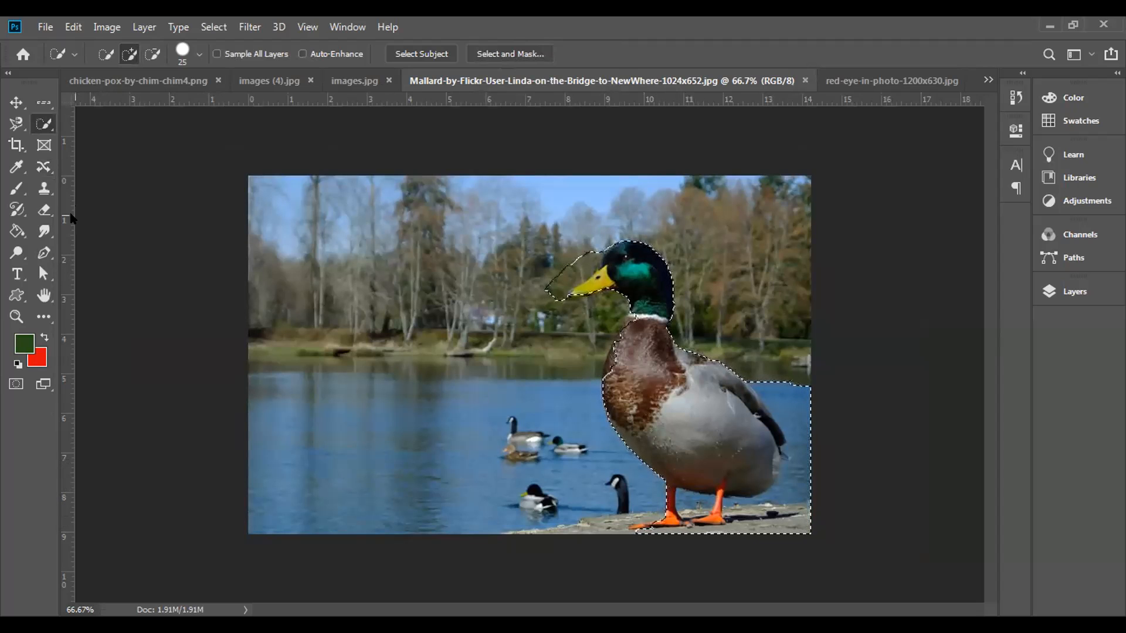
Step: Try extending the quick-selected mallard onto the open water beside it with Content-Aware Move, then undo the copy and clear the selection
click(43, 166)
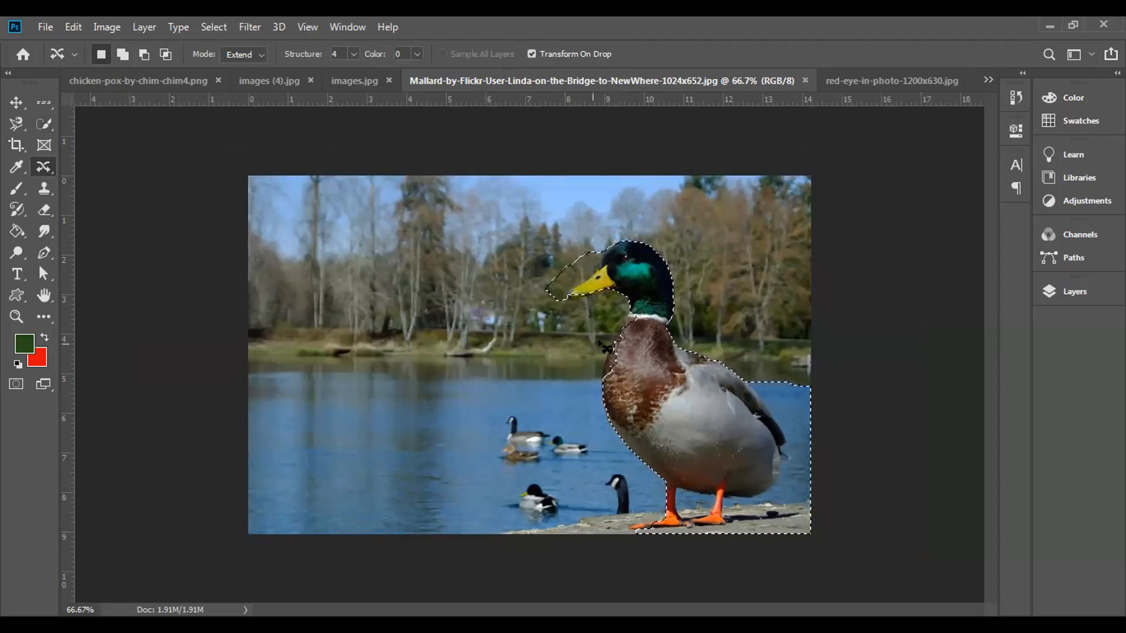
drag(668, 405, 398, 390)
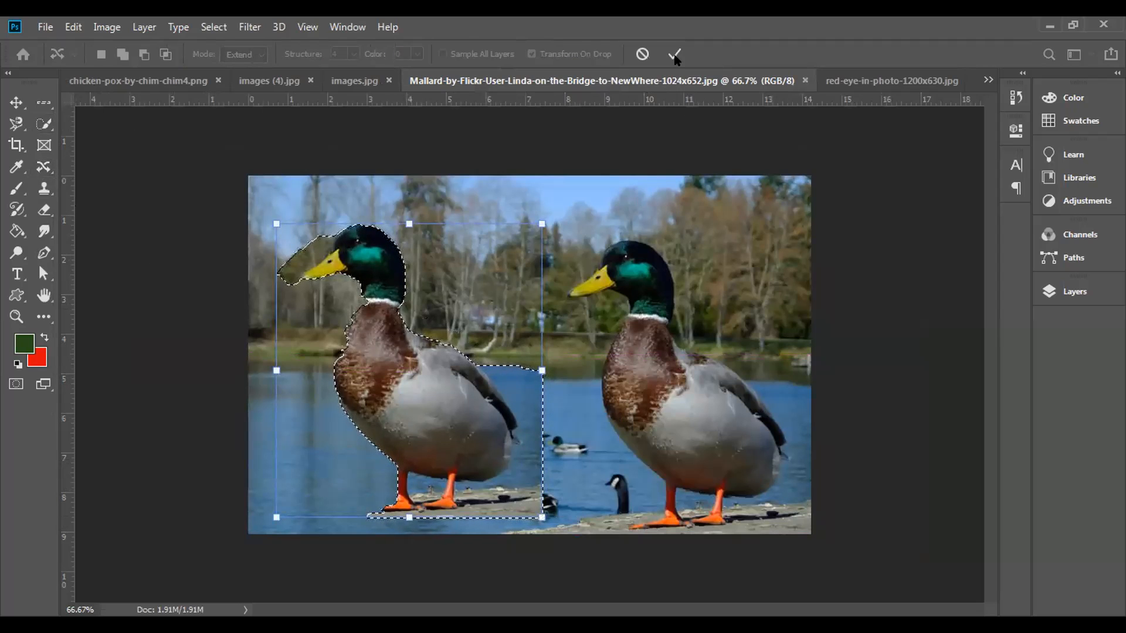
click(674, 54)
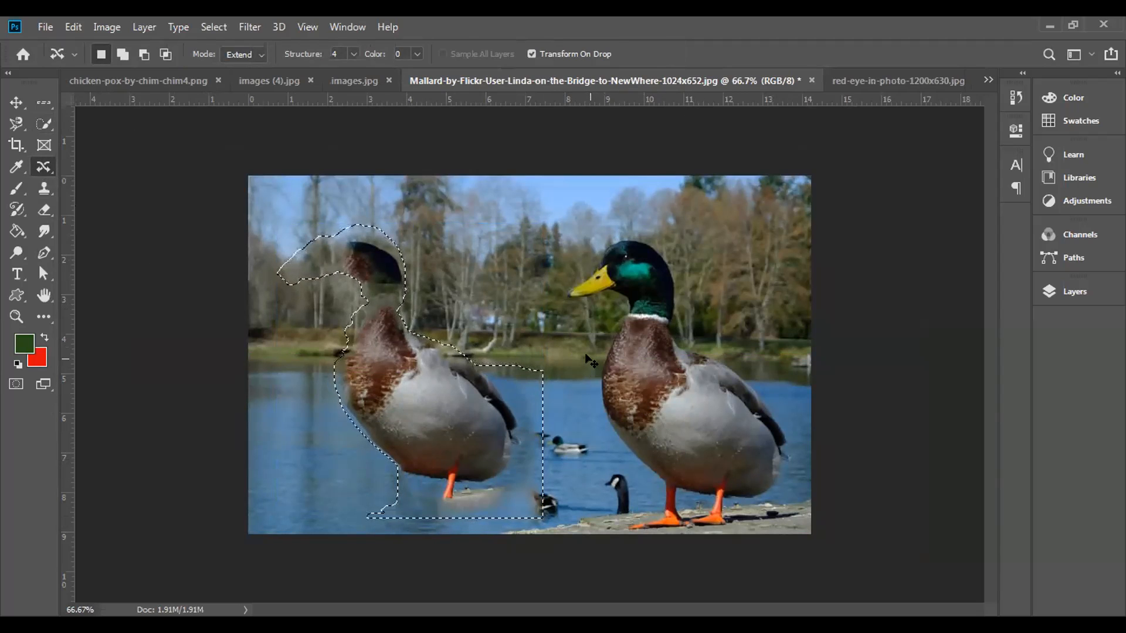
key(ctrl+z)
key(ctrl+d)
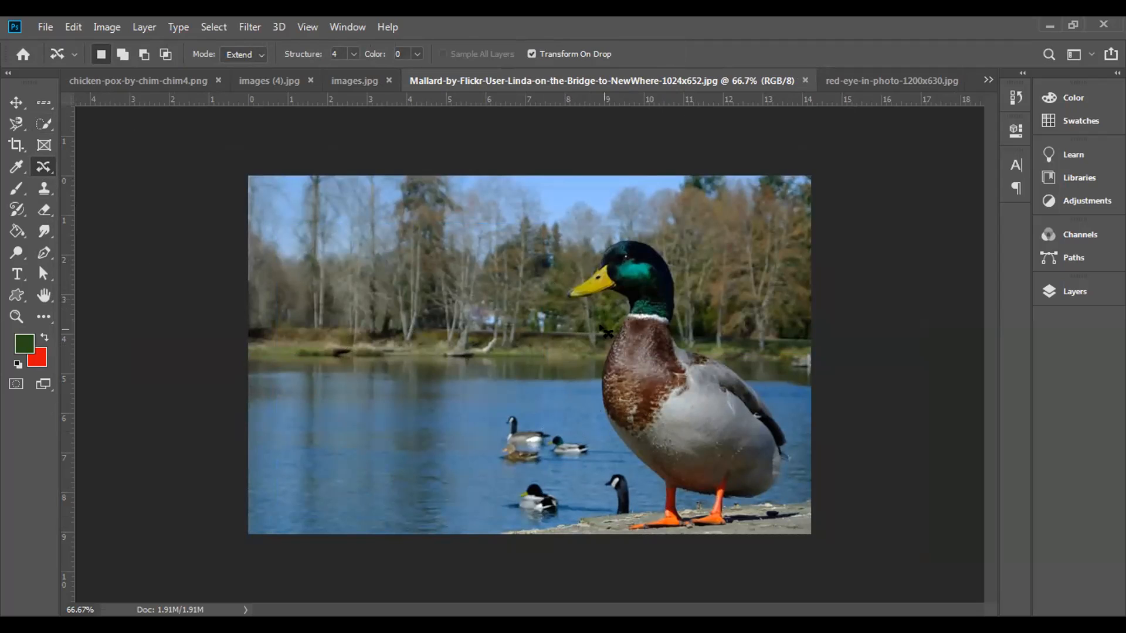
Step: Try copying the mallard across the lake from a loose freehand Content-Aware Move selection in Extend mode, then undo the copy and deselect
mouse_move(577, 327)
mouse_down()
mouse_move(547, 380)
mouse_move(556, 486)
mouse_move(640, 546)
mouse_move(741, 551)
mouse_move(794, 525)
mouse_move(821, 484)
mouse_move(822, 440)
mouse_move(793, 274)
mouse_move(765, 222)
mouse_move(701, 193)
mouse_move(650, 192)
mouse_move(573, 232)
mouse_move(533, 312)
mouse_move(572, 326)
mouse_up()
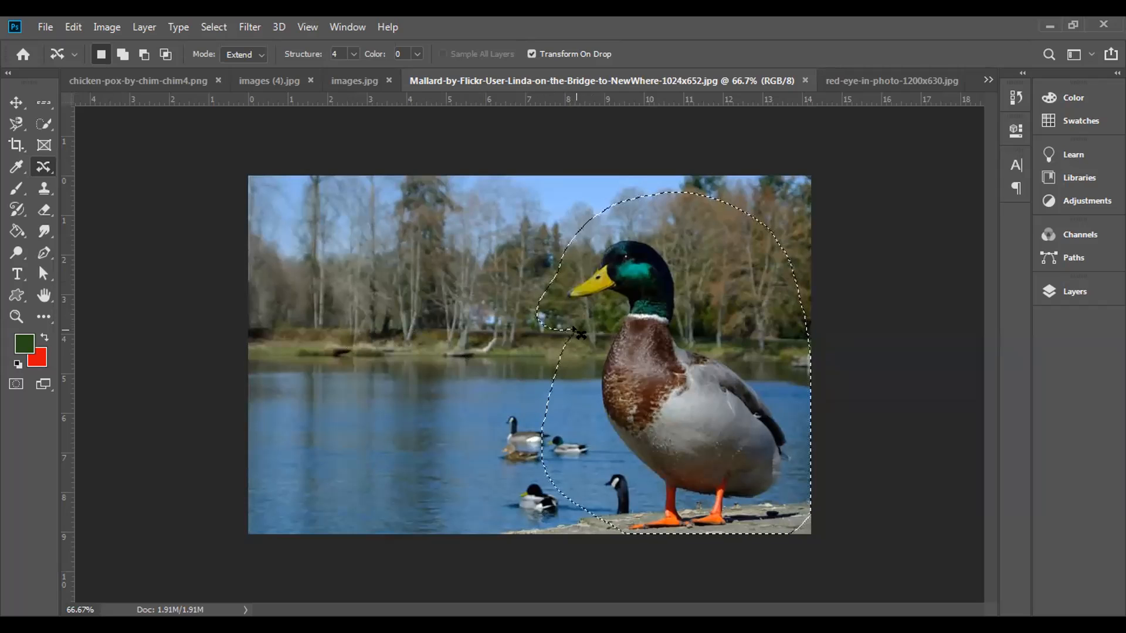
drag(655, 400, 374, 391)
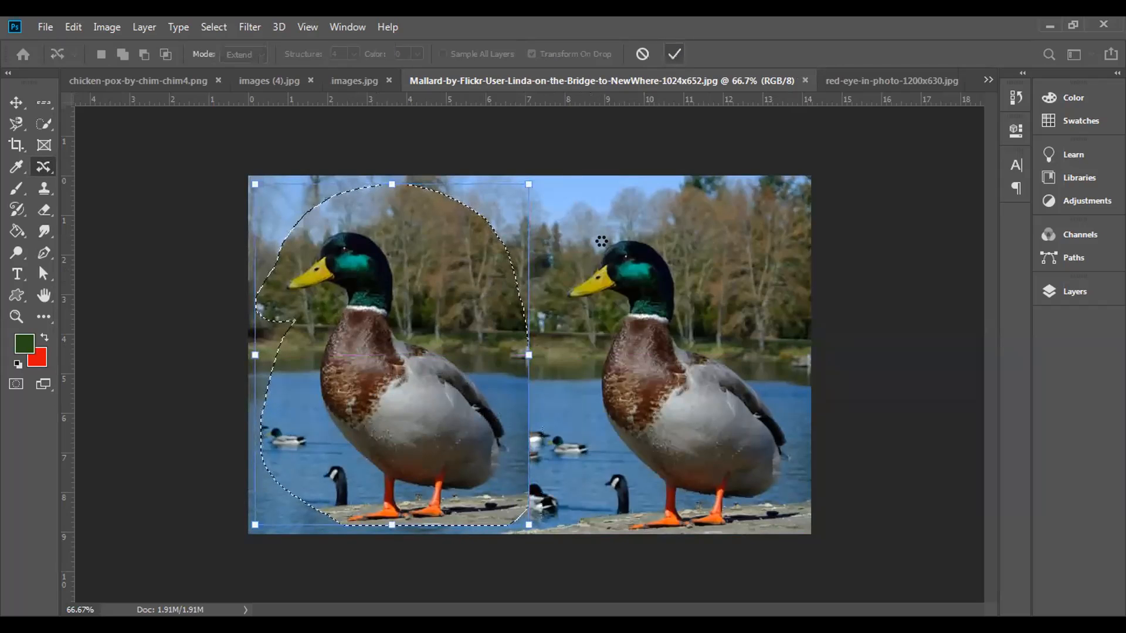
key(Return)
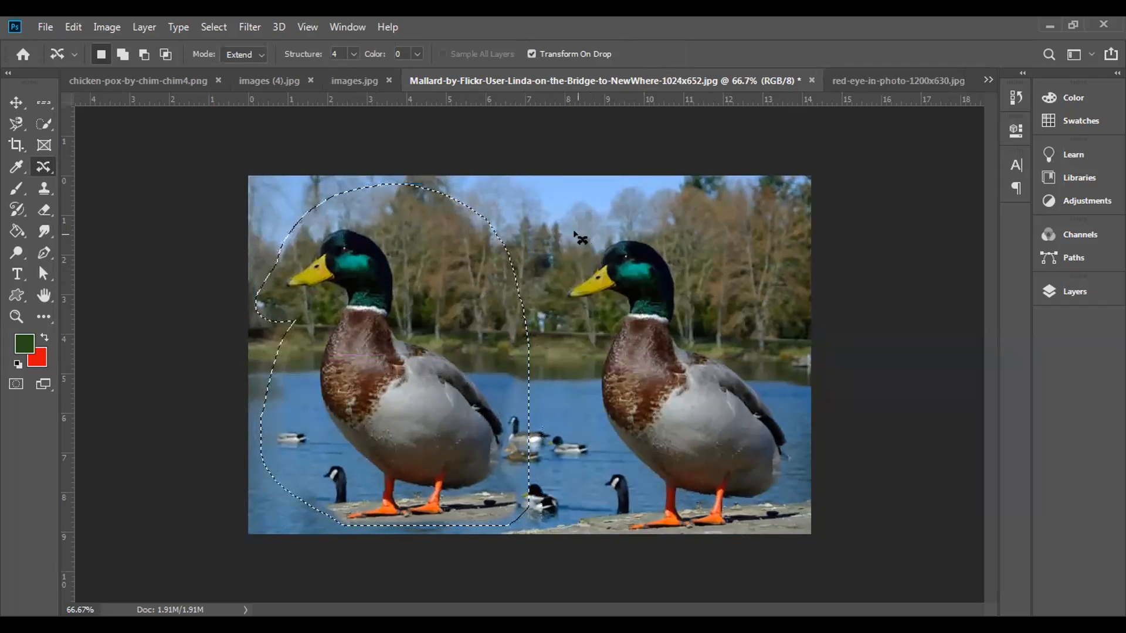
key(ctrl+d)
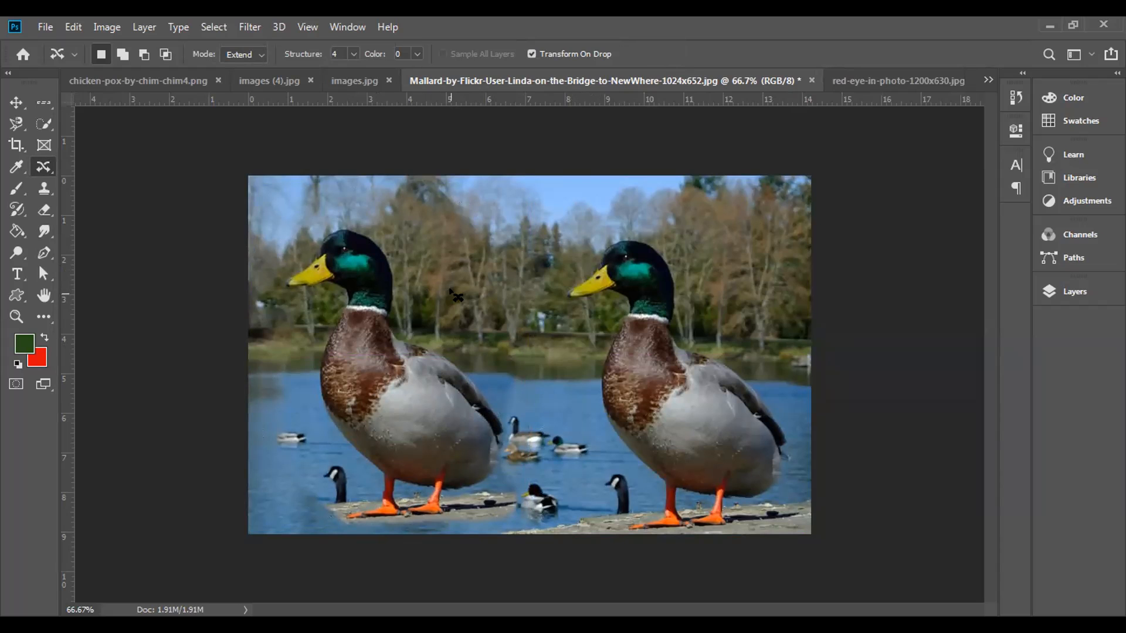
key(ctrl+z)
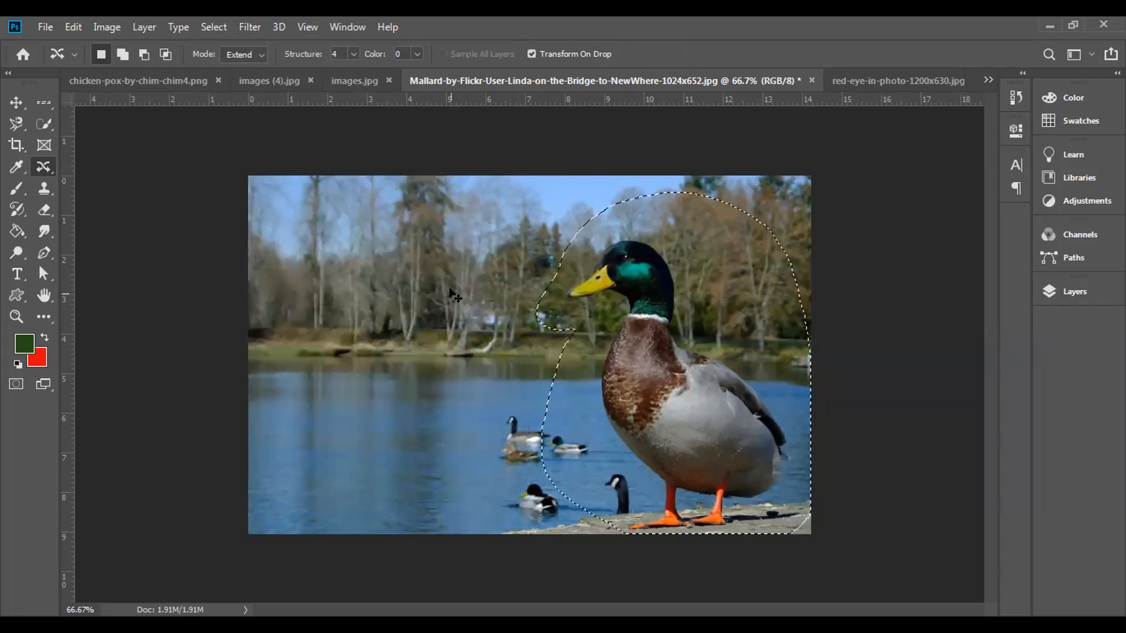
key(ctrl+d)
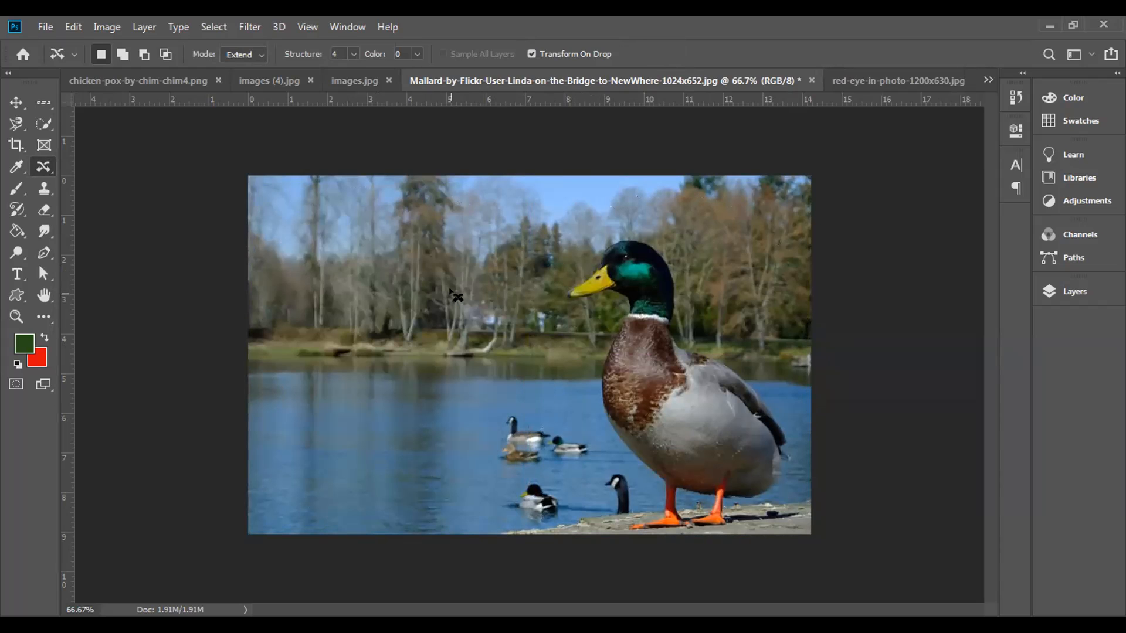
Step: In red-eye-in-photo-1200x630.jpg, correct both red pupils using the Red Eye tool with pupil size 50% and darken amount 50%
click(859, 79)
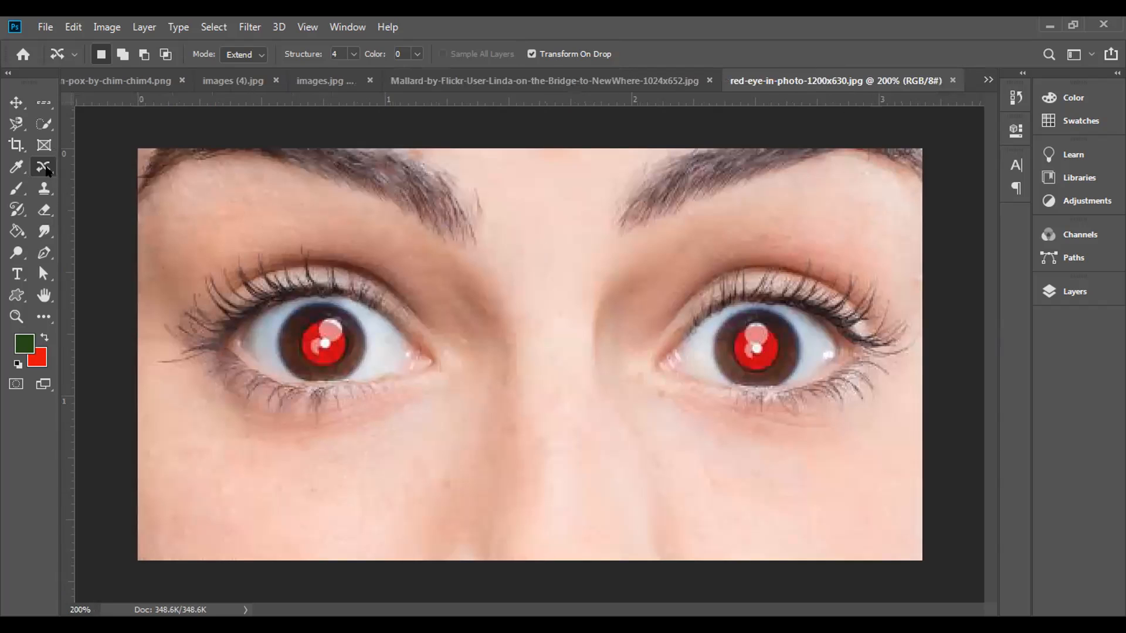
drag(44, 170, 88, 229)
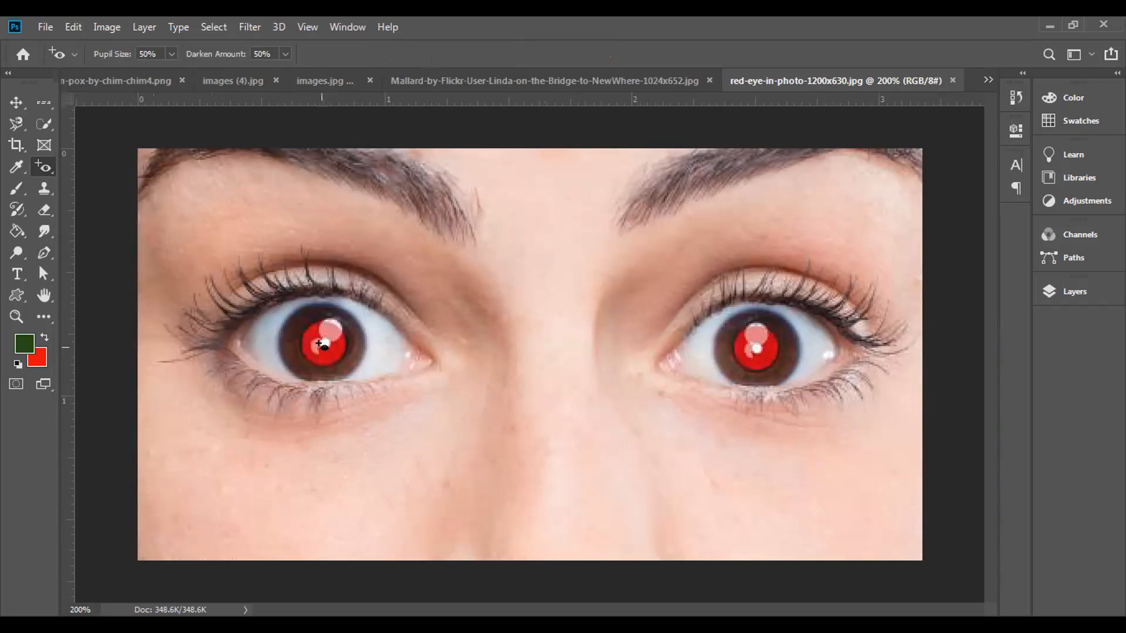
click(319, 343)
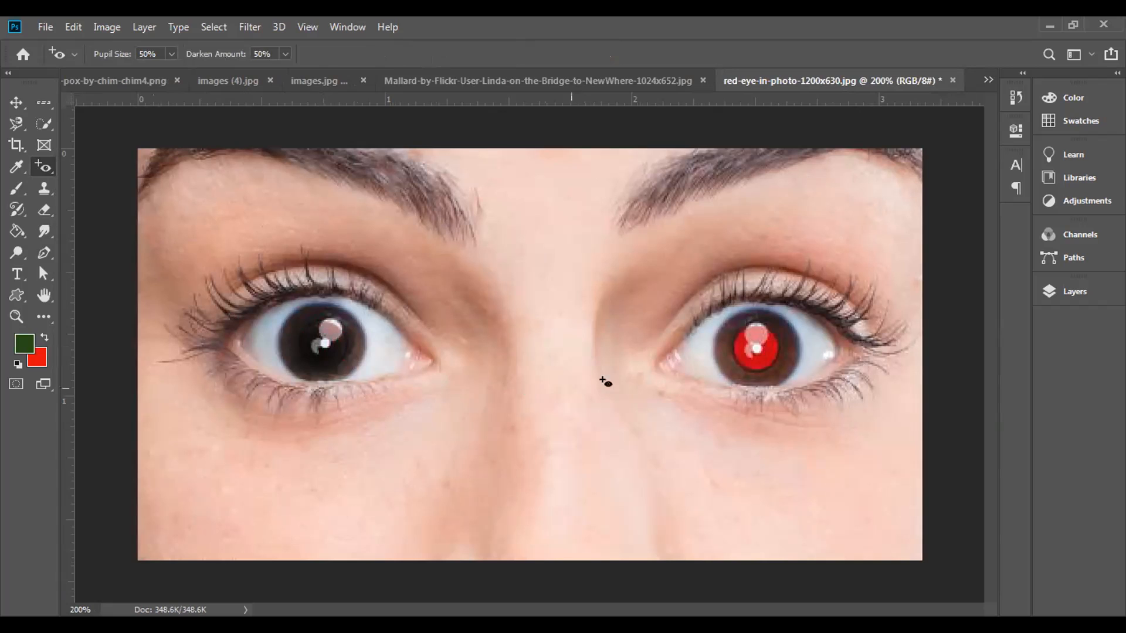
click(755, 351)
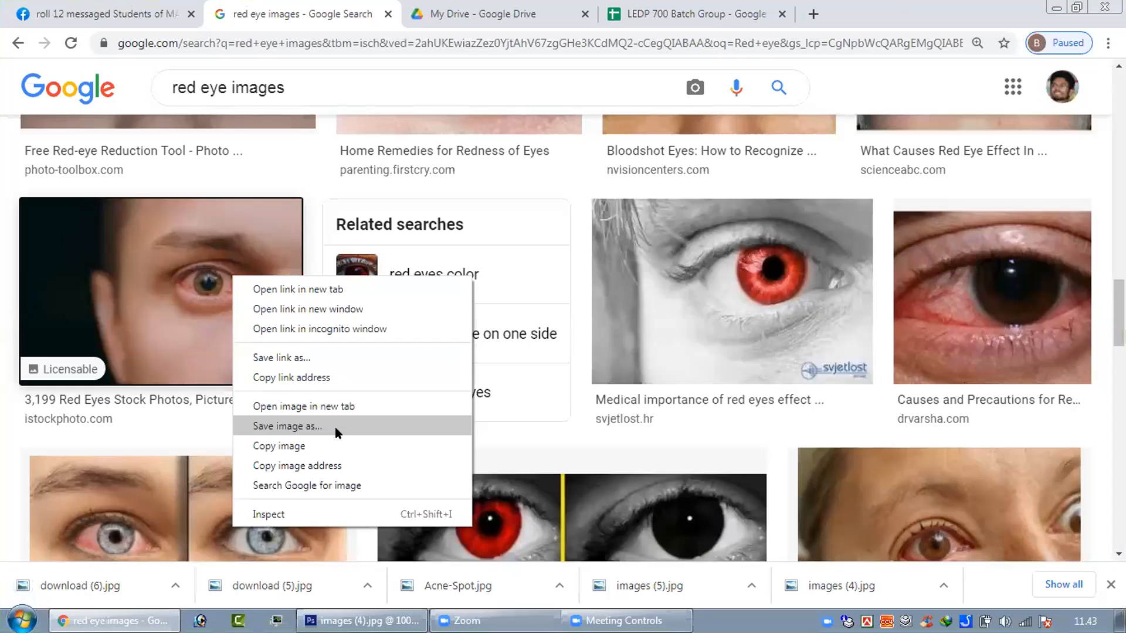
Step: In Chrome, save the chosen photo from the "red eye images" search results as images (6)
click(360, 427)
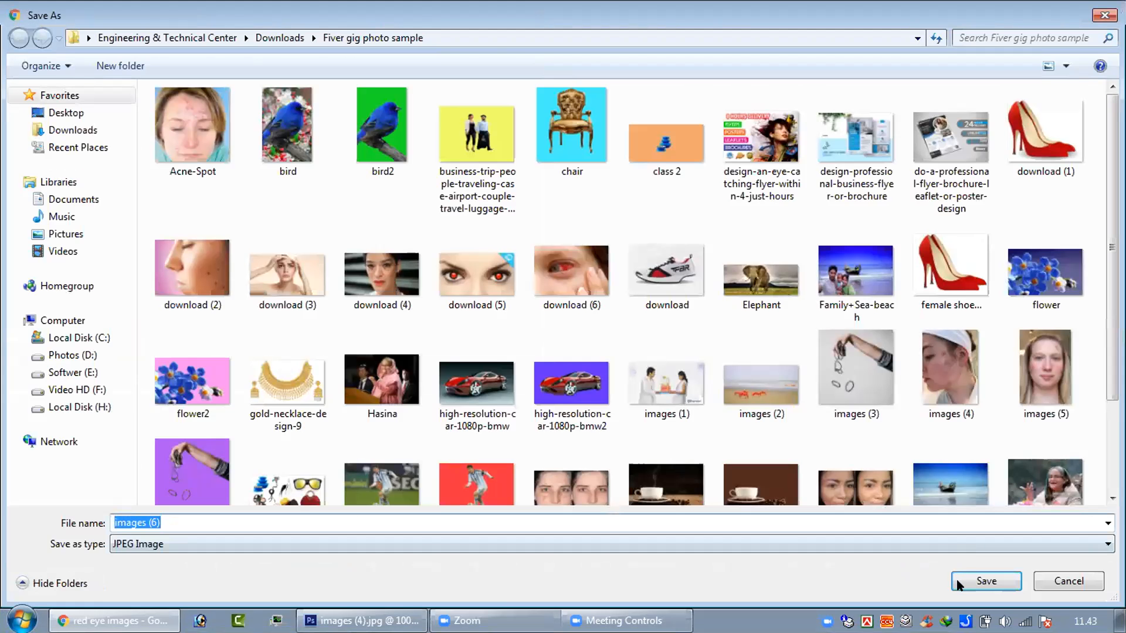
click(961, 581)
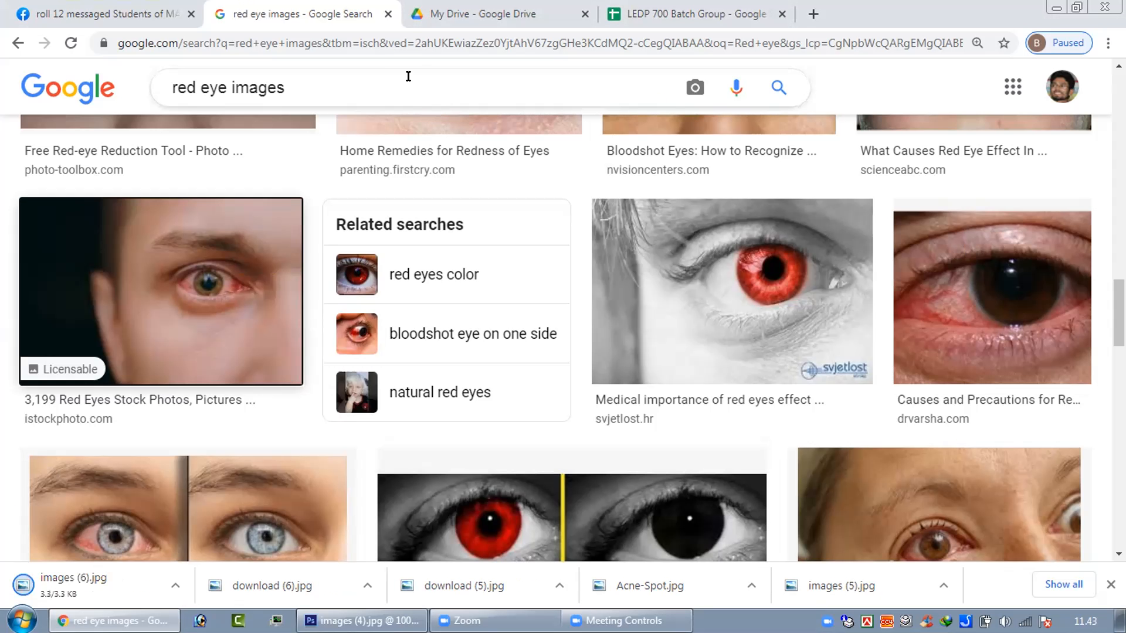
Step: Search Google Images for "Hen" and save the facts.net photo of a brown hen on grass as JPEG download (7)
drag(322, 74, 139, 92)
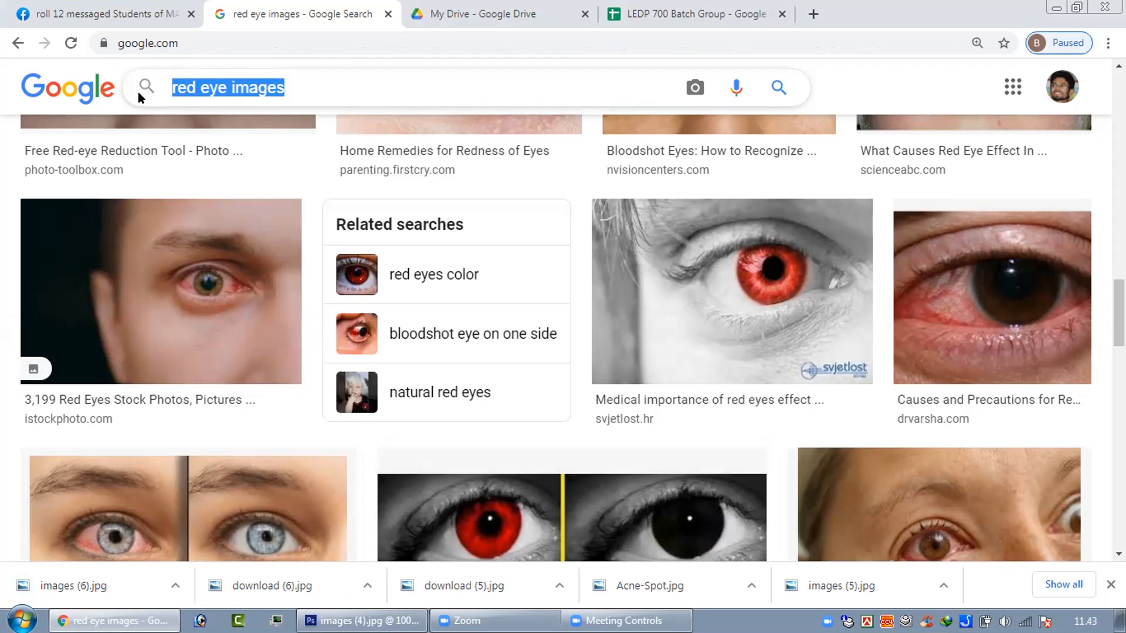
text(Hen)
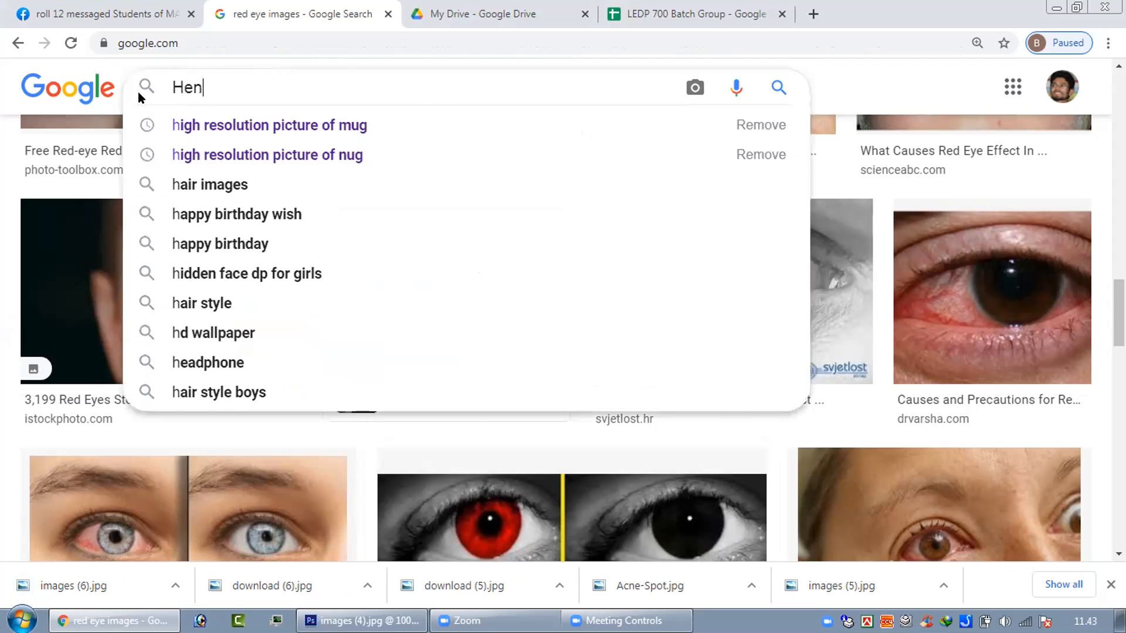
key(Return)
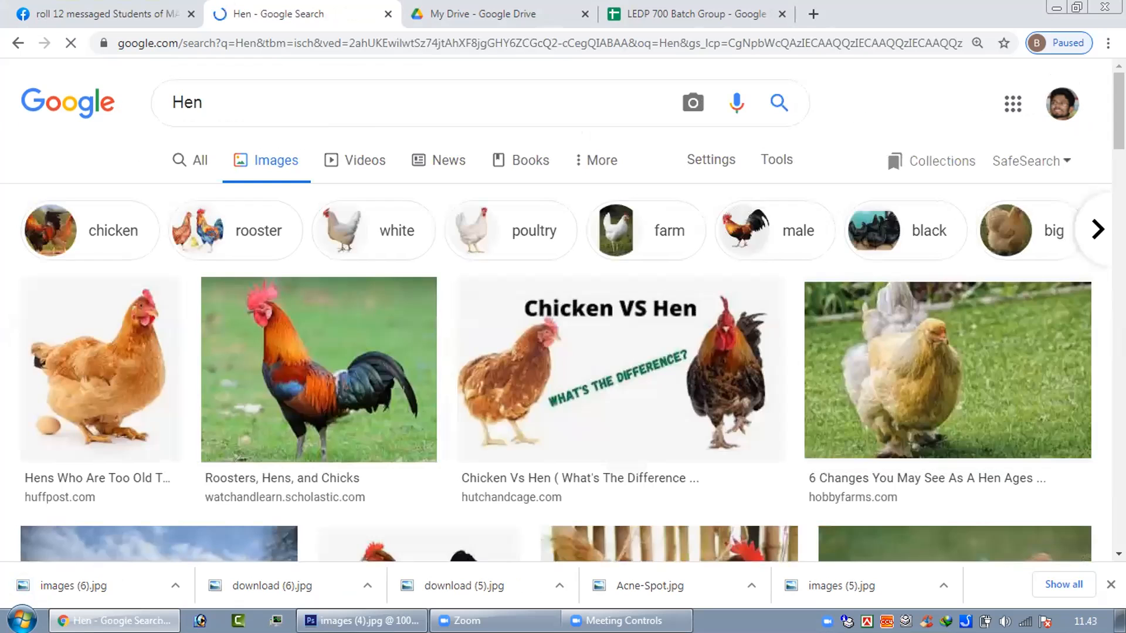
scroll(562, 311, down, 3)
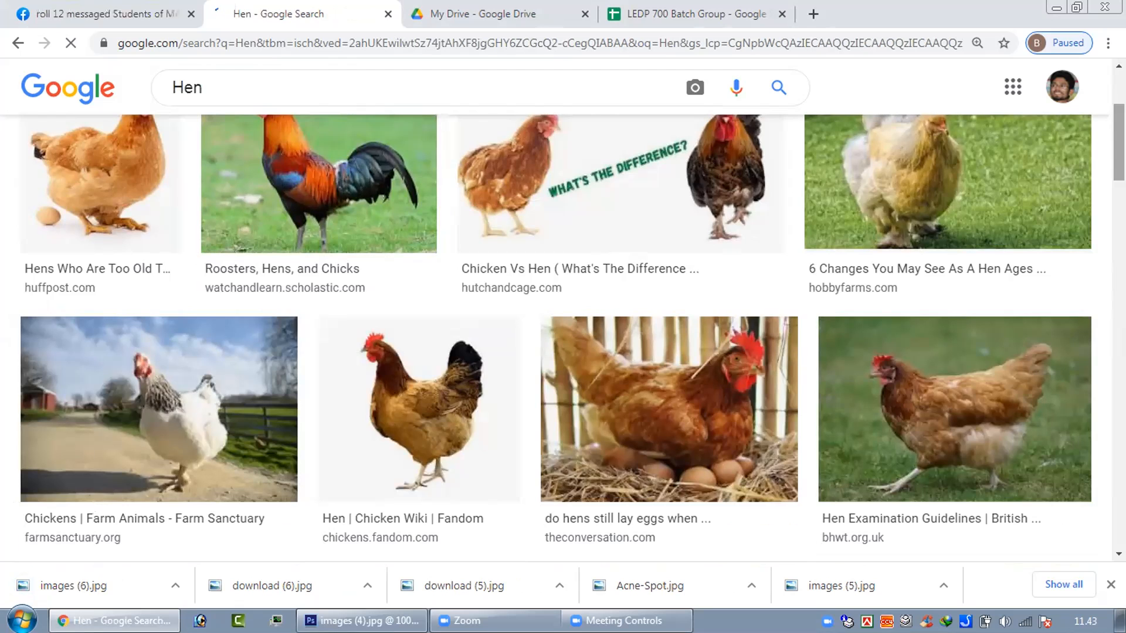
scroll(433, 369, down, 5)
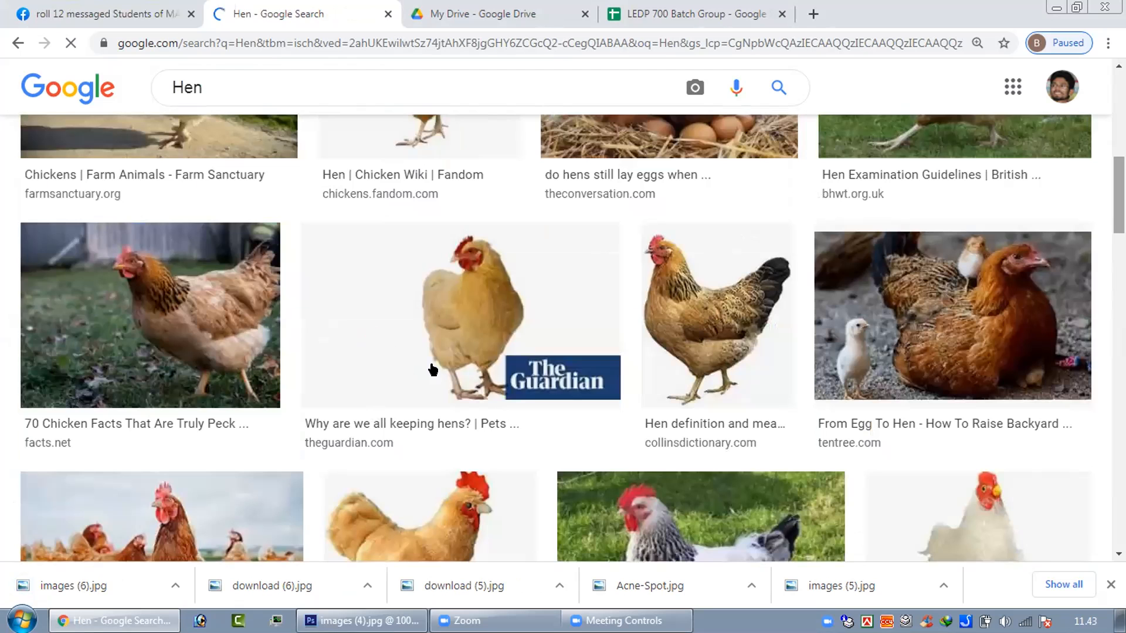
right_click(221, 302)
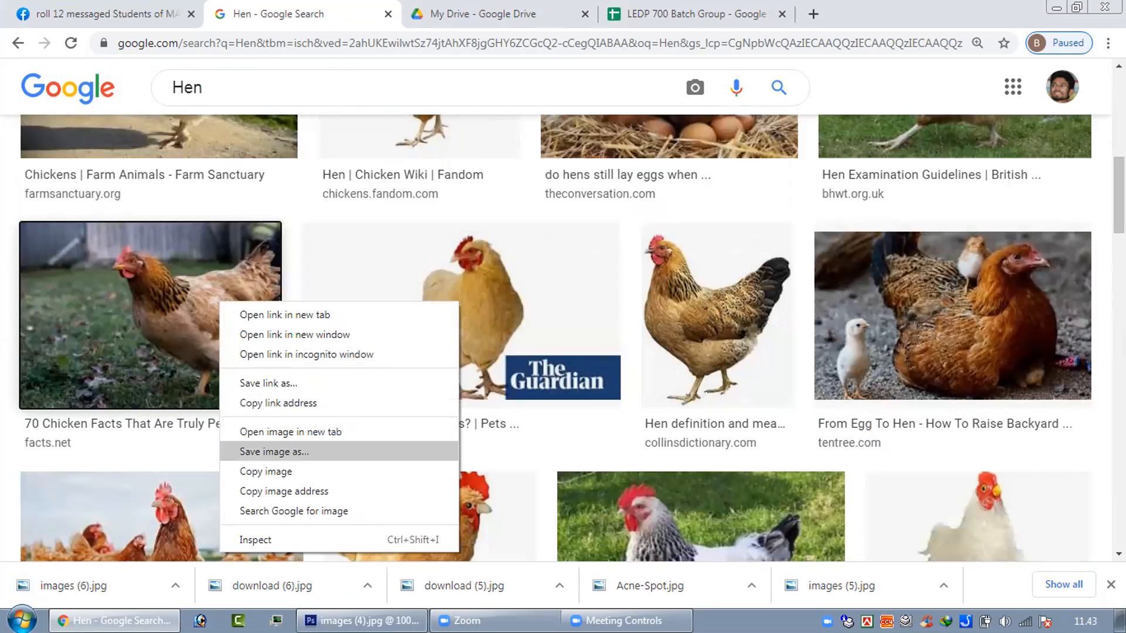
click(296, 453)
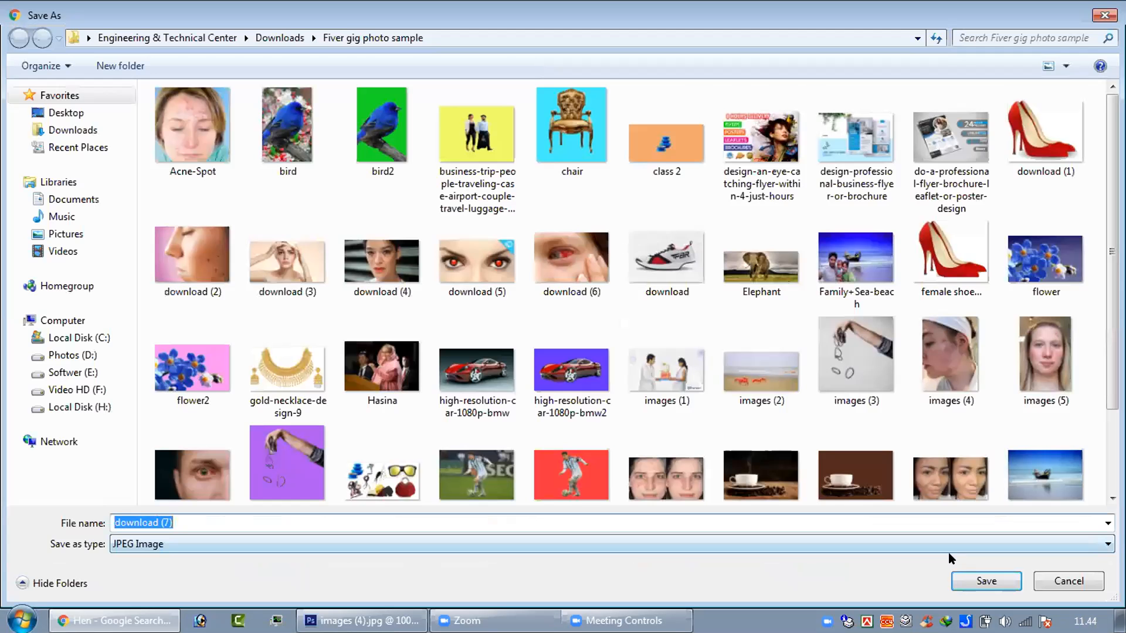
click(956, 578)
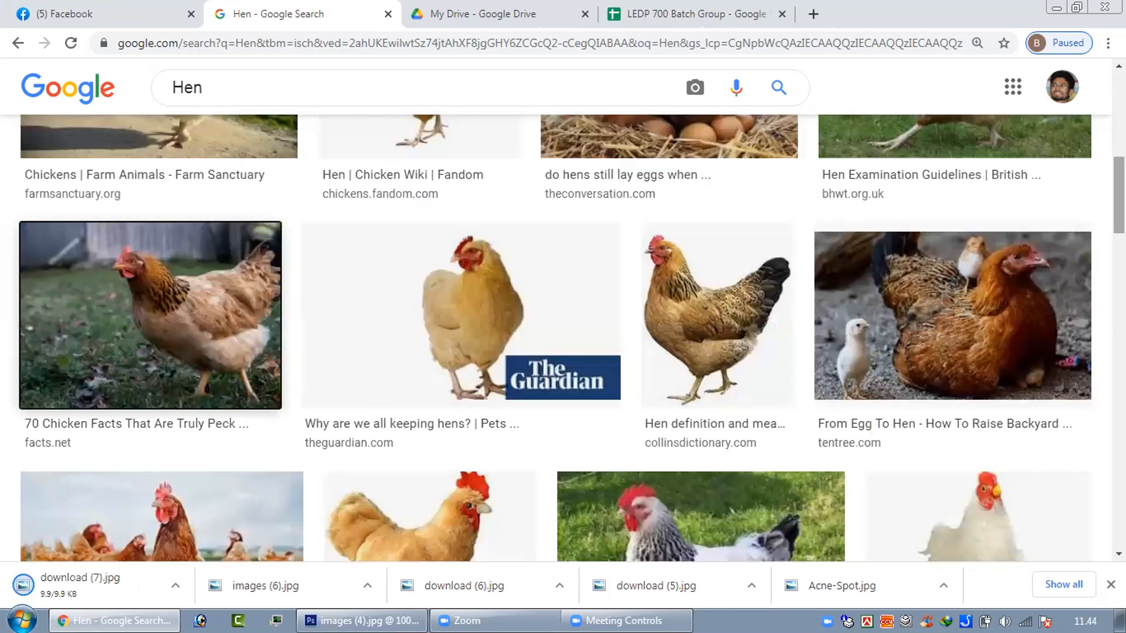
Step: Save the the-chicken-chick.com photo of two chickens on grass as images (7).jpg and switch back to Photoshop
scroll(568, 338, down, 1)
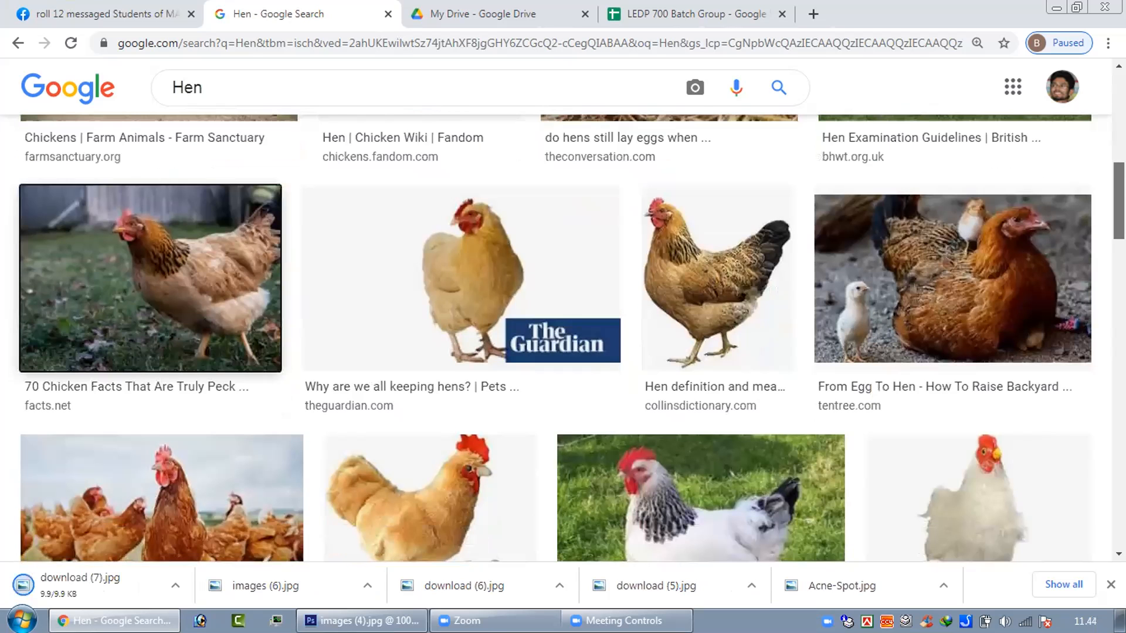
scroll(568, 338, down, 10)
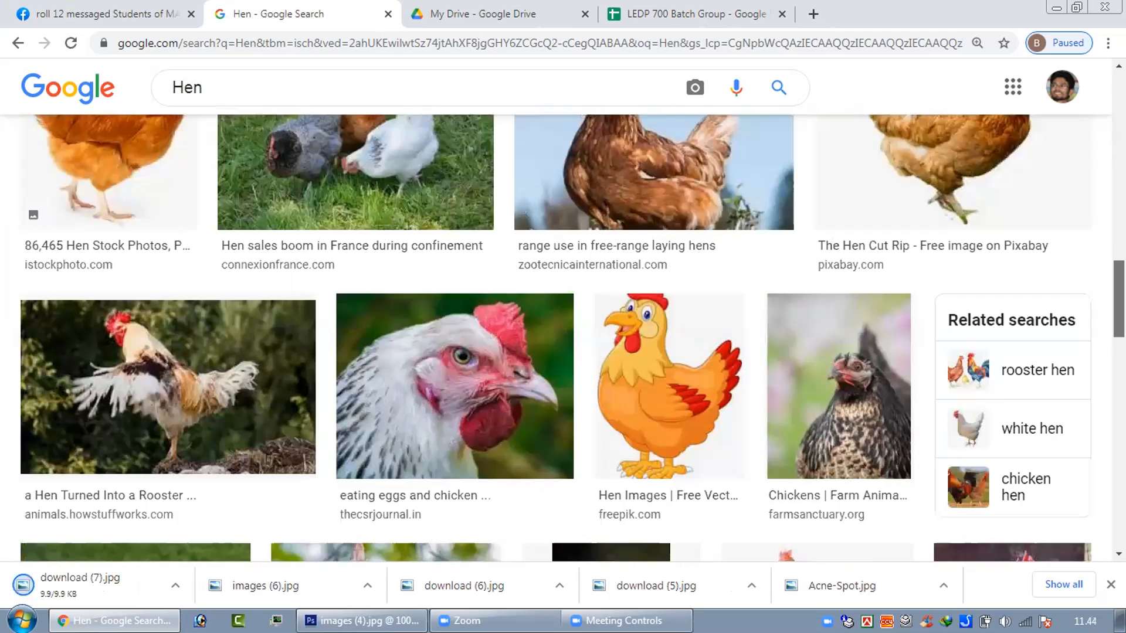
scroll(568, 338, down, 4)
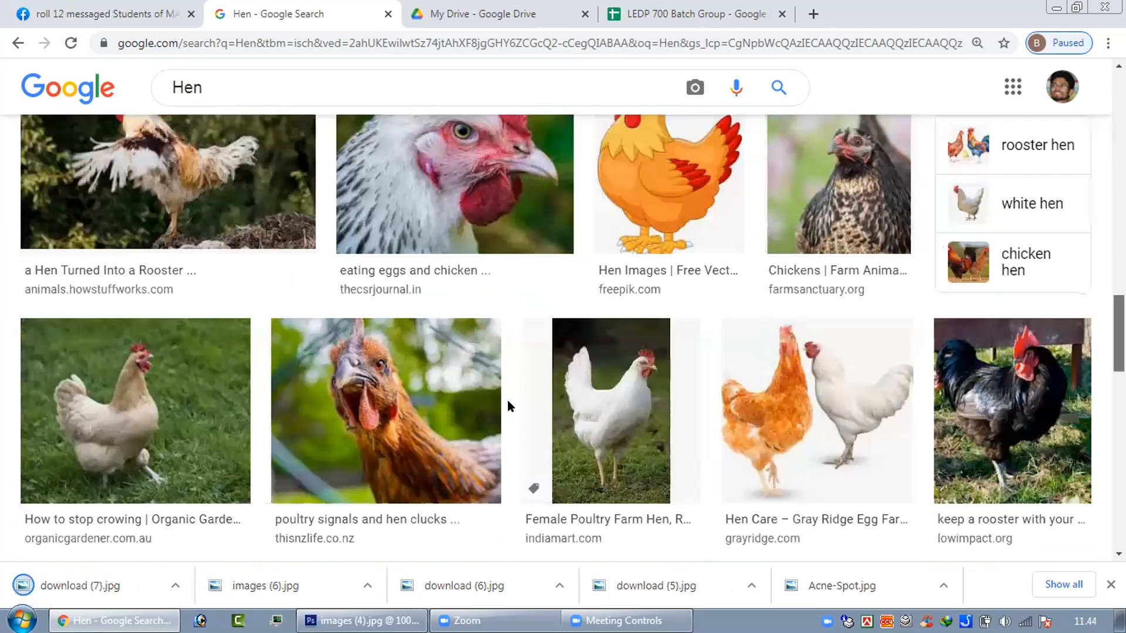
scroll(208, 430, down, 4)
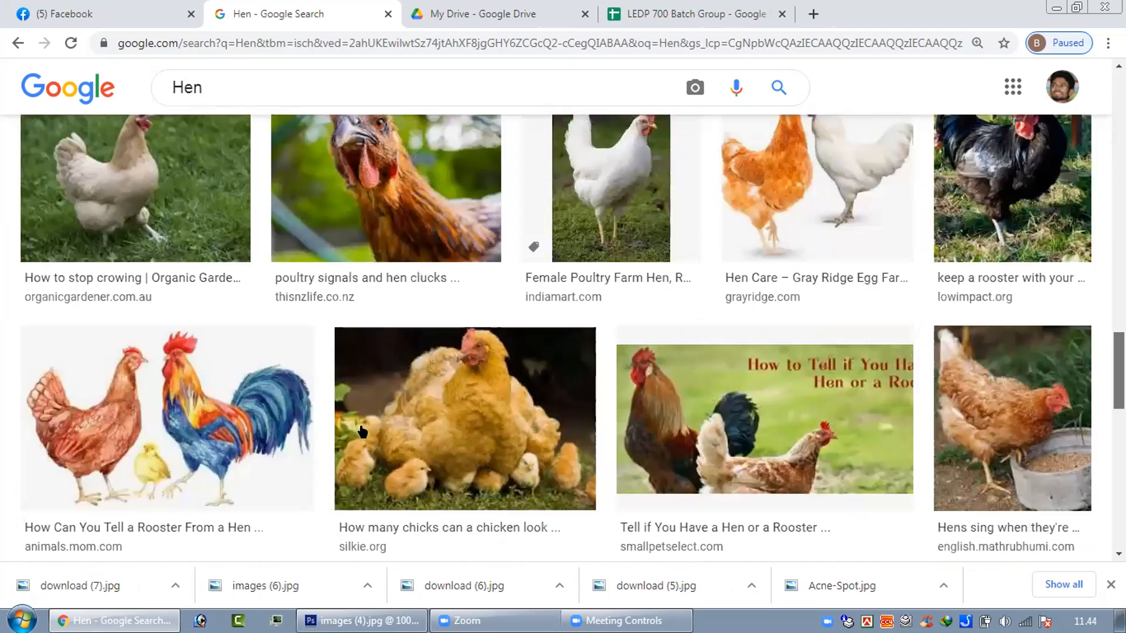
scroll(362, 431, down, 4)
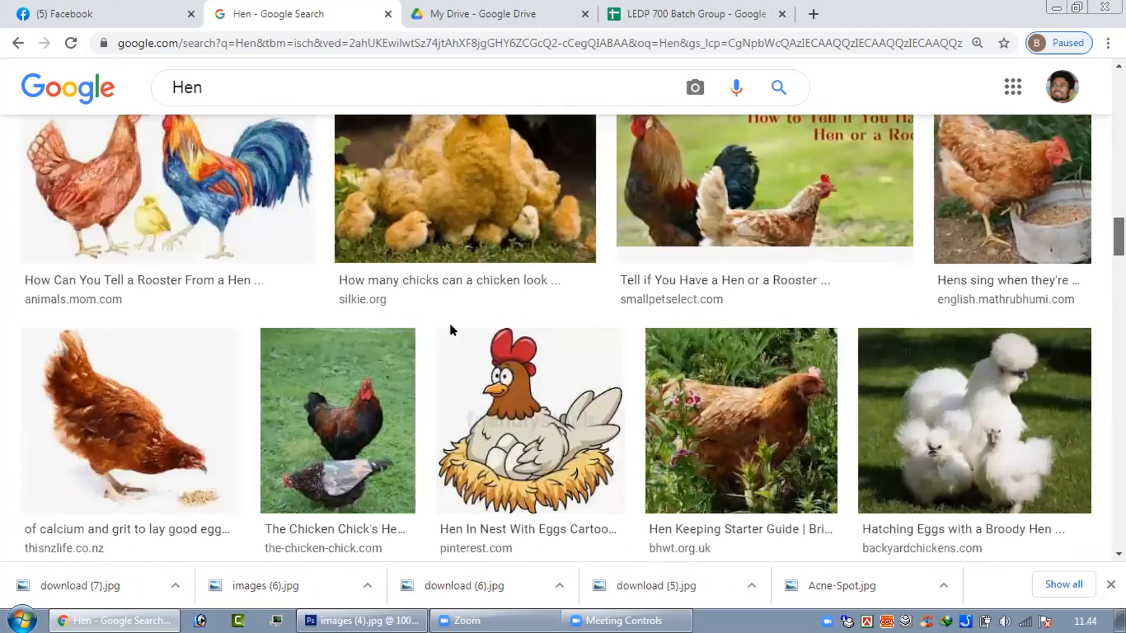
scroll(368, 451, down, 1)
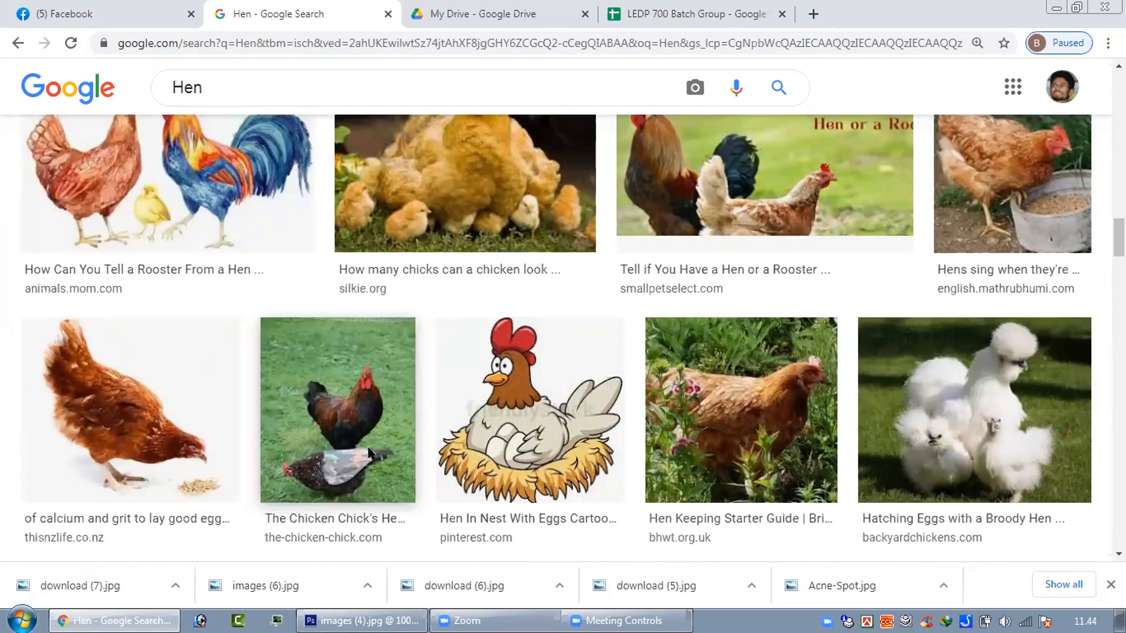
right_click(365, 426)
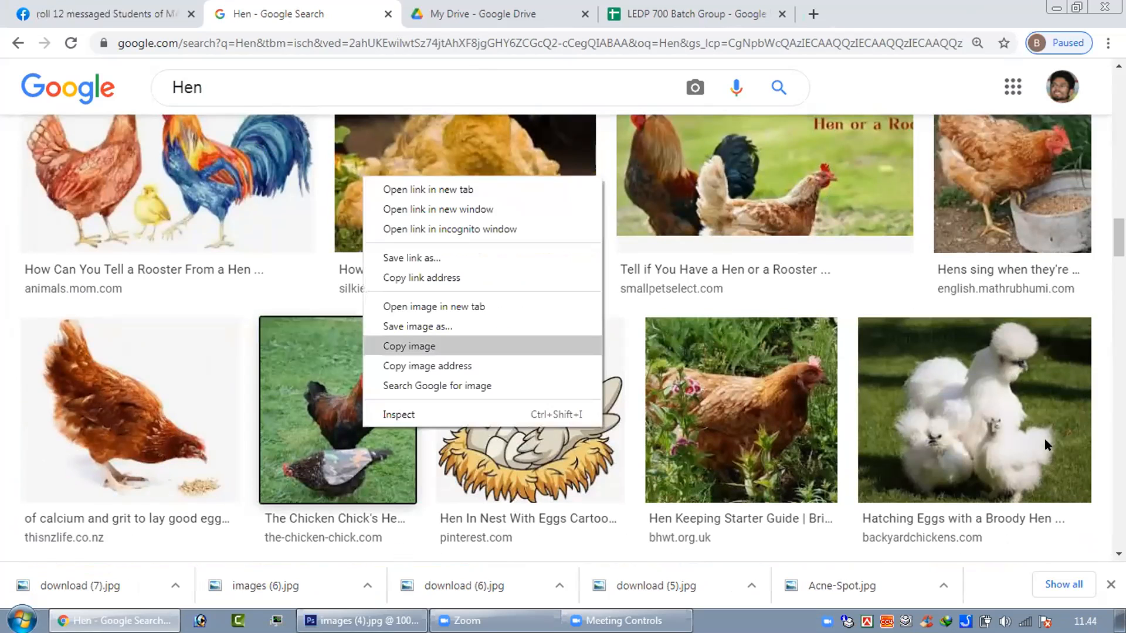
key(Return)
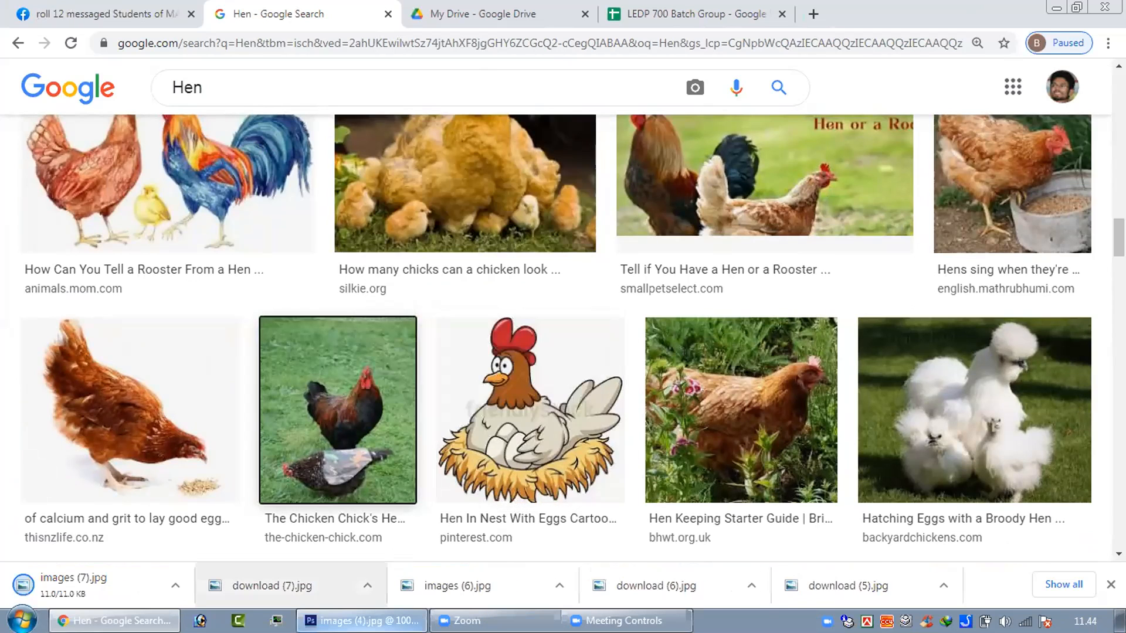
key(alt+Tab)
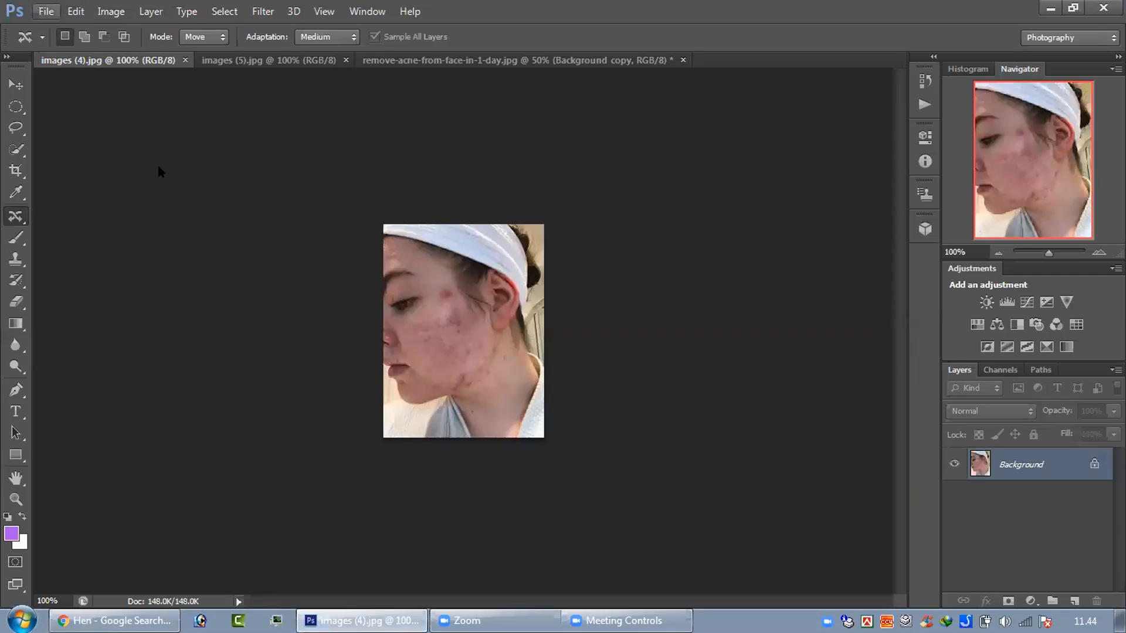
click(46, 11)
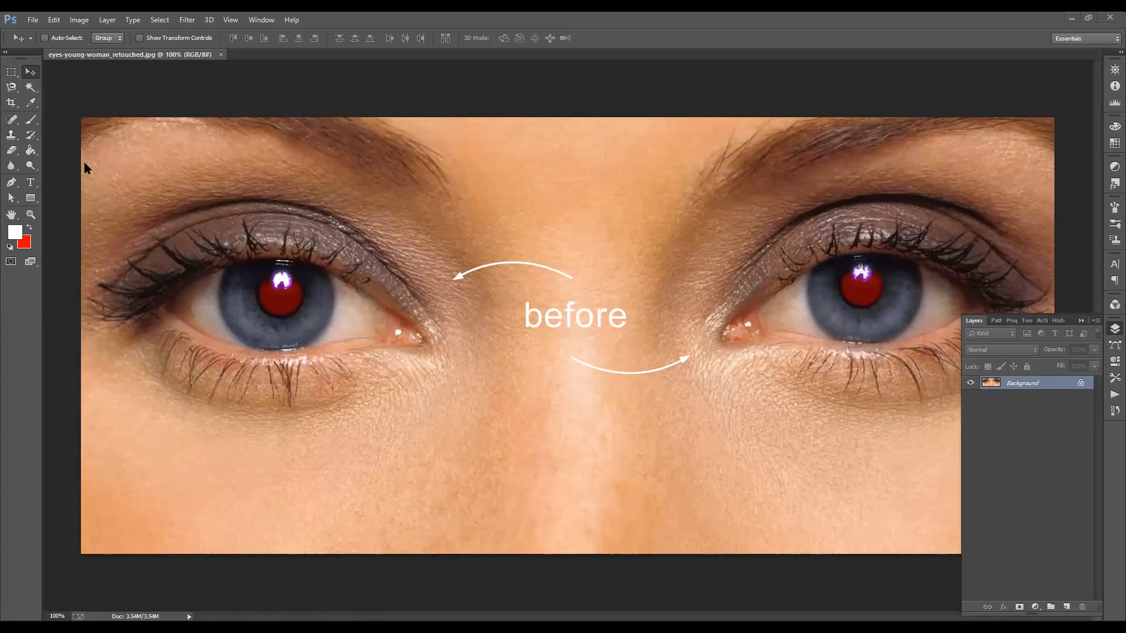
Step: In eyes-young-woman_retouched.jpg, darken both red pupils using the Red Eye tool with pupil size 50% and darken amount 50%
right_click(11, 119)
click(65, 166)
click(279, 292)
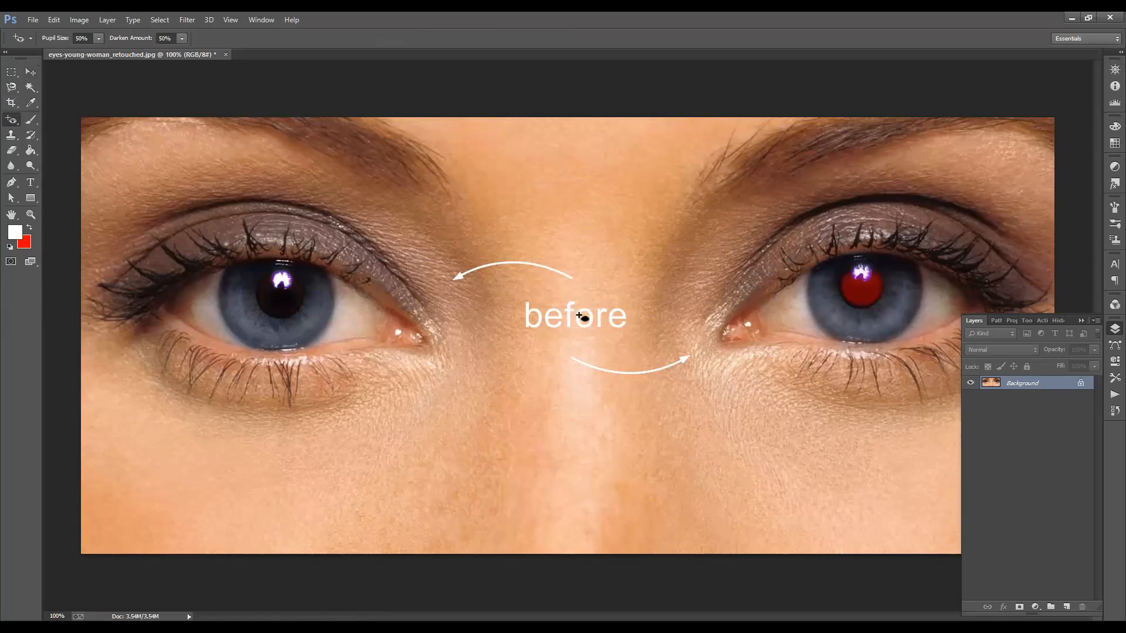
click(840, 299)
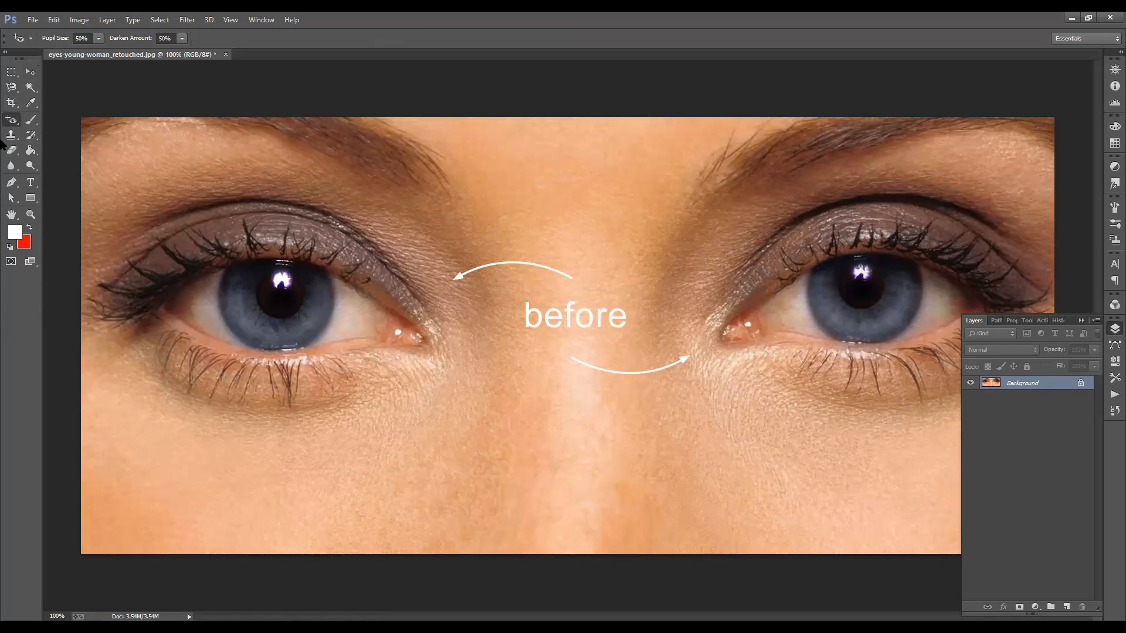
Step: Delete the most recent Red Eye Removal Tool state from the document's history
click(1051, 324)
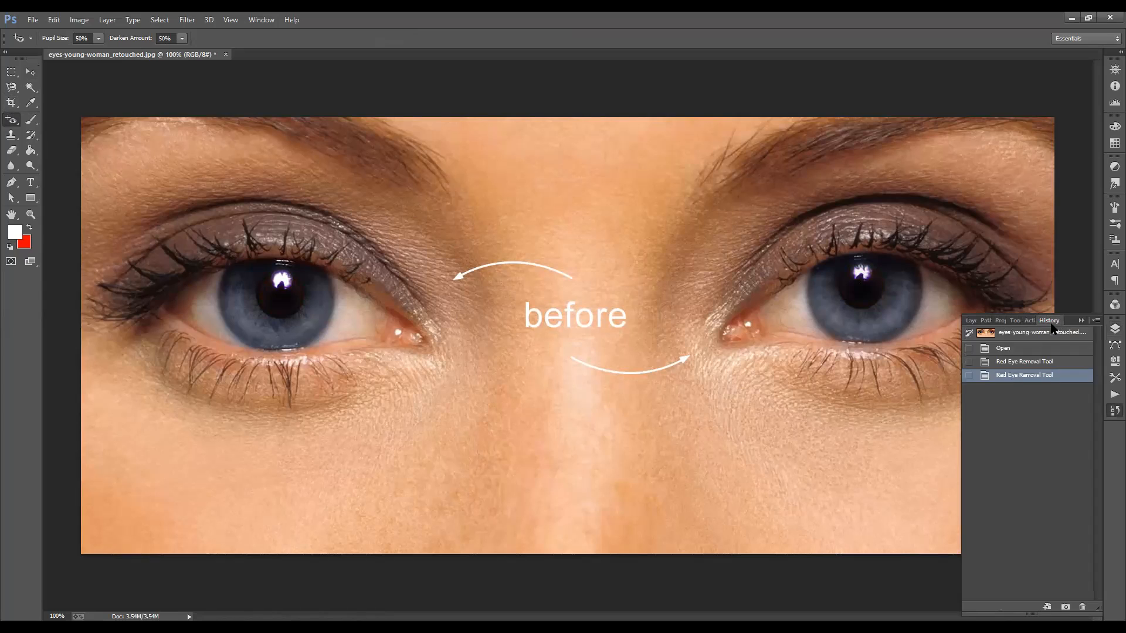
drag(998, 374, 1082, 607)
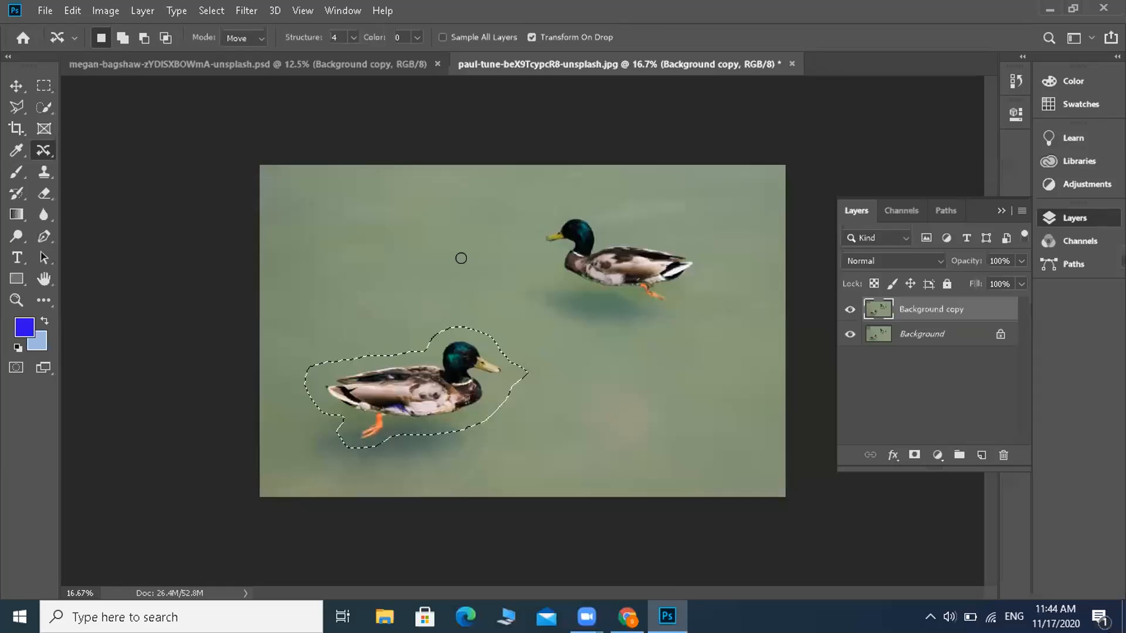
right_click(499, 364)
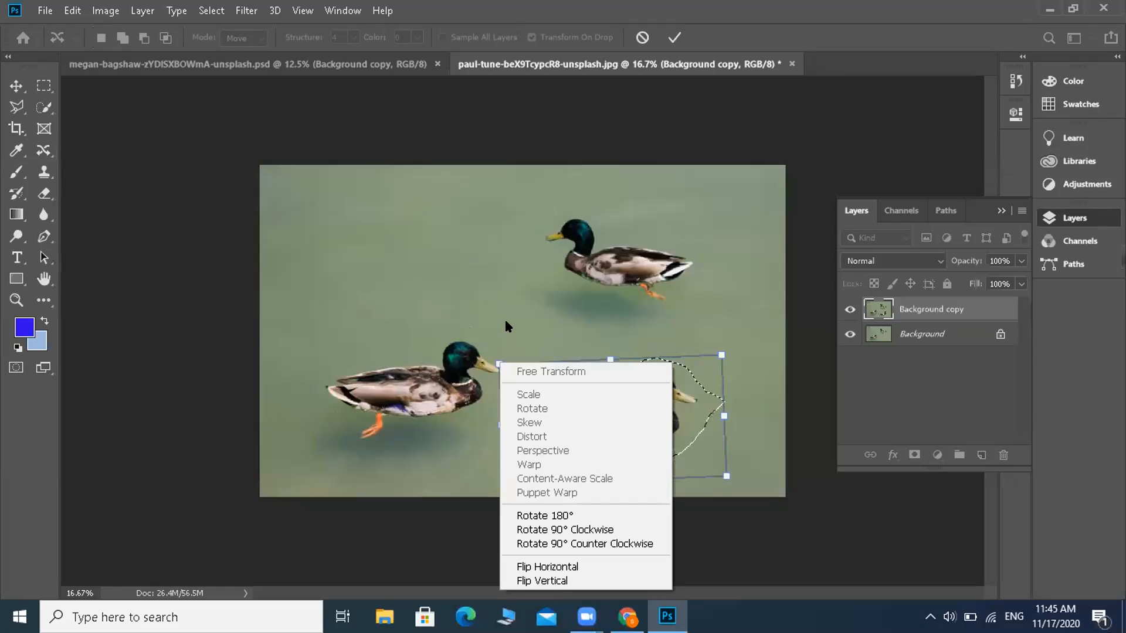
click(505, 322)
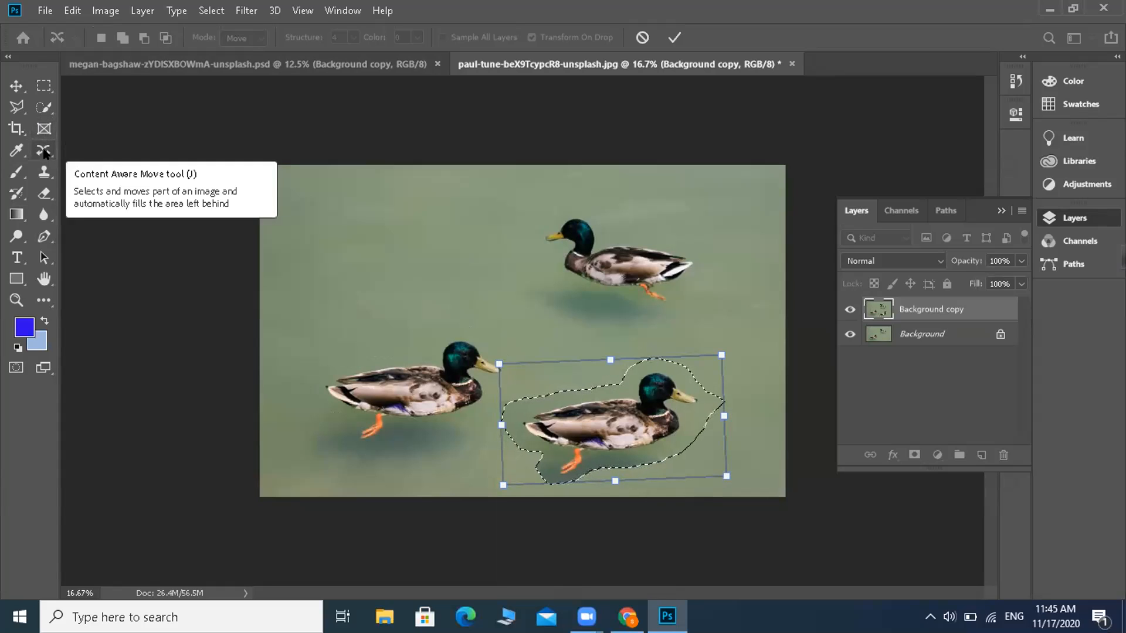
click(42, 148)
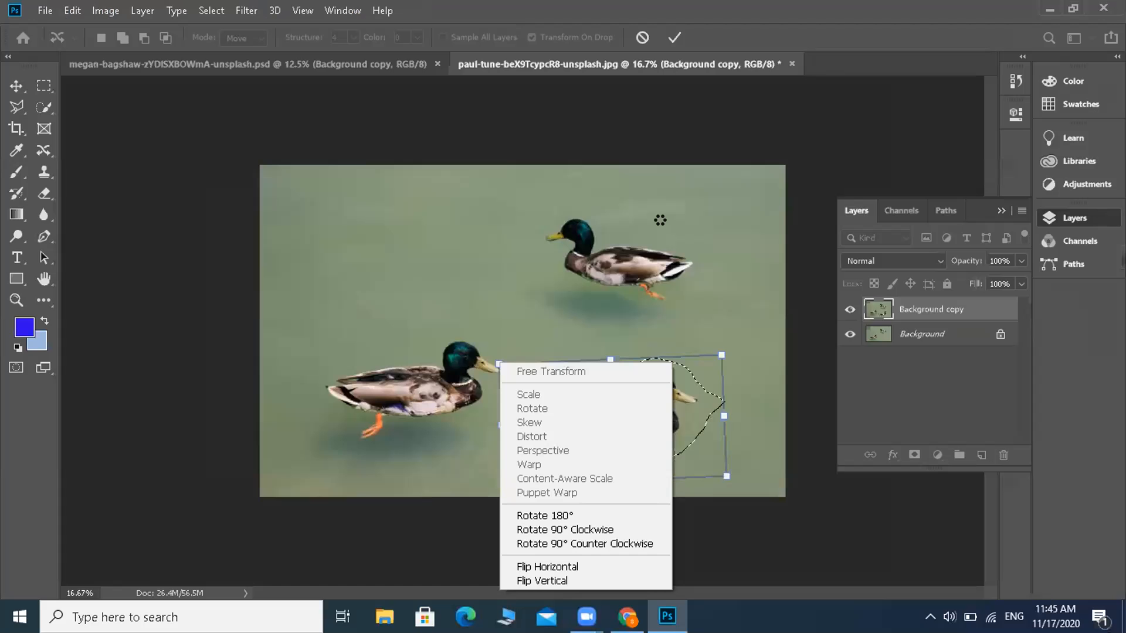
Step: In the duck photo, clear the selection around the lower-left duck and activate the Content-Aware Move tool
click(35, 127)
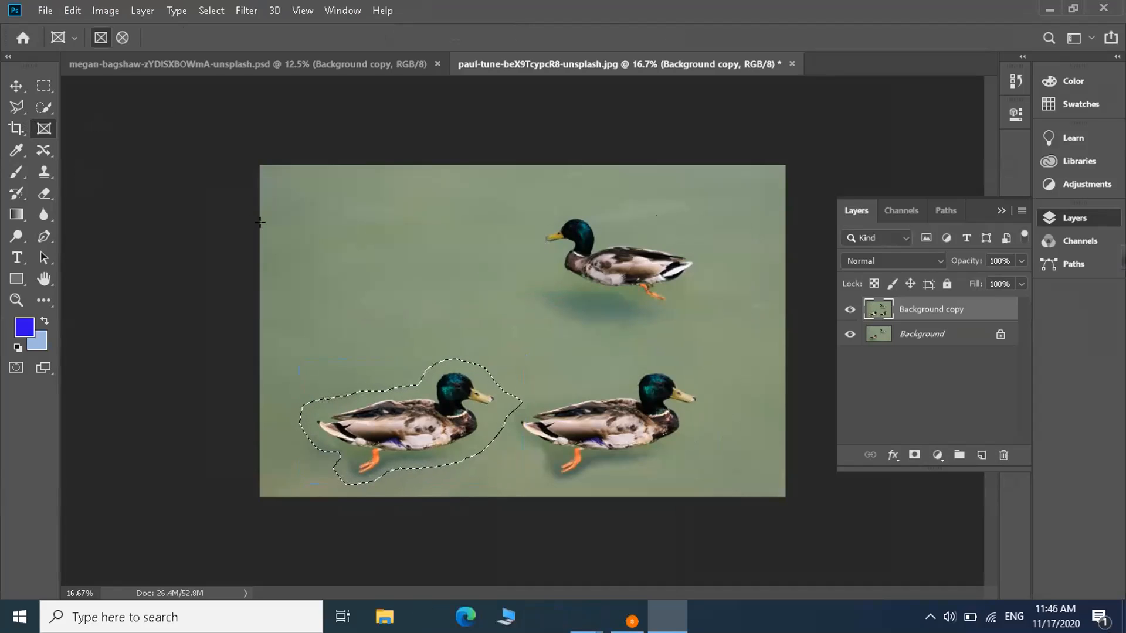
key(ctrl+d)
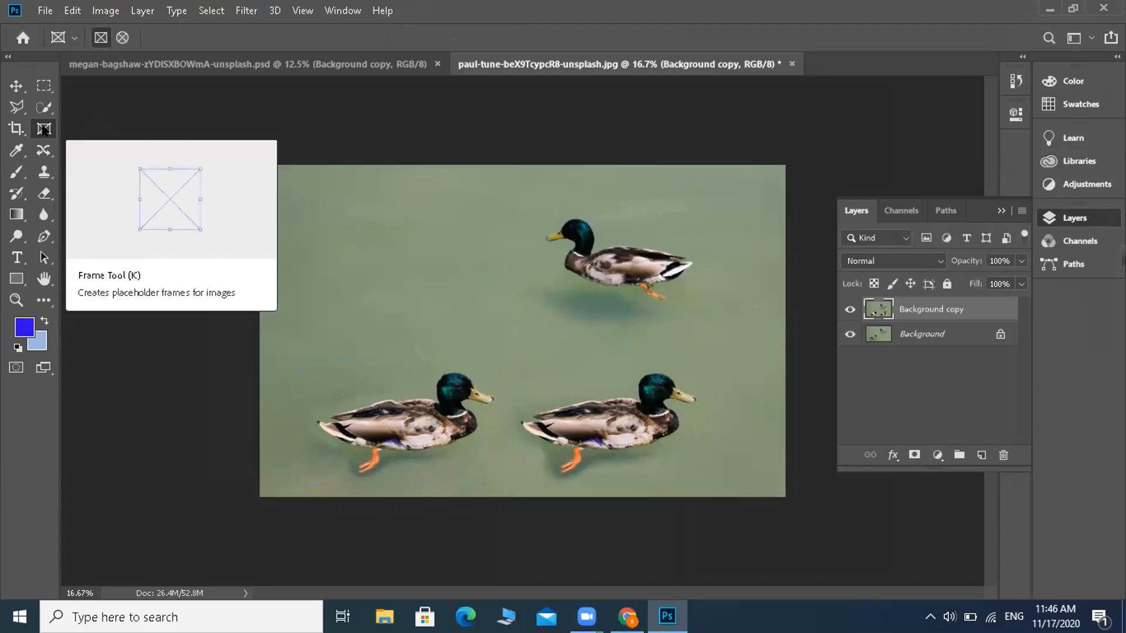
click(44, 150)
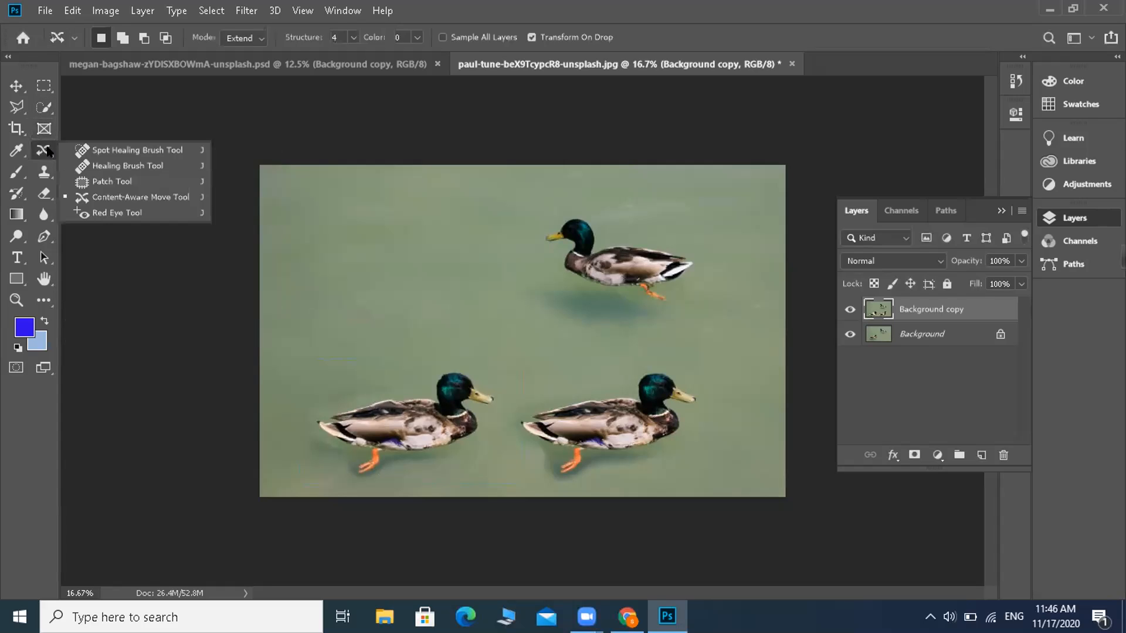
click(107, 203)
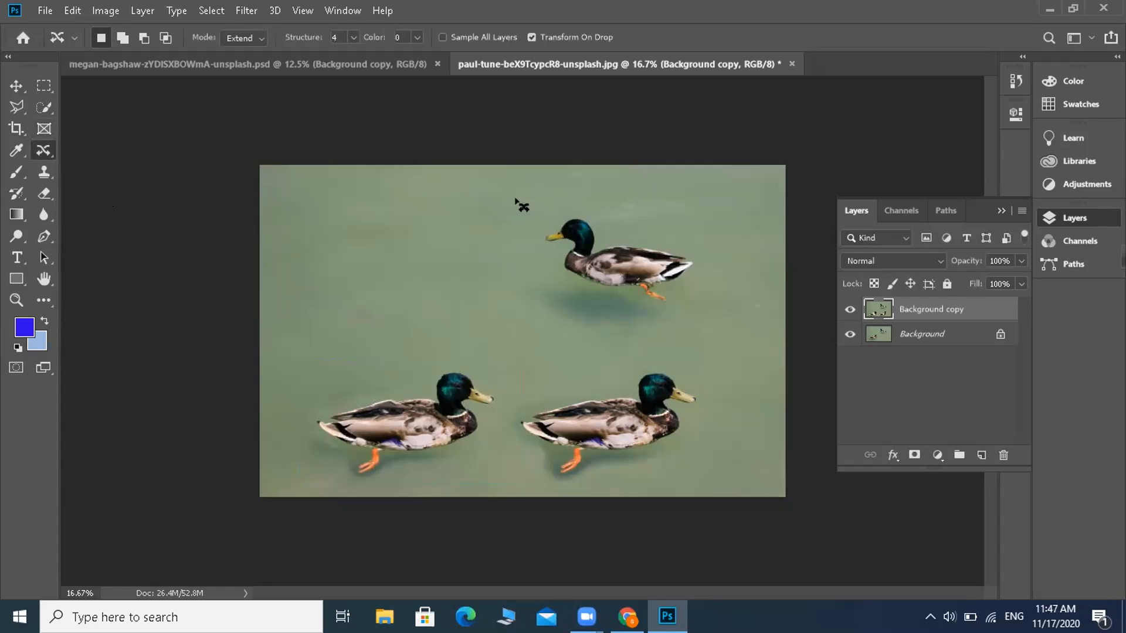
Step: Outline the upper-right duck with the Content-Aware Move tool in Extend mode and place a copy of it beside the original
mouse_move(540, 215)
mouse_down()
mouse_move(594, 206)
mouse_move(598, 240)
mouse_move(690, 244)
mouse_move(716, 265)
mouse_move(676, 309)
mouse_move(628, 319)
mouse_move(545, 286)
mouse_move(545, 253)
mouse_move(521, 234)
mouse_move(548, 216)
mouse_up()
click(259, 40)
click(245, 64)
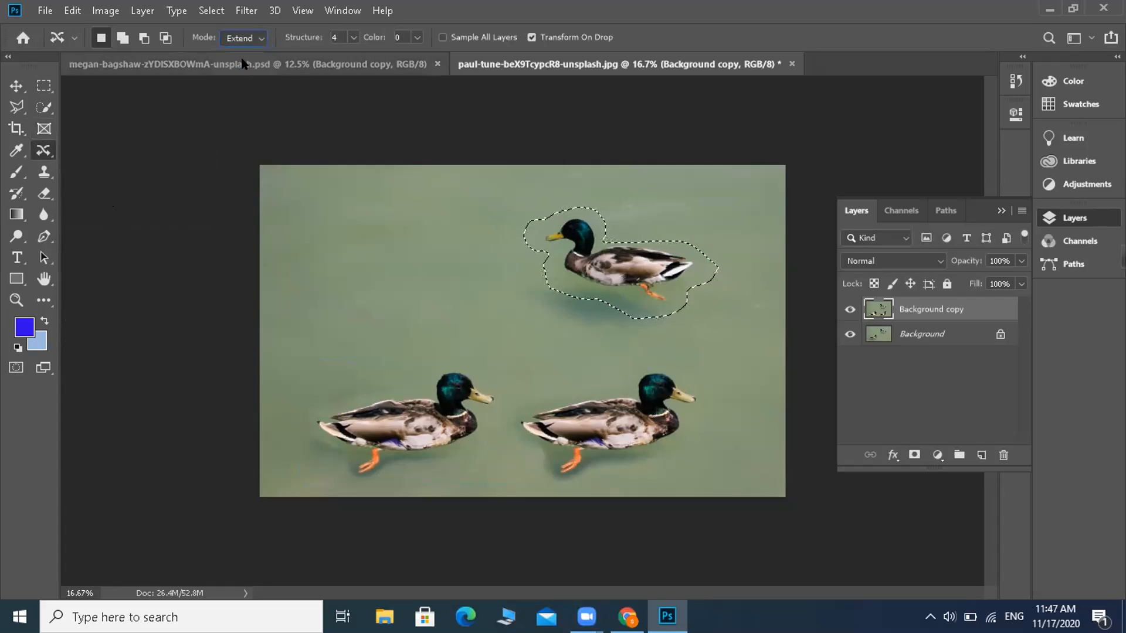
drag(524, 238, 475, 238)
click(472, 238)
drag(535, 224, 605, 206)
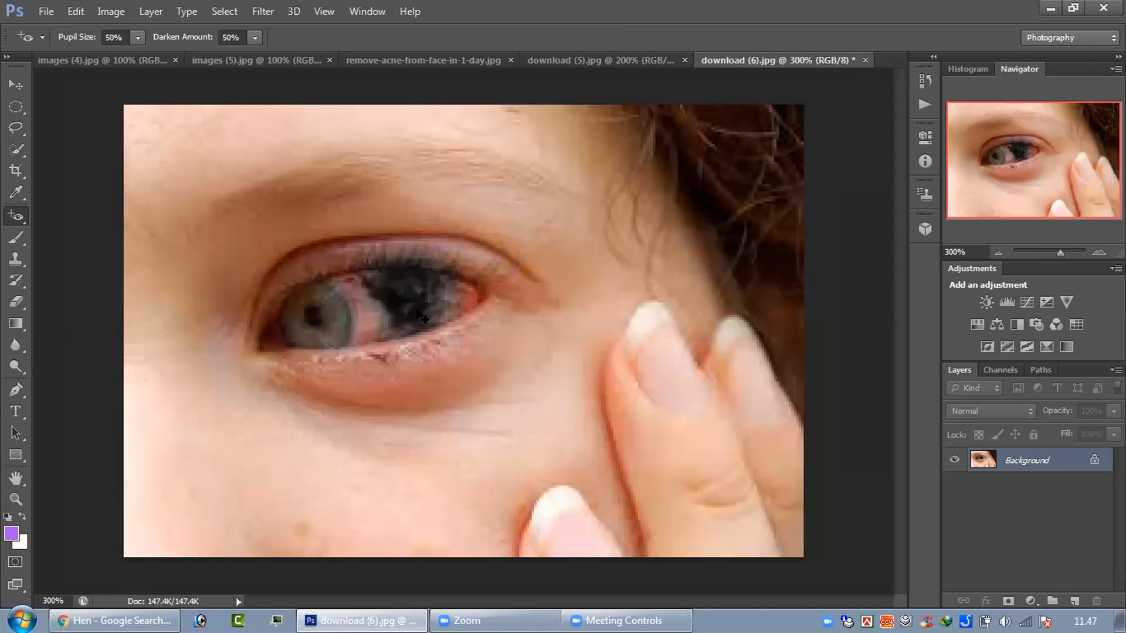
Step: Undo the red-eye darkening in download (6).jpg and open the hen photo download (7).jpg from the Fiver gig photo sample folder
key(ctrl+z)
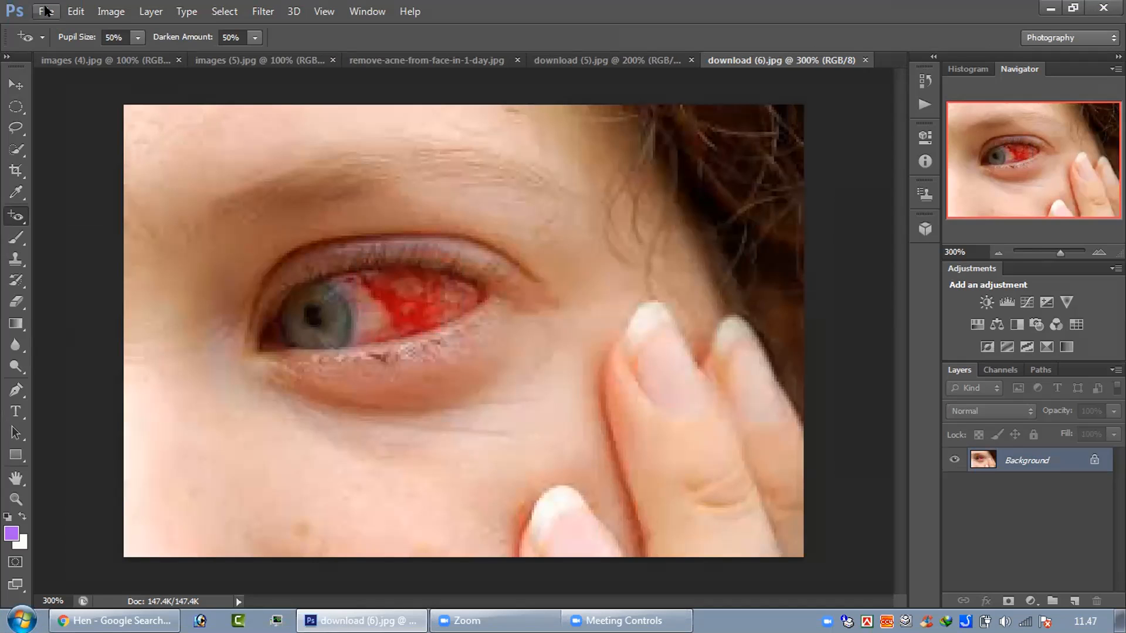
click(75, 12)
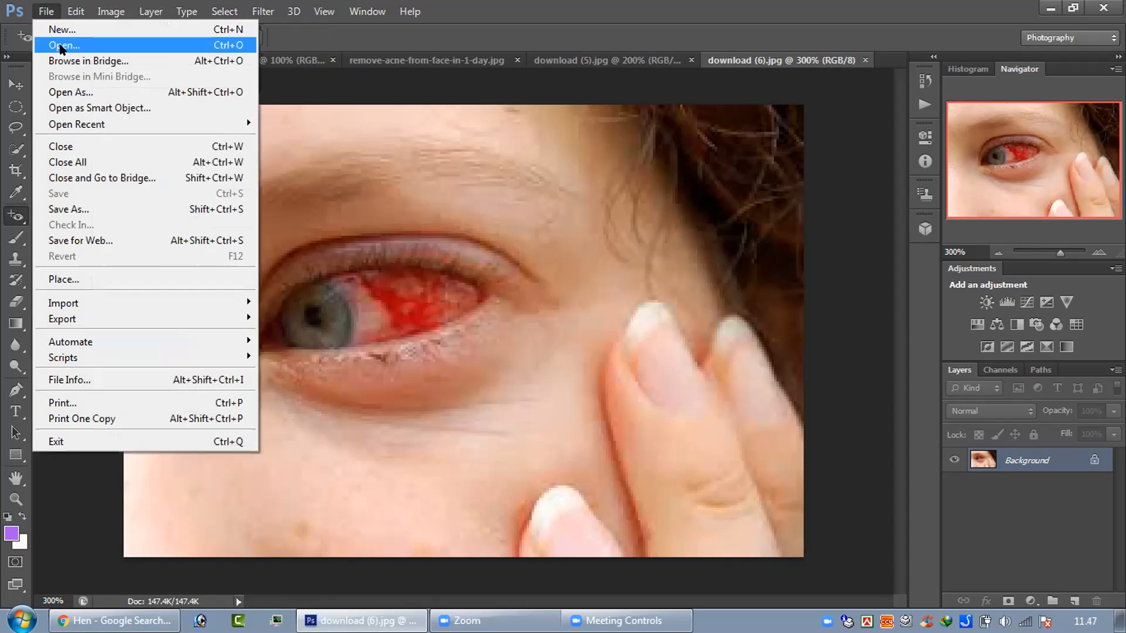
click(61, 46)
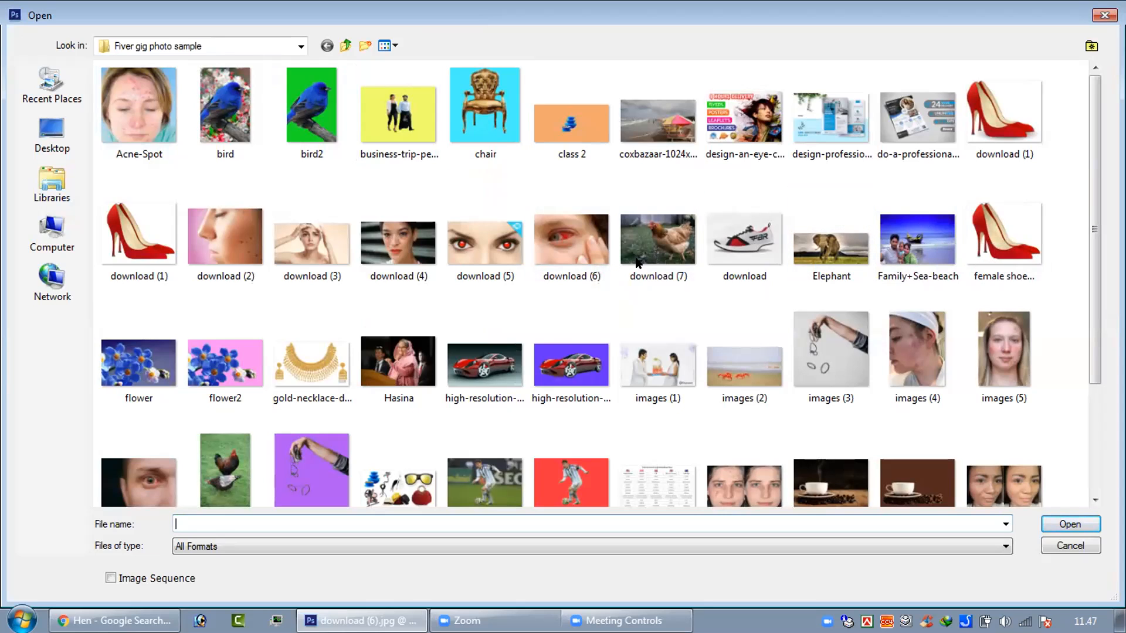
double_click(655, 254)
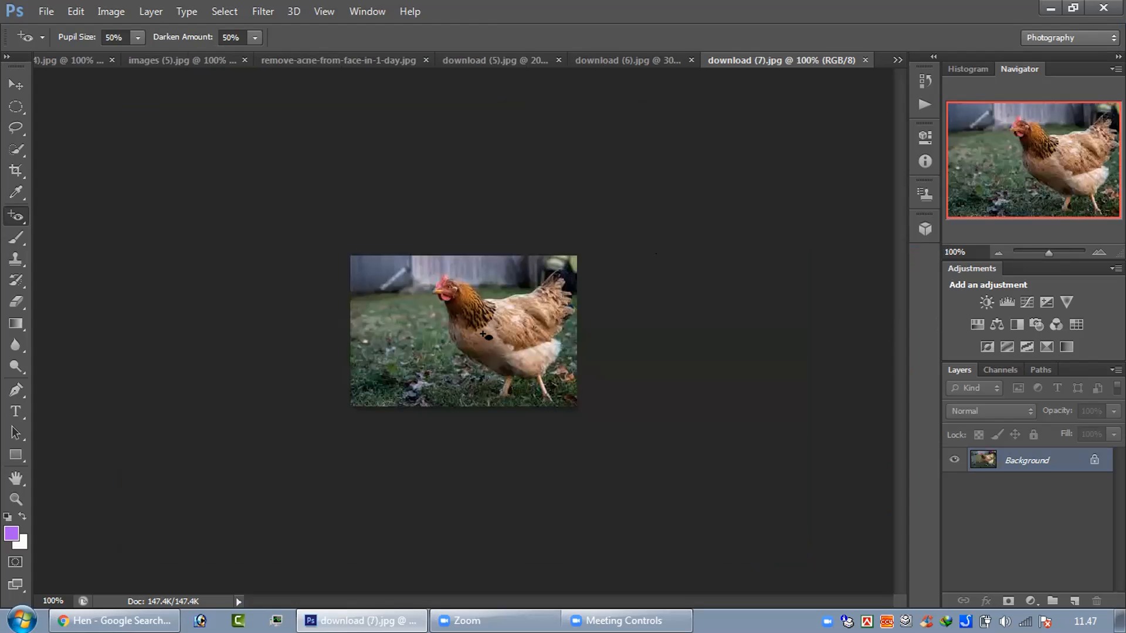
key(ctrl+plus)
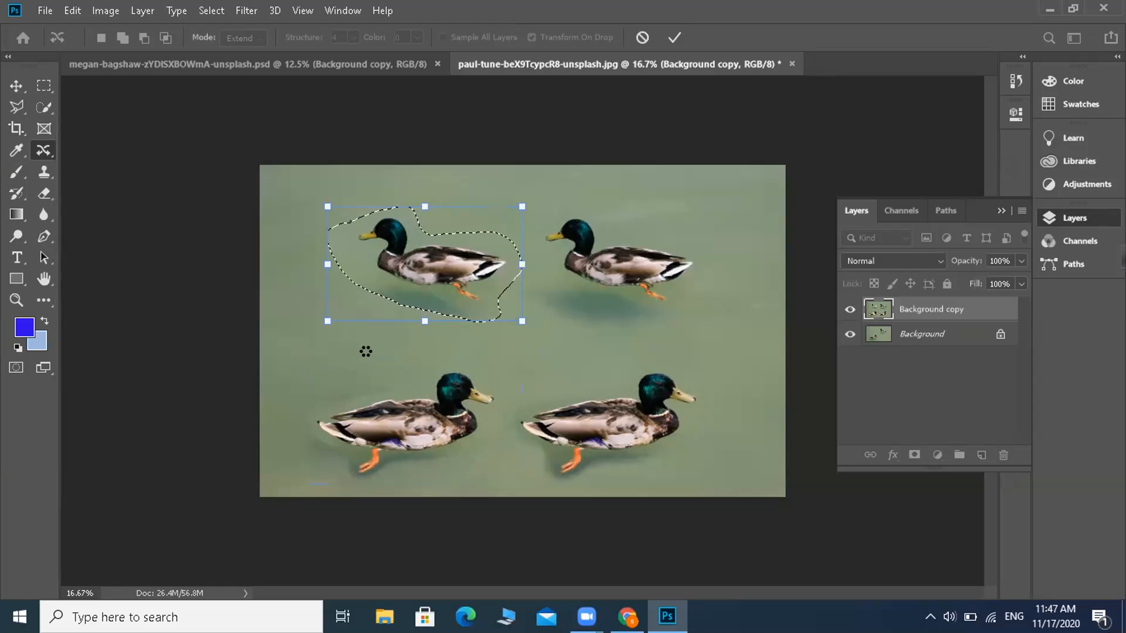
Step: Apply the duplicated duck in the upper-left area of the duck photo and clear the selection
key(Return)
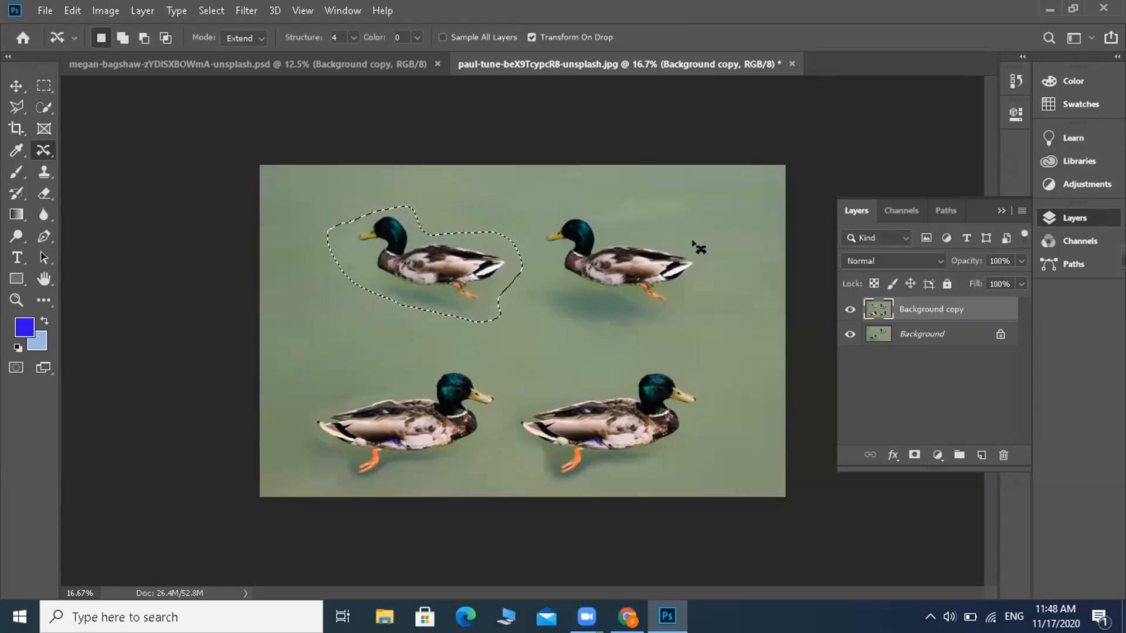
key(ctrl+d)
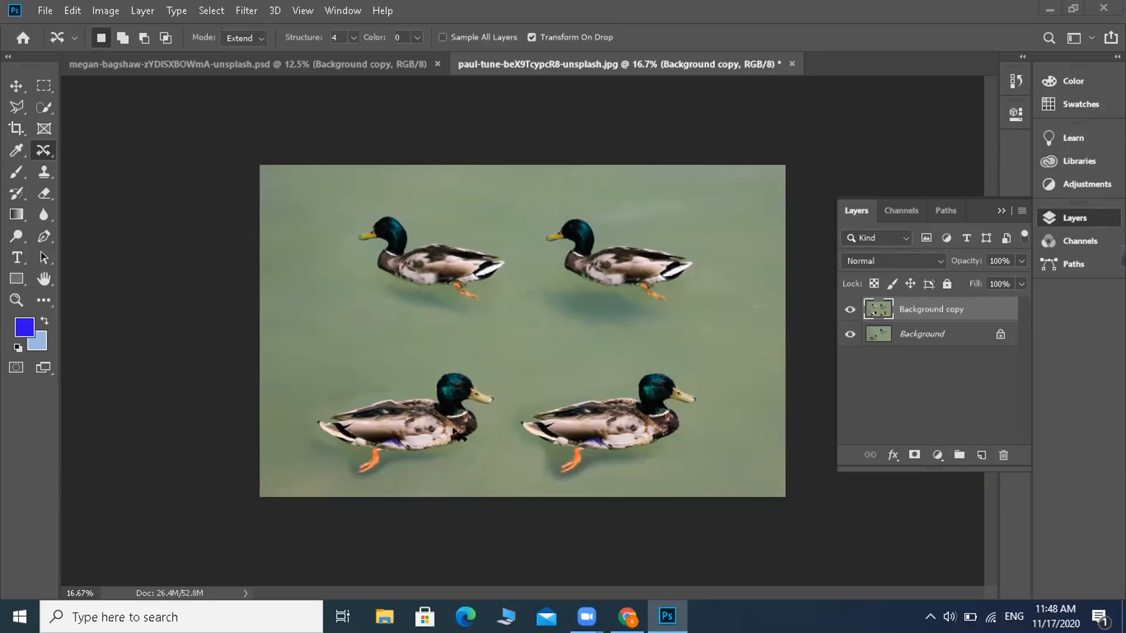
Step: Save the duck photo to the Desktop as paul-tune-beX9TcypcR8-unsplash in Photoshop format with Maximize Compatibility enabled
click(1073, 9)
click(141, 13)
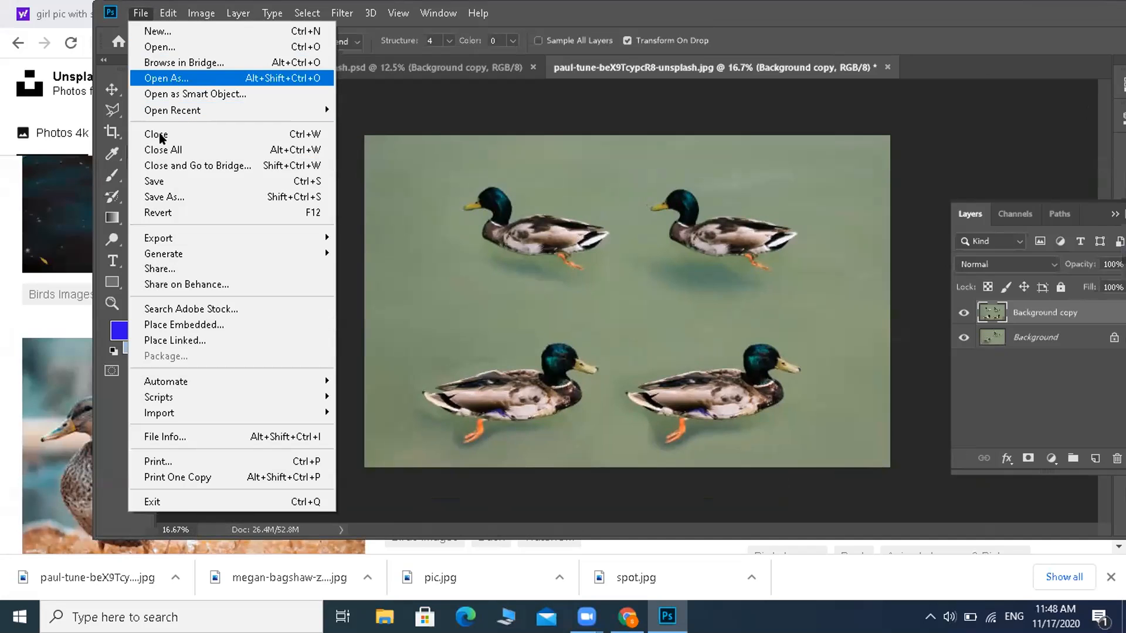
click(159, 195)
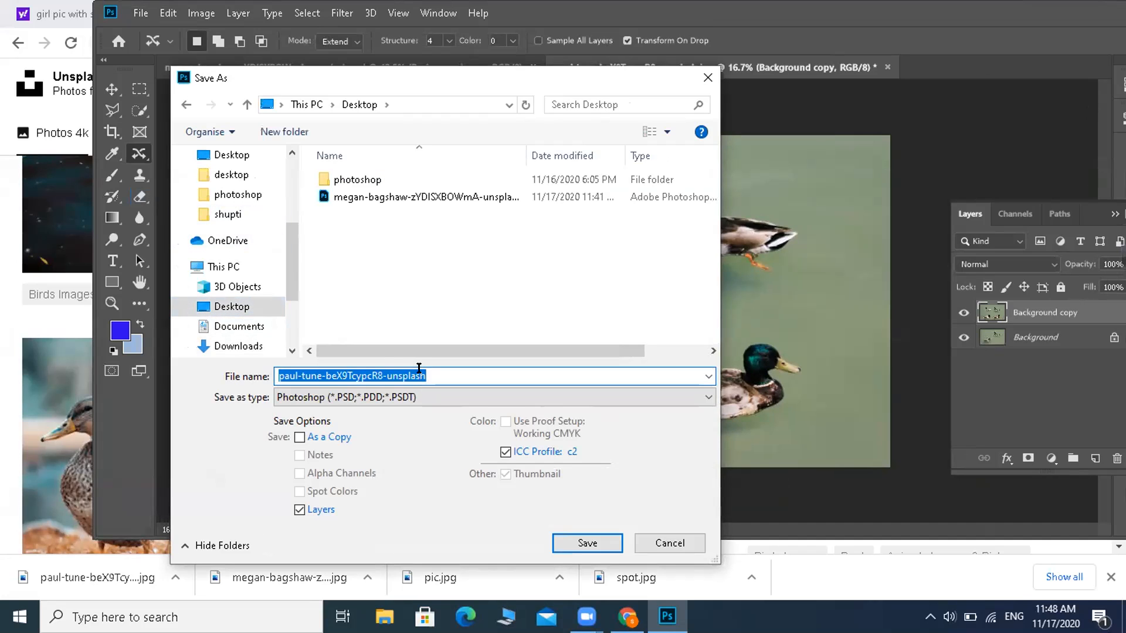
key(Return)
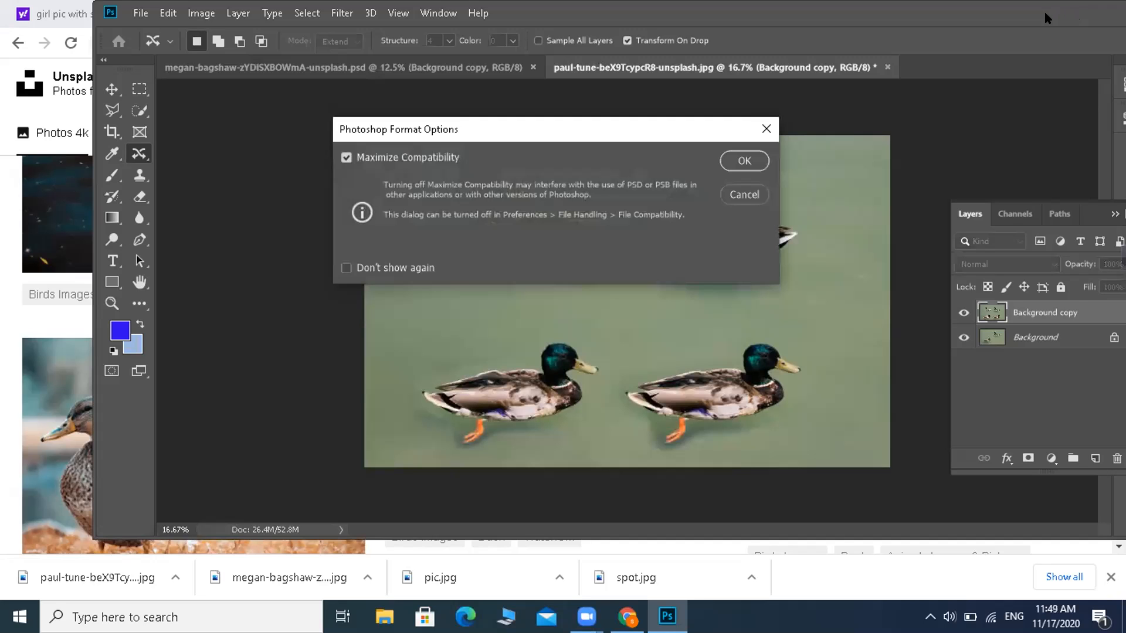
double_click(1047, 18)
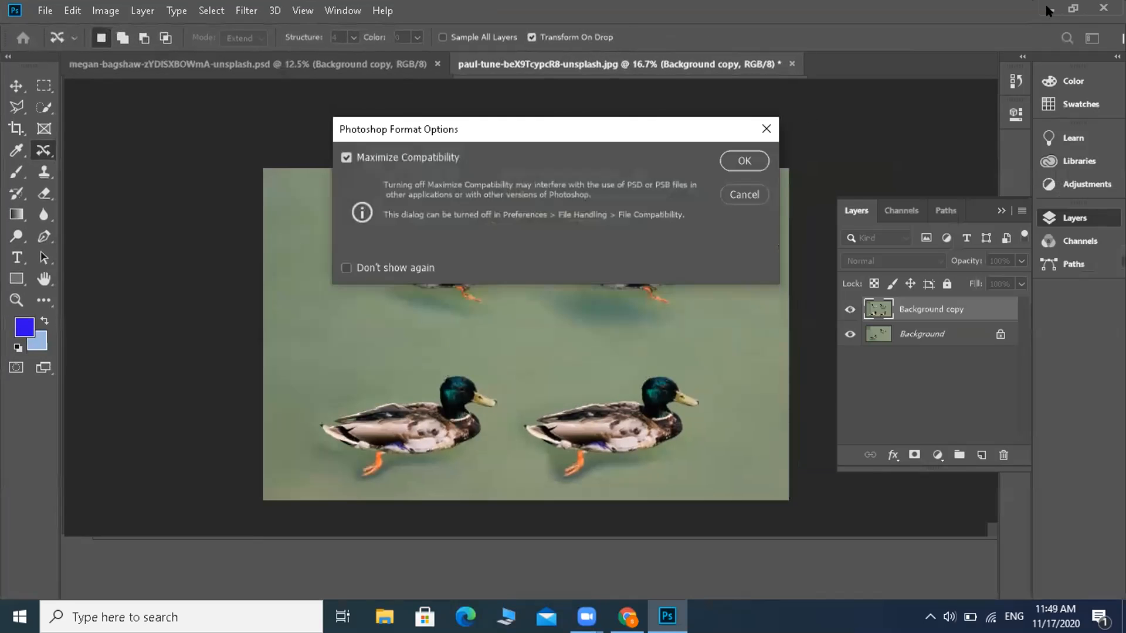
click(743, 162)
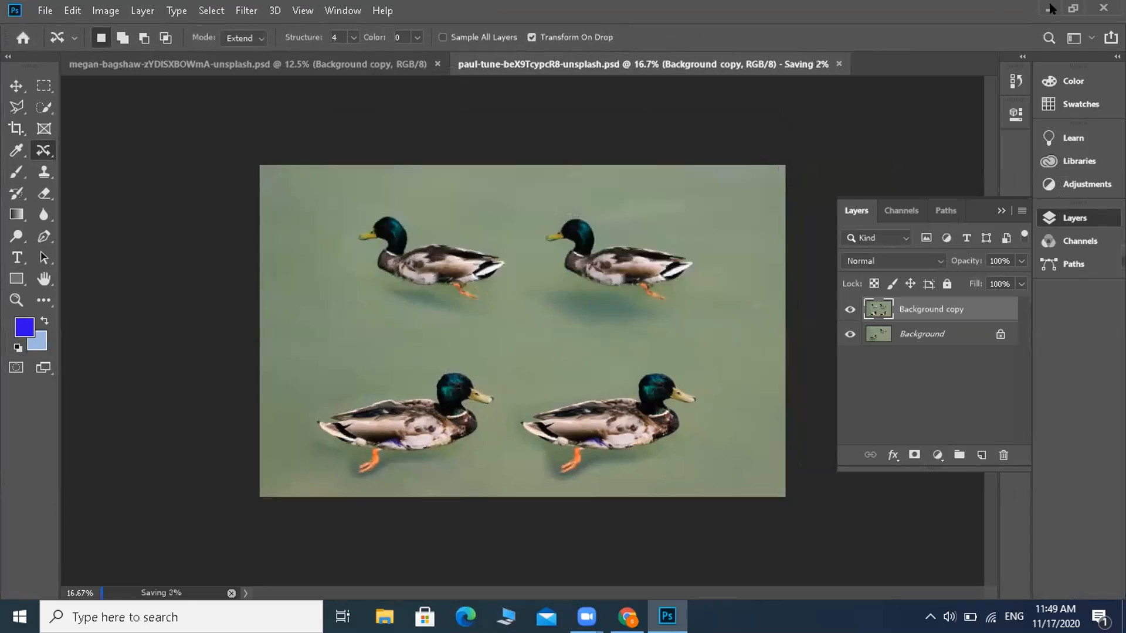
Step: Switch to the browser and search Unsplash for "tree pic"
click(1051, 9)
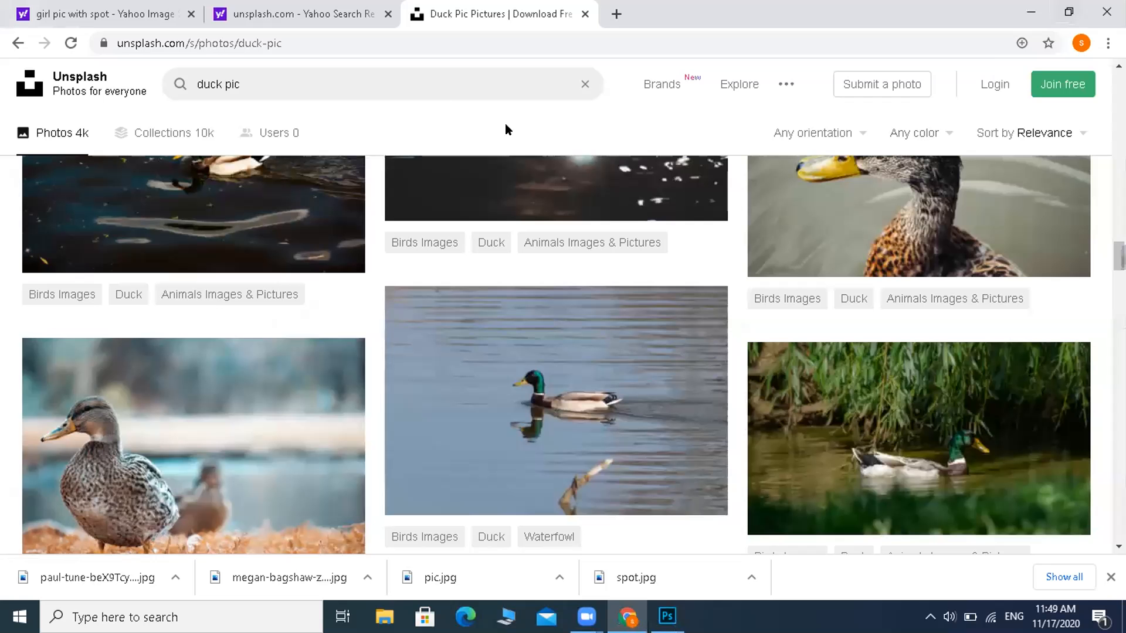
click(433, 90)
key(BackSpace)
key(BackSpace)
key(BackSpace)
key(BackSpace)
key(BackSpace)
key(BackSpace)
key(BackSpace)
key(BackSpace)
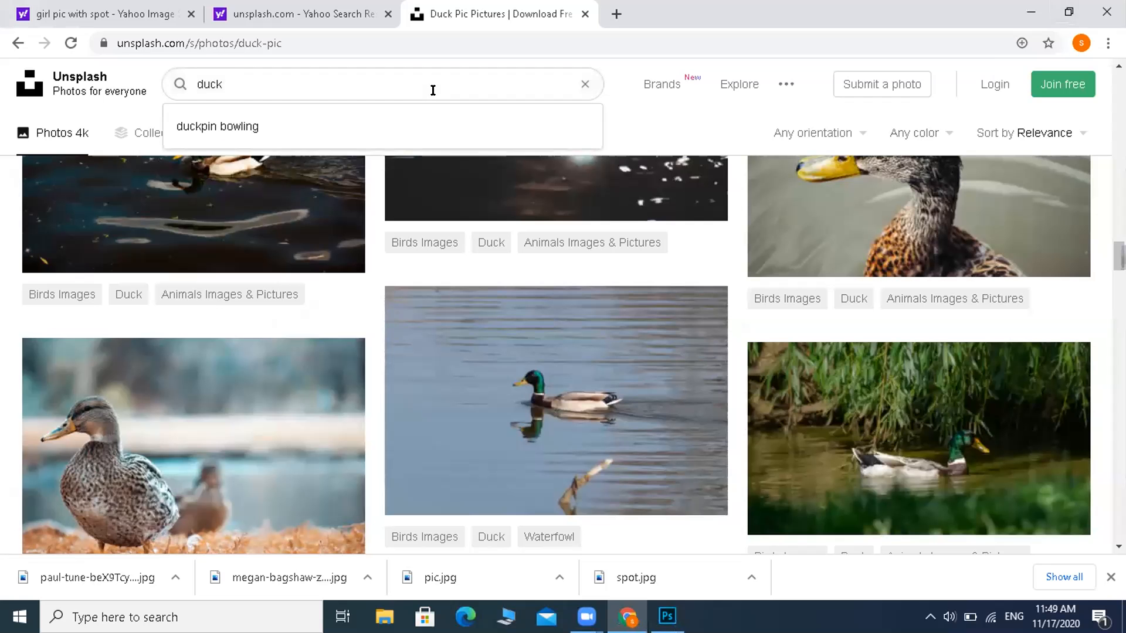
text(tree)
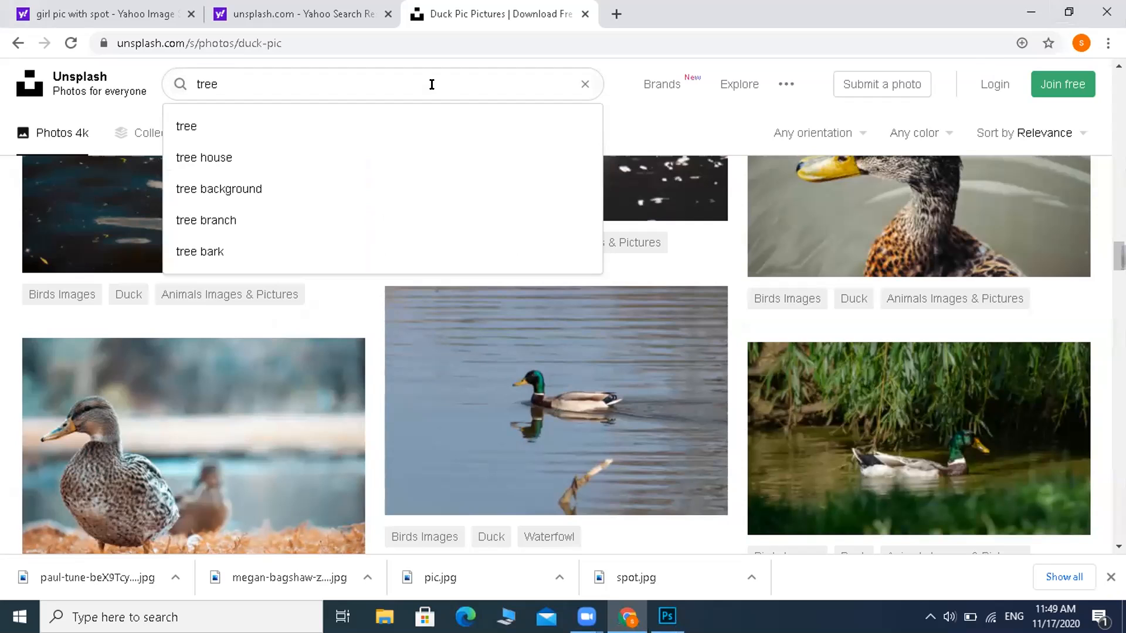
text(pic)
key(Return)
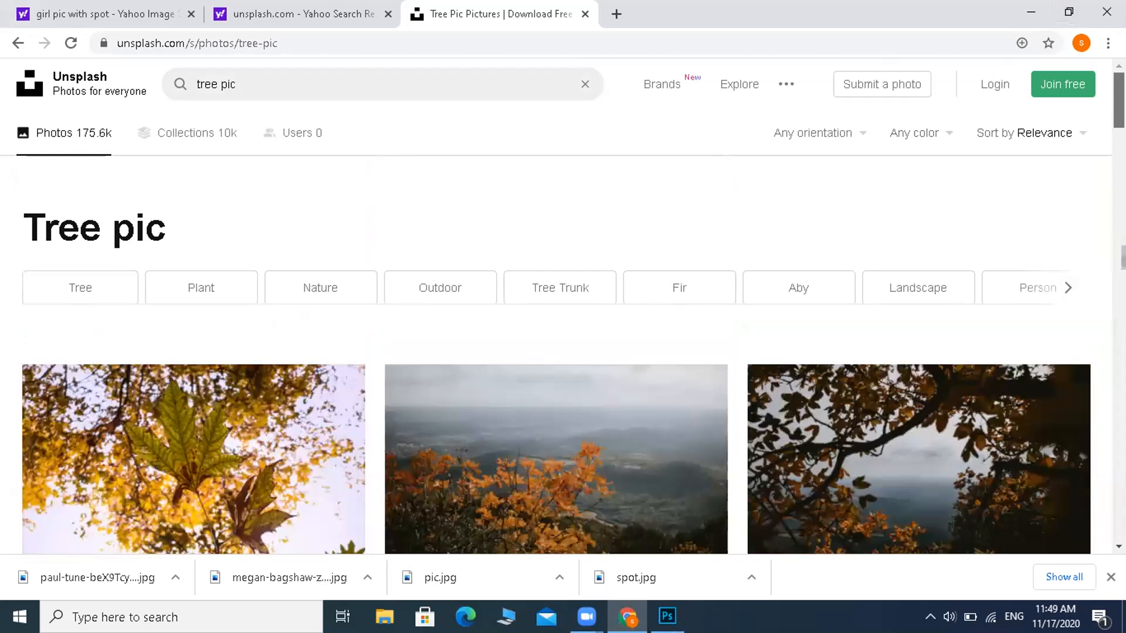
Step: Examine the Unsplash tree photos to find one suitable for retouching practice
scroll(563, 352, down, 8)
scroll(563, 351, down, 10)
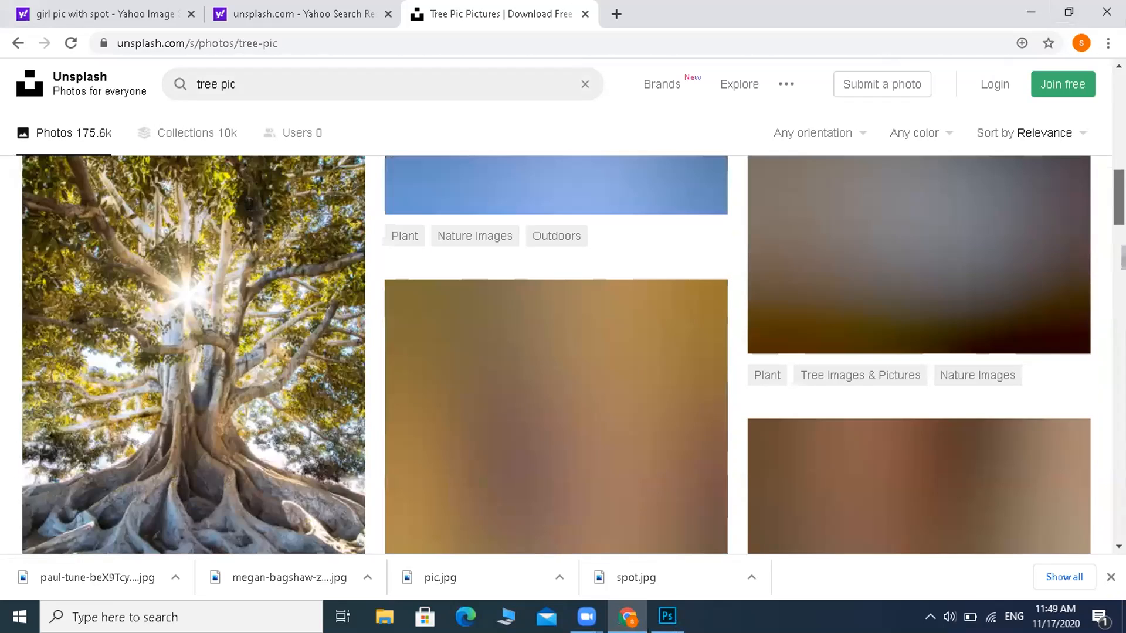
scroll(562, 351, up, 3)
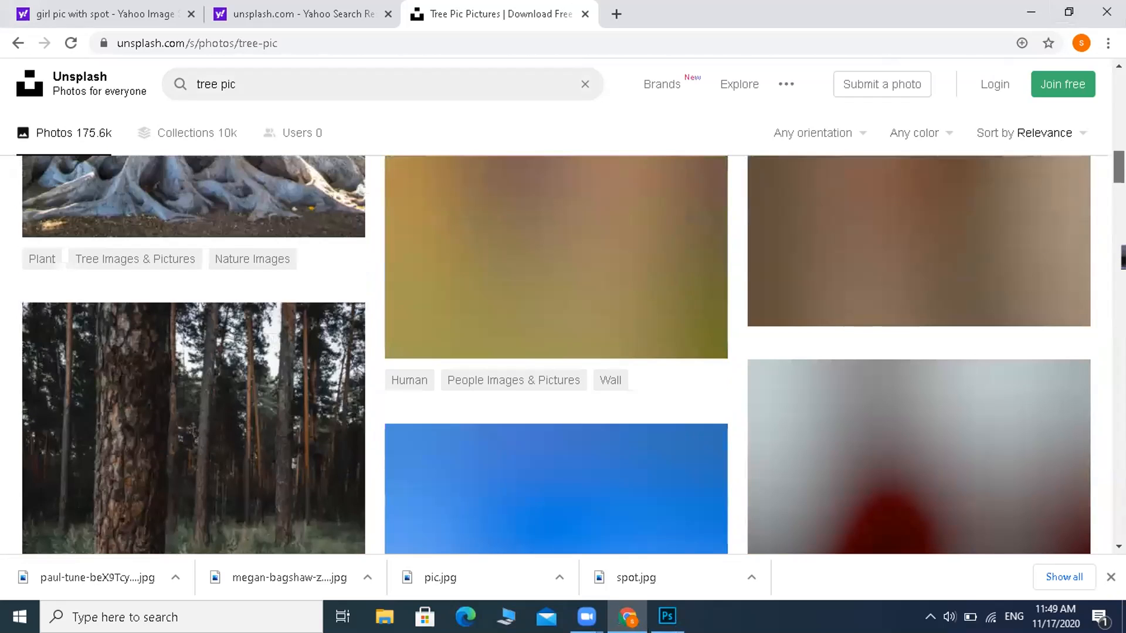
scroll(562, 352, down, 3)
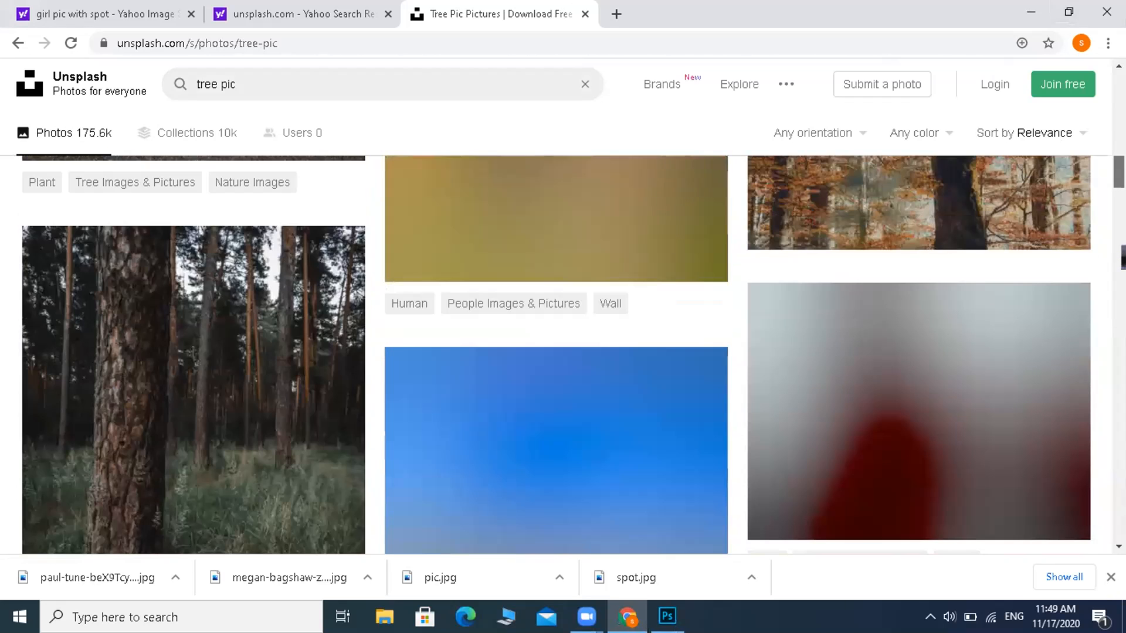
scroll(563, 351, down, 8)
scroll(562, 352, down, 5)
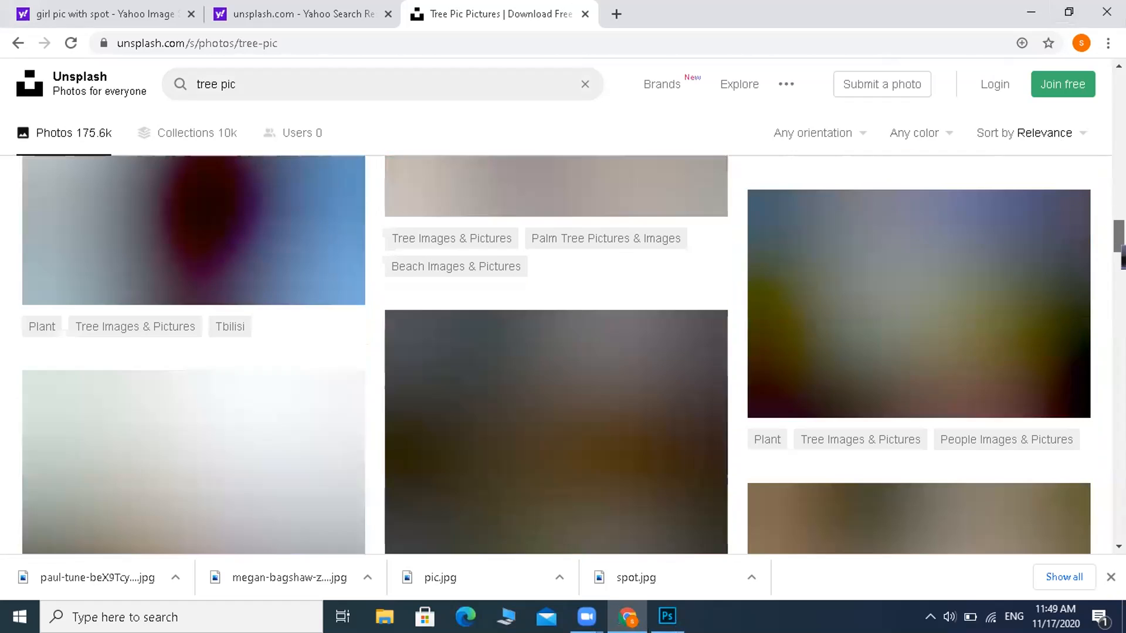
scroll(563, 351, down, 3)
drag(1119, 247, 1119, 152)
scroll(1121, 256, up, 5)
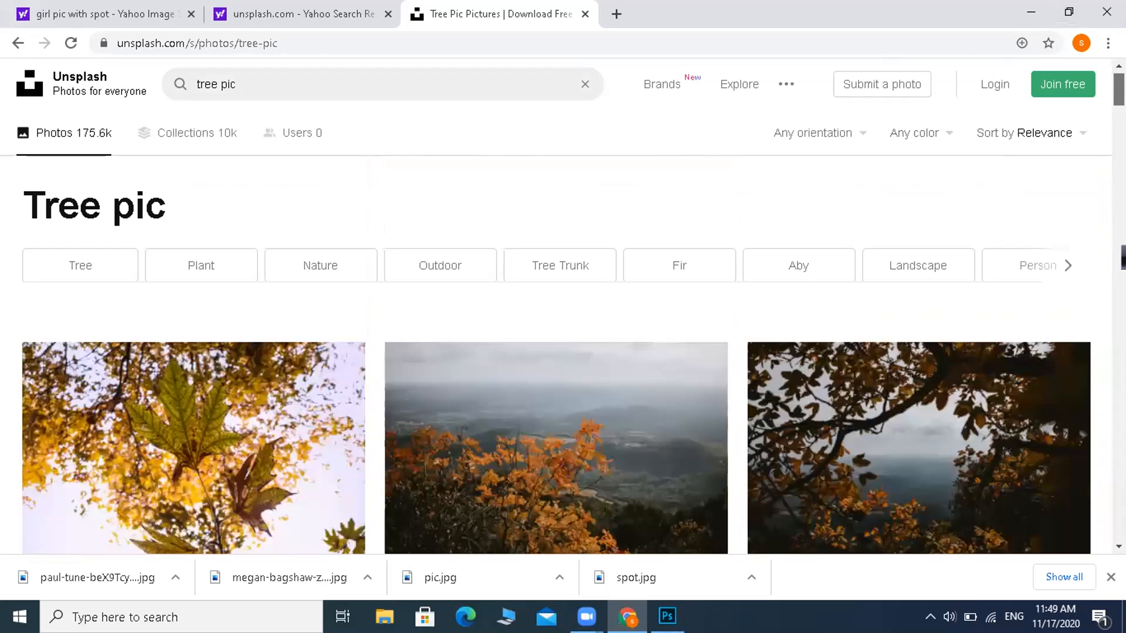
scroll(1120, 256, down, 2)
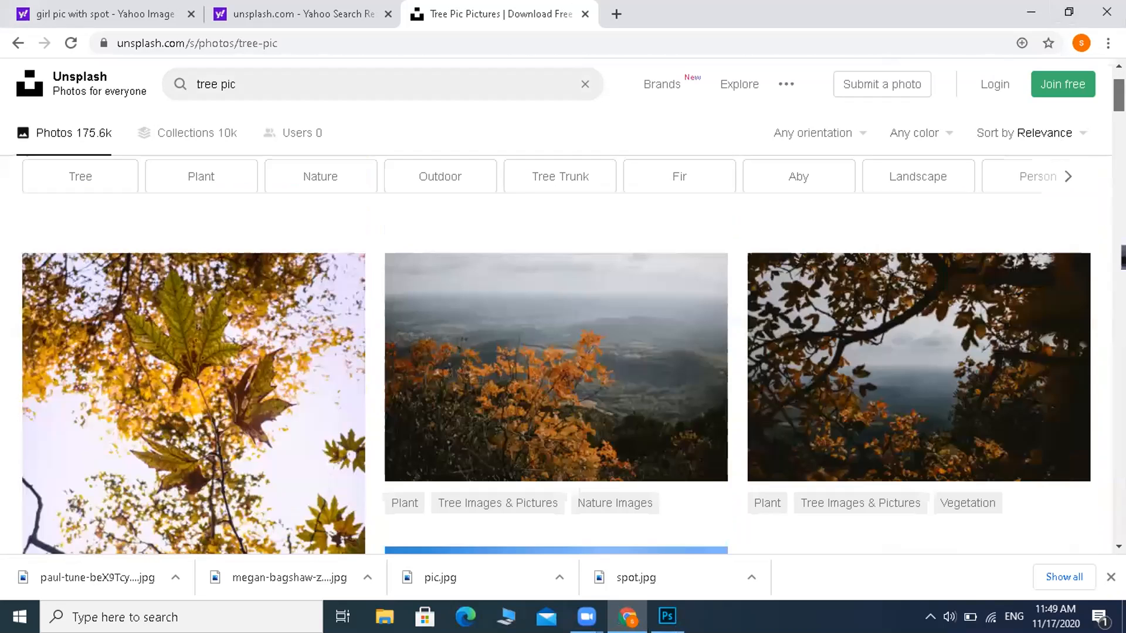
scroll(1121, 256, down, 5)
scroll(1121, 256, down, 10)
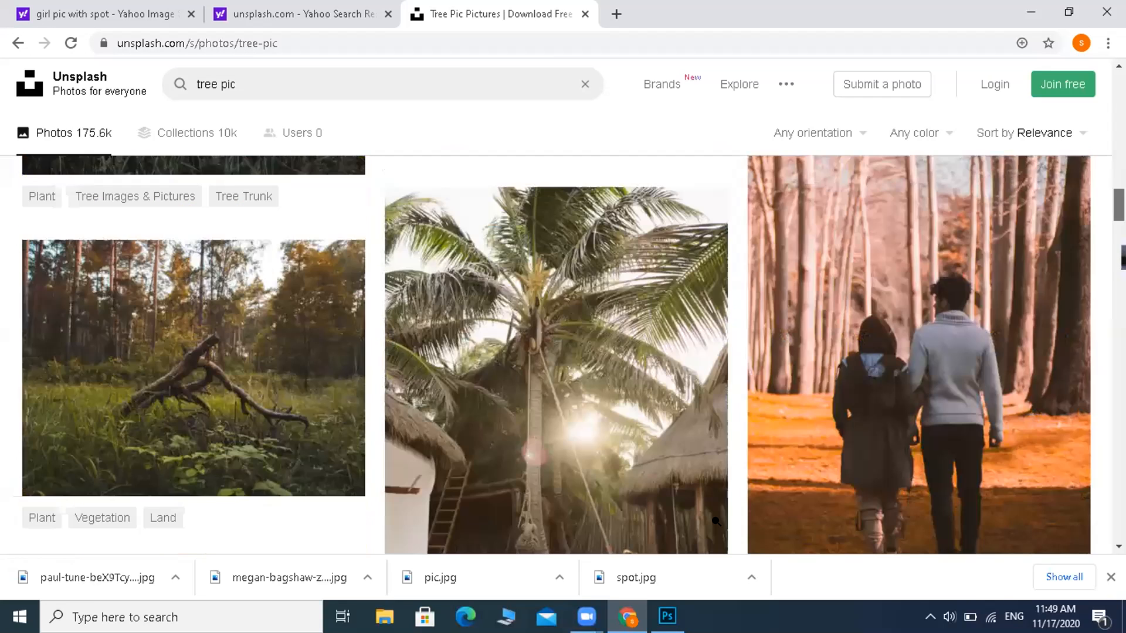
scroll(1121, 256, up, 2)
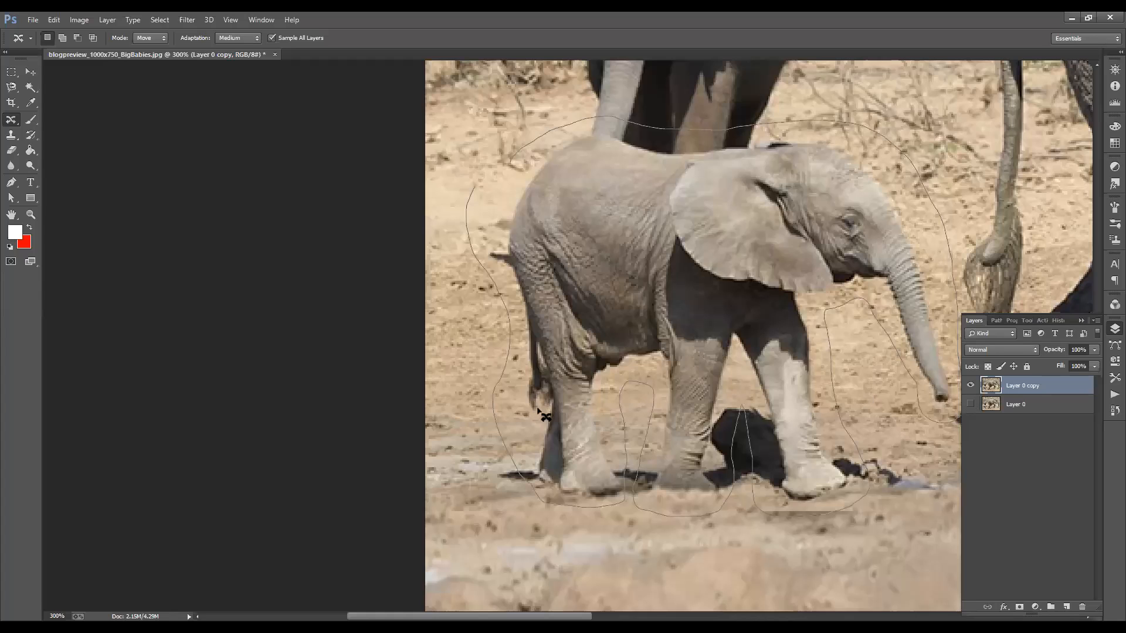
Step: In the elephant photo, duplicate Layer 0 and loosely outline the baby elephant with the Content-Aware Move tool in Extend mode
key(ctrl+1)
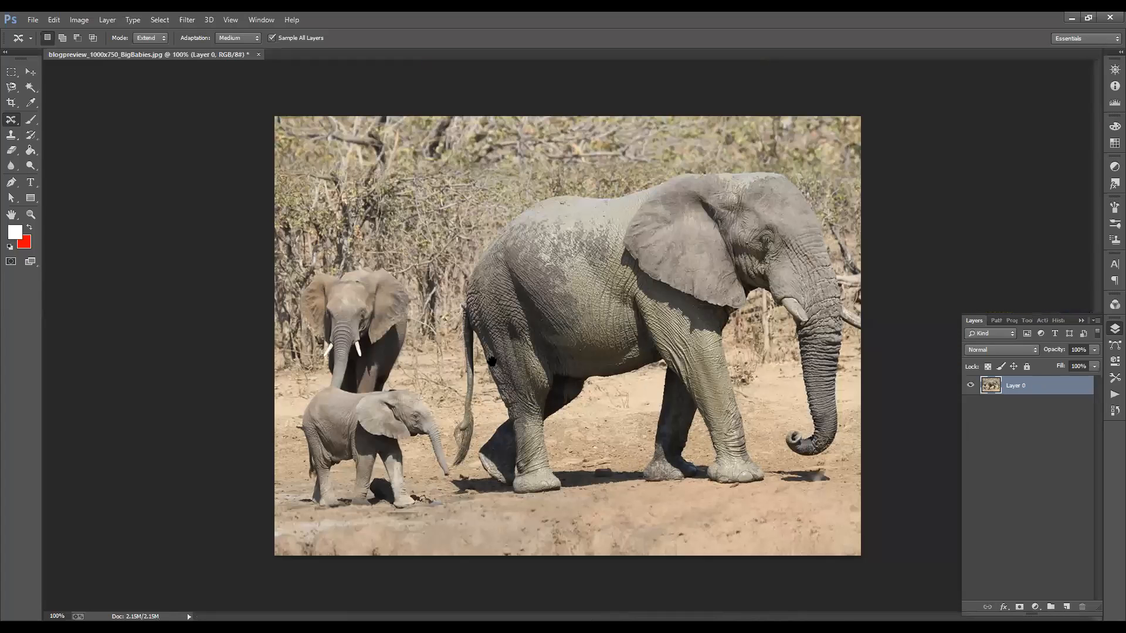
key(ctrl+j)
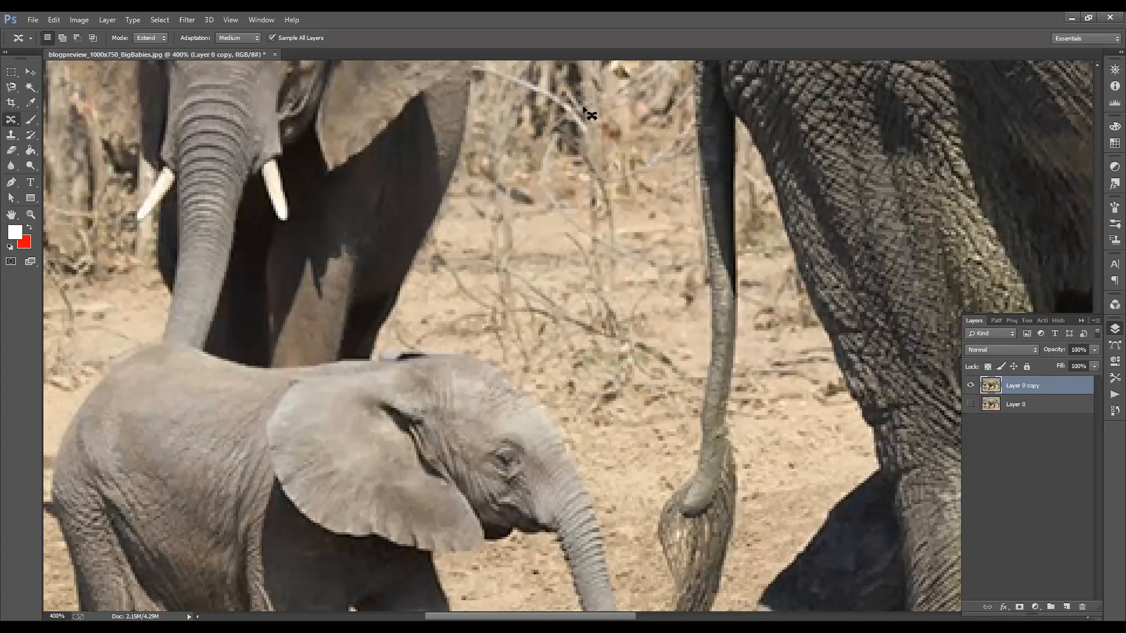
mouse_move(682, 121)
mouse_down()
mouse_move(733, 143)
mouse_move(786, 246)
mouse_up()
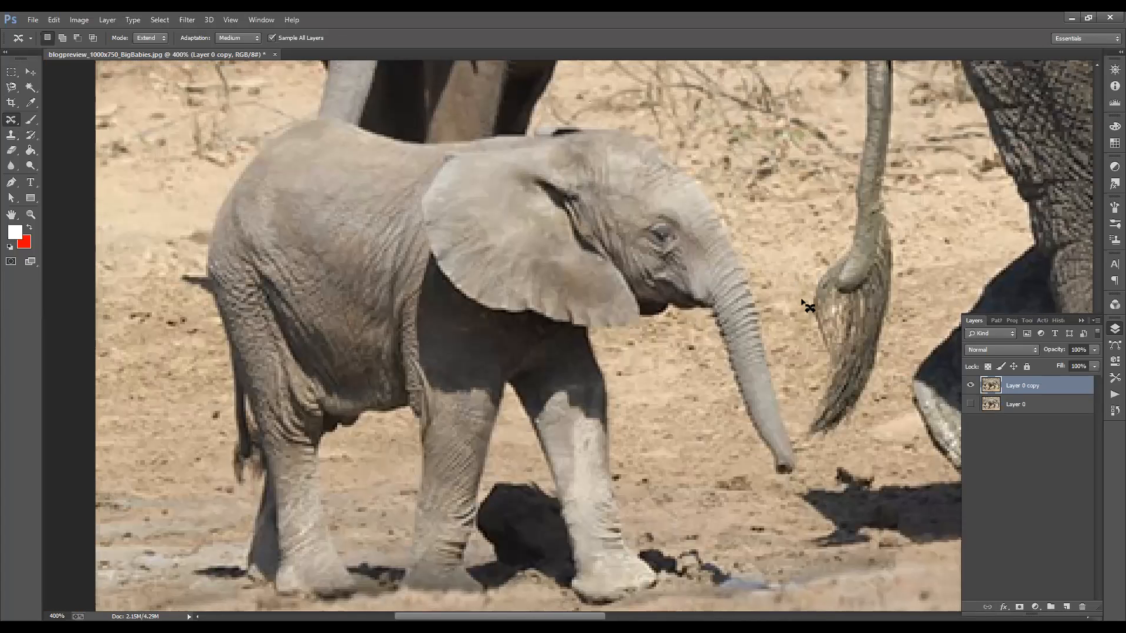
mouse_move(808, 305)
mouse_down()
mouse_move(840, 399)
mouse_move(853, 507)
mouse_up()
mouse_move(756, 541)
mouse_down()
mouse_move(707, 409)
mouse_move(661, 380)
mouse_move(646, 397)
mouse_move(723, 566)
mouse_up()
key(space)
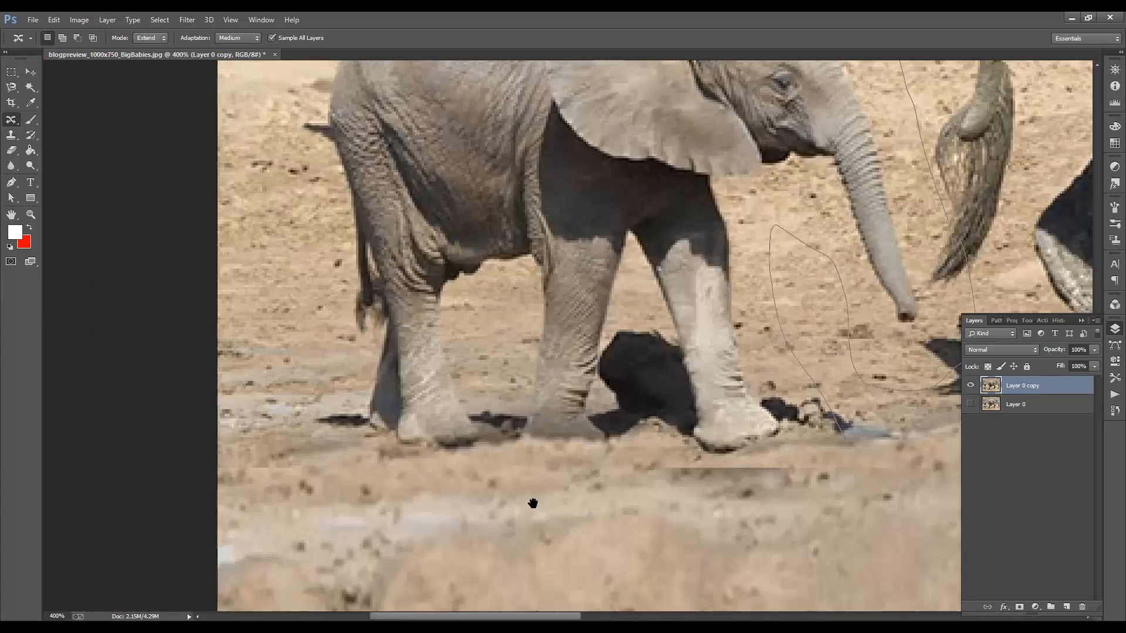
mouse_move(533, 504)
mouse_down()
mouse_move(521, 533)
mouse_move(500, 346)
mouse_move(536, 202)
mouse_move(520, 294)
mouse_move(463, 397)
mouse_move(534, 311)
mouse_move(760, 274)
mouse_move(924, 315)
mouse_move(814, 335)
mouse_move(817, 350)
mouse_up()
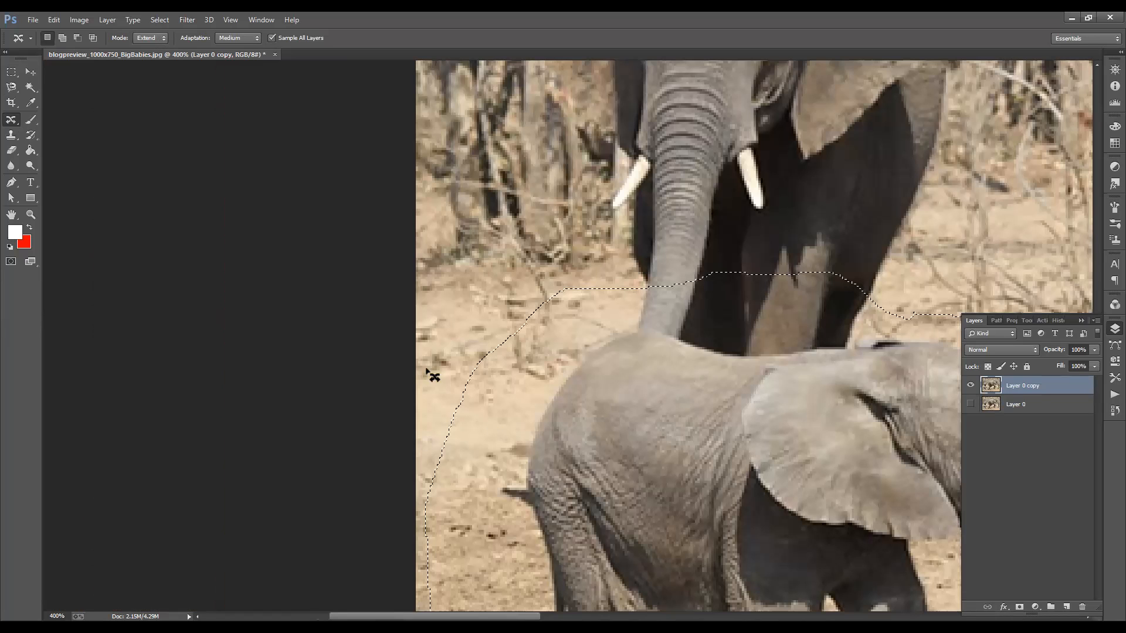
Step: Duplicate the selected baby elephant in front of the large elephant's front legs, then clear the selection
key(ctrl+1)
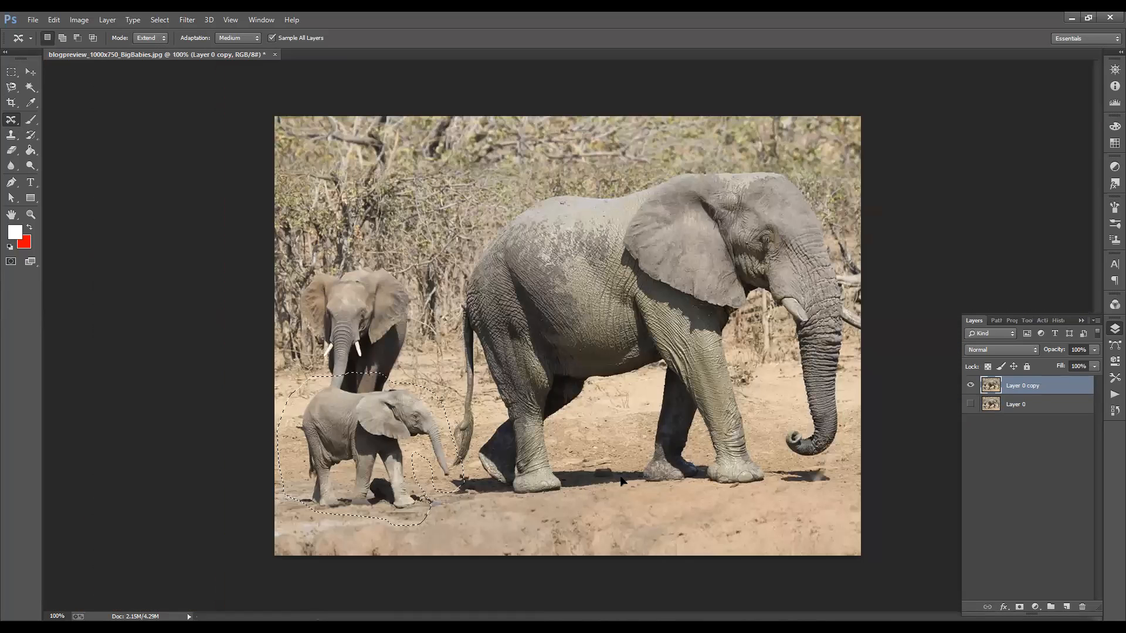
drag(347, 425, 669, 443)
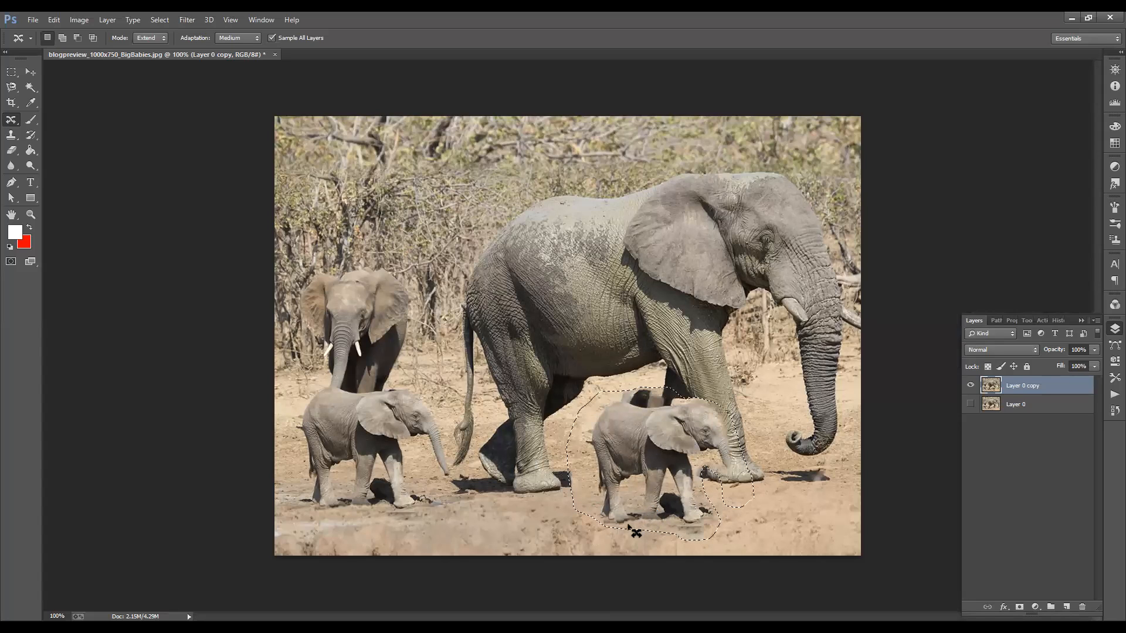
key(ctrl+d)
drag(580, 54, 637, 160)
click(638, 159)
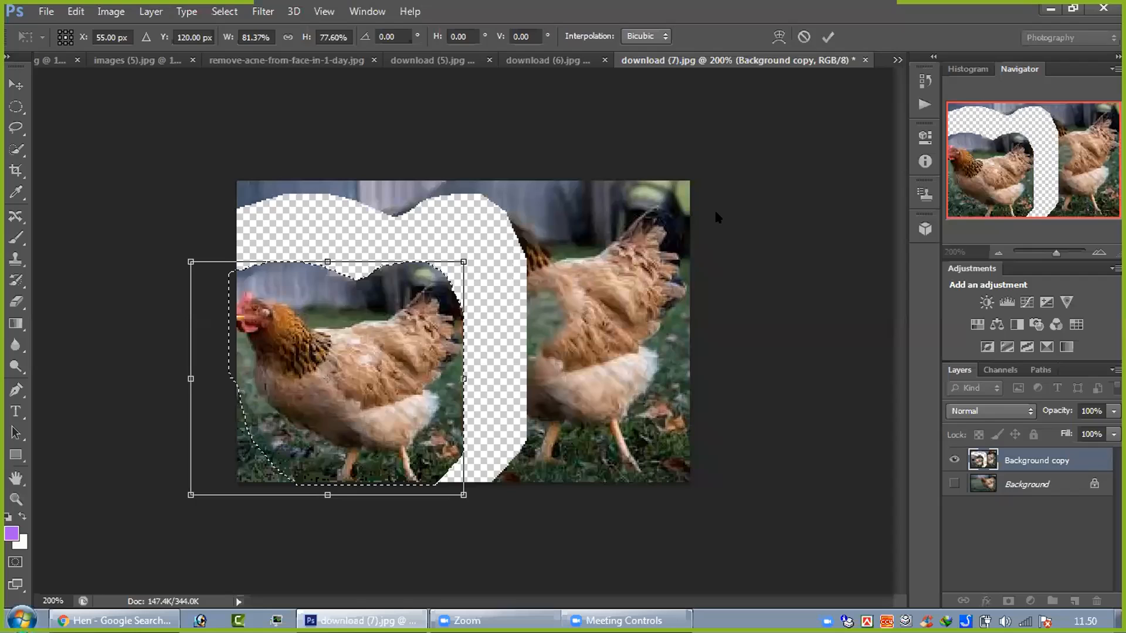
key(Return)
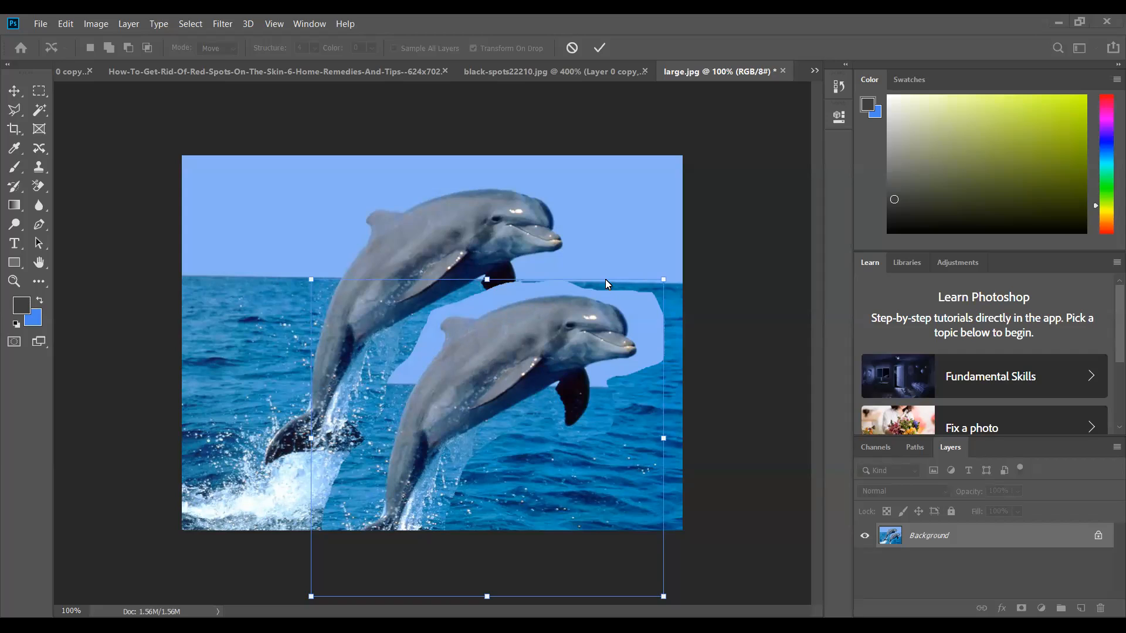
Step: Commit the dolphin's move lower over the water, and clear its selection with the Healing Brush chosen for cleanup
click(600, 49)
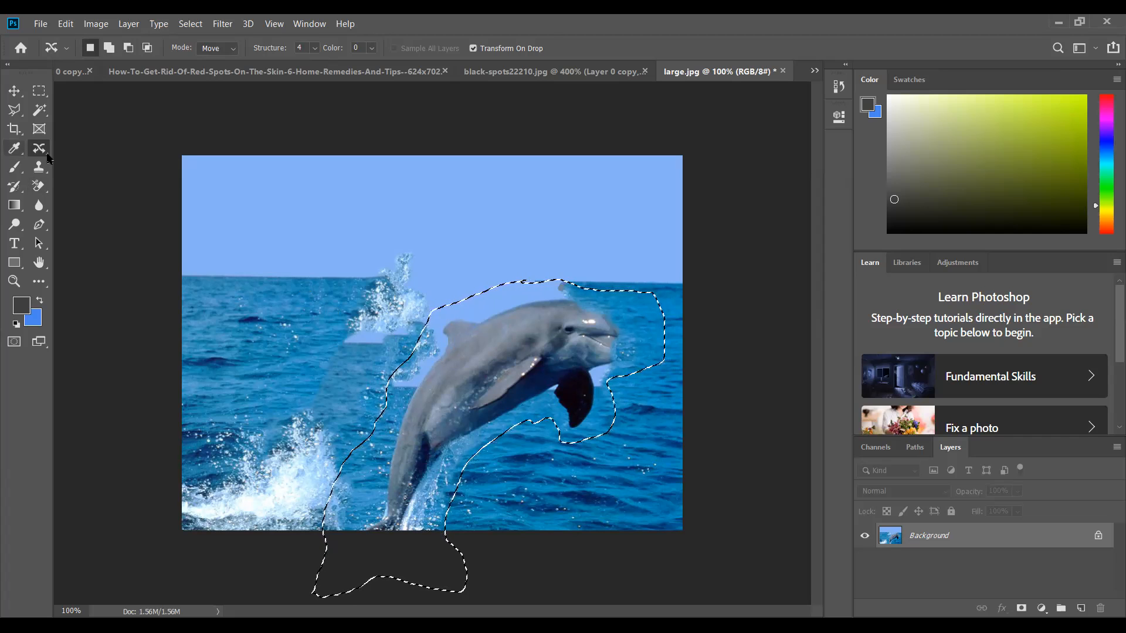
click(47, 156)
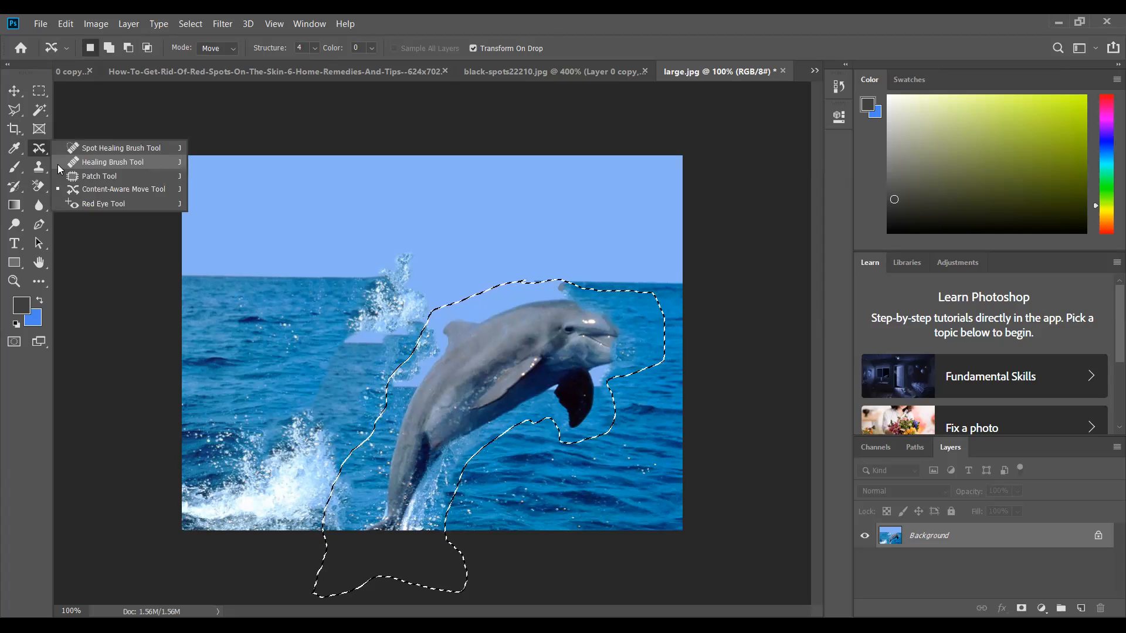
click(111, 161)
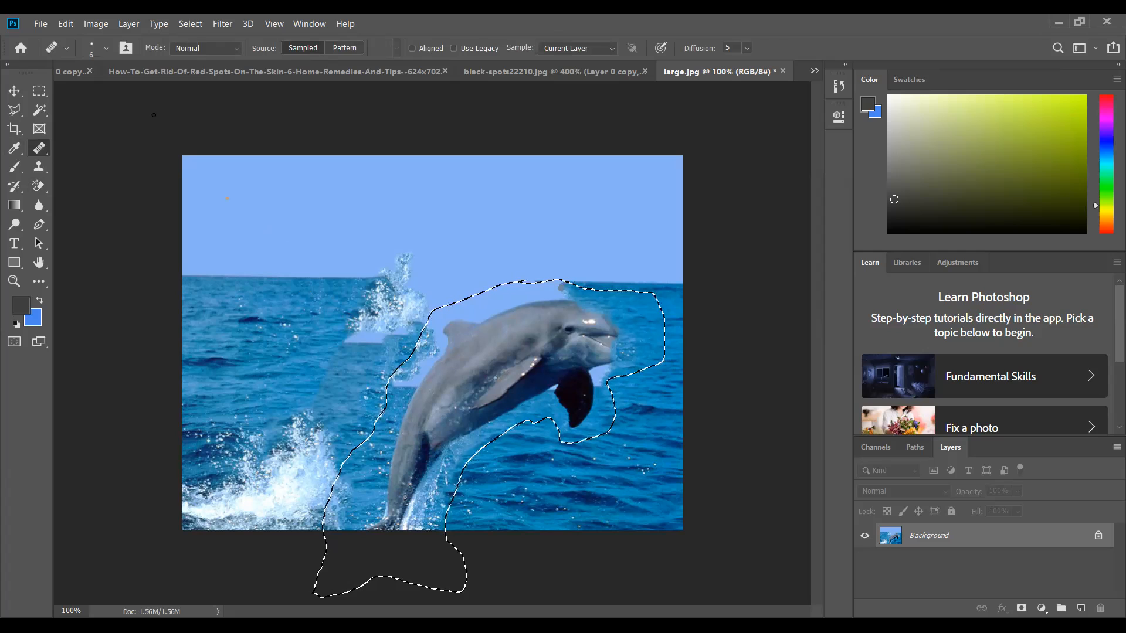
click(194, 24)
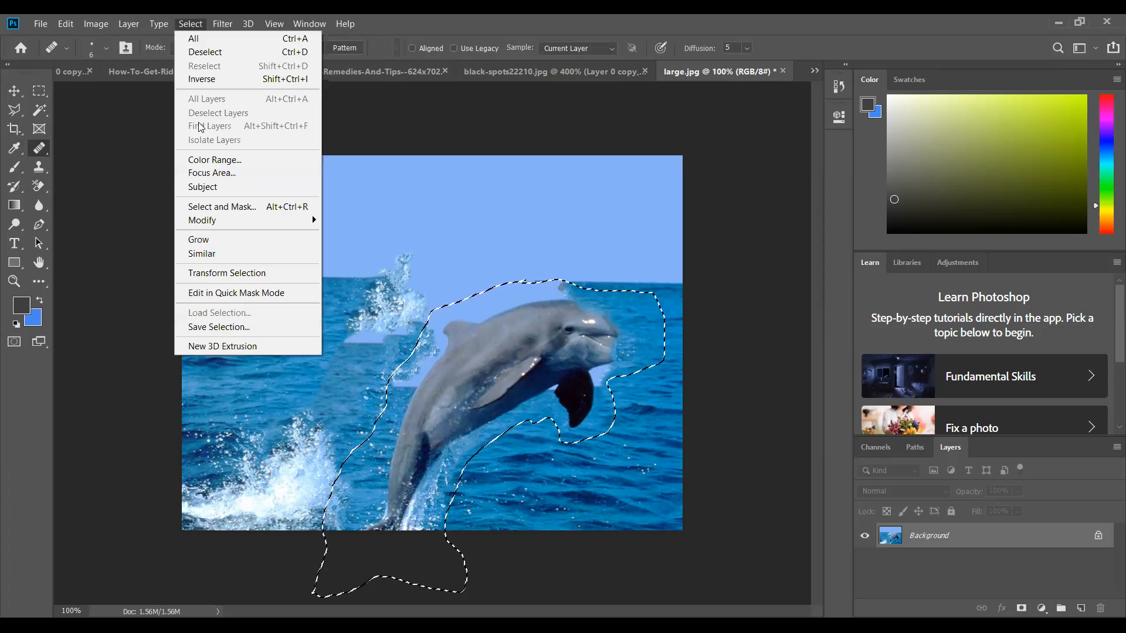
click(206, 52)
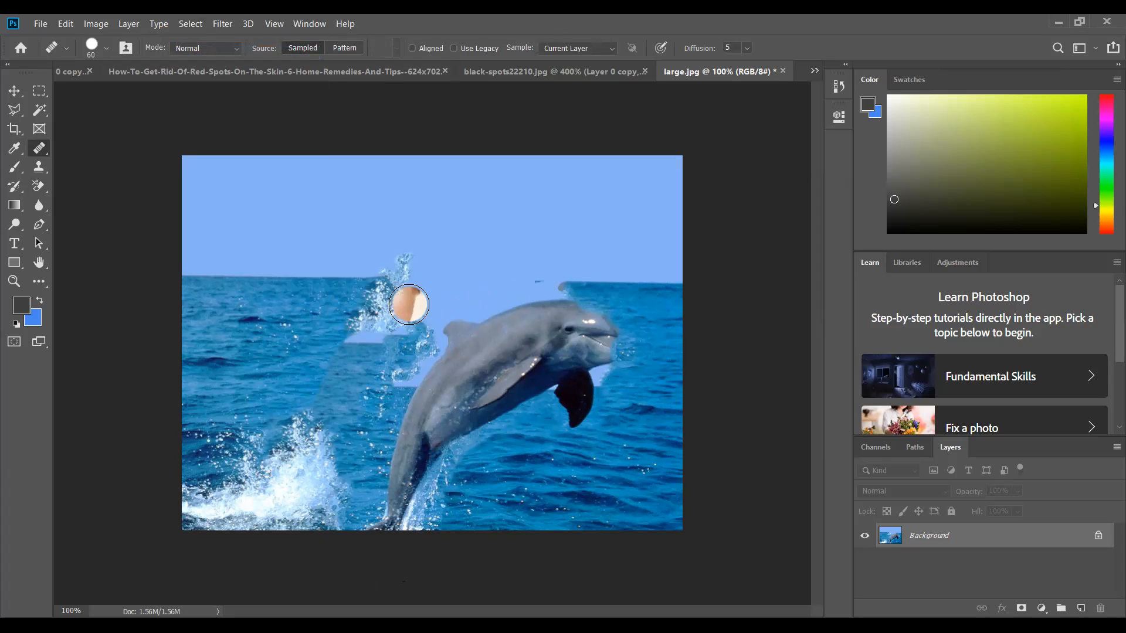
Step: Try to heal the leftover splash and sky patch beside the moved dolphin with a 70 px Healing Brush
key(bracketright)
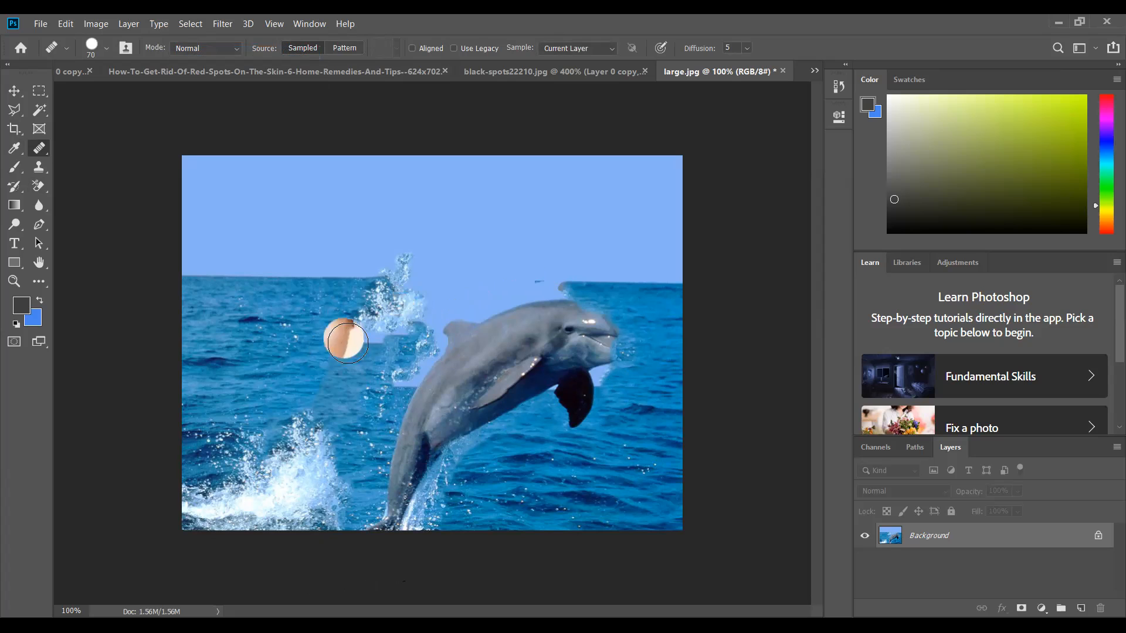
click(372, 322)
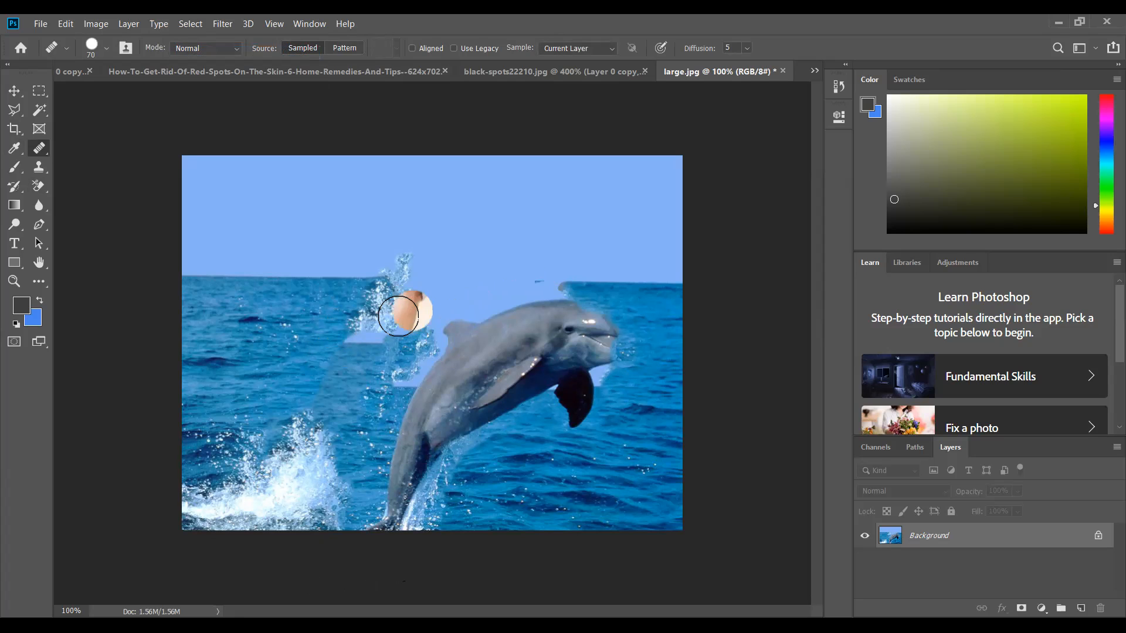
right_click(300, 323)
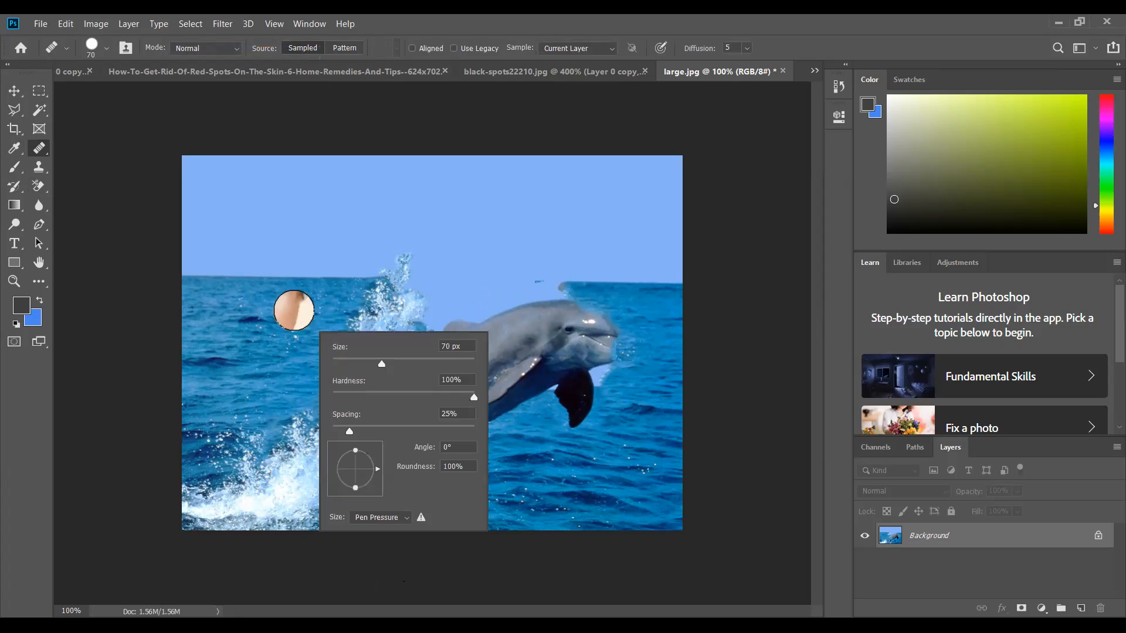
click(299, 323)
click(299, 324)
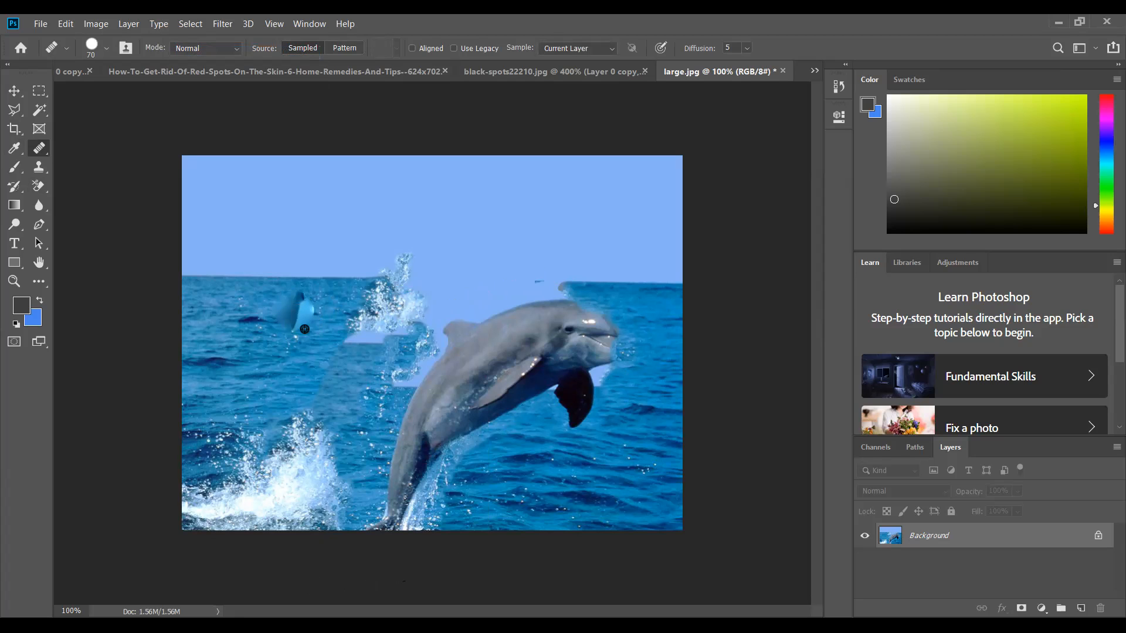
mouse_move(364, 316)
mouse_down()
mouse_move(422, 296)
mouse_move(404, 288)
mouse_move(396, 295)
mouse_move(512, 289)
mouse_move(491, 281)
mouse_move(428, 301)
mouse_move(321, 368)
mouse_move(323, 378)
mouse_move(410, 304)
mouse_move(346, 337)
mouse_move(371, 311)
mouse_move(329, 335)
mouse_move(340, 326)
mouse_move(327, 314)
mouse_move(389, 302)
mouse_up()
Step: Reduce the Healing Brush to 50 px and try to heal the horizon and blotches above the dolphin's back
key(bracketleft)
key(bracketleft)
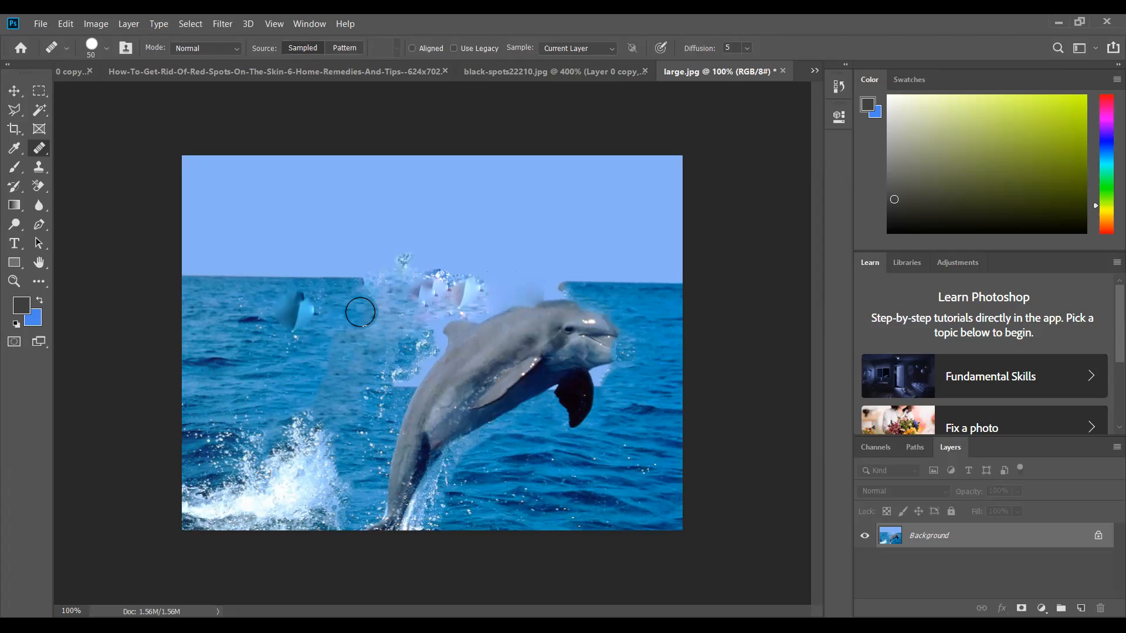
drag(360, 309, 384, 296)
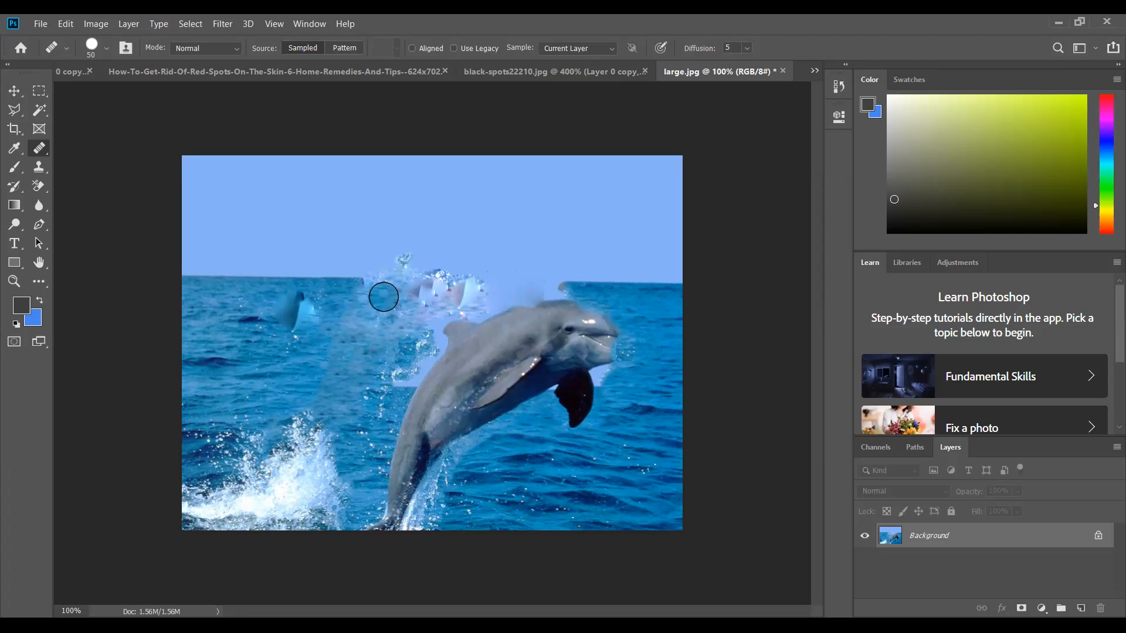
drag(384, 296, 466, 296)
Step: Reduce the Healing Brush to 35 px and try to extend the sea horizon above the dolphin's head
key(bracketleft)
key(bracketleft)
drag(580, 290, 562, 291)
click(572, 289)
click(578, 290)
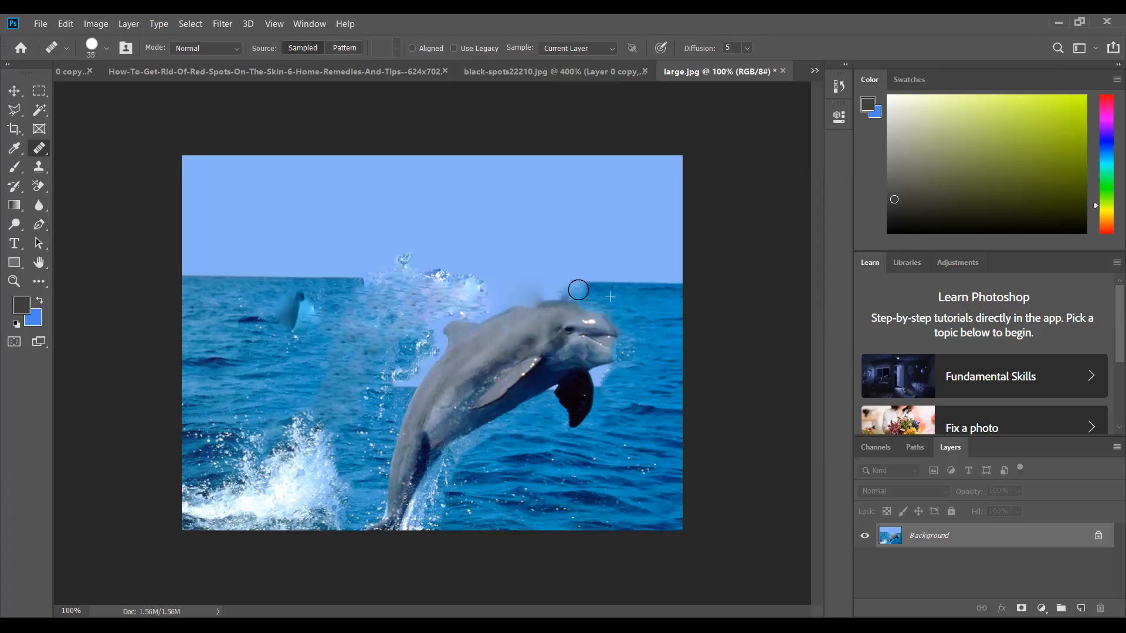
alt+click(609, 293)
mouse_move(560, 288)
mouse_down()
mouse_move(501, 295)
mouse_move(517, 289)
mouse_up()
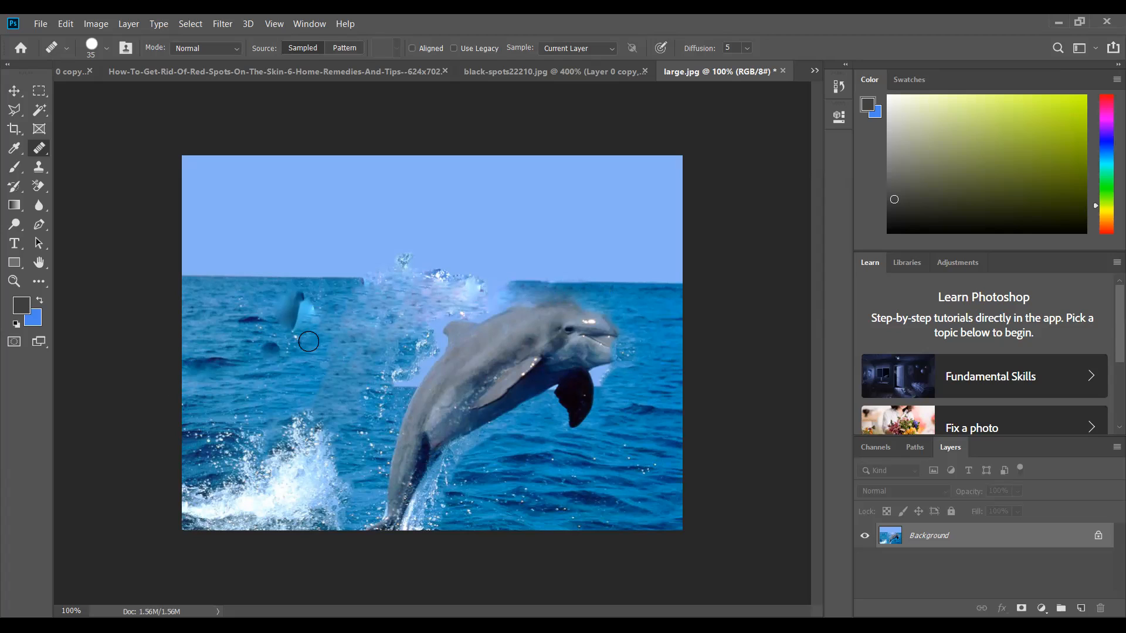
Step: Try to heal the remaining patch above the dolphin's back using the Healing Brush in Normal mode
drag(405, 309, 491, 295)
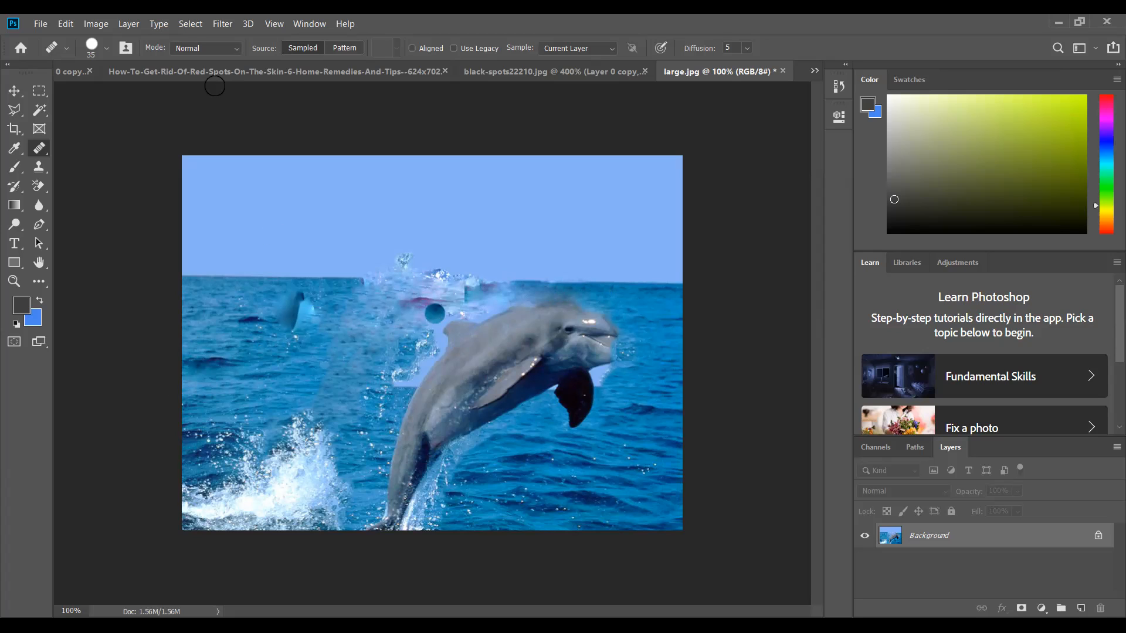
click(205, 48)
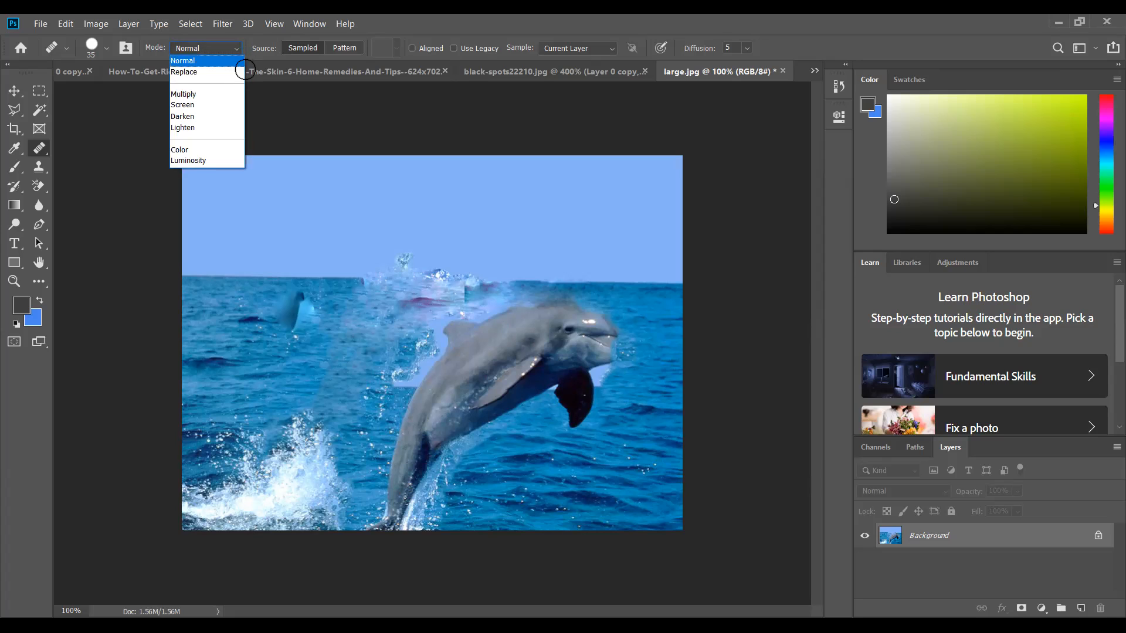
click(233, 61)
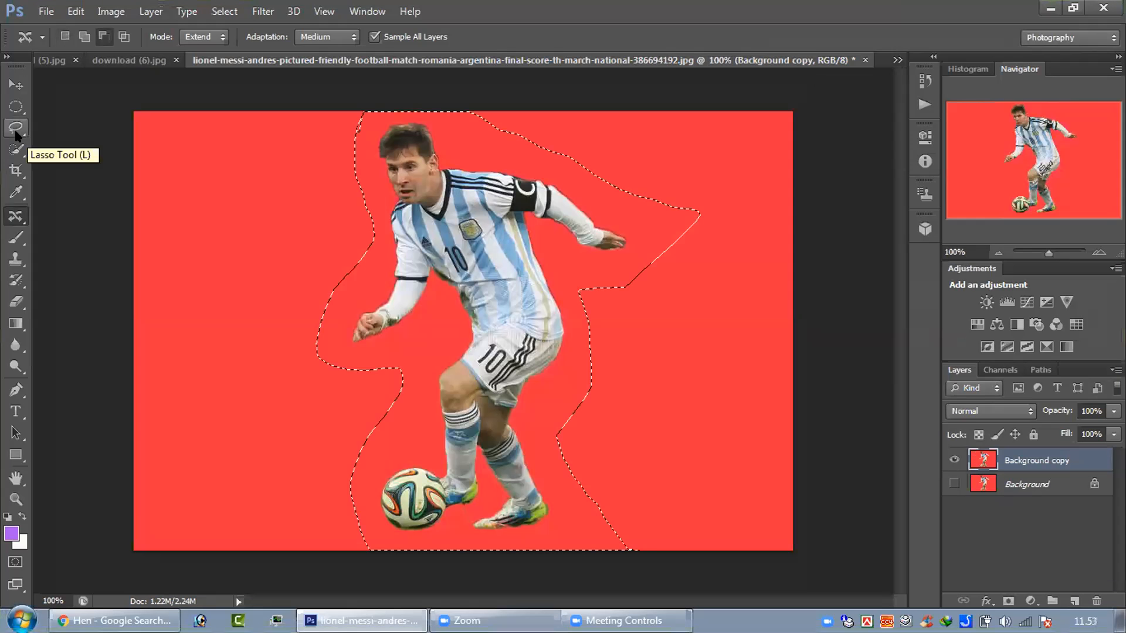
click(15, 127)
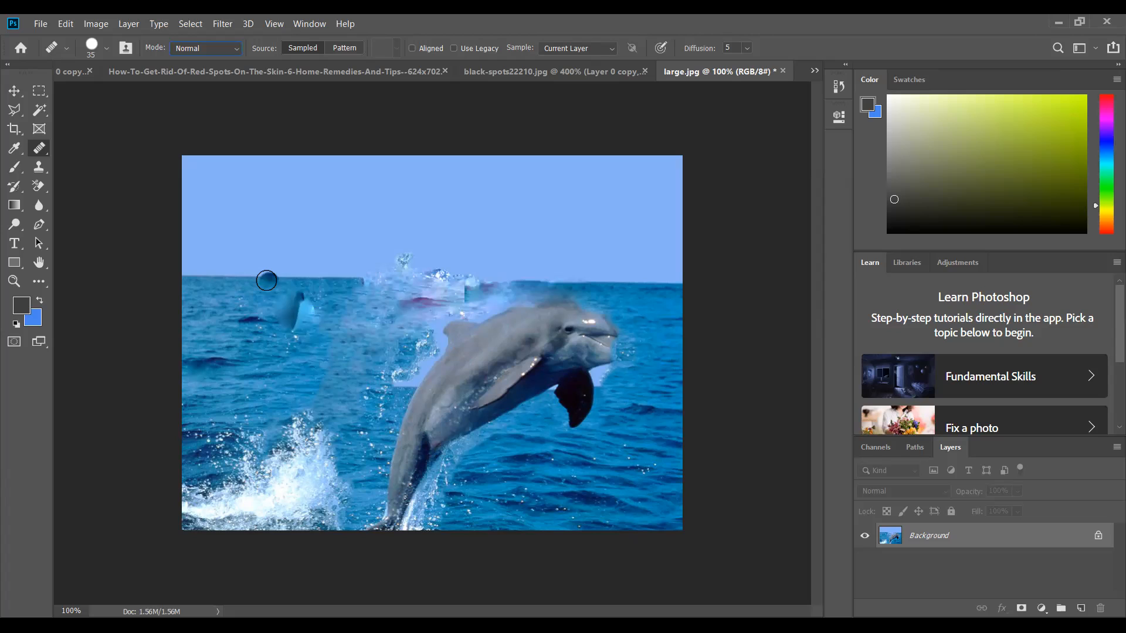
click(266, 280)
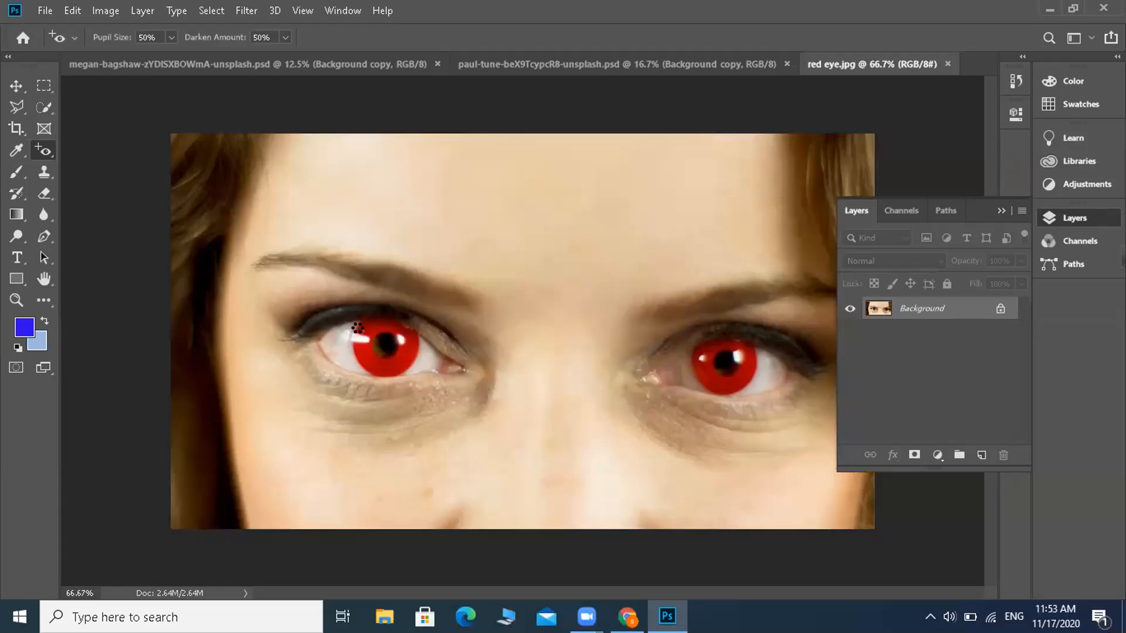
Step: Remove the red from the eye on the left of the face with the Red Eye tool at 50% pupil size and 50% darken amount
mouse_move(357, 327)
mouse_down()
mouse_move(407, 332)
mouse_move(406, 352)
mouse_up()
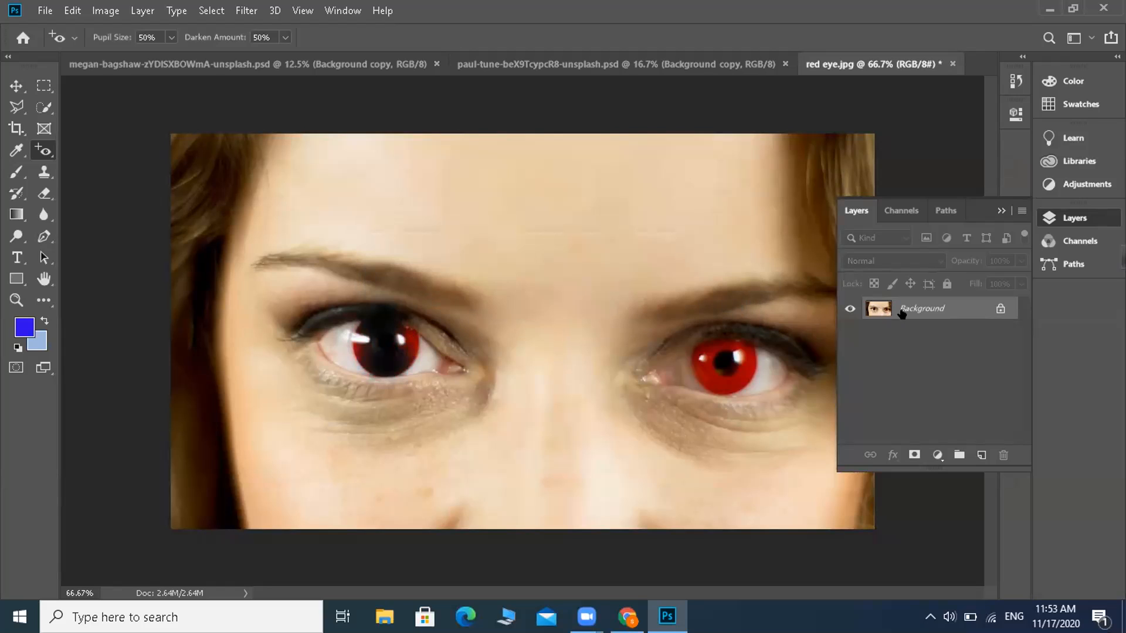
click(413, 338)
click(413, 354)
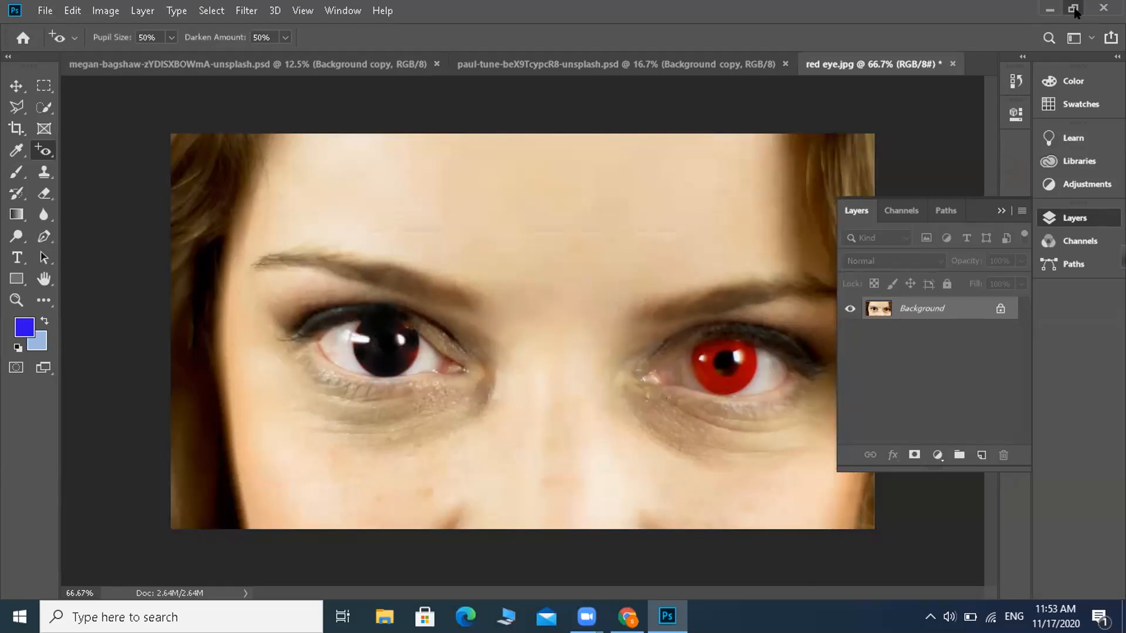
Step: Restore the editor window to a smaller size and open the red eye image from the Desktop
click(1074, 9)
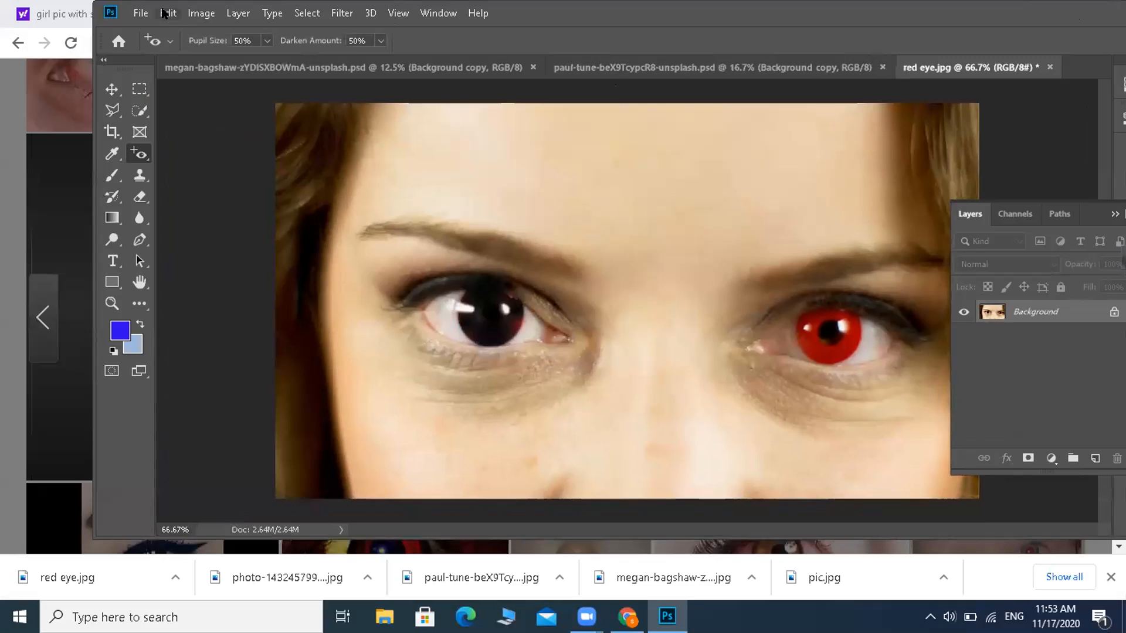
click(142, 13)
click(160, 47)
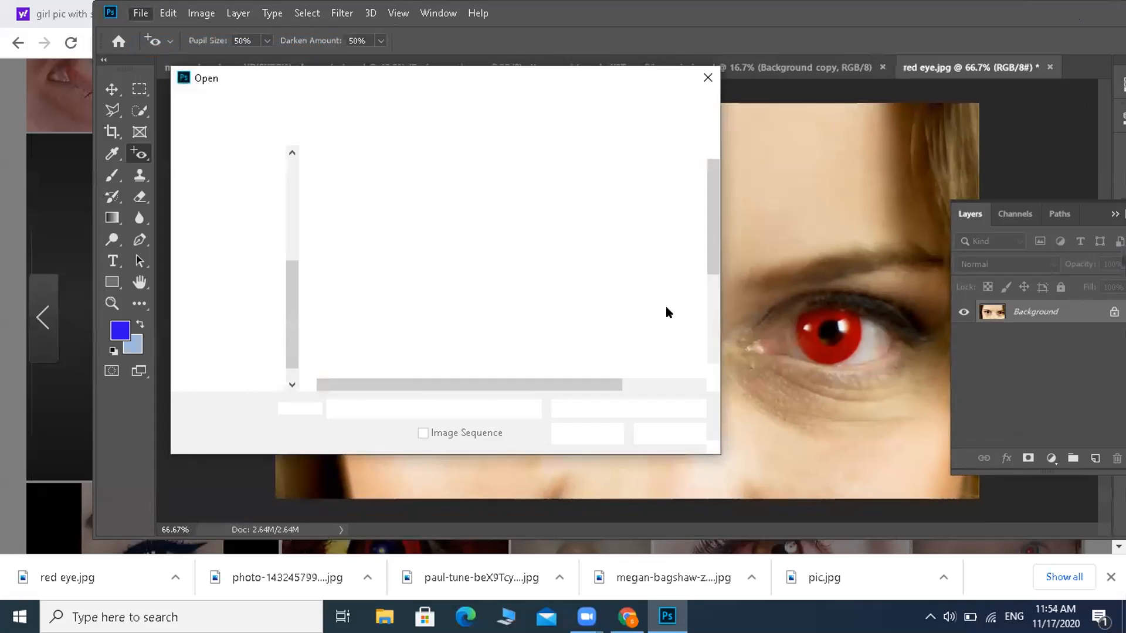
scroll(712, 344, down, 3)
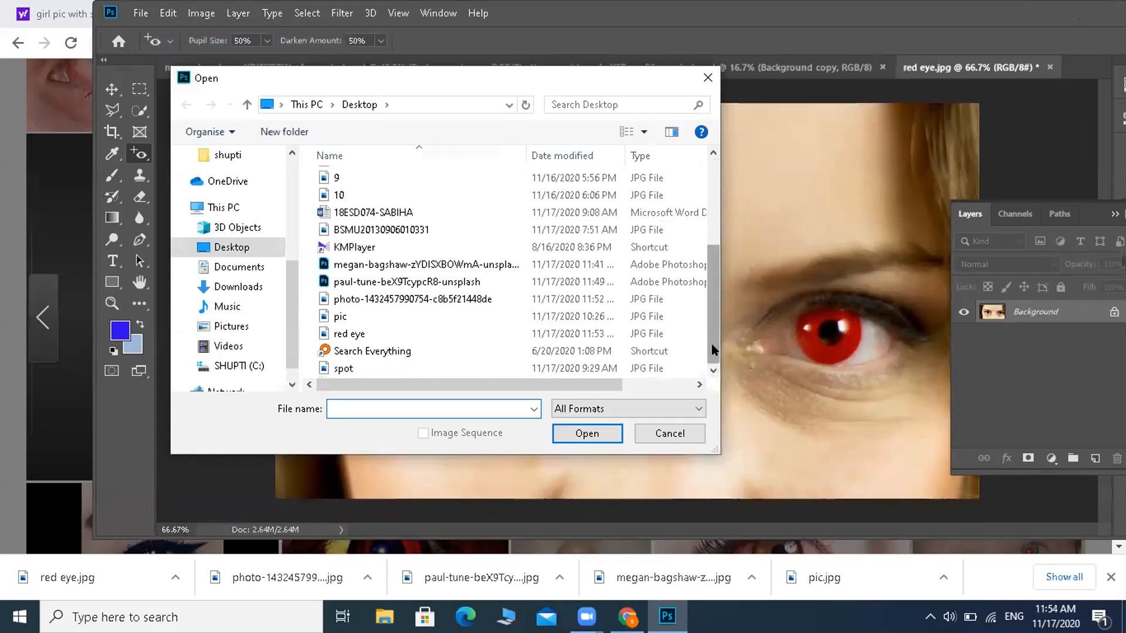
double_click(388, 328)
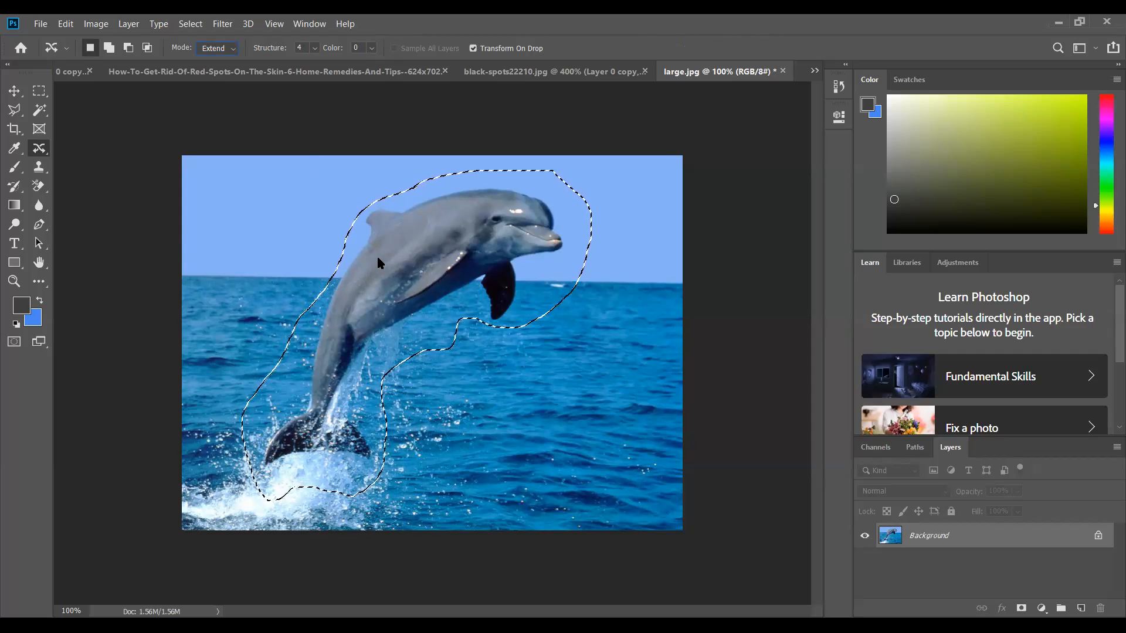
Step: Try to duplicate the outlined dolphin lower in the water with Content-Aware Move in Extend mode, and undo the copy and selection
drag(398, 291, 409, 392)
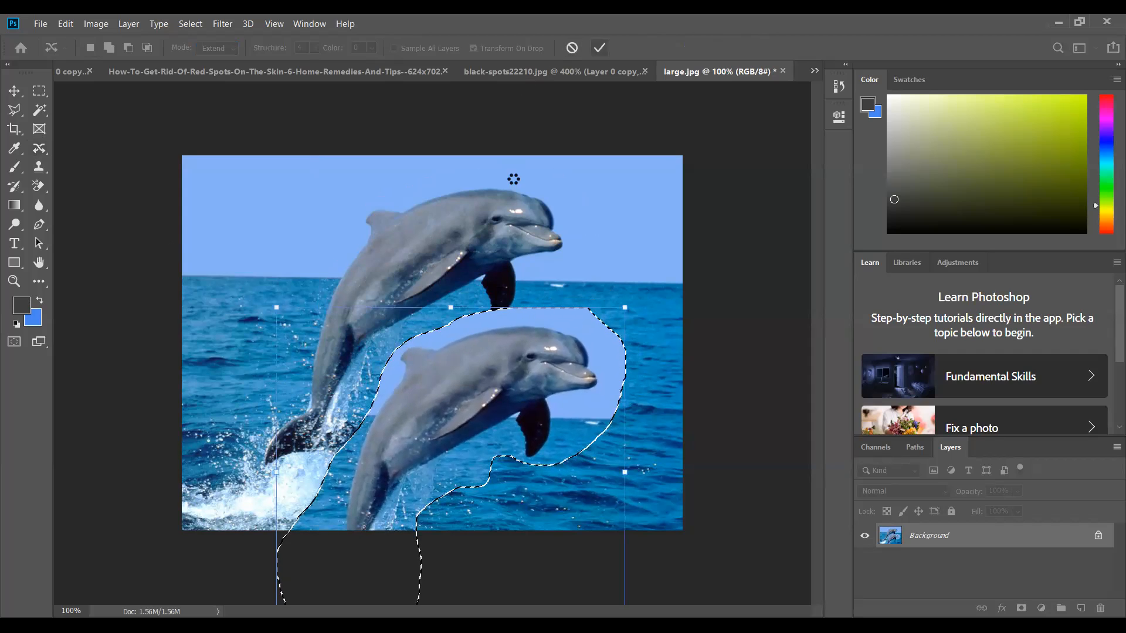
key(Return)
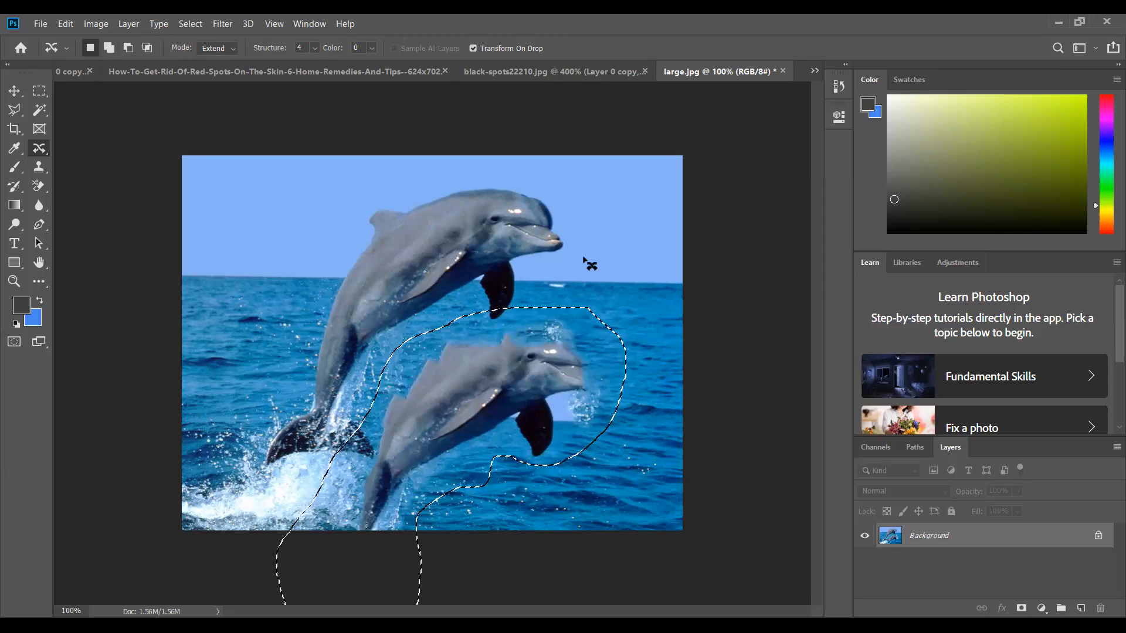
key(ctrl+z)
key(ctrl+z)
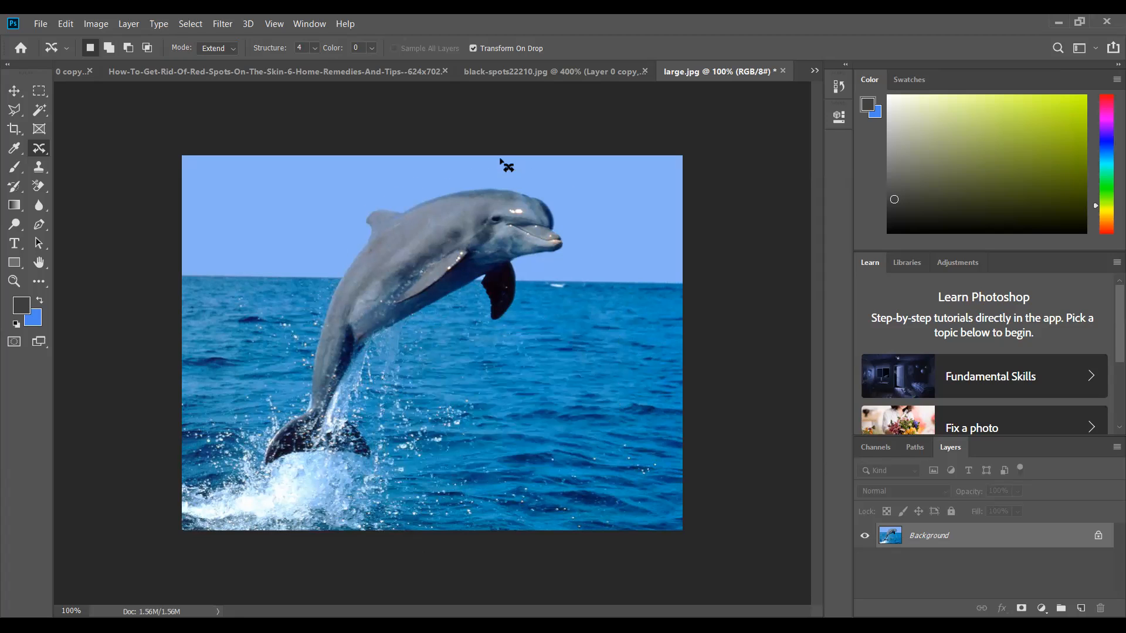
Step: Outline the leaping dolphin again with the Content-Aware Move tool in Extend mode
mouse_move(501, 159)
mouse_down()
mouse_move(351, 179)
mouse_move(251, 324)
mouse_move(230, 380)
mouse_up()
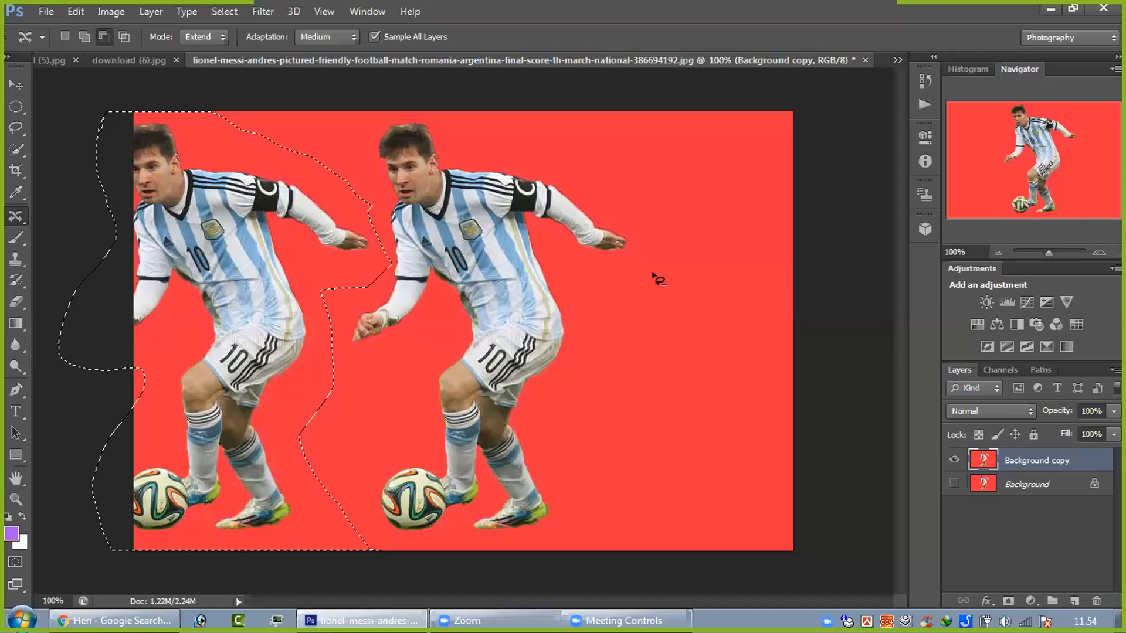
Step: Try clearing the selection and applying a free transform to the footballer photo's Background copy layer
key(ctrl+d)
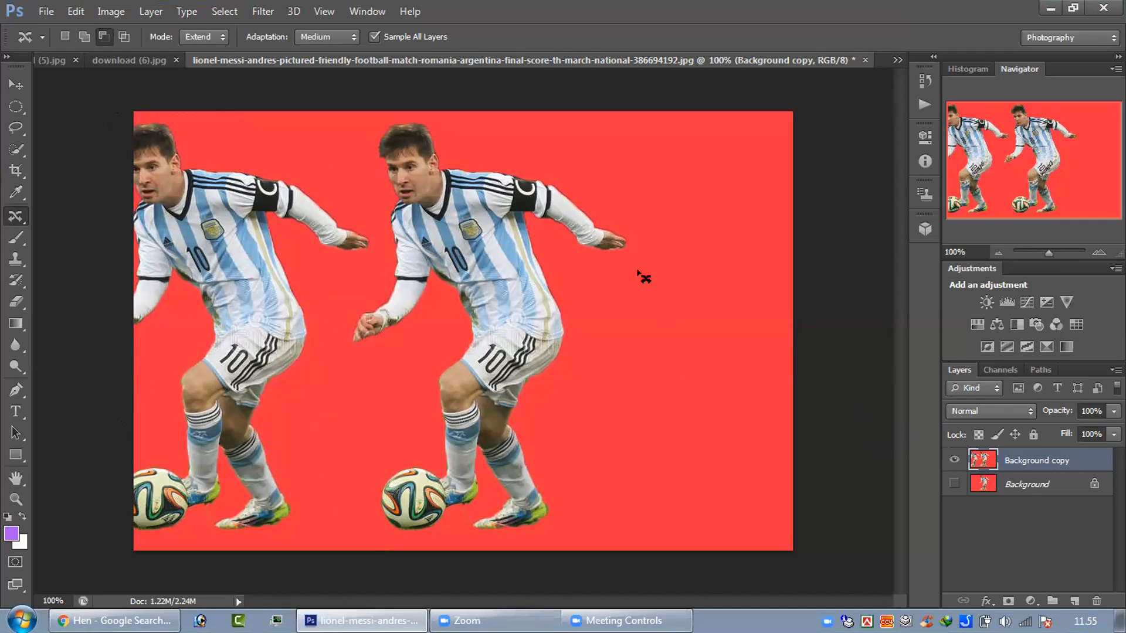
key(v)
key(ctrl+t)
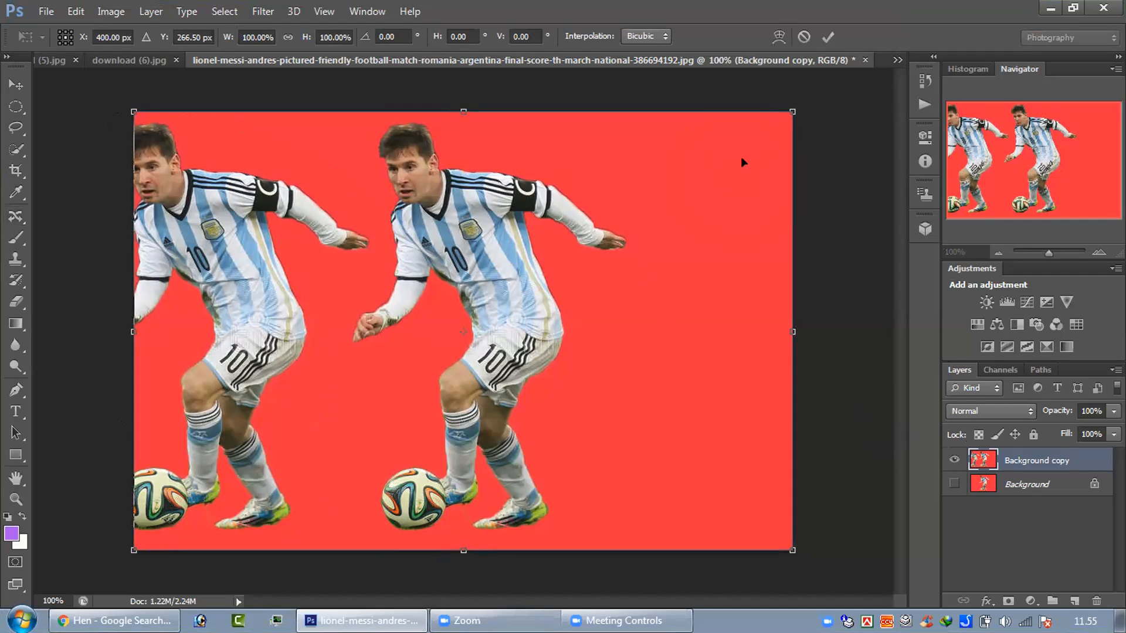
click(826, 37)
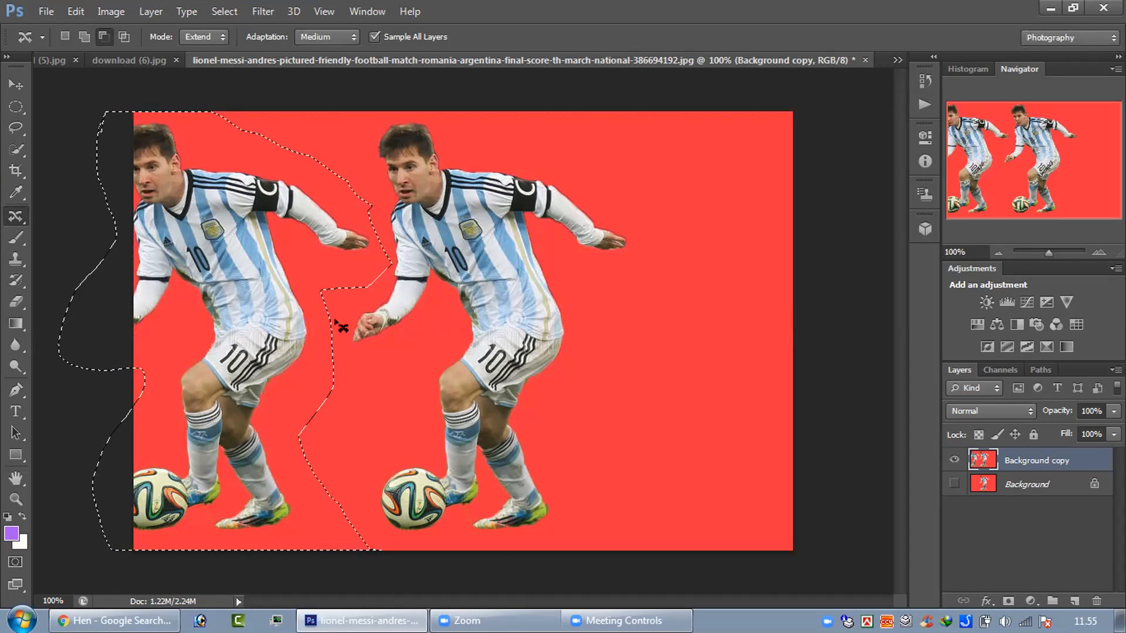
Step: Try to place a third footballer on the empty right side of the red background with Content-Aware Move in Extend mode, and undo the duplicates
drag(679, 264, 700, 272)
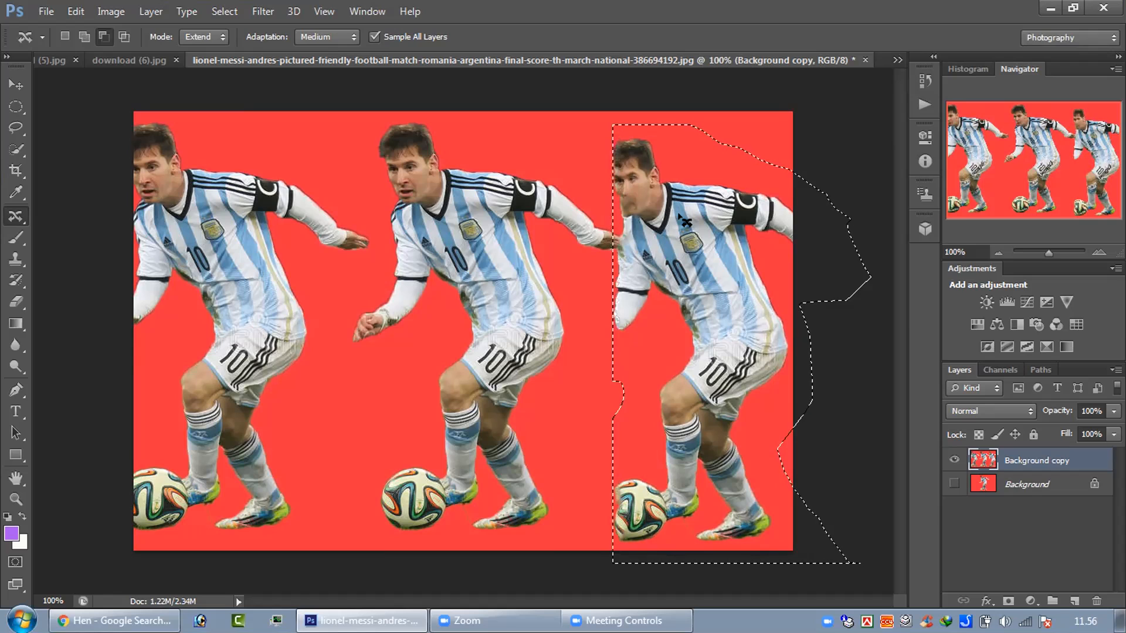
drag(685, 221, 681, 198)
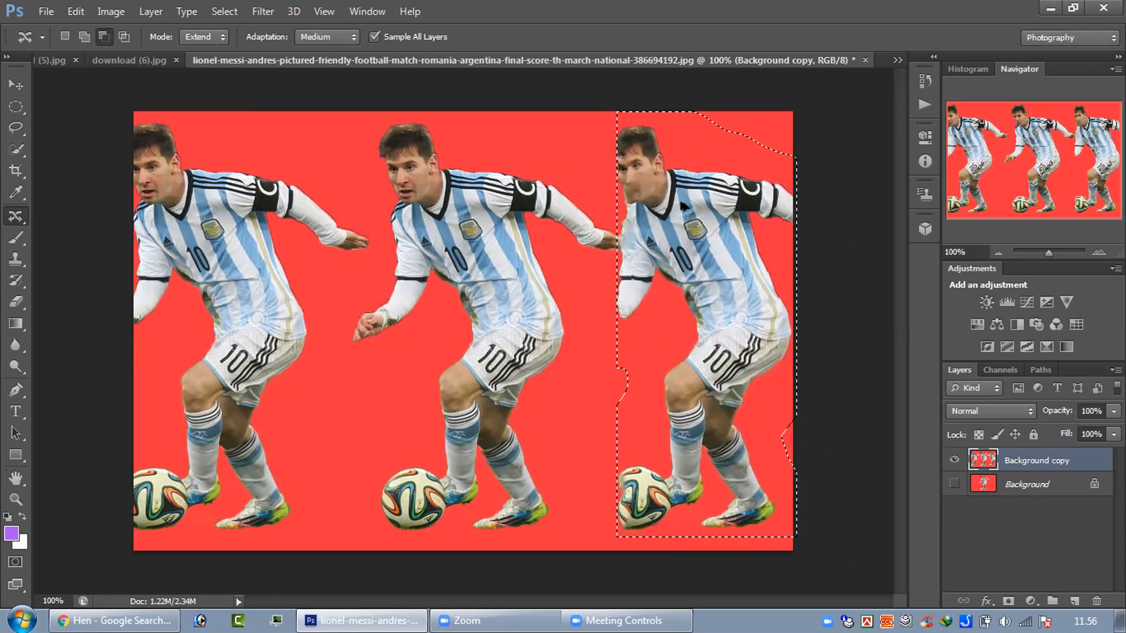
drag(684, 189, 680, 202)
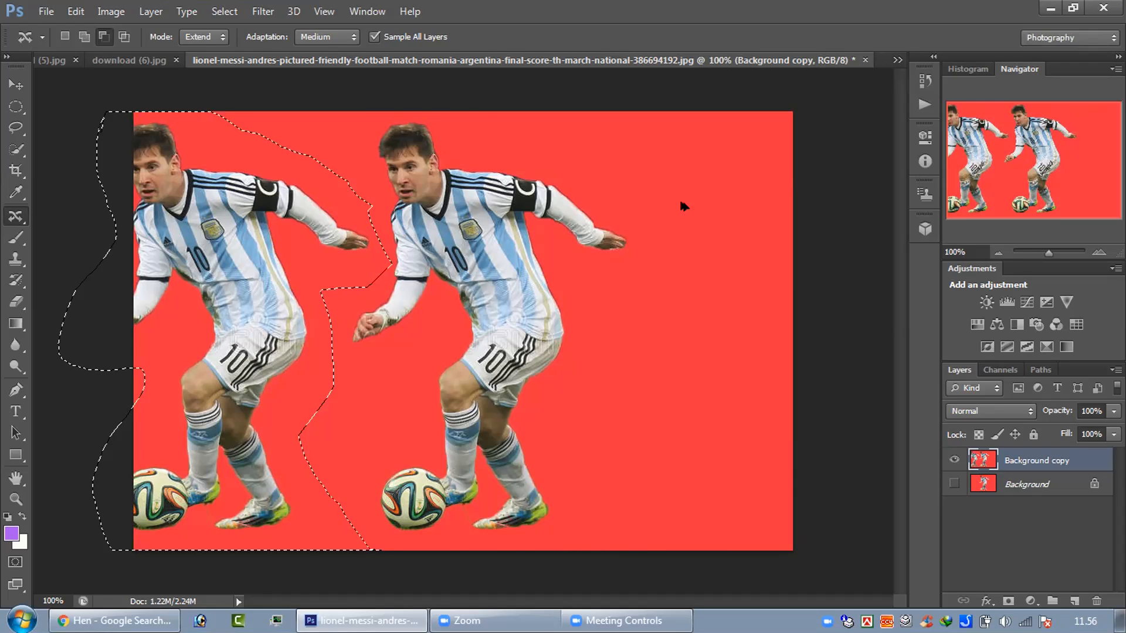
key(ctrl+z)
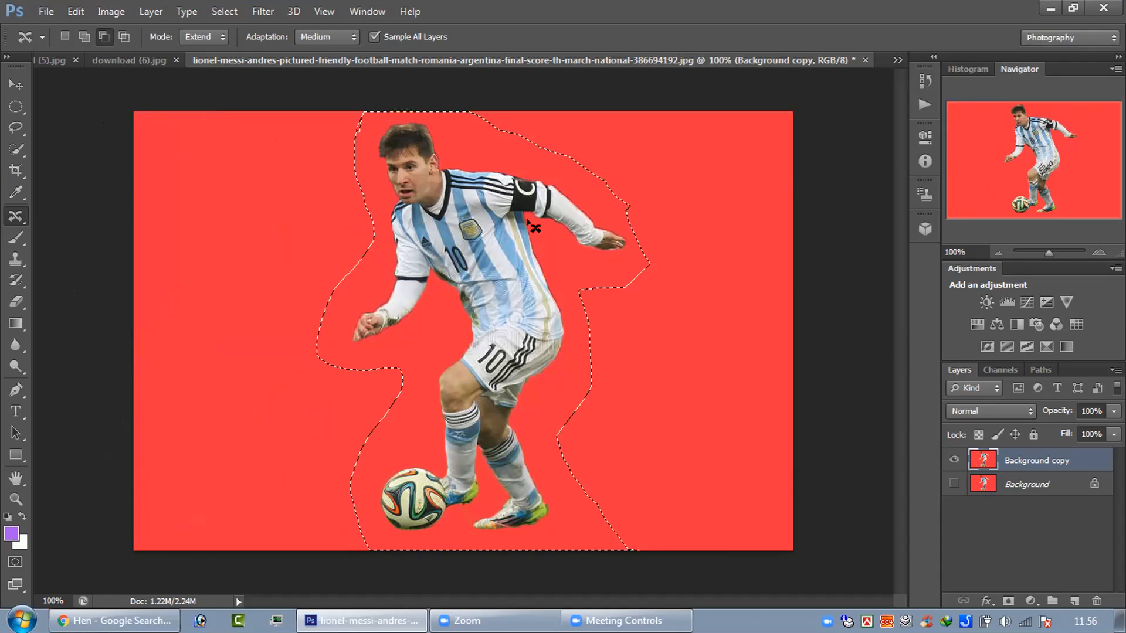
drag(350, 241, 281, 222)
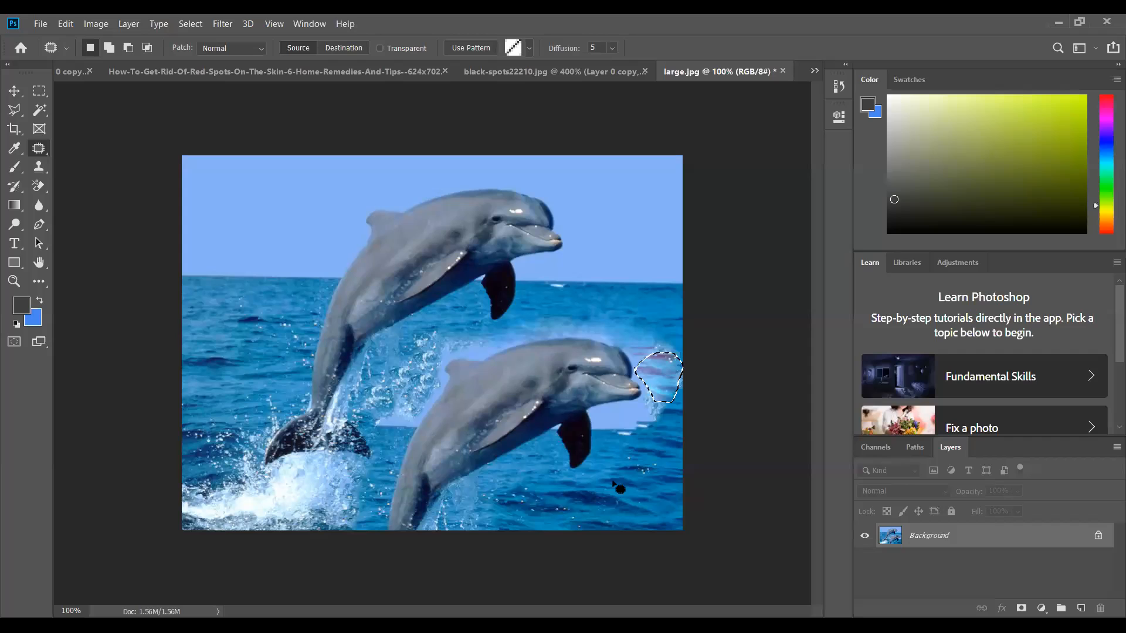
Step: Undo the last patch beside the lower dolphin's snout and patch the outlined area again from the water above it
key(ctrl+z)
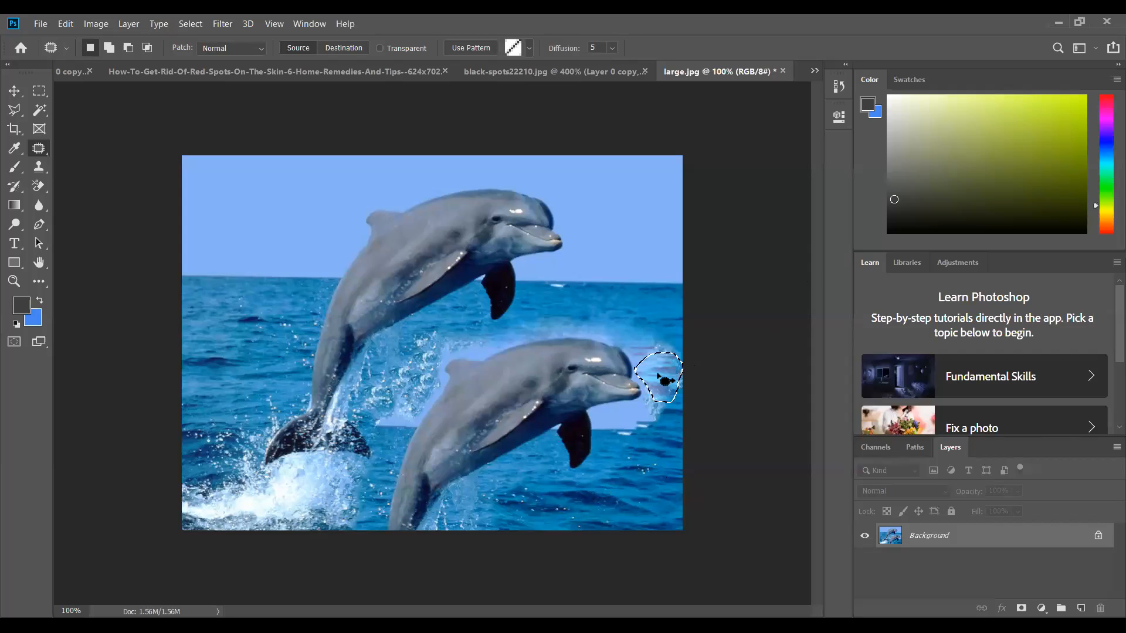
drag(659, 376, 608, 323)
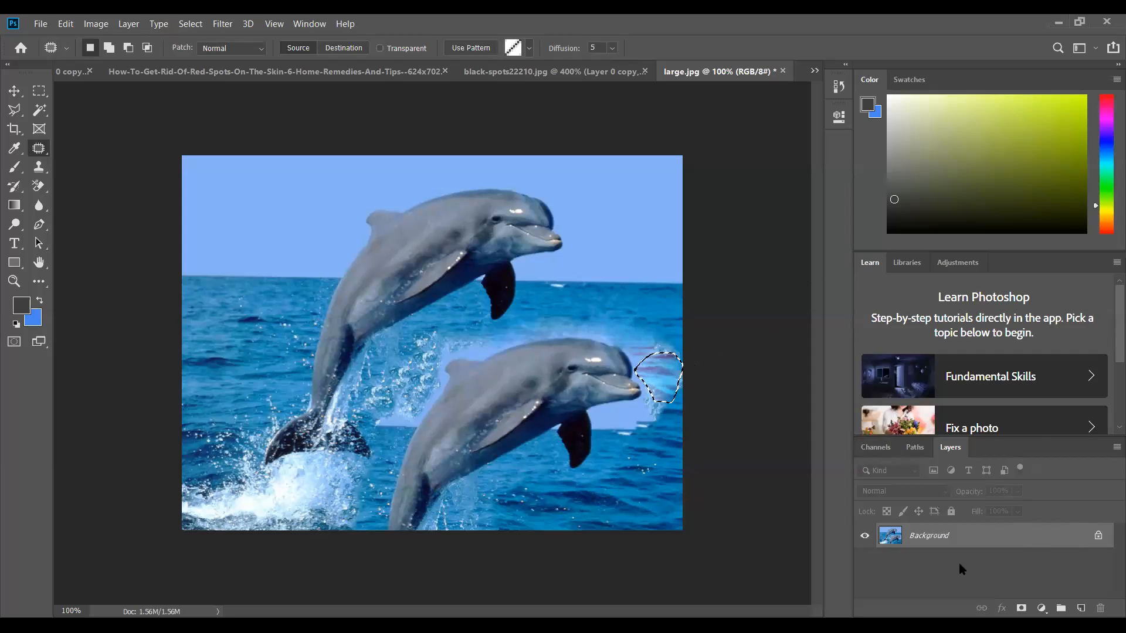
Step: Duplicate the dolphin photo's layer and hide the original layer beneath the copy
drag(956, 538, 1080, 608)
click(864, 560)
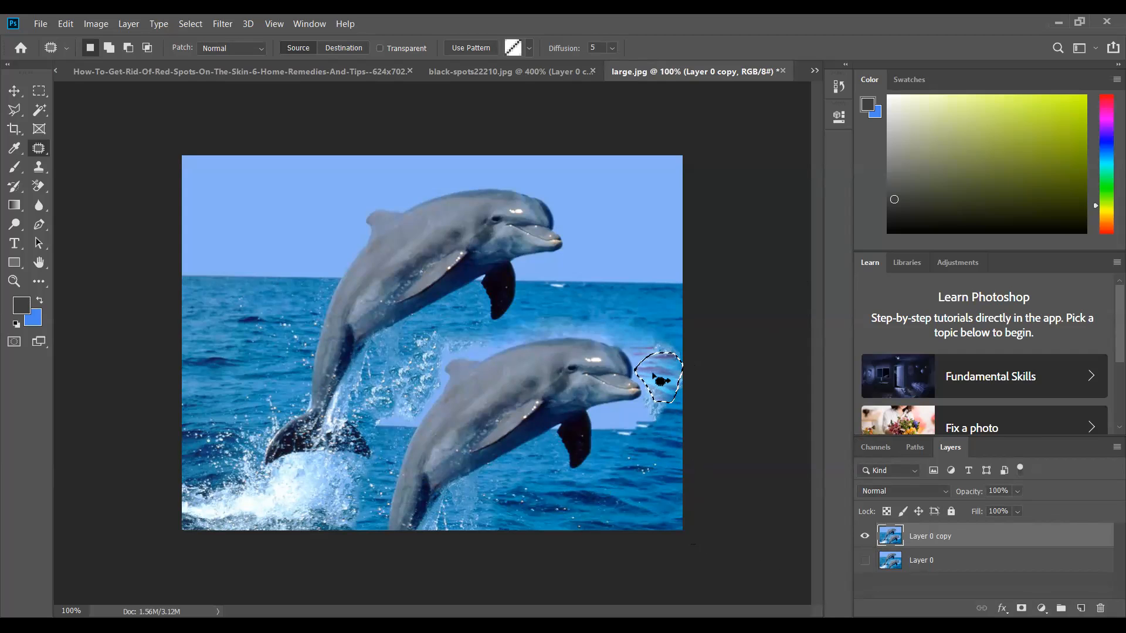
Step: Patch the outlined area beside the lower dolphin's snout with water from below, and clear the selection
drag(666, 379, 597, 514)
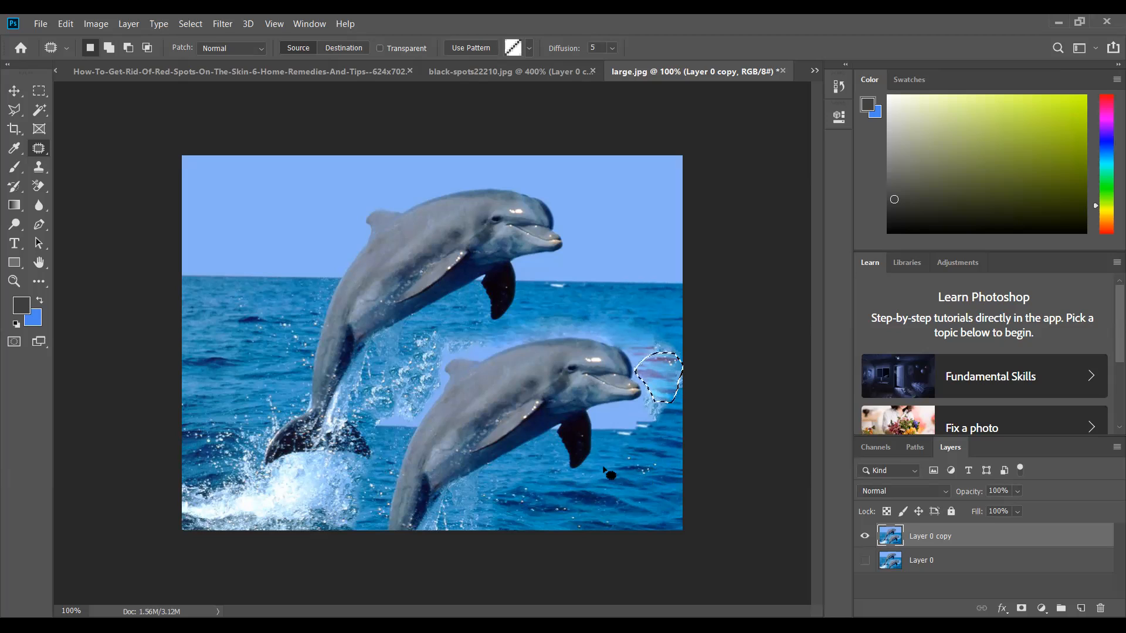
click(620, 437)
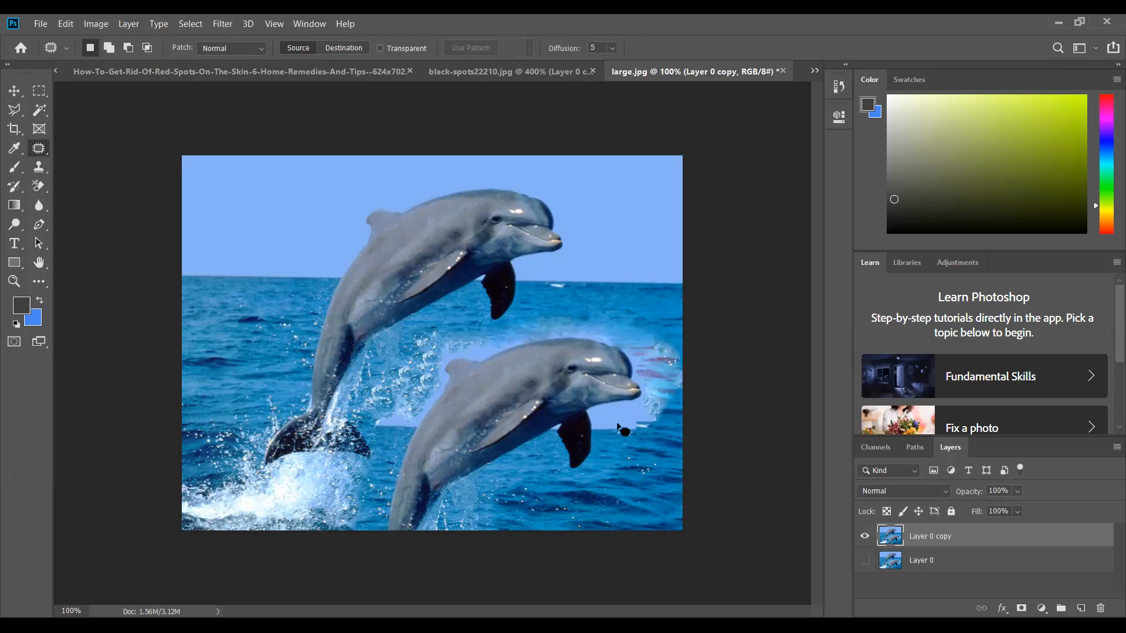
Step: Patch the pale strip beneath the lower dolphin's snout with darker water from below, and start outlining the adjoining pale area
mouse_move(608, 414)
mouse_down()
mouse_move(652, 405)
mouse_move(657, 422)
mouse_move(600, 438)
mouse_move(608, 415)
mouse_move(617, 496)
mouse_move(582, 505)
mouse_up()
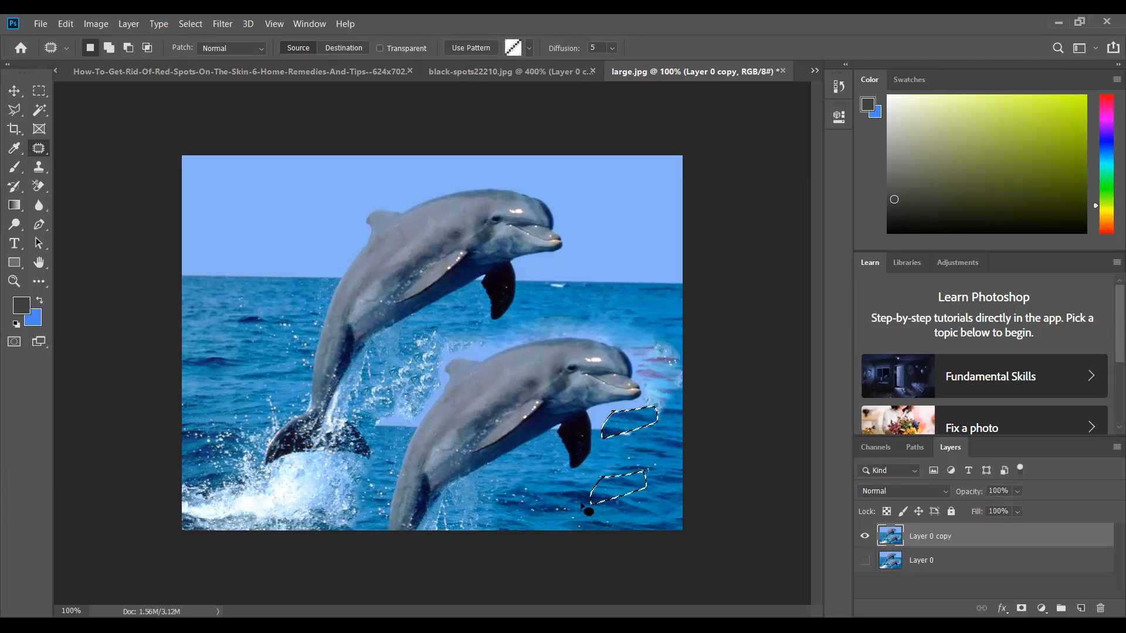
drag(579, 500, 578, 500)
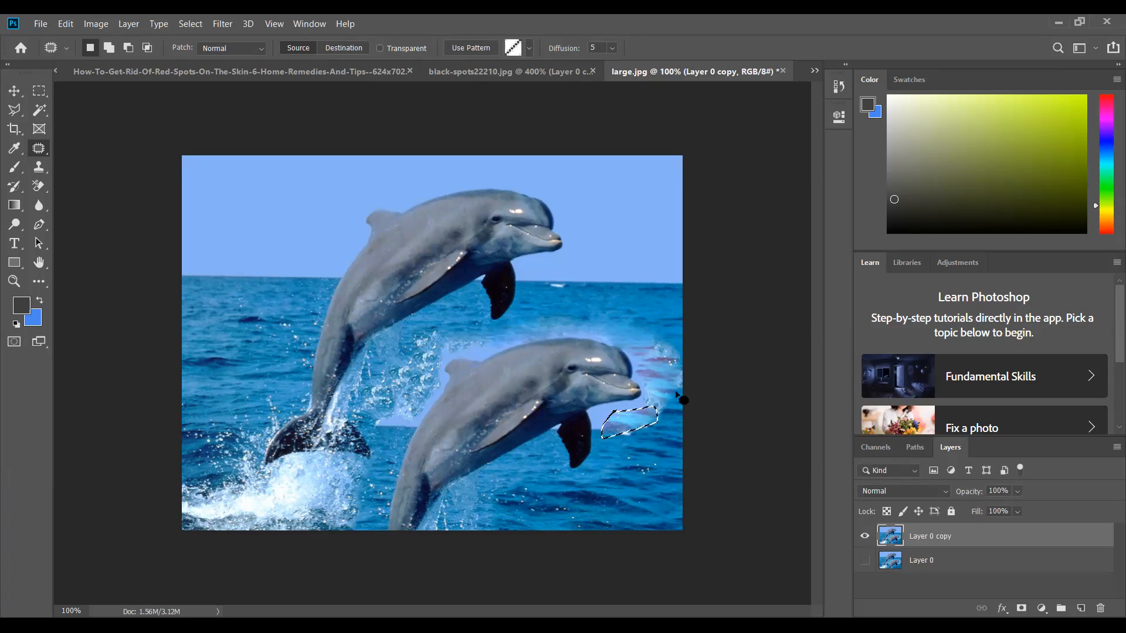
mouse_move(675, 392)
mouse_down()
mouse_move(648, 426)
mouse_move(645, 467)
mouse_up()
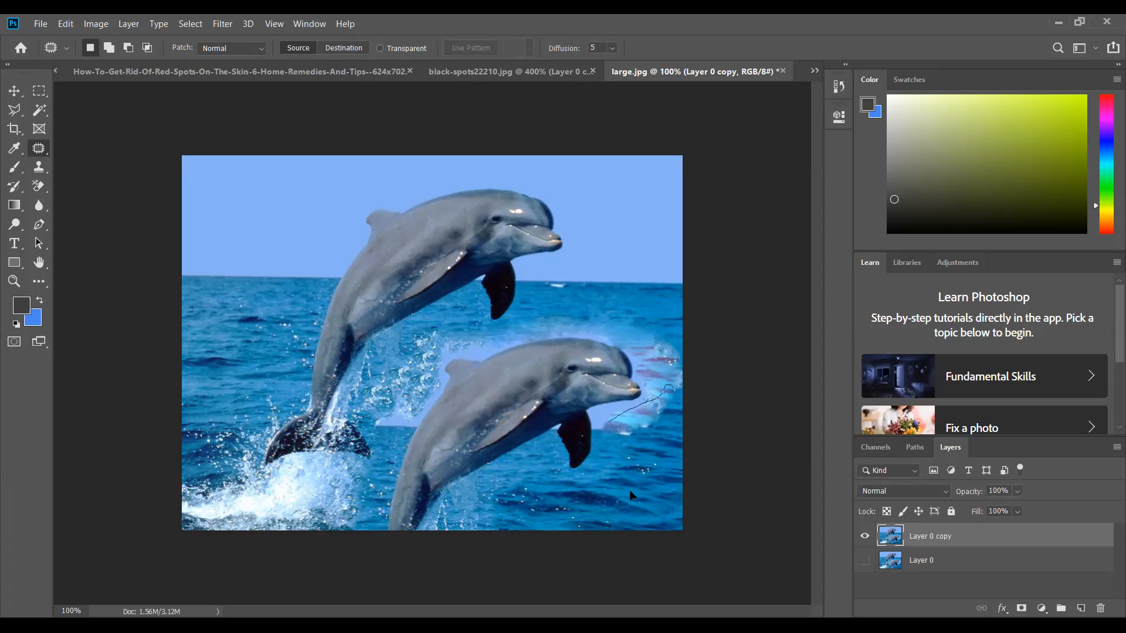